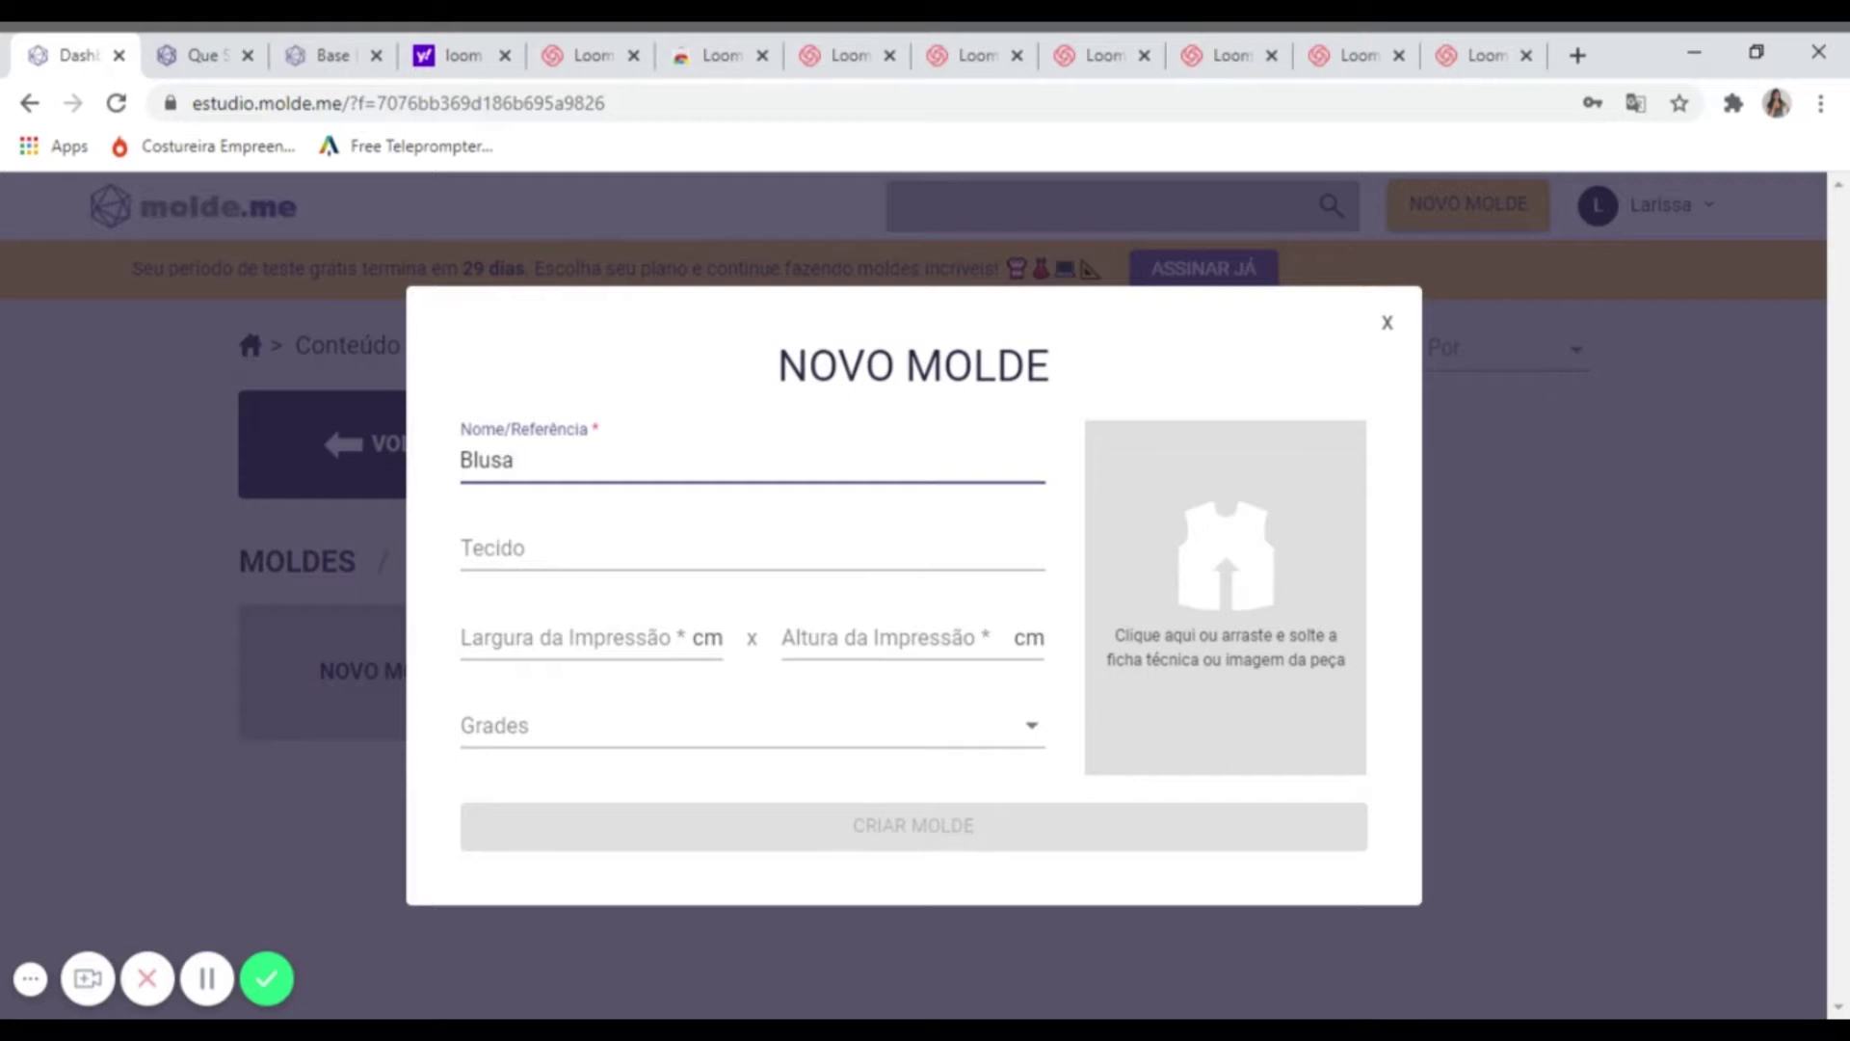
- Name the new pattern Blusa Base and set its print width and height to 100 cm each
text(Base)
click(557, 536)
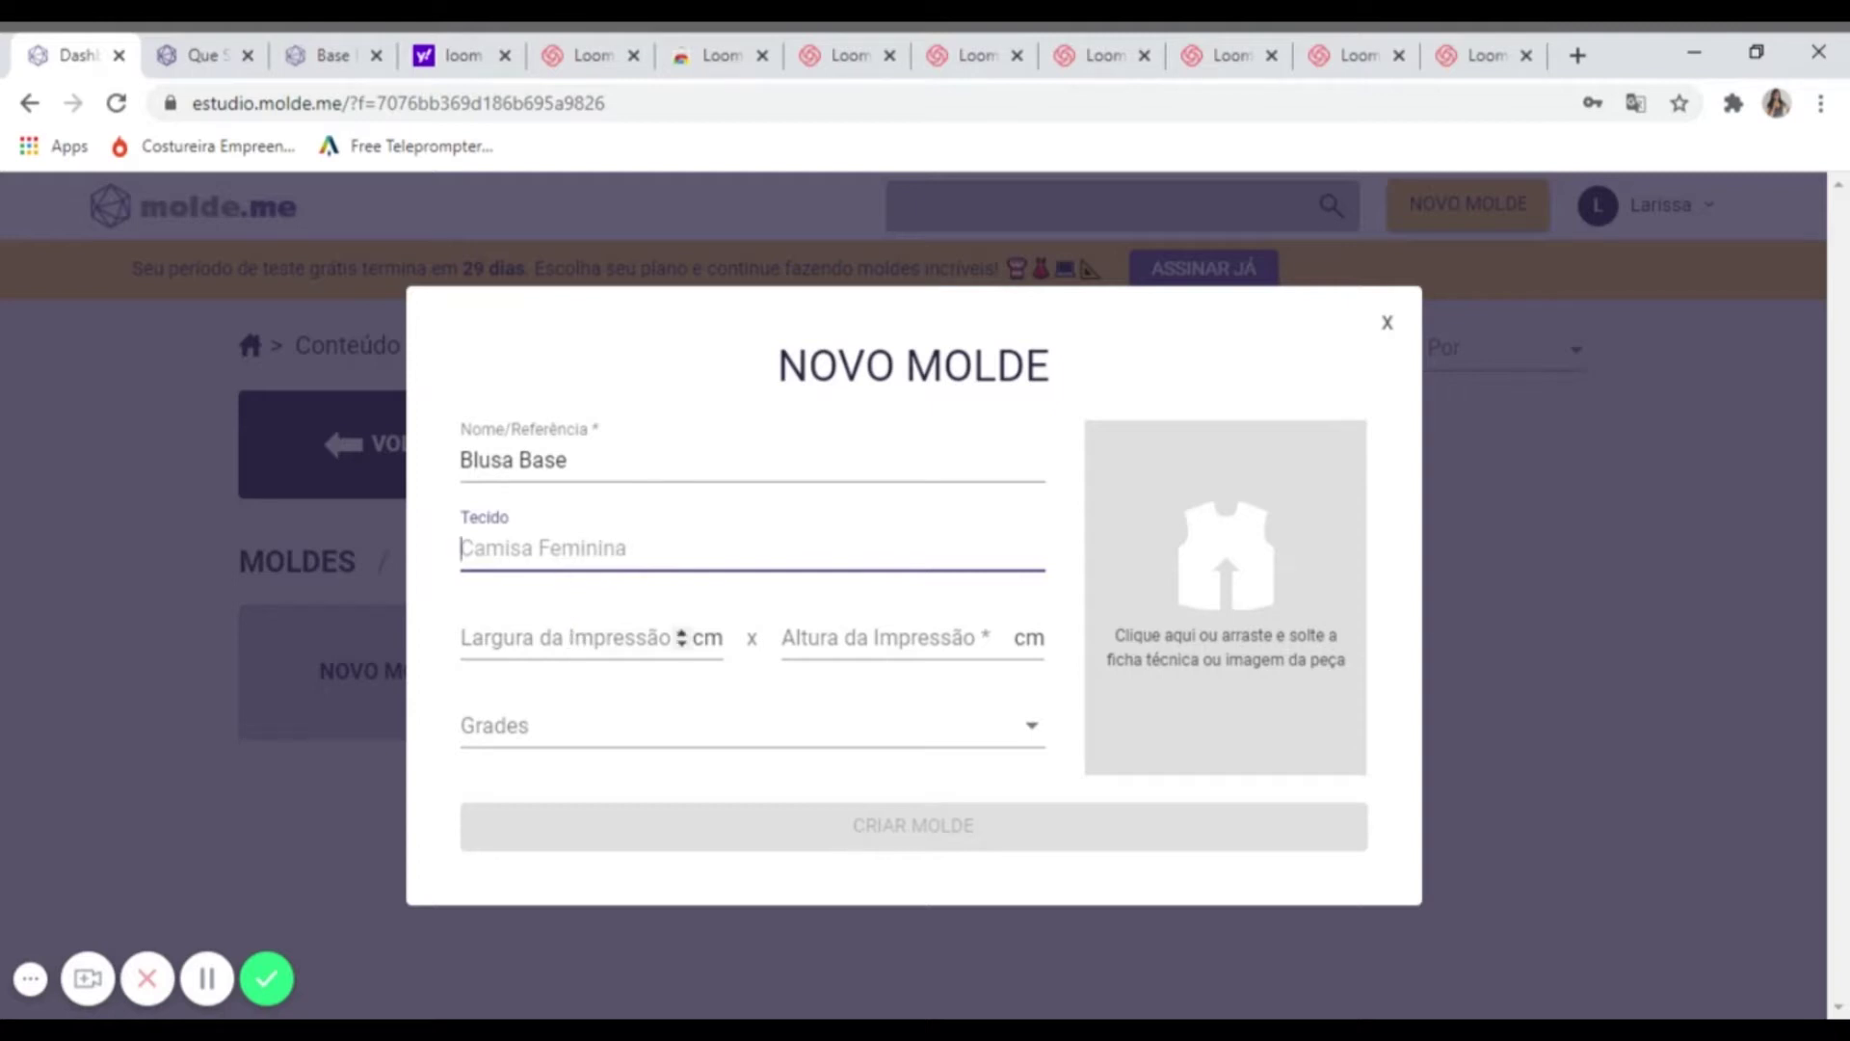
click(598, 637)
text(100)
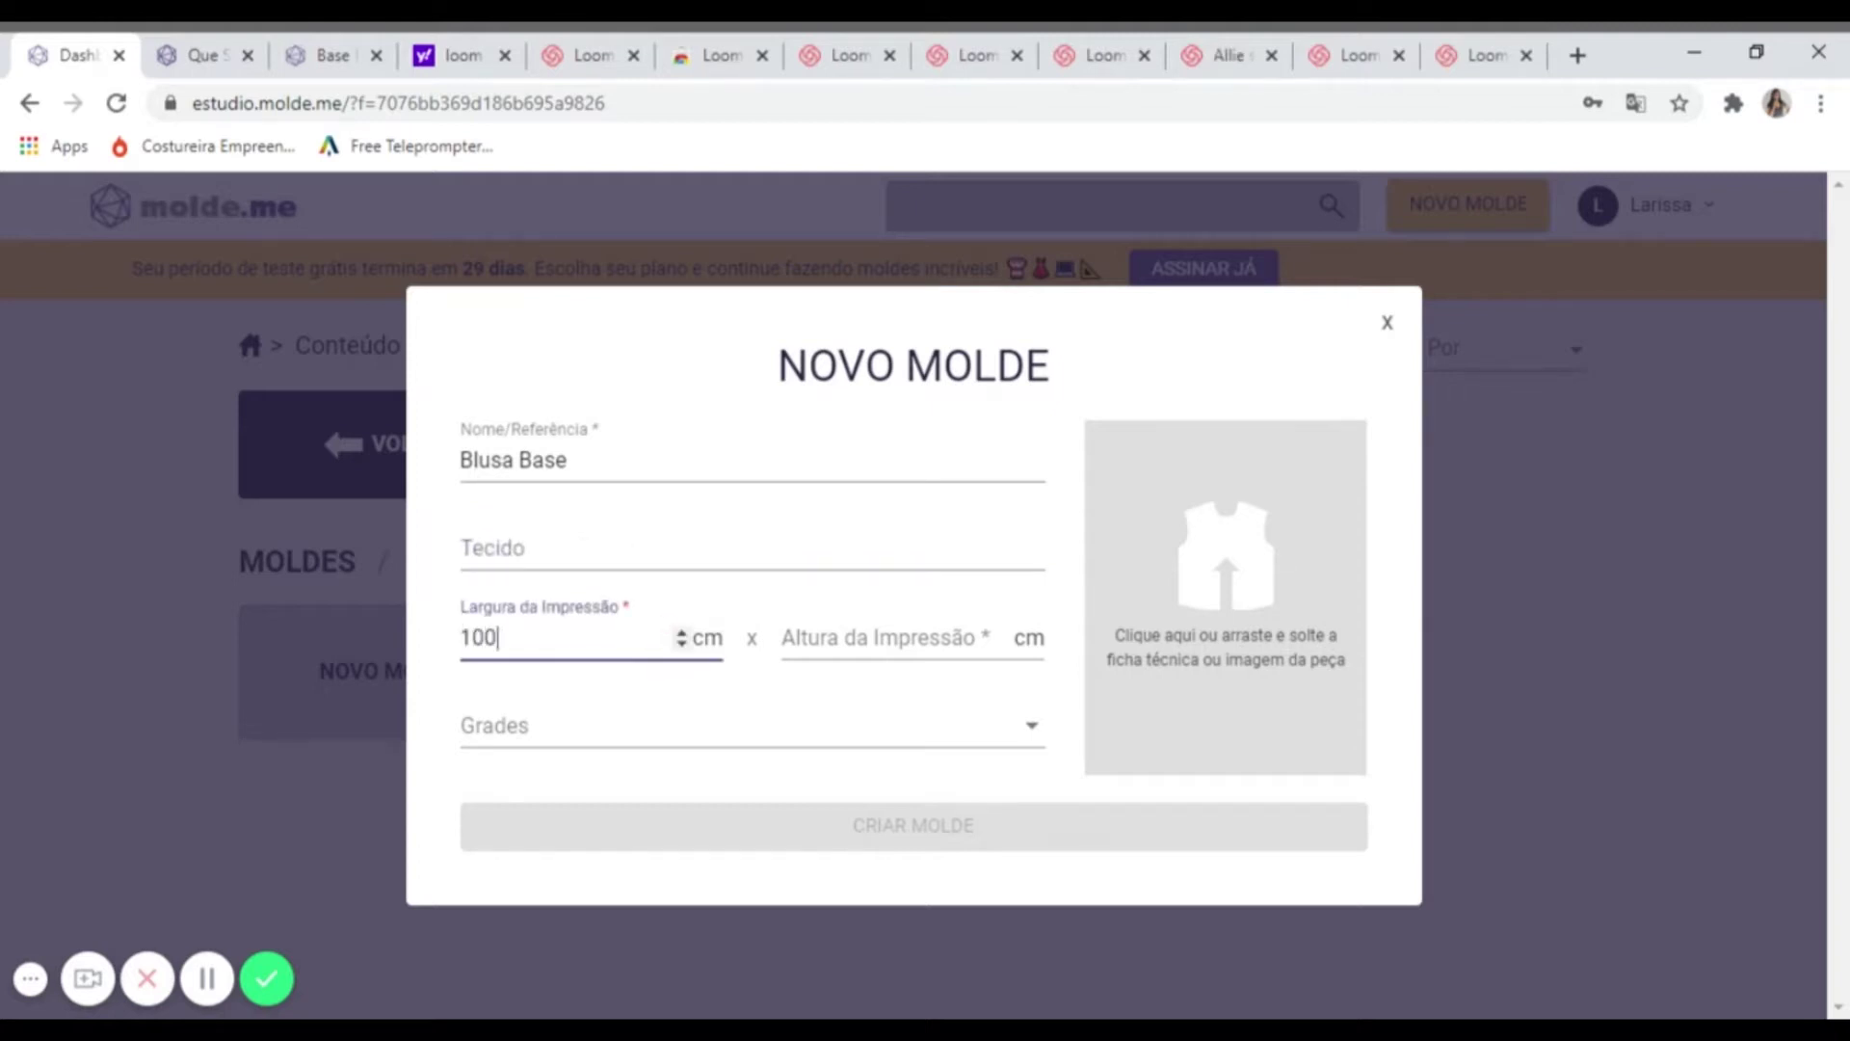
click(782, 635)
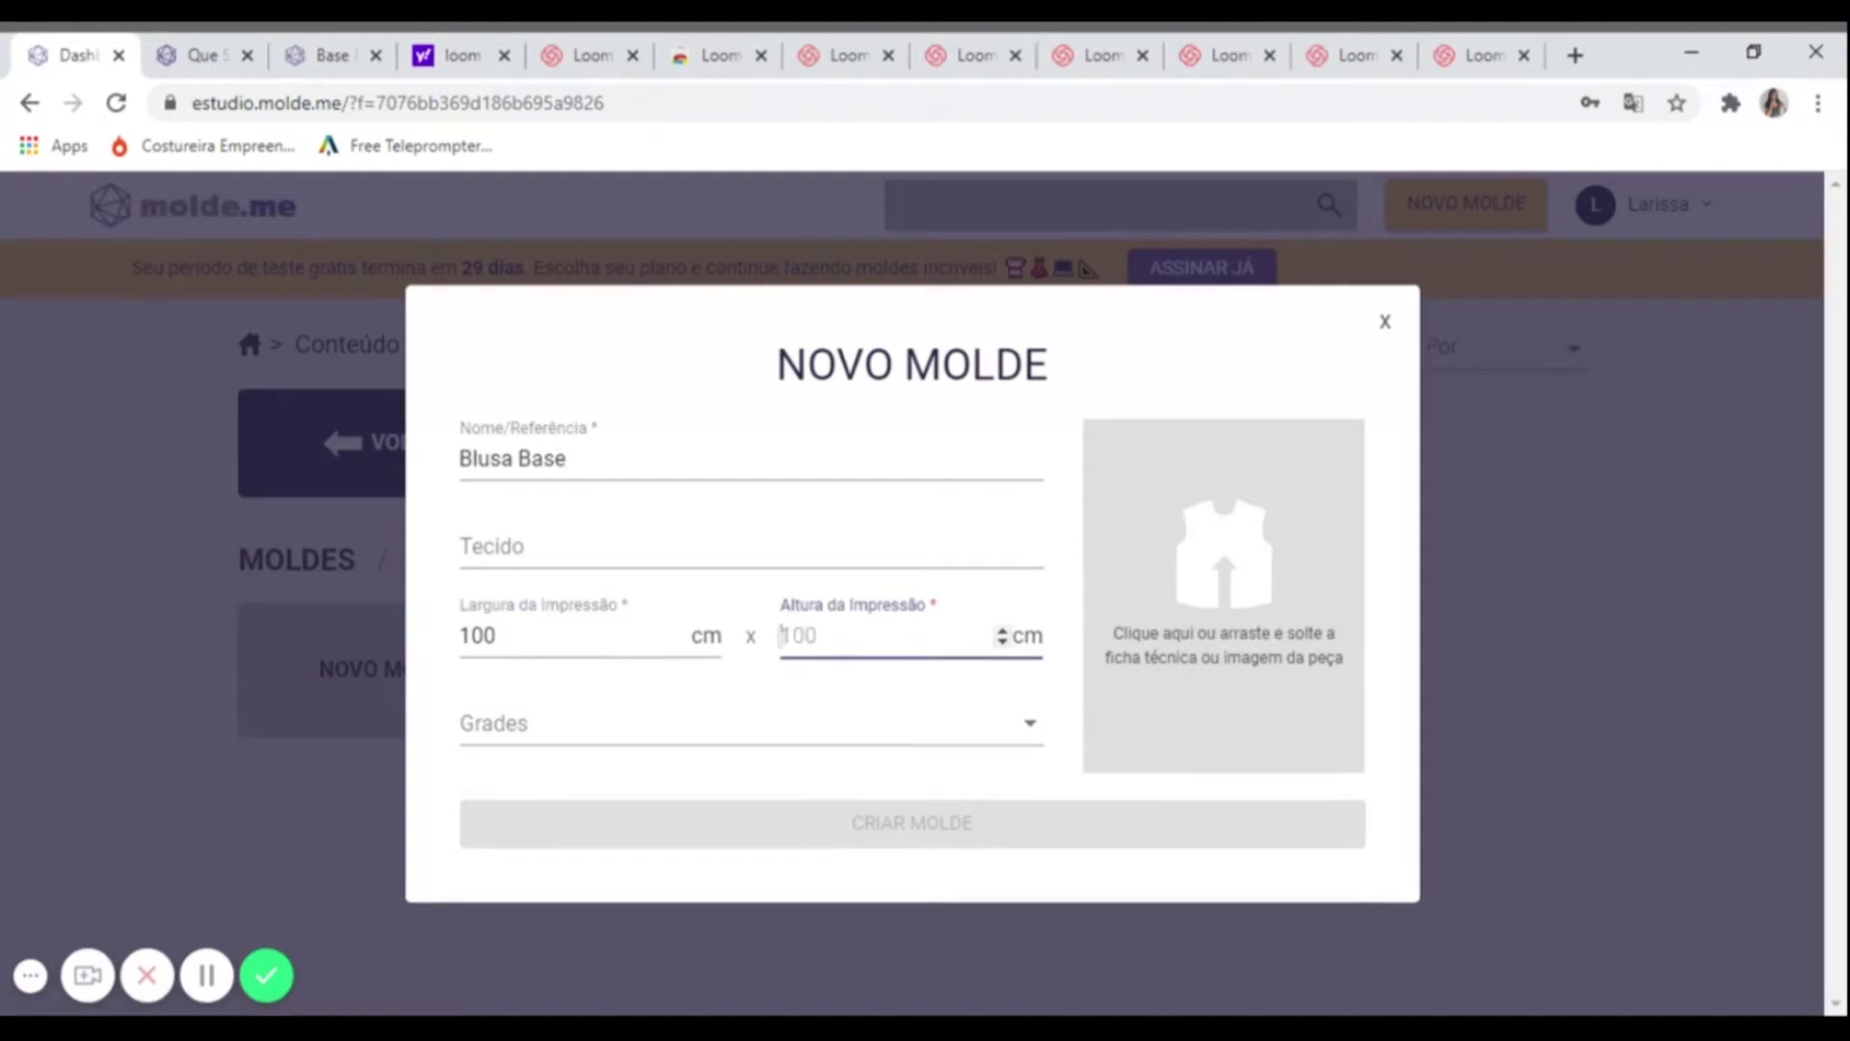
text(100)
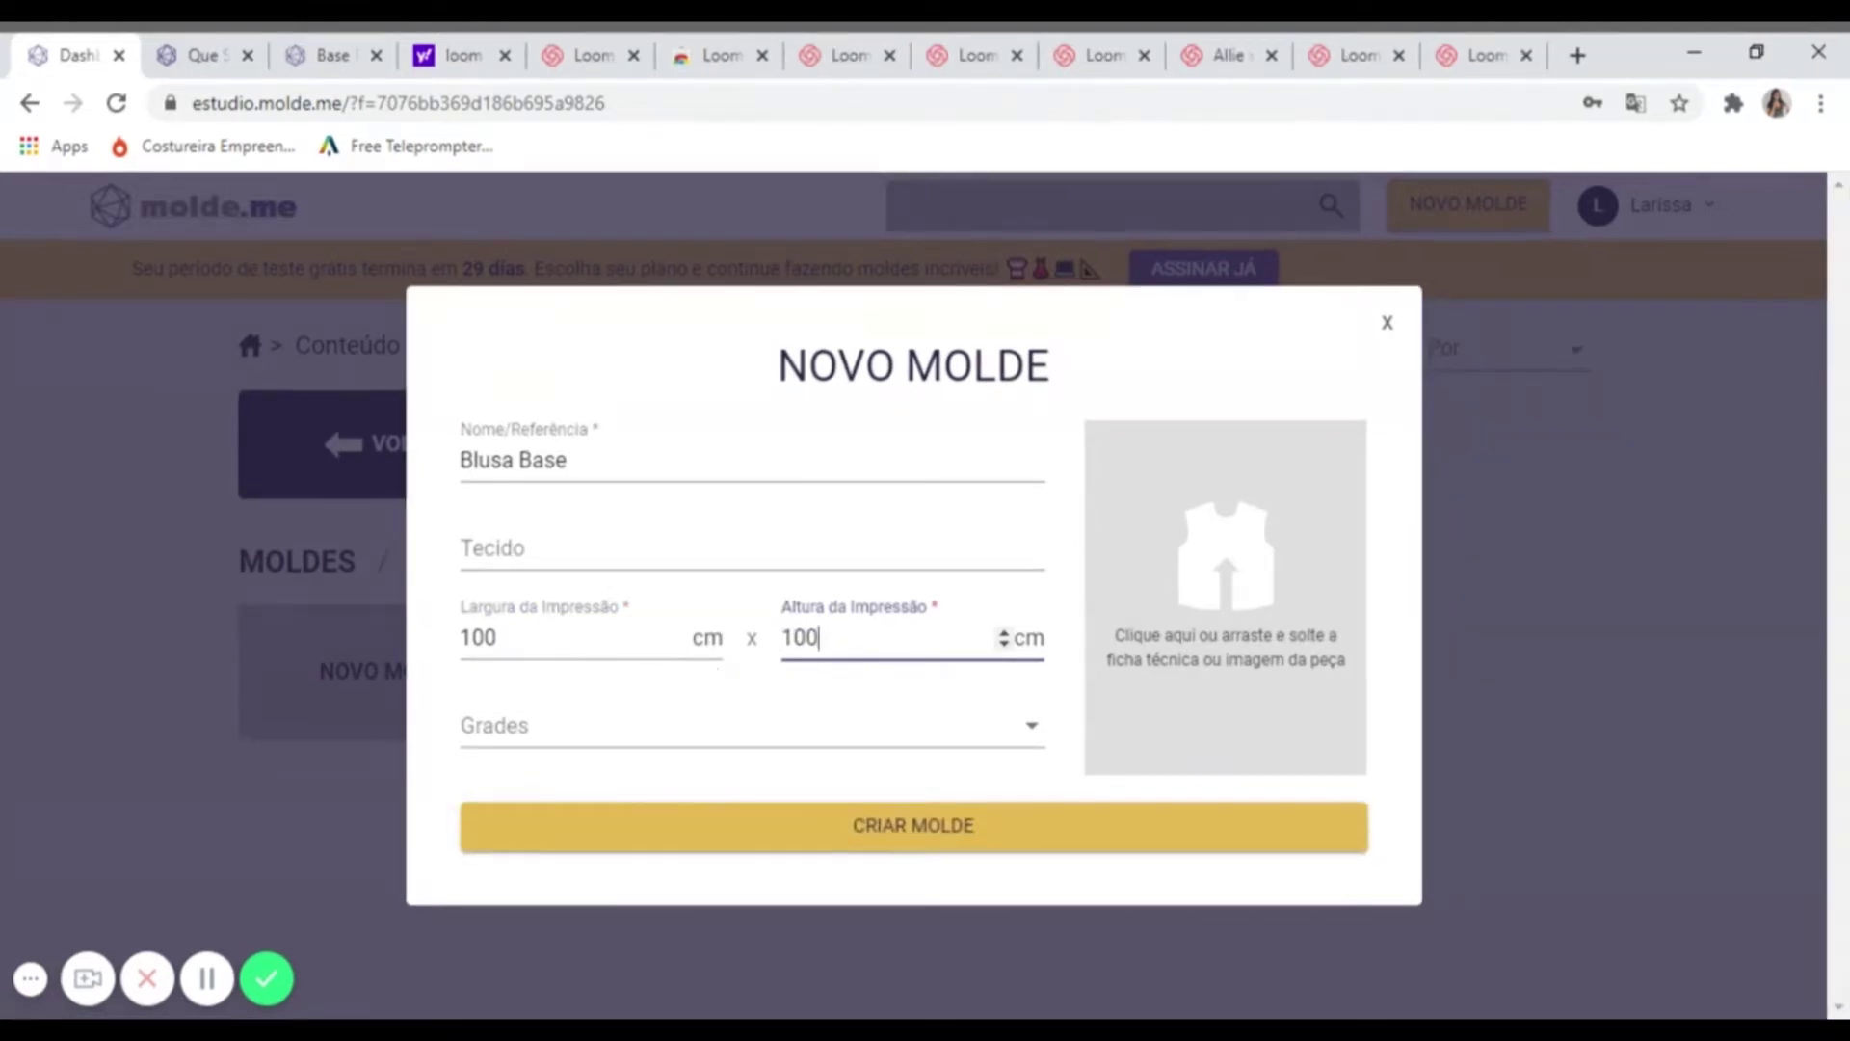
- Choose the BASE size grade for the new pattern and create it
click(860, 752)
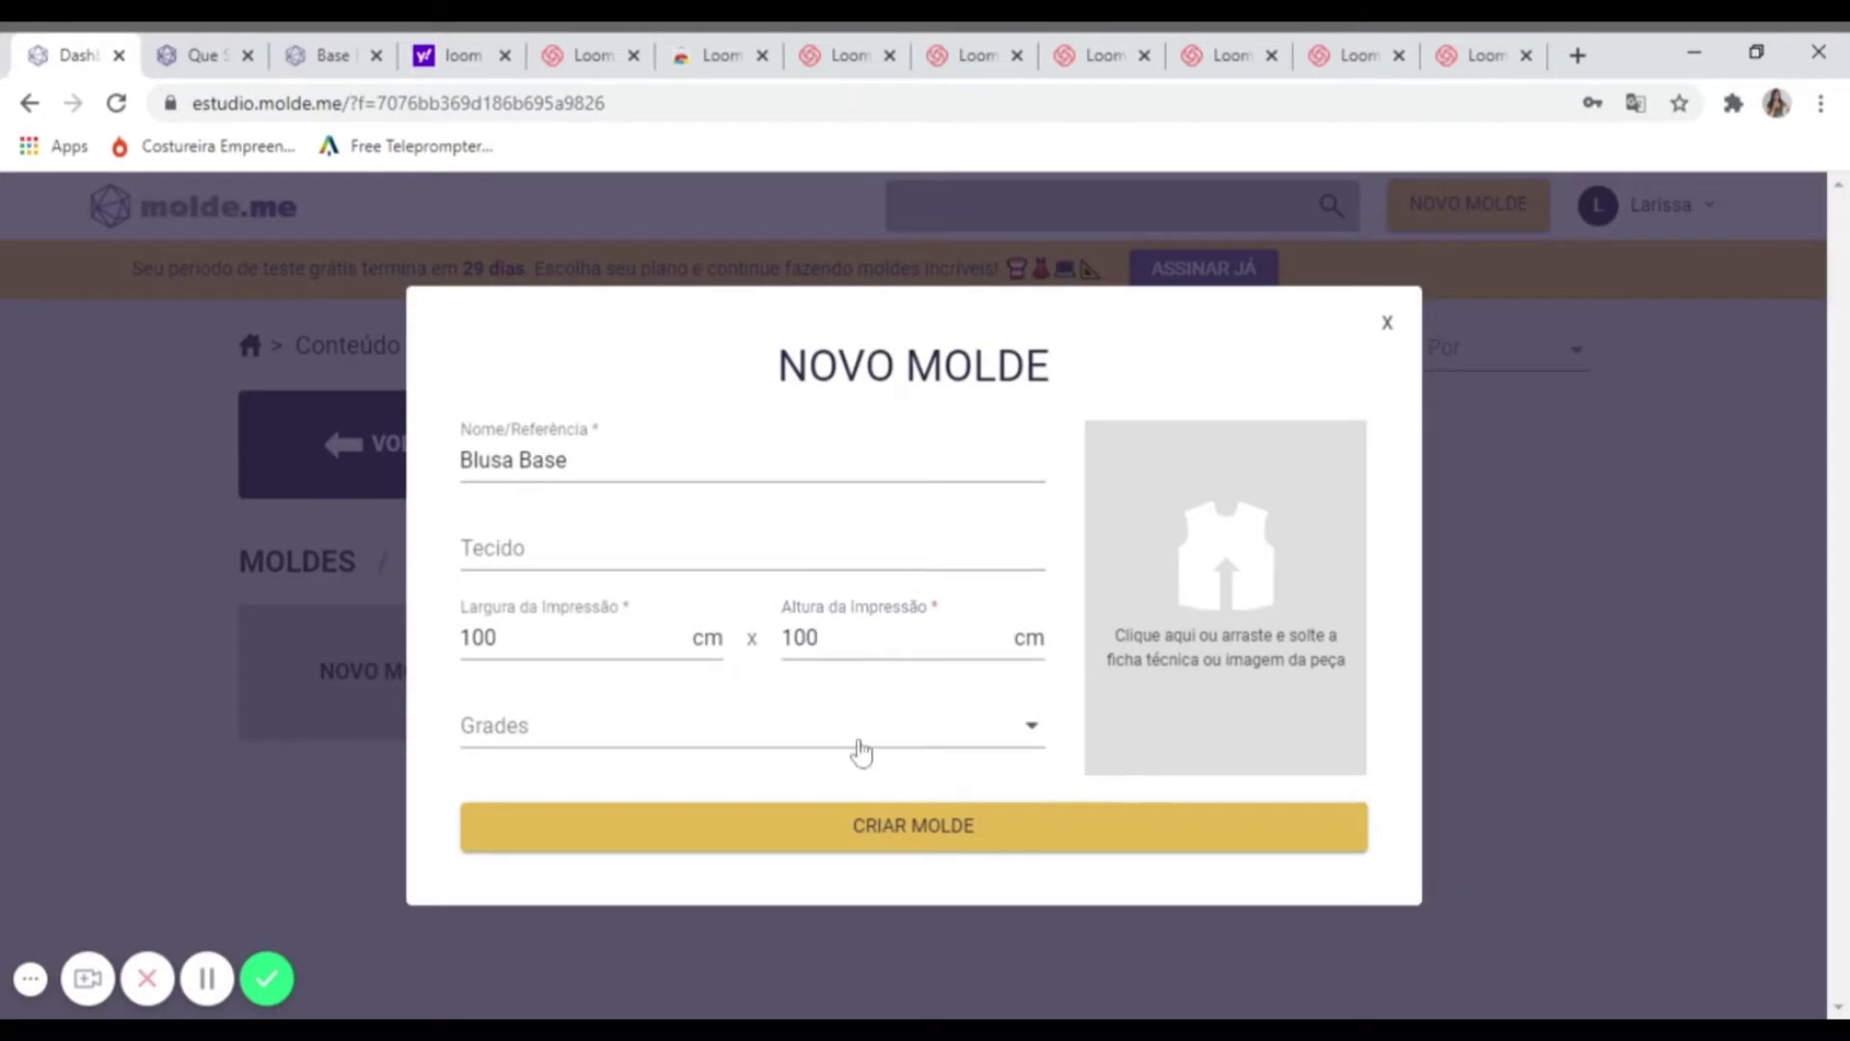
click(860, 751)
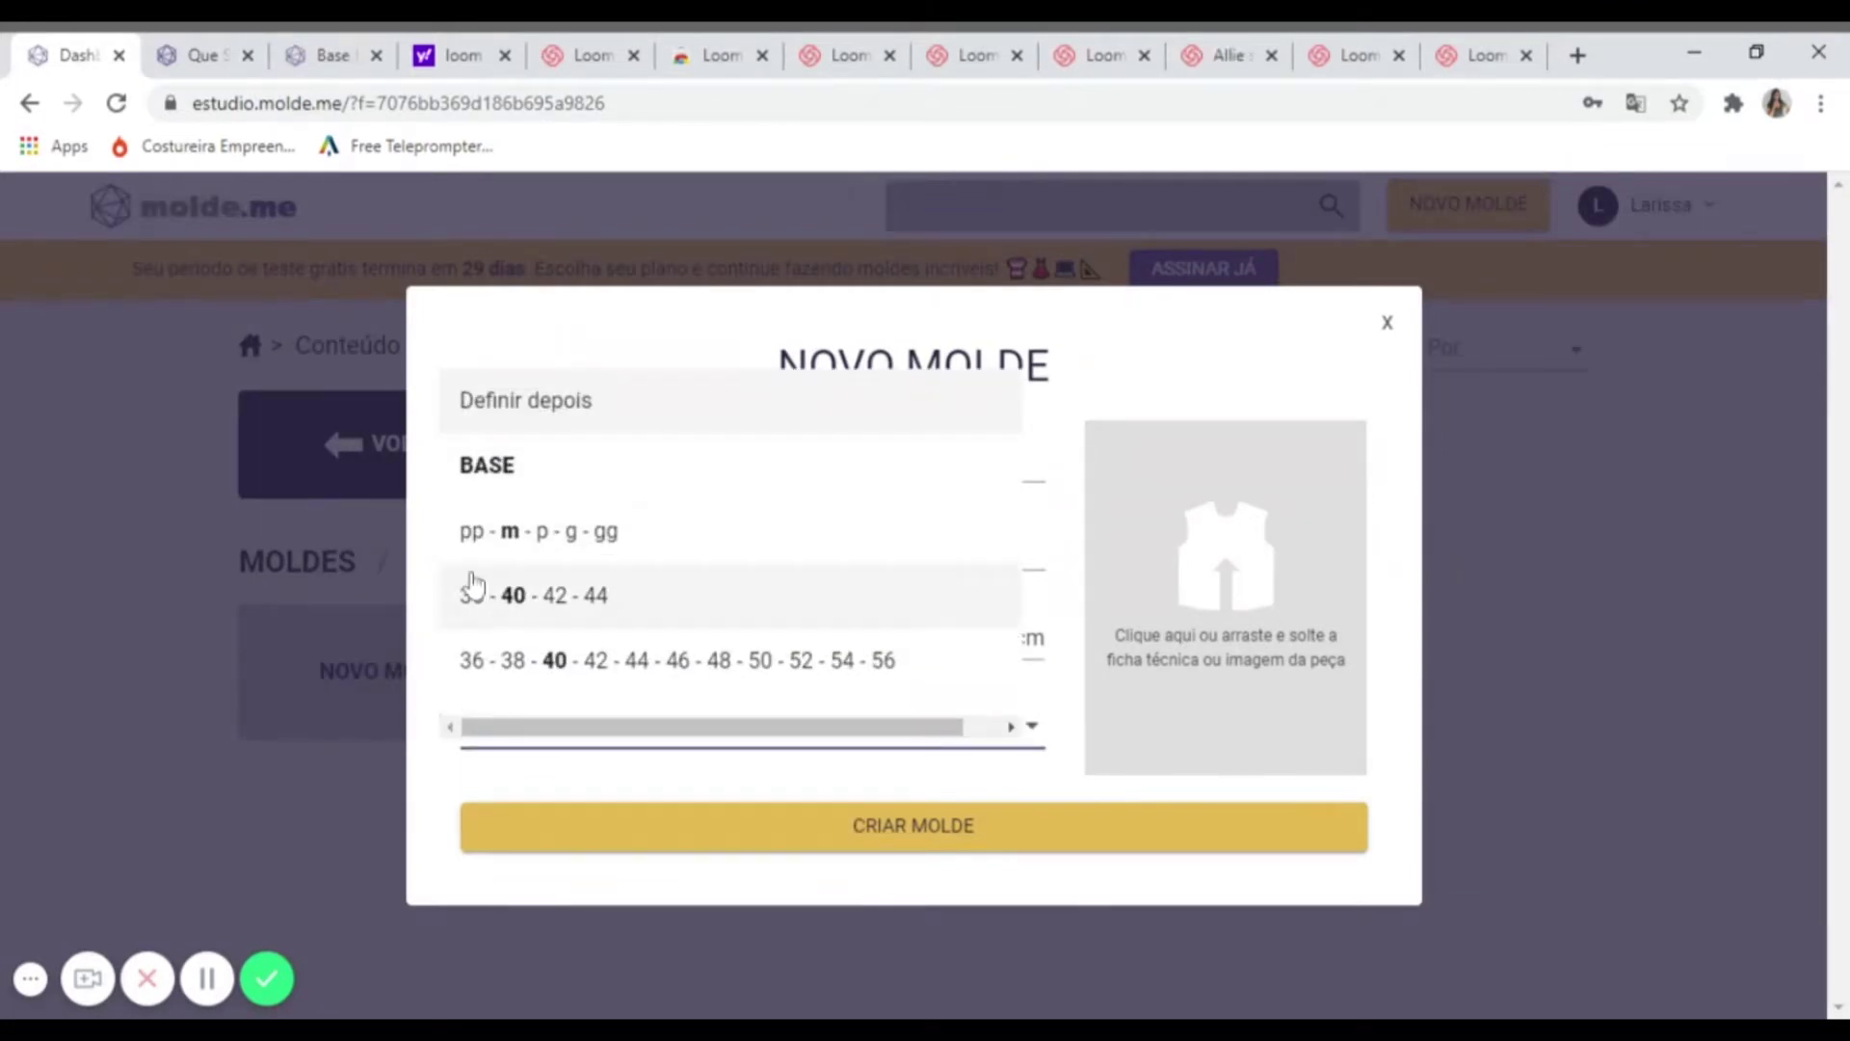
click(487, 470)
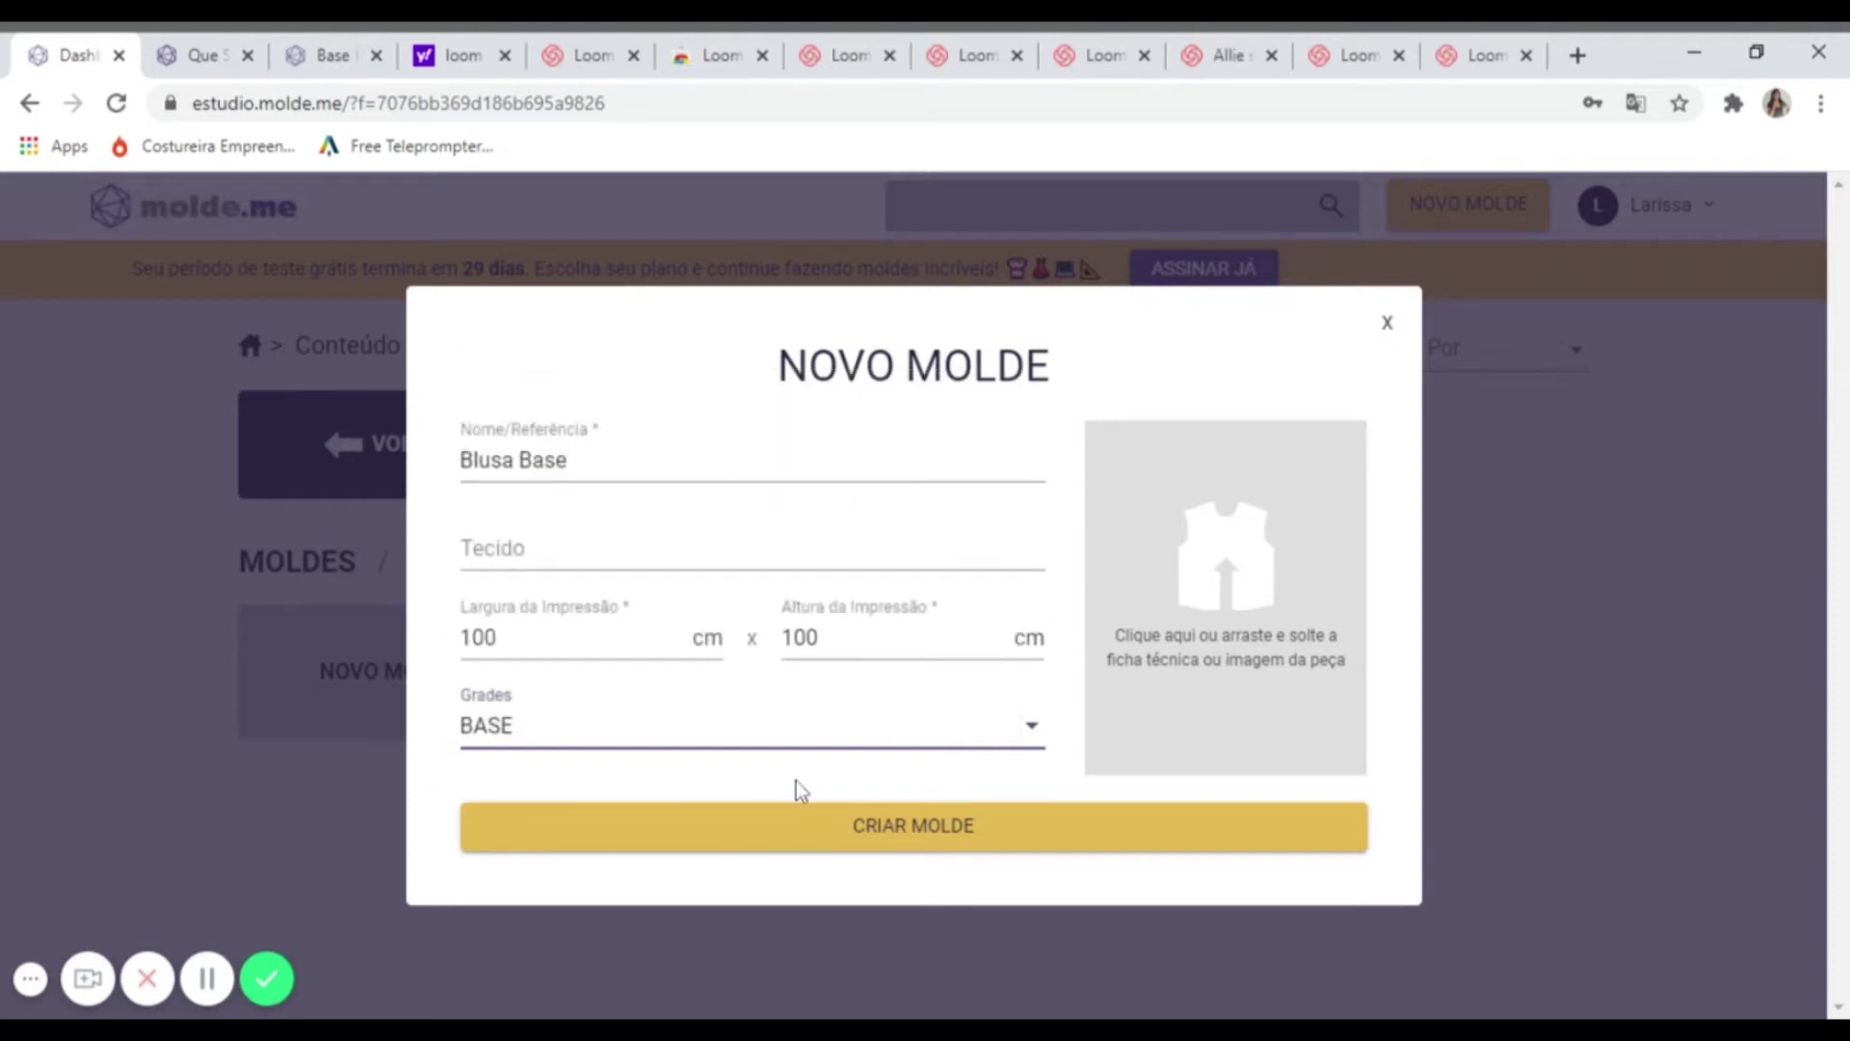
click(912, 825)
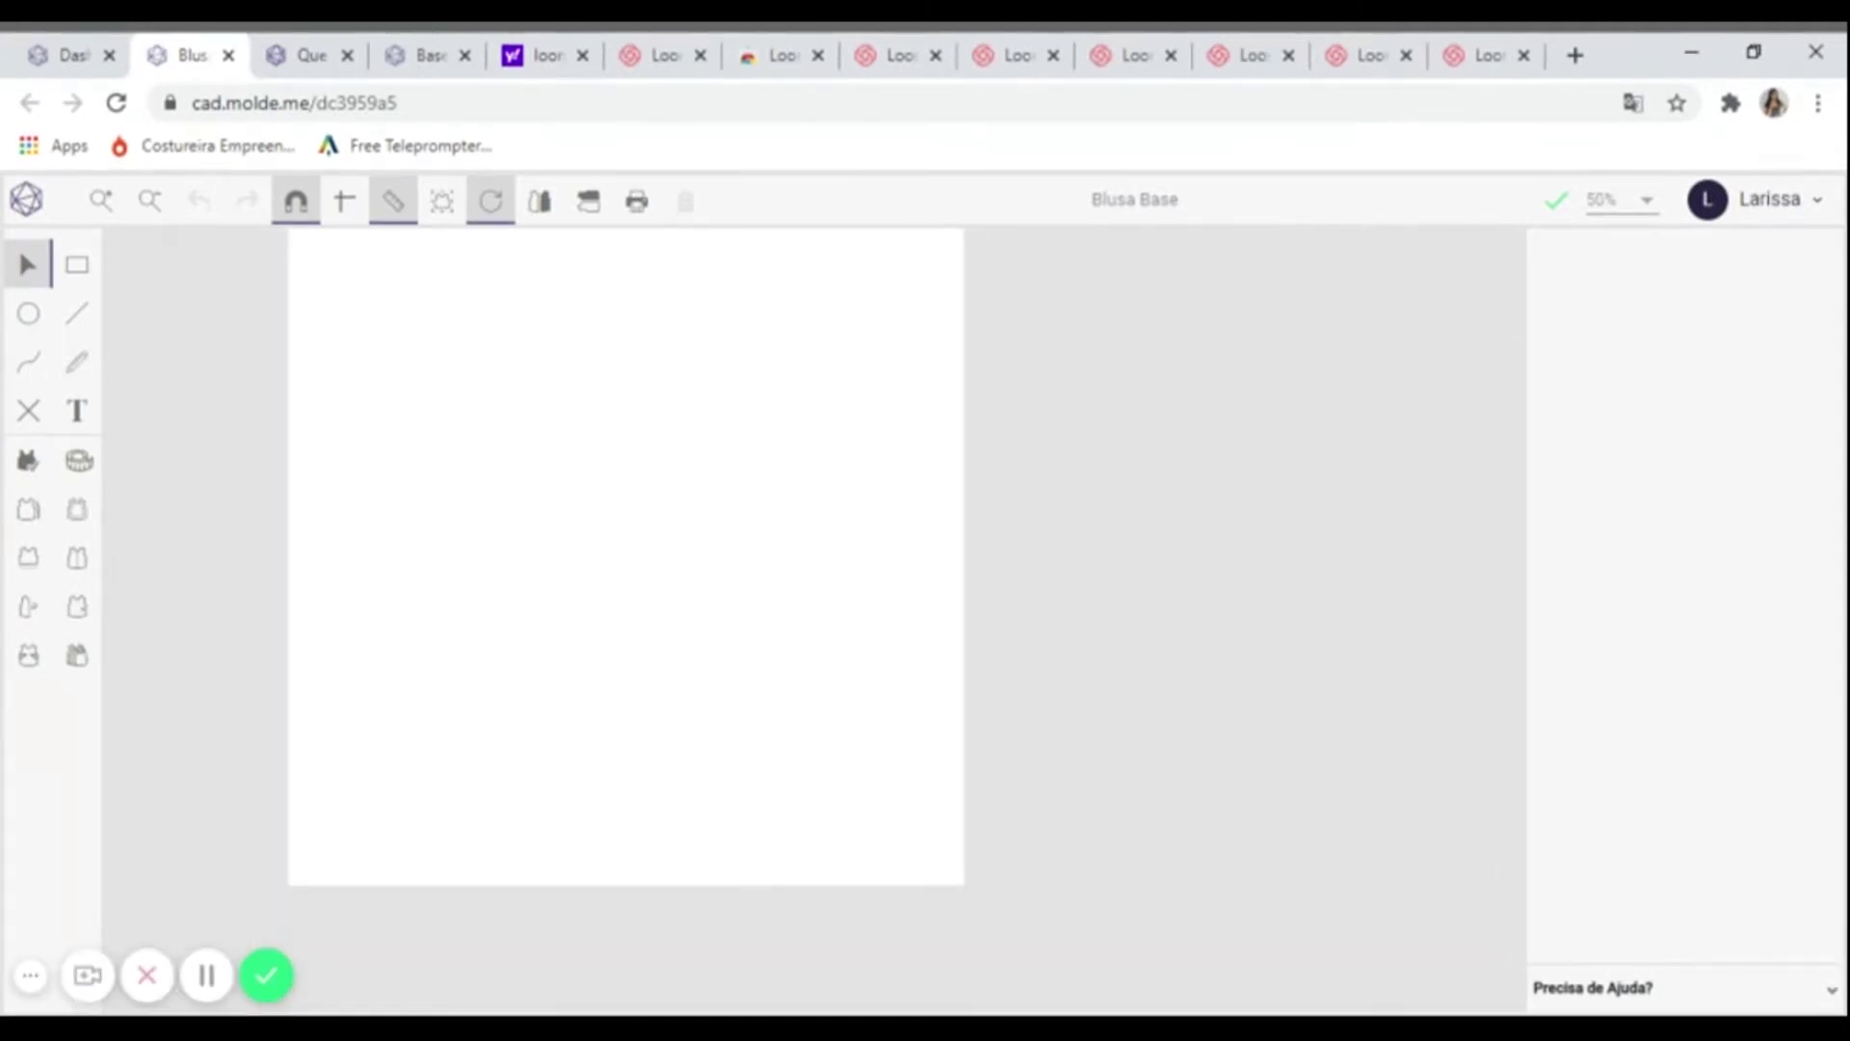
drag(640, 508, 805, 540)
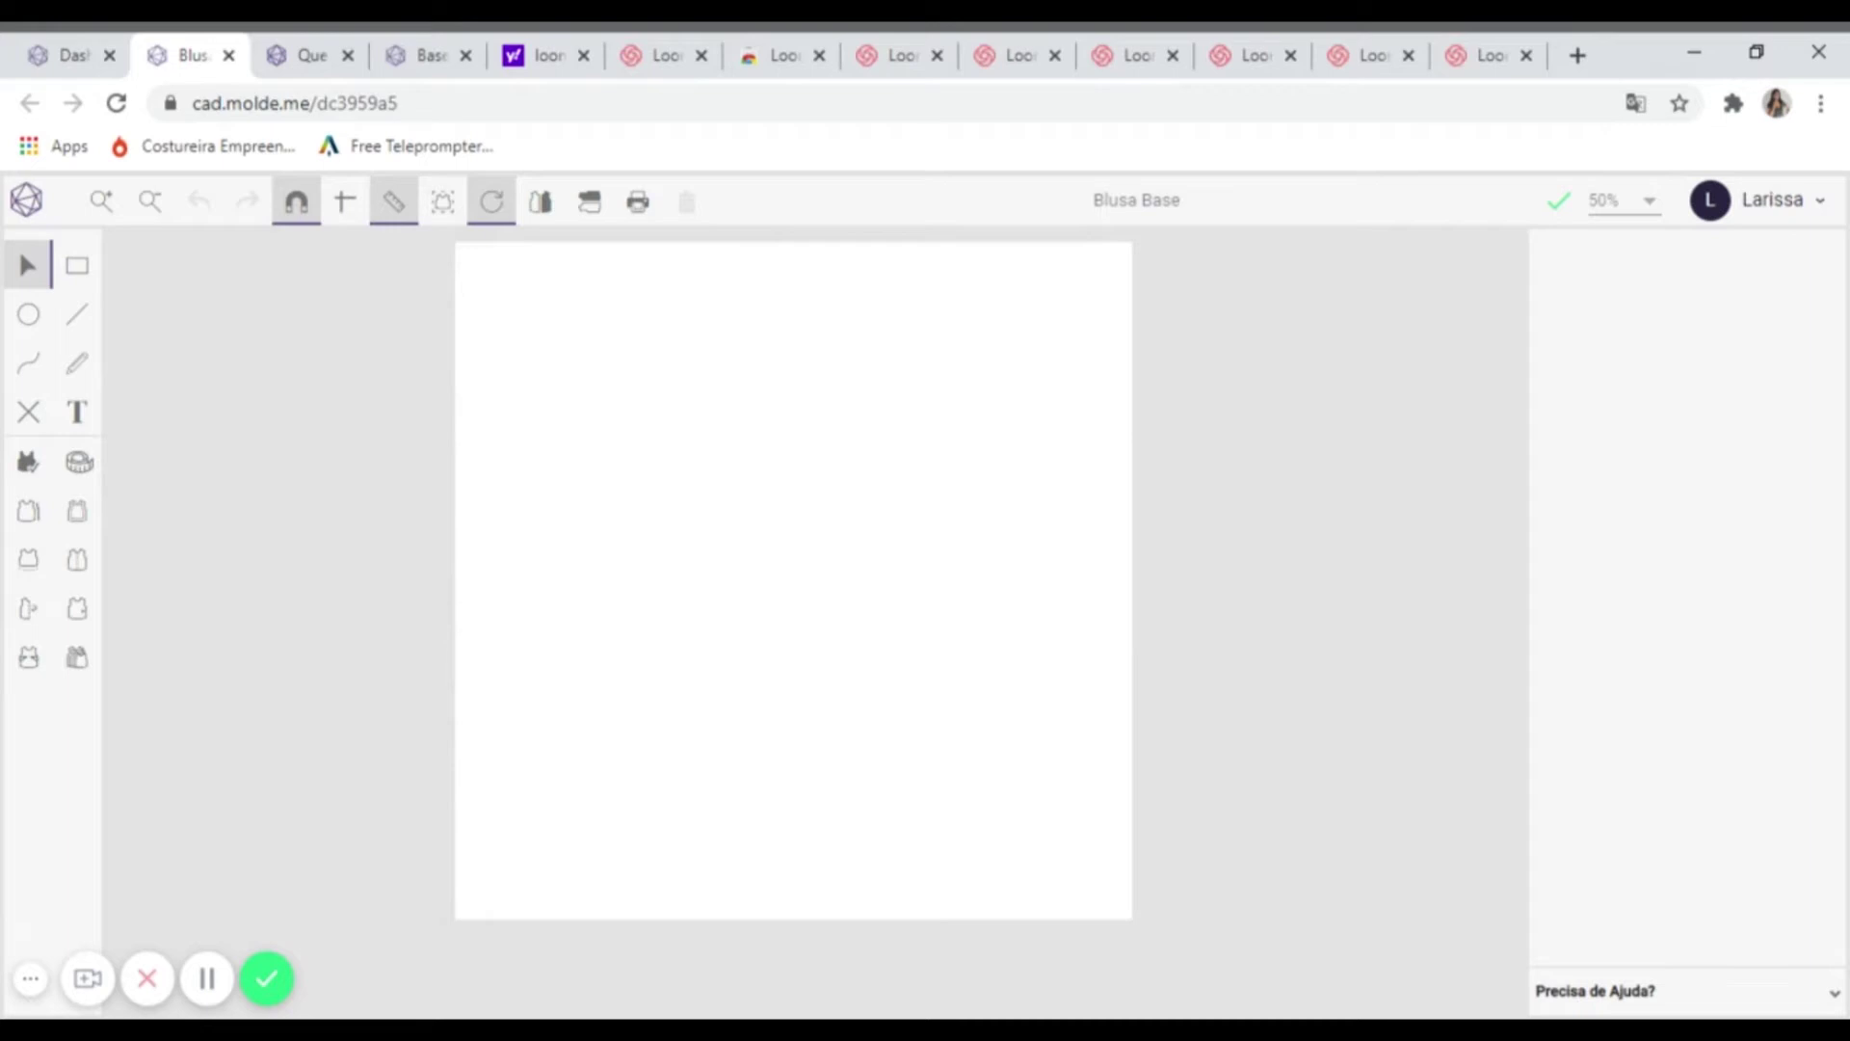
scroll(646, 501, up, 1)
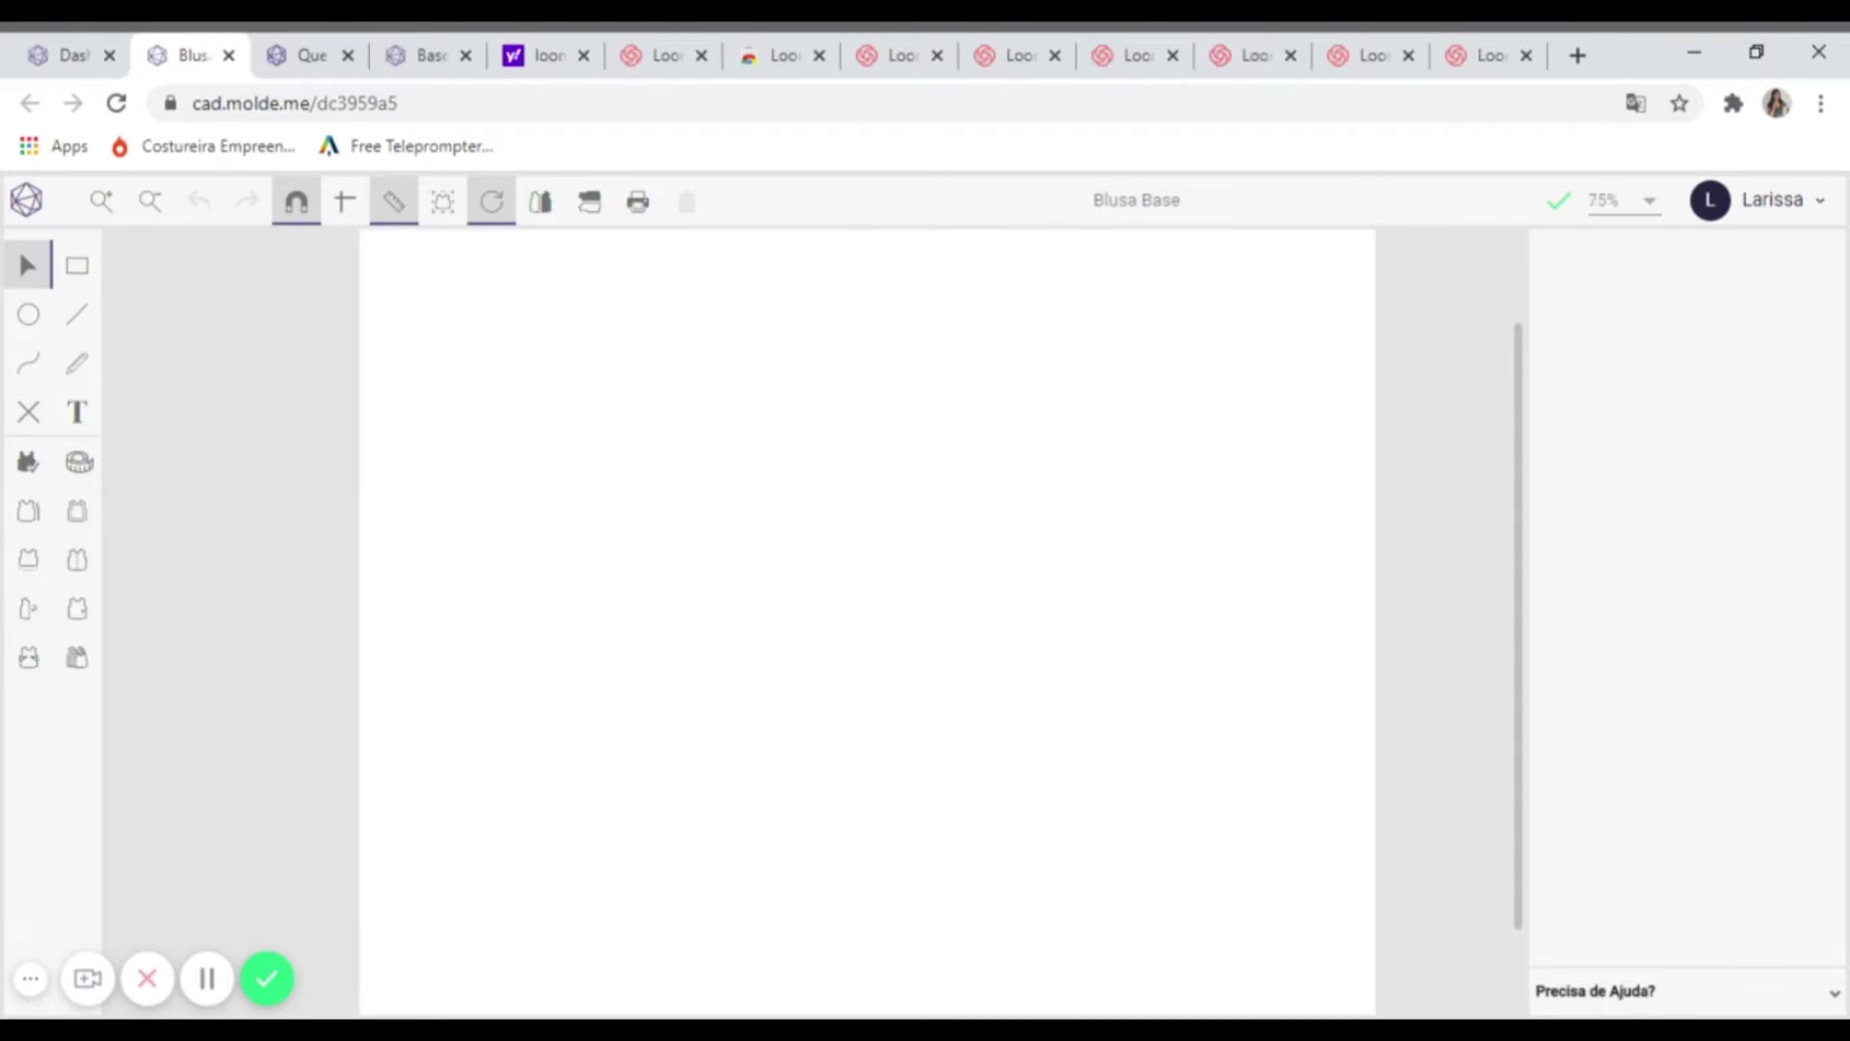
scroll(848, 621, up, 1)
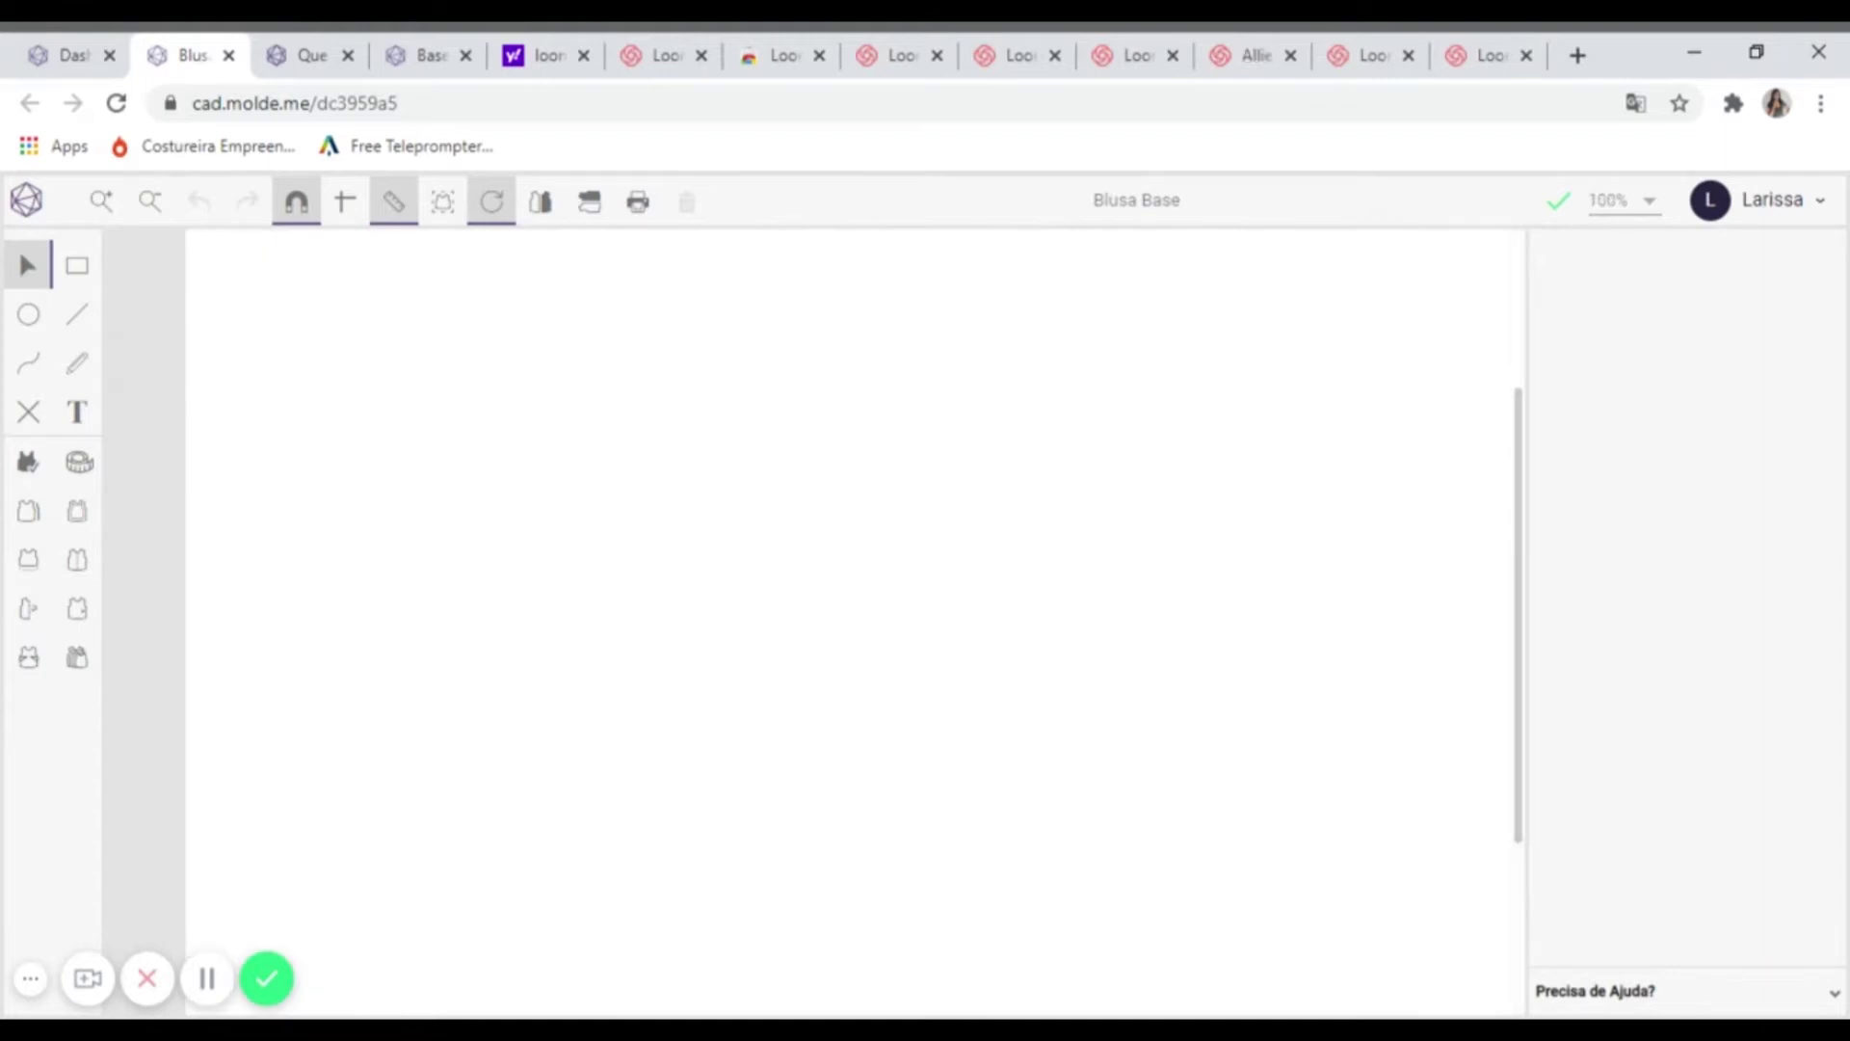
scroll(848, 621, down, 2)
mouse_move(721, 626)
mouse_down()
mouse_move(760, 640)
mouse_move(710, 582)
mouse_move(603, 644)
mouse_move(673, 725)
mouse_move(768, 694)
mouse_move(732, 595)
mouse_move(716, 606)
mouse_up()
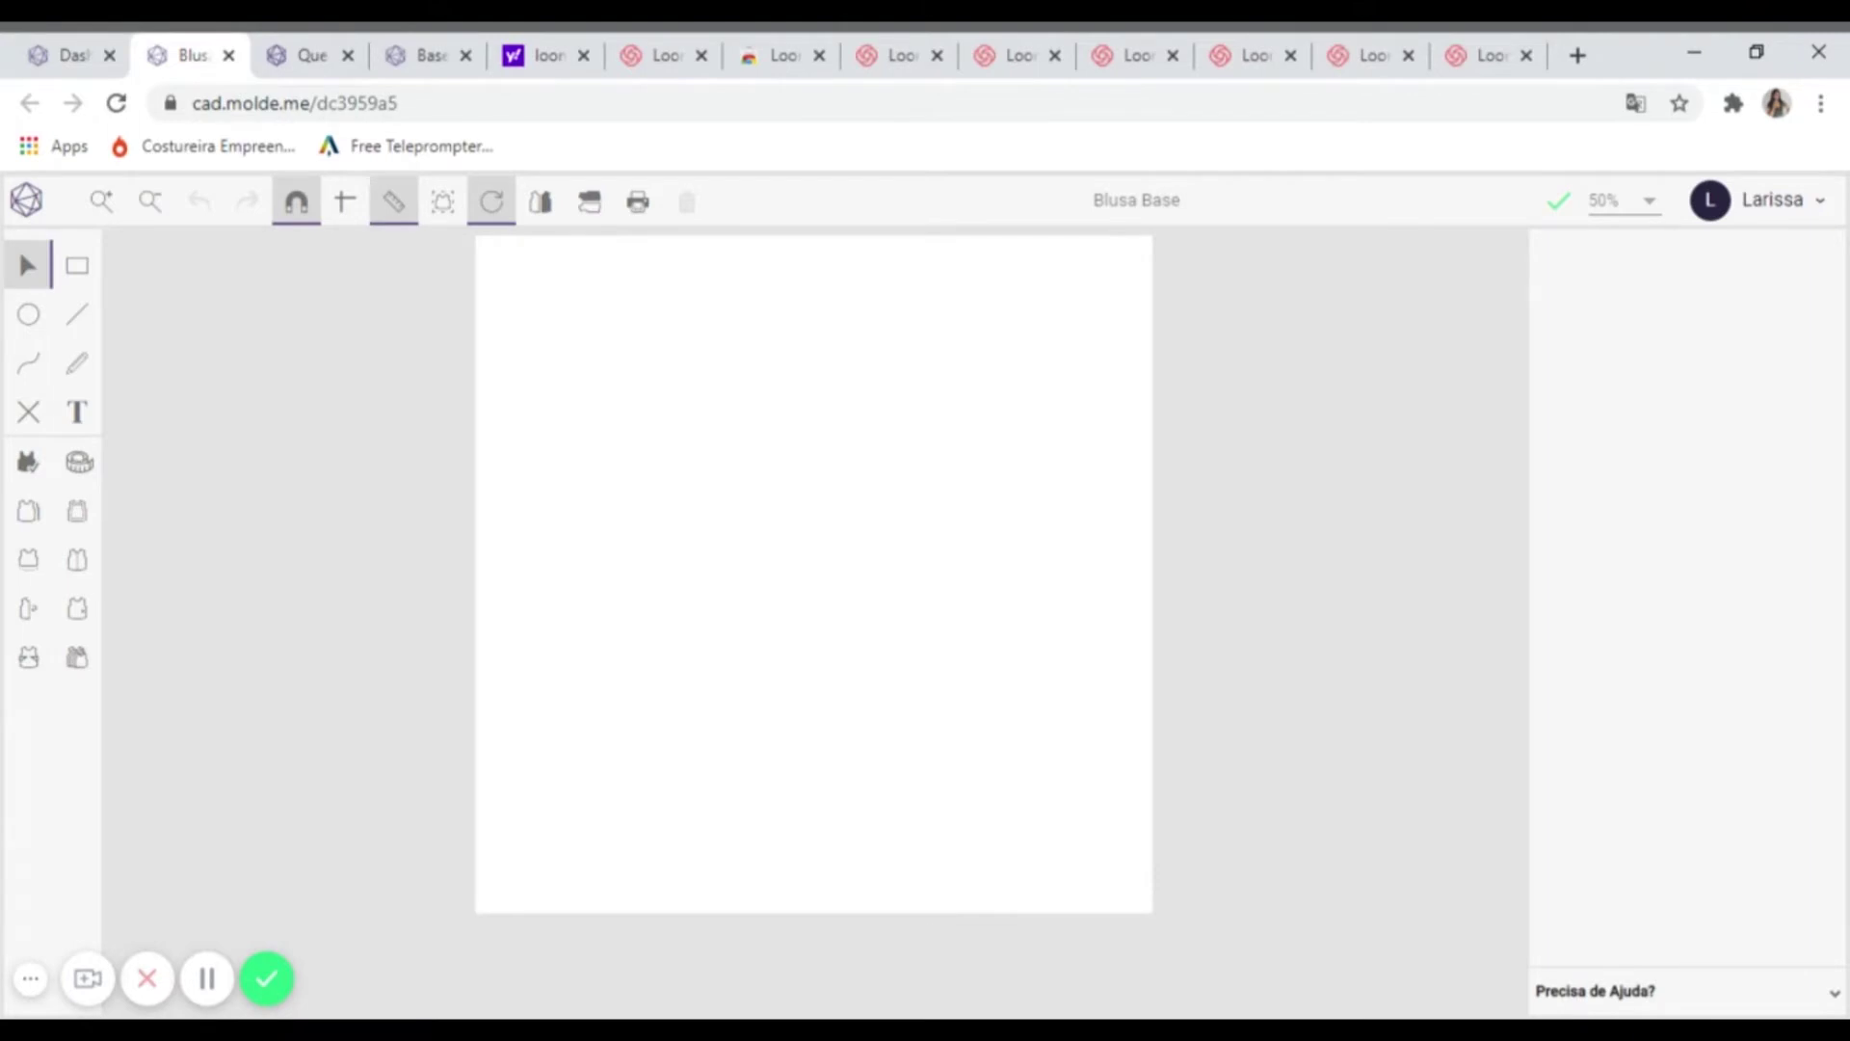
scroll(873, 621, up, 2)
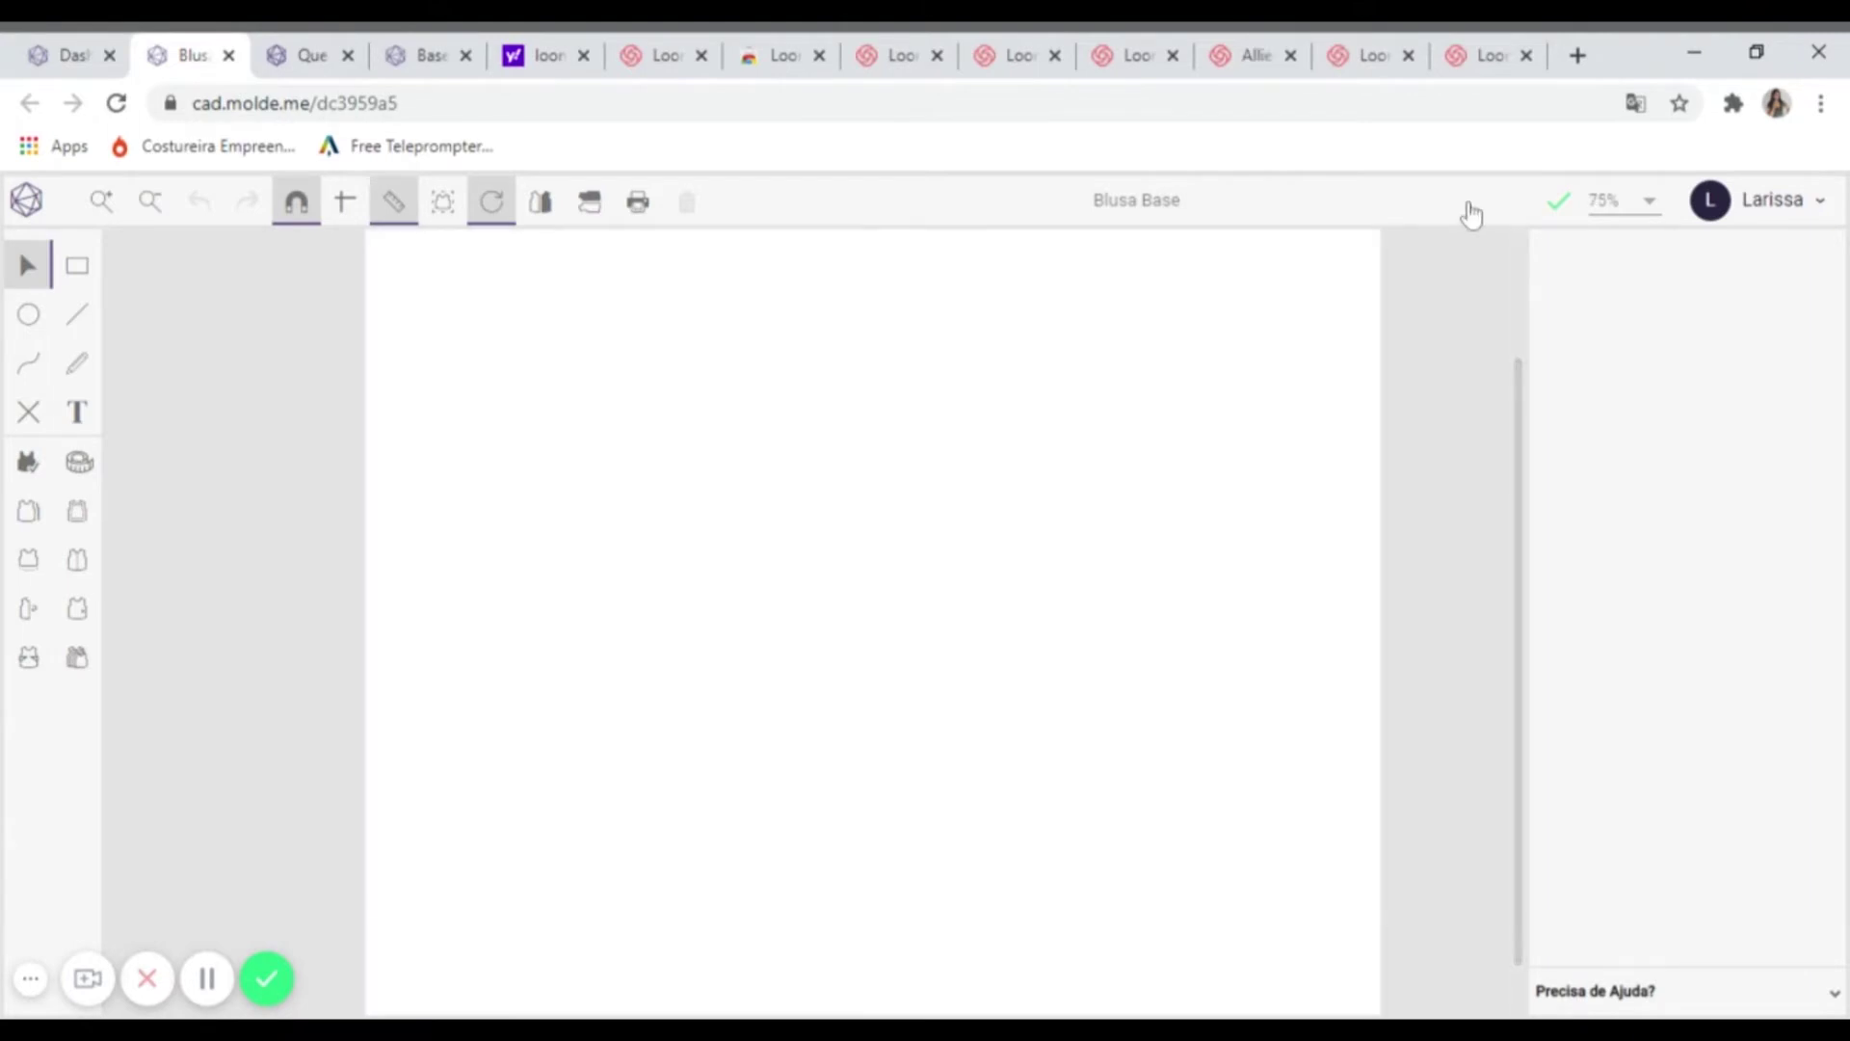
scroll(896, 482, down, 1)
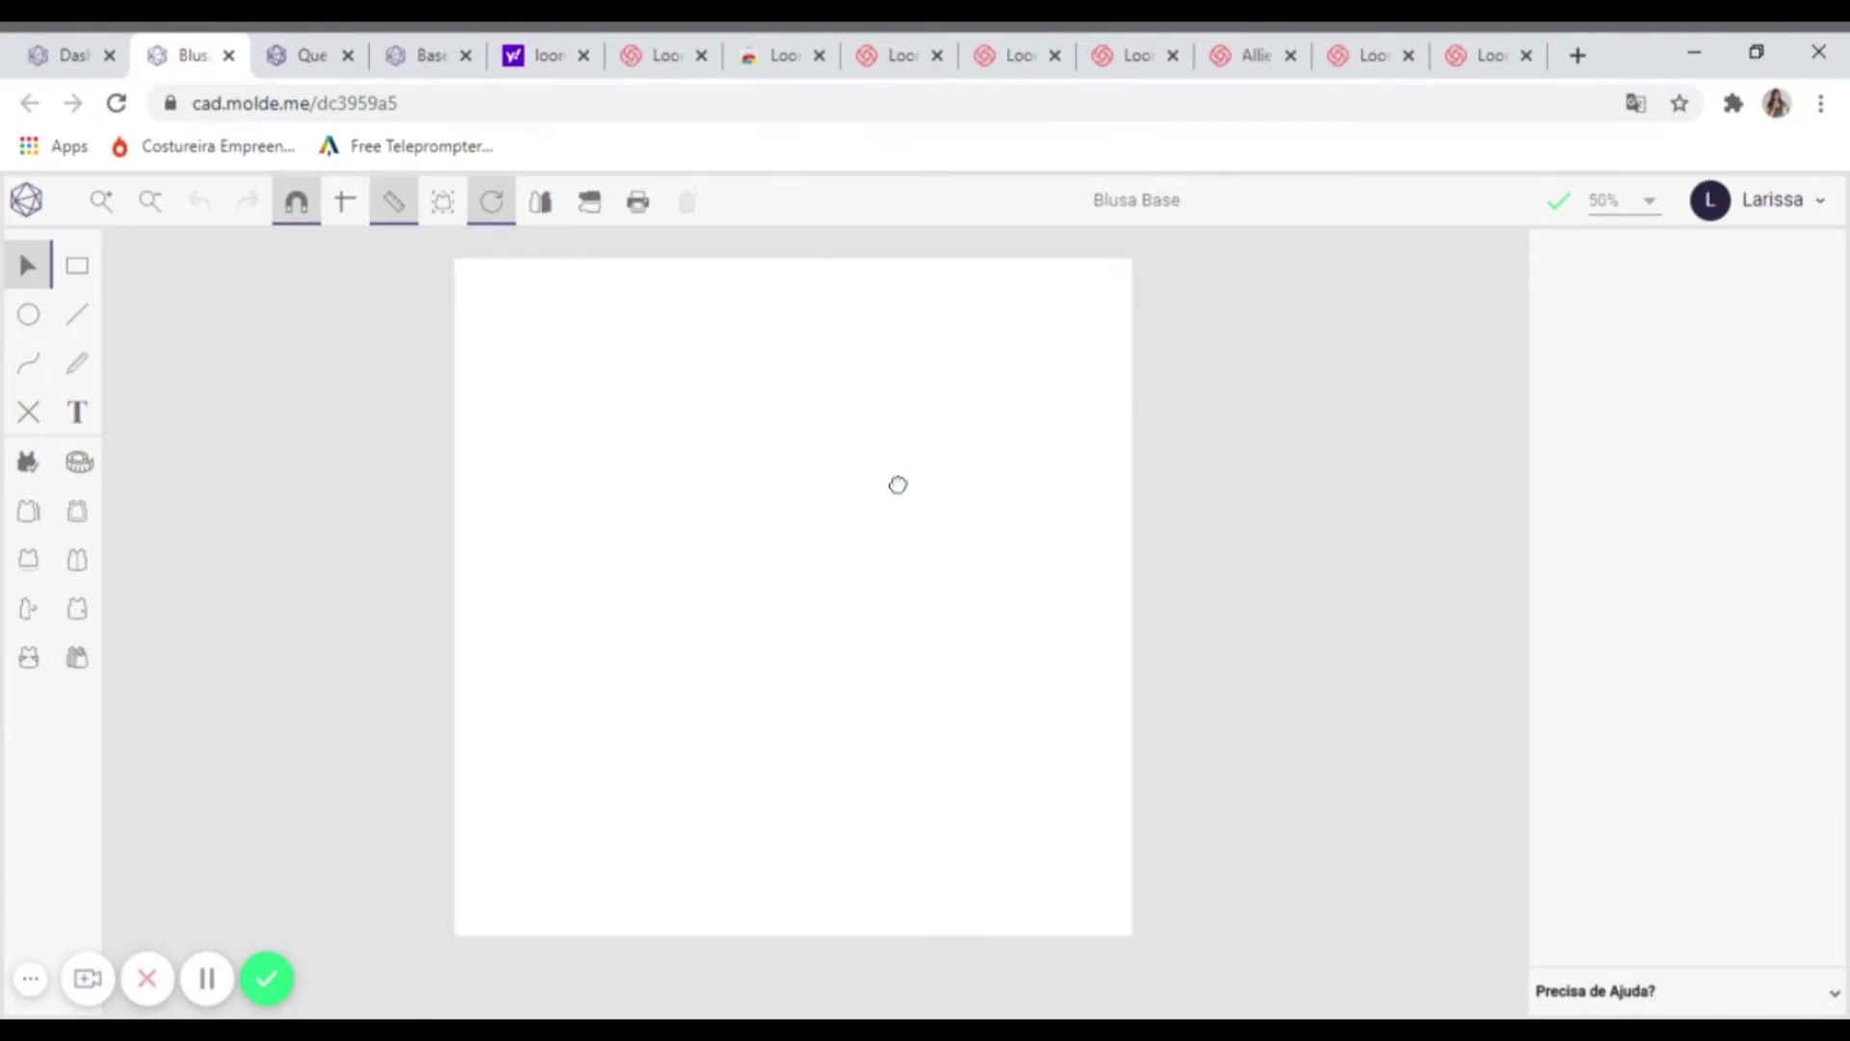
- Draw a rectangle 24 cm wide and 43 cm high near the upper left corner of the sheet, and deselect it
click(85, 263)
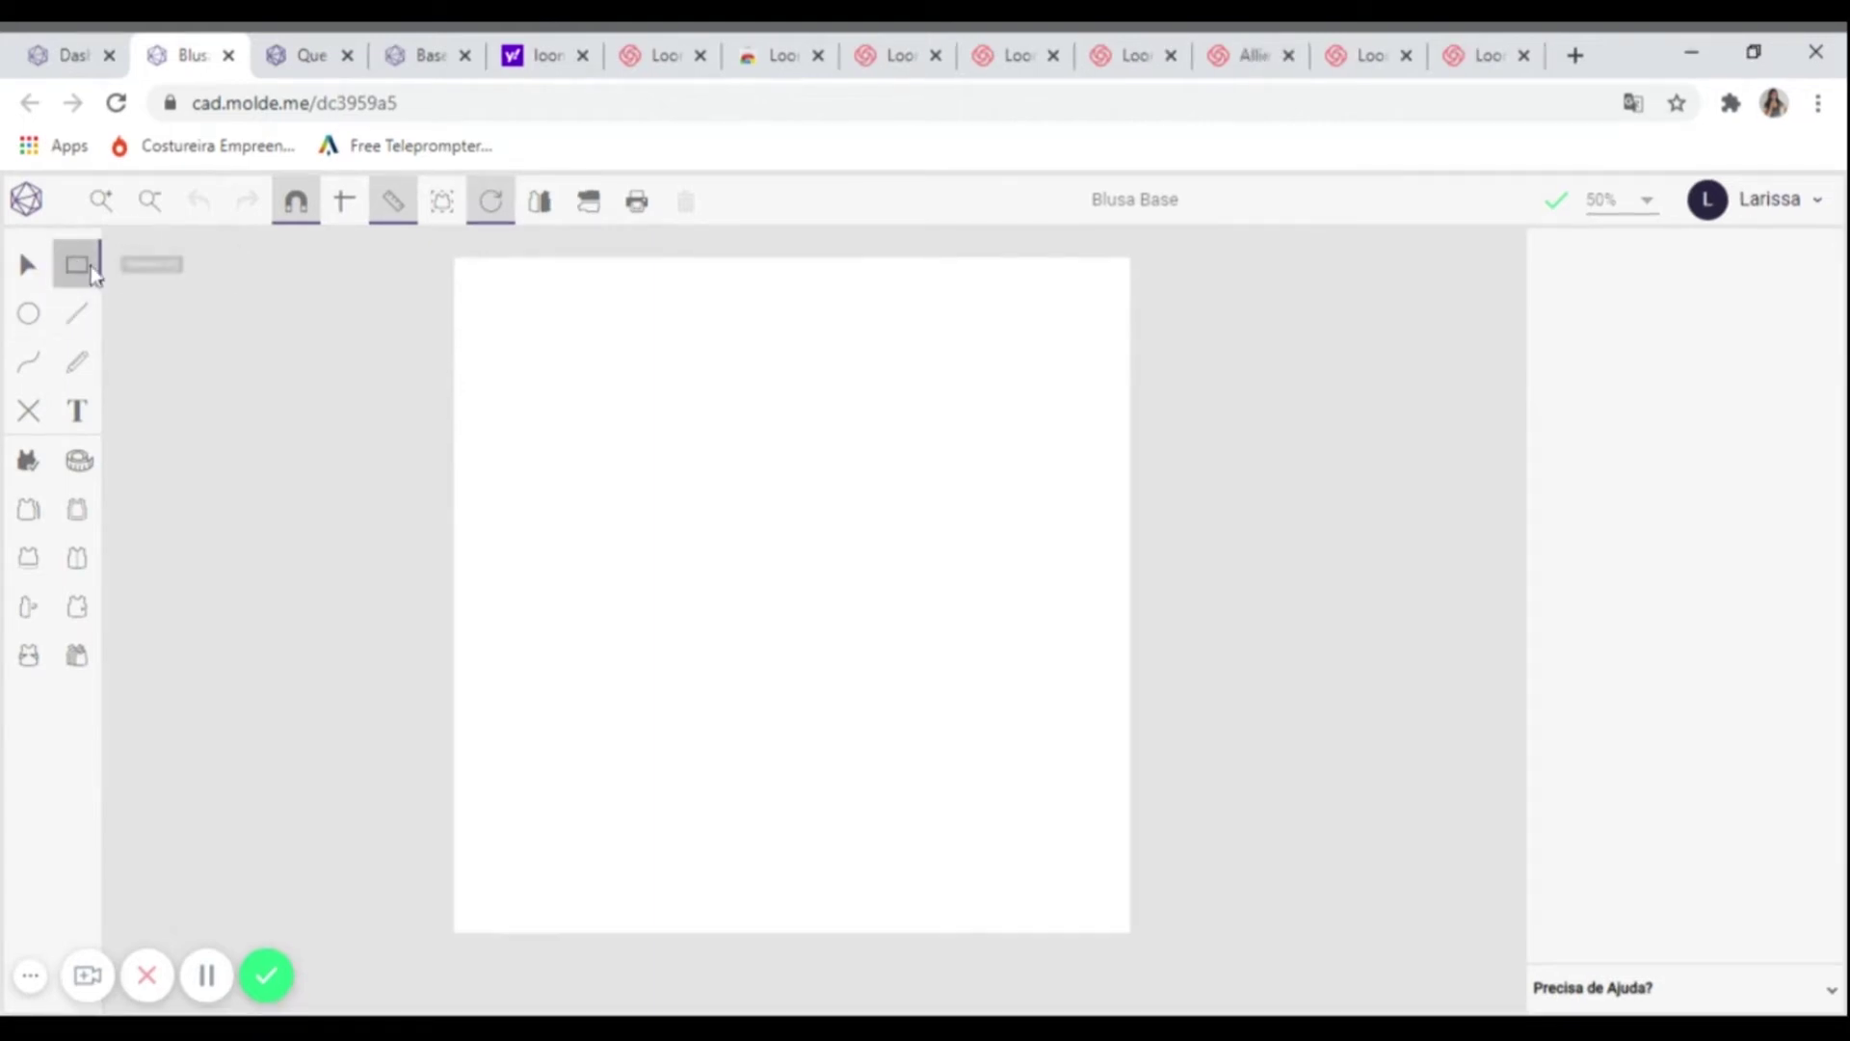
mouse_move(508, 295)
mouse_down()
mouse_move(537, 537)
mouse_move(631, 566)
mouse_move(665, 541)
mouse_move(649, 645)
mouse_move(664, 396)
mouse_move(690, 384)
mouse_move(1532, 285)
mouse_up()
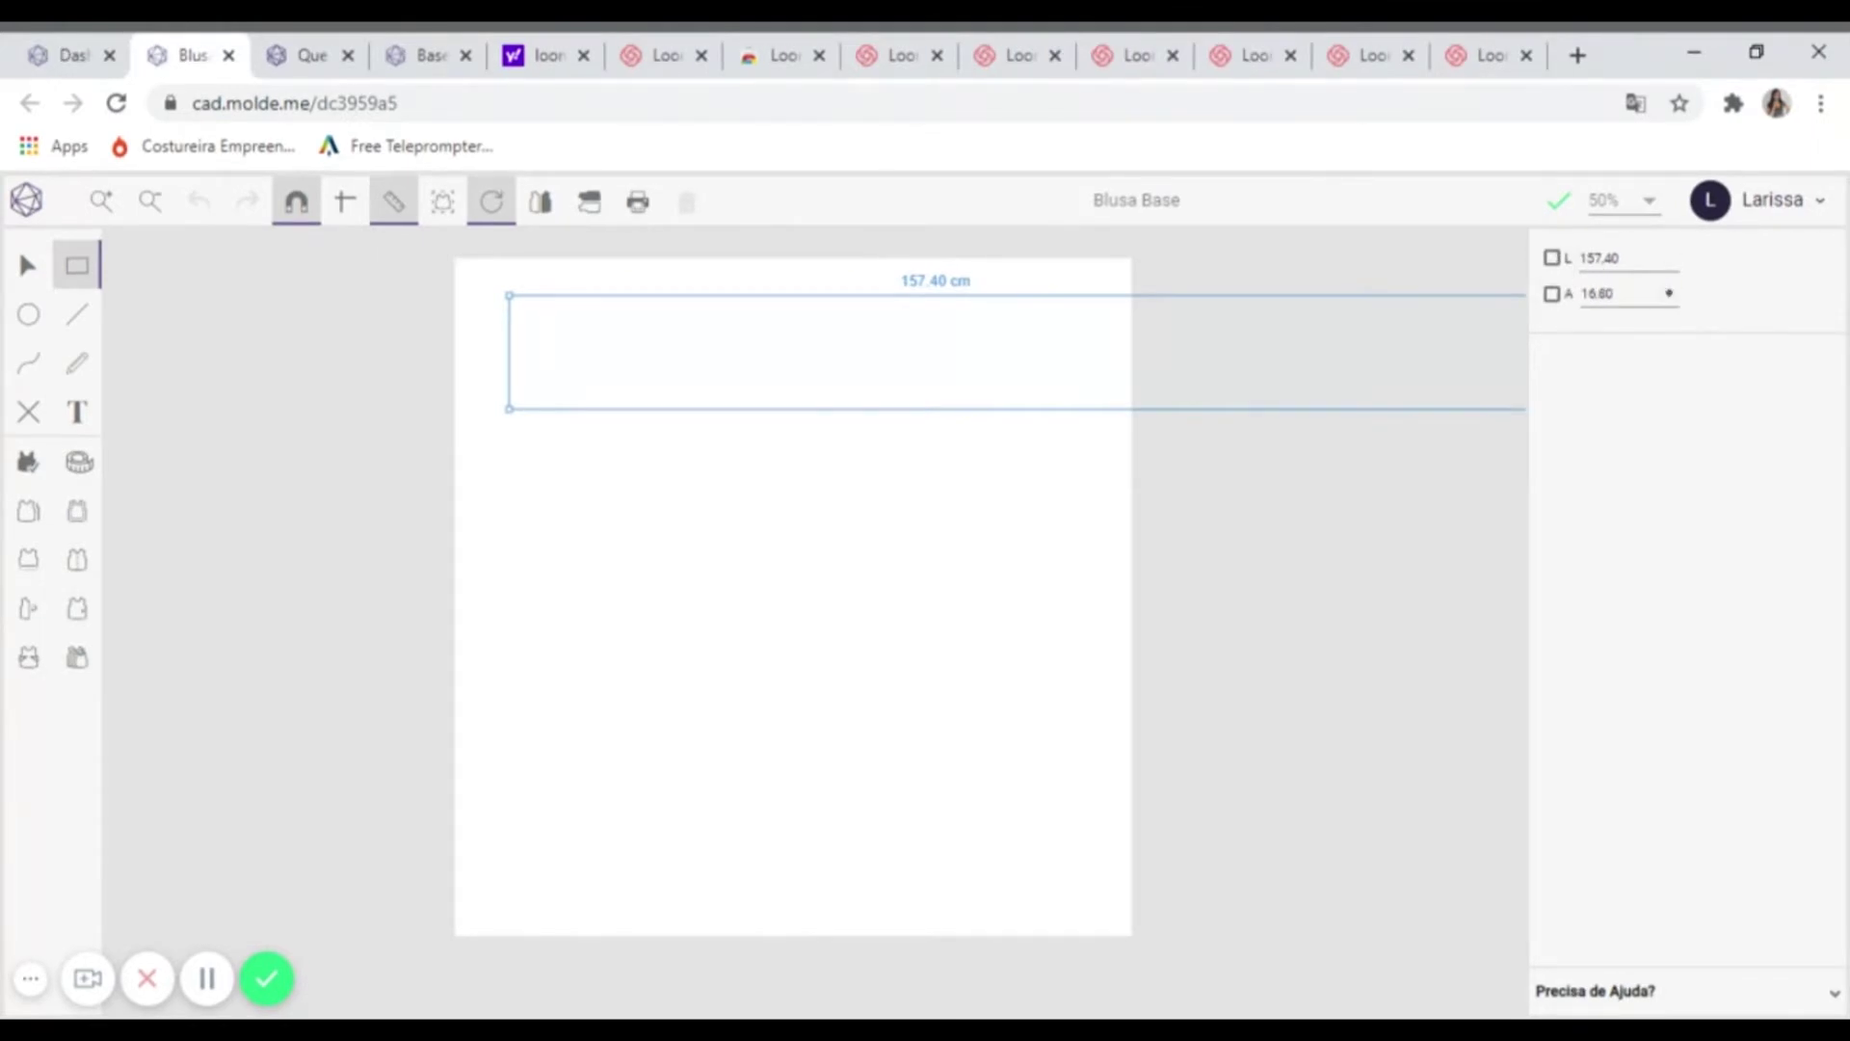
click(1624, 257)
text(24)
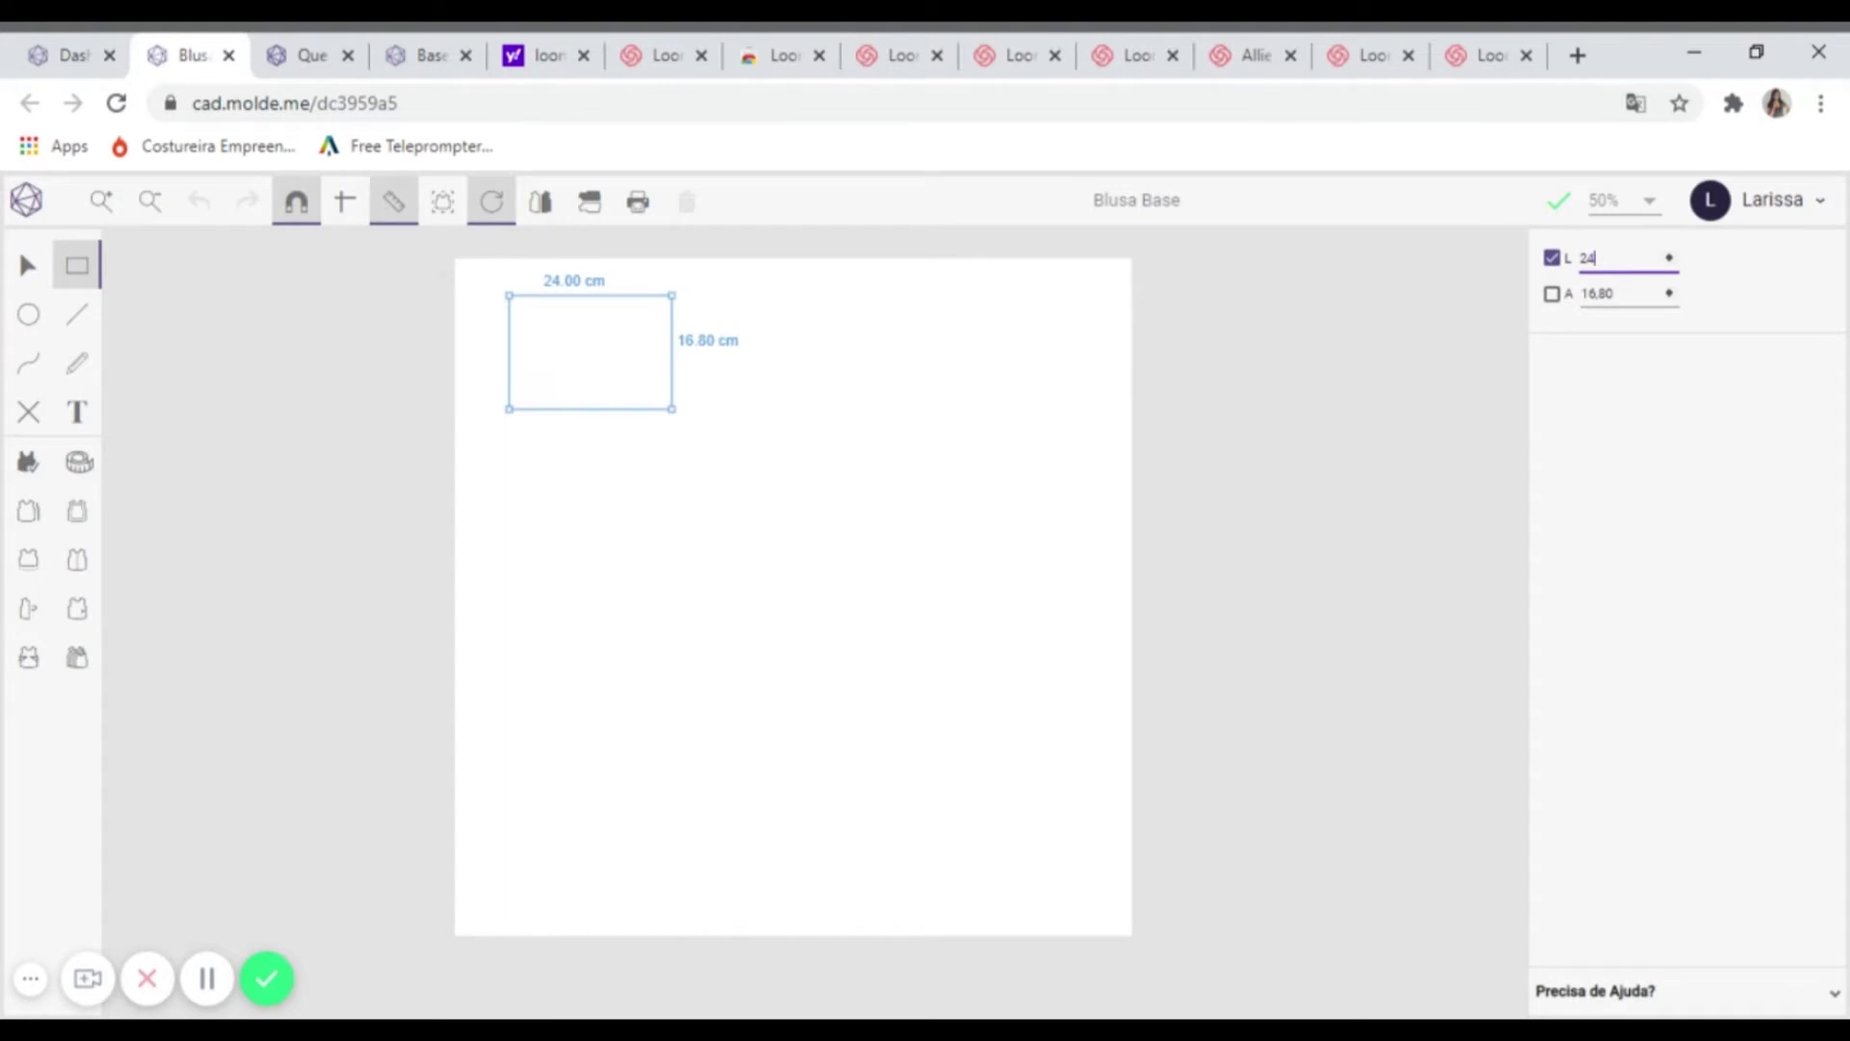
key(Tab)
text(43)
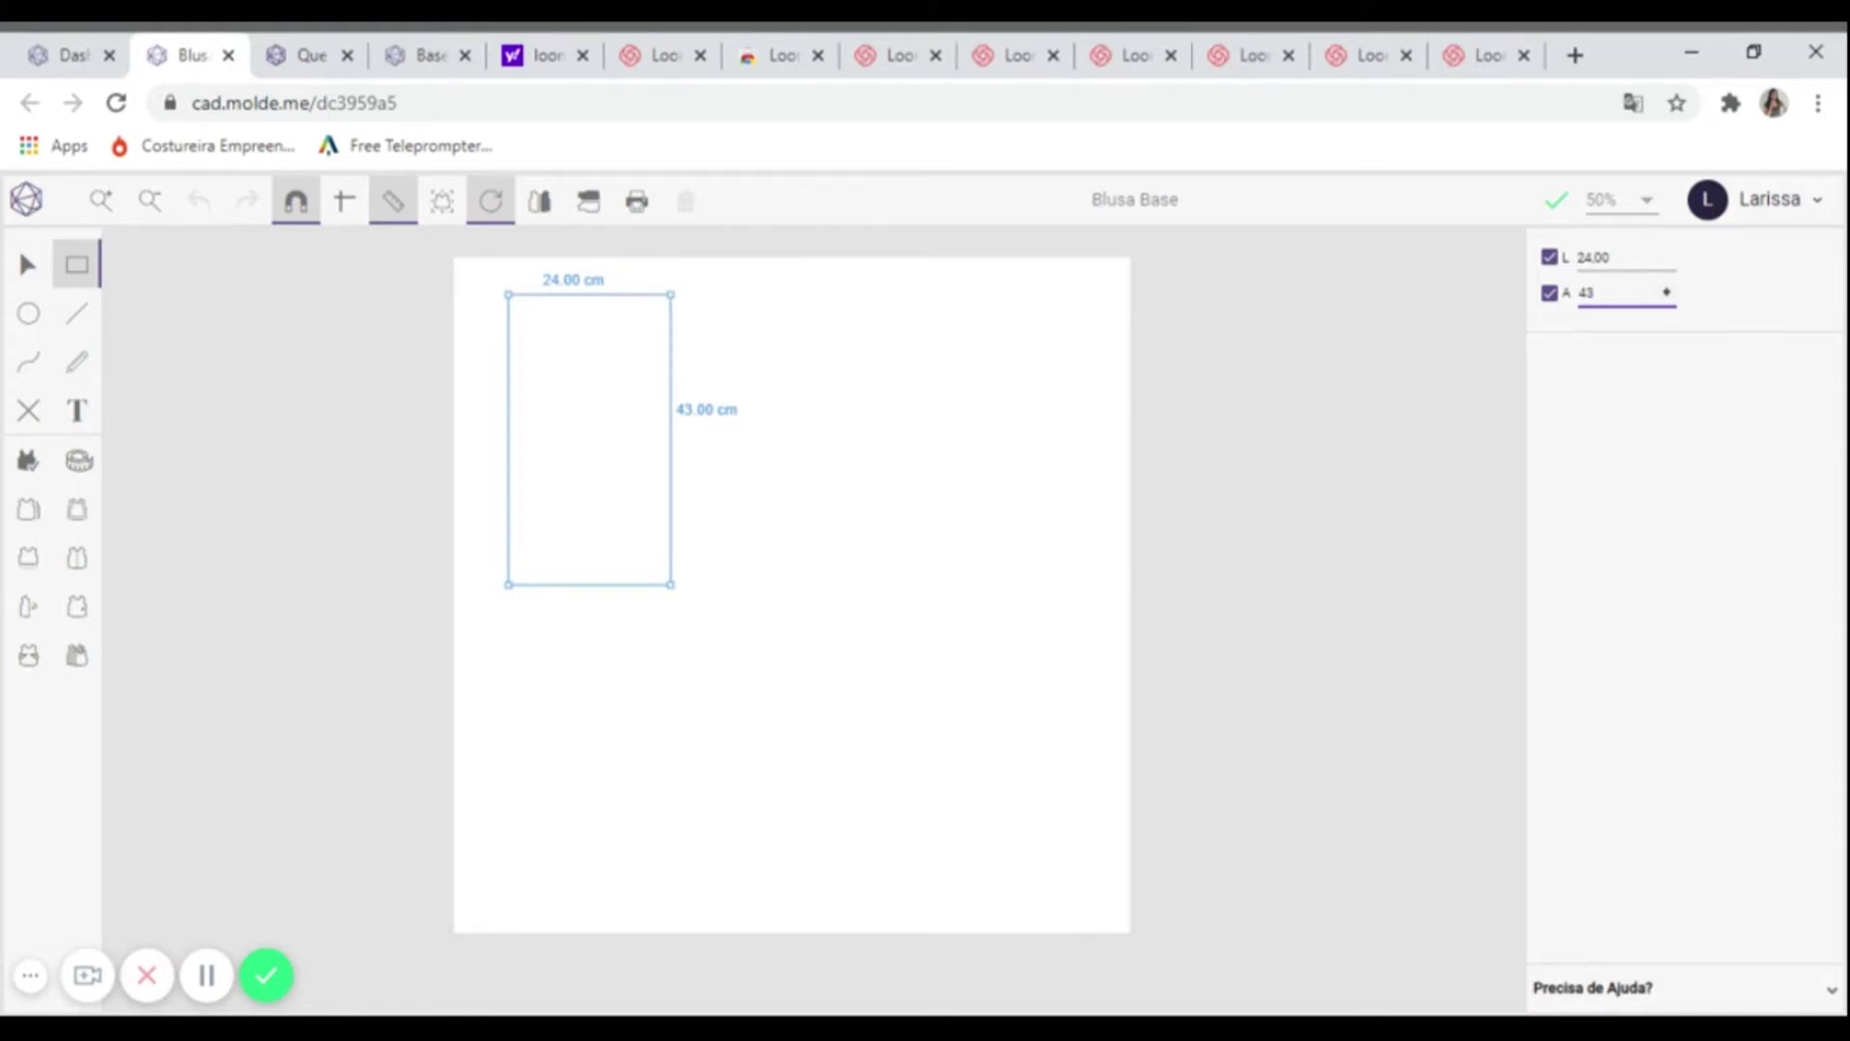
key(Return)
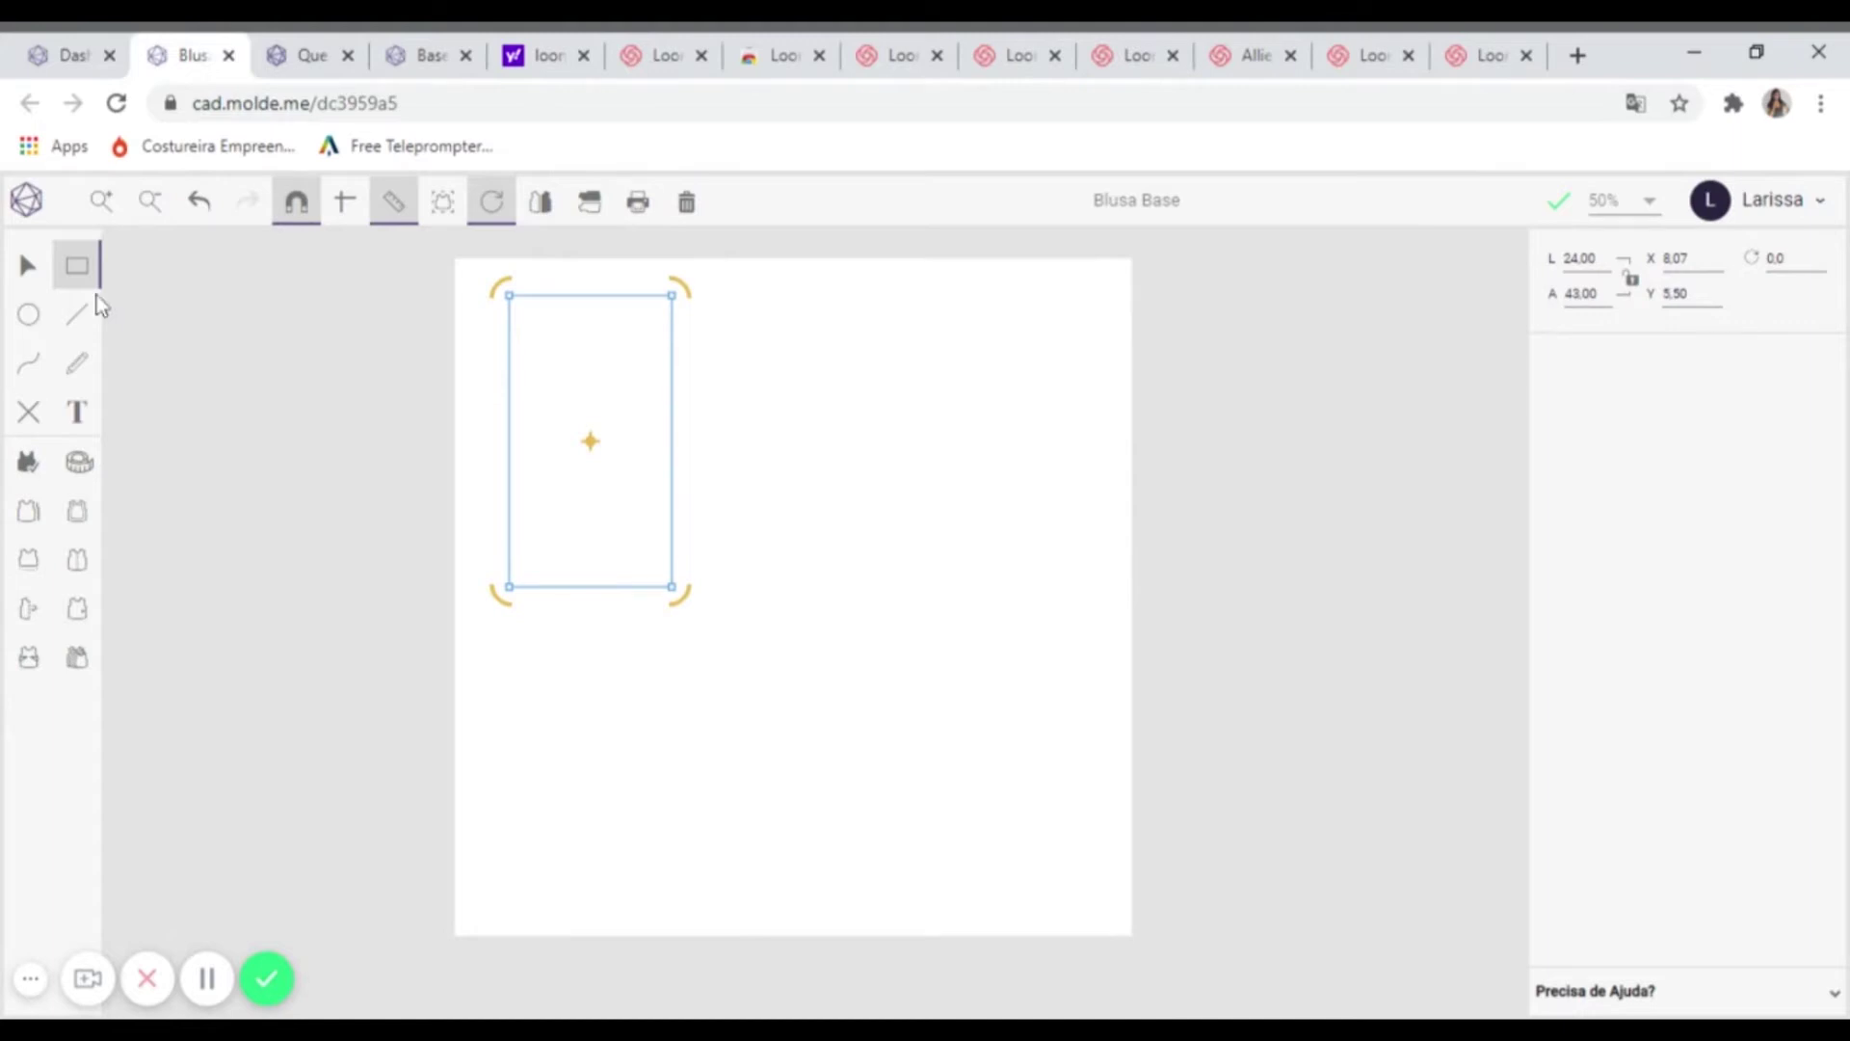
click(75, 265)
click(305, 216)
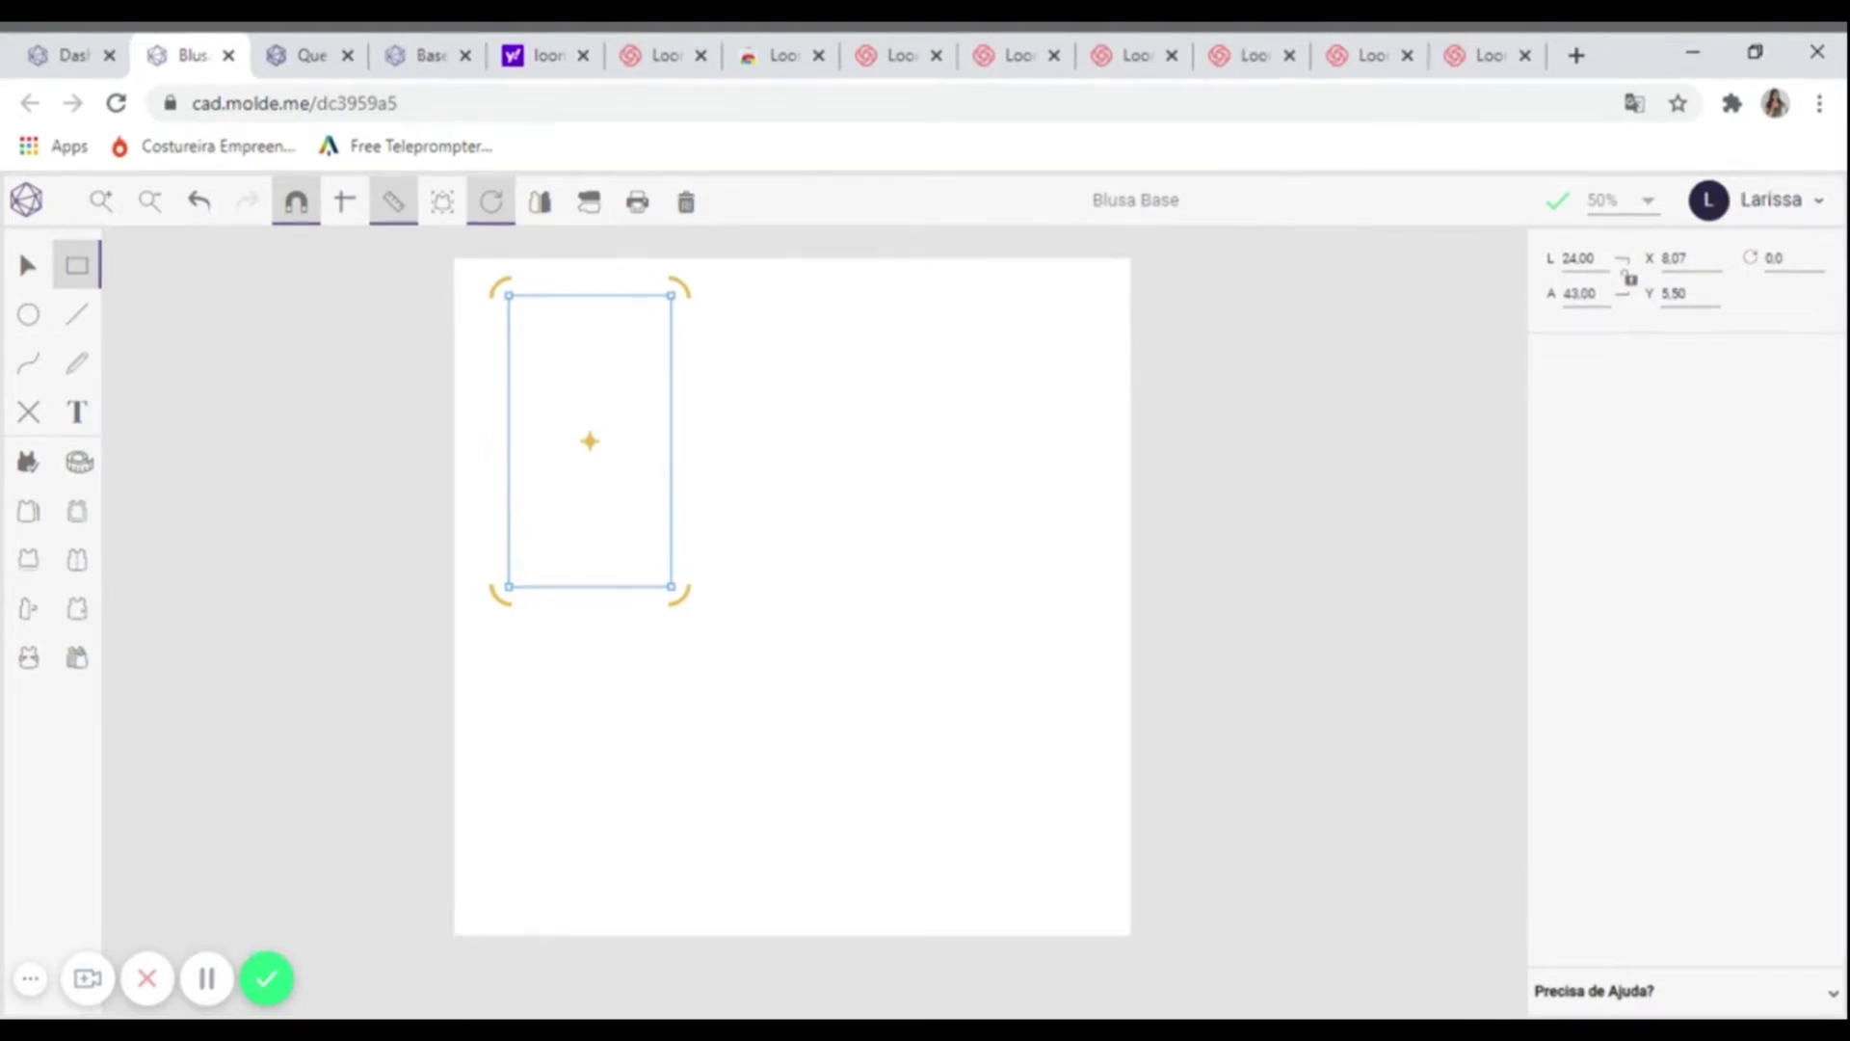
key(Escape)
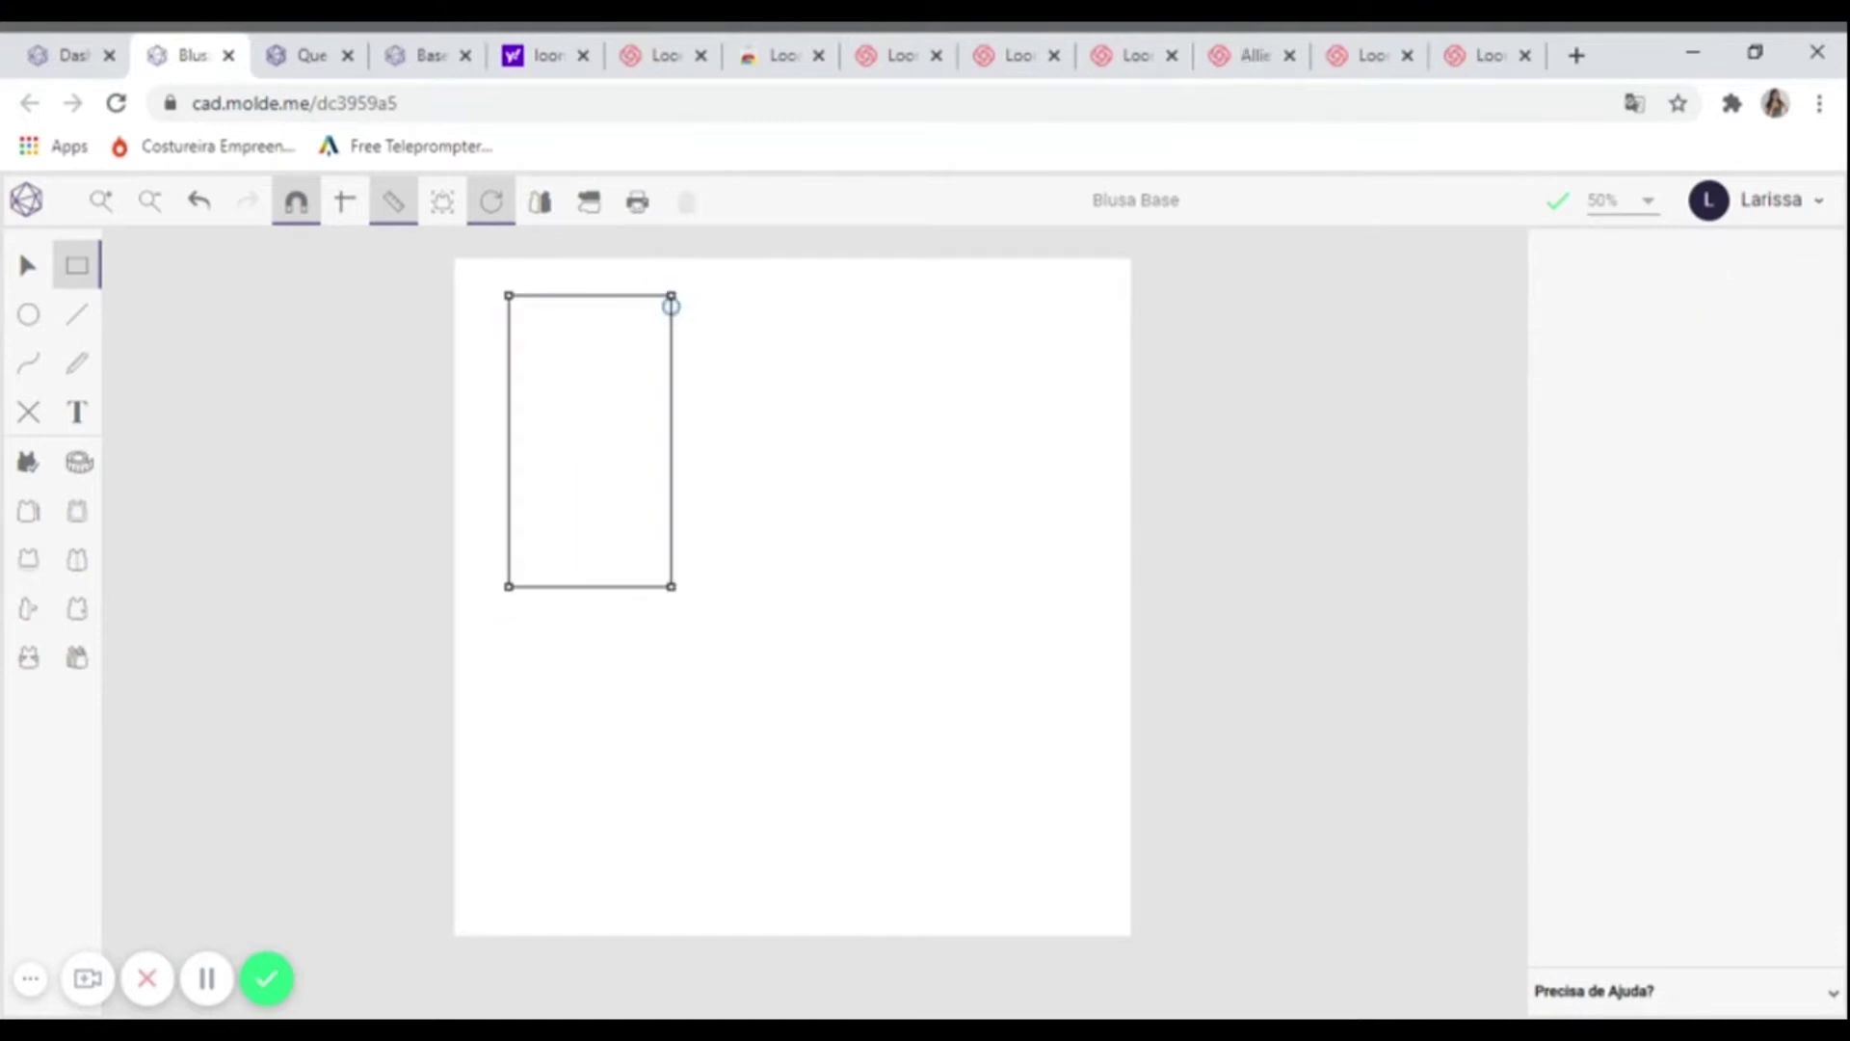
- Draw a second rectangle 24 cm wide and 38 cm high from the first rectangle's upper right corner, and deselect it
click(77, 262)
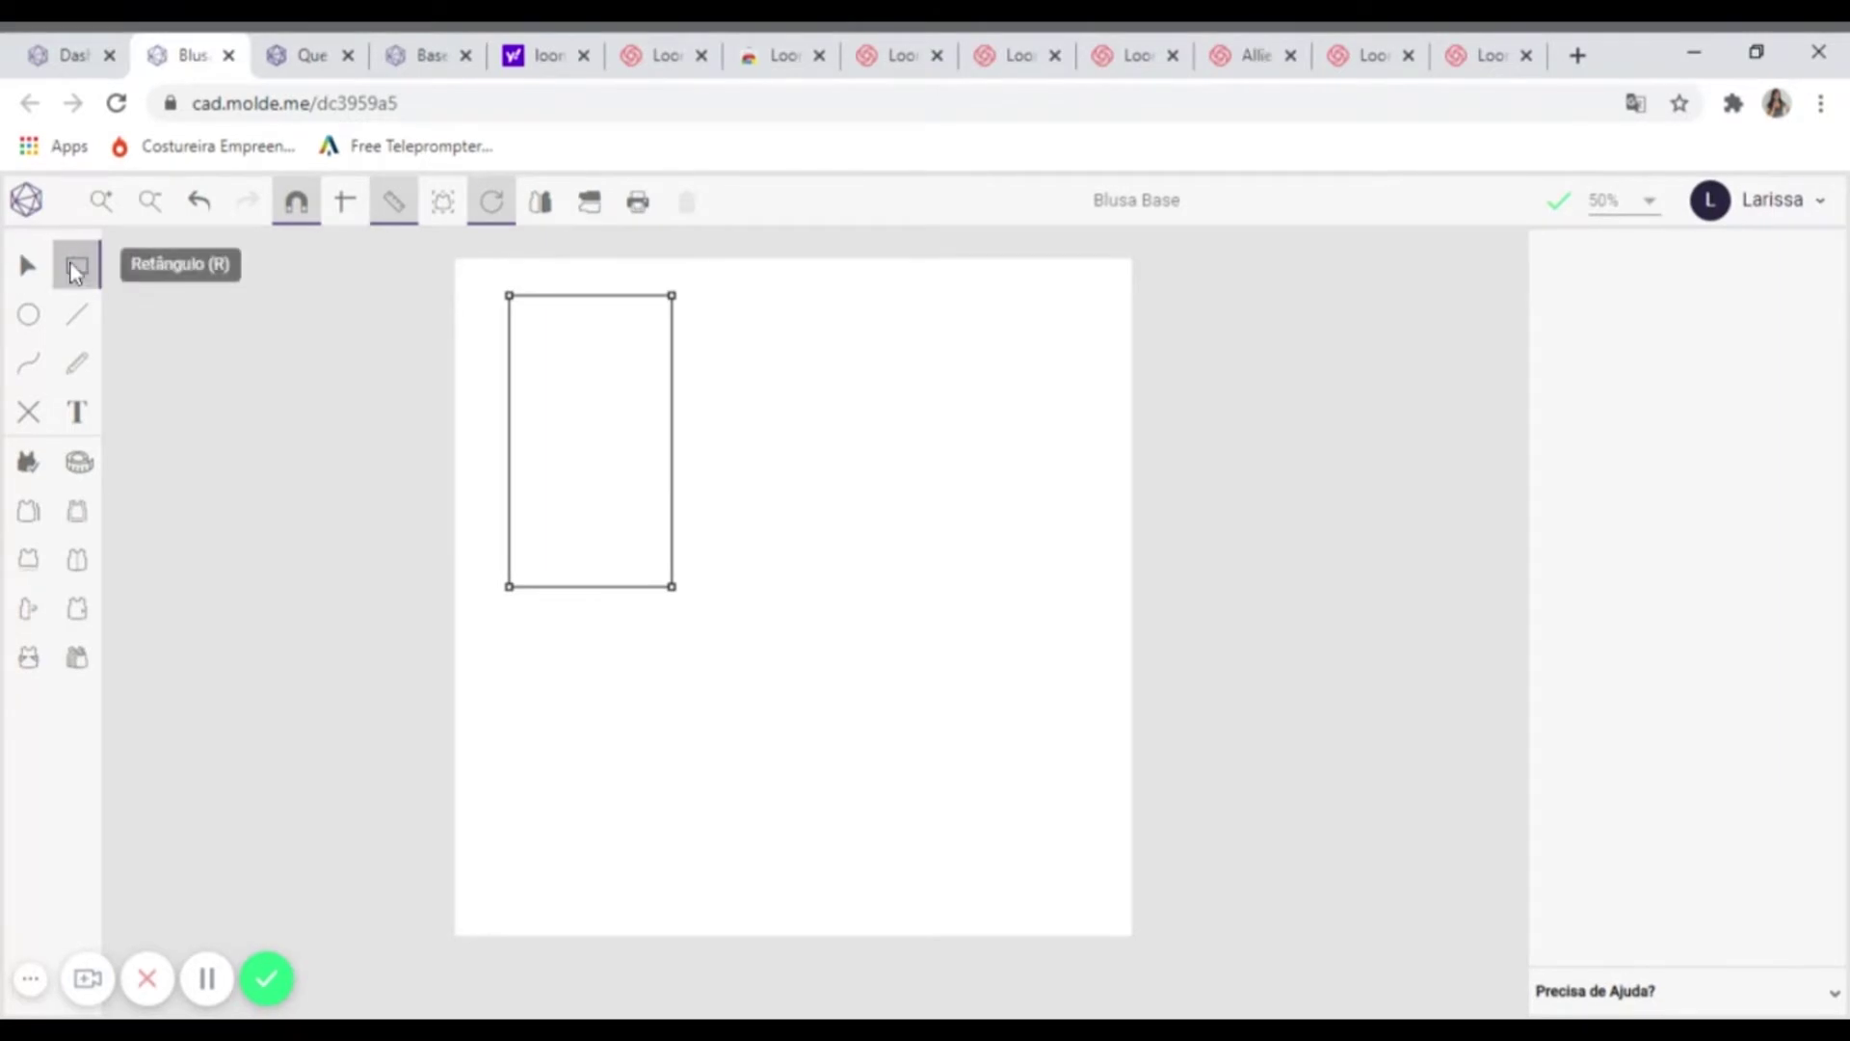
drag(671, 295, 876, 425)
text(149)
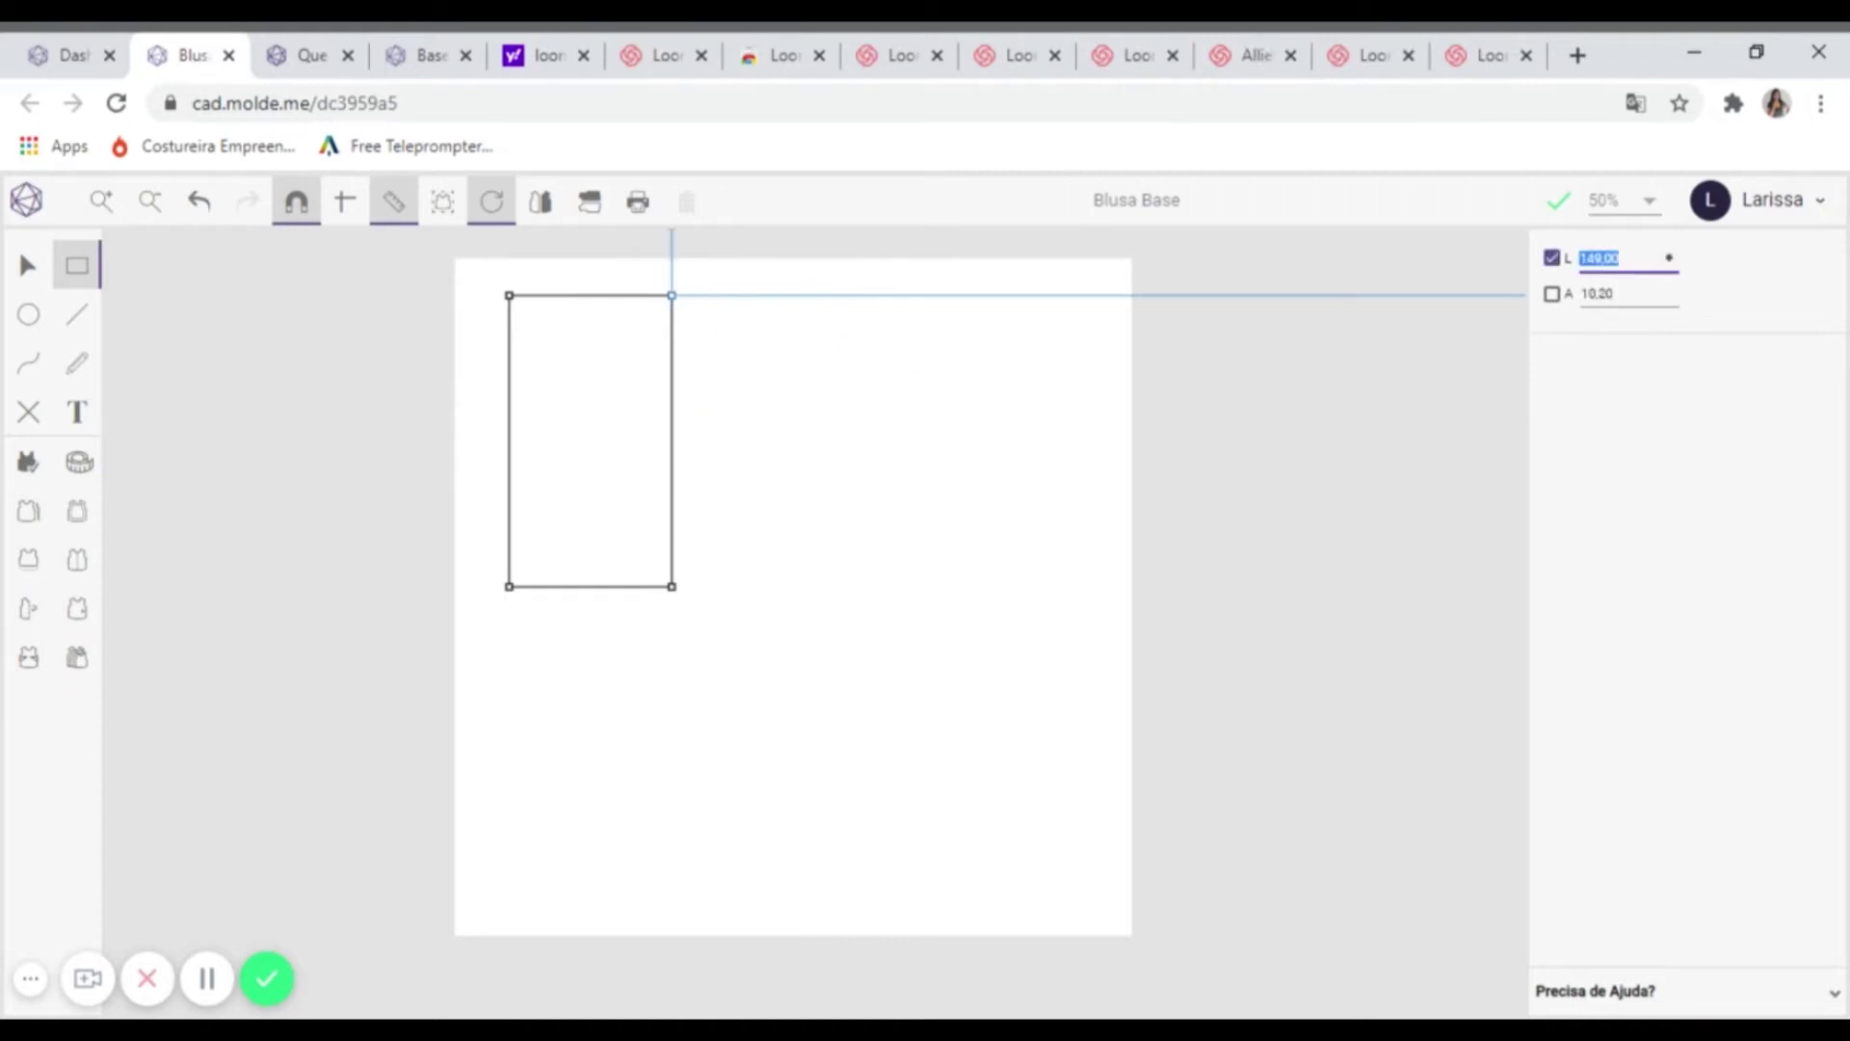
text(24)
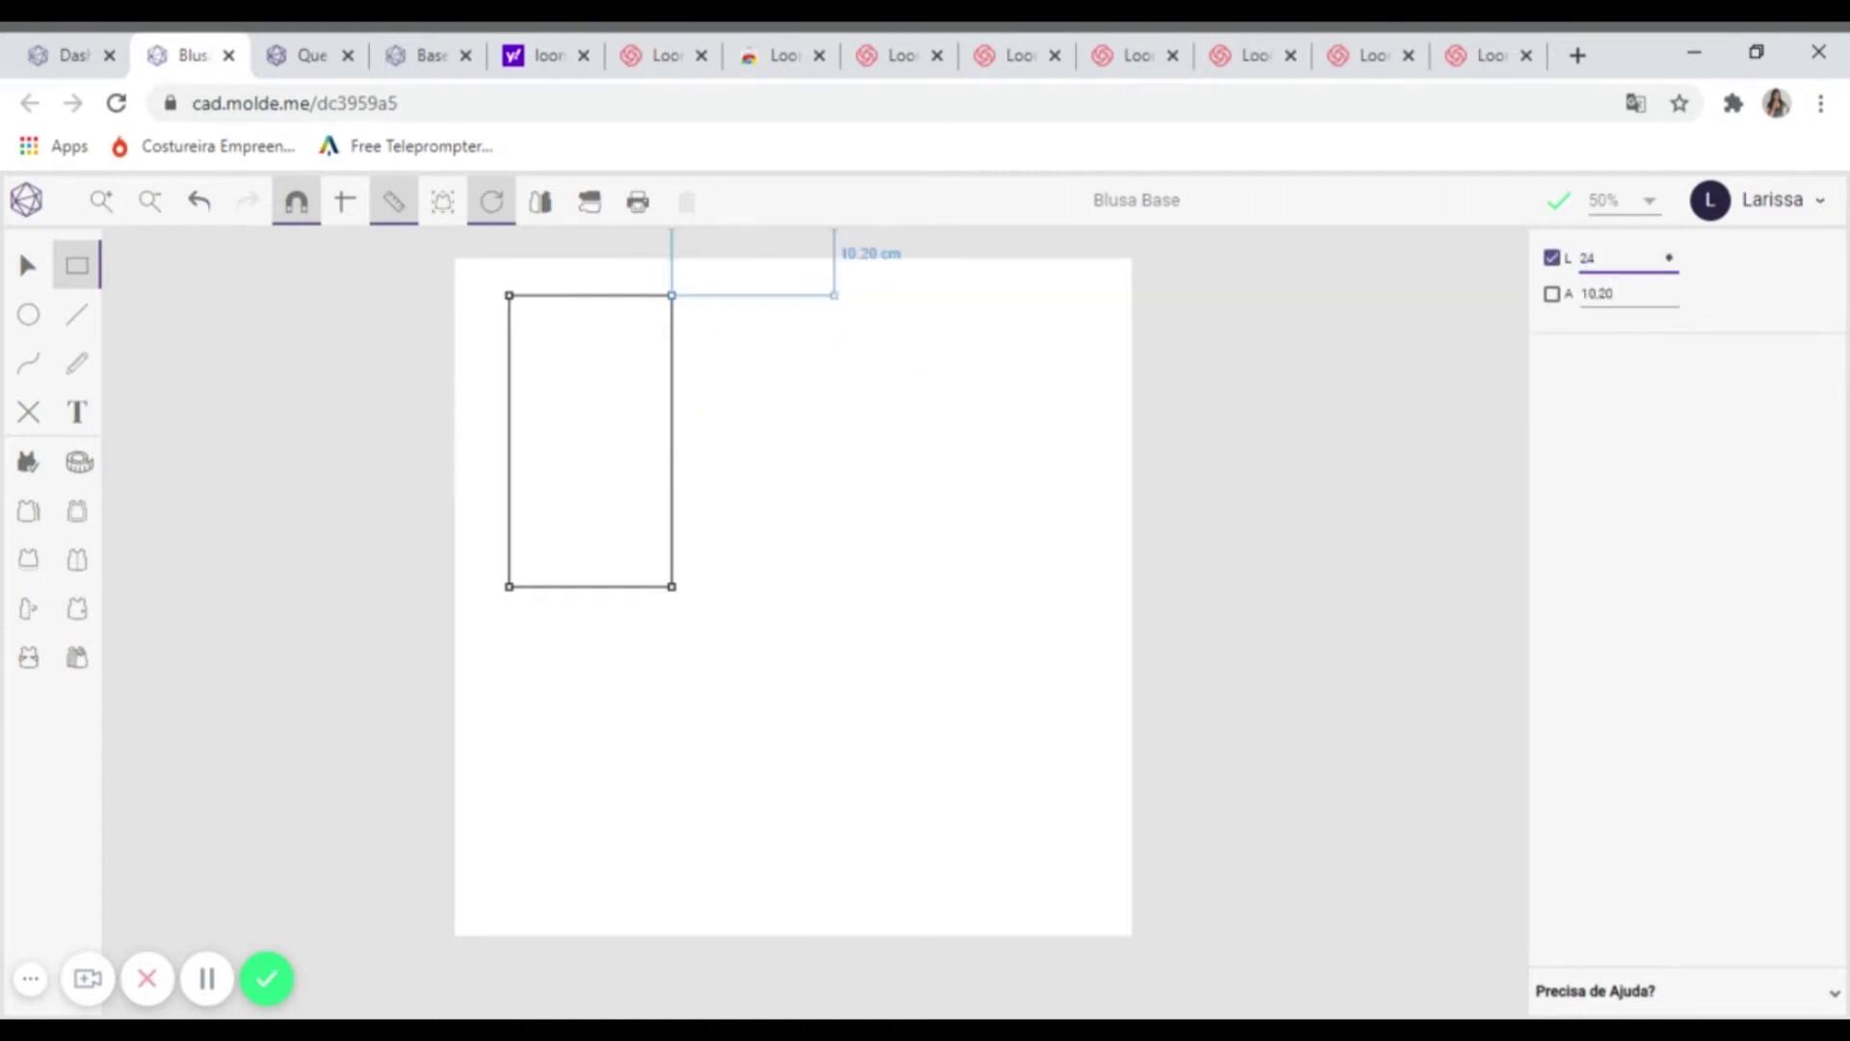
click(1662, 296)
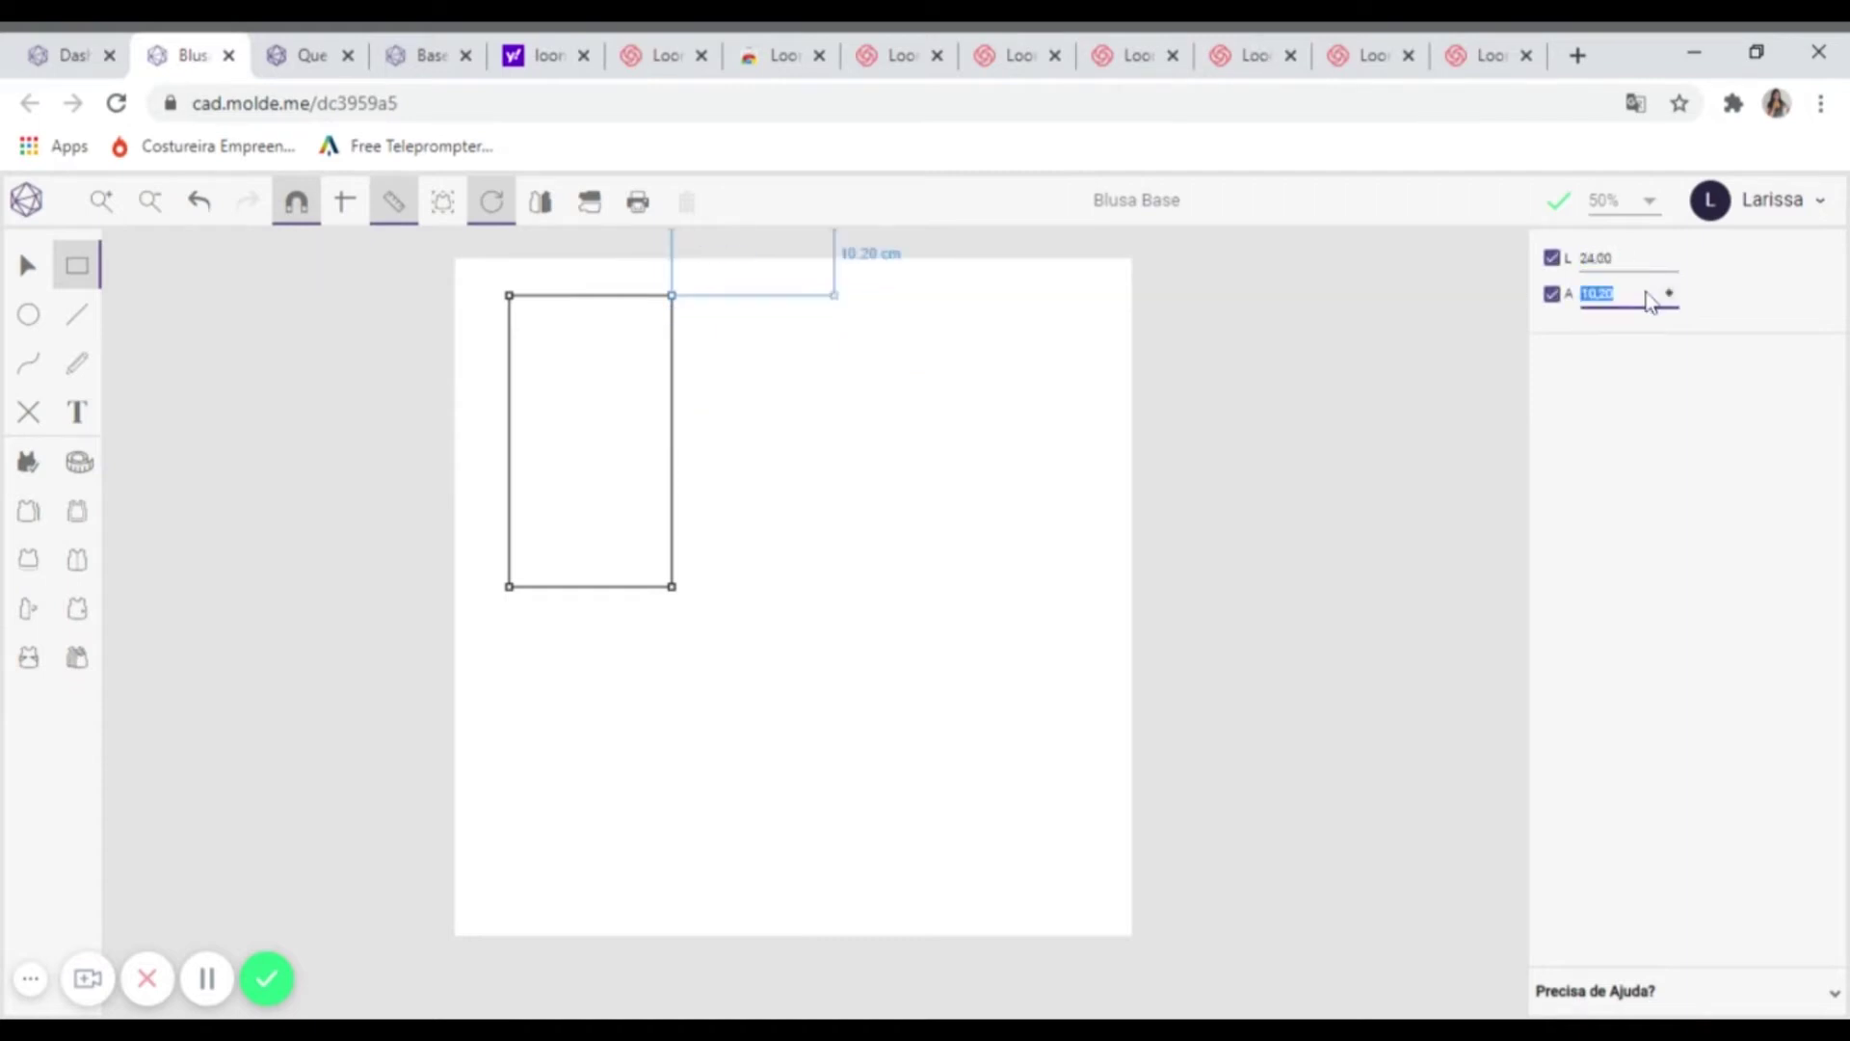
text(38)
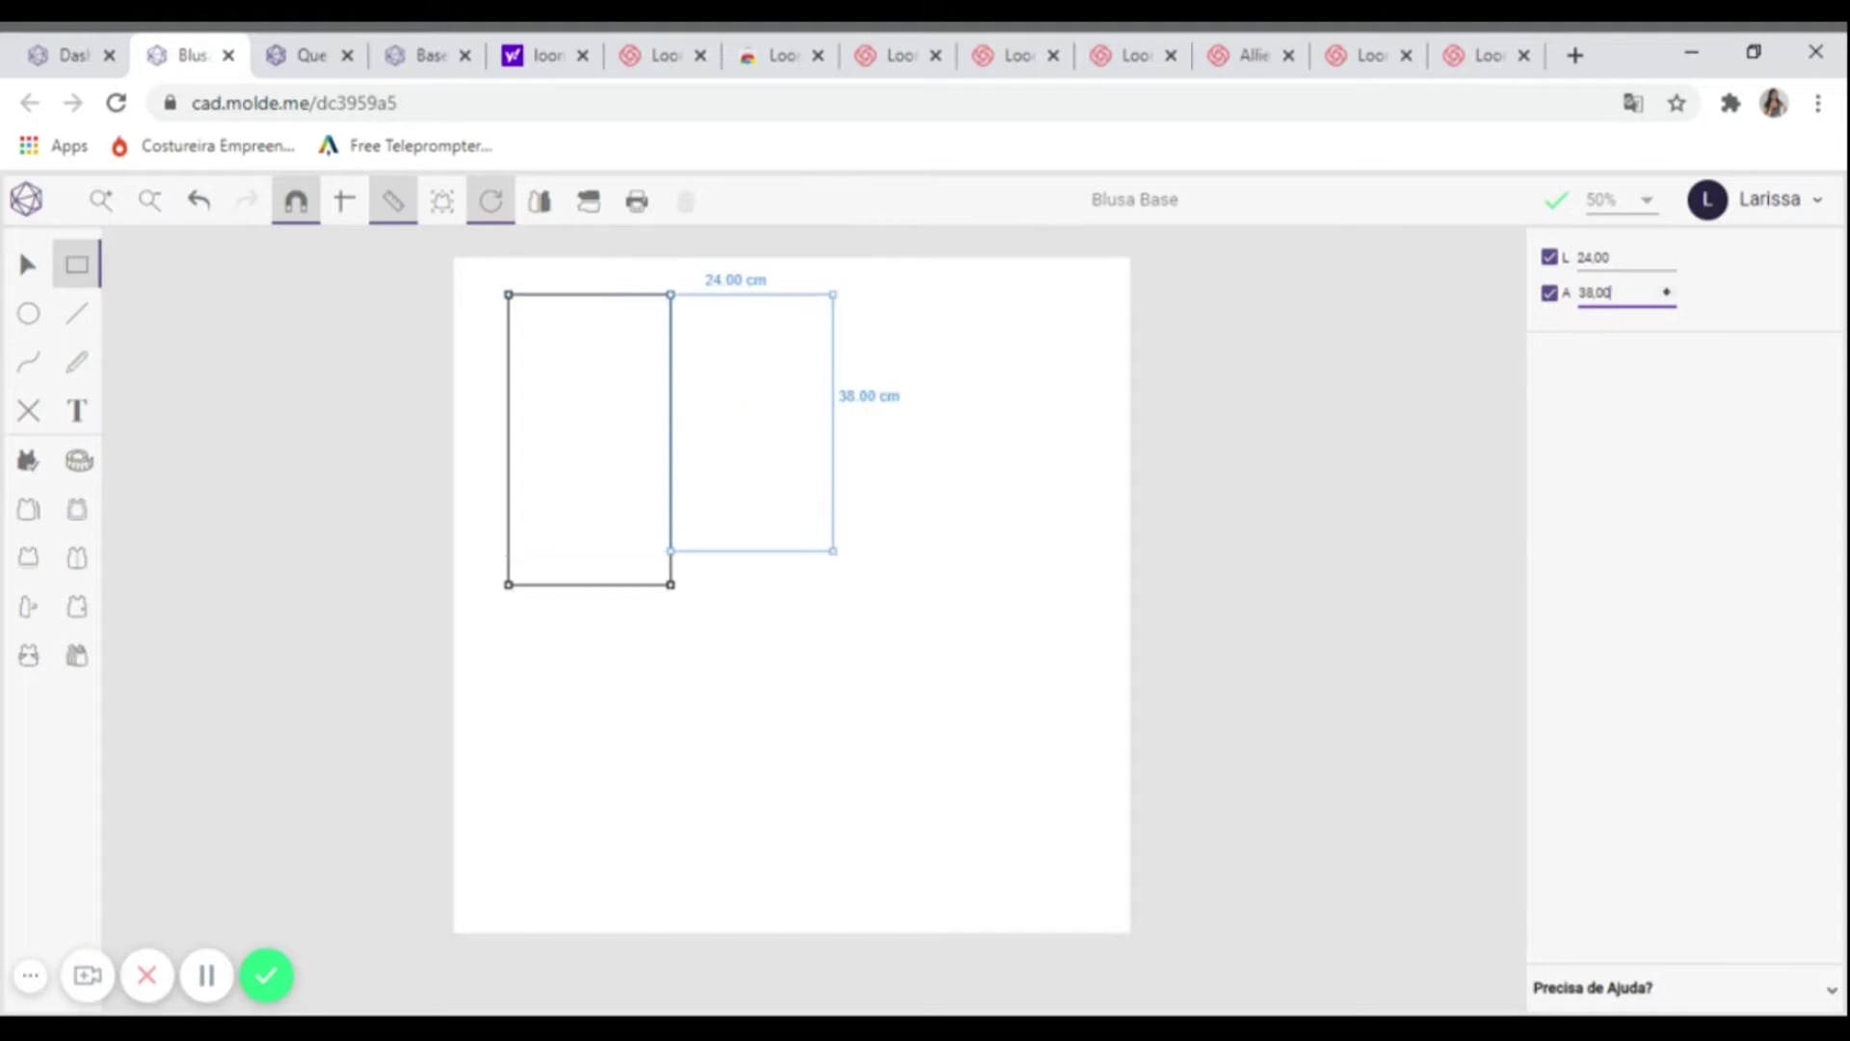
key(Return)
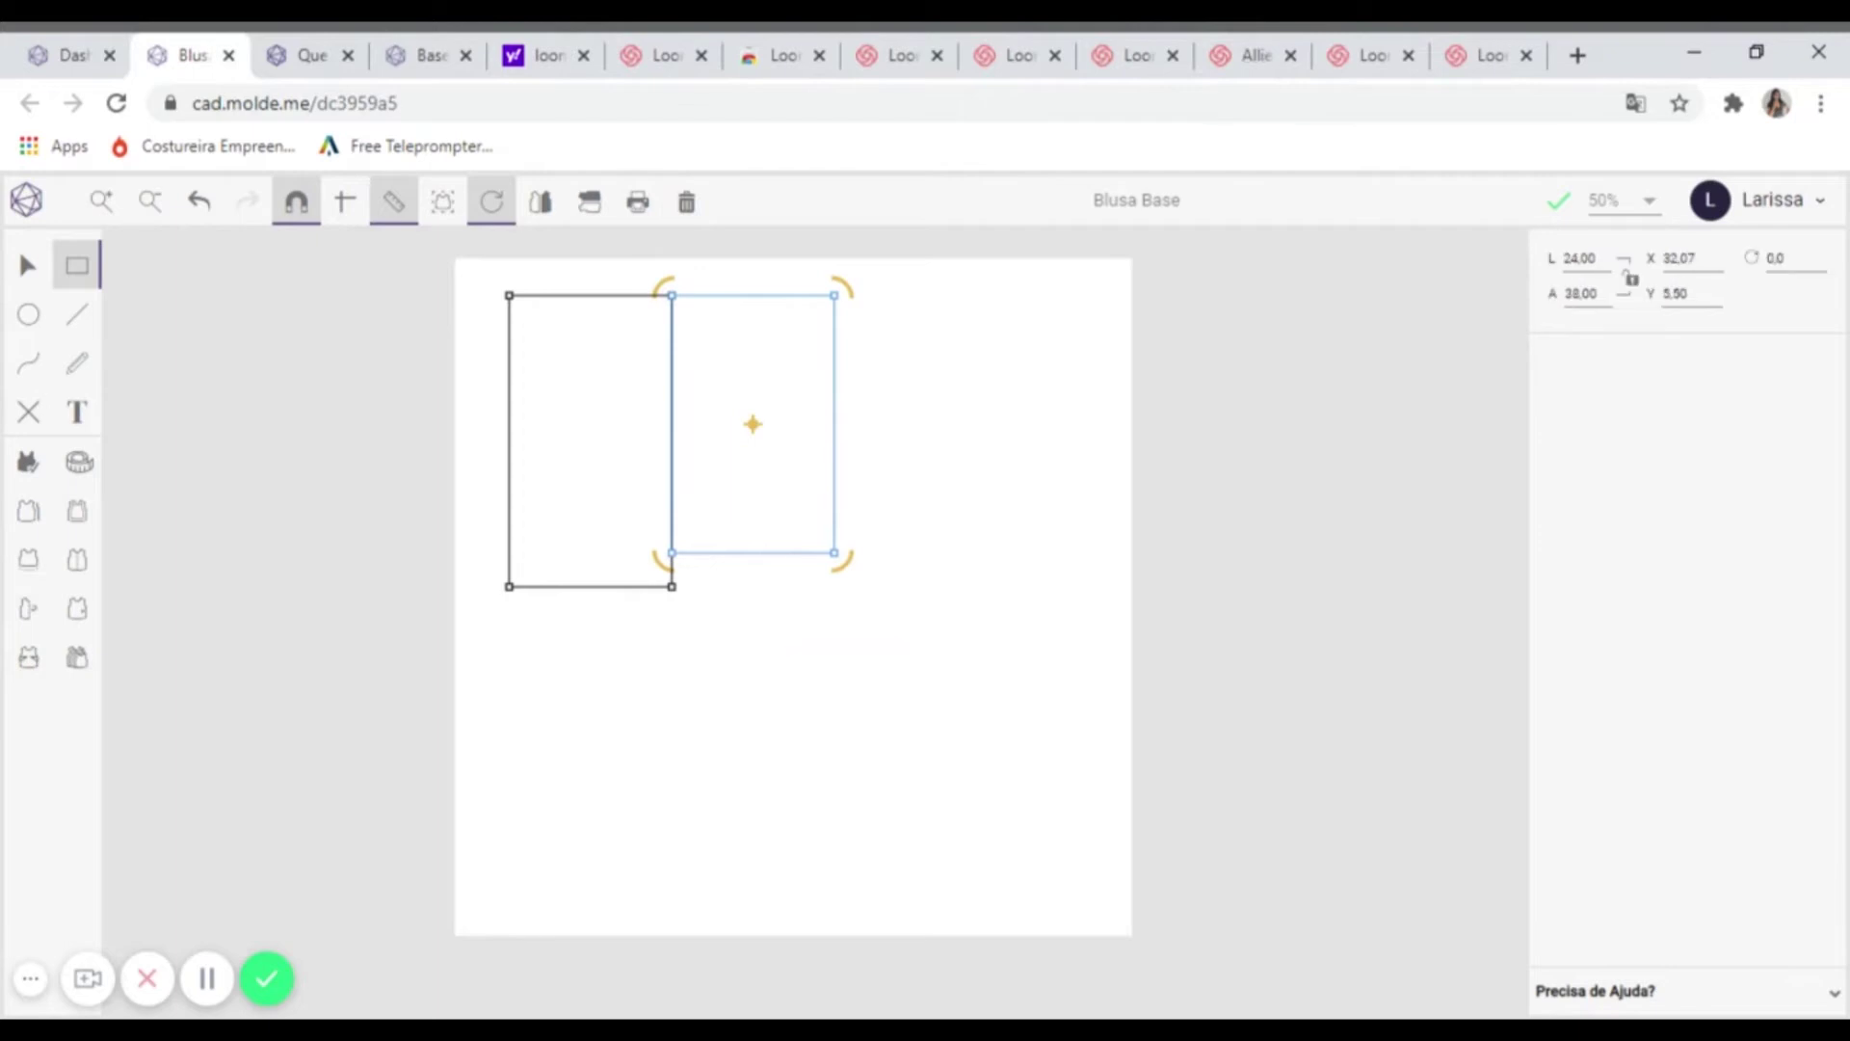
click(809, 644)
key(Escape)
key(Escape)
- Mark a point on the taller rectangle's top edge, 9 cm across and 0 cm vertically from its upper left corner
scroll(747, 544, up, 1)
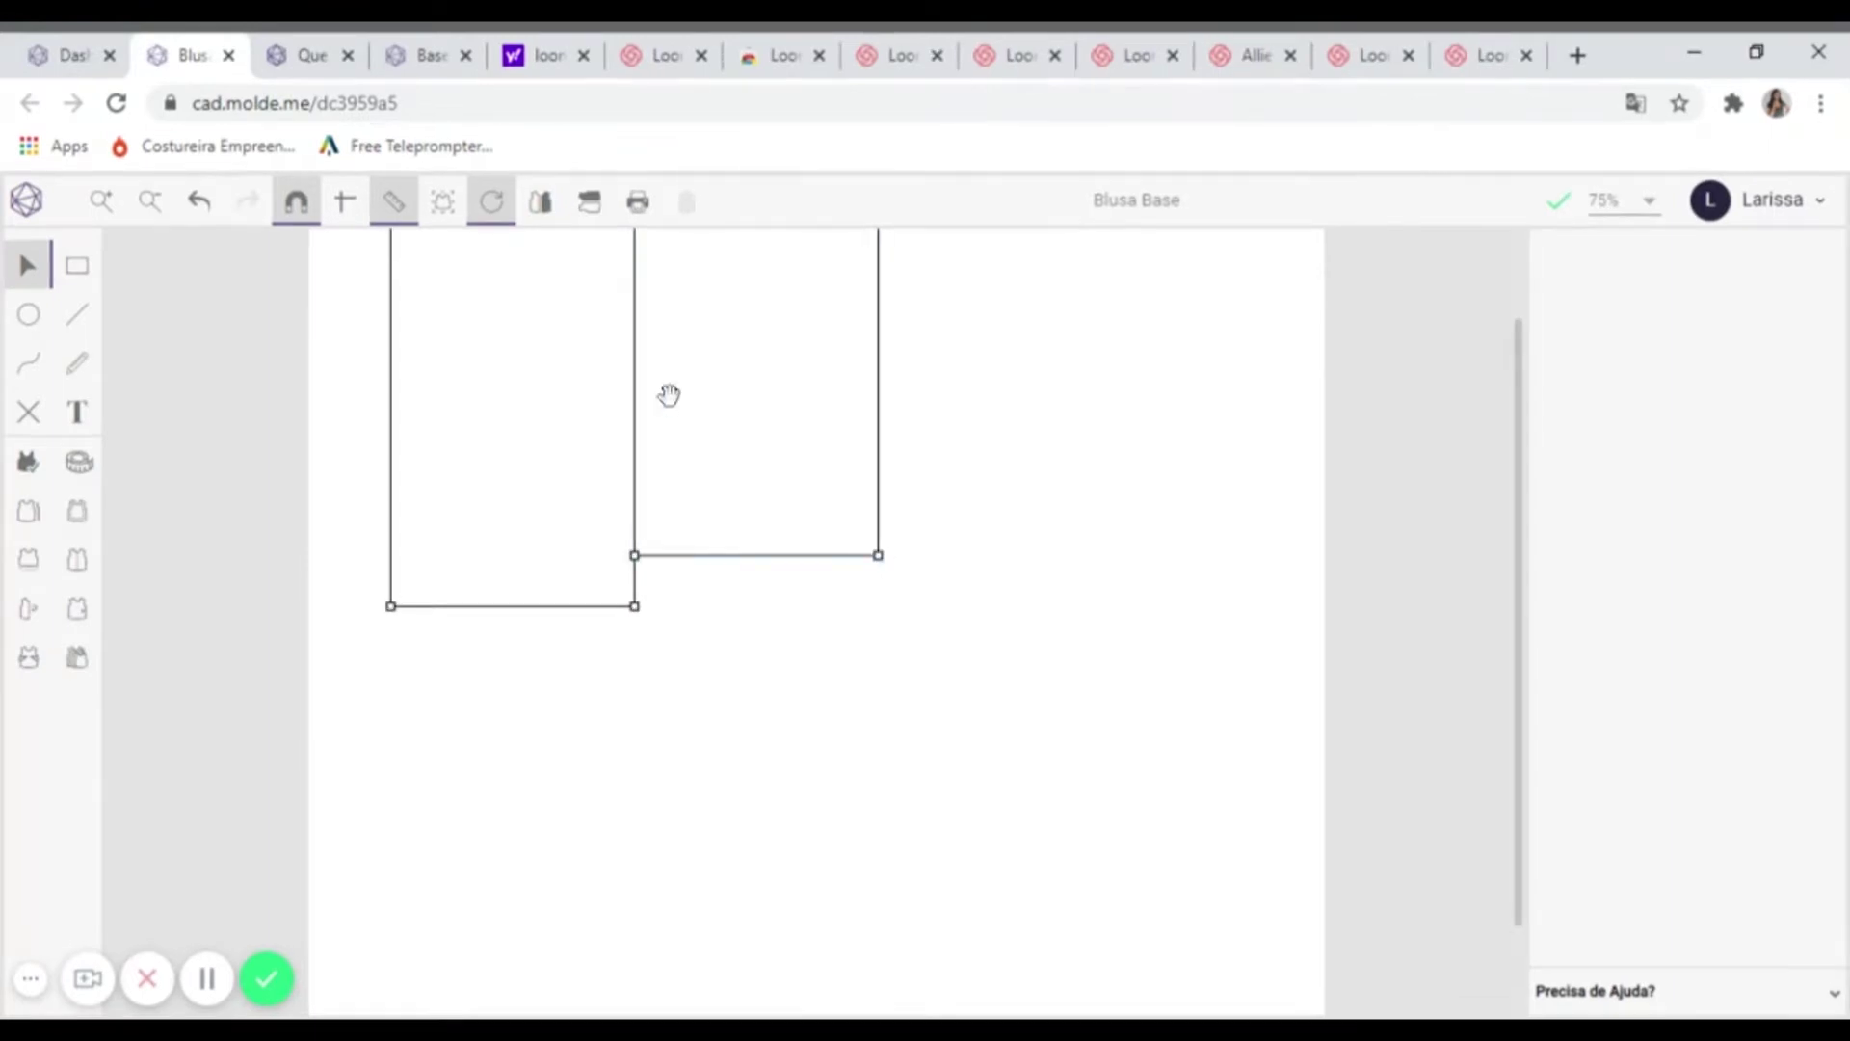
scroll(669, 396, up, 1)
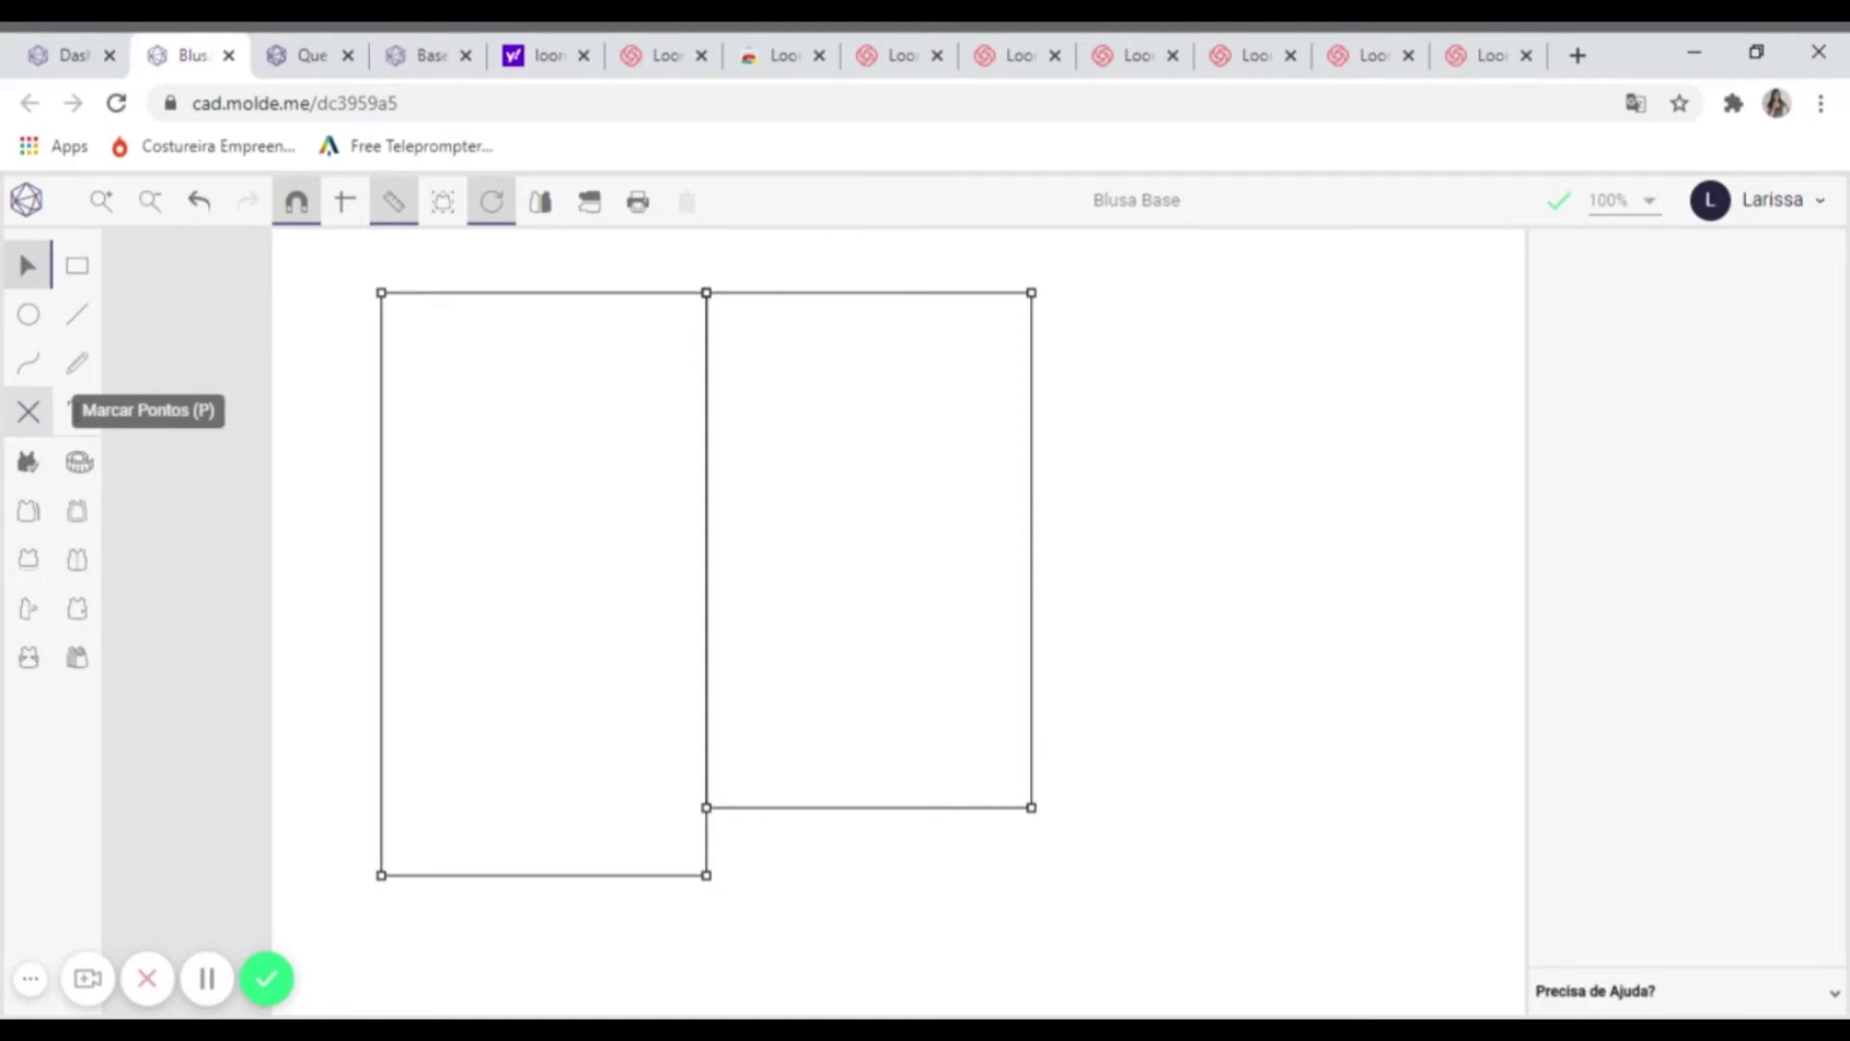
key(p)
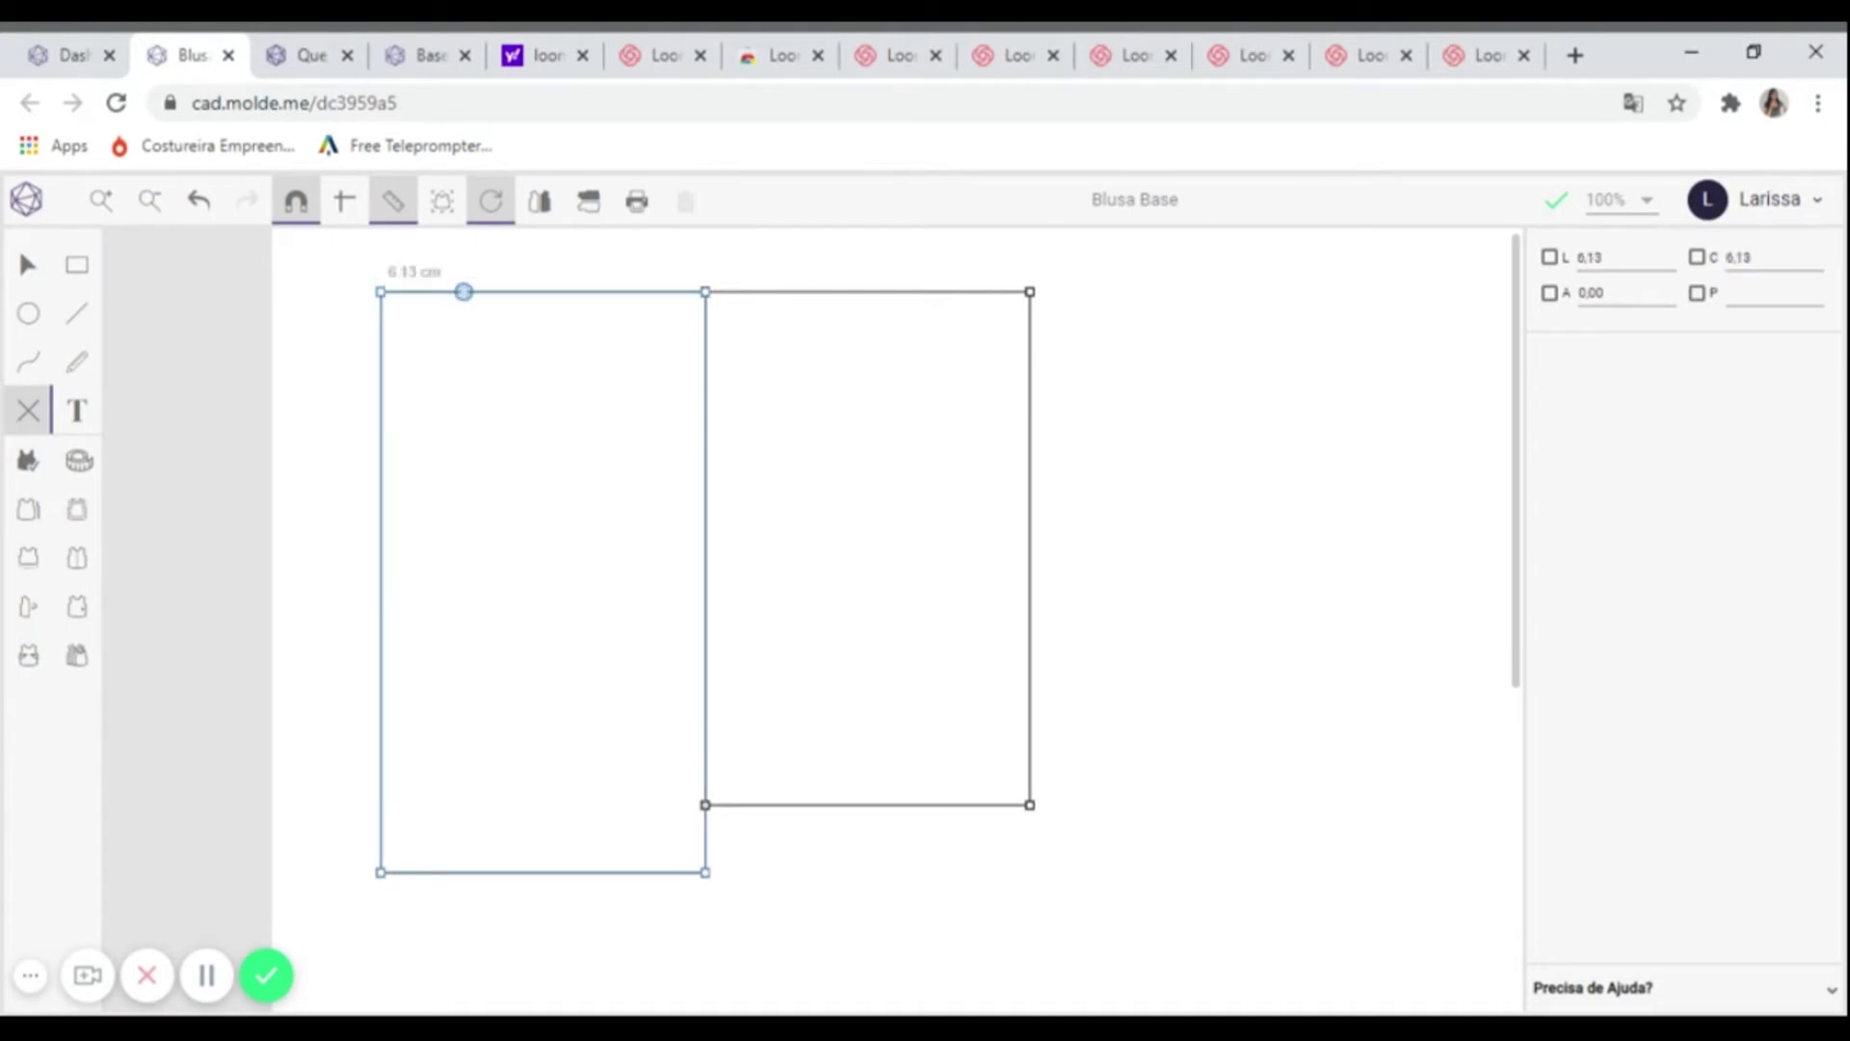
click(1669, 257)
text(9)
key(Tab)
text(0)
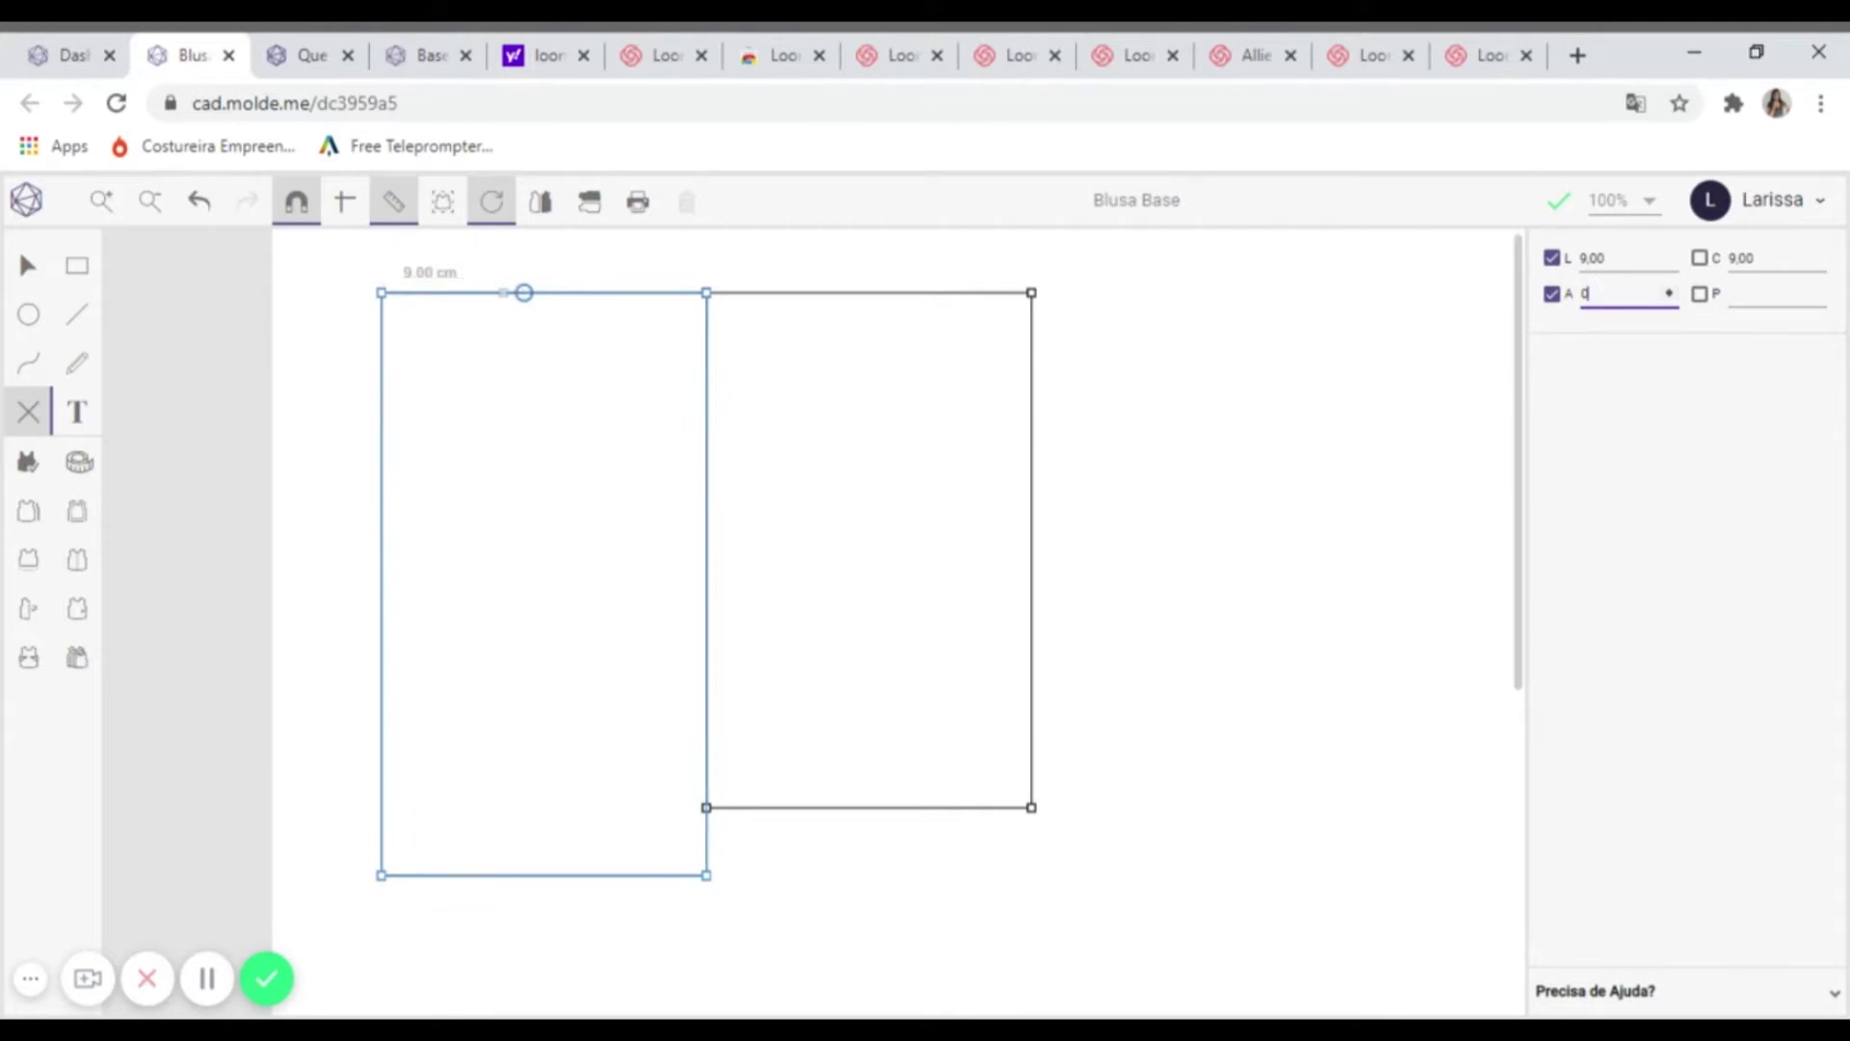
key(Return)
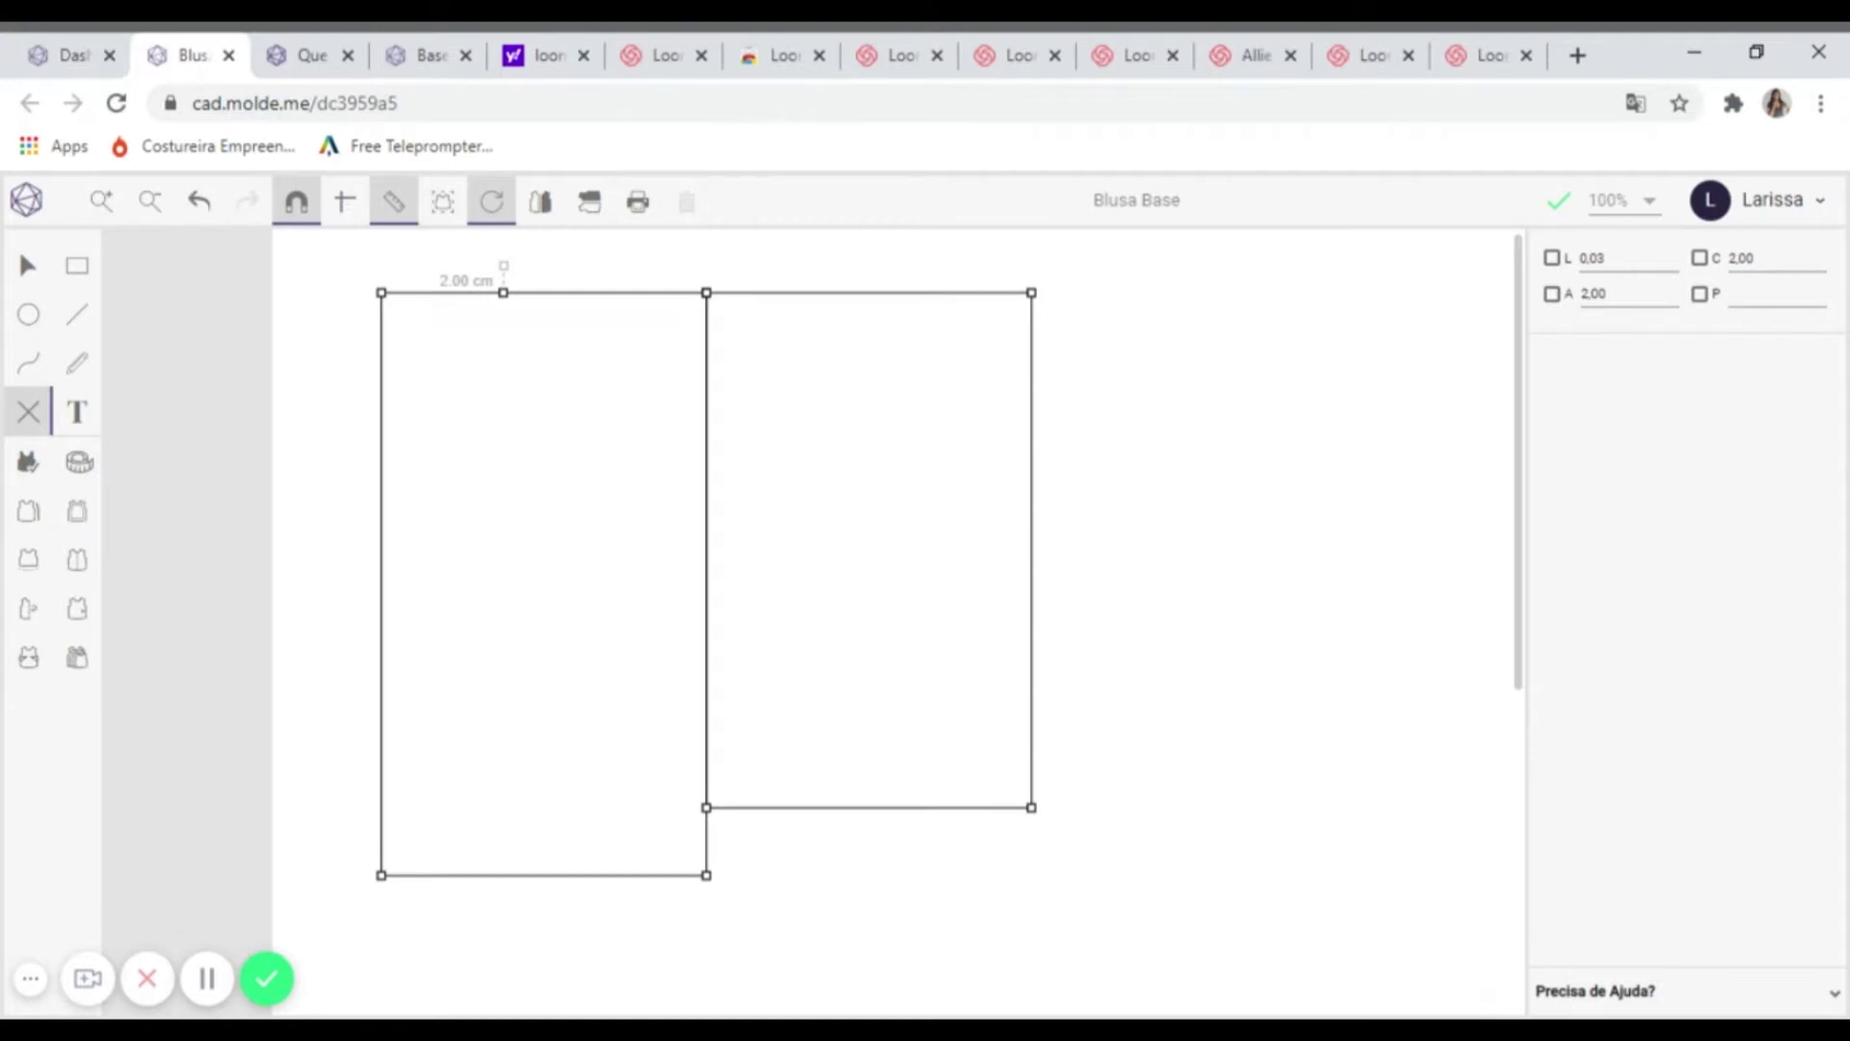
- Mark a point 1 cm above the 9 cm point on the taller rectangle's top edge, with 0 cm horizontal offset
double_click(1638, 289)
text(1)
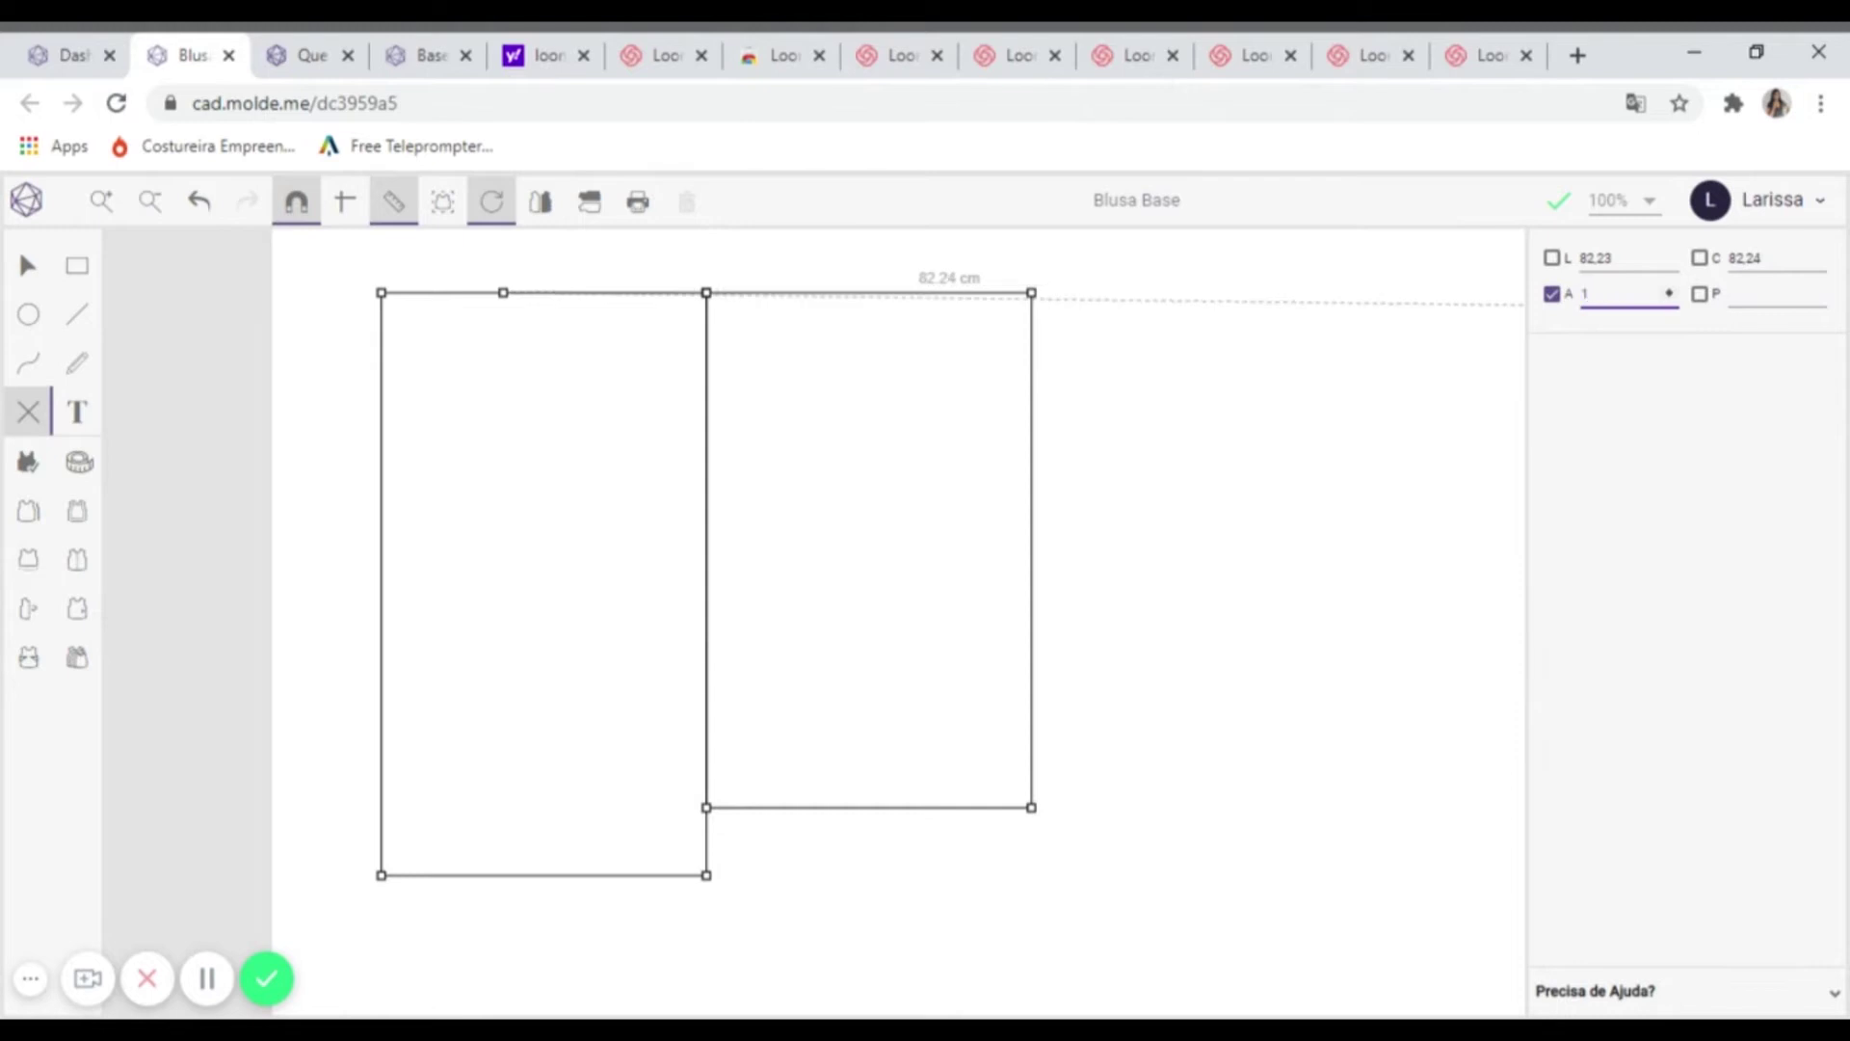
key(Return)
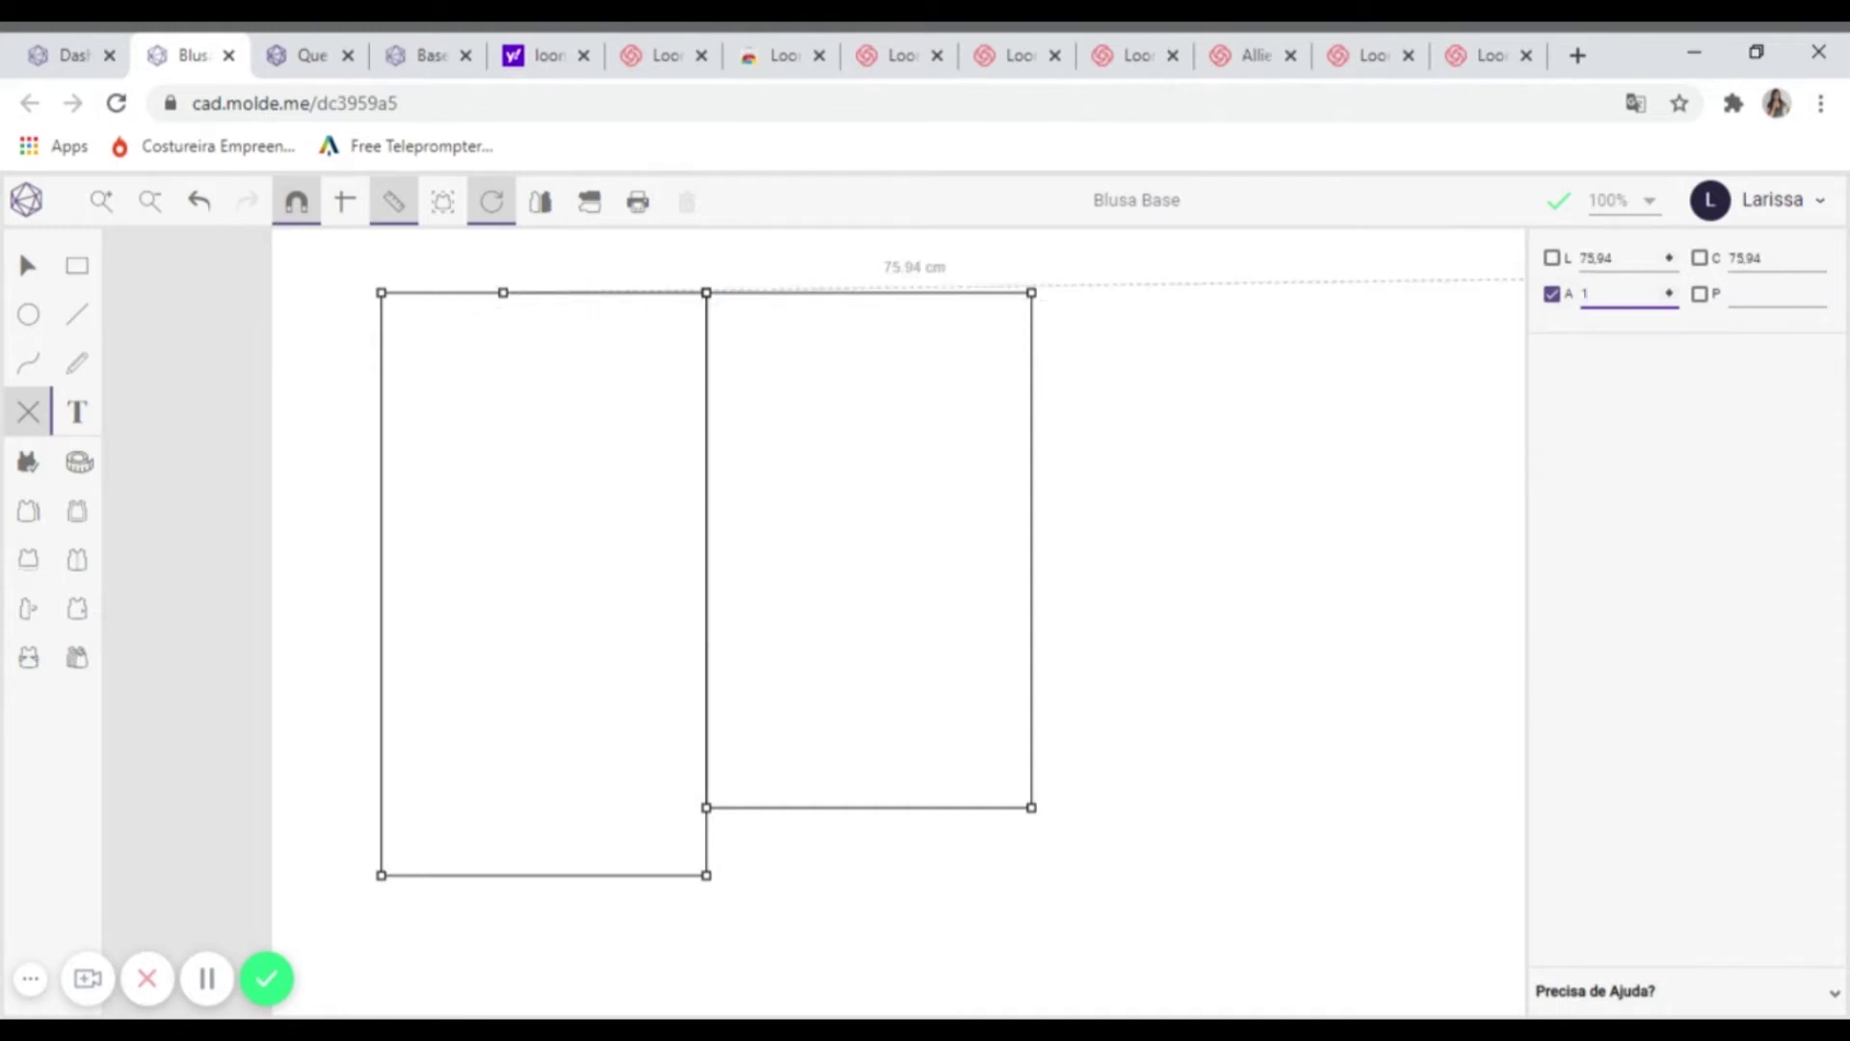
text(0)
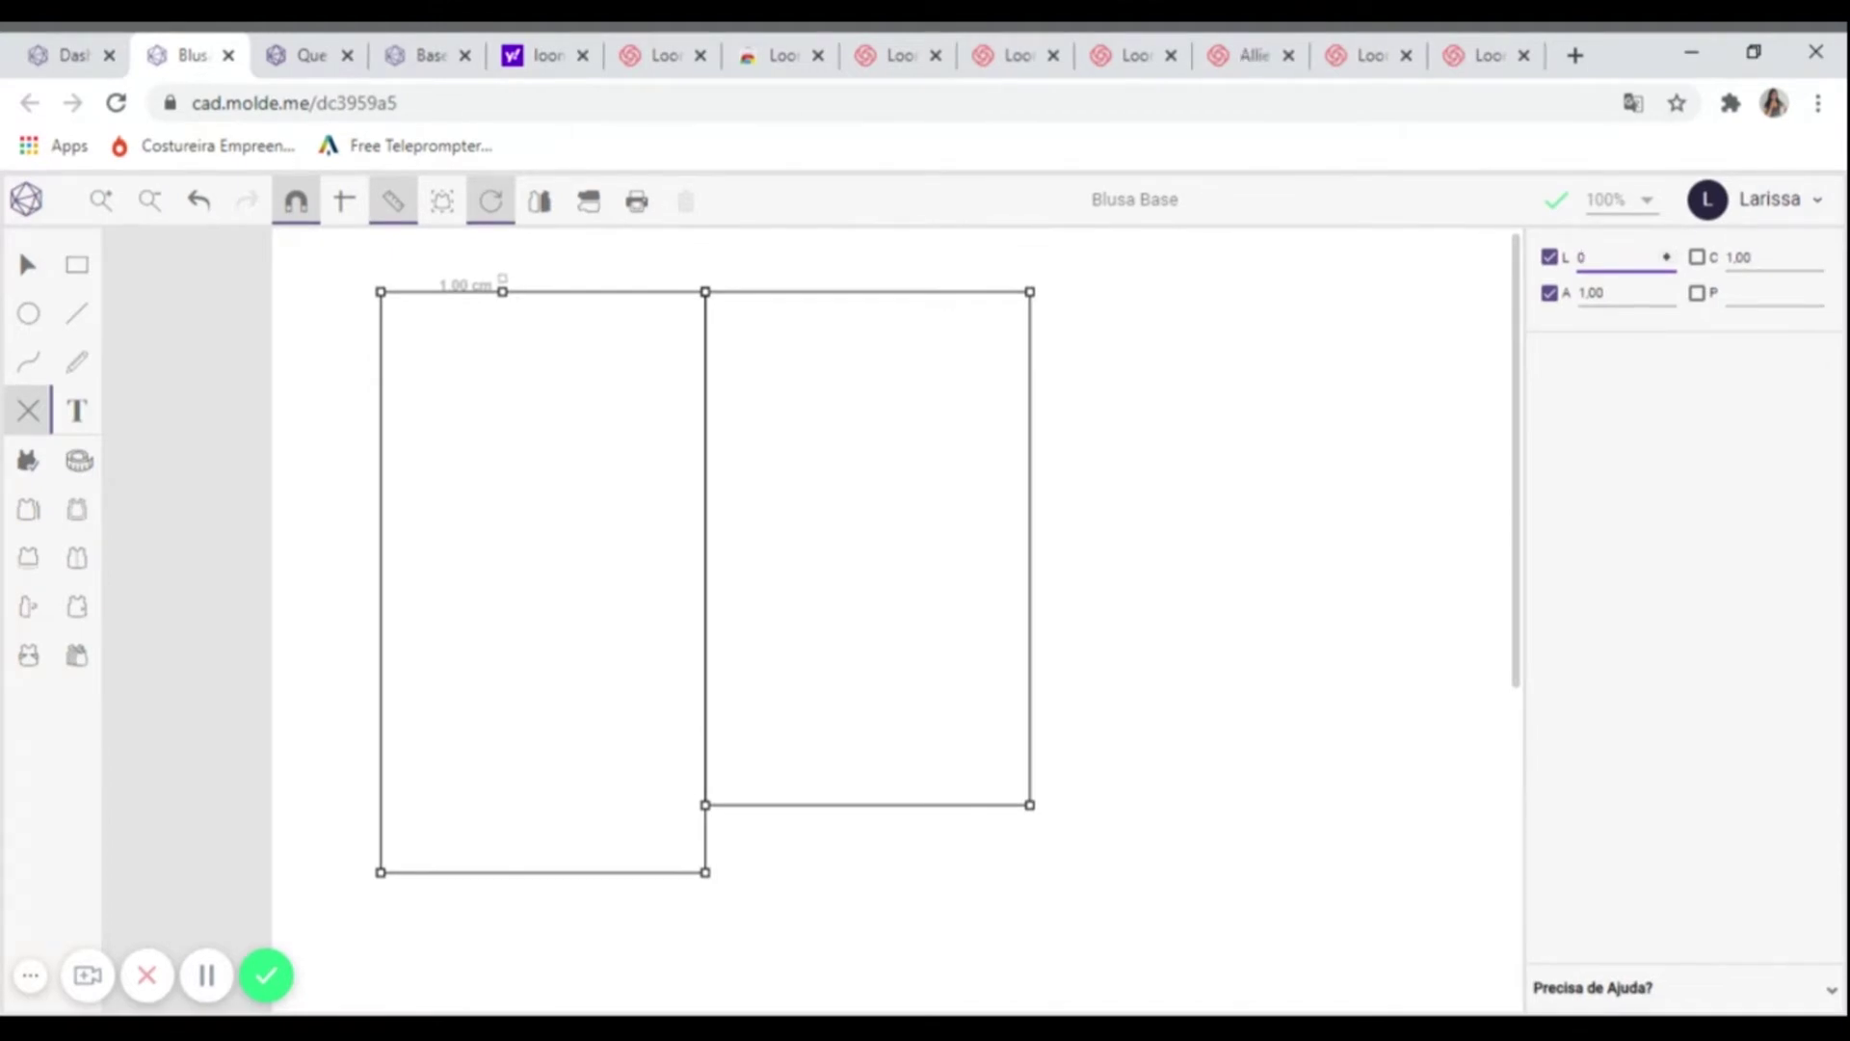
key(Return)
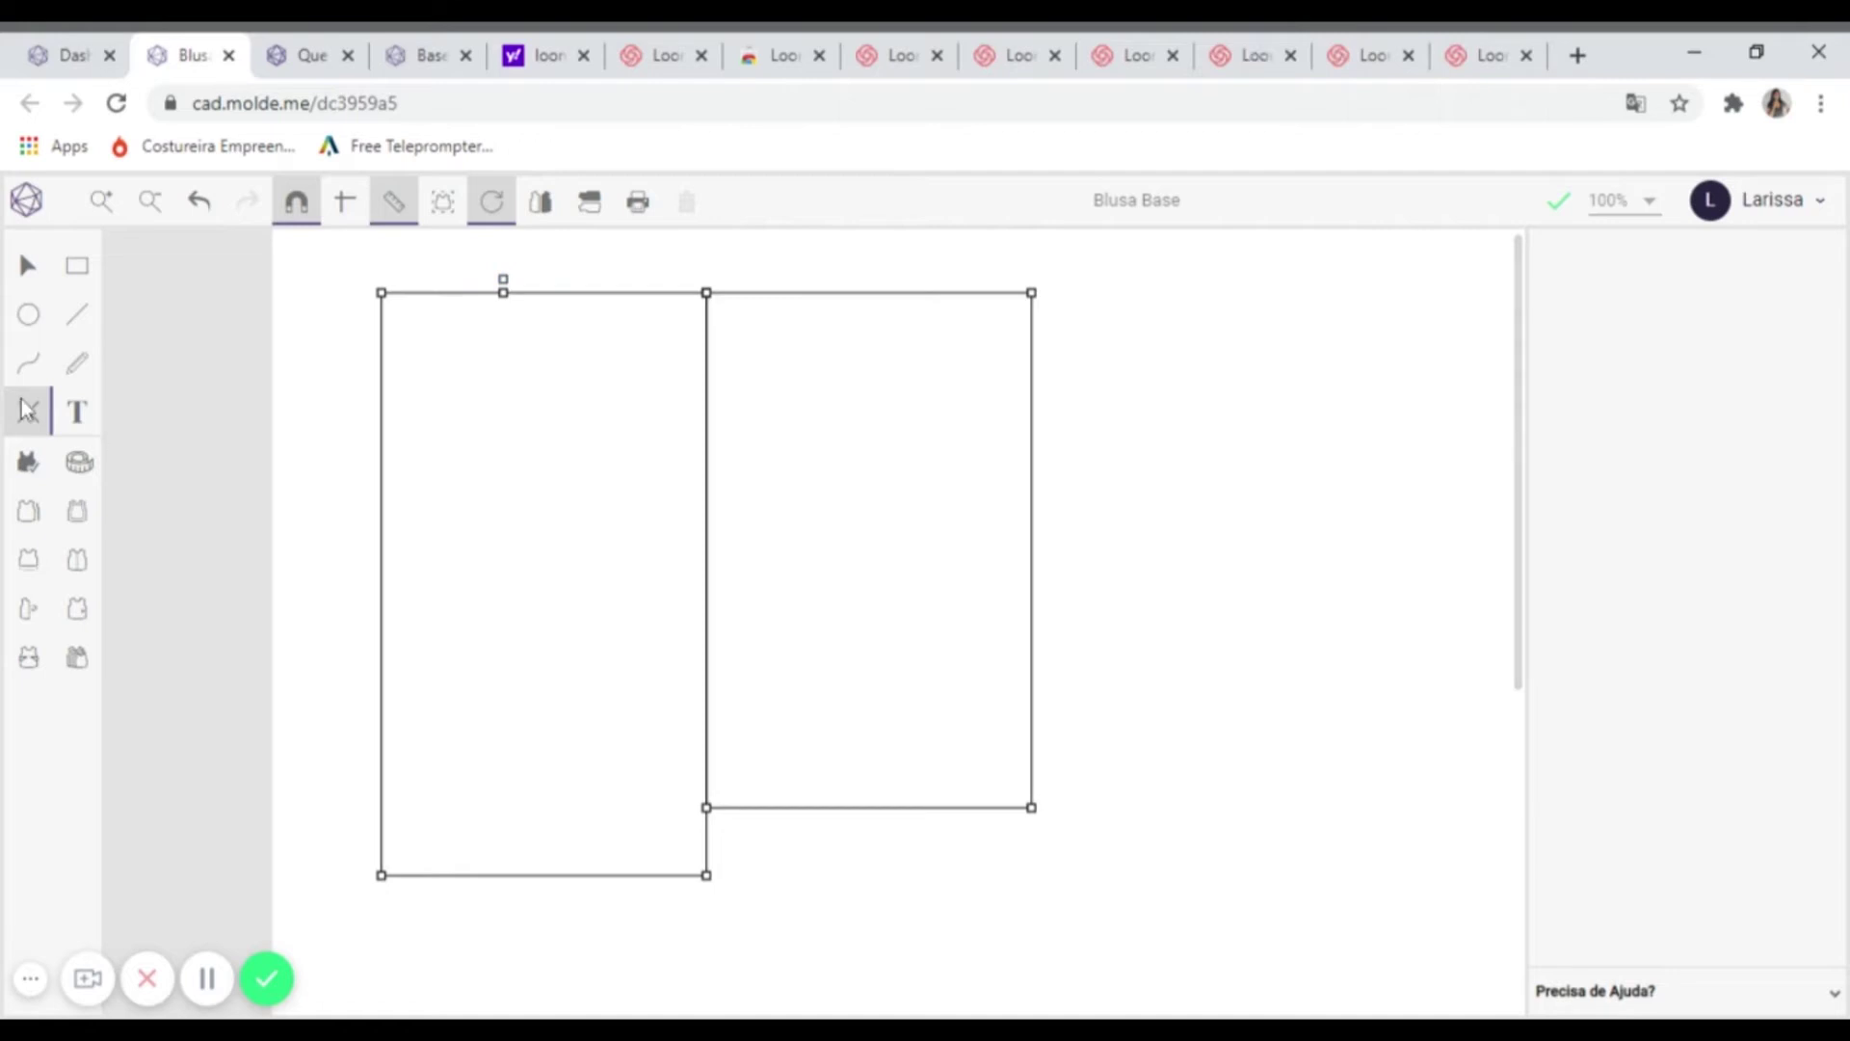
- Mark a point on the taller rectangle's left edge, 8.5 cm below its upper left corner
click(28, 411)
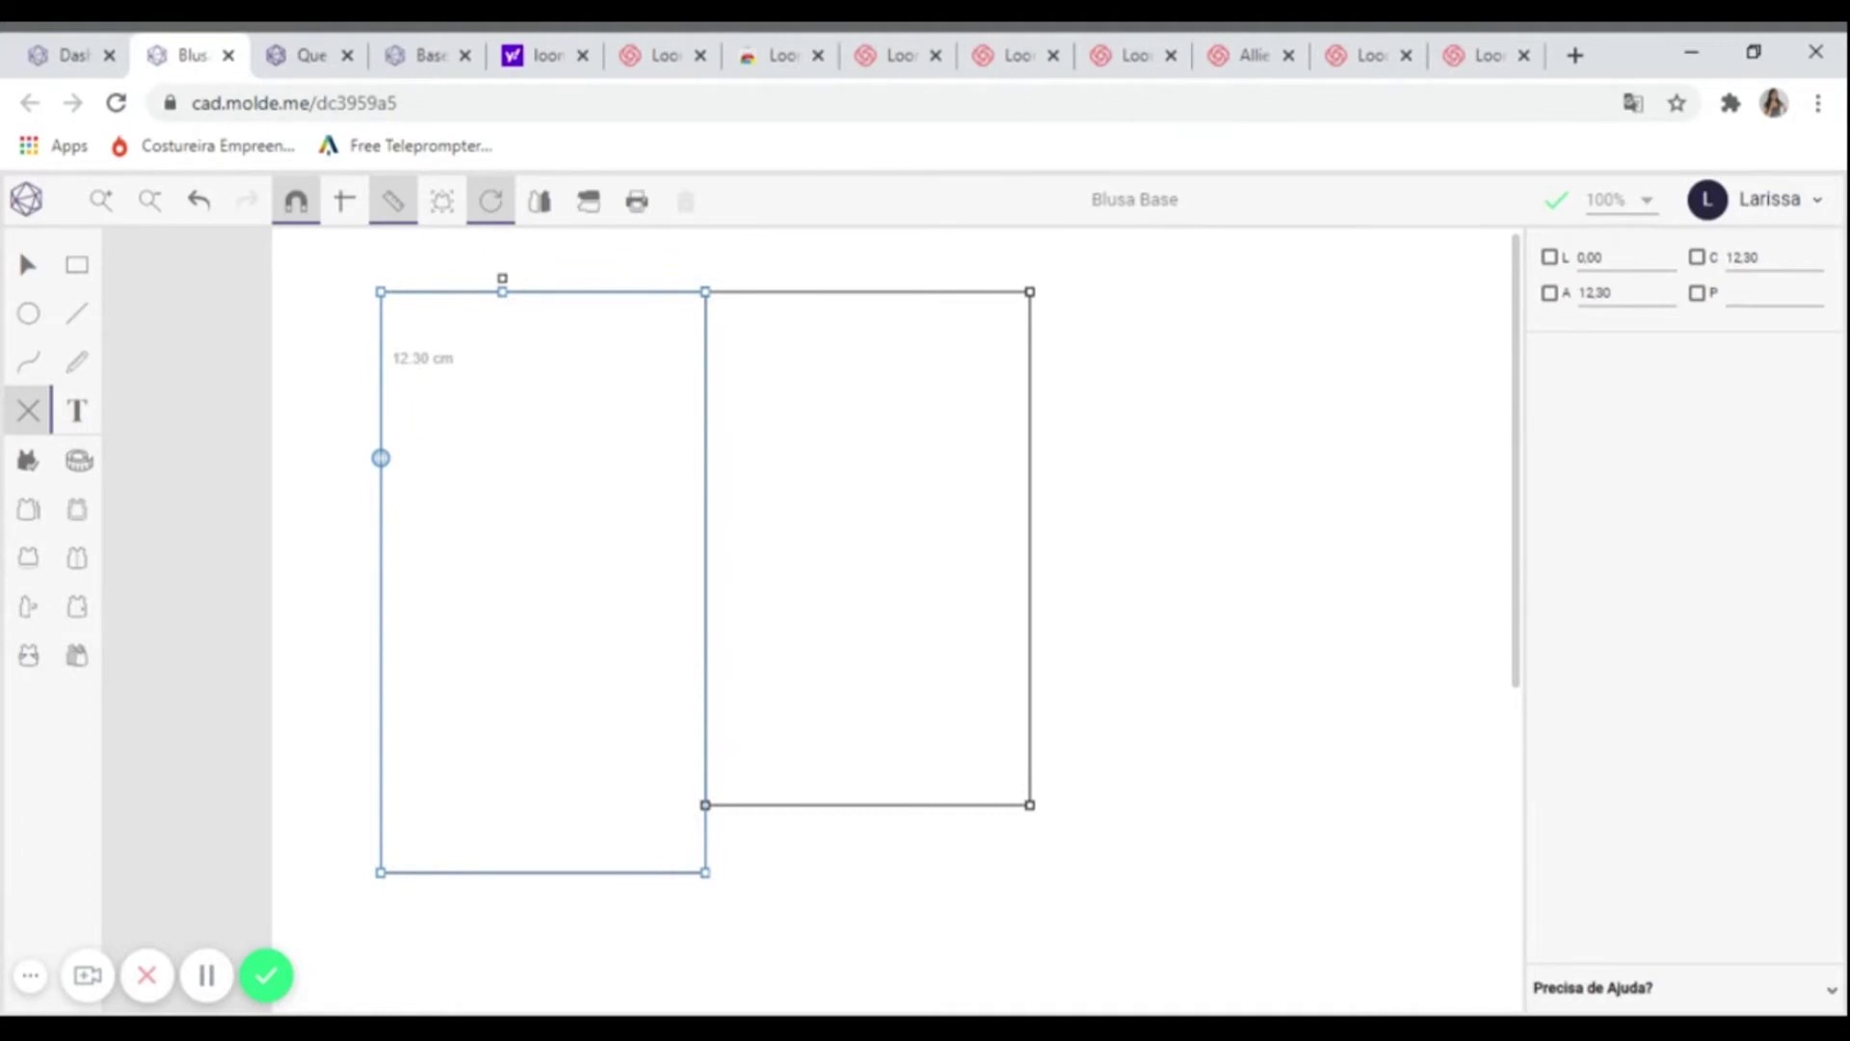
click(381, 292)
click(1611, 299)
text(8.5)
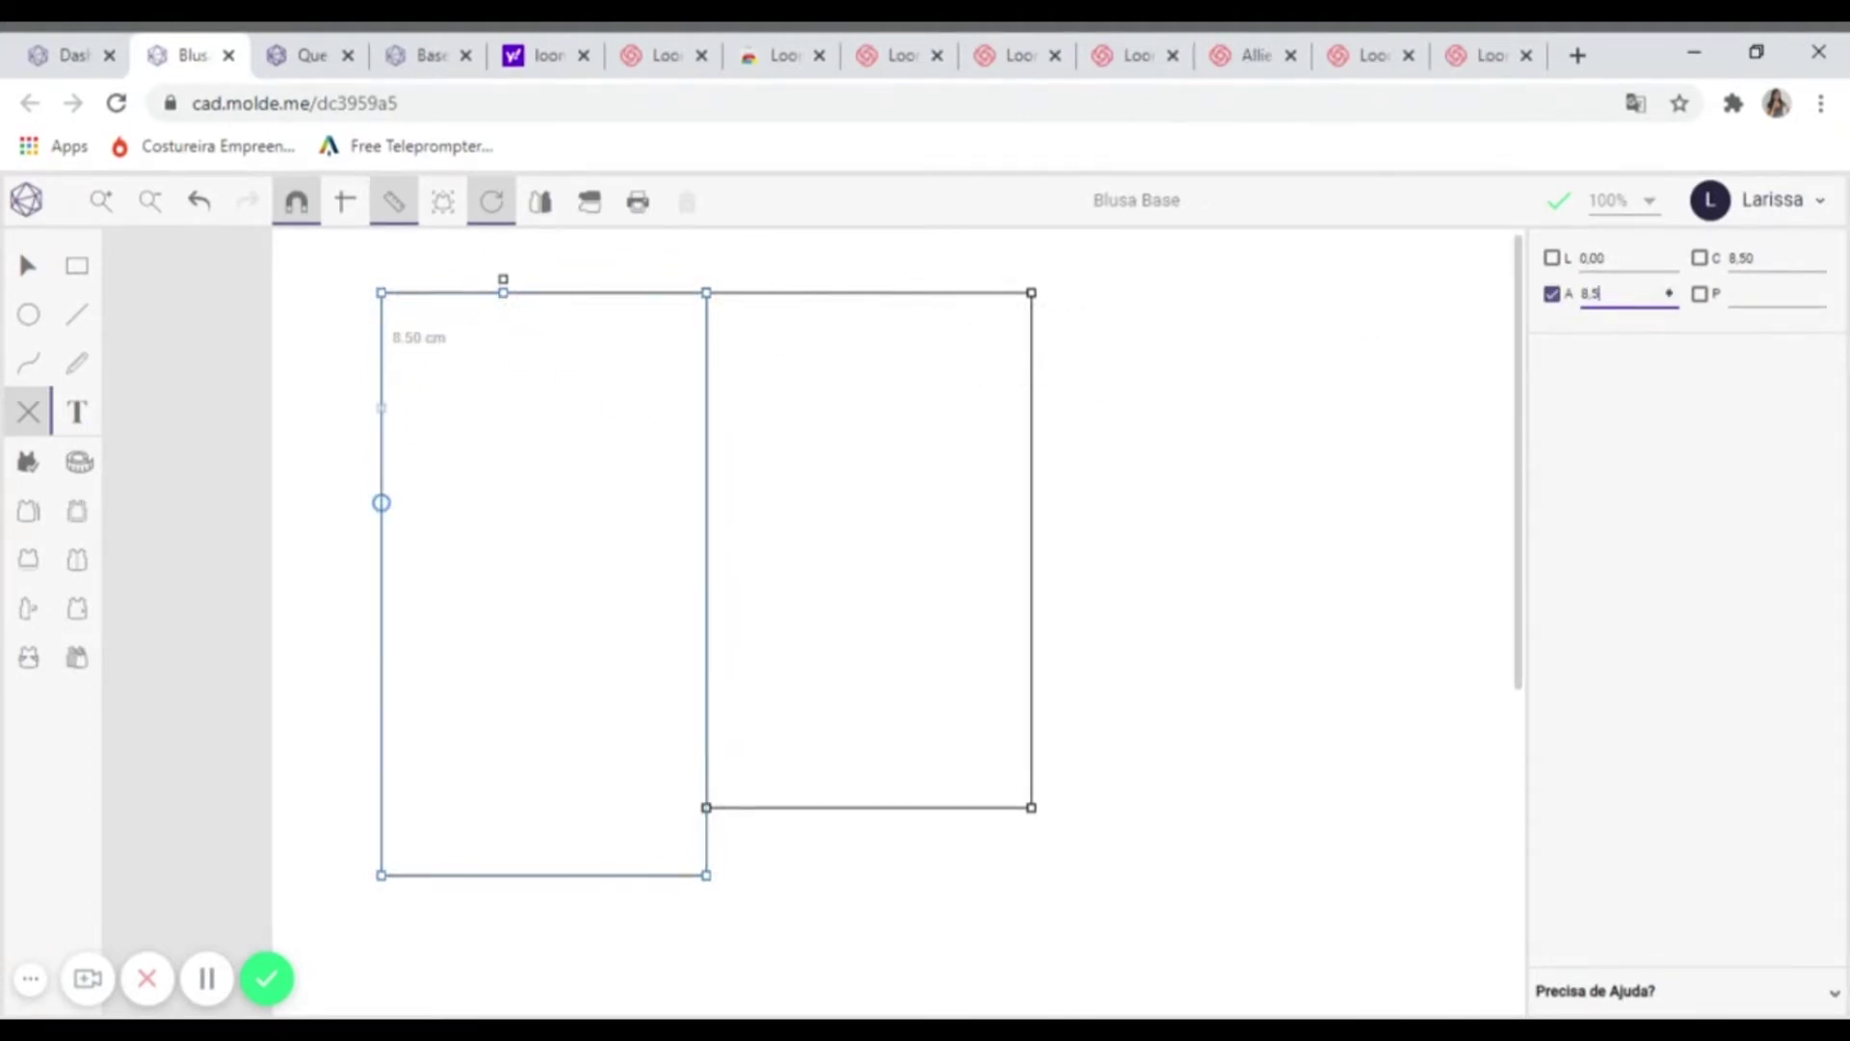
click(297, 213)
key(Return)
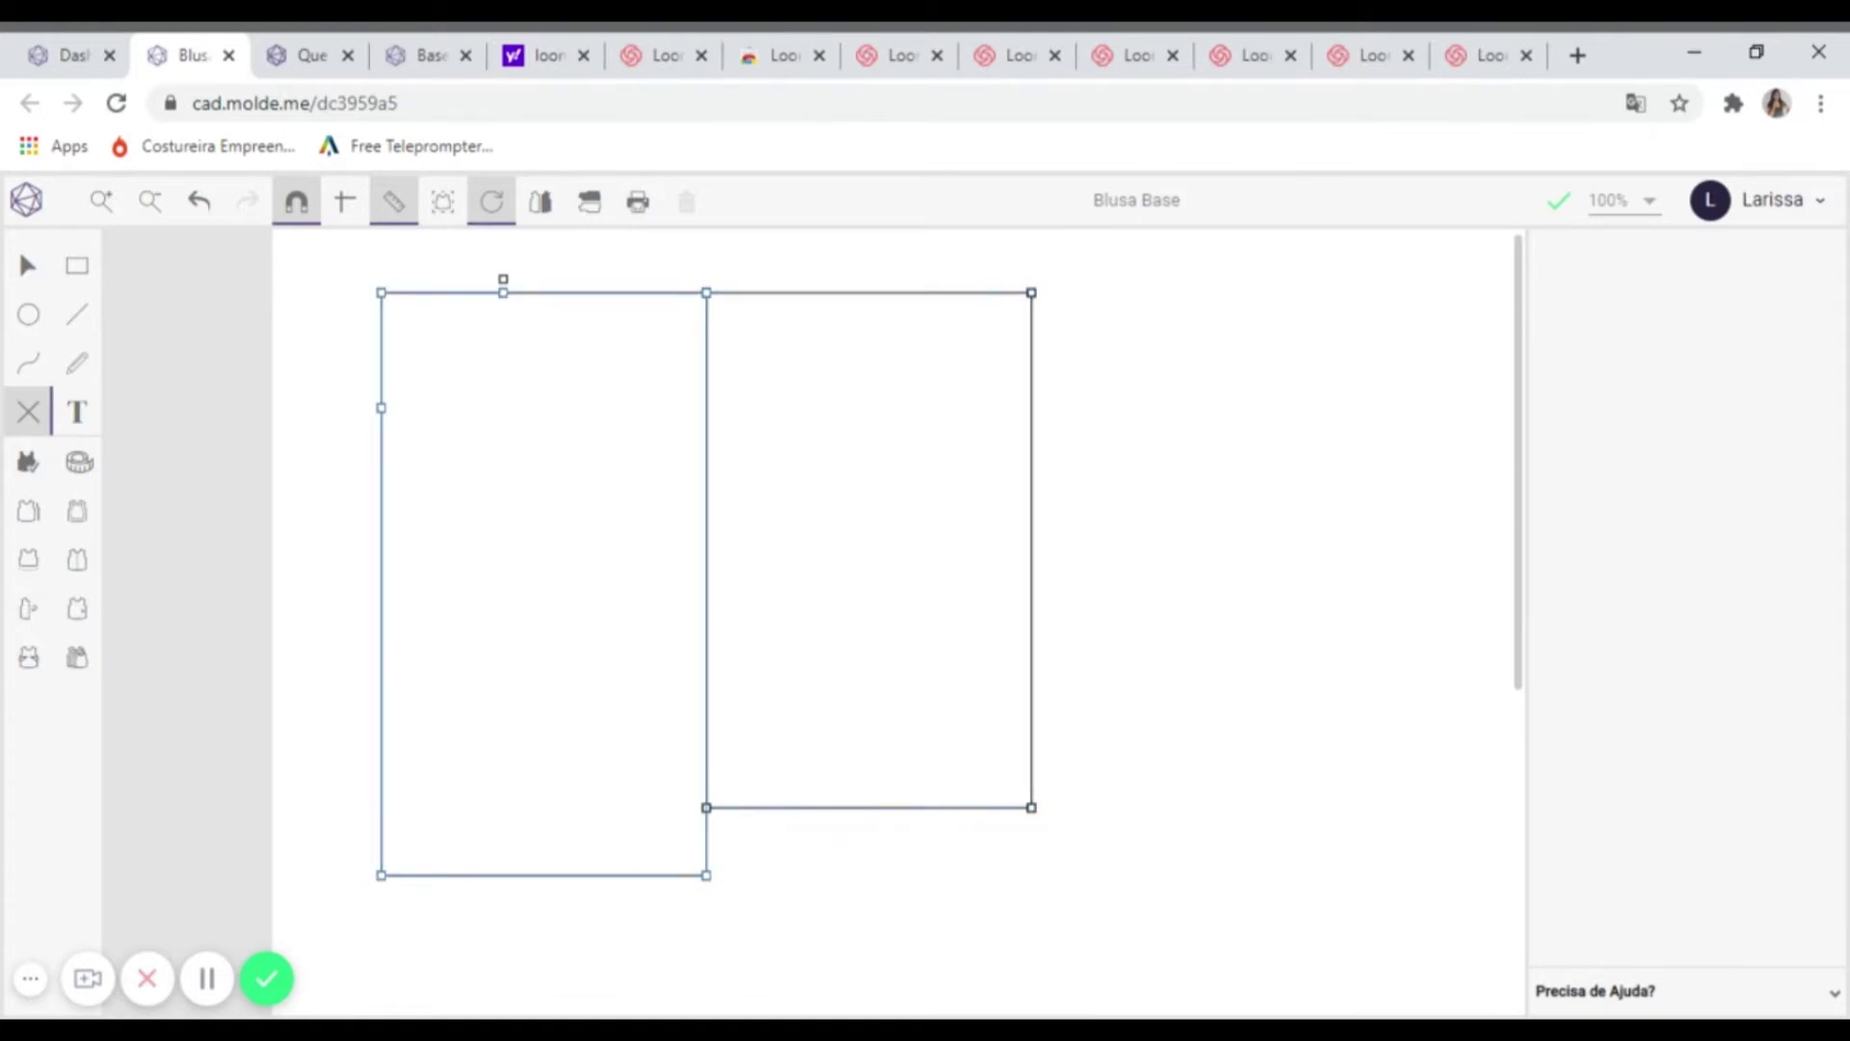
- Mark two points down the edge shared by the rectangles, one 3,38 cm below the upper corner and another 2,88 cm below that point
click(706, 292)
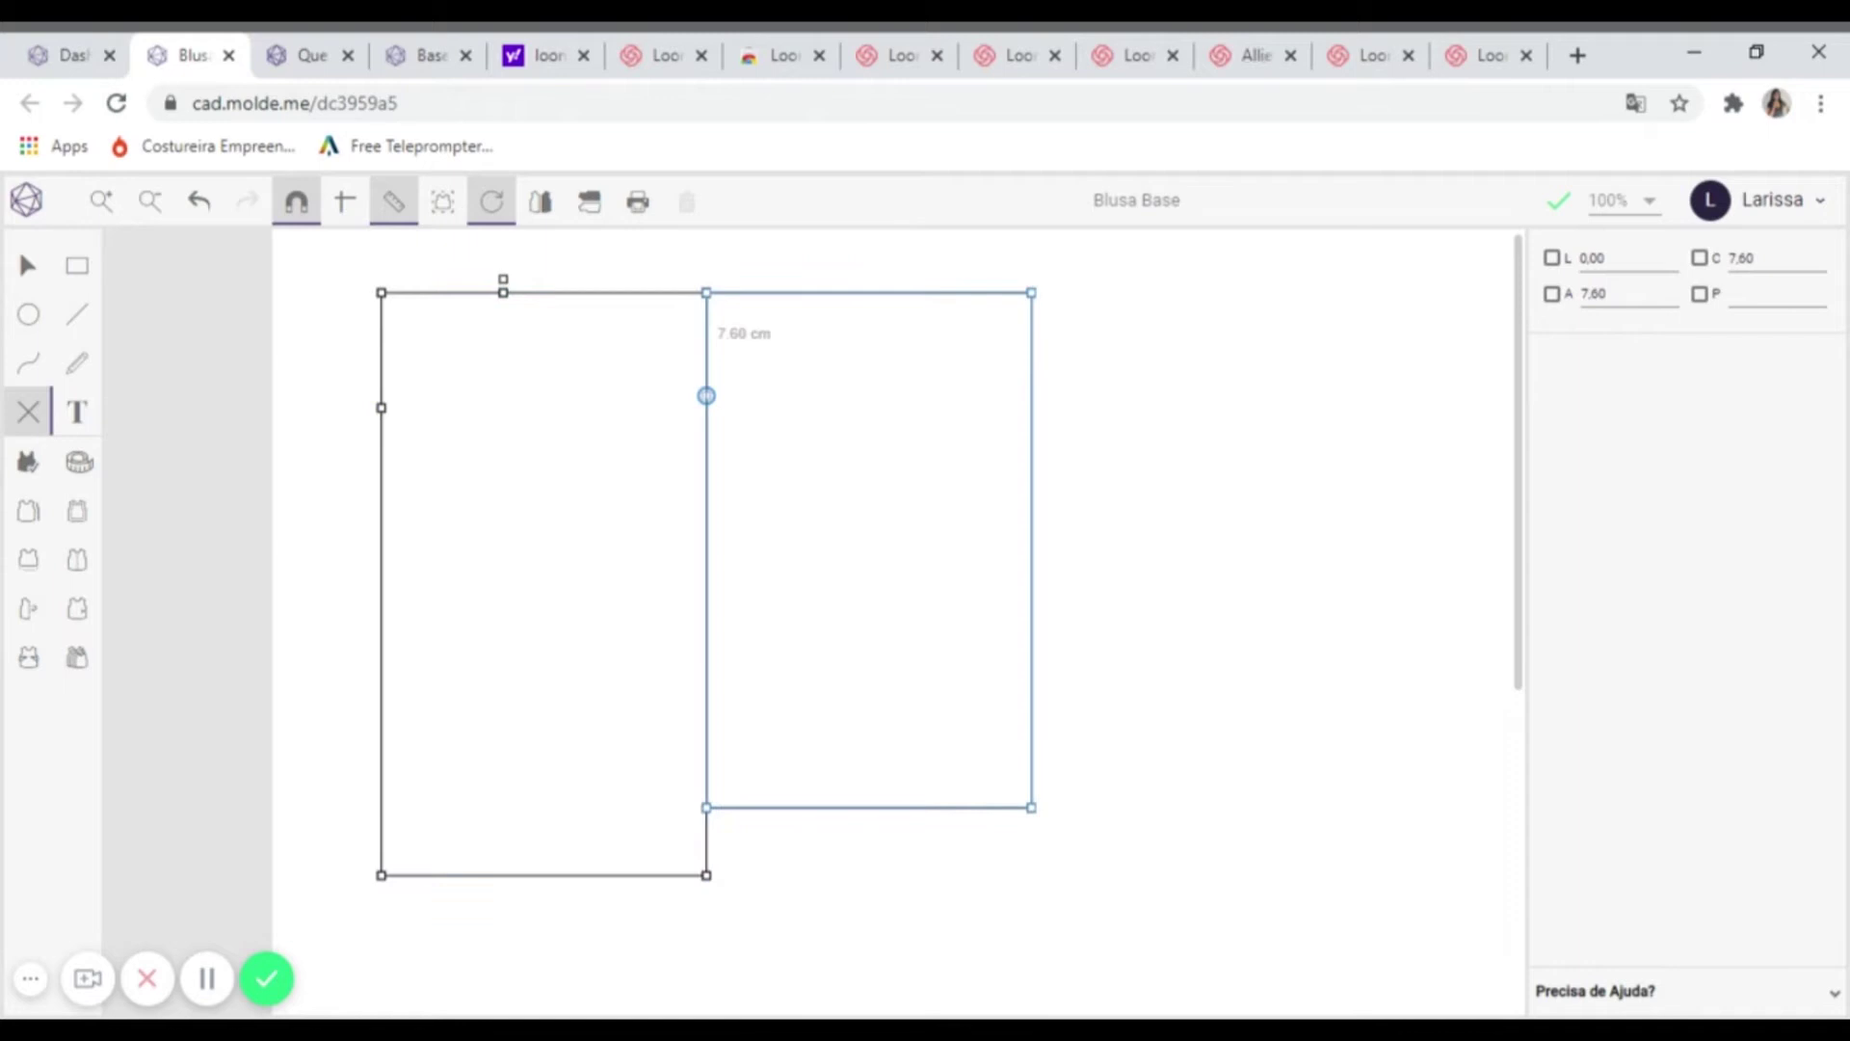
click(1598, 291)
text(3,38)
key(Return)
click(1658, 293)
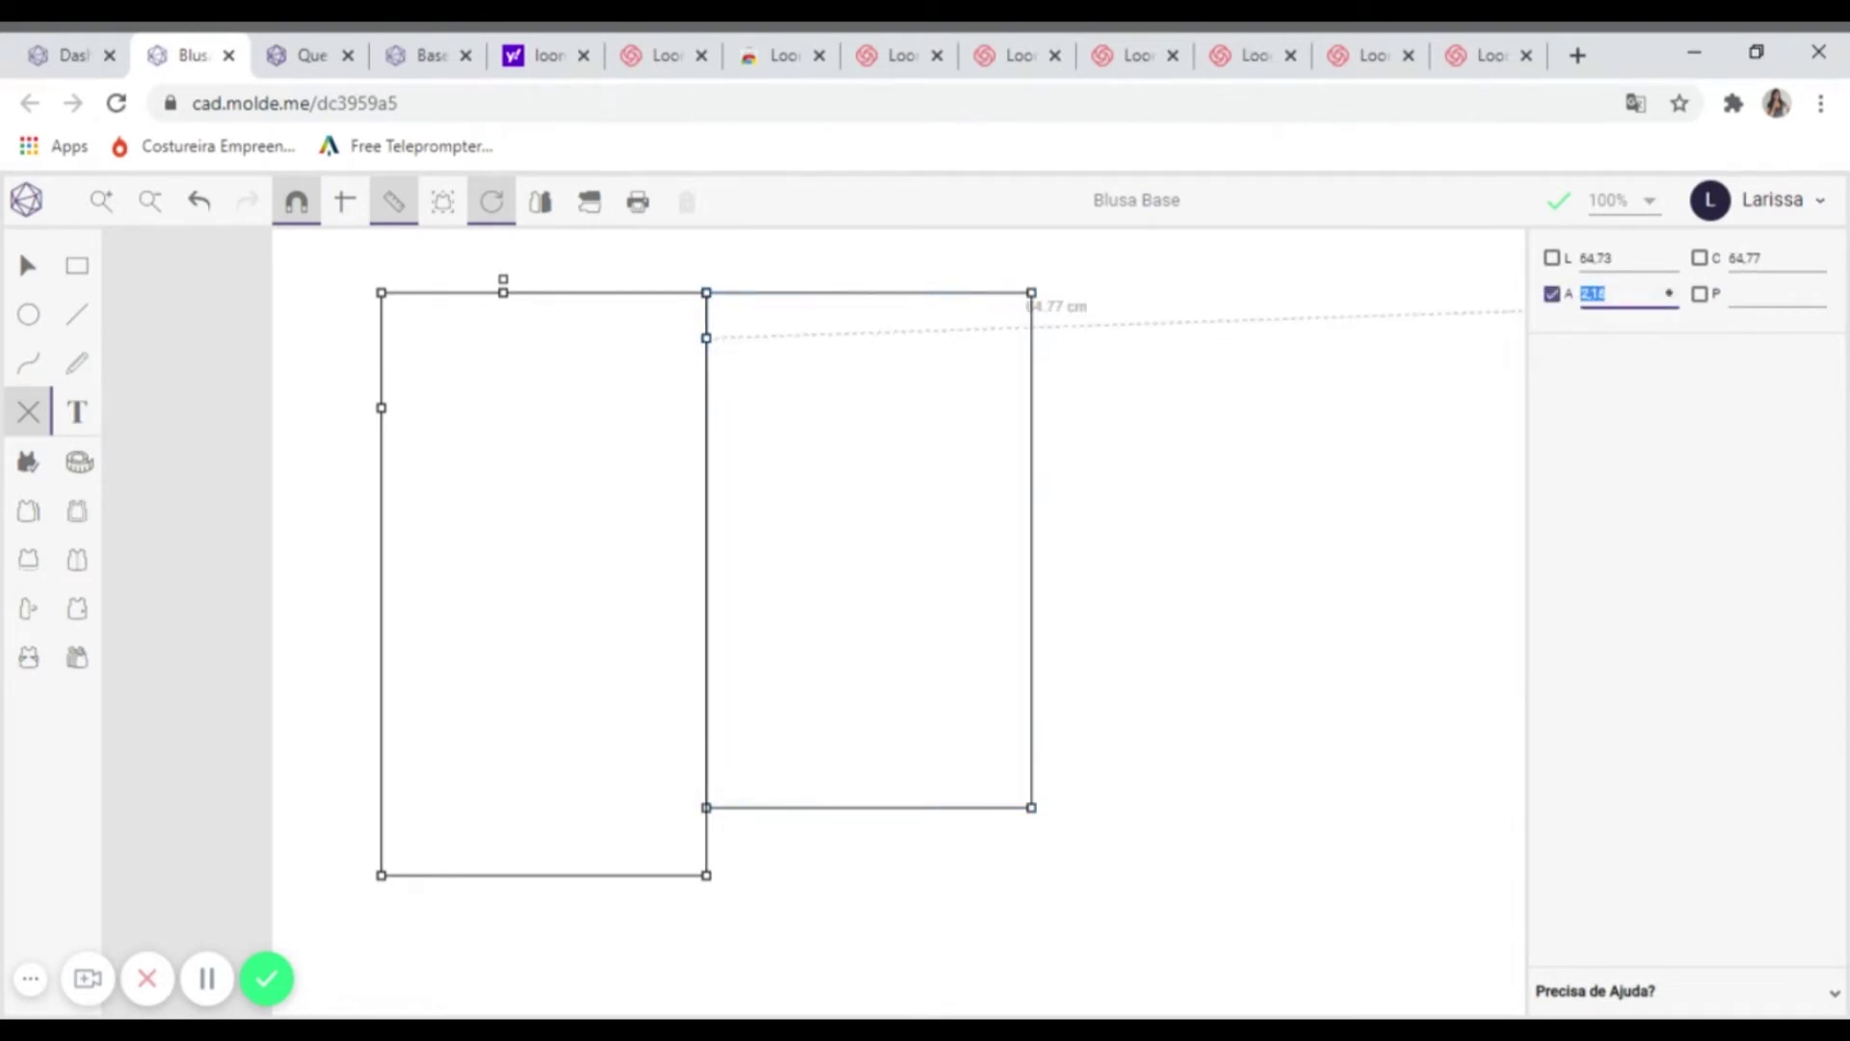
text(2,88)
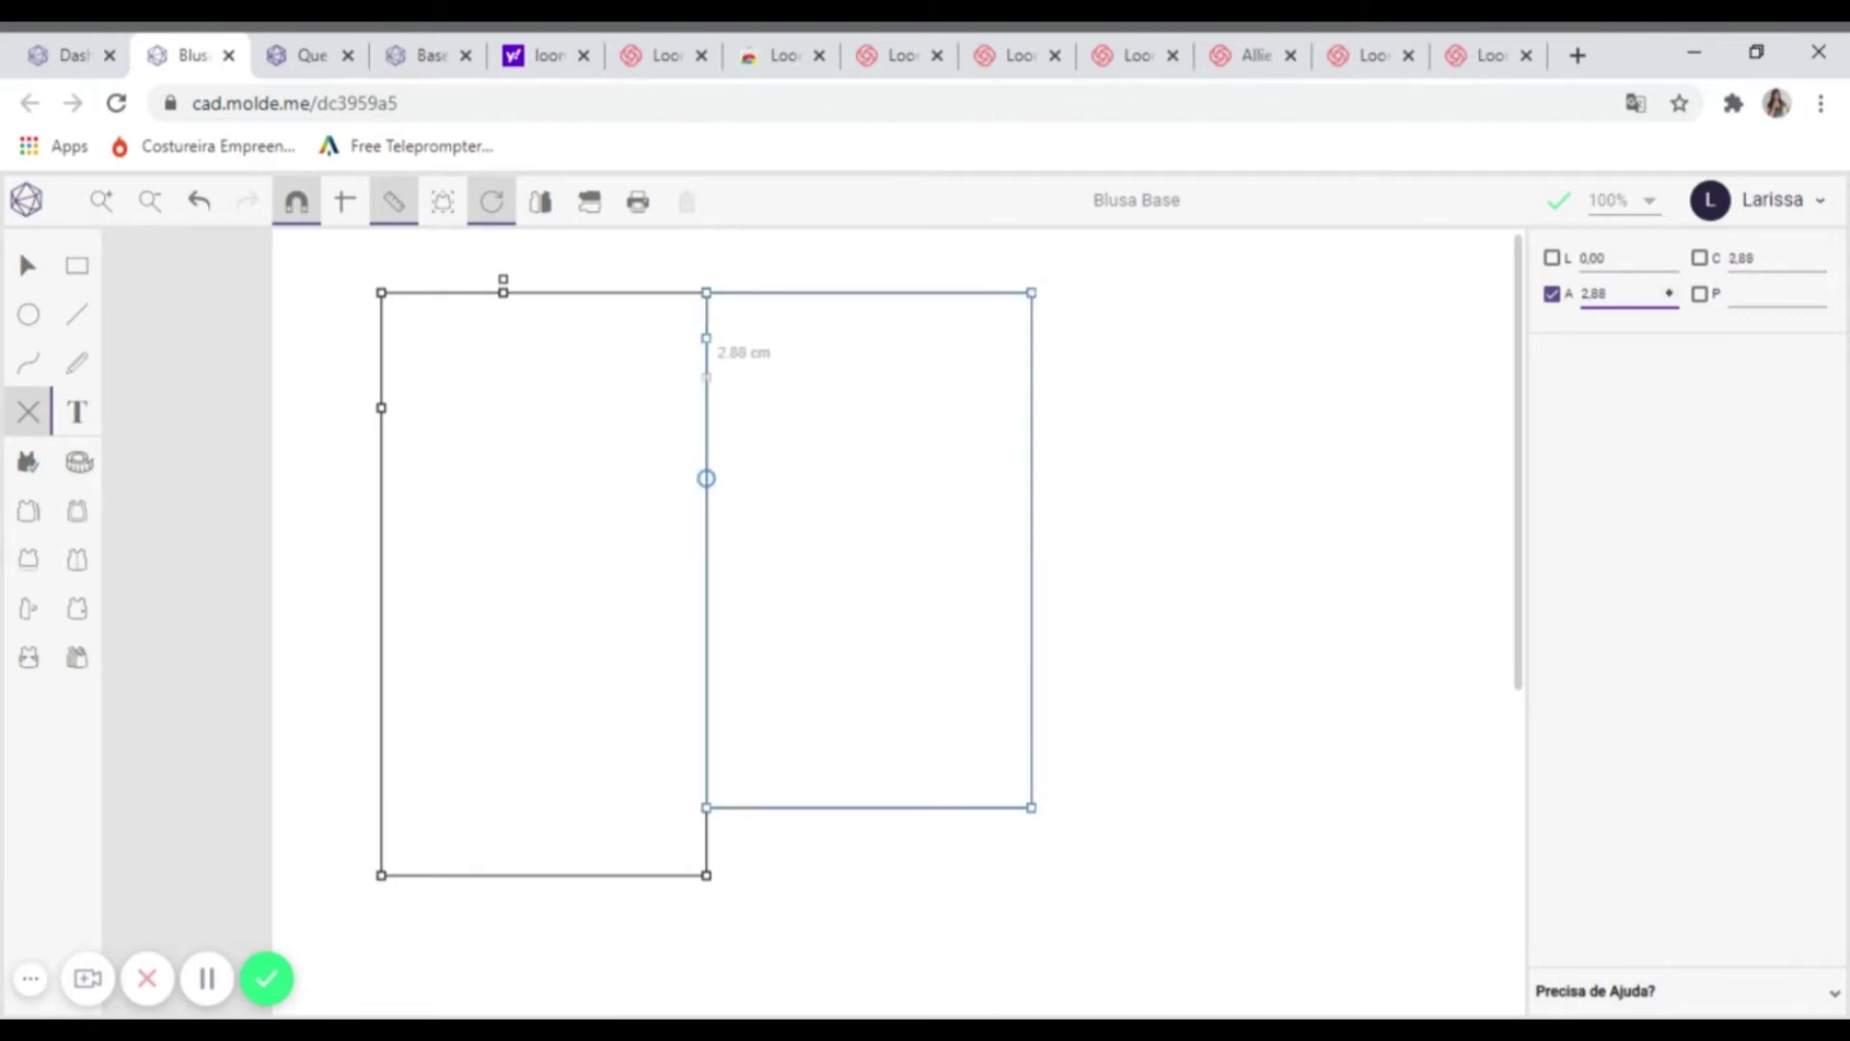
click(706, 478)
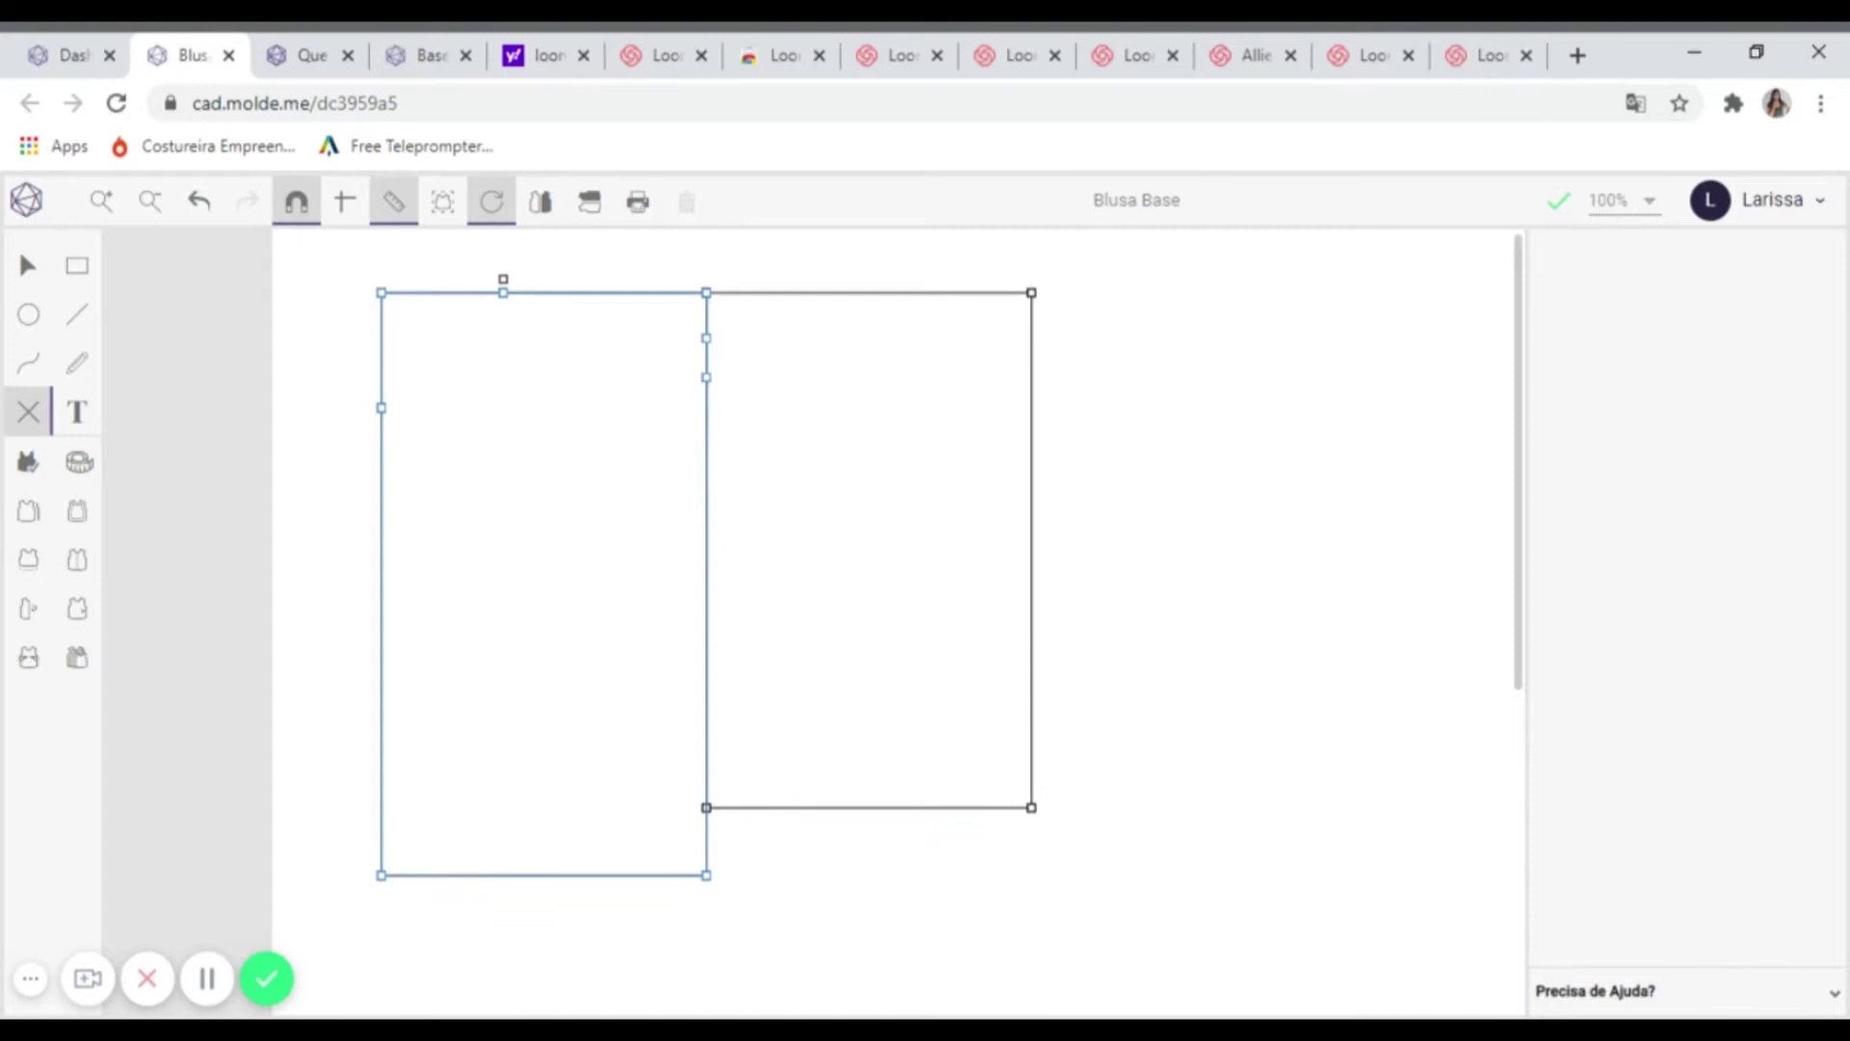
- Draw the shoulder line from the point above the taller rectangle's top edge to the lower marked point on the shared edge
click(77, 314)
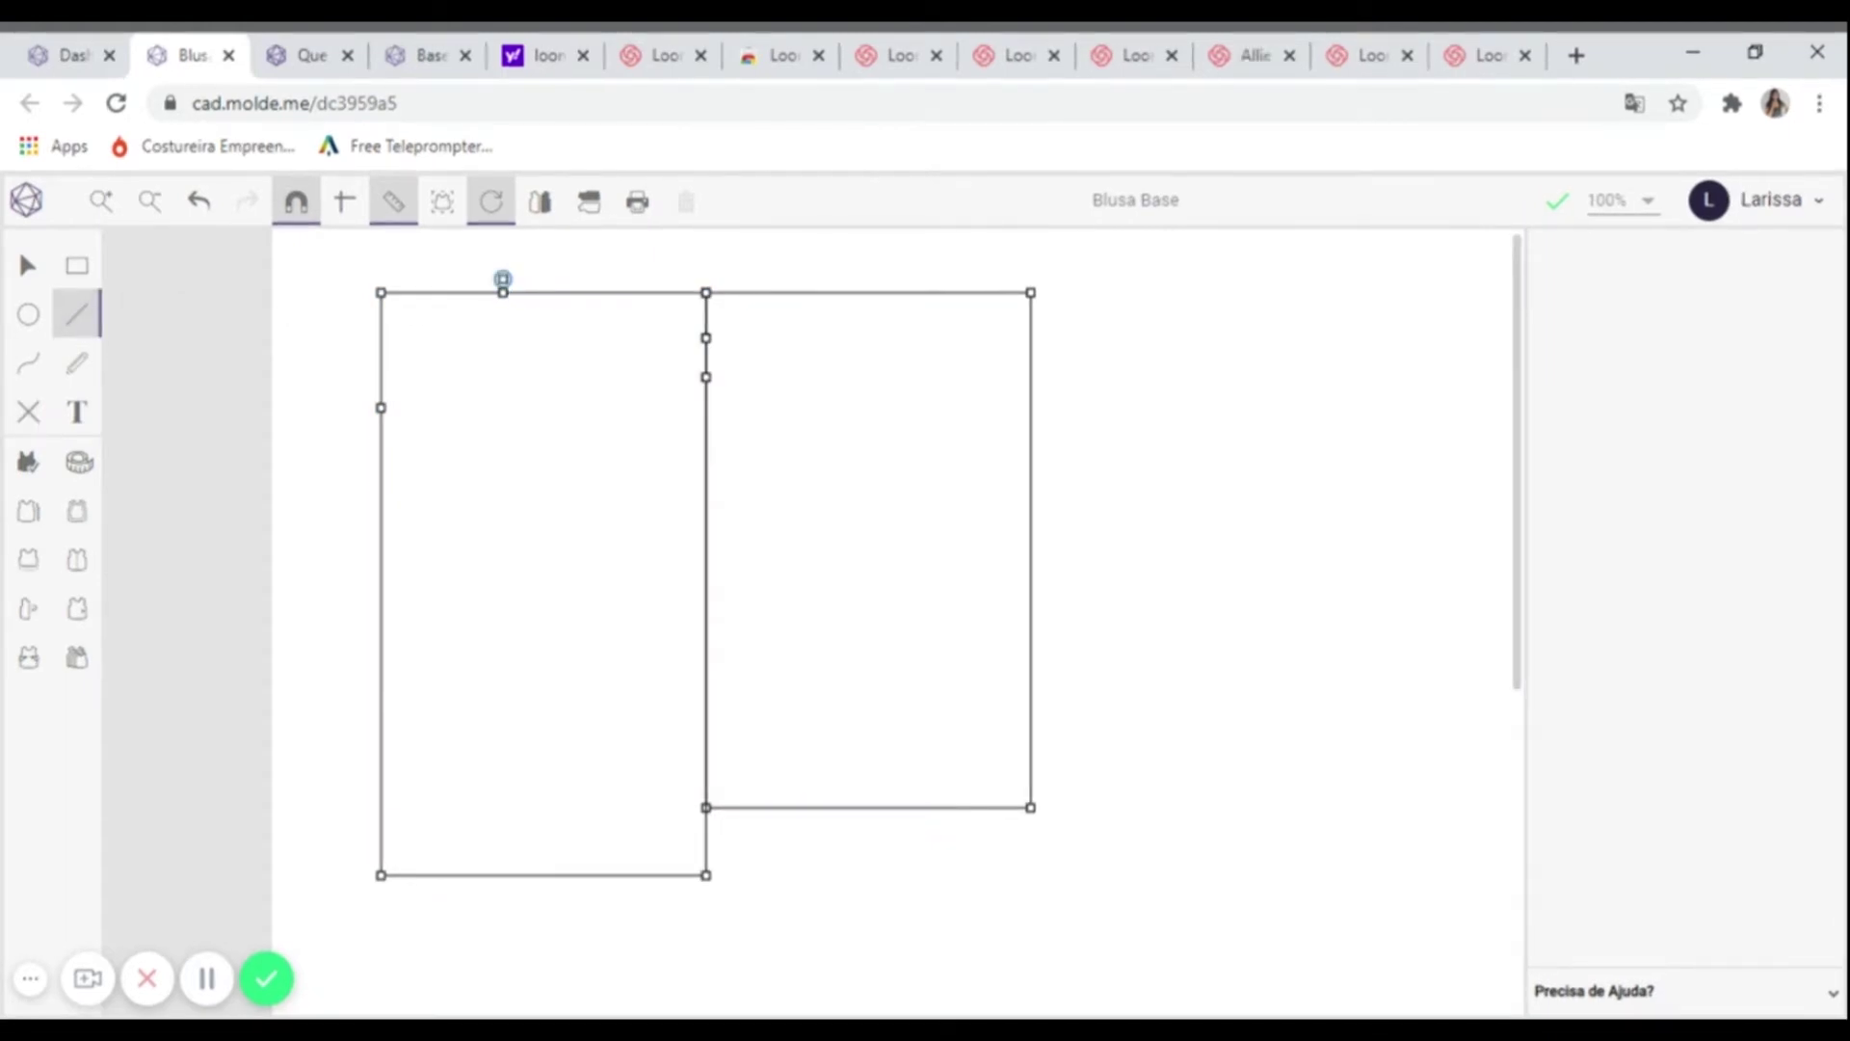
click(503, 278)
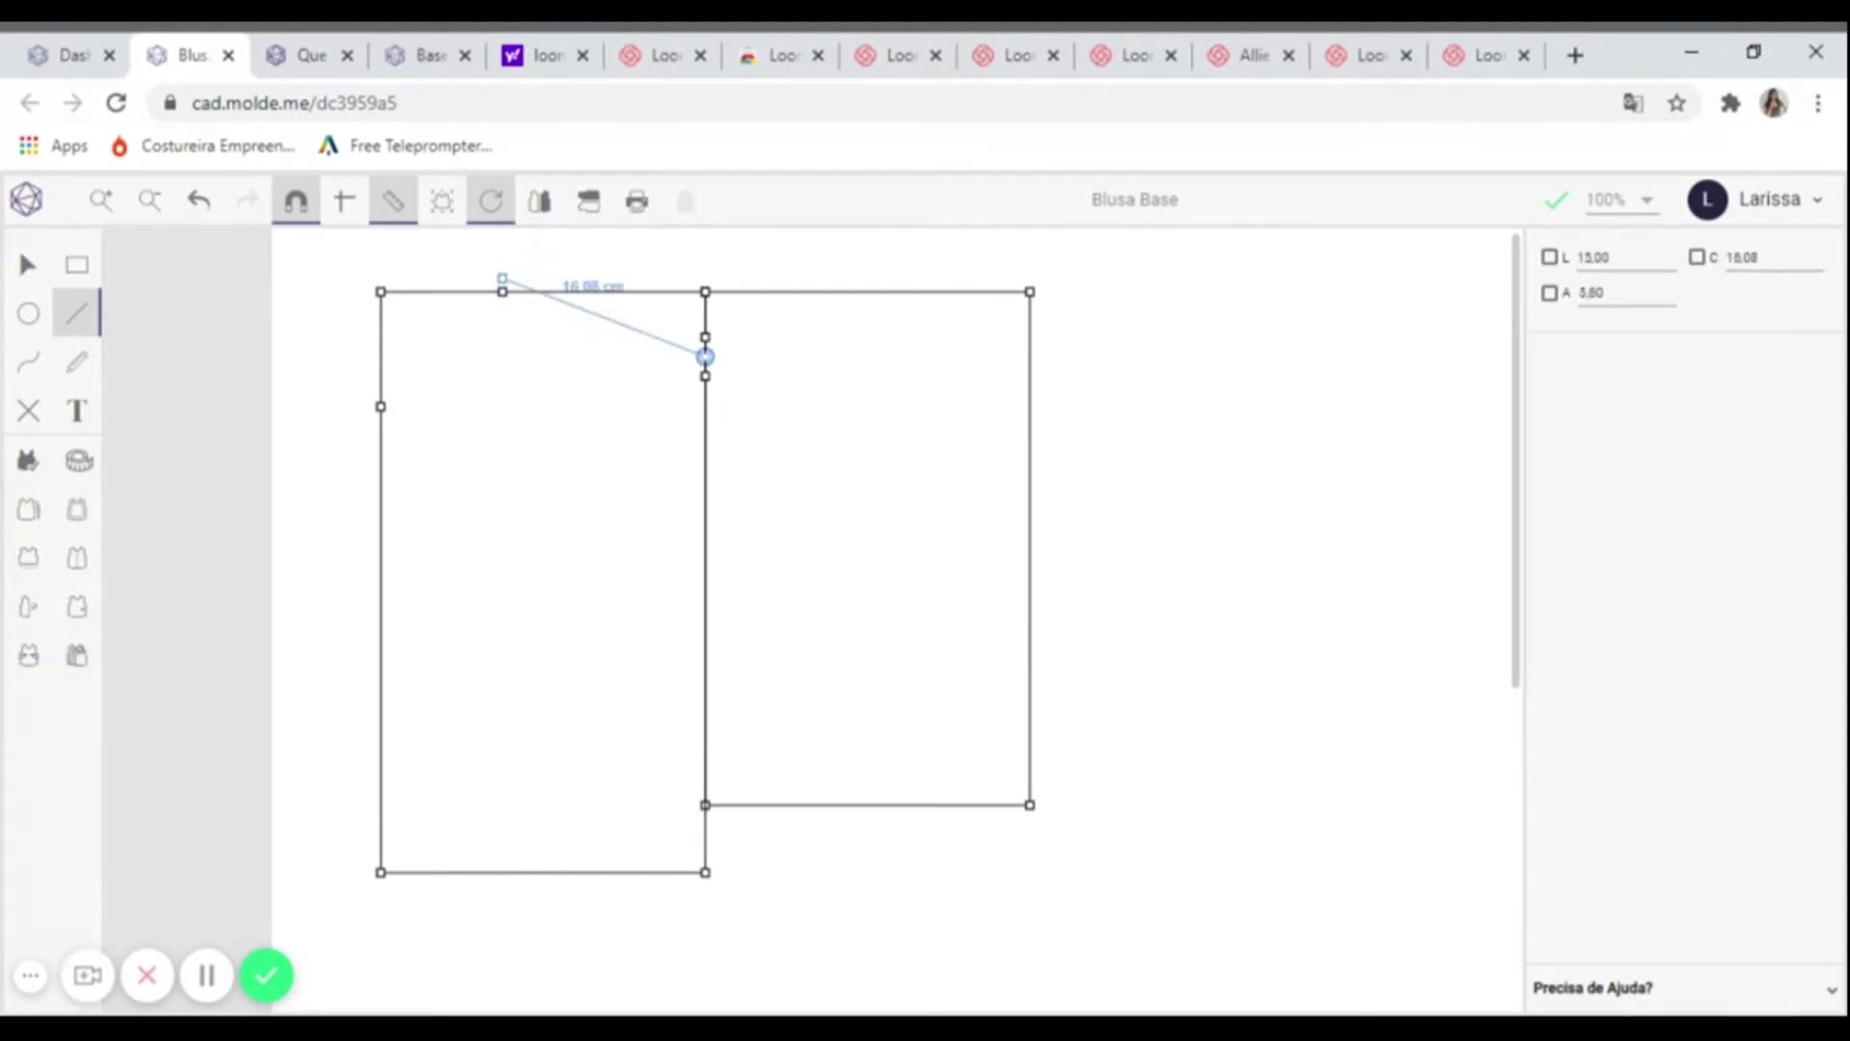
click(705, 376)
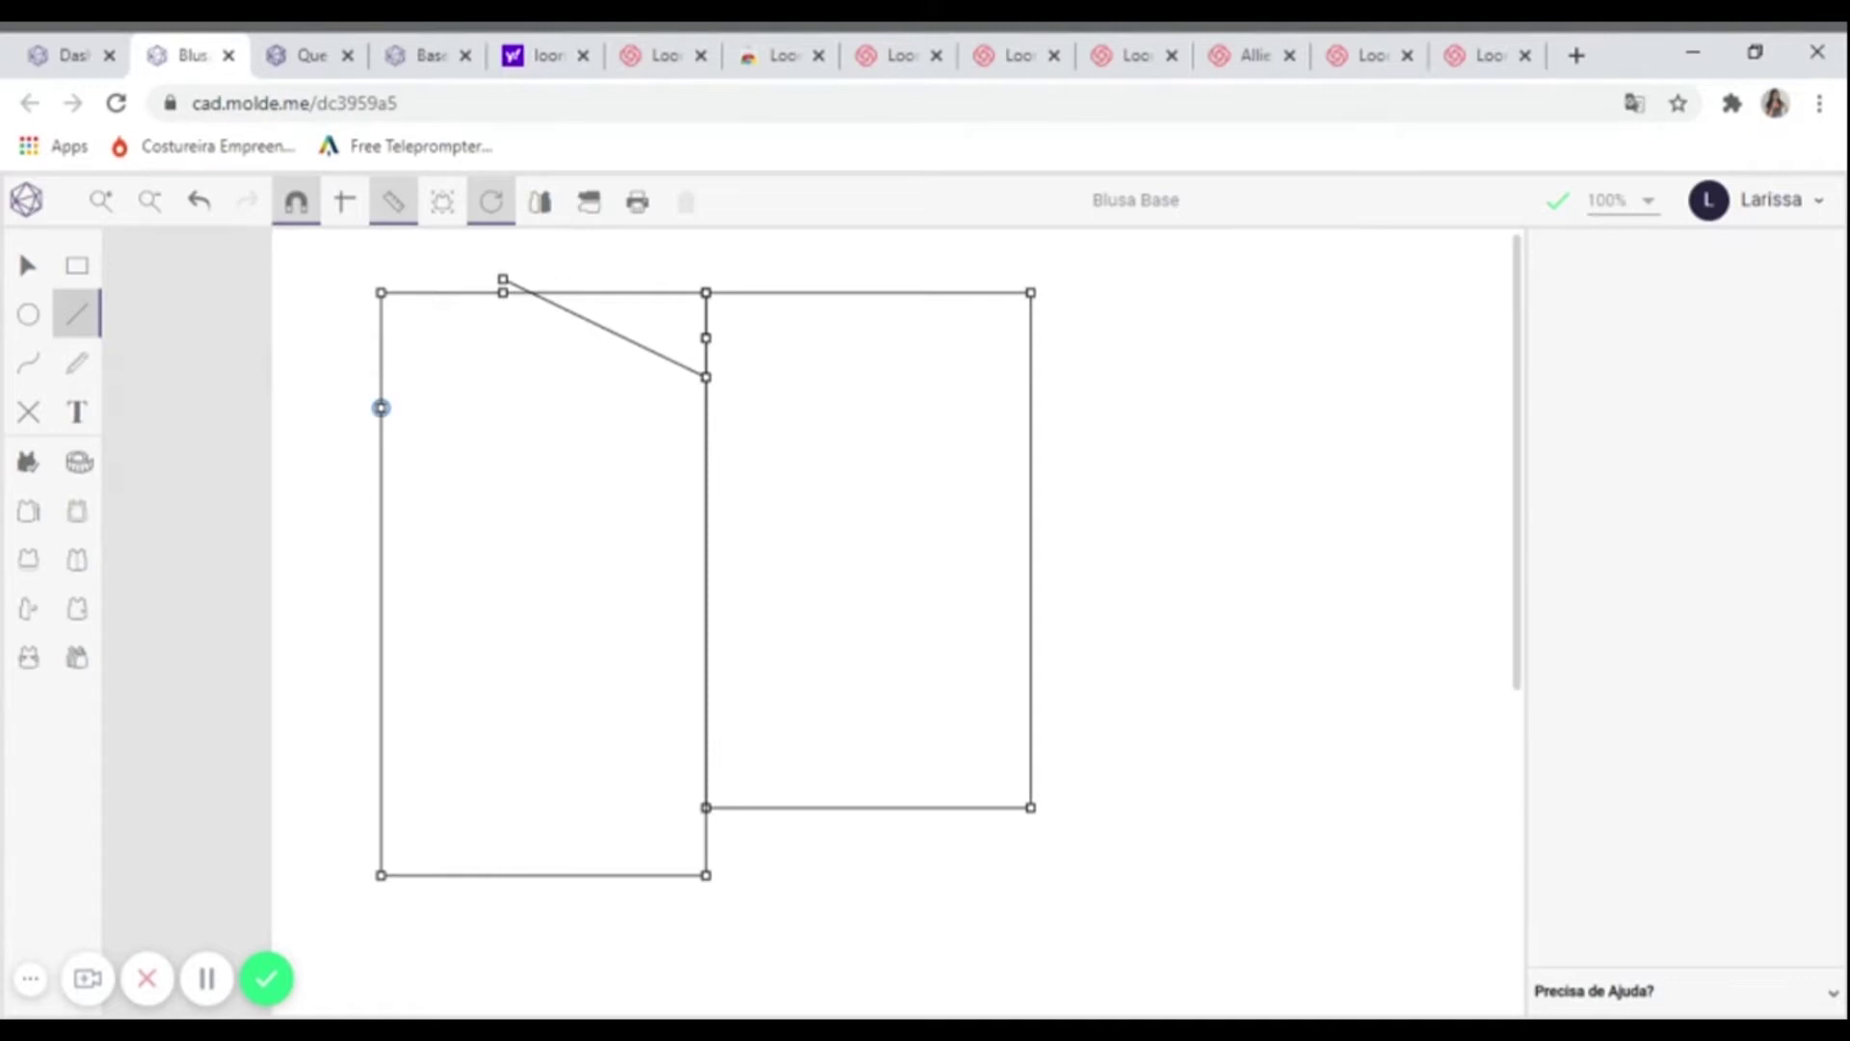
- Draw a short horizontal guide line inward from the marked point on the taller rectangle's left edge, with a height of 0
click(381, 408)
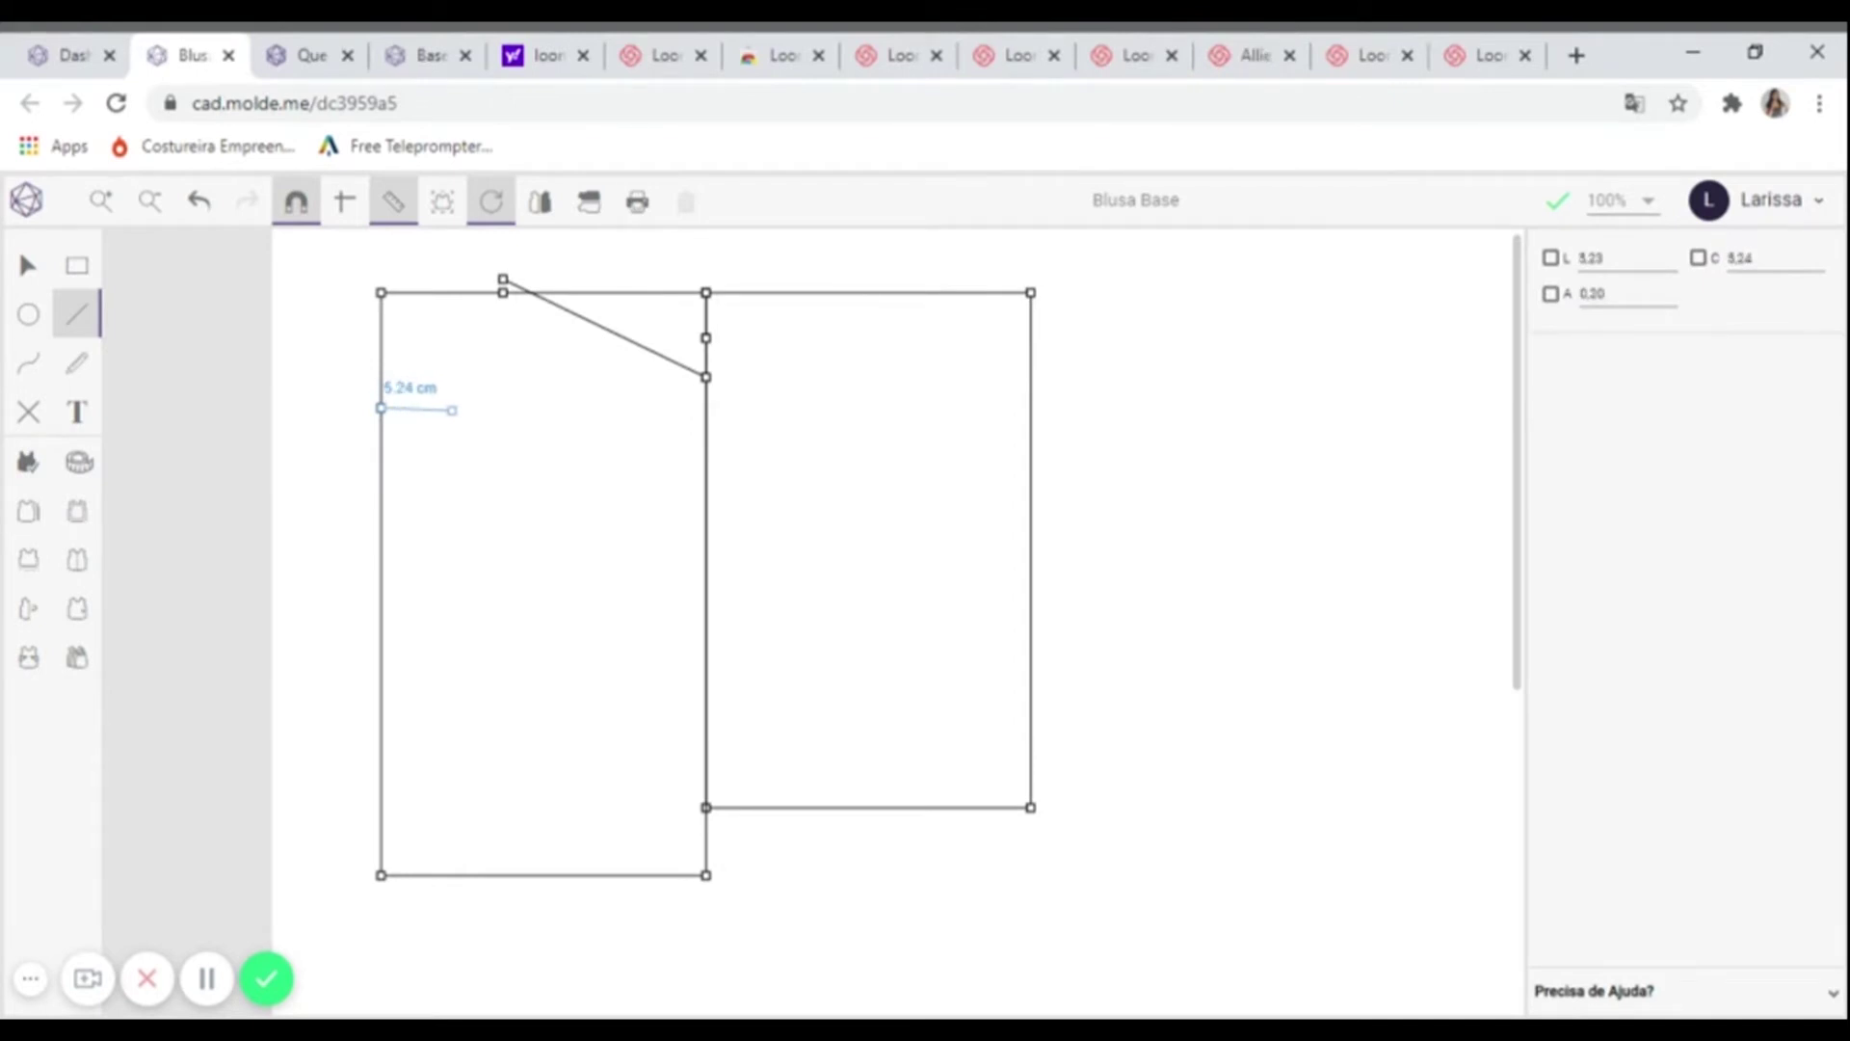
click(1635, 301)
text(0)
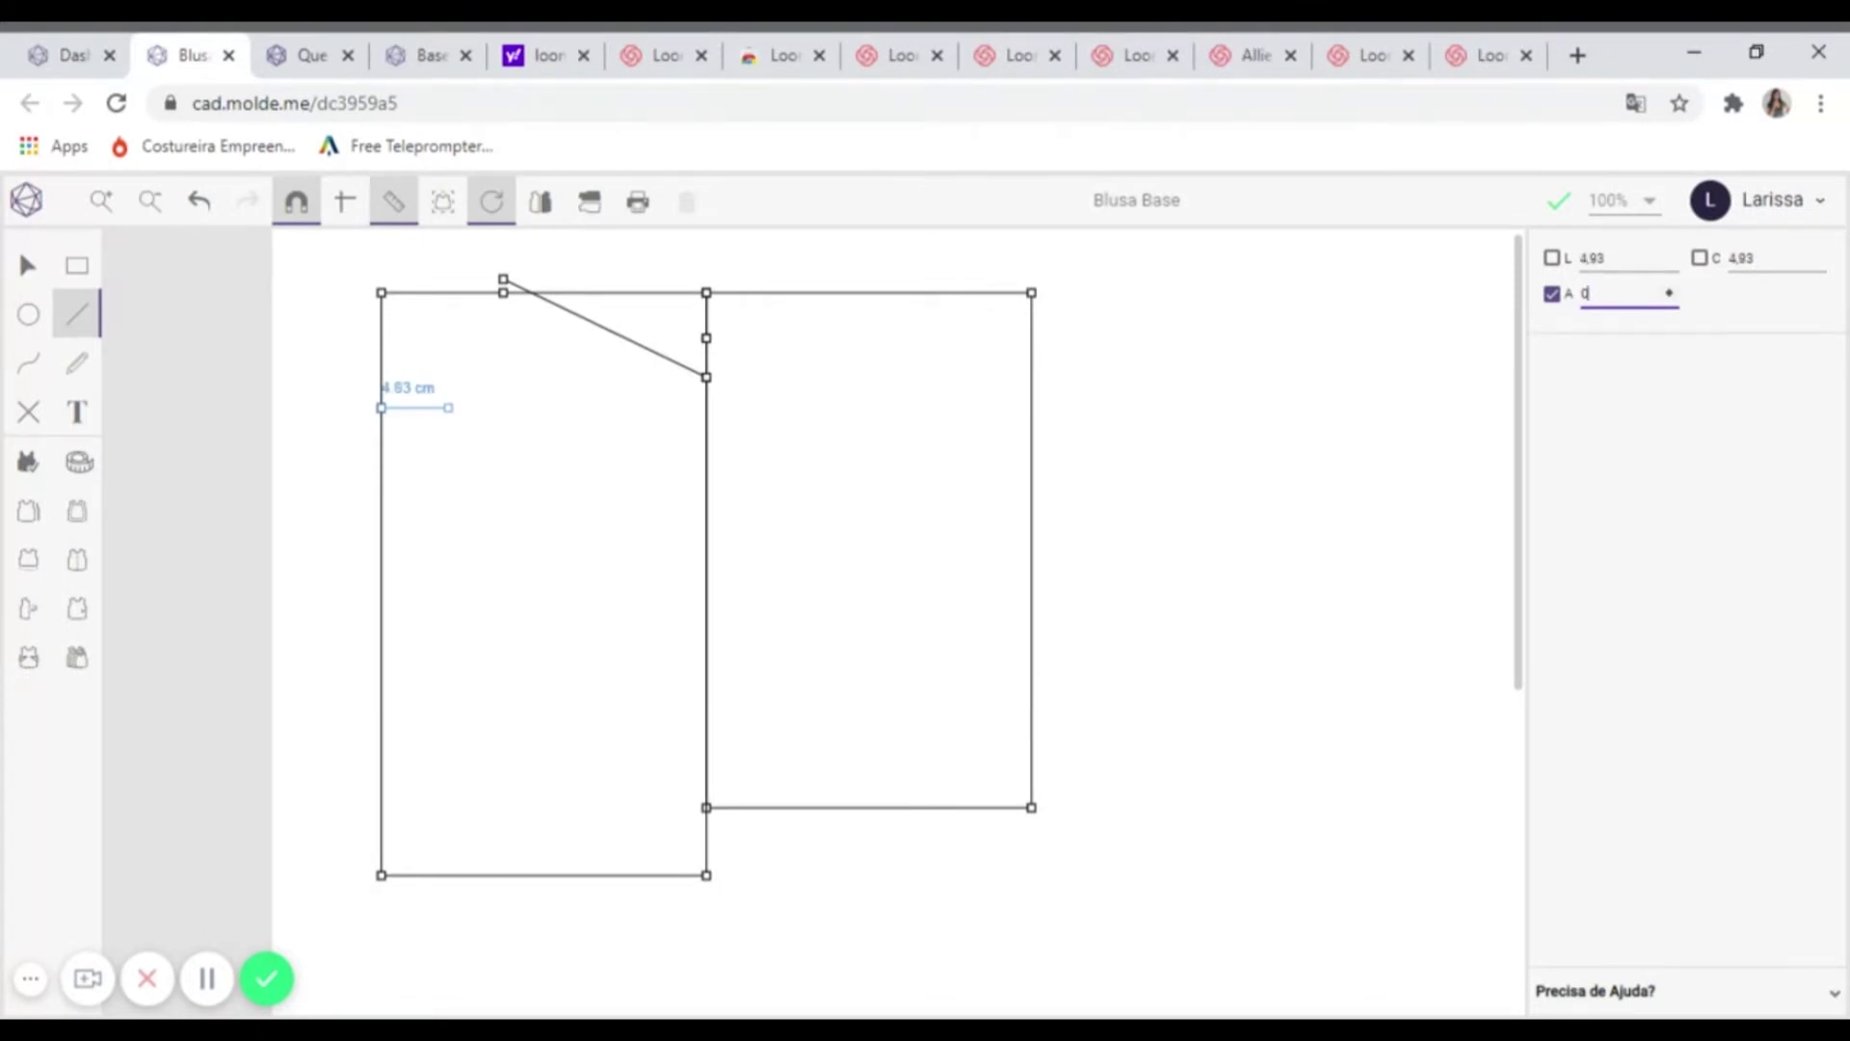
click(439, 407)
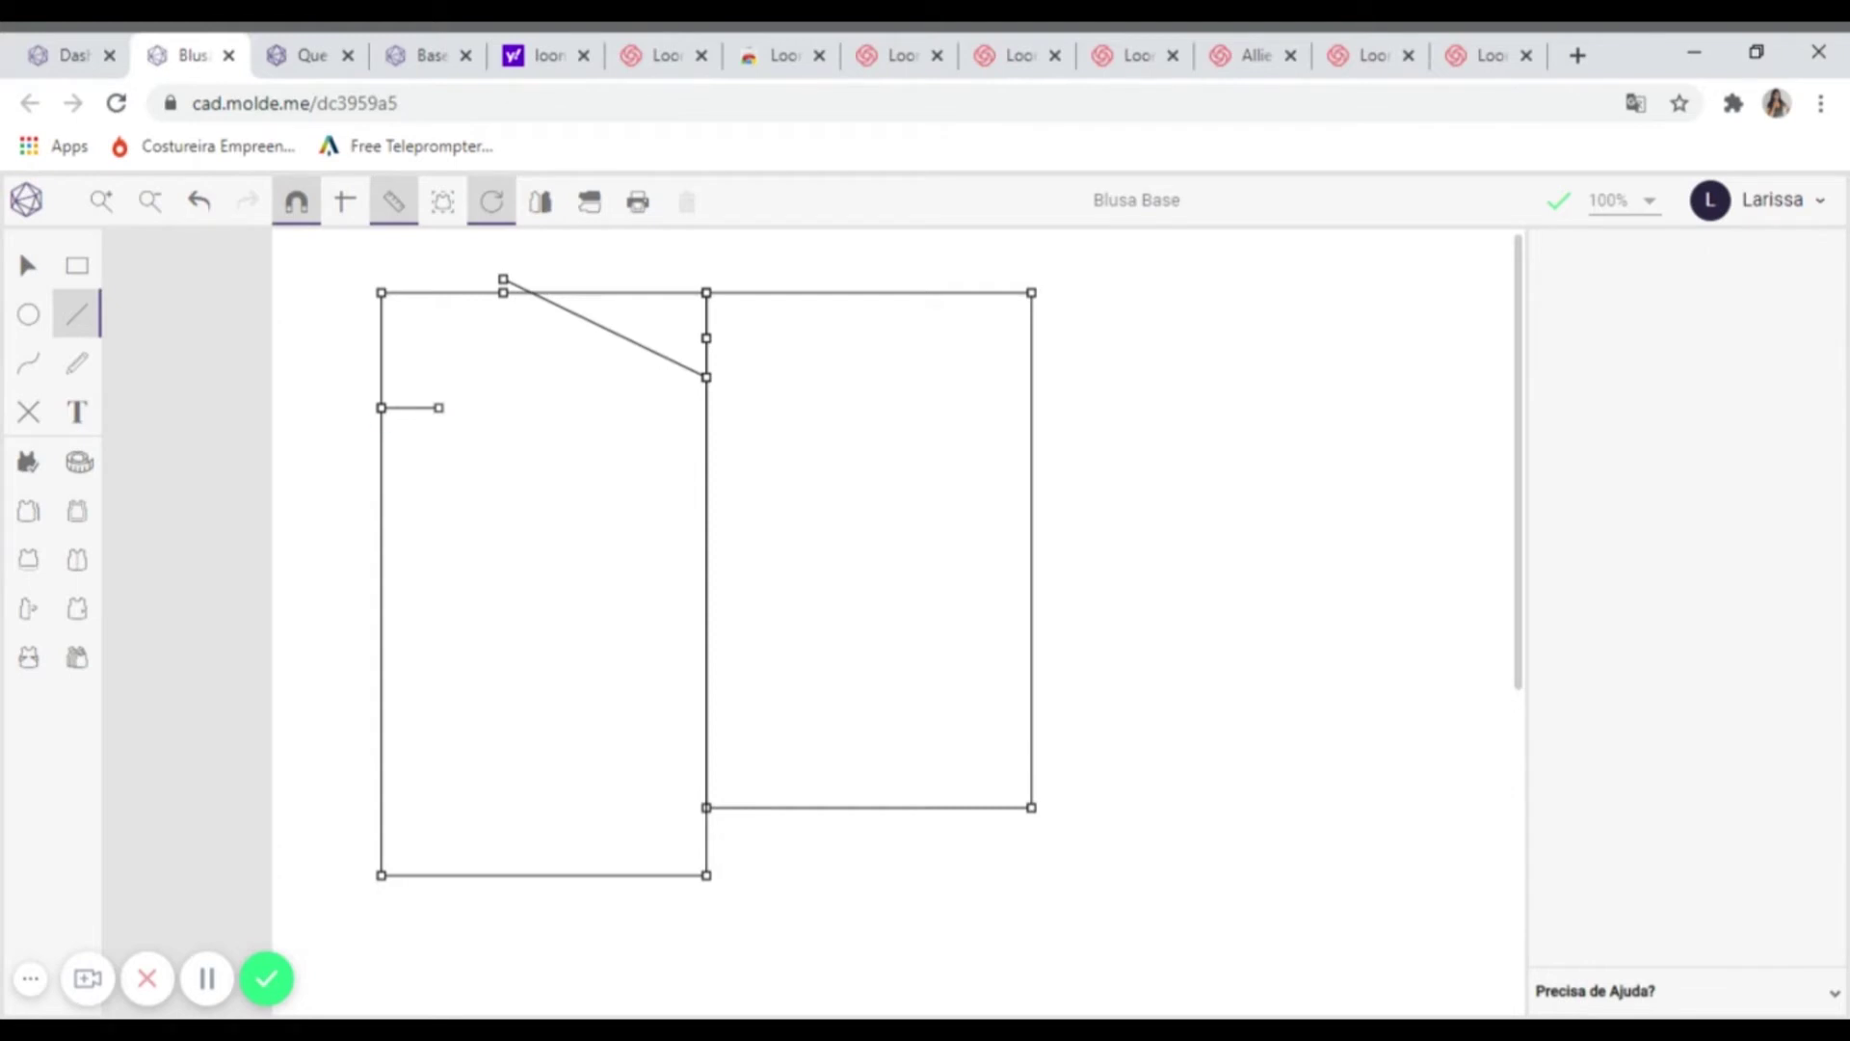
- Draw the neckline curve from the left edge point through the top edge point up to the shoulder line's start
click(27, 361)
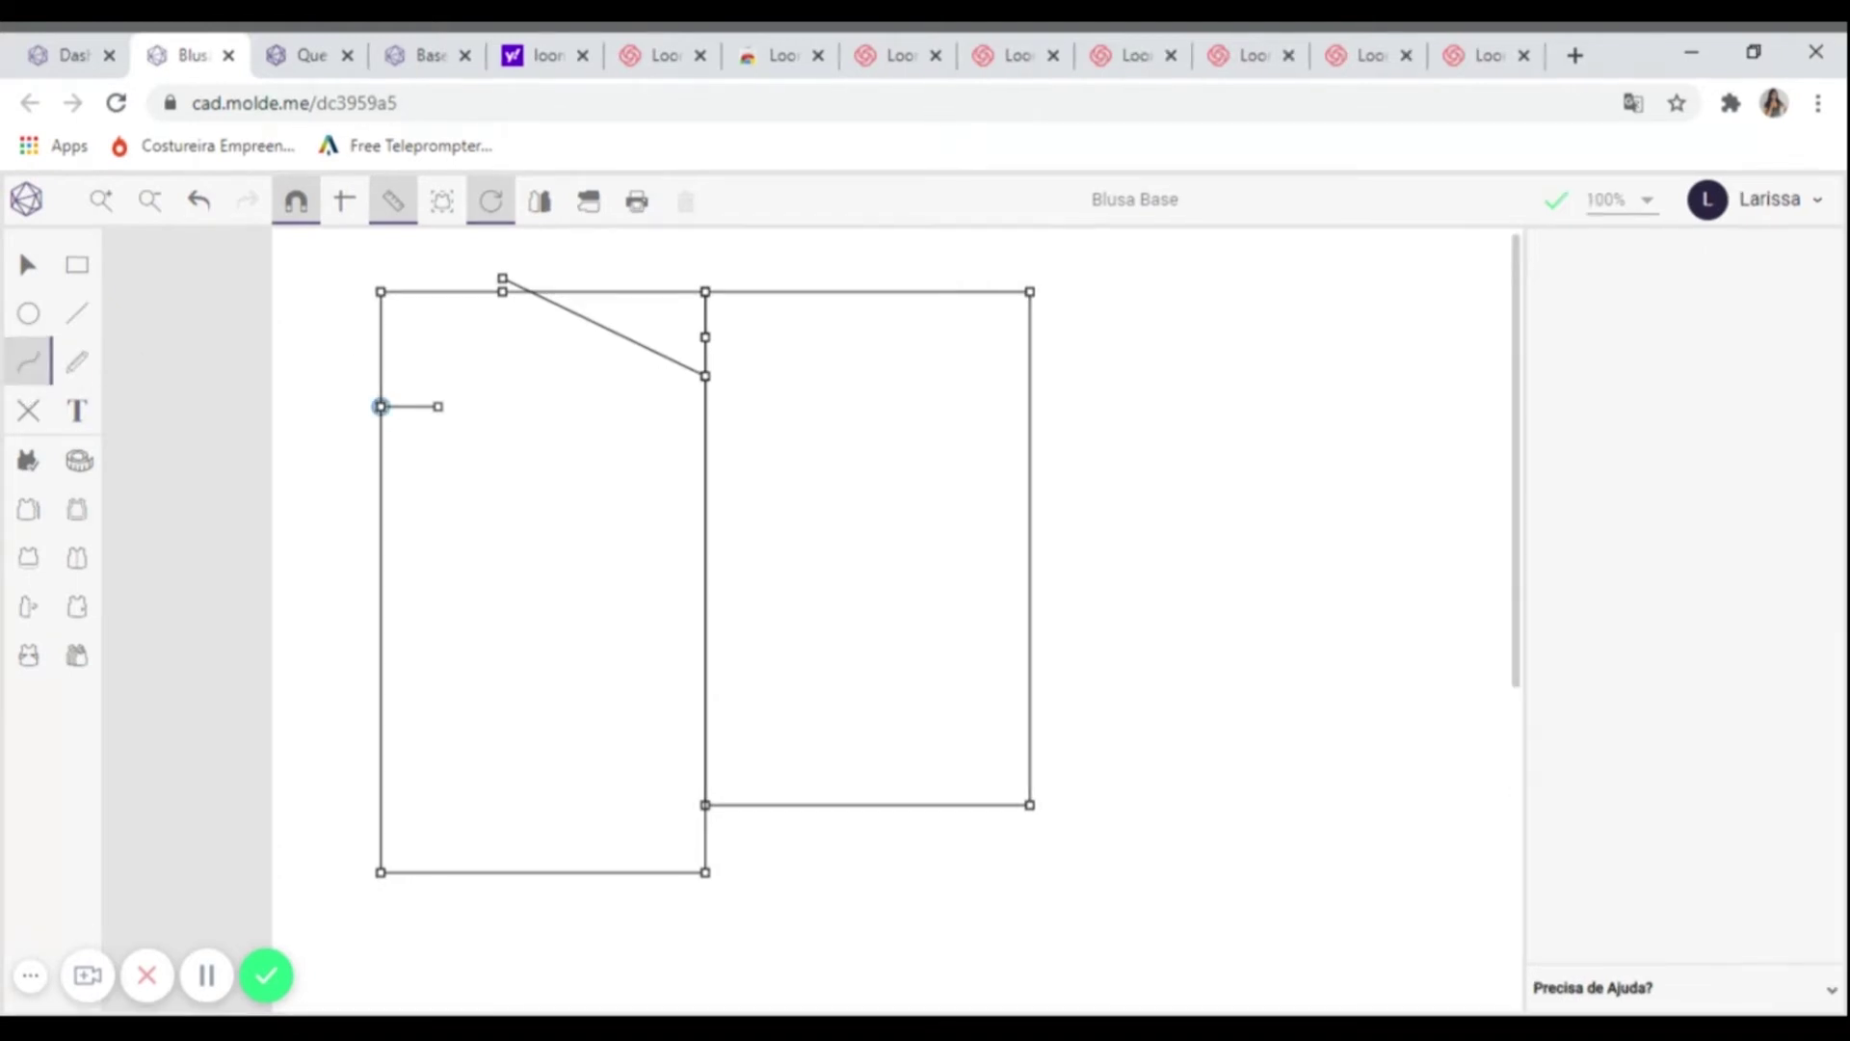
click(381, 405)
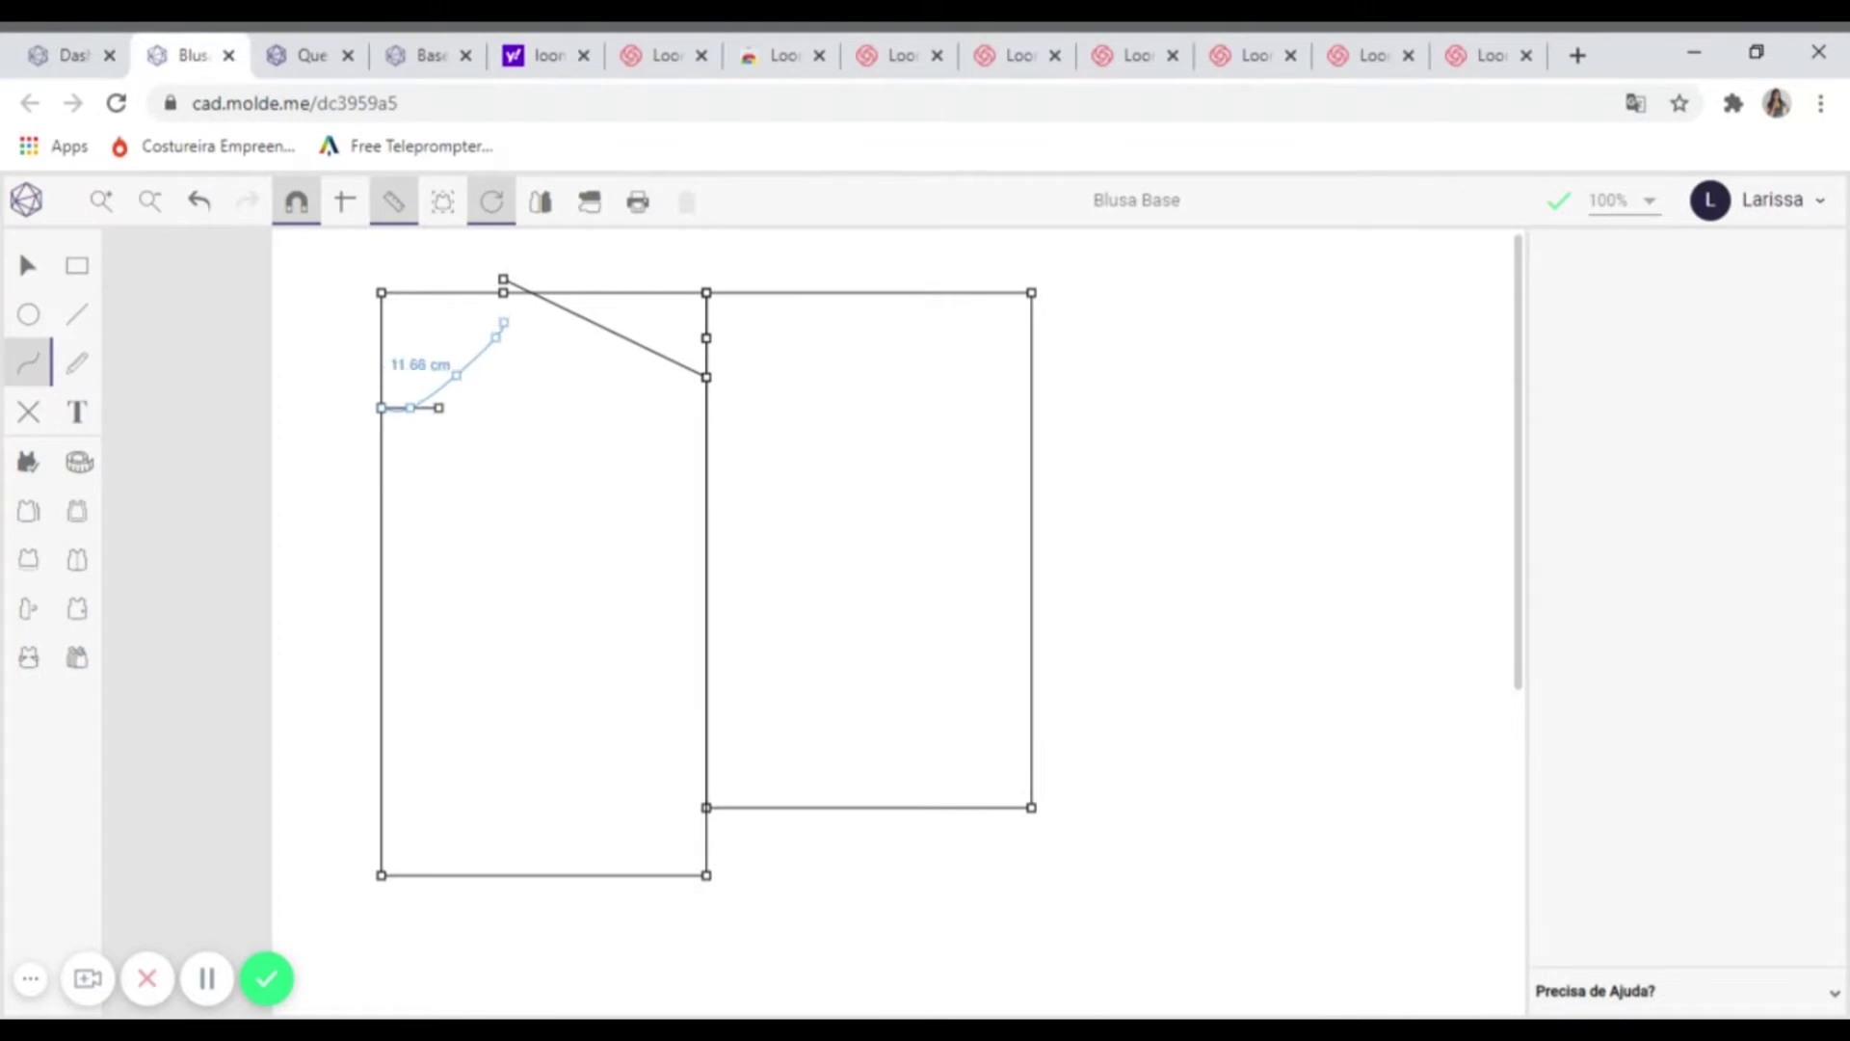
click(503, 291)
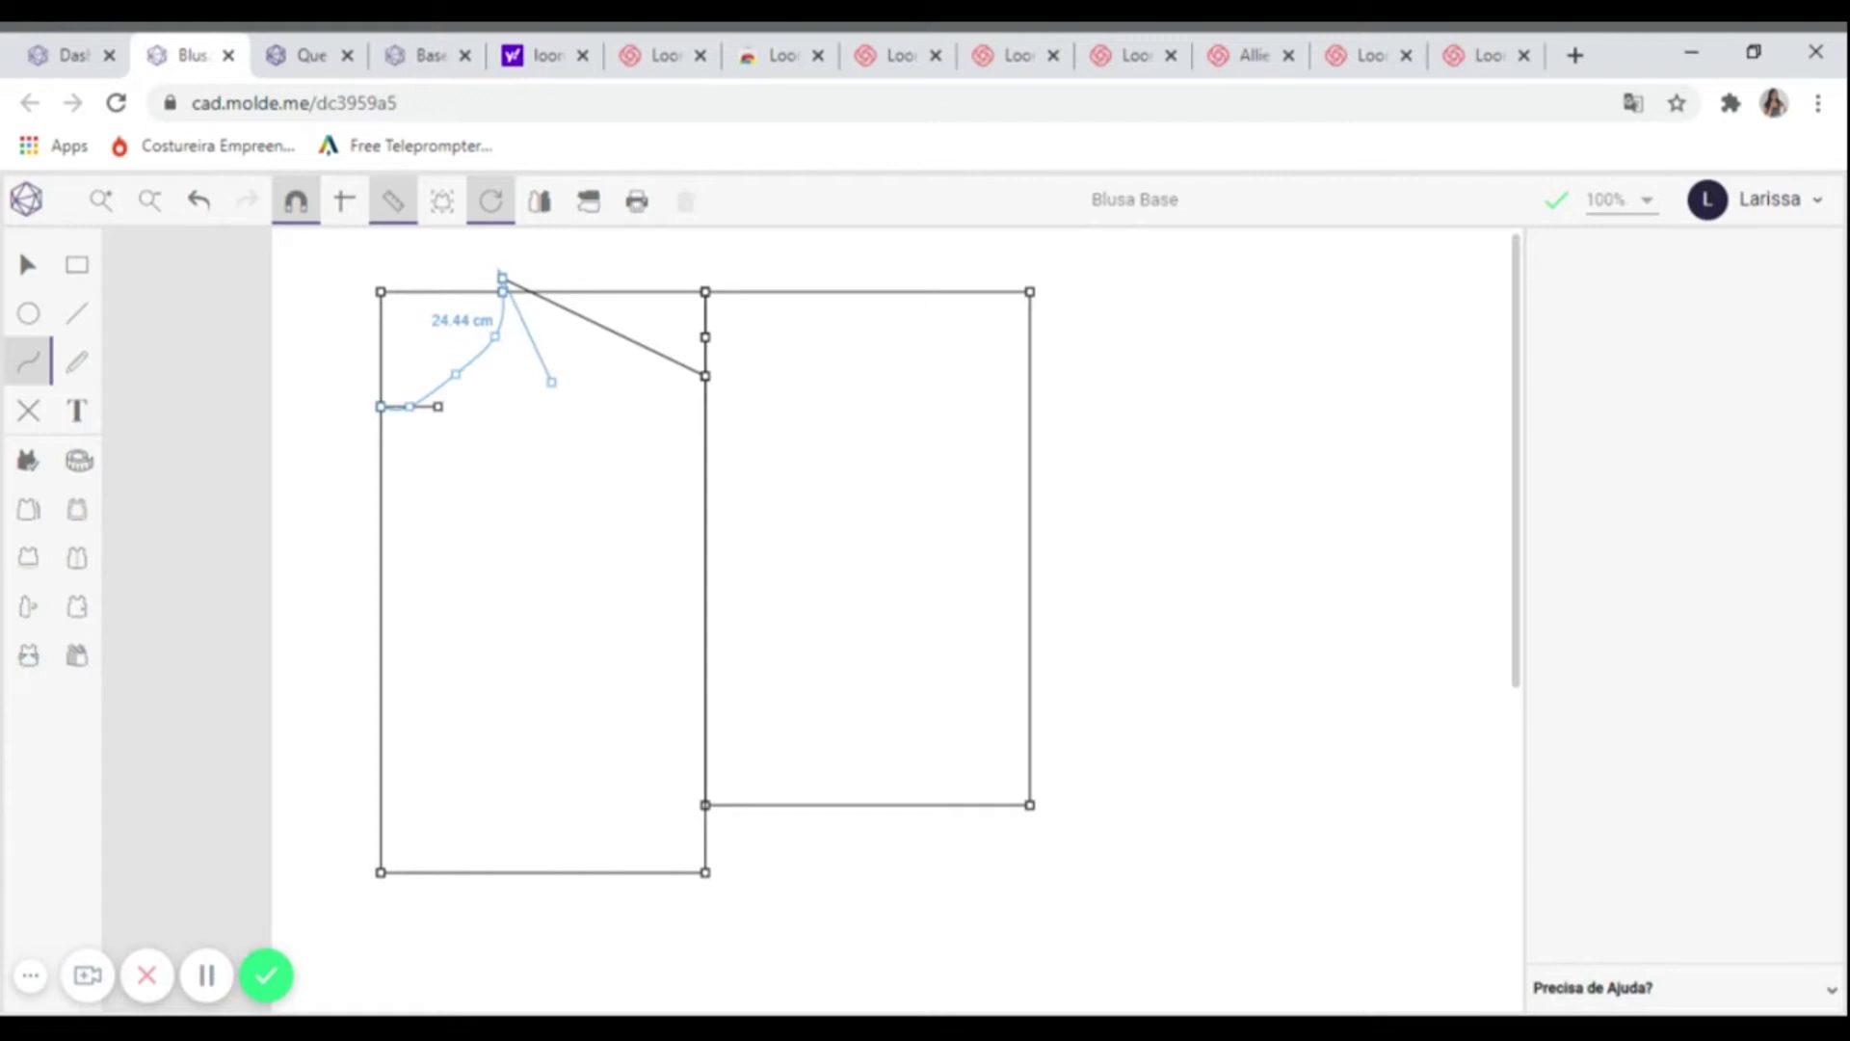
key(Escape)
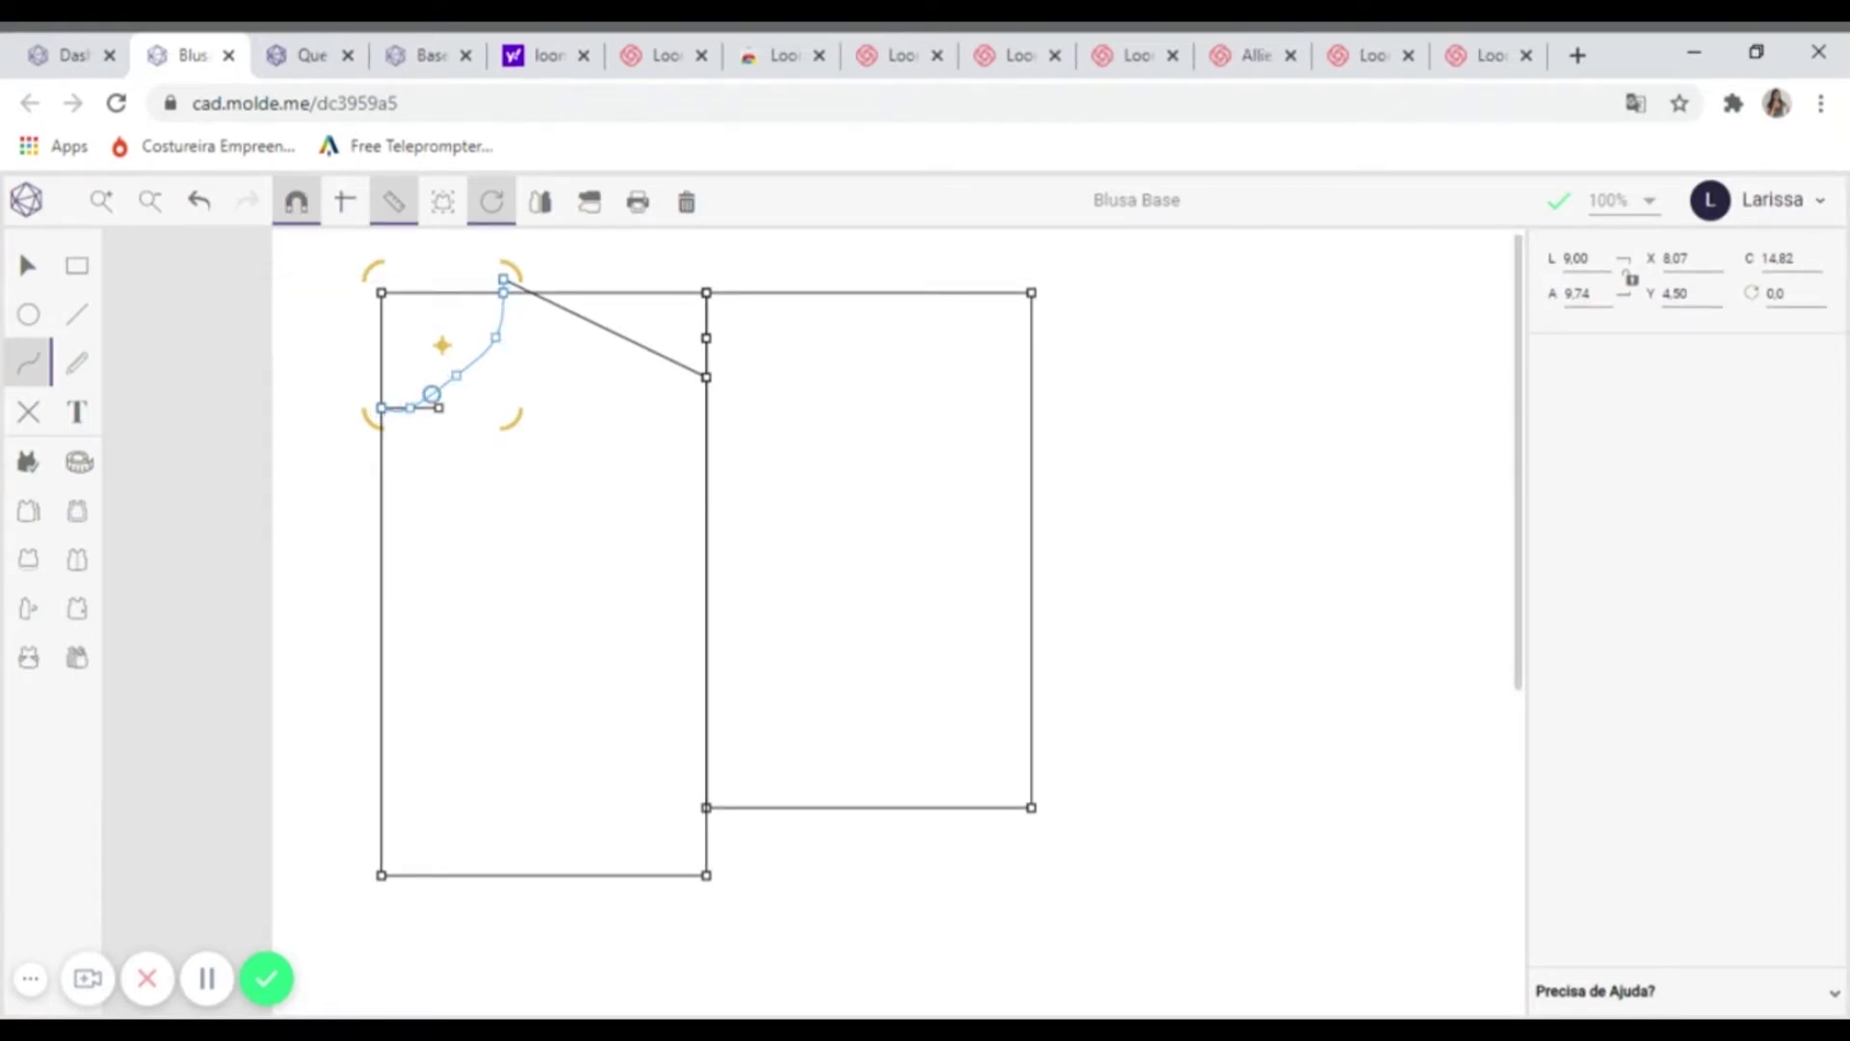
- Turn off snapping and move the neckline curve's lower intermediate points to round its lower part
click(294, 220)
key(ctrl+z)
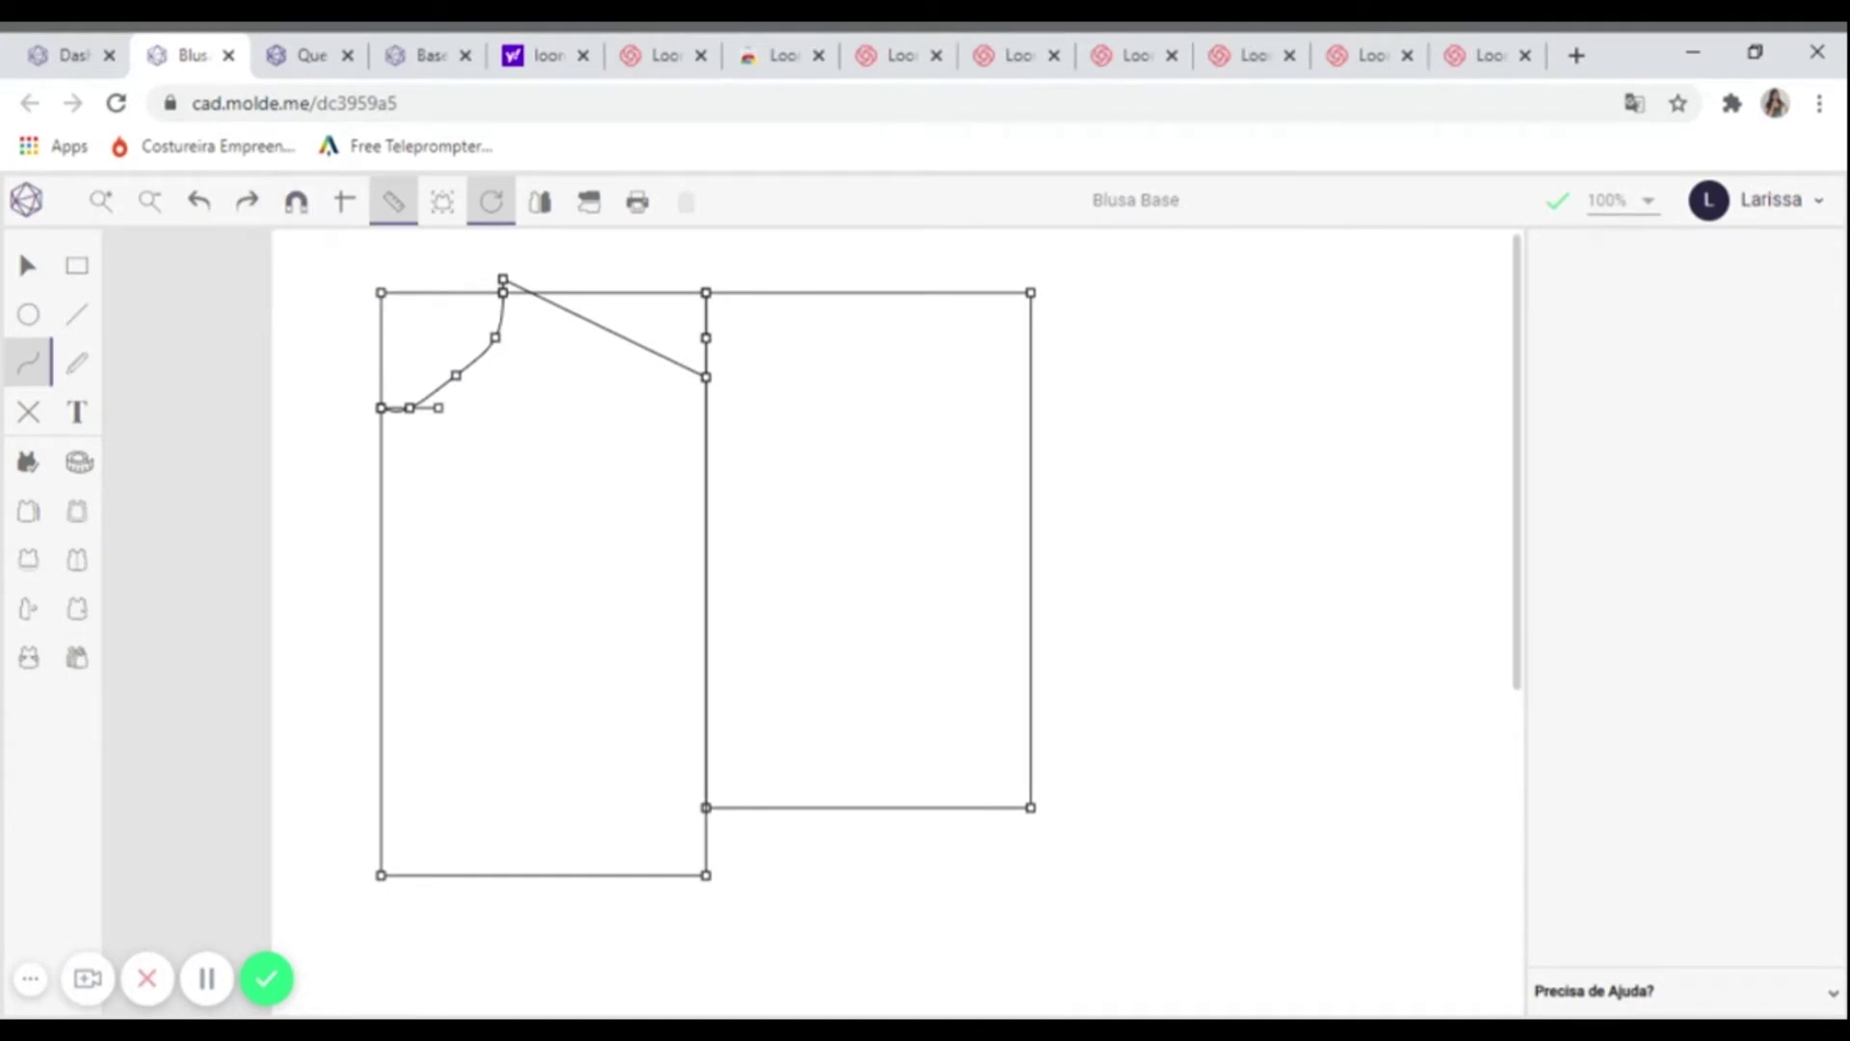
key(v)
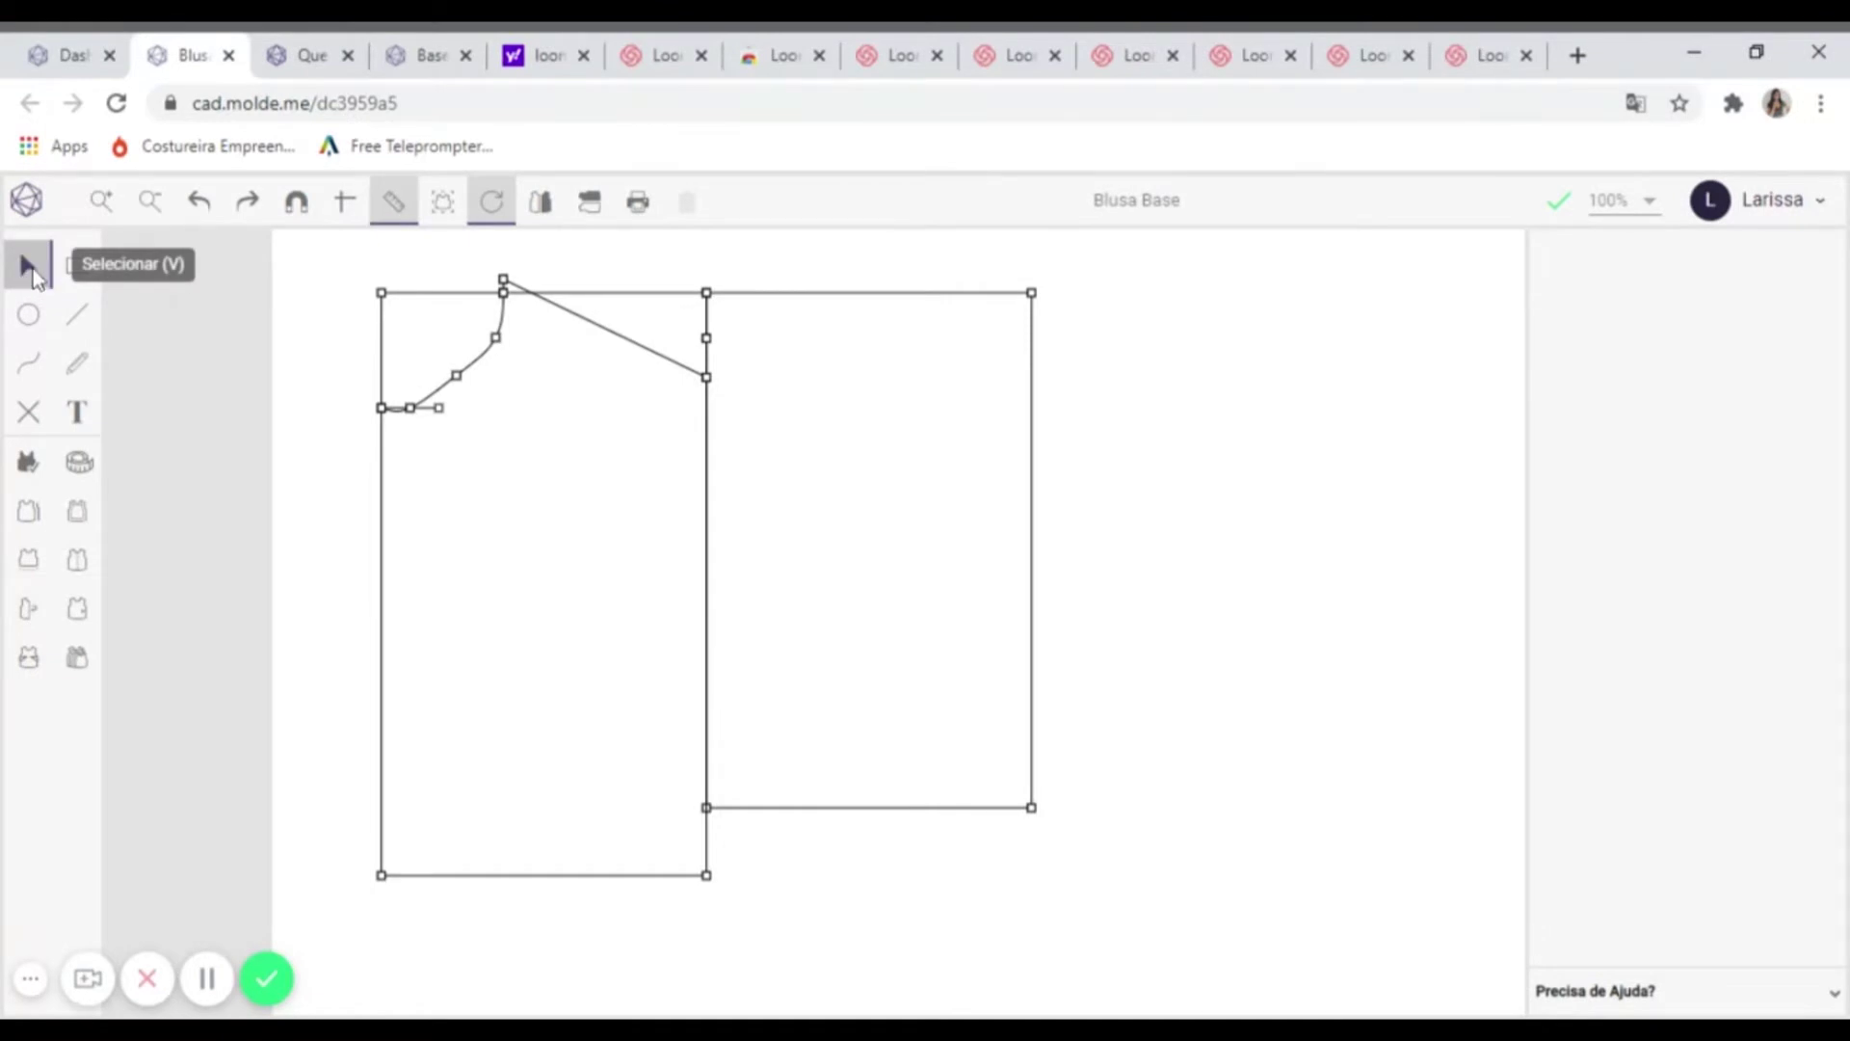
click(433, 390)
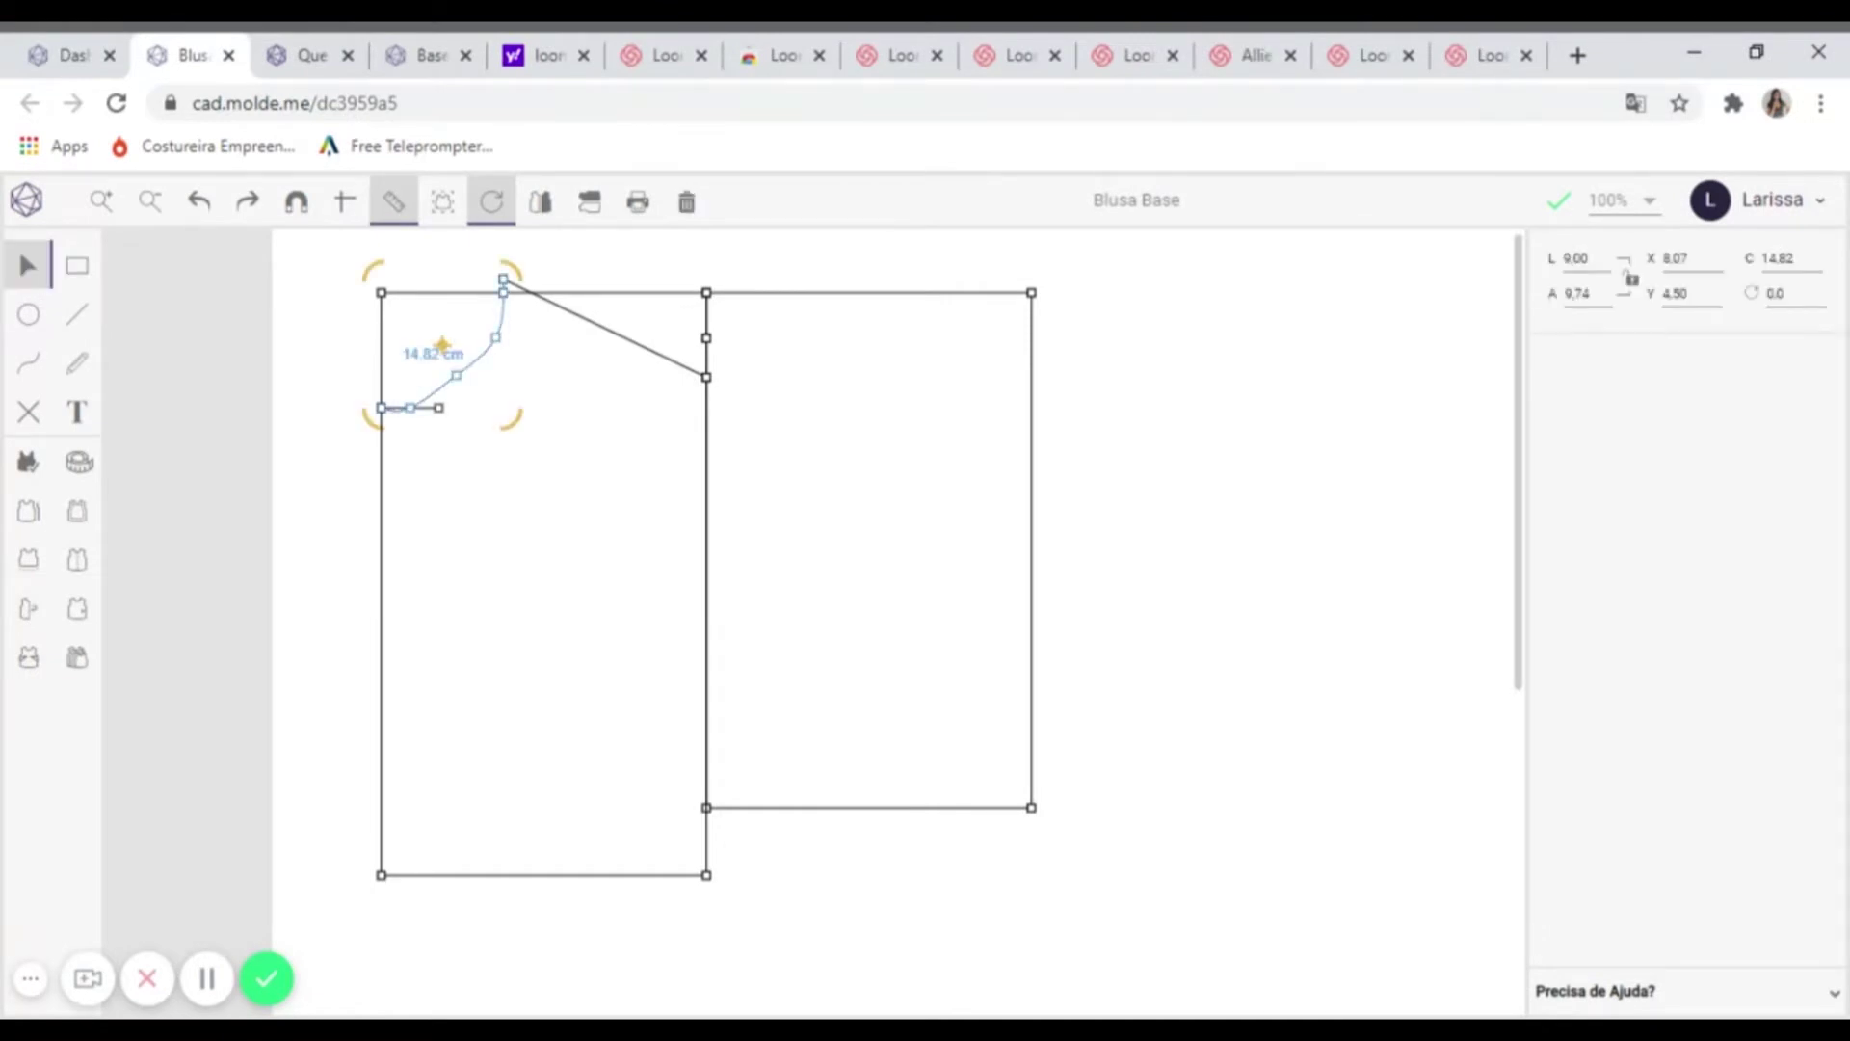
drag(413, 407, 472, 373)
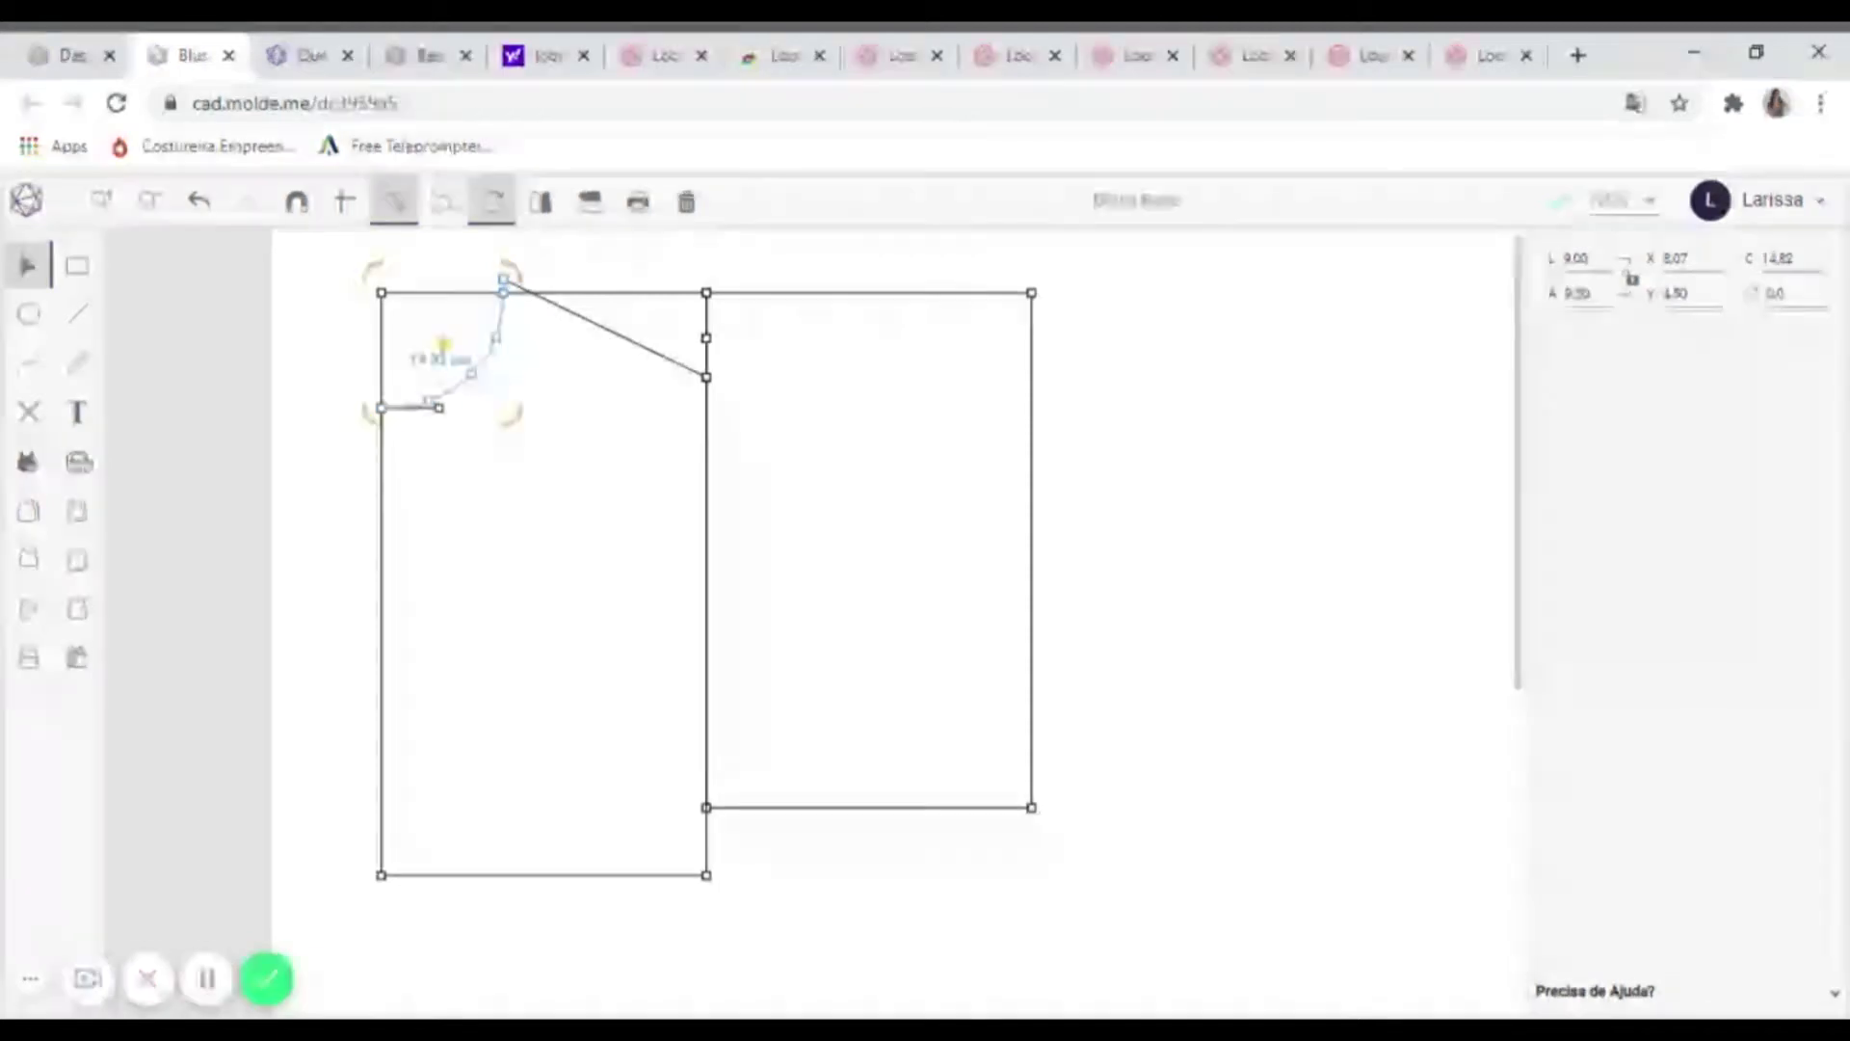
- Refine the neckline curve's three intermediate points into a smooth, even arc and deselect it
scroll(551, 333, up, 4)
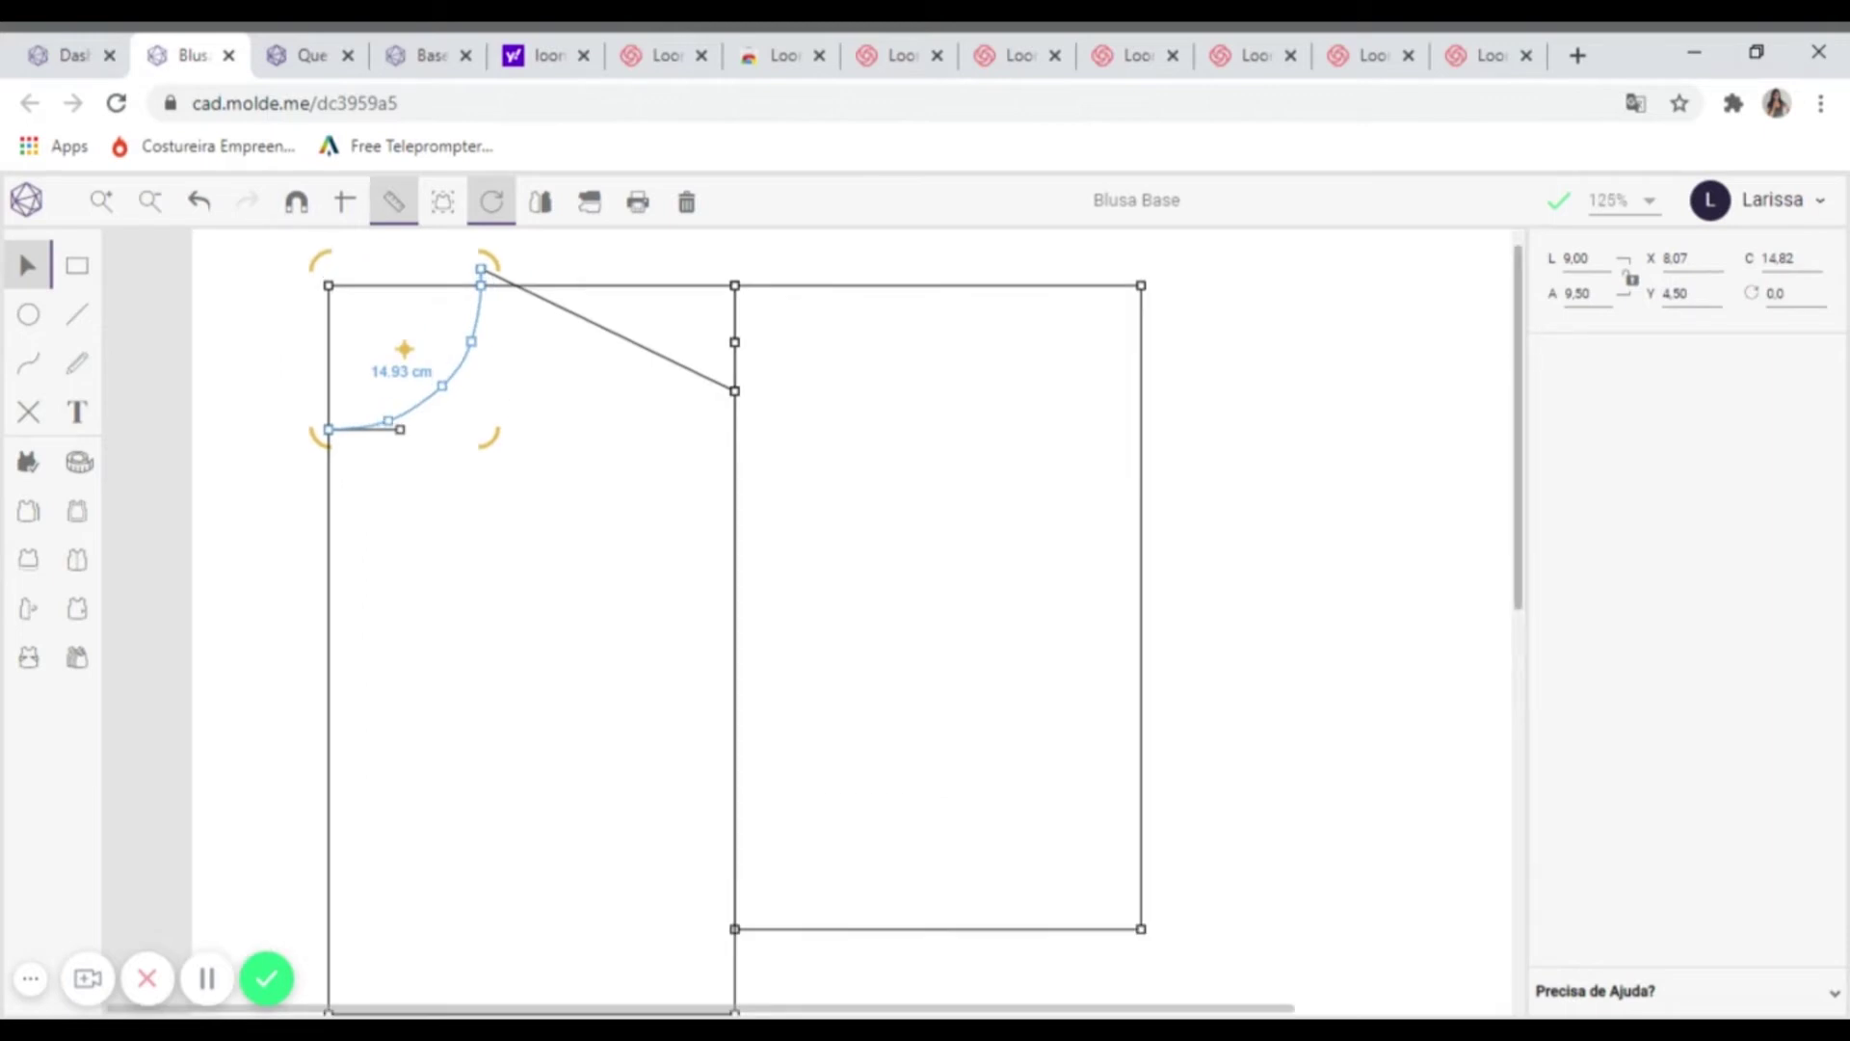
drag(375, 331, 387, 435)
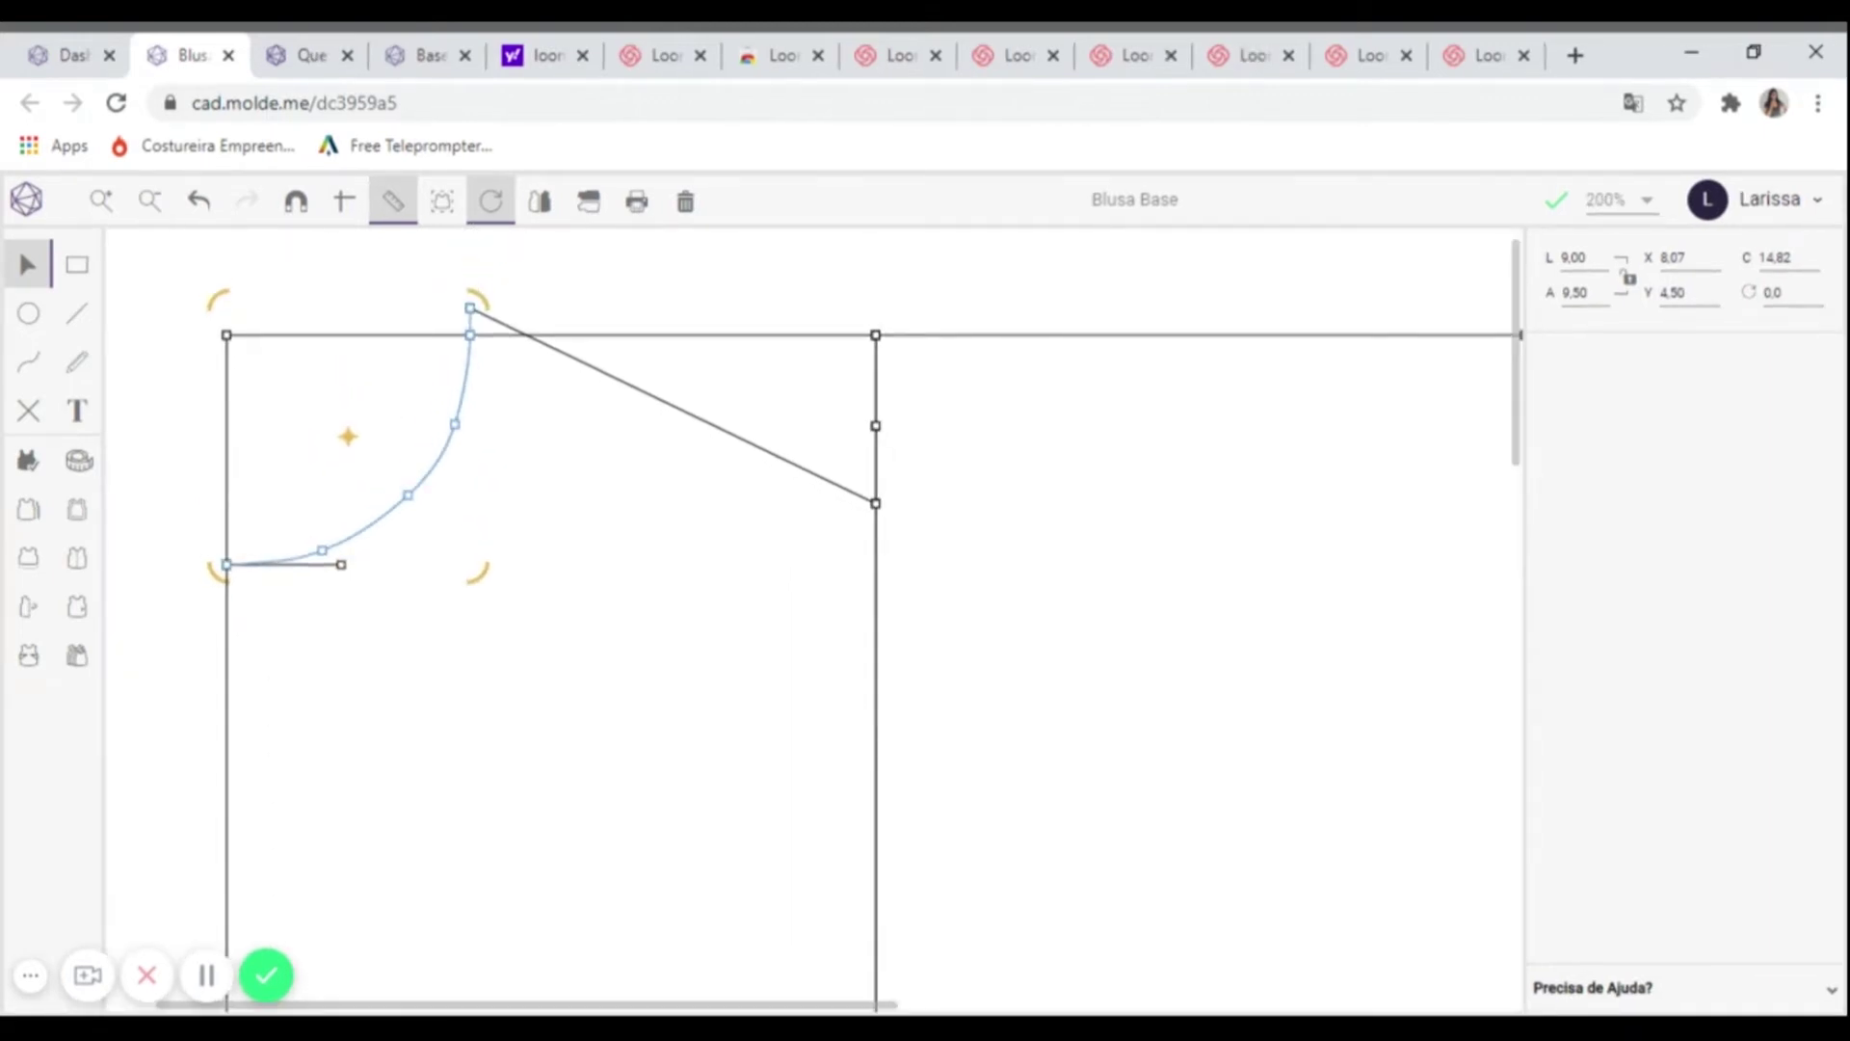
drag(321, 550, 308, 552)
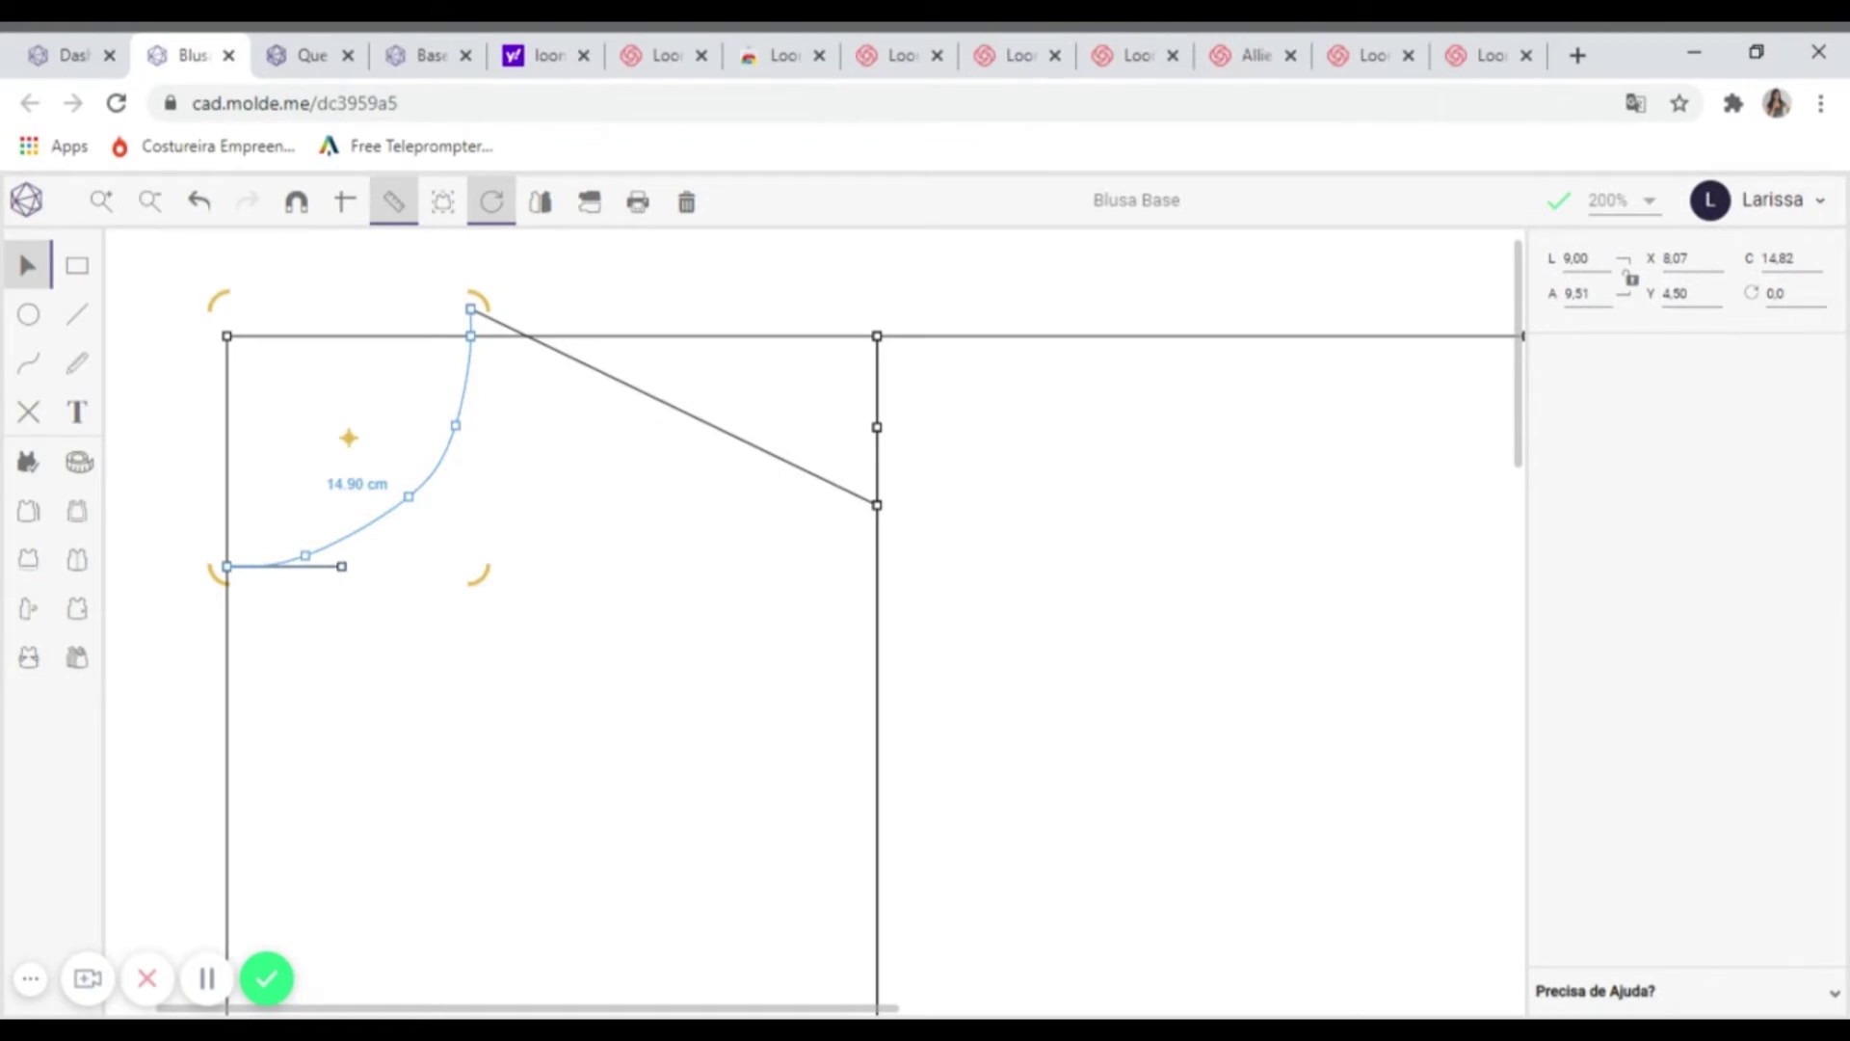
drag(408, 497, 379, 517)
drag(456, 425, 444, 434)
key(Escape)
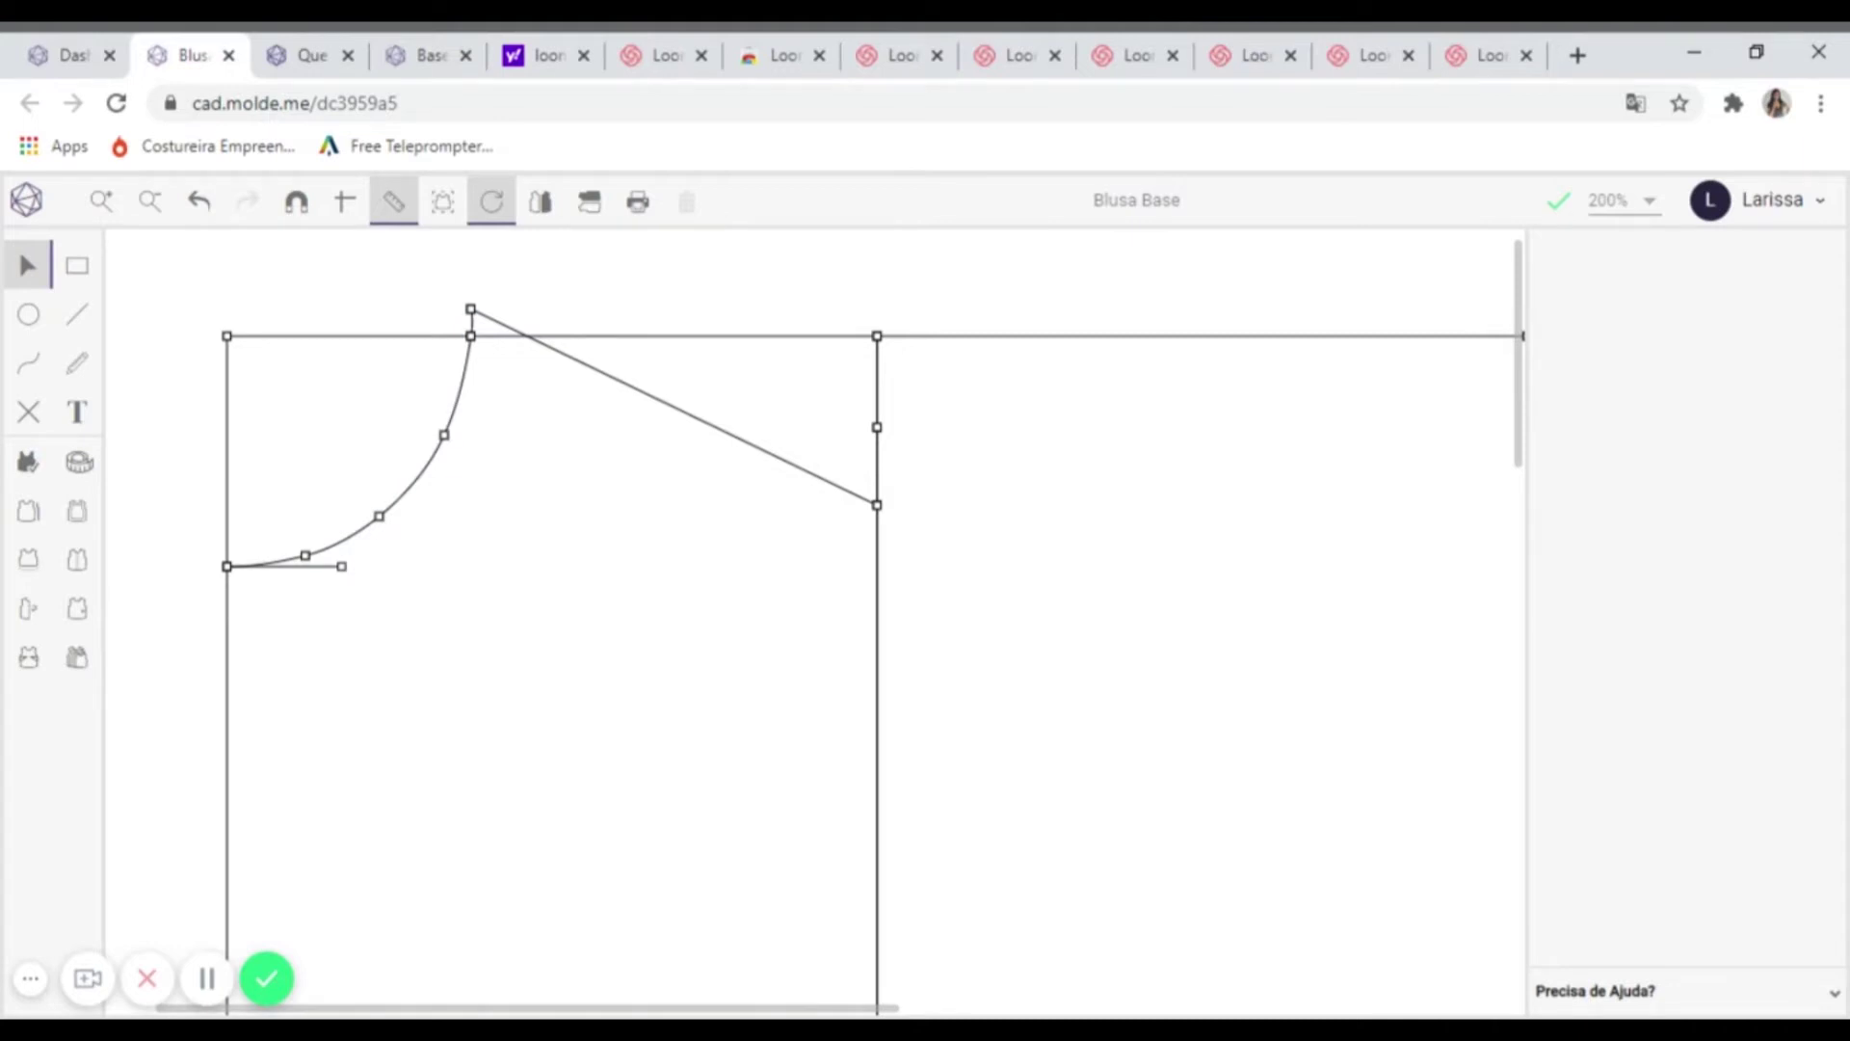
- Mark a point on the shoulder line, 3,36 cm along it from its upper neckline end
scroll(815, 622, down, 1)
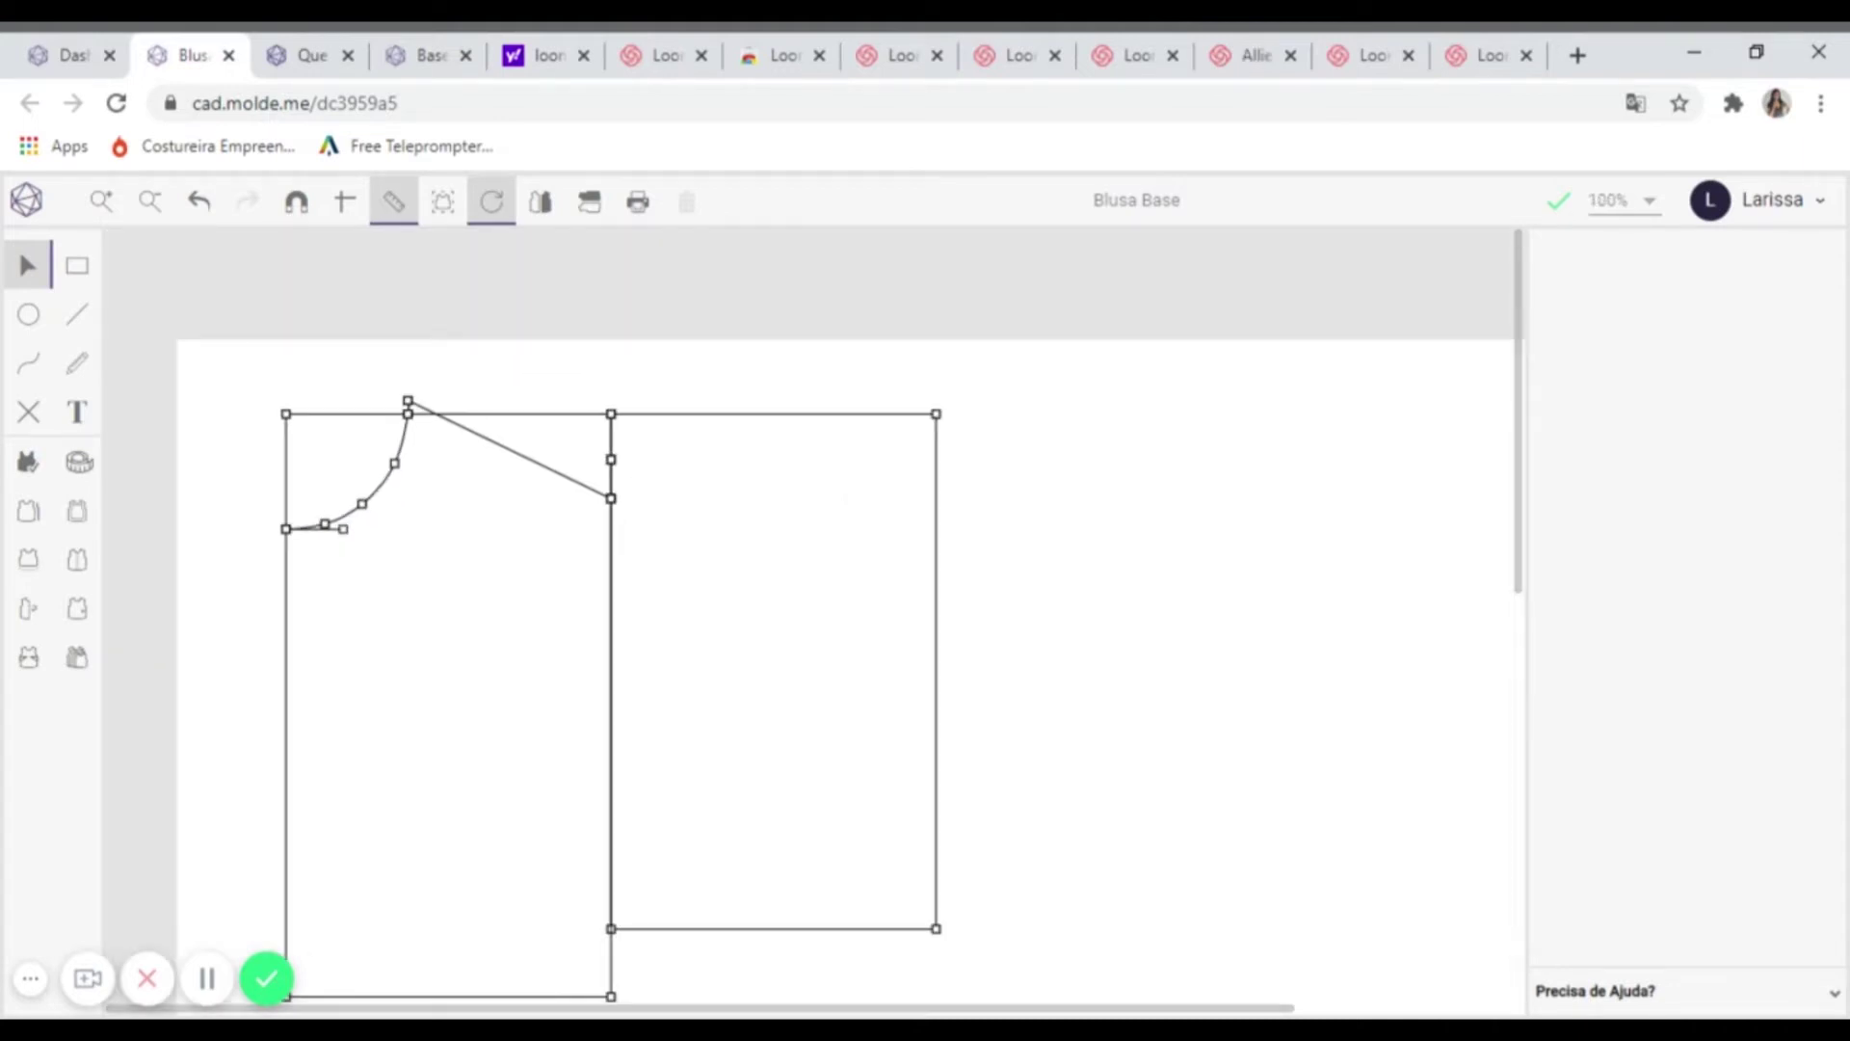
scroll(565, 613, up, 1)
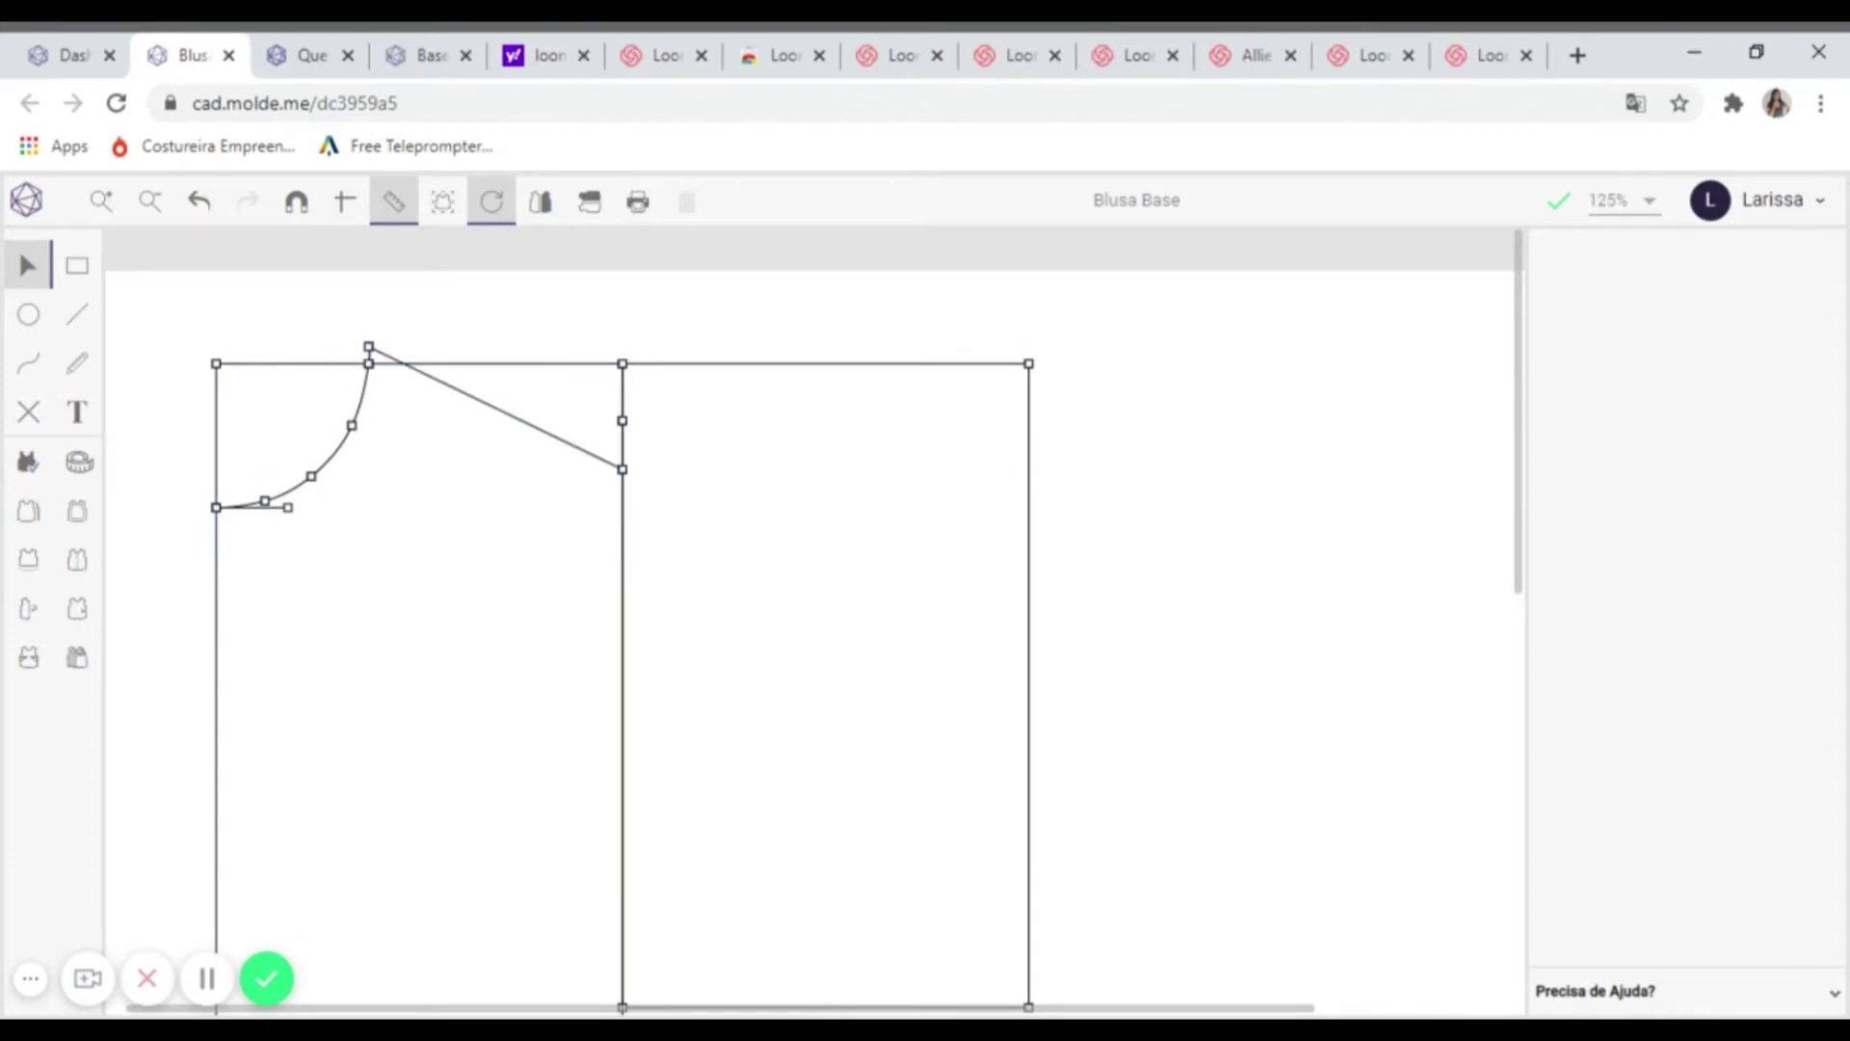
click(28, 410)
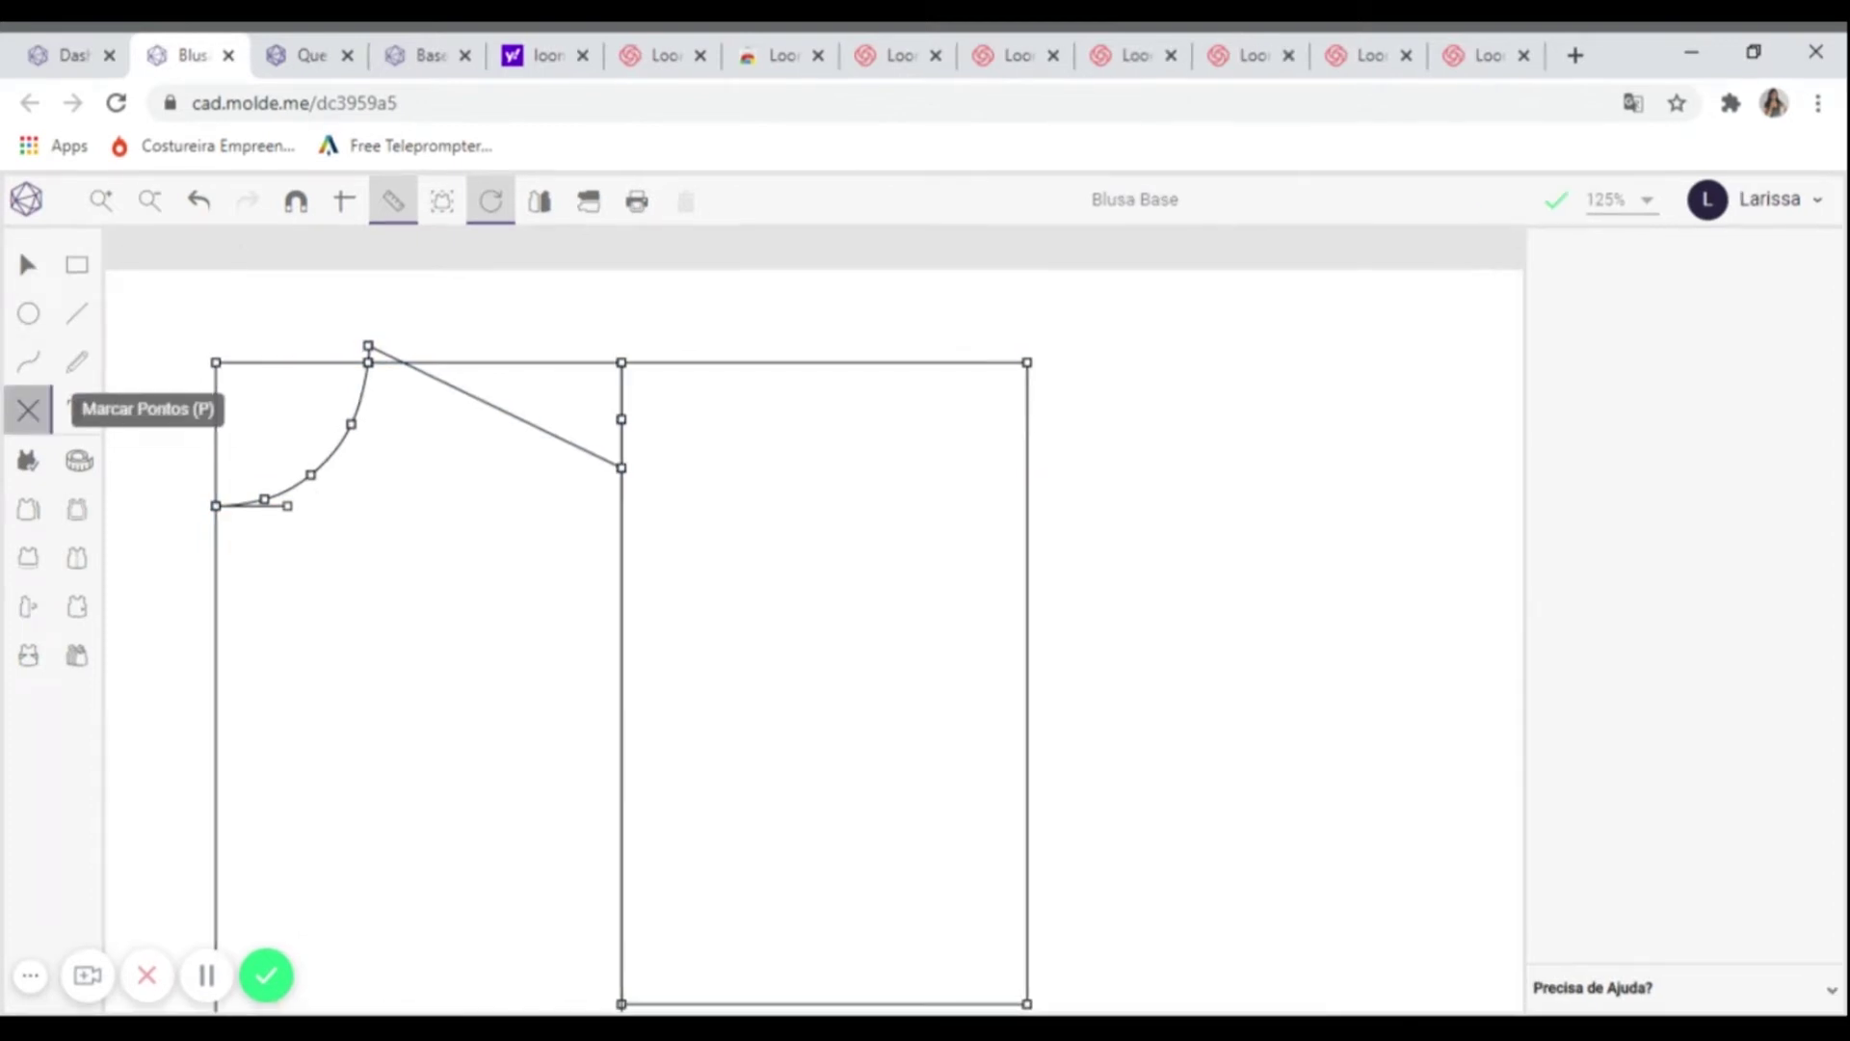
click(369, 346)
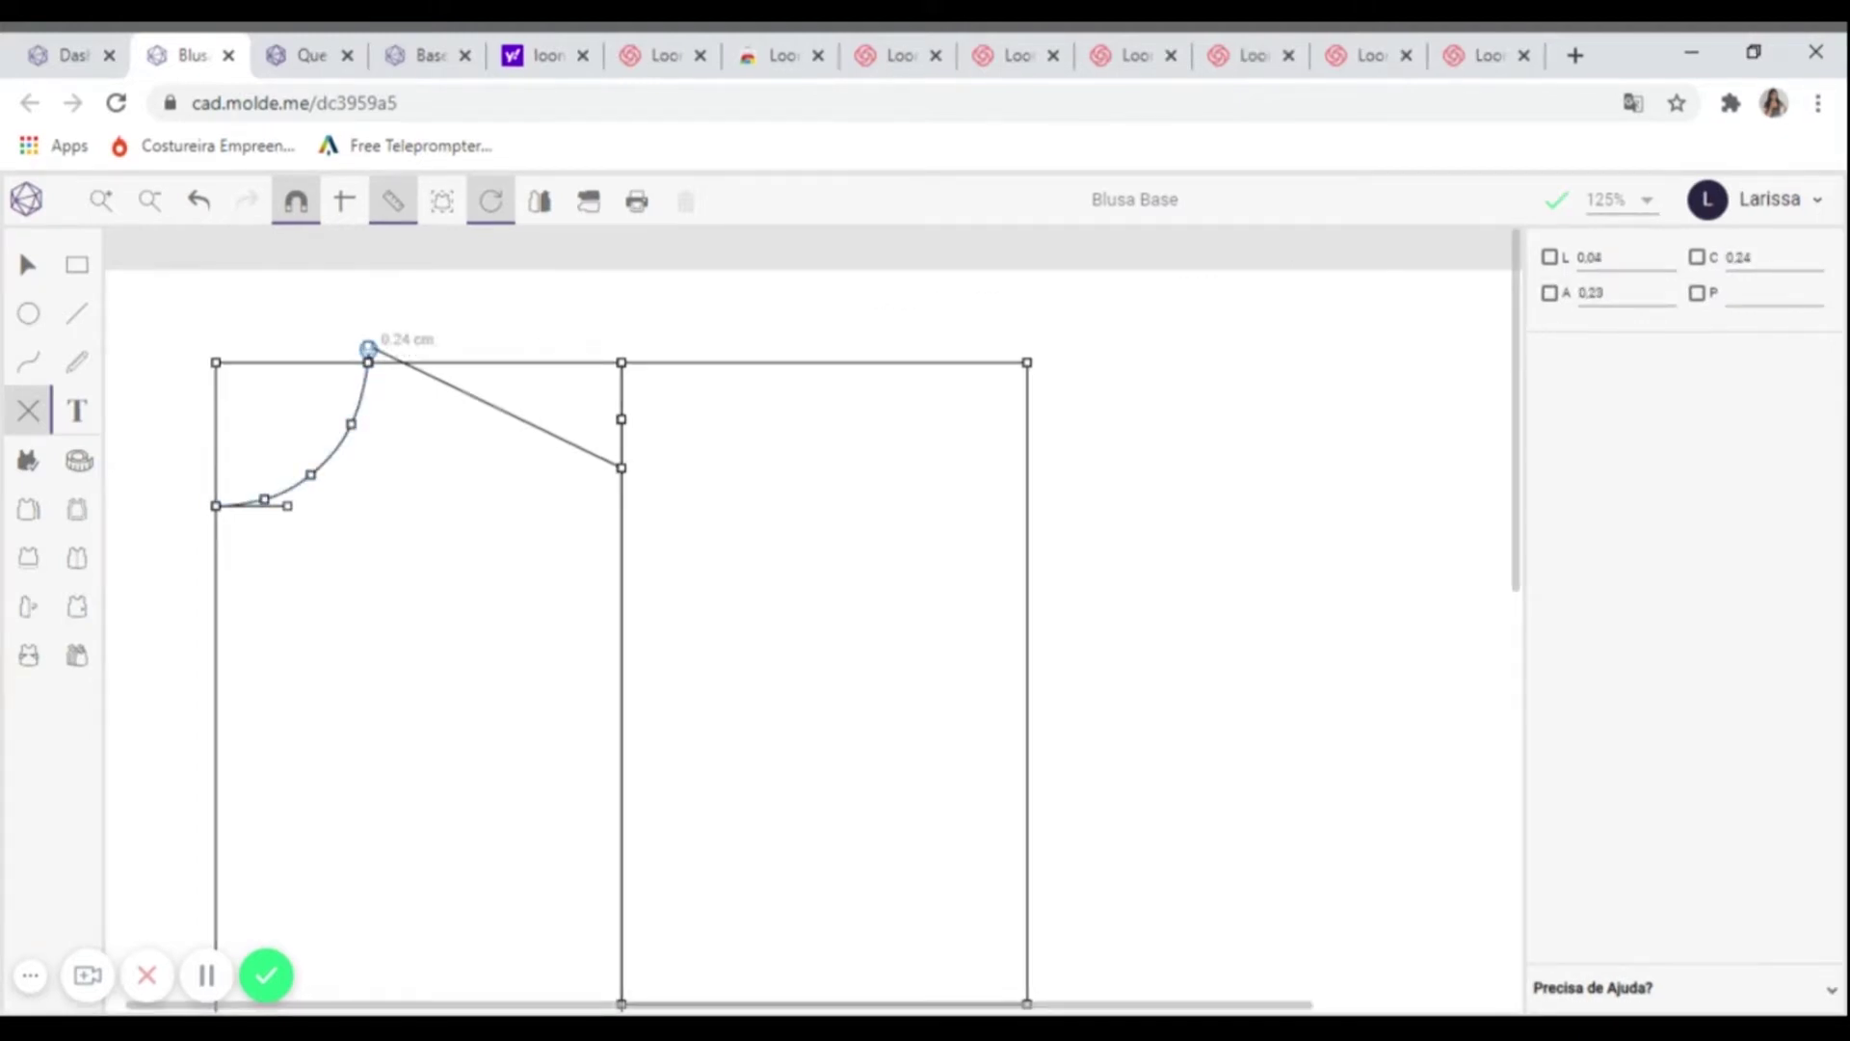
click(1745, 258)
text(3,6)
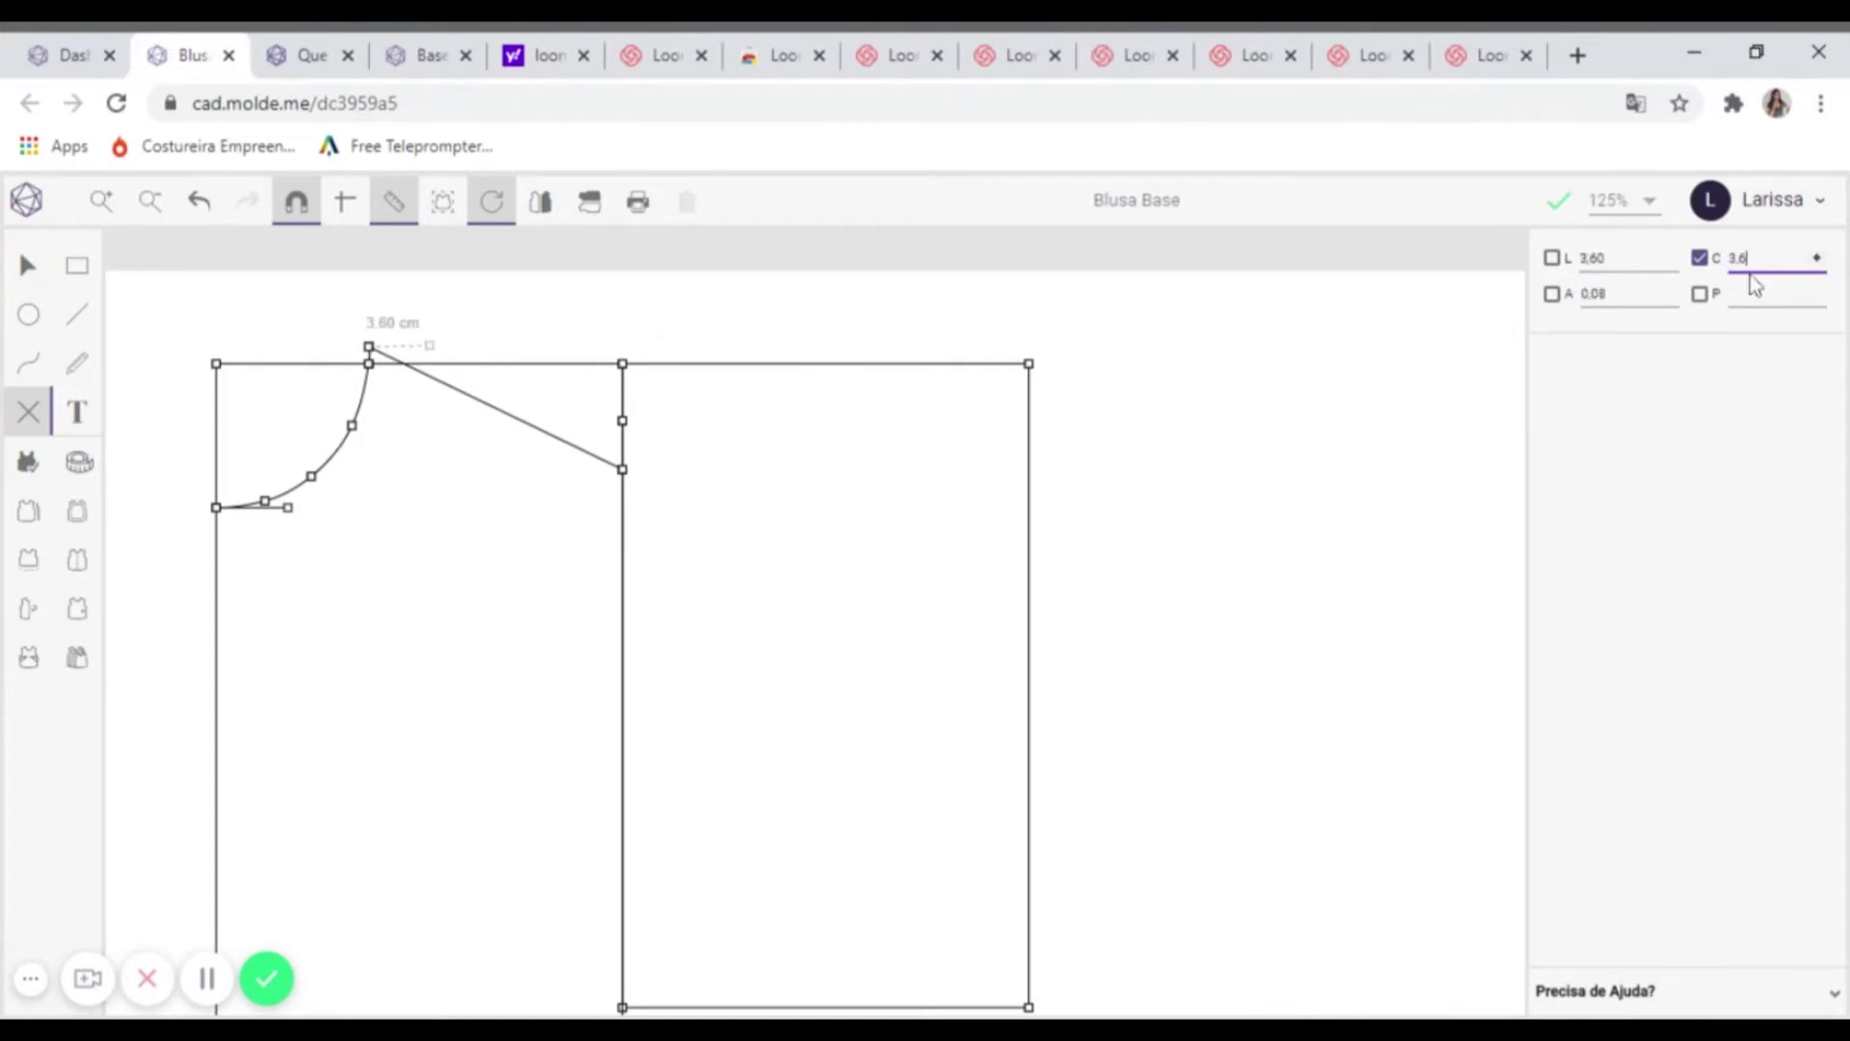
key(BackSpace)
text(,36)
click(487, 402)
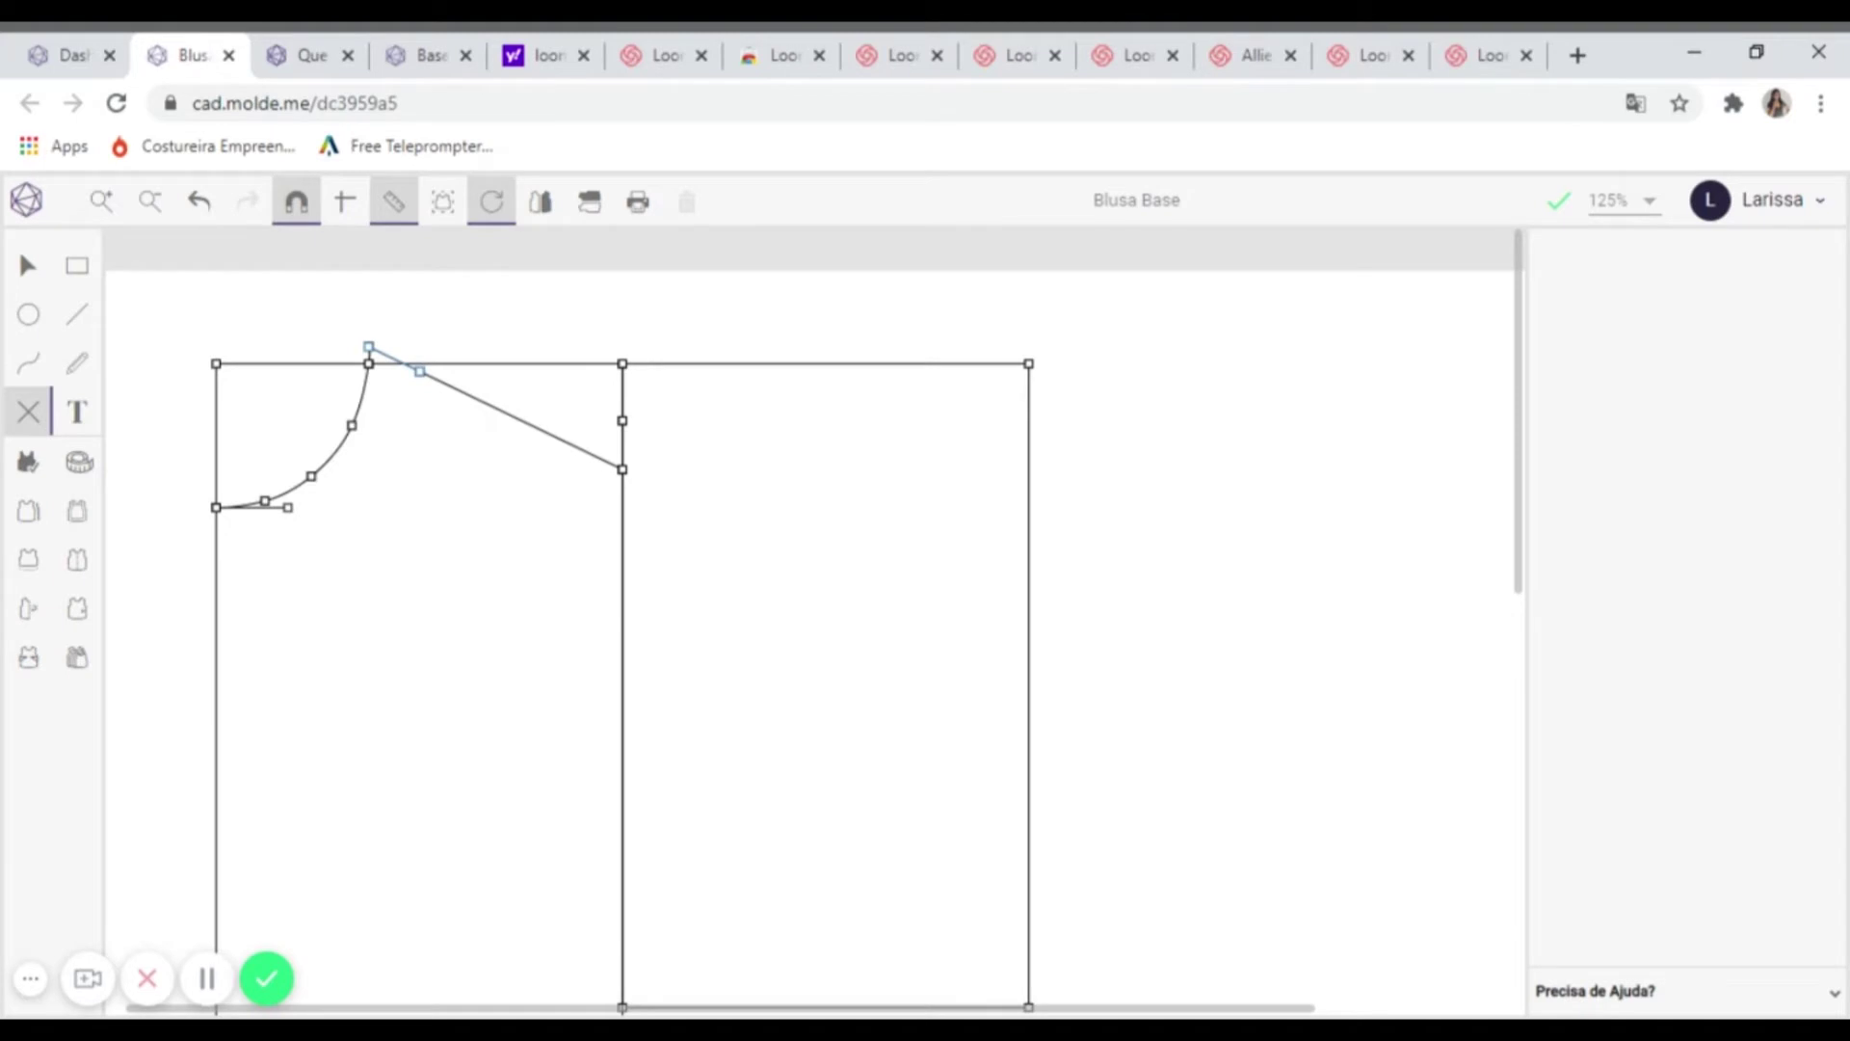
- Mark a point on the shoulder line, 14,88 cm along it from its upper neckline end
scroll(534, 445, up, 1)
text(14,88)
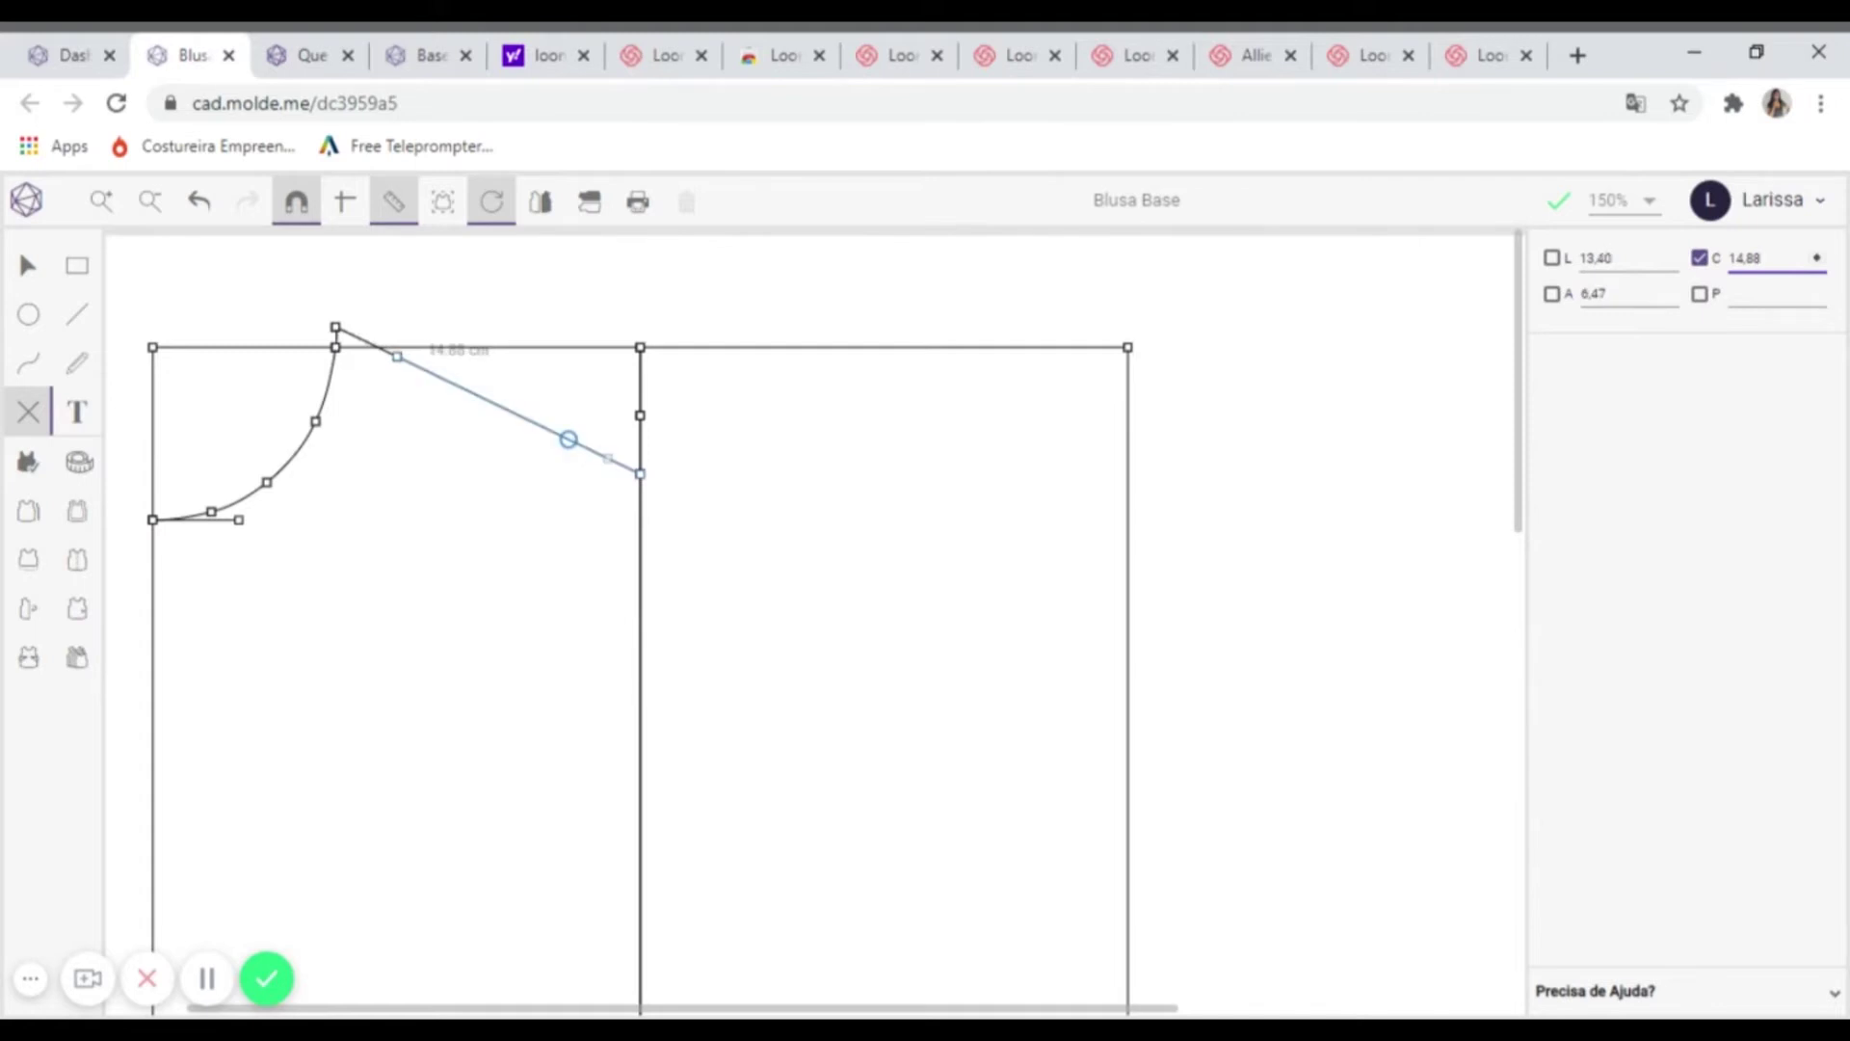
click(569, 440)
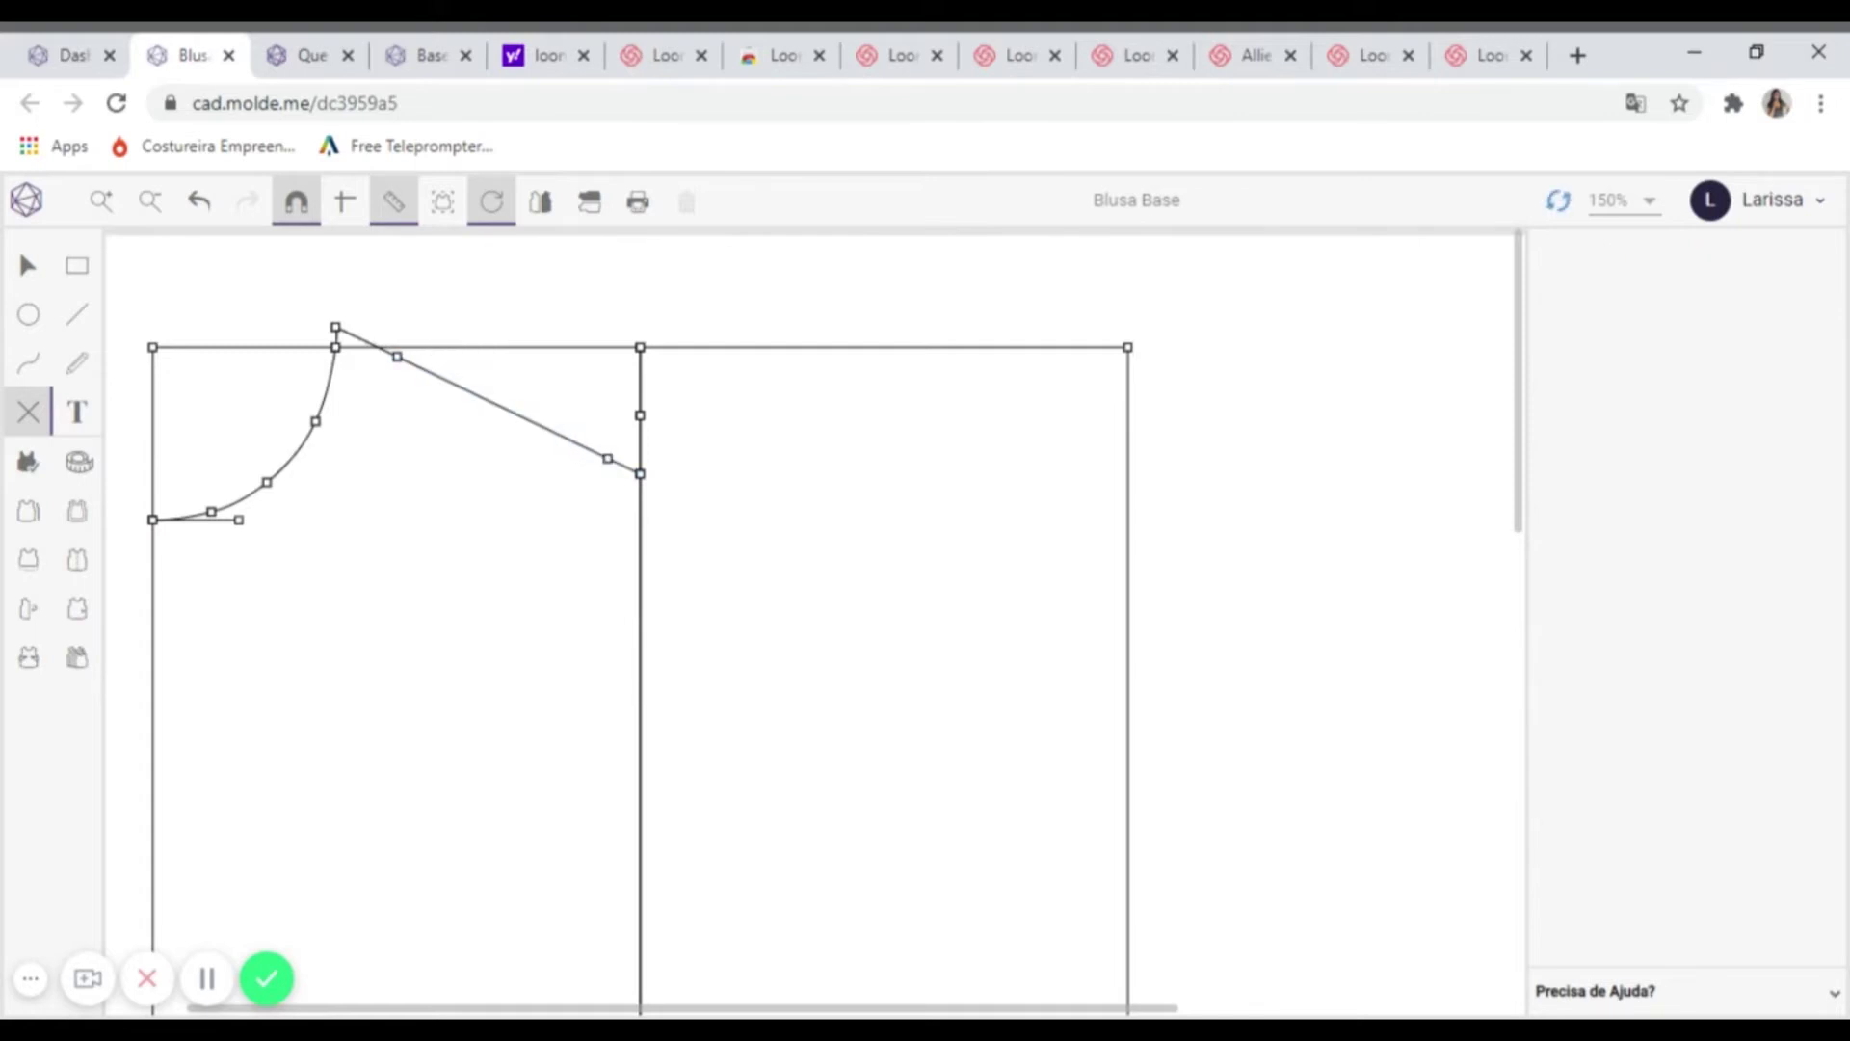
- Mark another point on the shoulder line, 12 cm along it from its upper neckline end
click(81, 465)
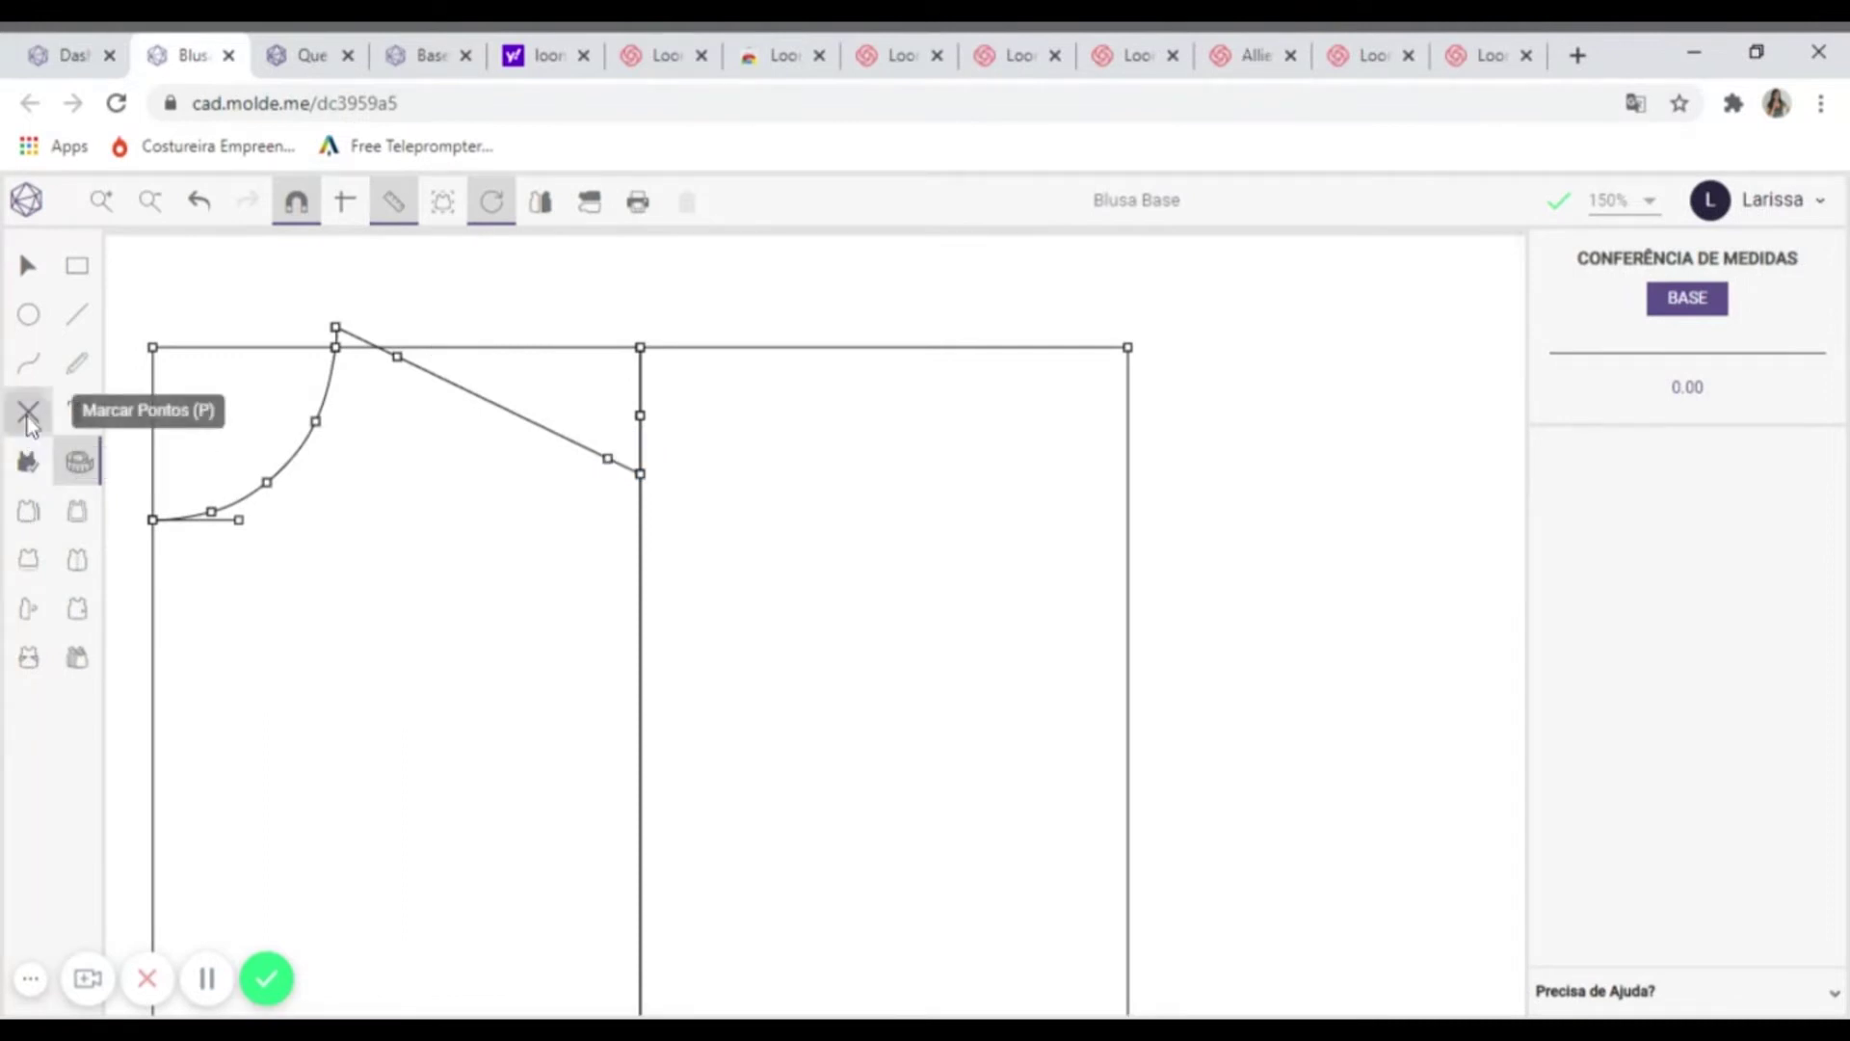
click(28, 411)
click(335, 326)
text(12)
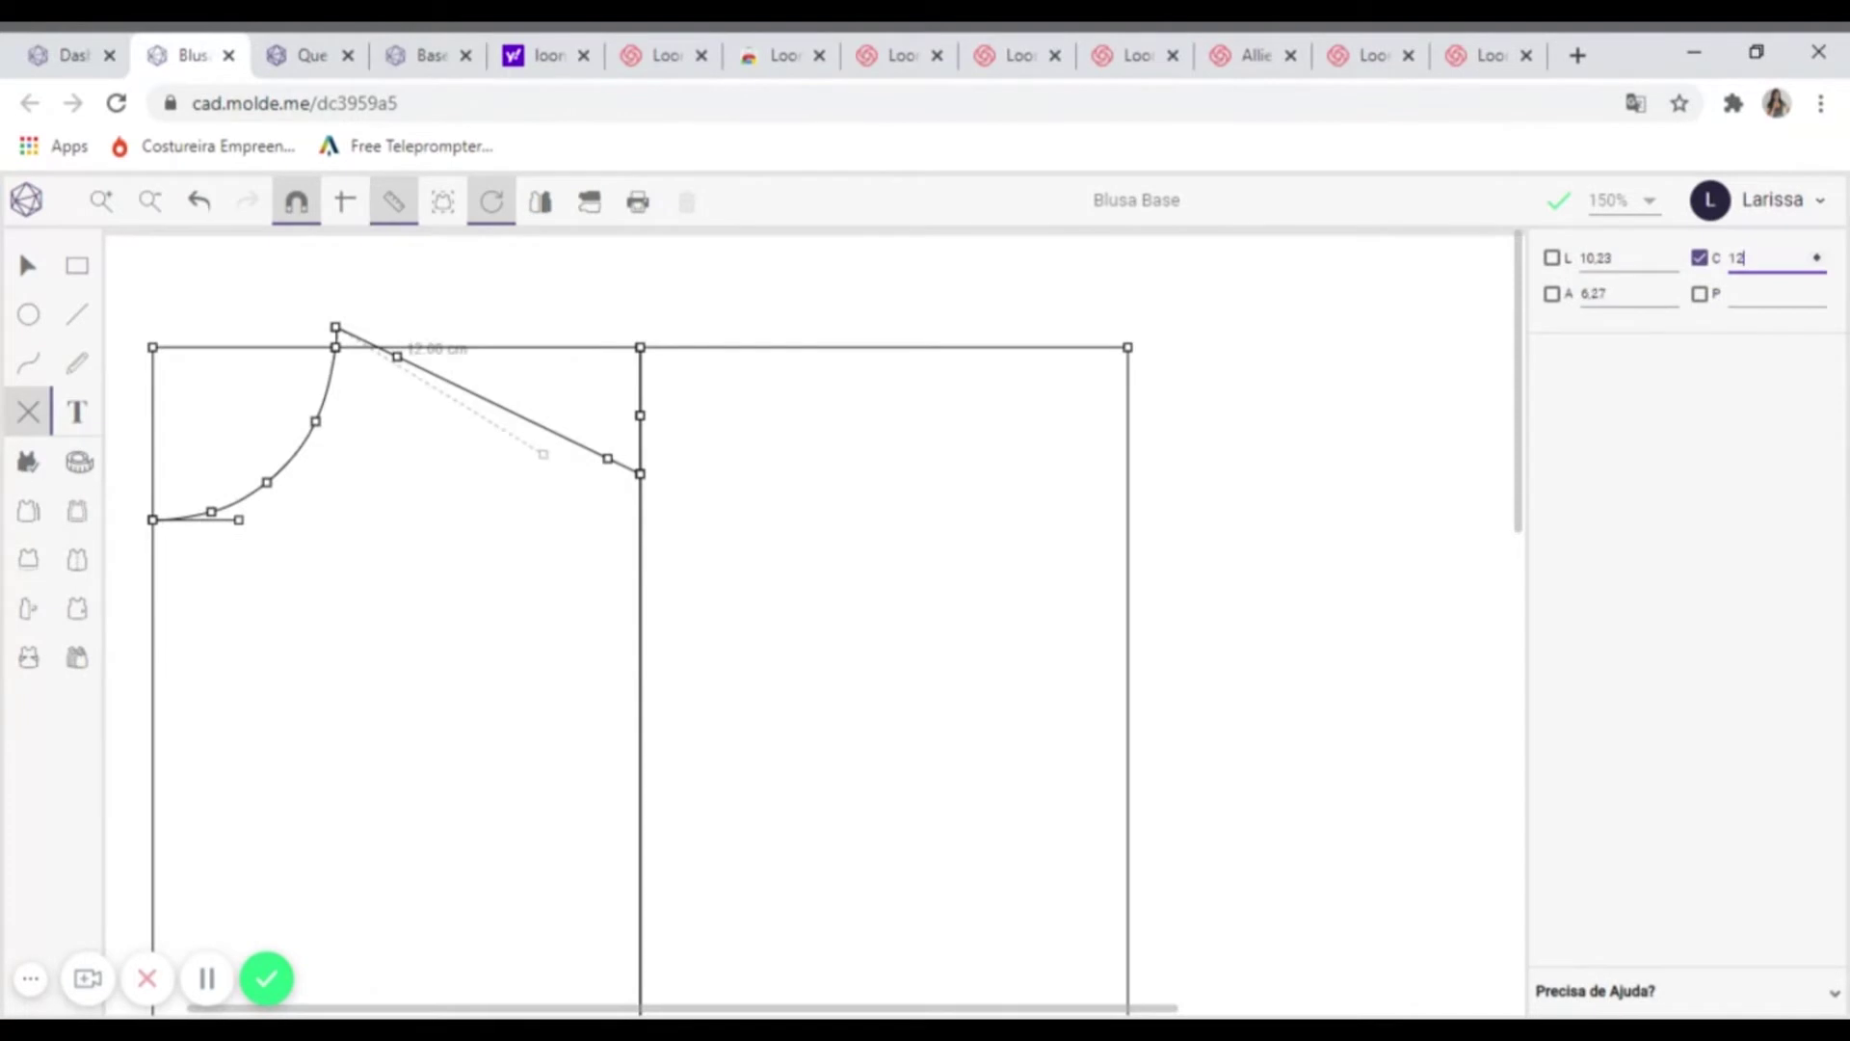
click(554, 431)
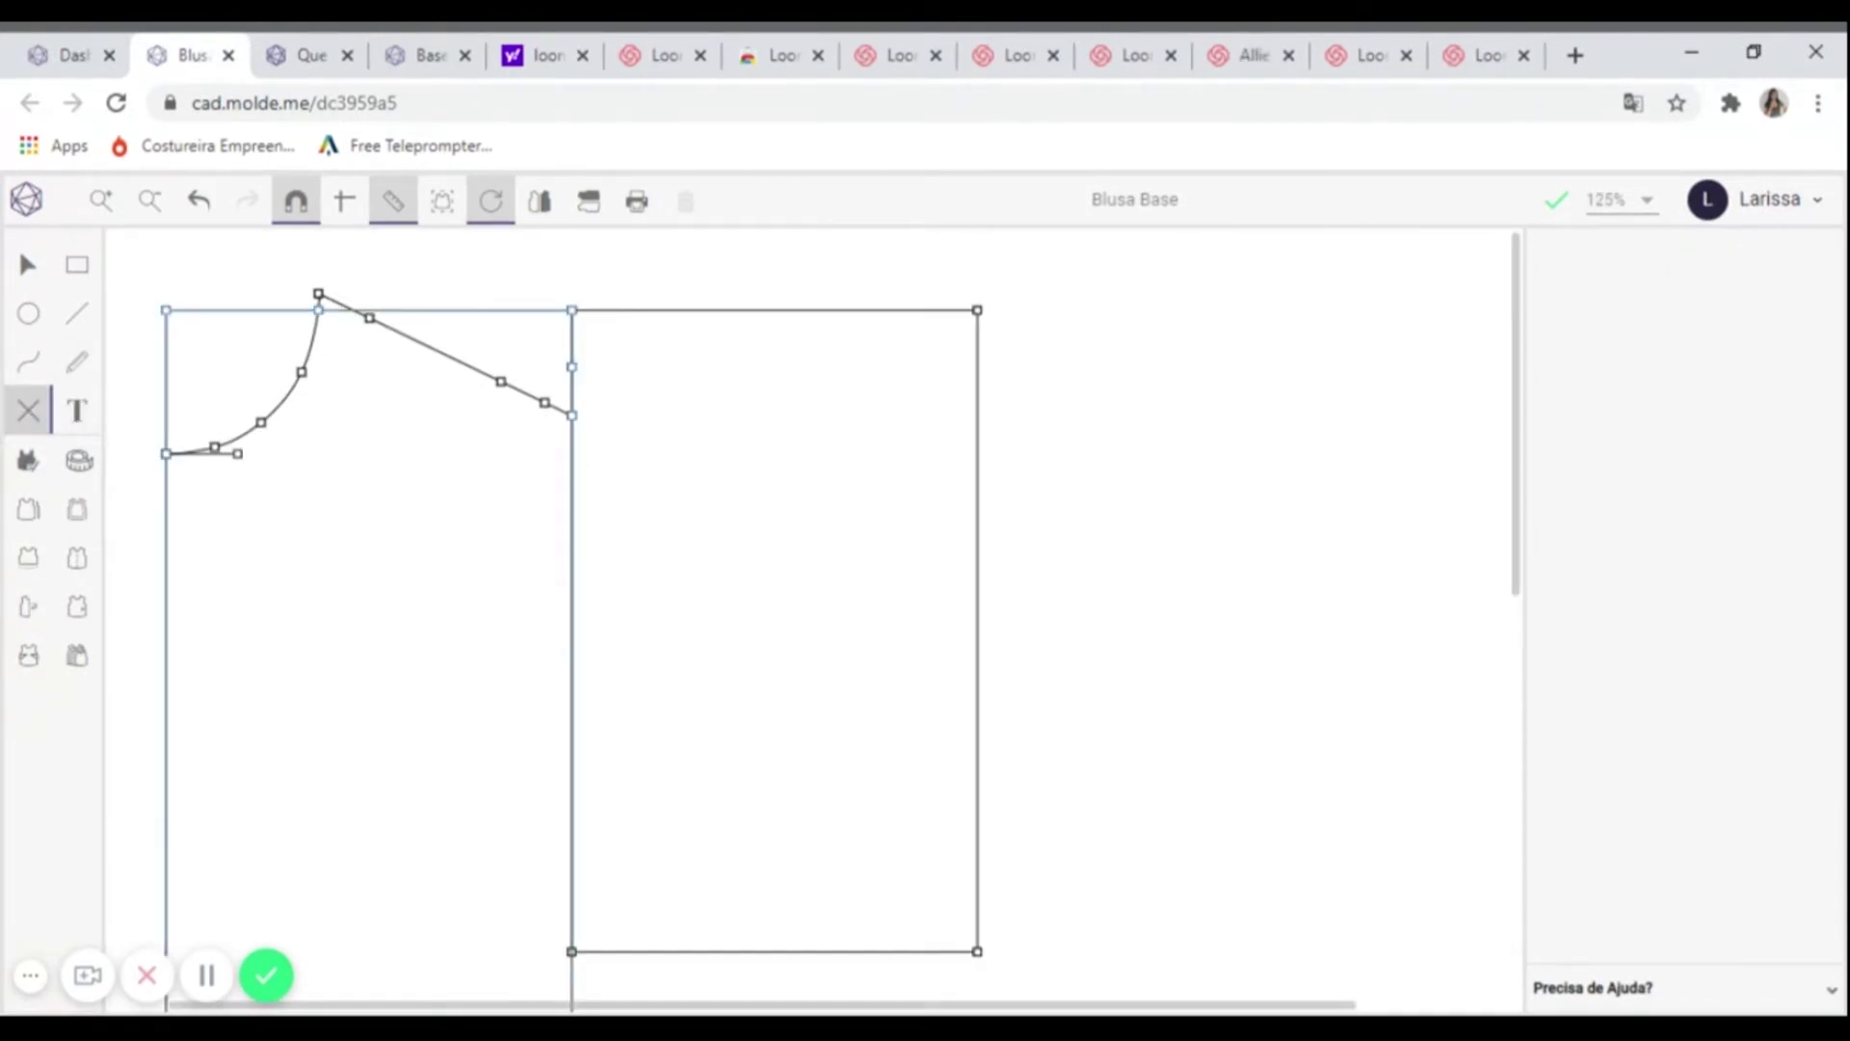
- Mark a point on the front rectangle's outer left edge, 25 cm below its top corner
click(166, 310)
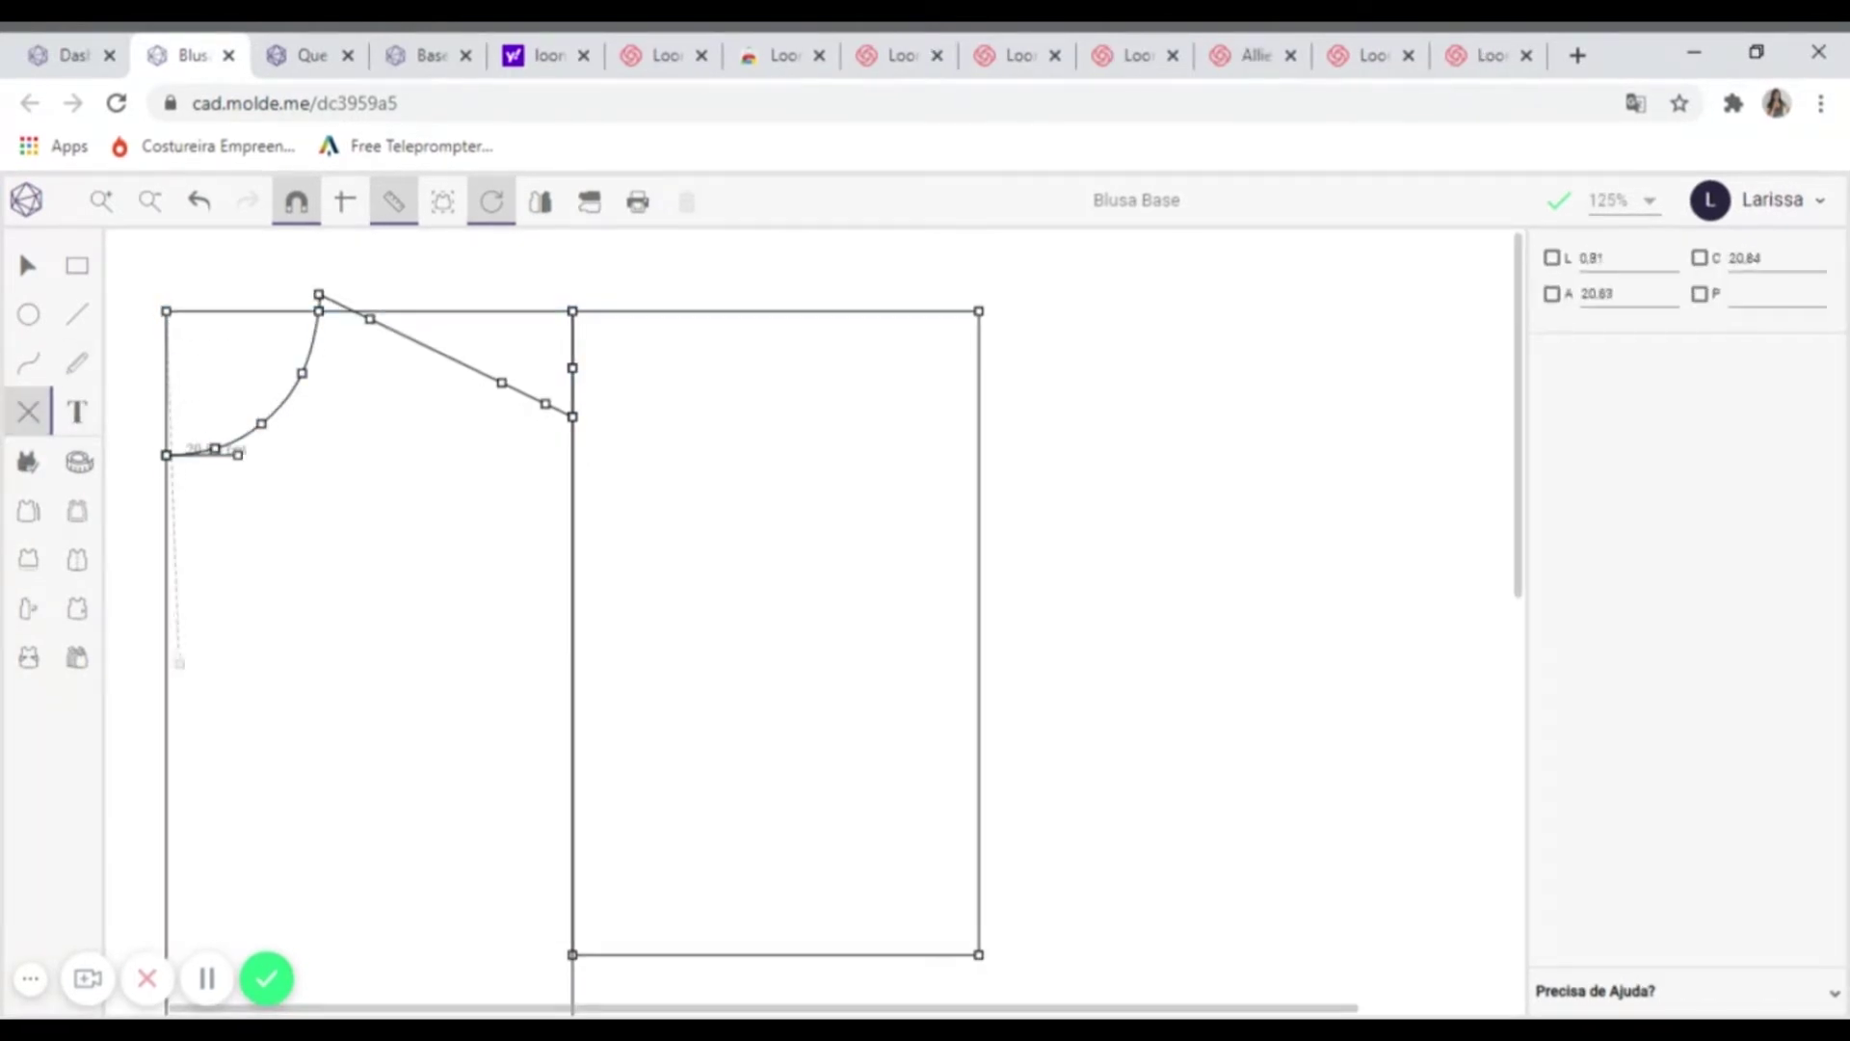
click(1662, 293)
text(25)
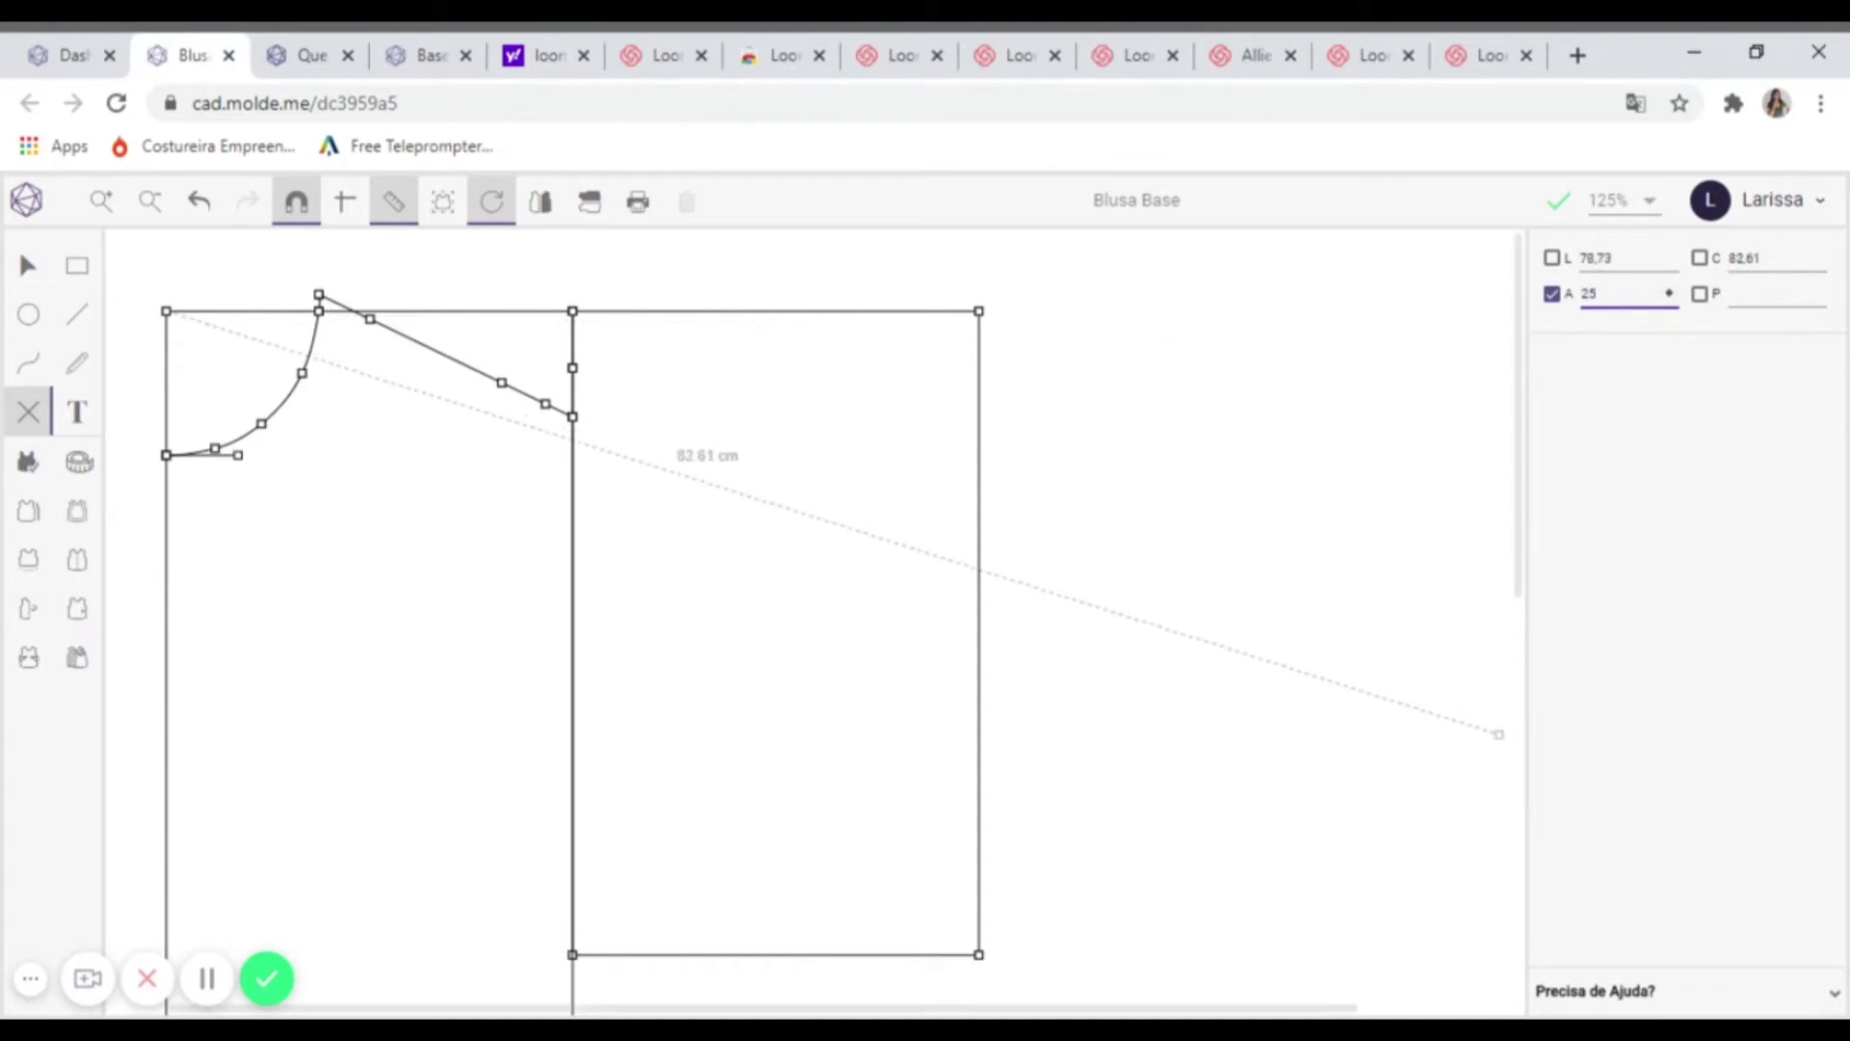
click(165, 734)
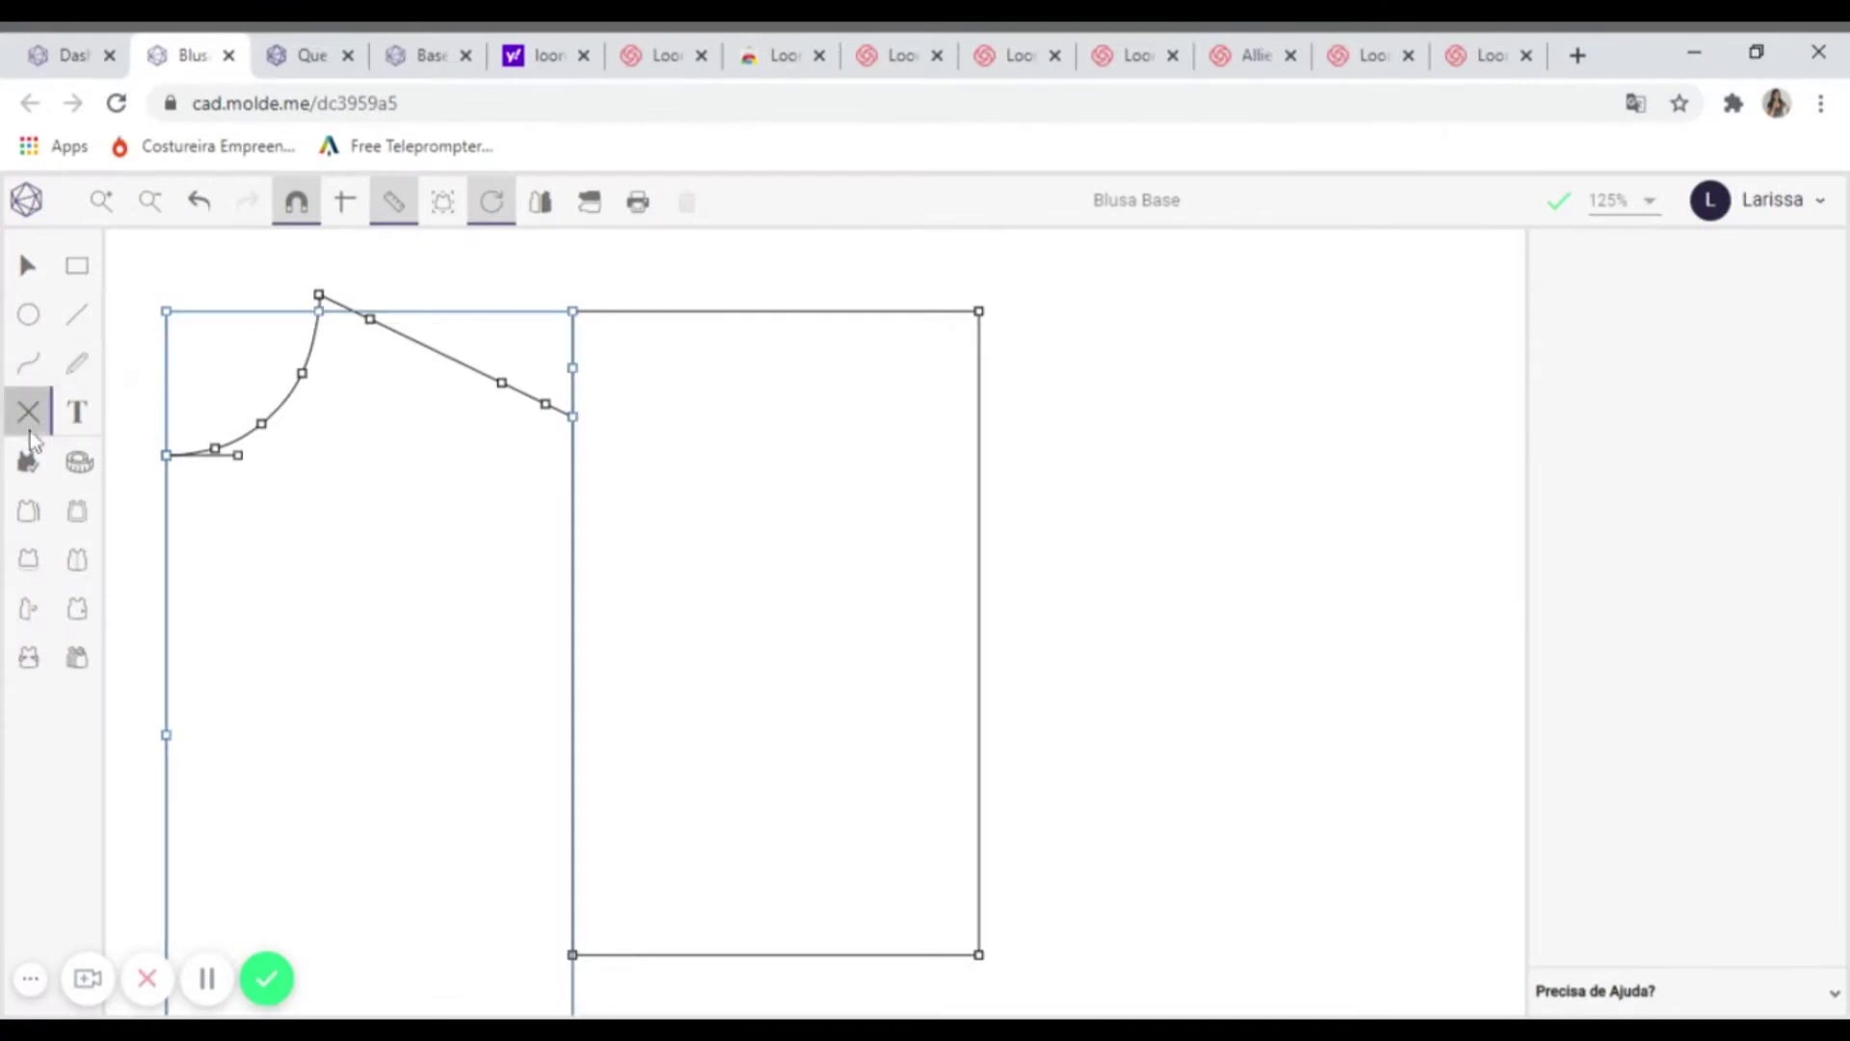
- Mark a point on the second rectangle's outer edge, level with the 25 cm point, using a vertical offset of 0
click(29, 422)
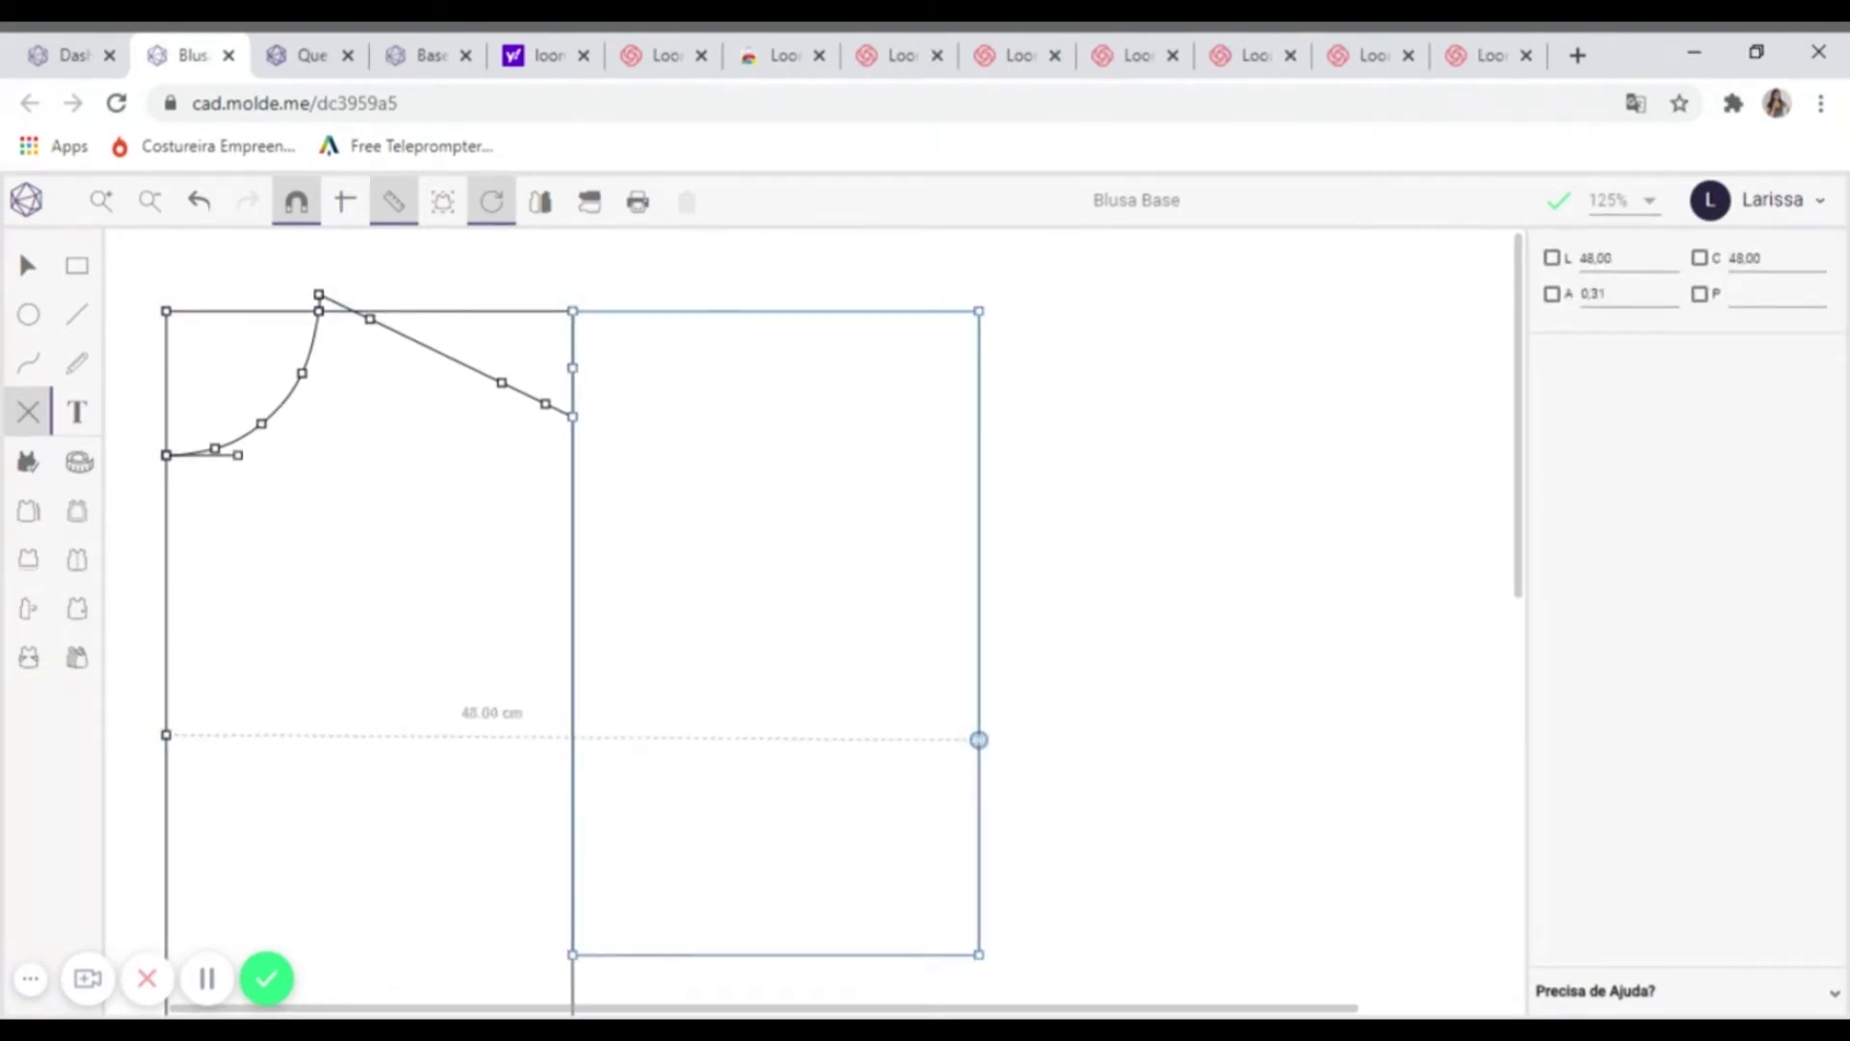
click(1669, 293)
text(0)
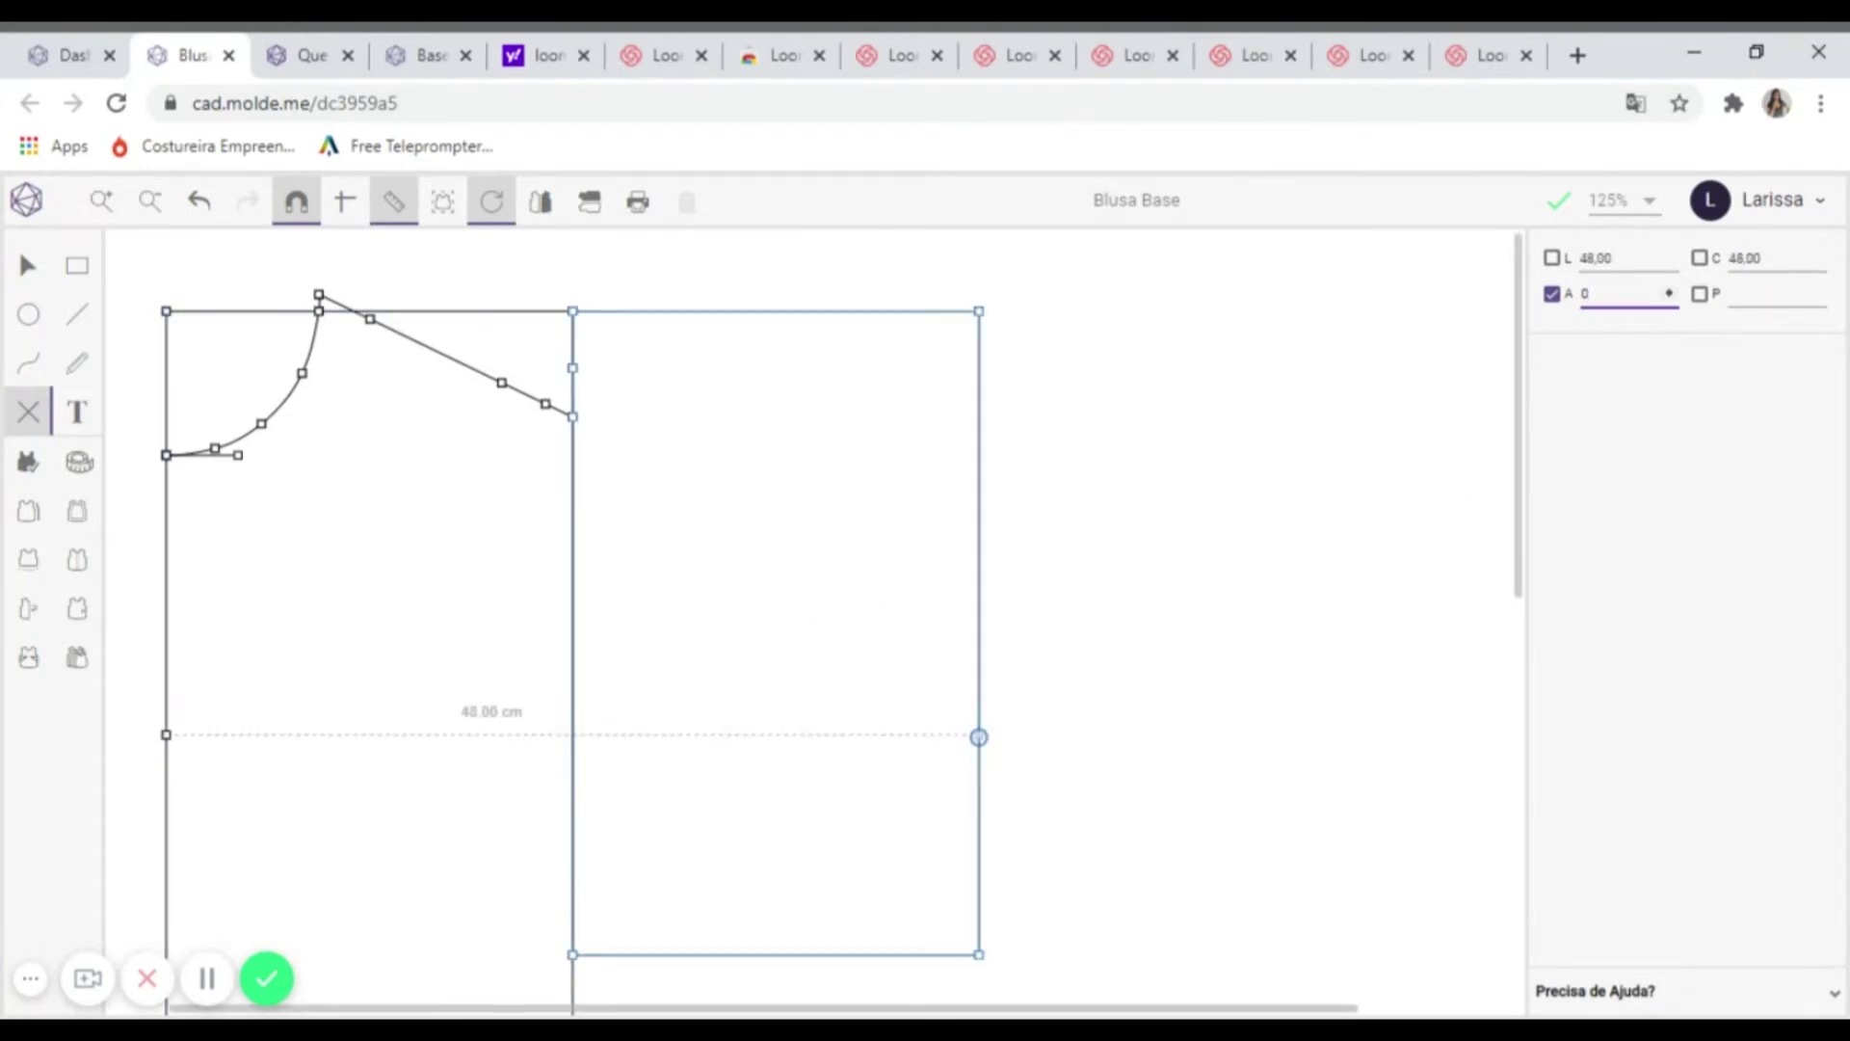
click(978, 736)
- Draw a horizontal line across both rectangles between the two level edge points
click(77, 313)
click(166, 732)
click(978, 732)
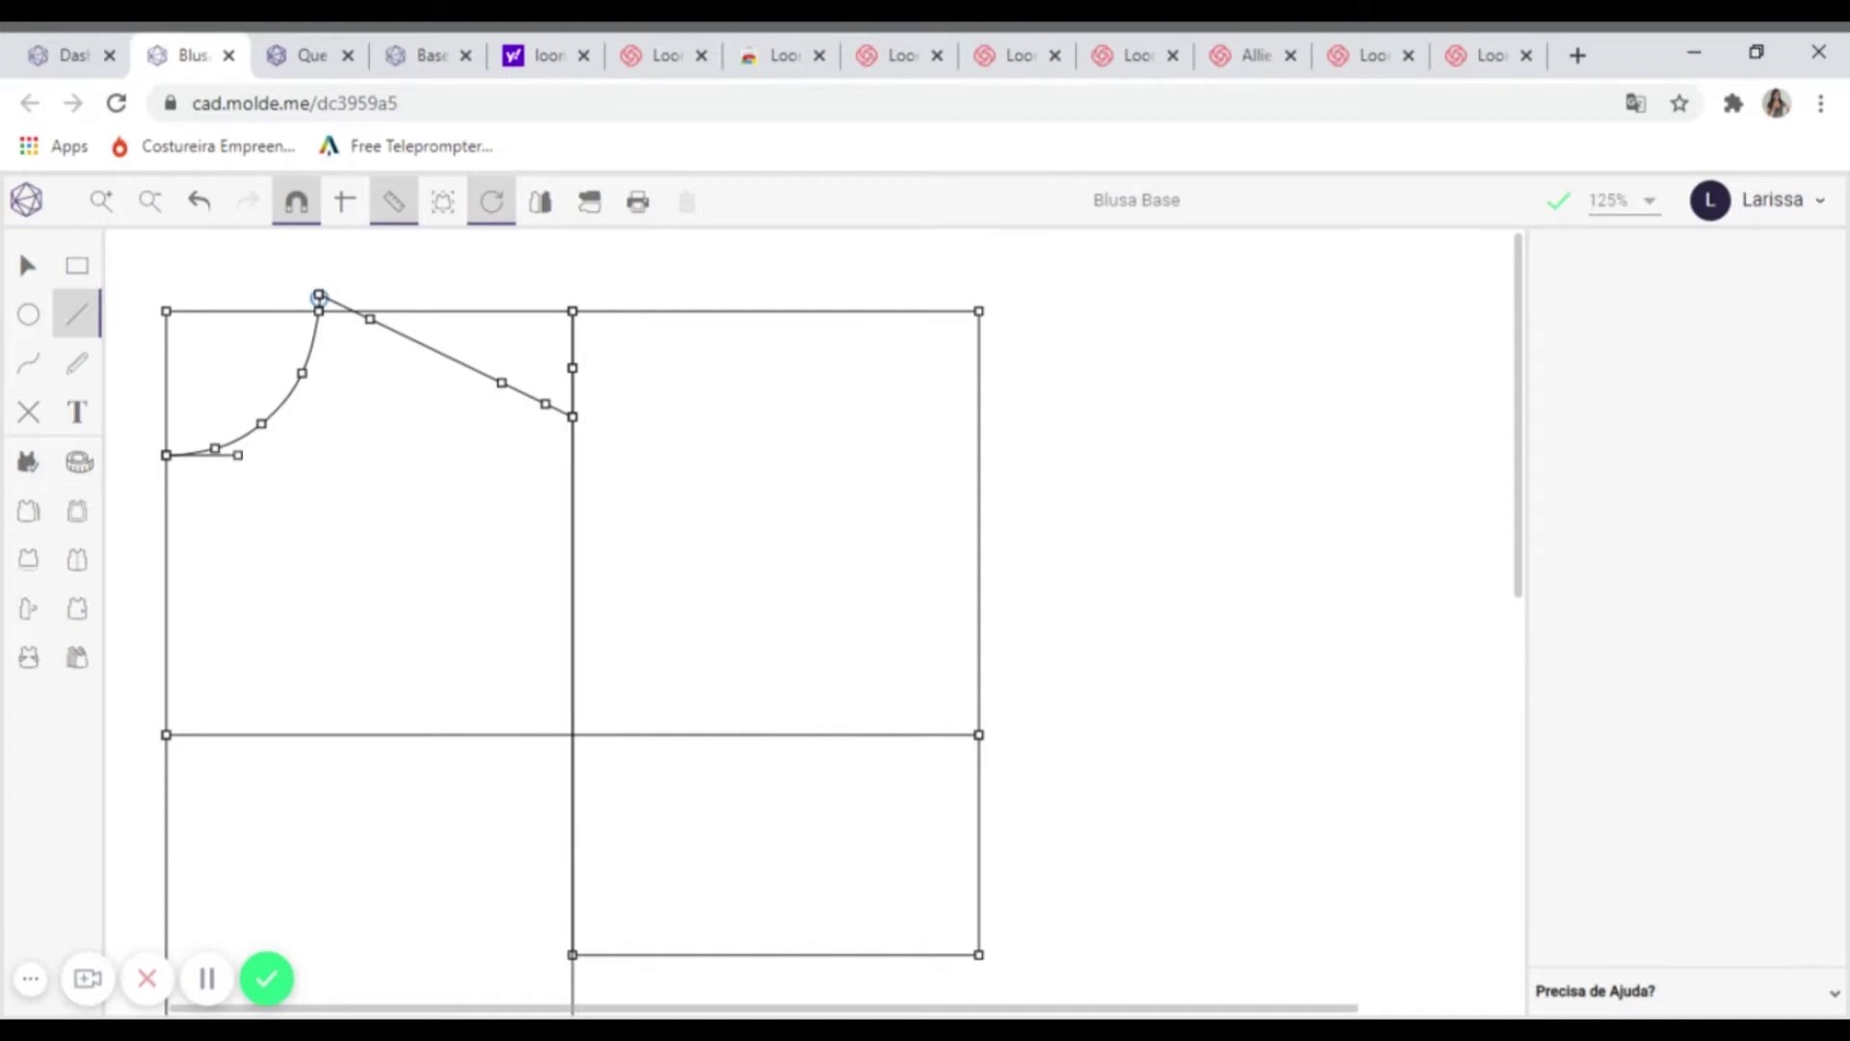
- Draw a vertical line from the shoulder line's upper neckline end down to the horizontal line, with width 0
click(319, 297)
click(319, 294)
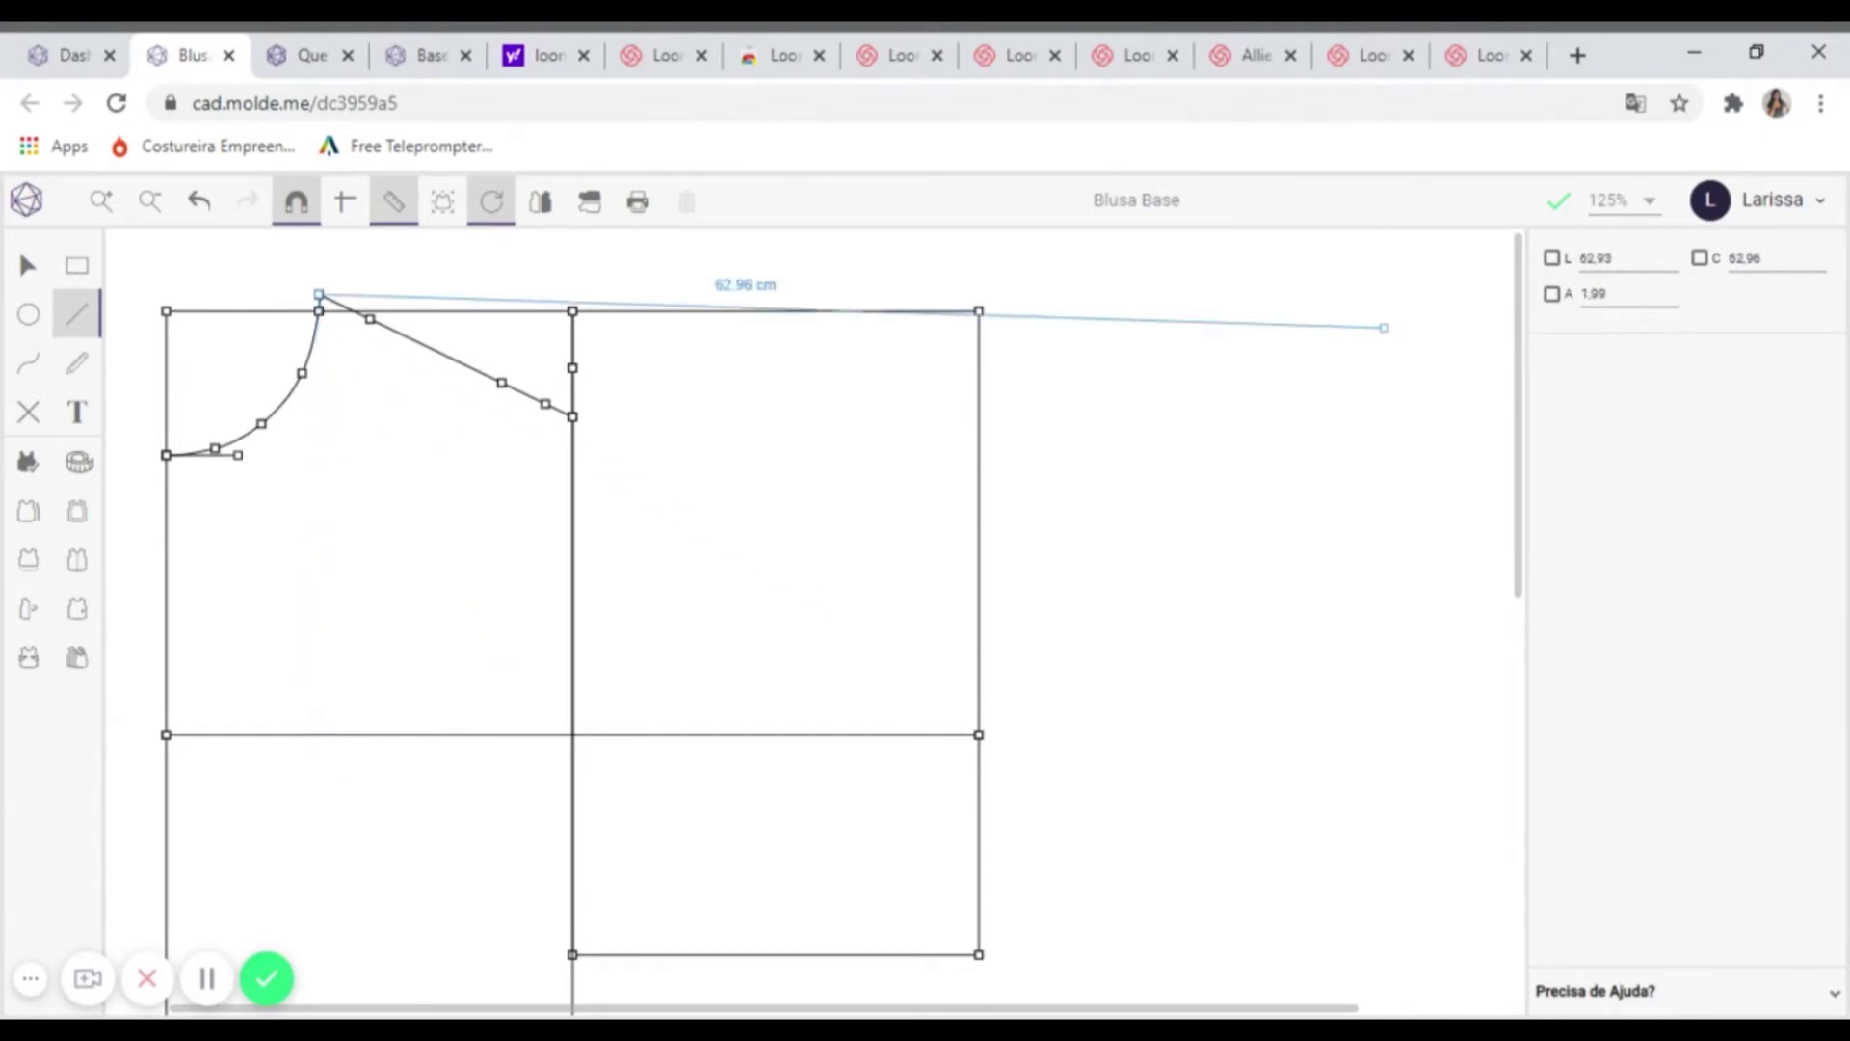
click(1622, 270)
text(0)
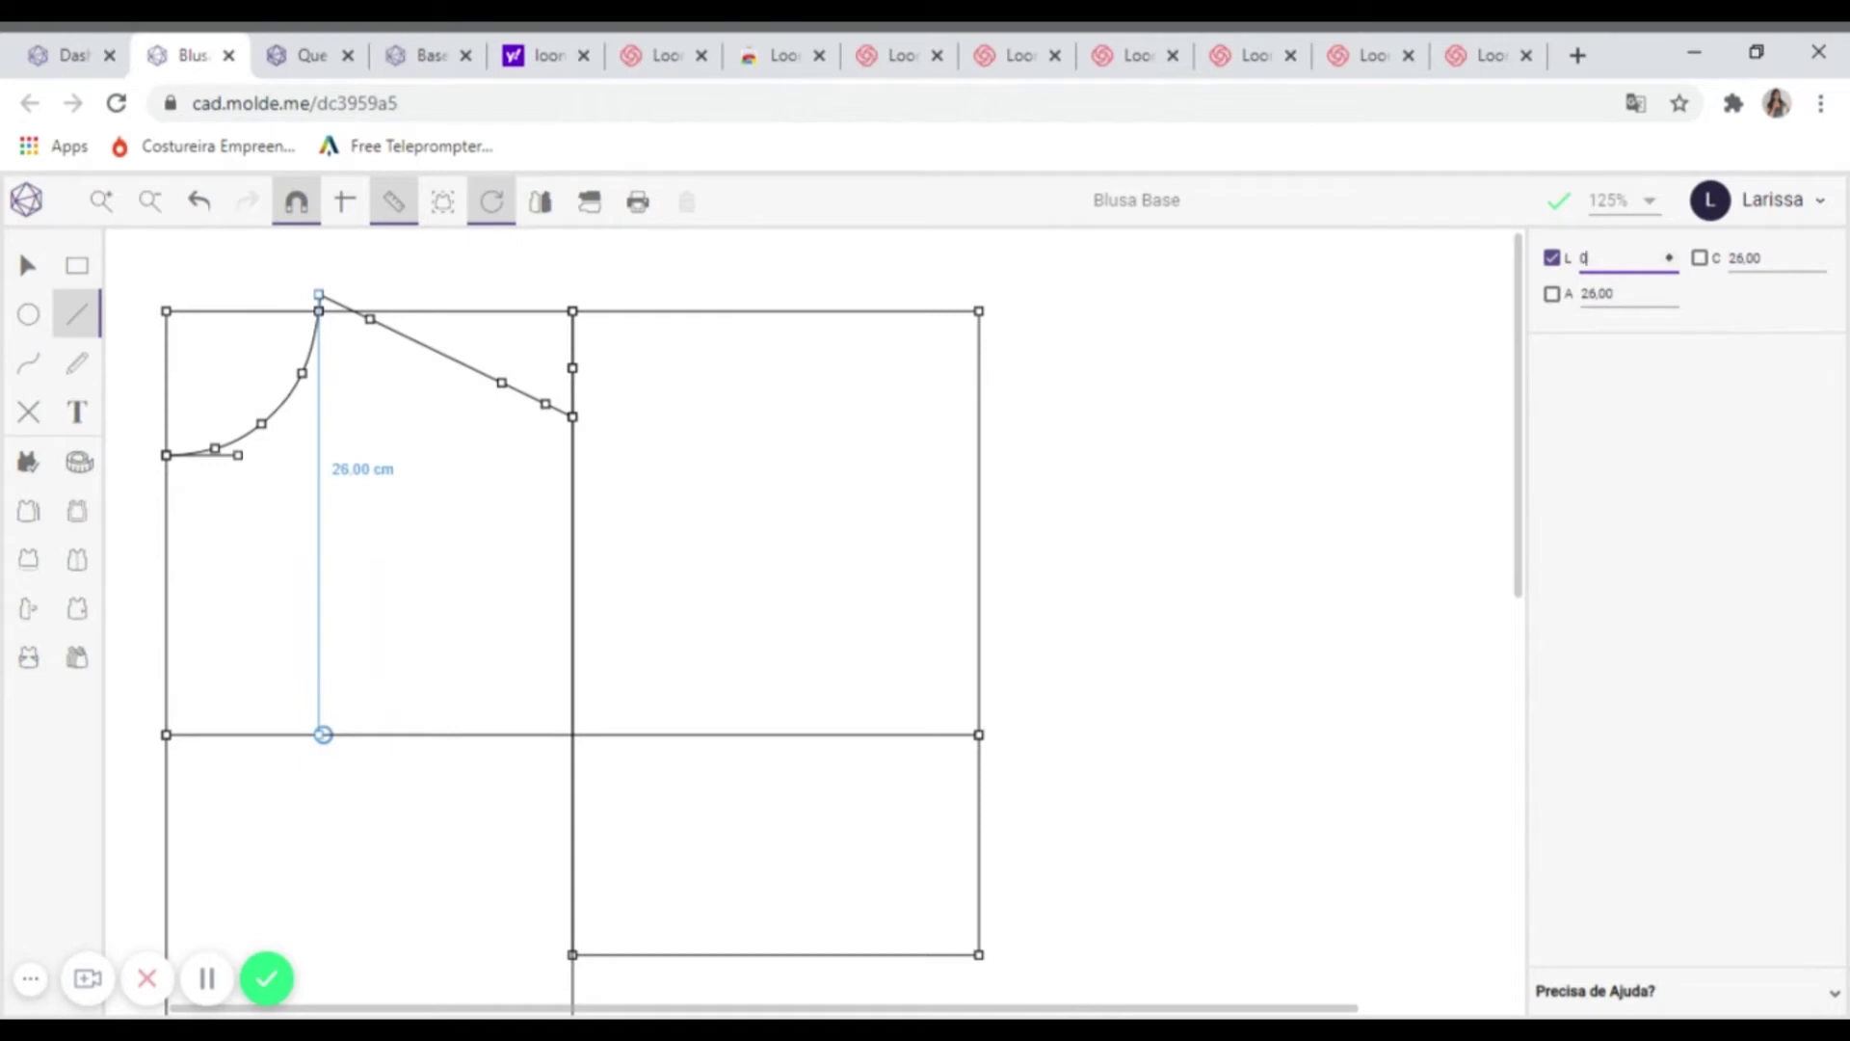
click(323, 734)
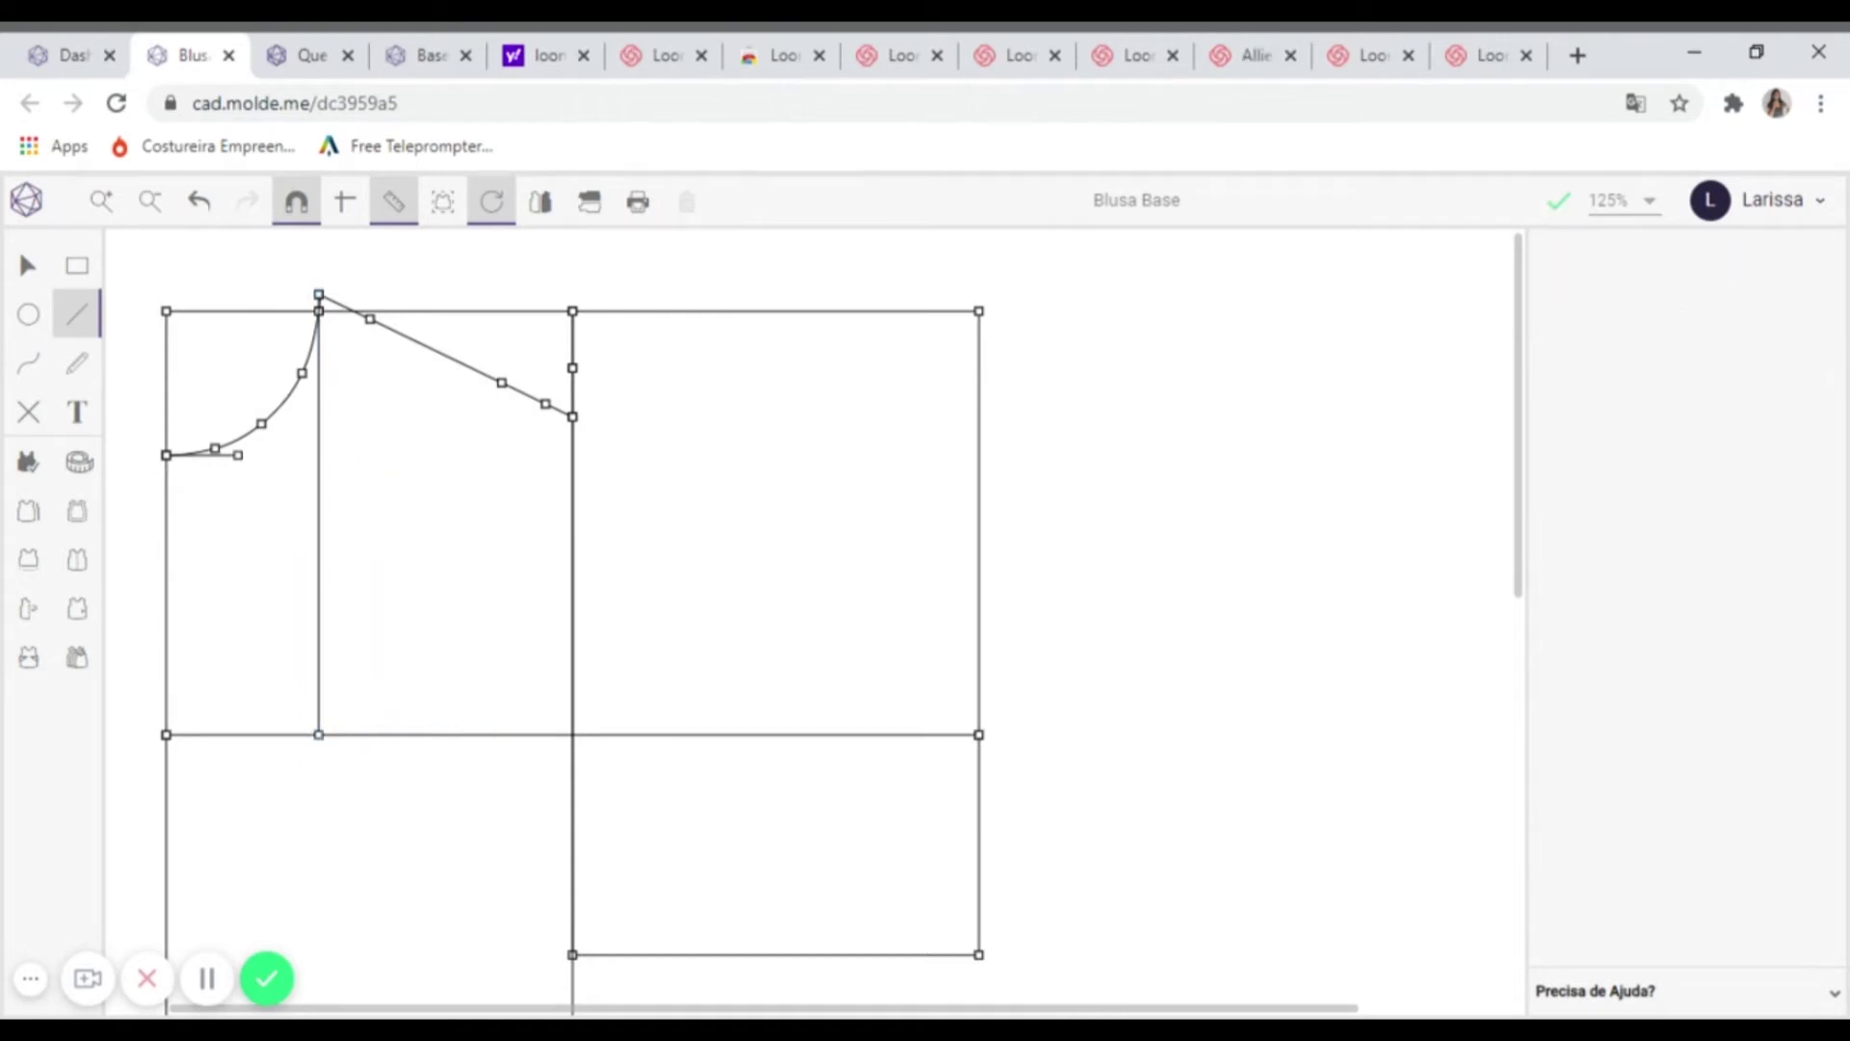
- Draw a vertical line from the 12 cm shoulder point to the horizontal line, and join the 3,36 cm point to the first vertical's foot
click(502, 382)
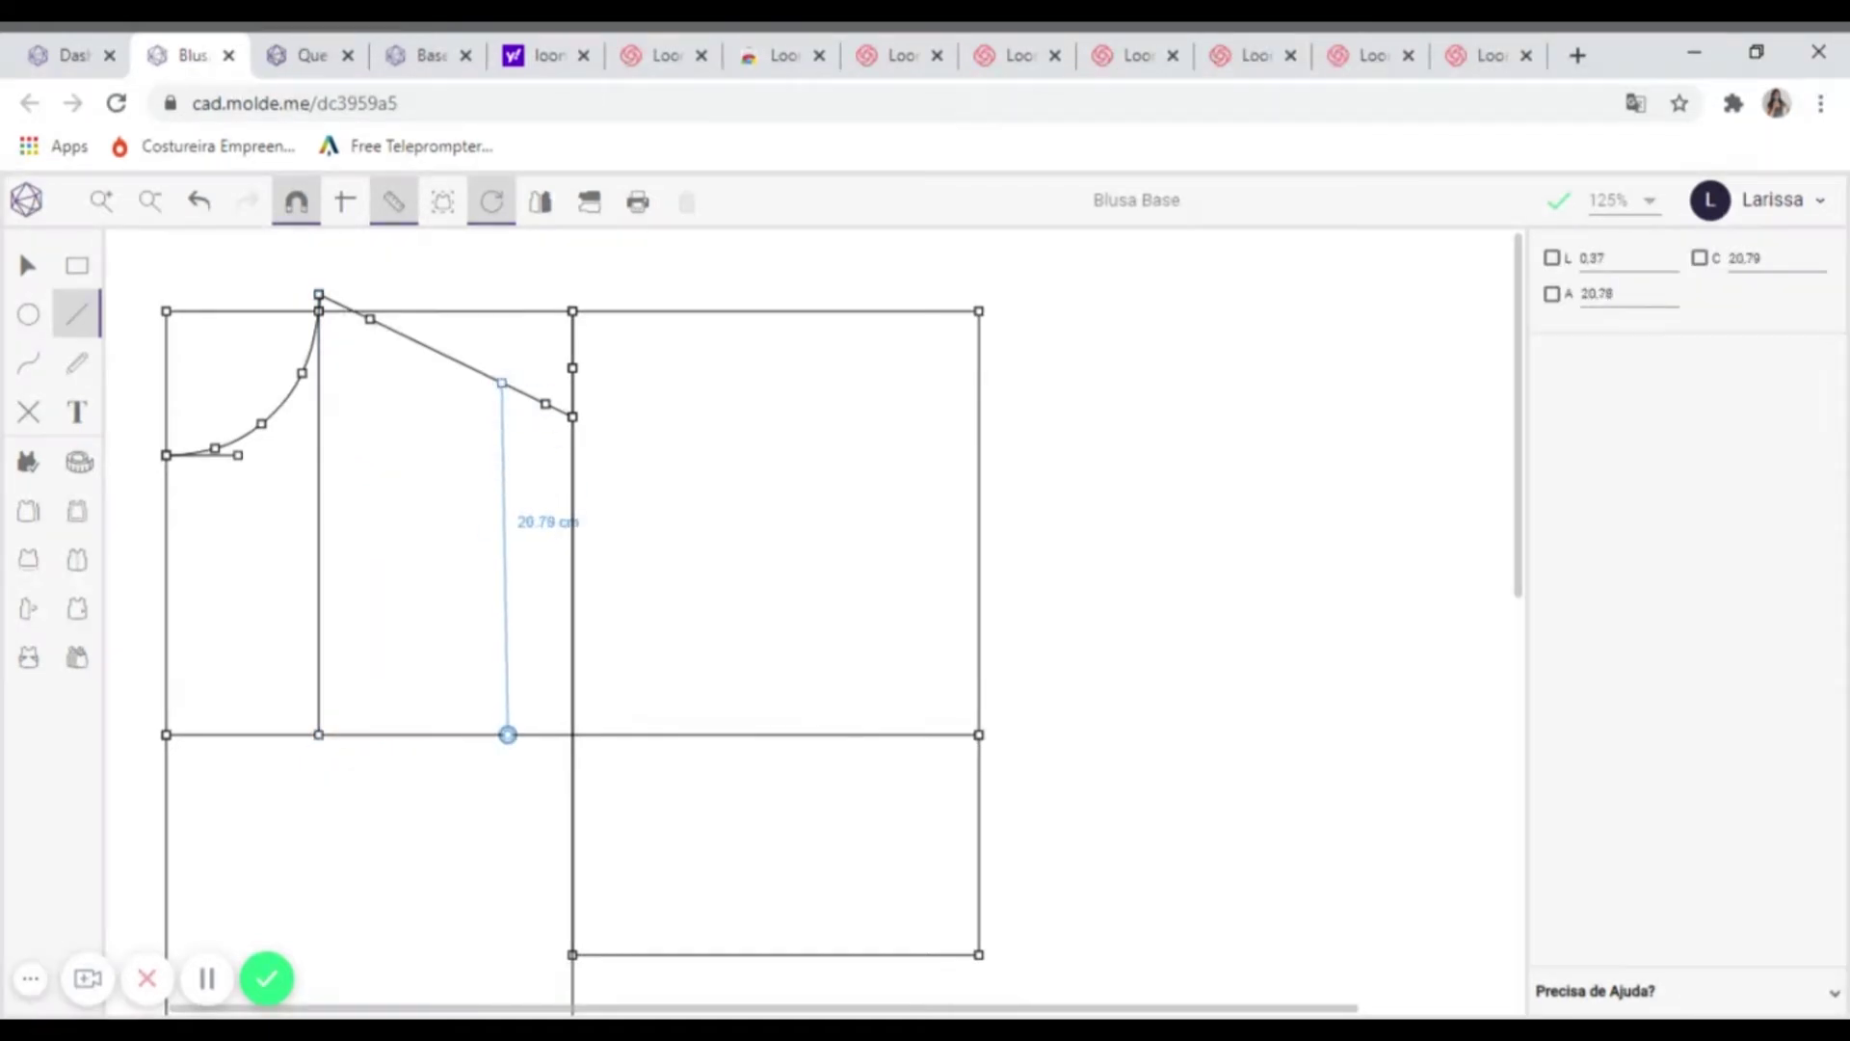
double_click(1622, 260)
text(00)
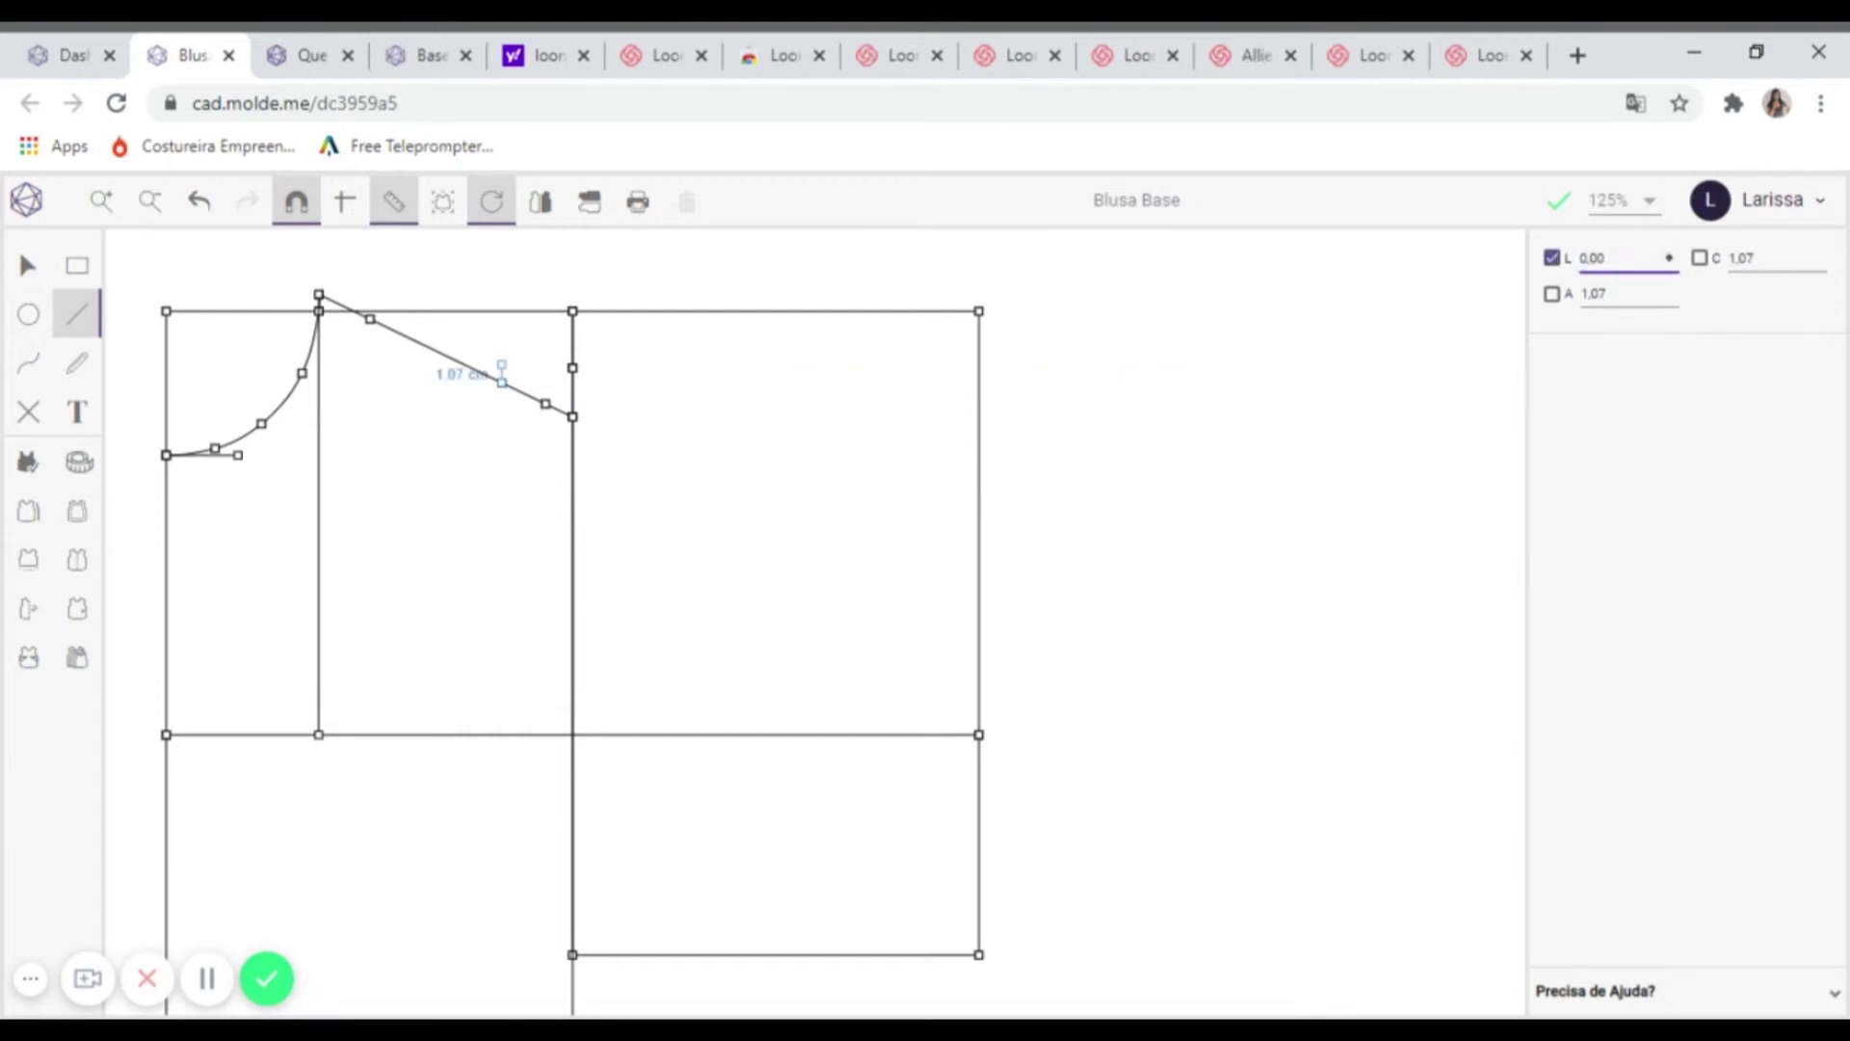
click(513, 732)
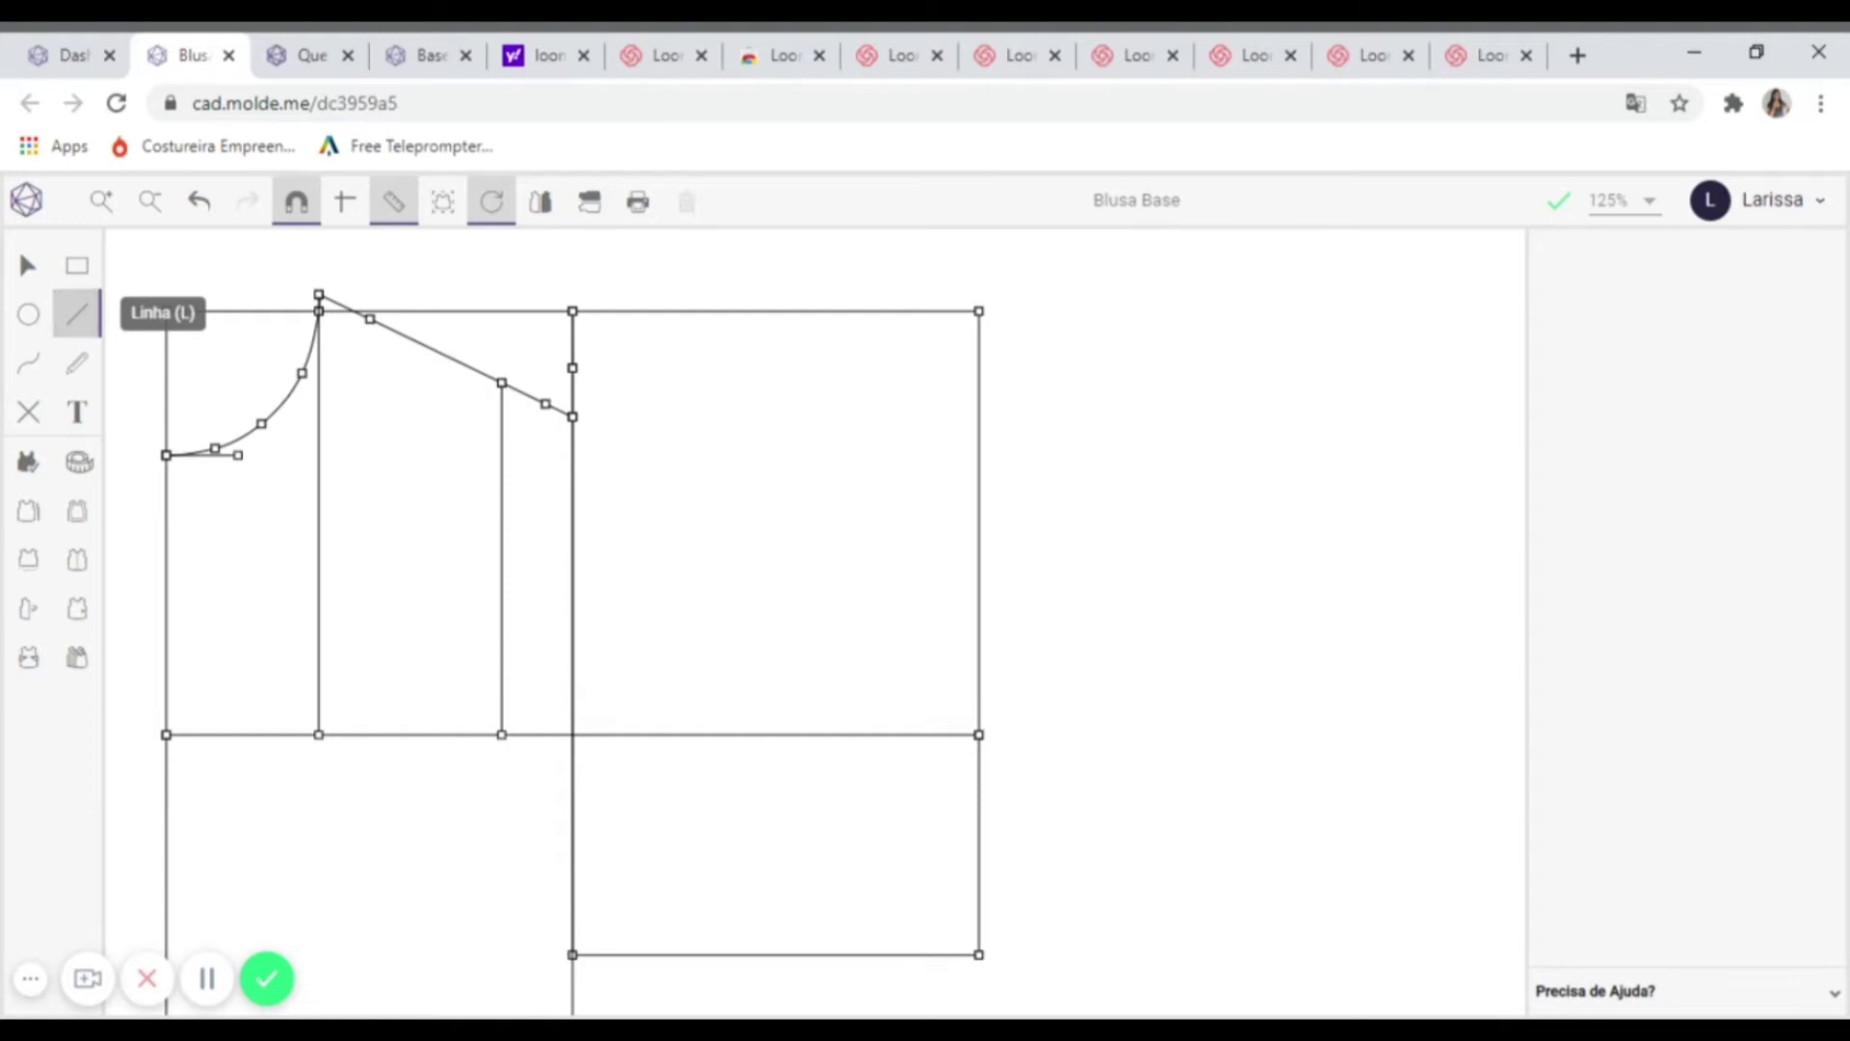
click(369, 318)
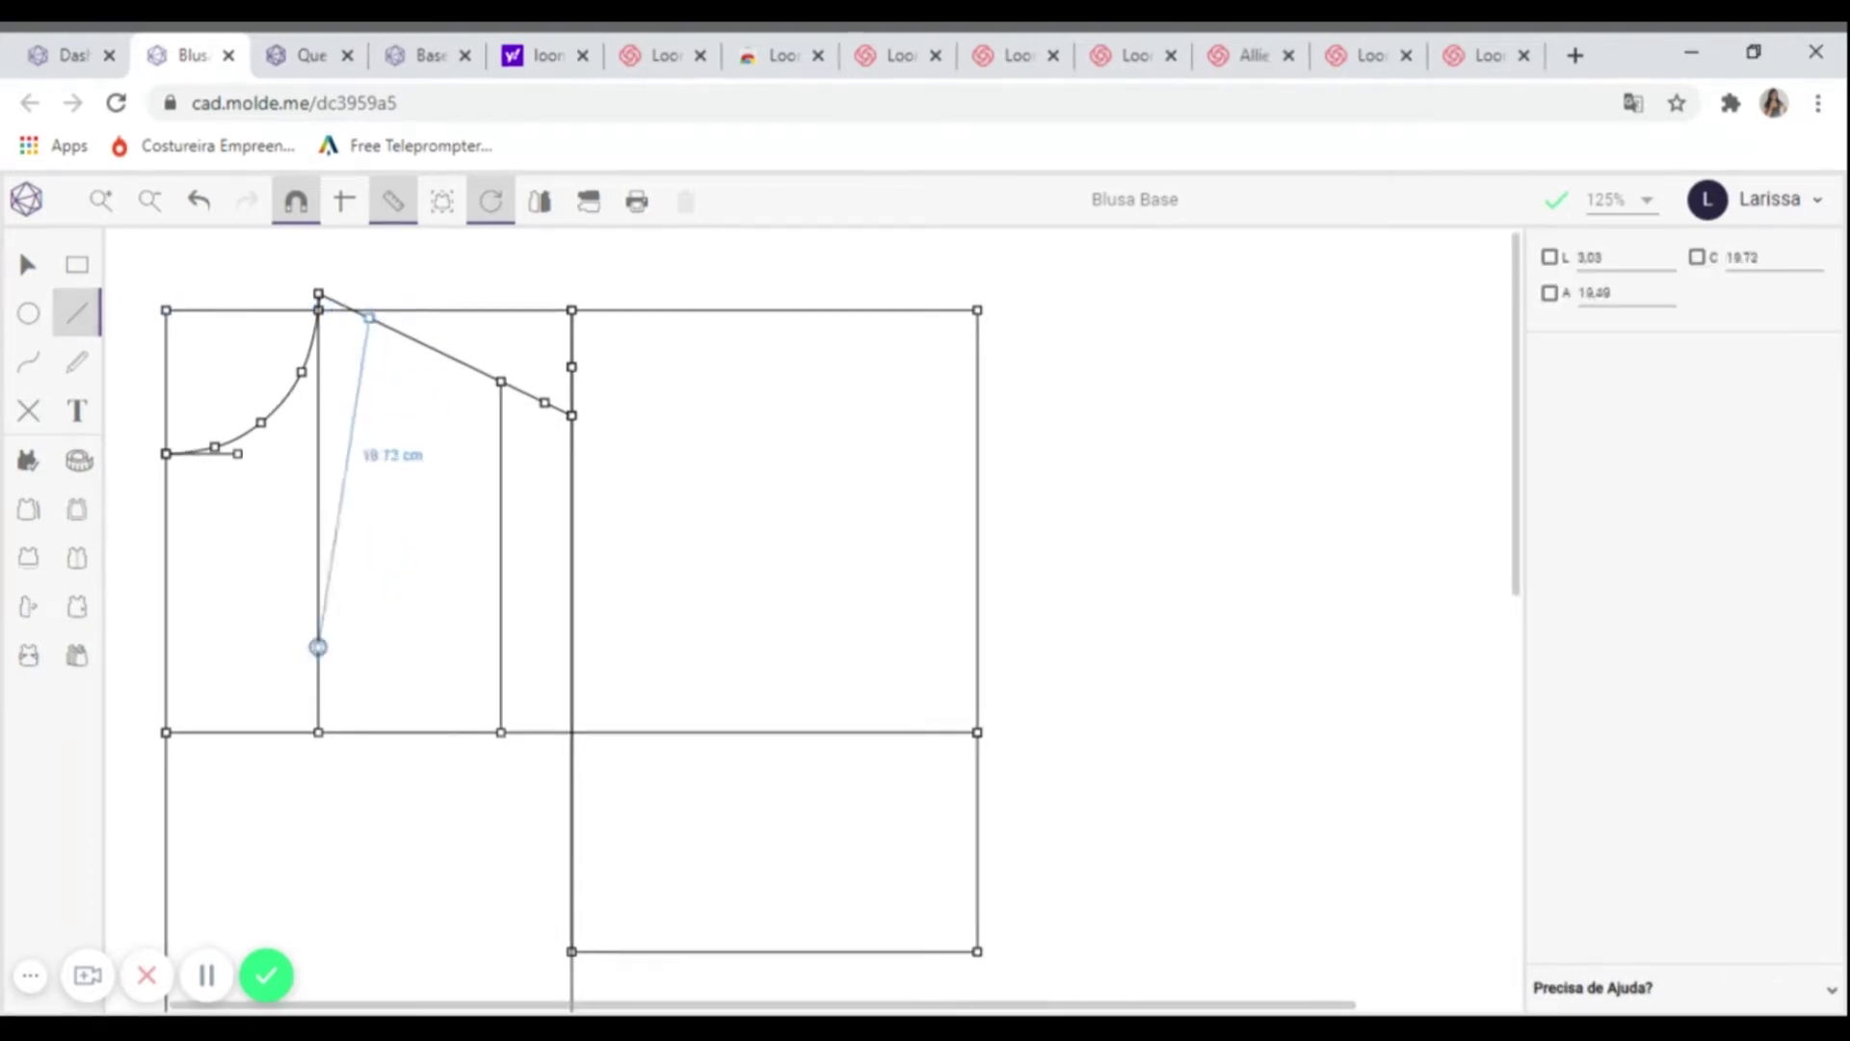
click(318, 733)
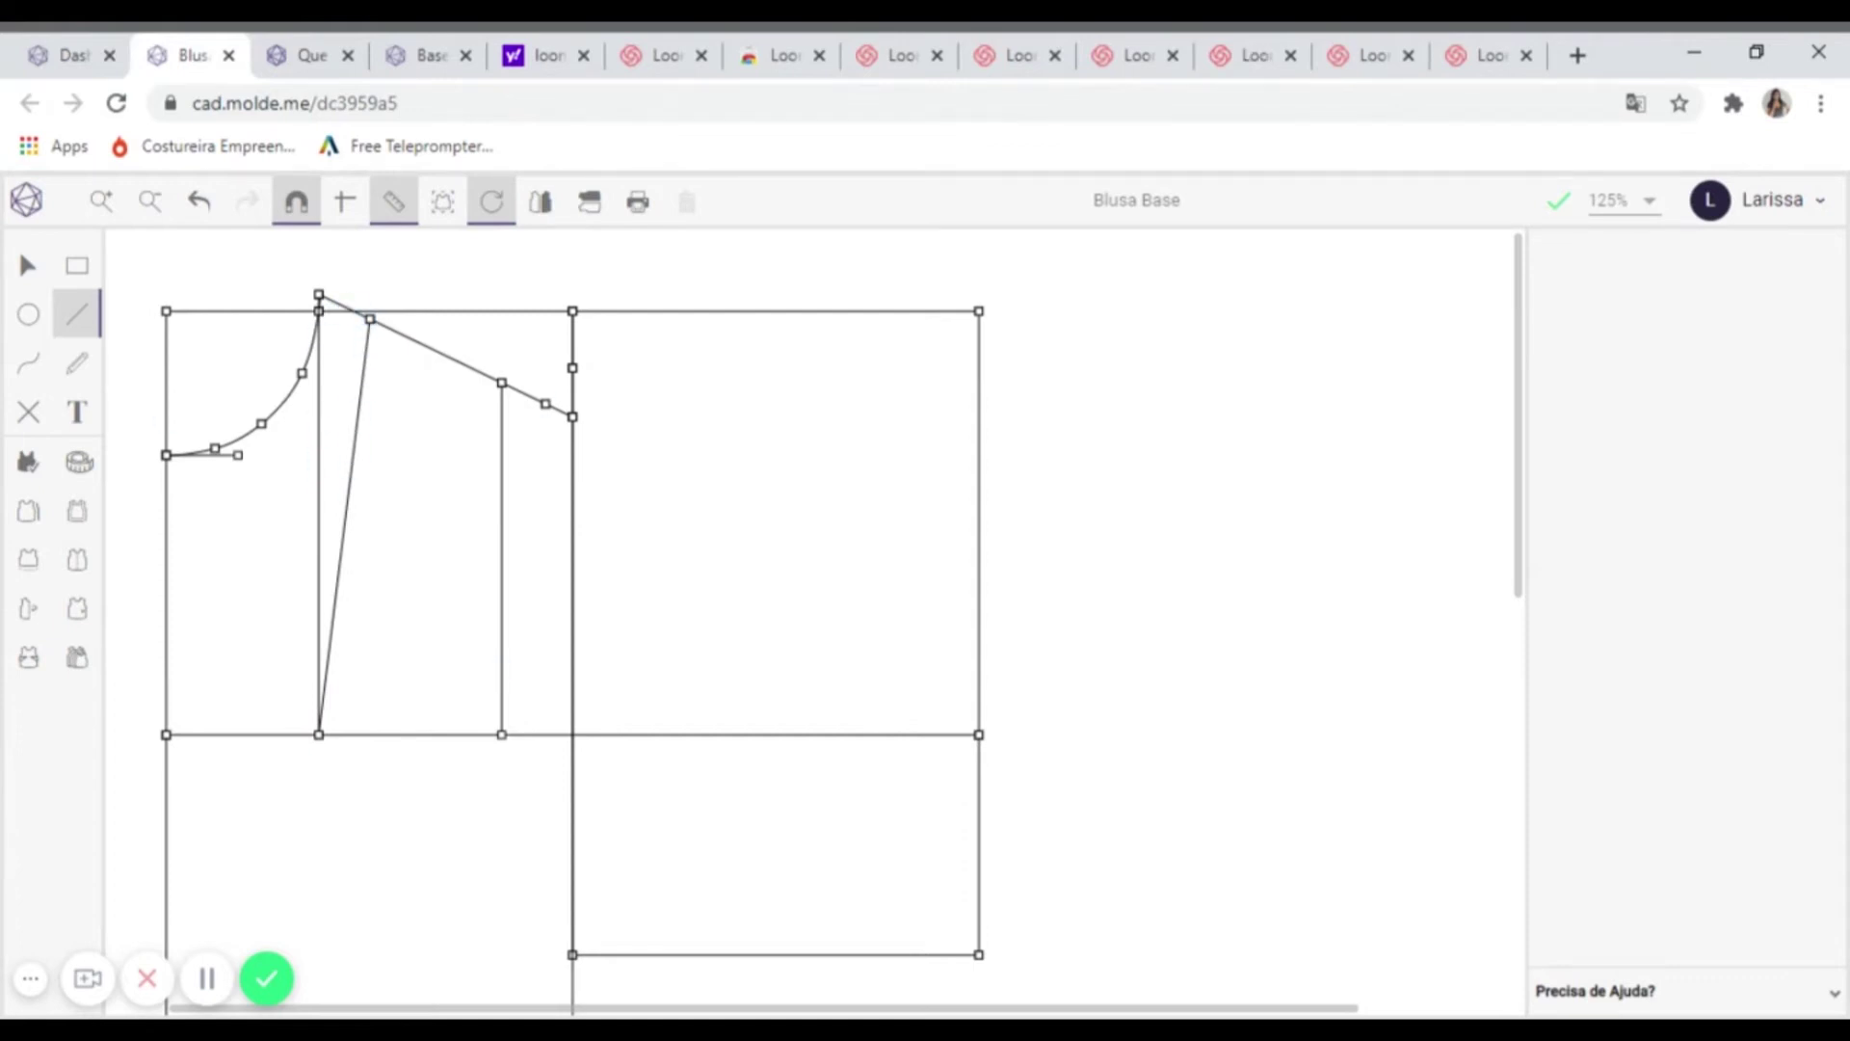
- Mark a point on the second rectangle's top edge, 9,5 cm inward from its outer corner with a vertical offset of 0
click(28, 412)
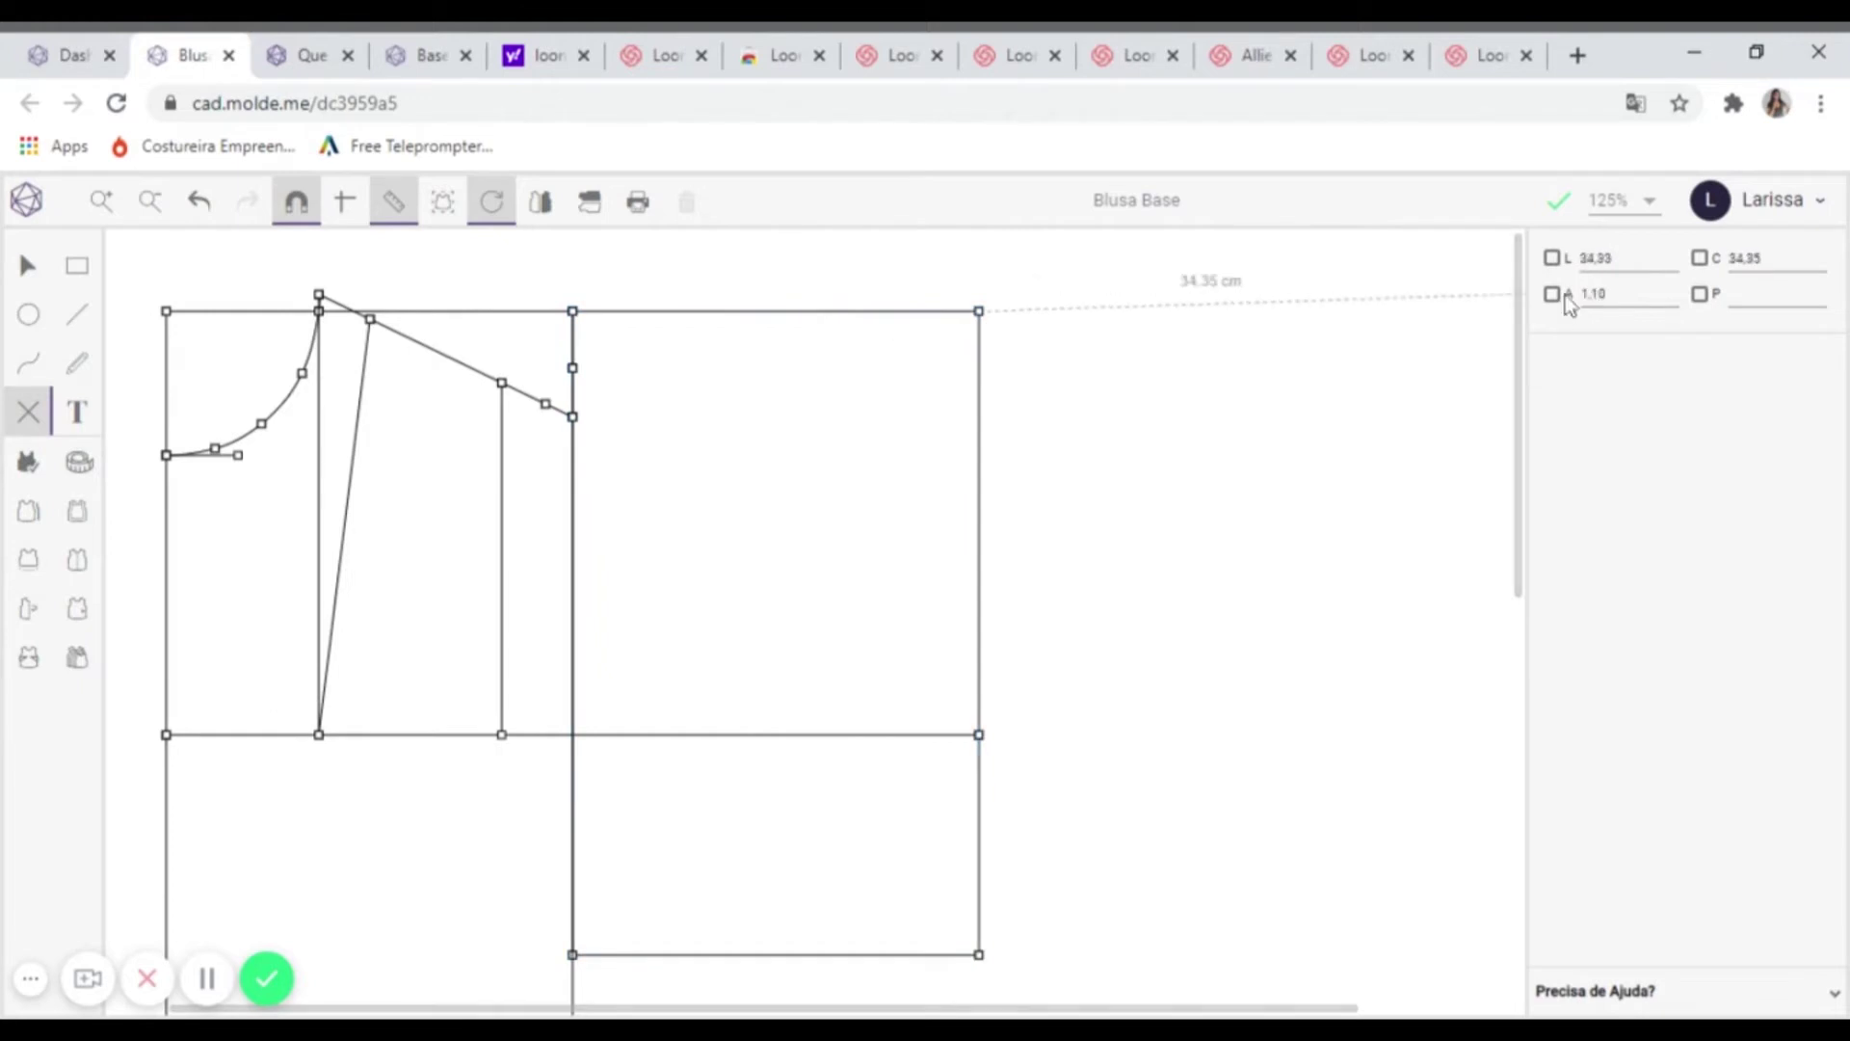
click(1669, 293)
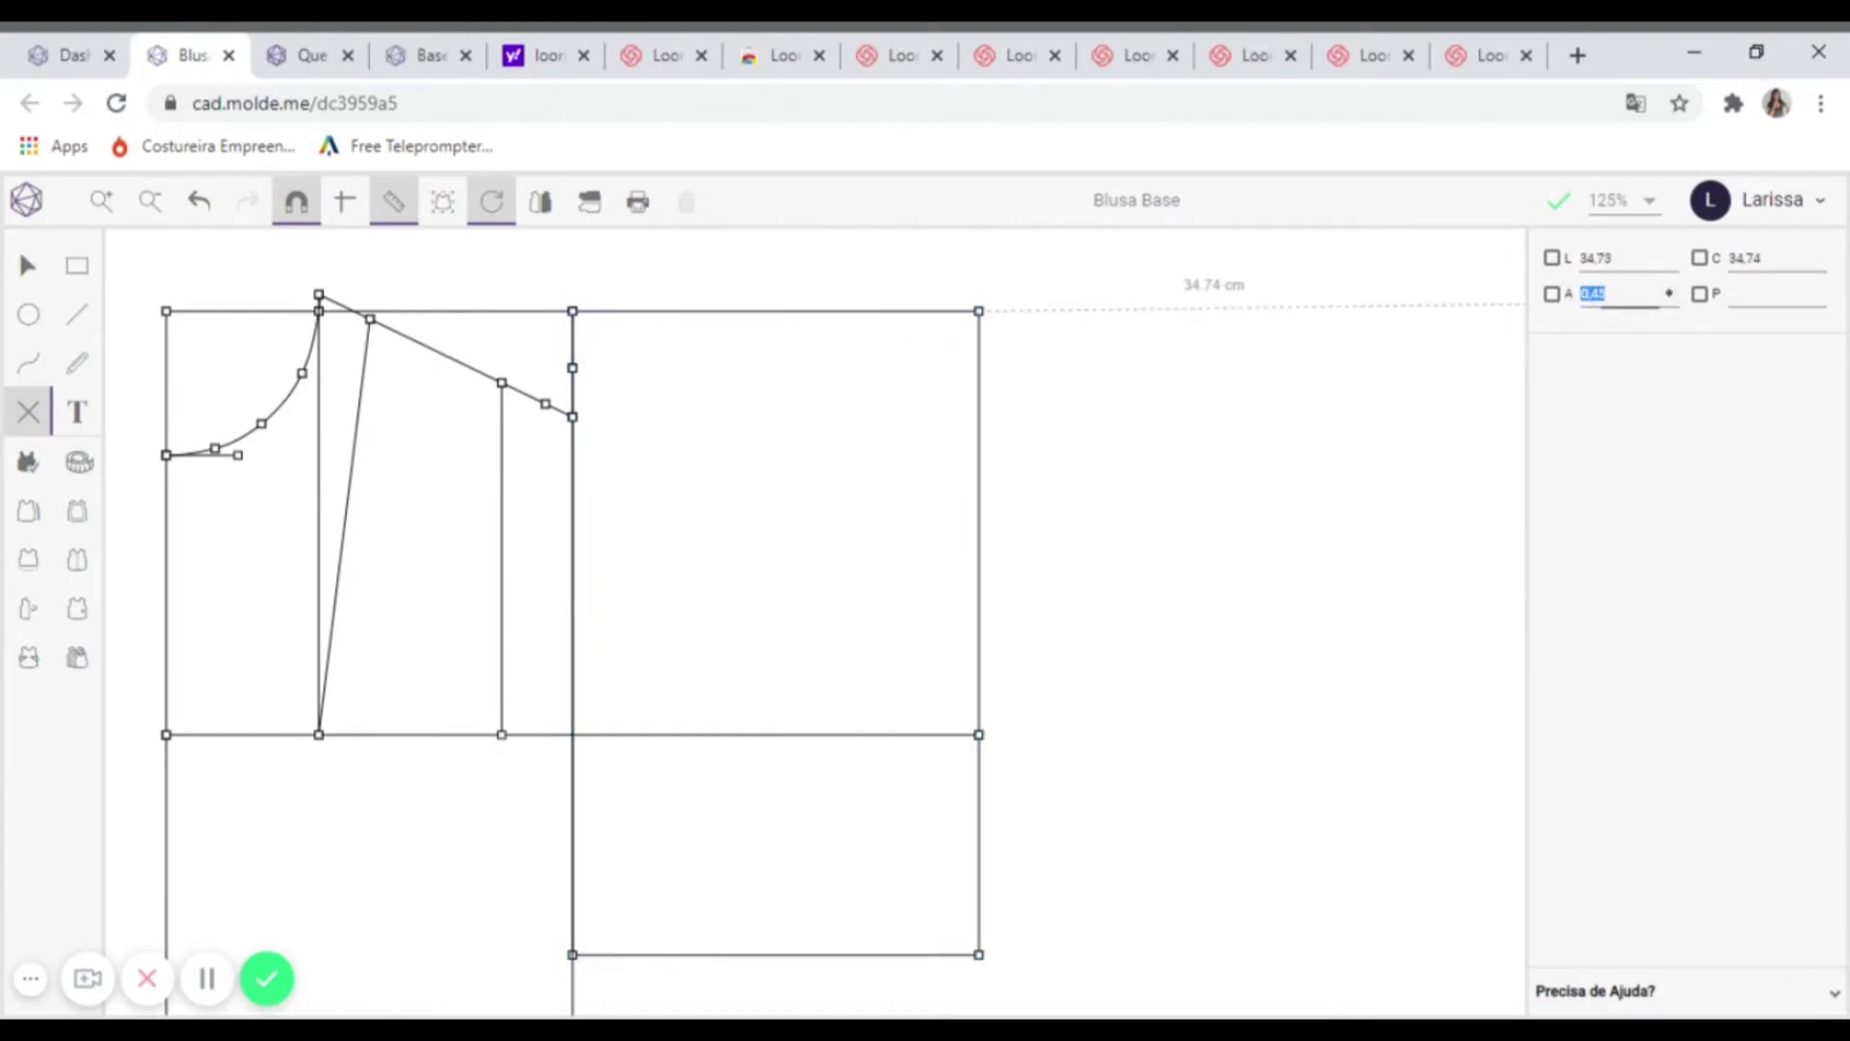
text(0)
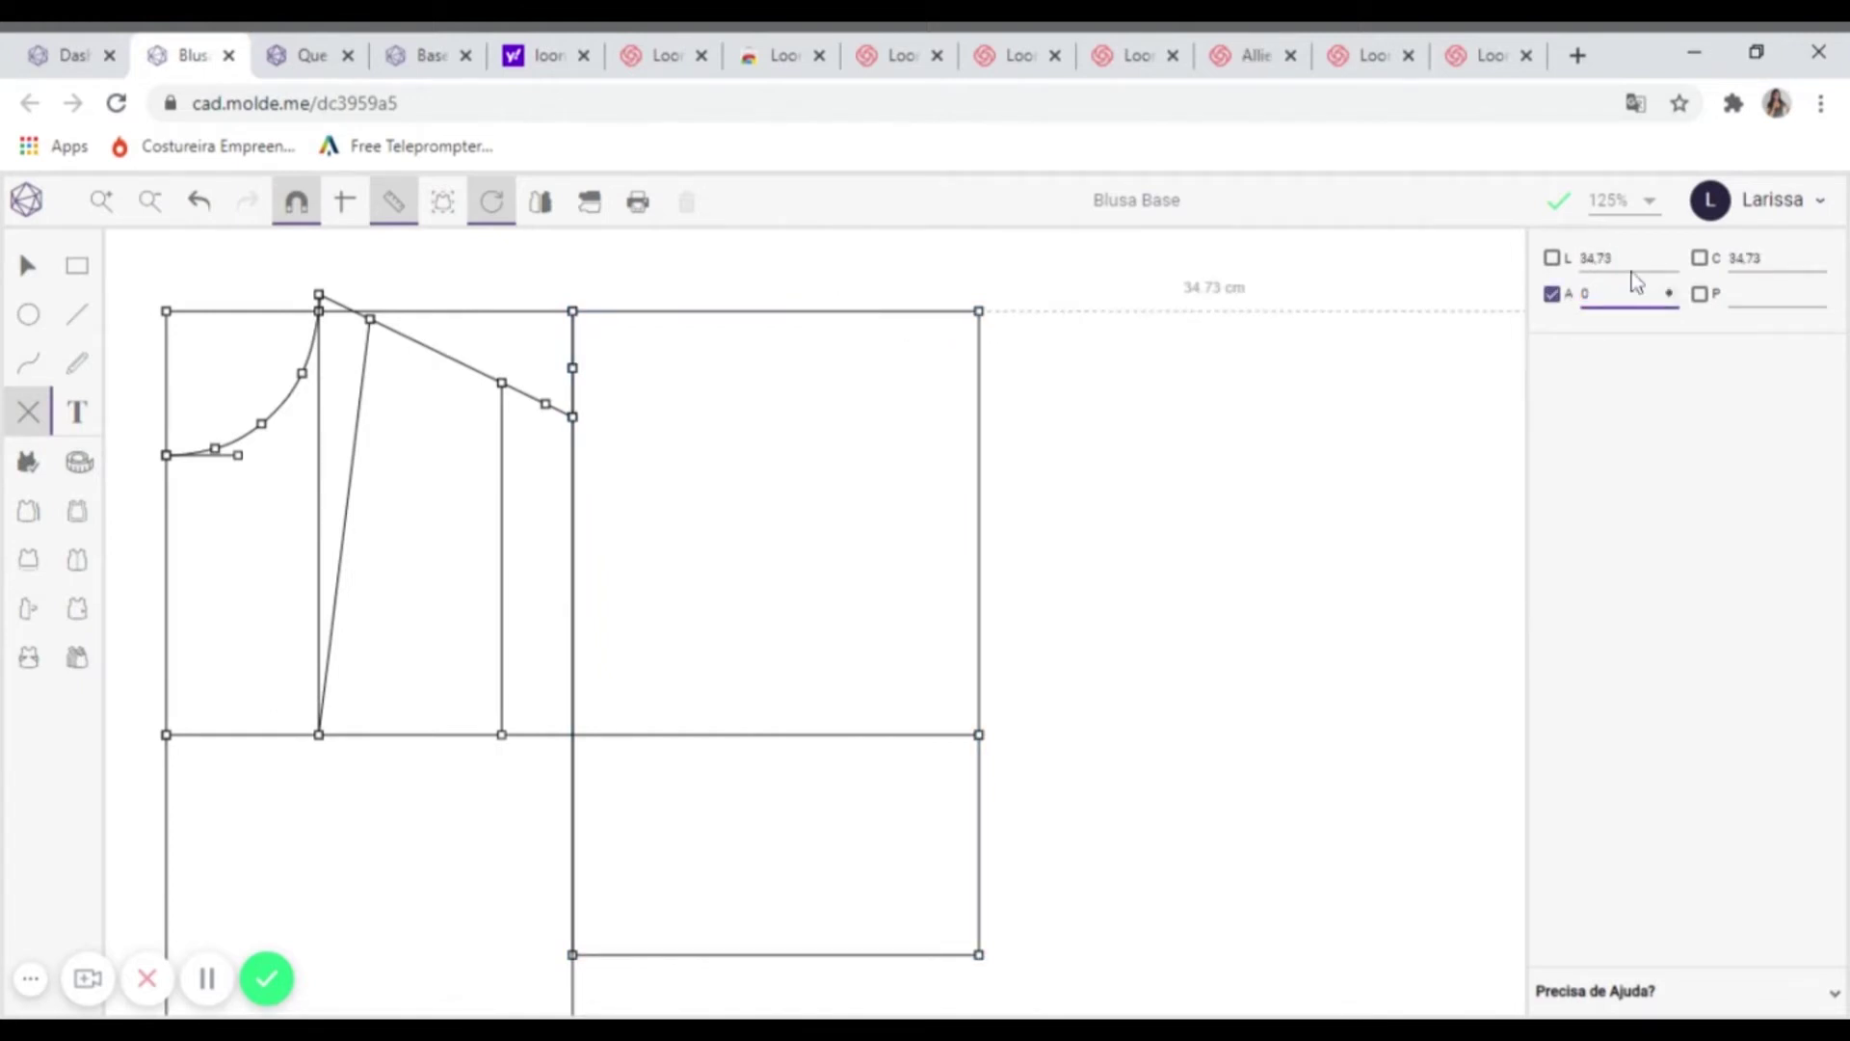
click(1633, 272)
text(9.5)
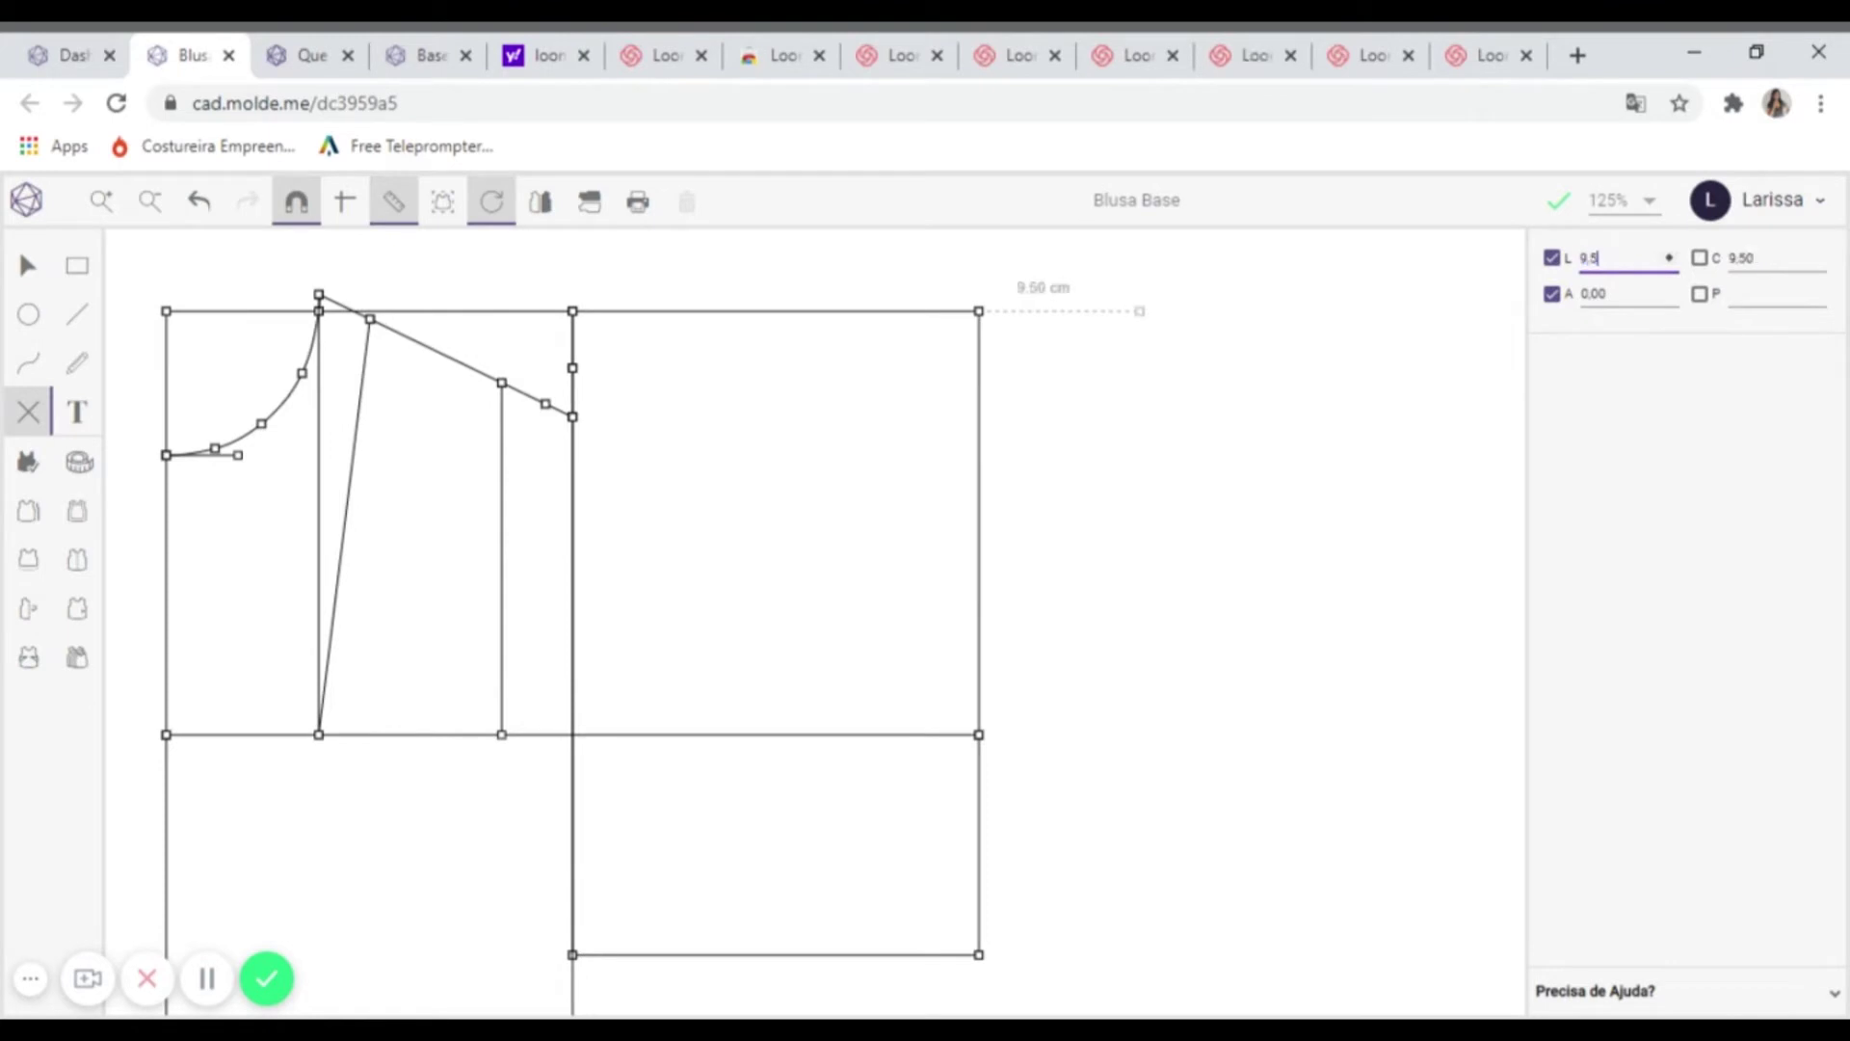
key(Return)
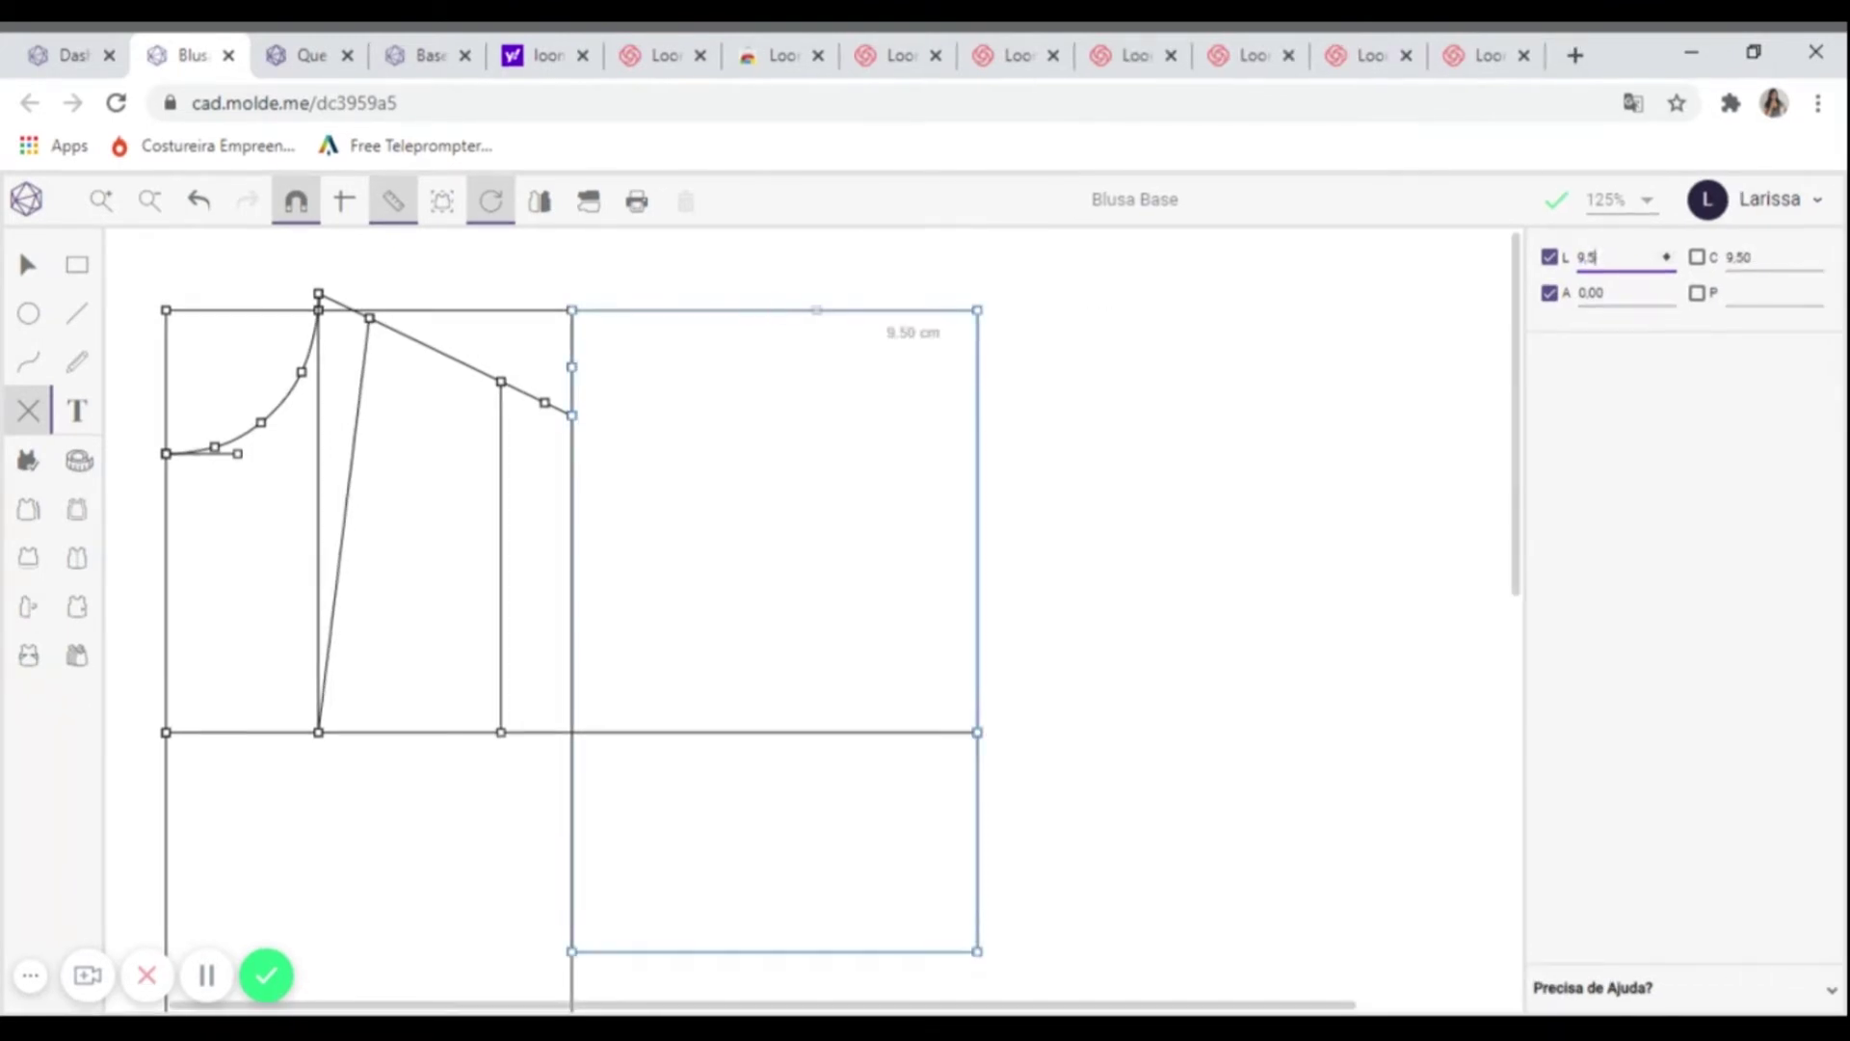
click(759, 310)
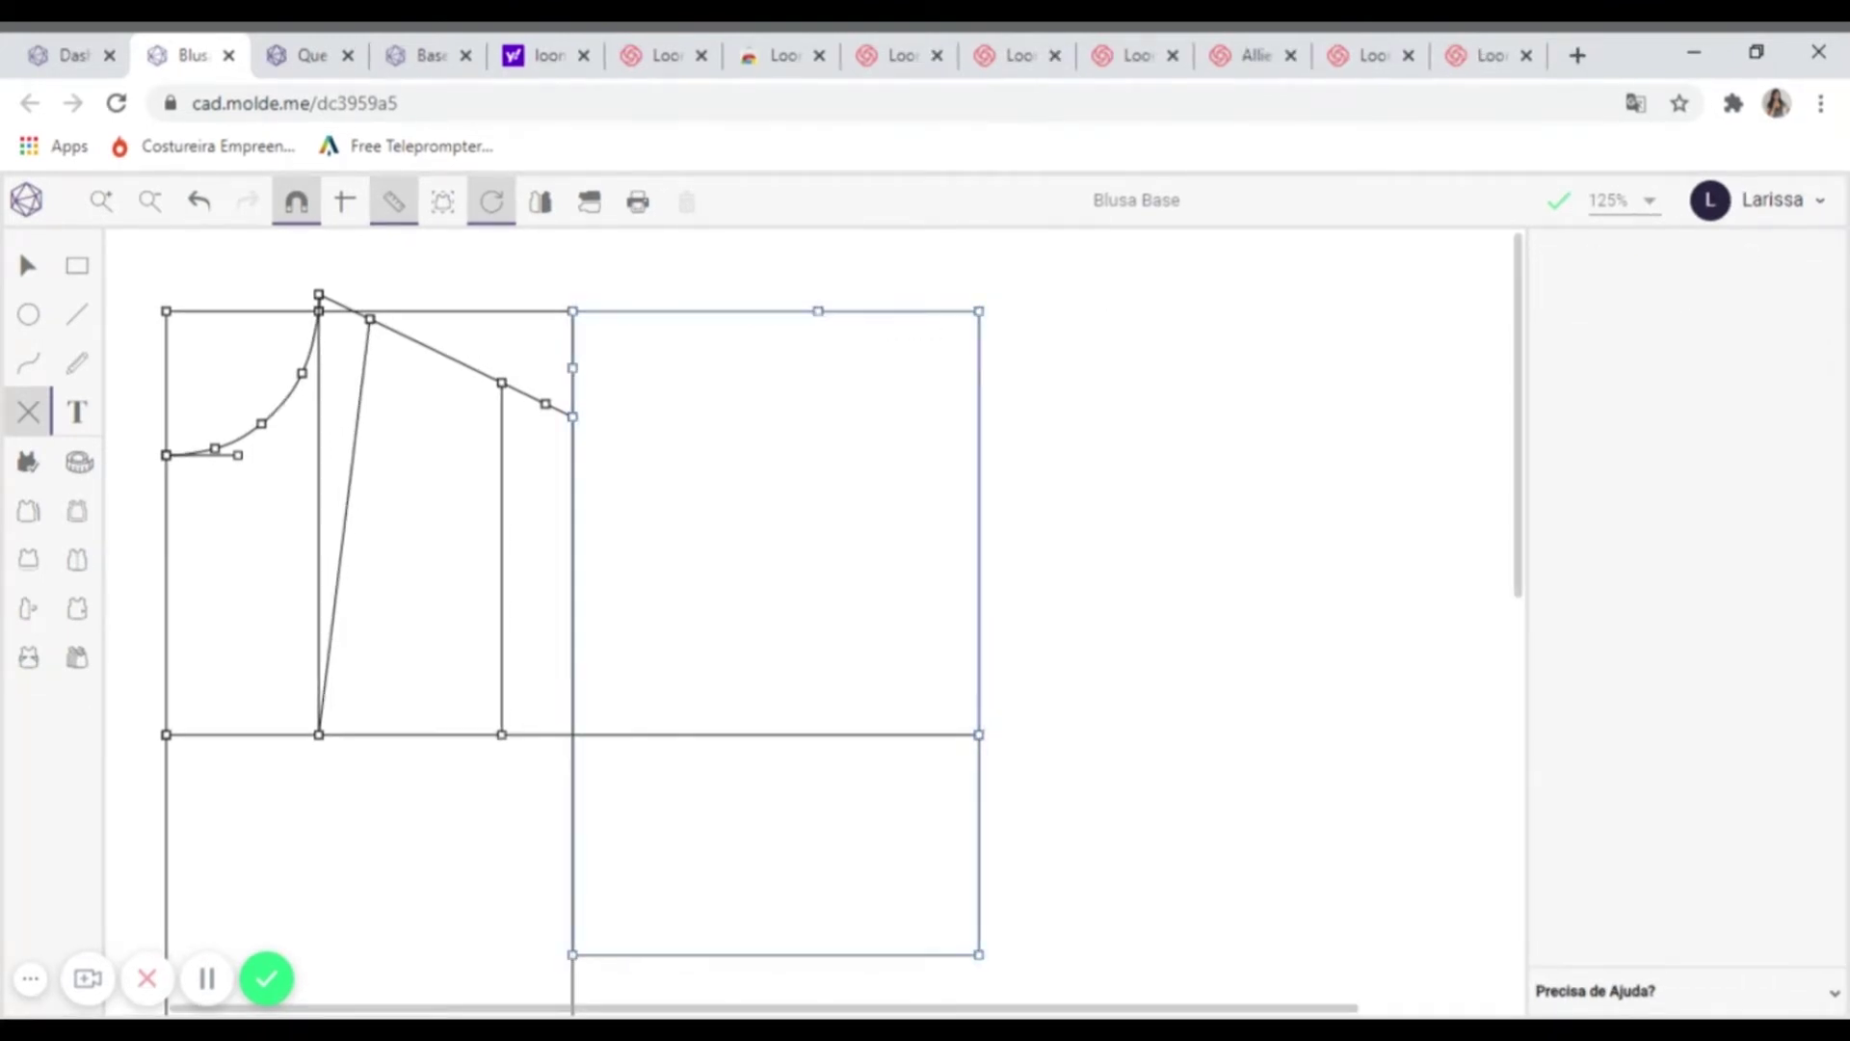
- Mark a point 3,5 cm directly above the 9,5 cm top-edge point, with a horizontal offset of 0
click(1611, 294)
text(3.5)
key(Tab)
text(0)
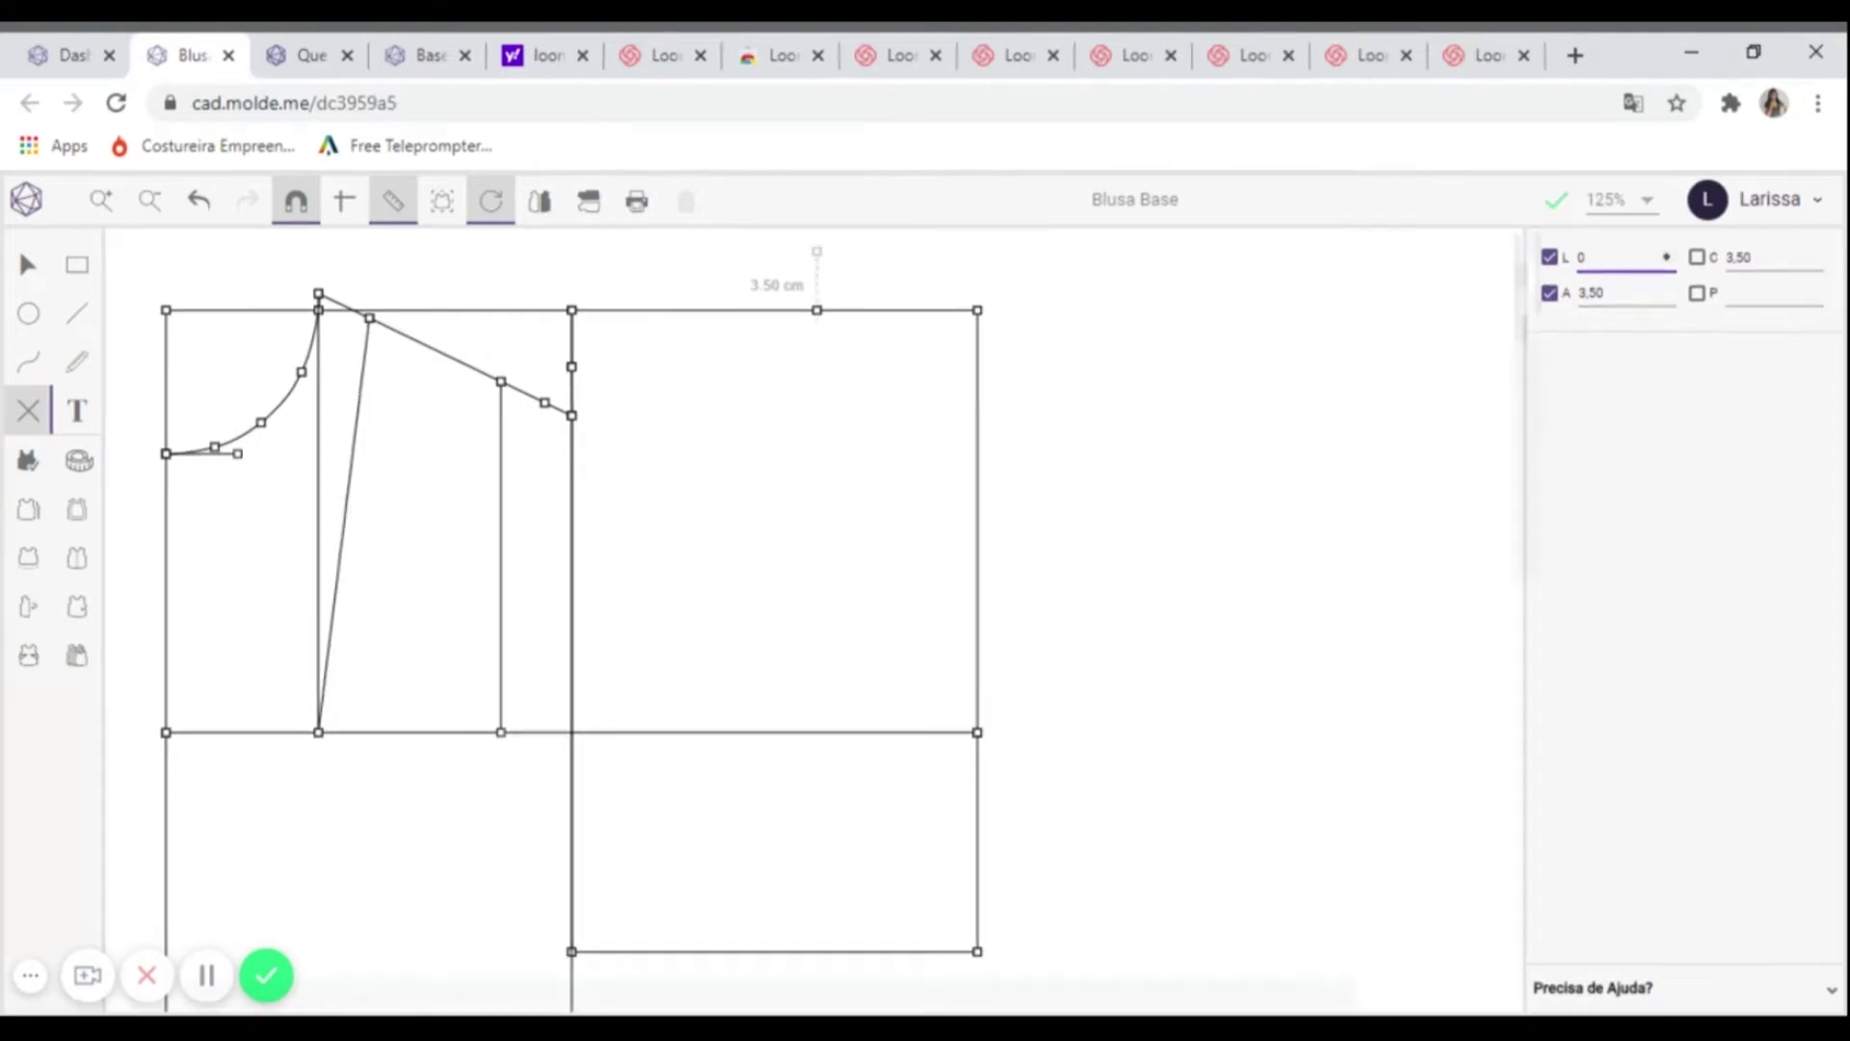
key(Return)
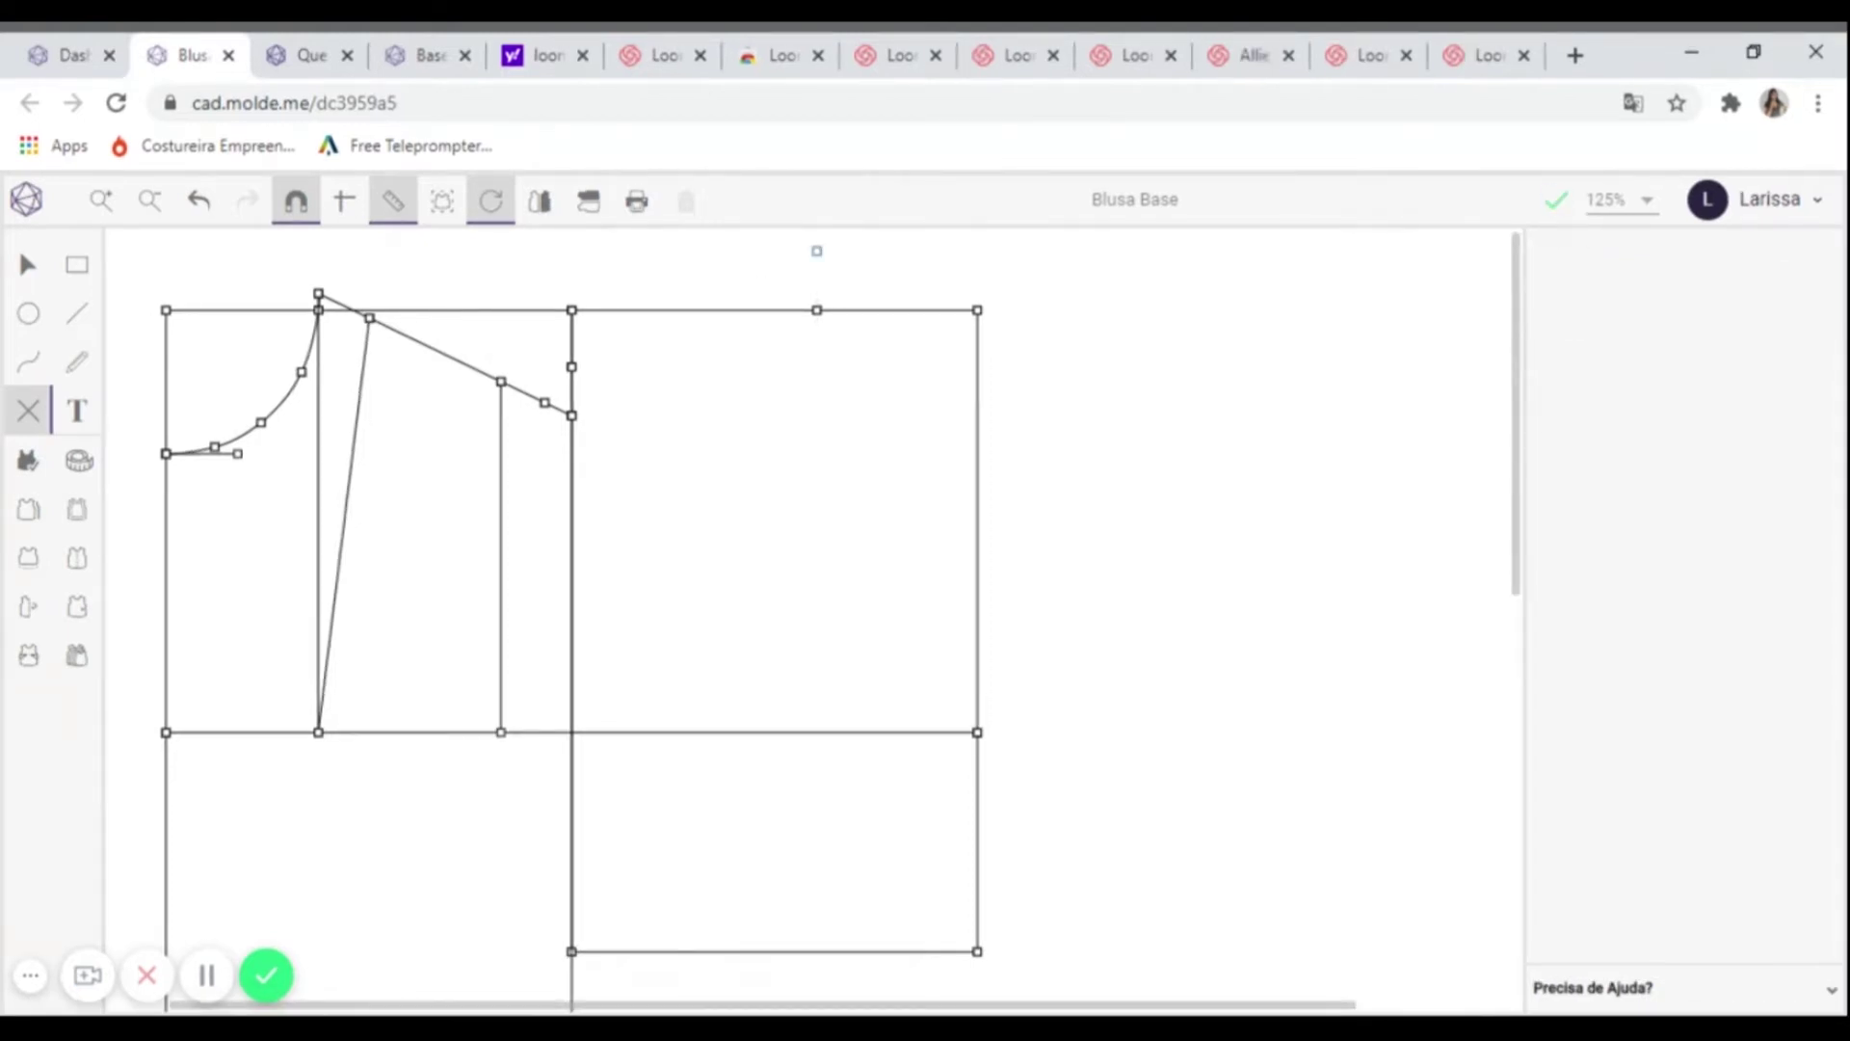
- Draw a curve about 10,6 cm long from the raised point through two intermediate points to the second rectangle's outer top corner
click(29, 364)
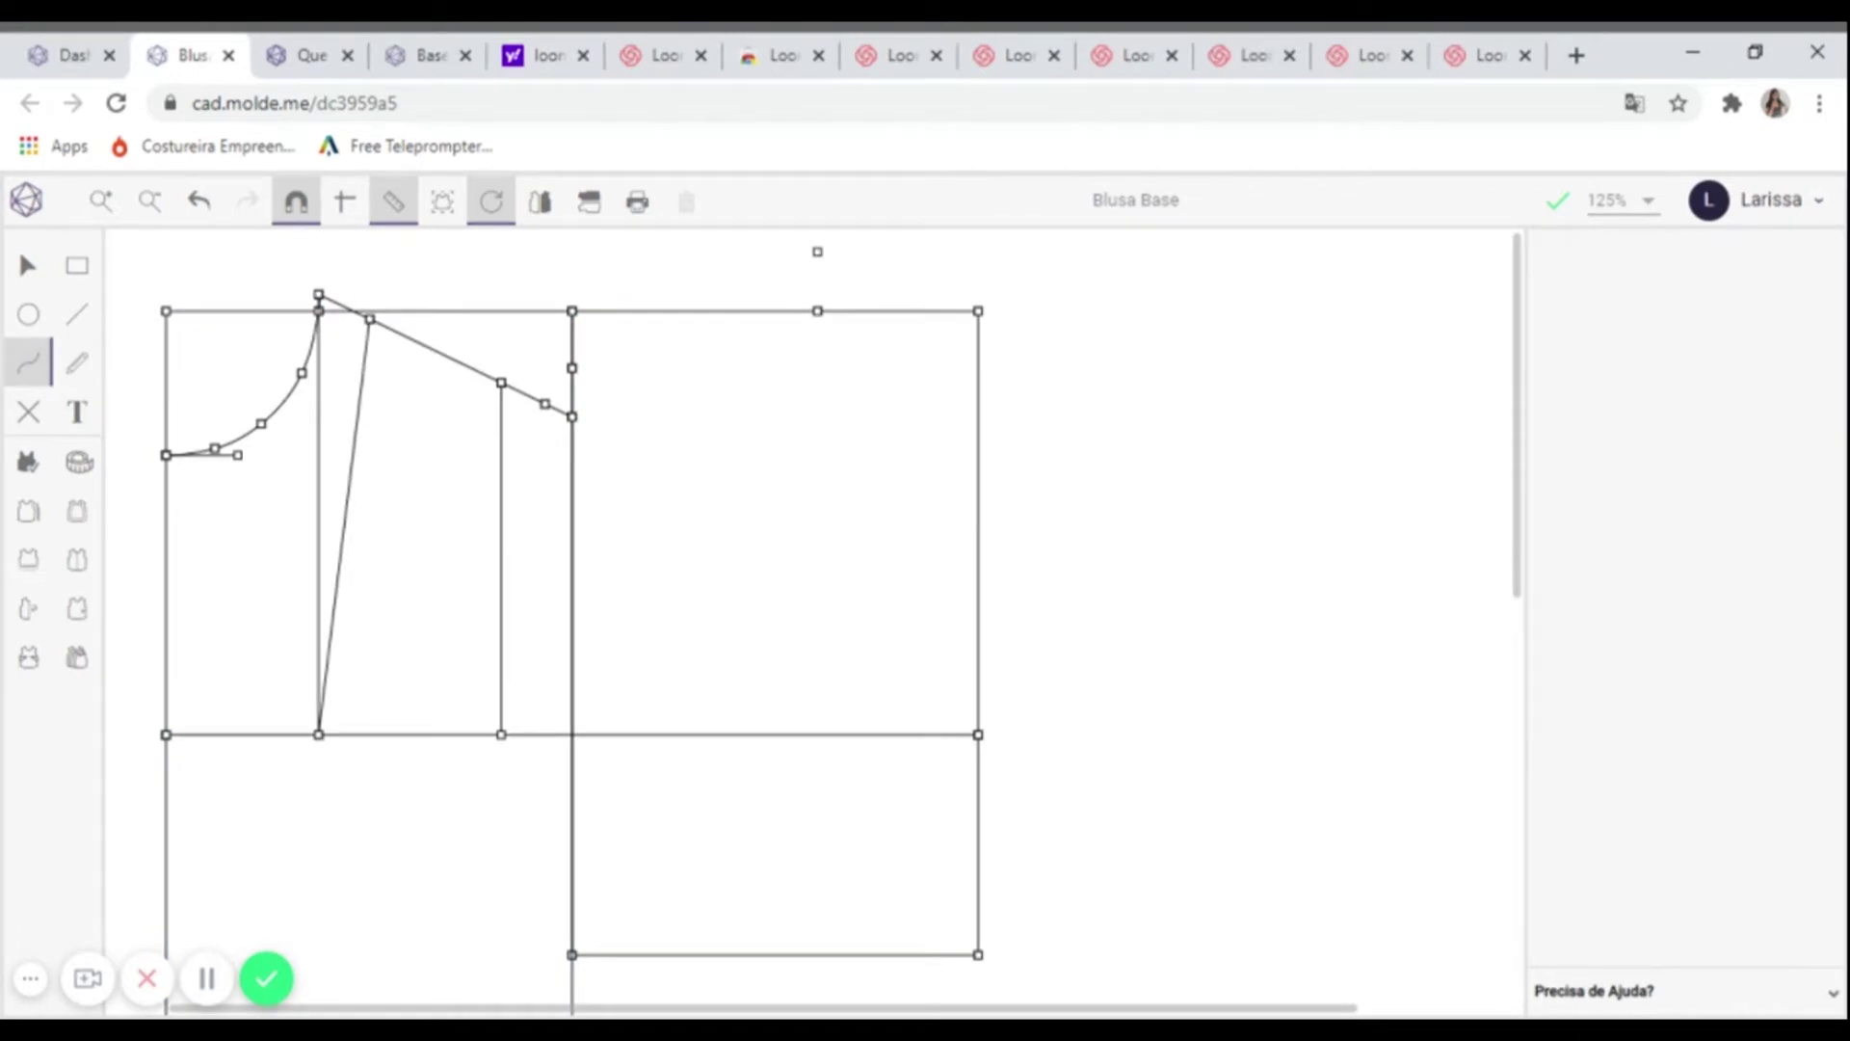
click(817, 251)
click(849, 283)
click(931, 310)
click(977, 309)
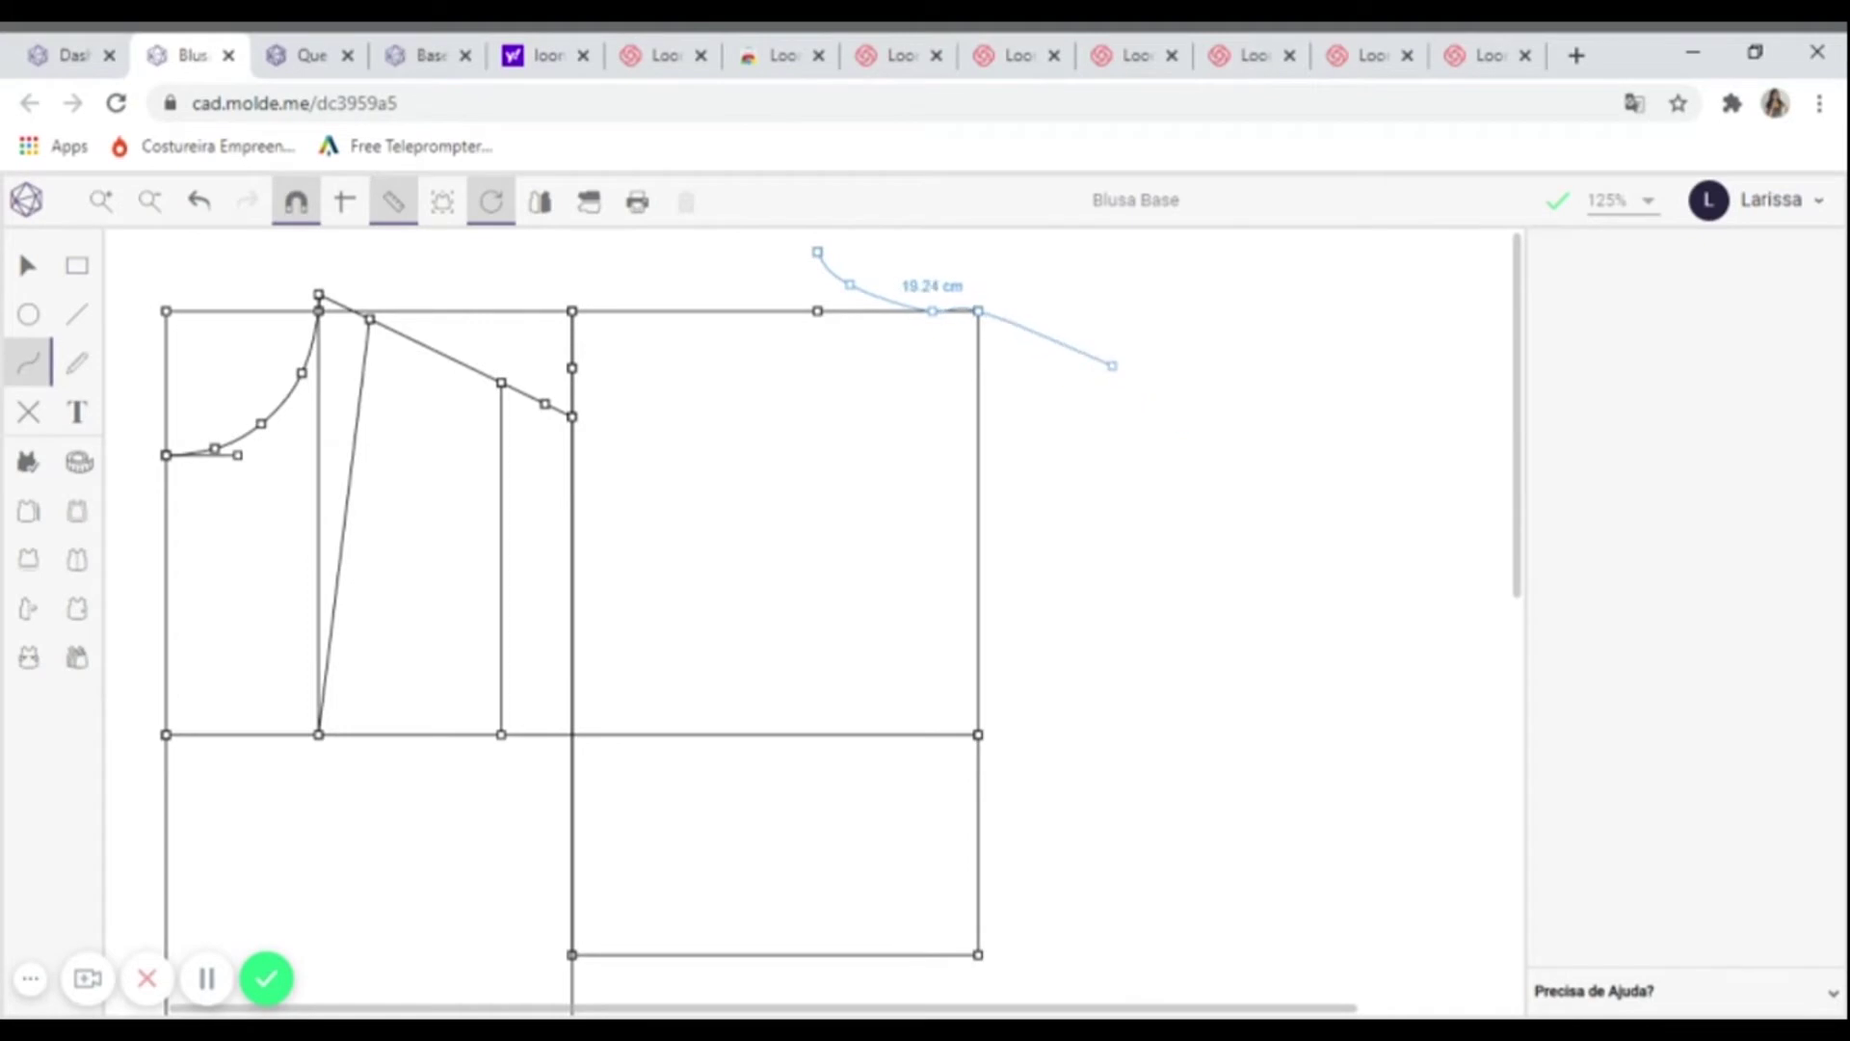
key(Escape)
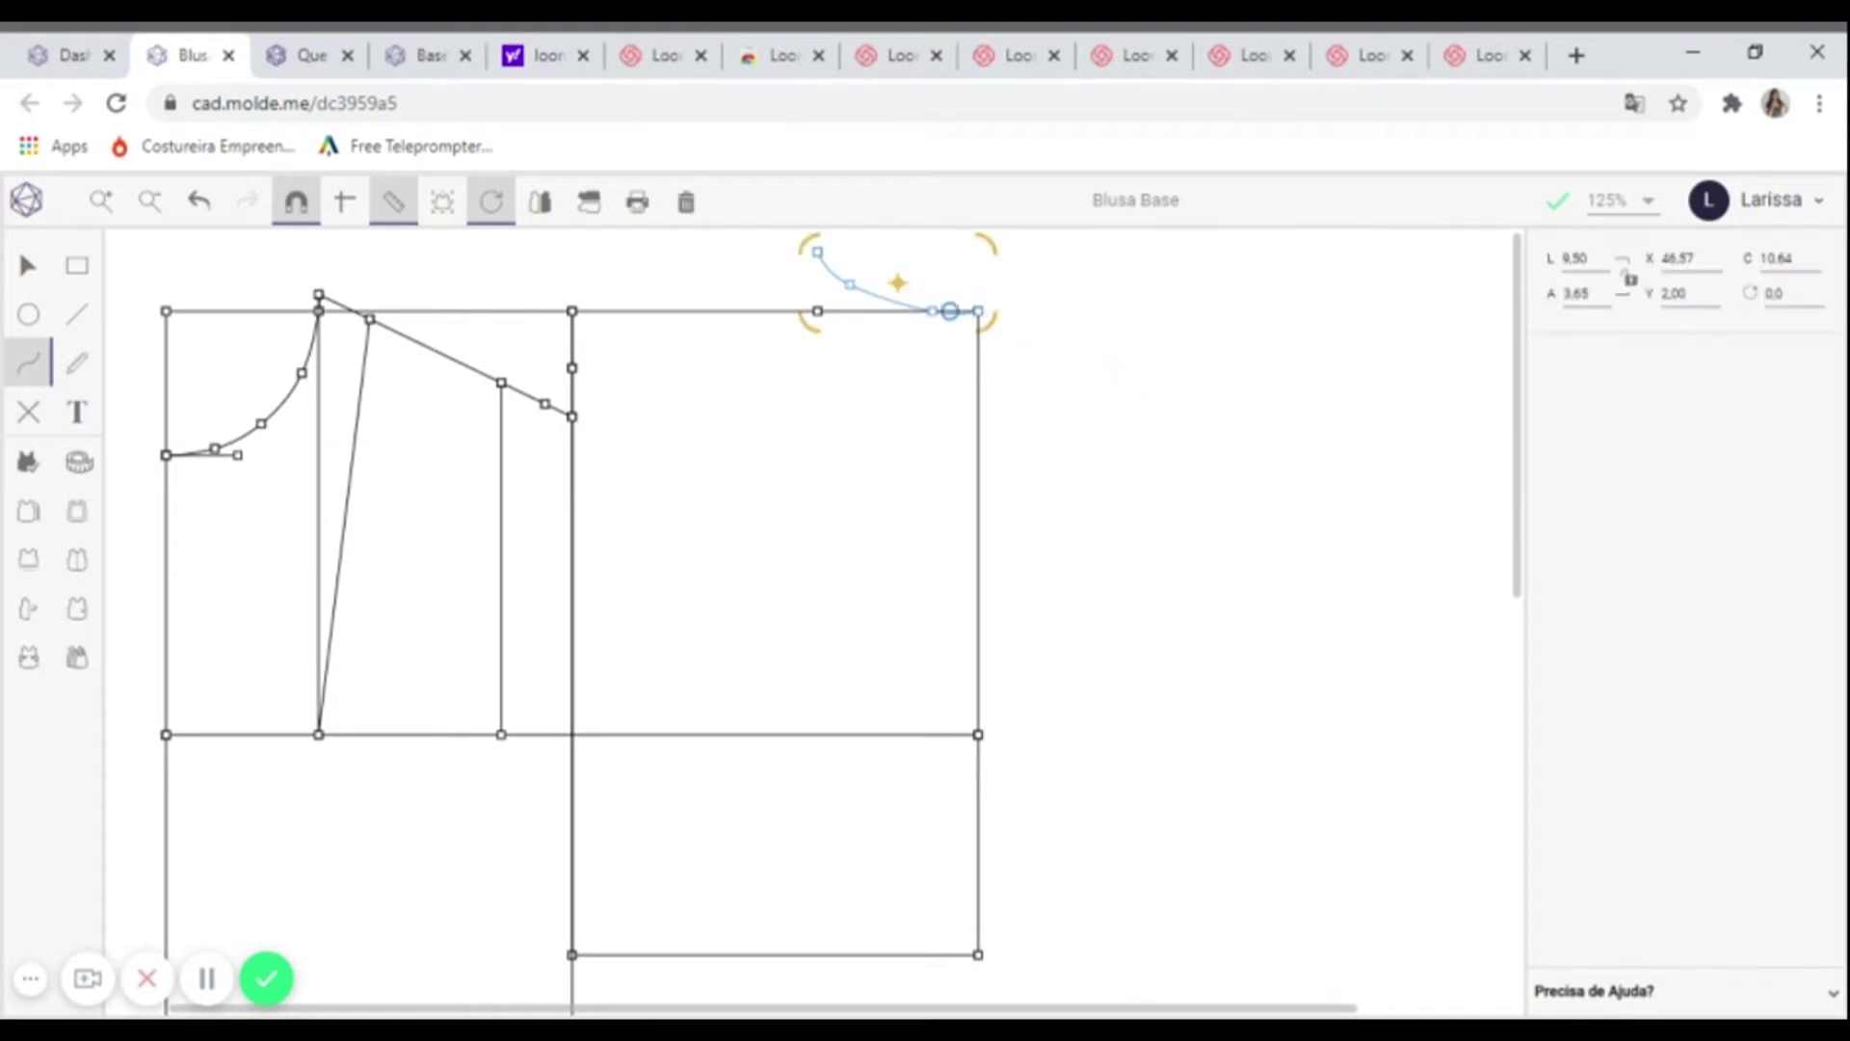
- Turn off snapping and adjust the second neckline curve's two intermediate points into a smoother arc, undoing the shift of the whole curve
click(298, 213)
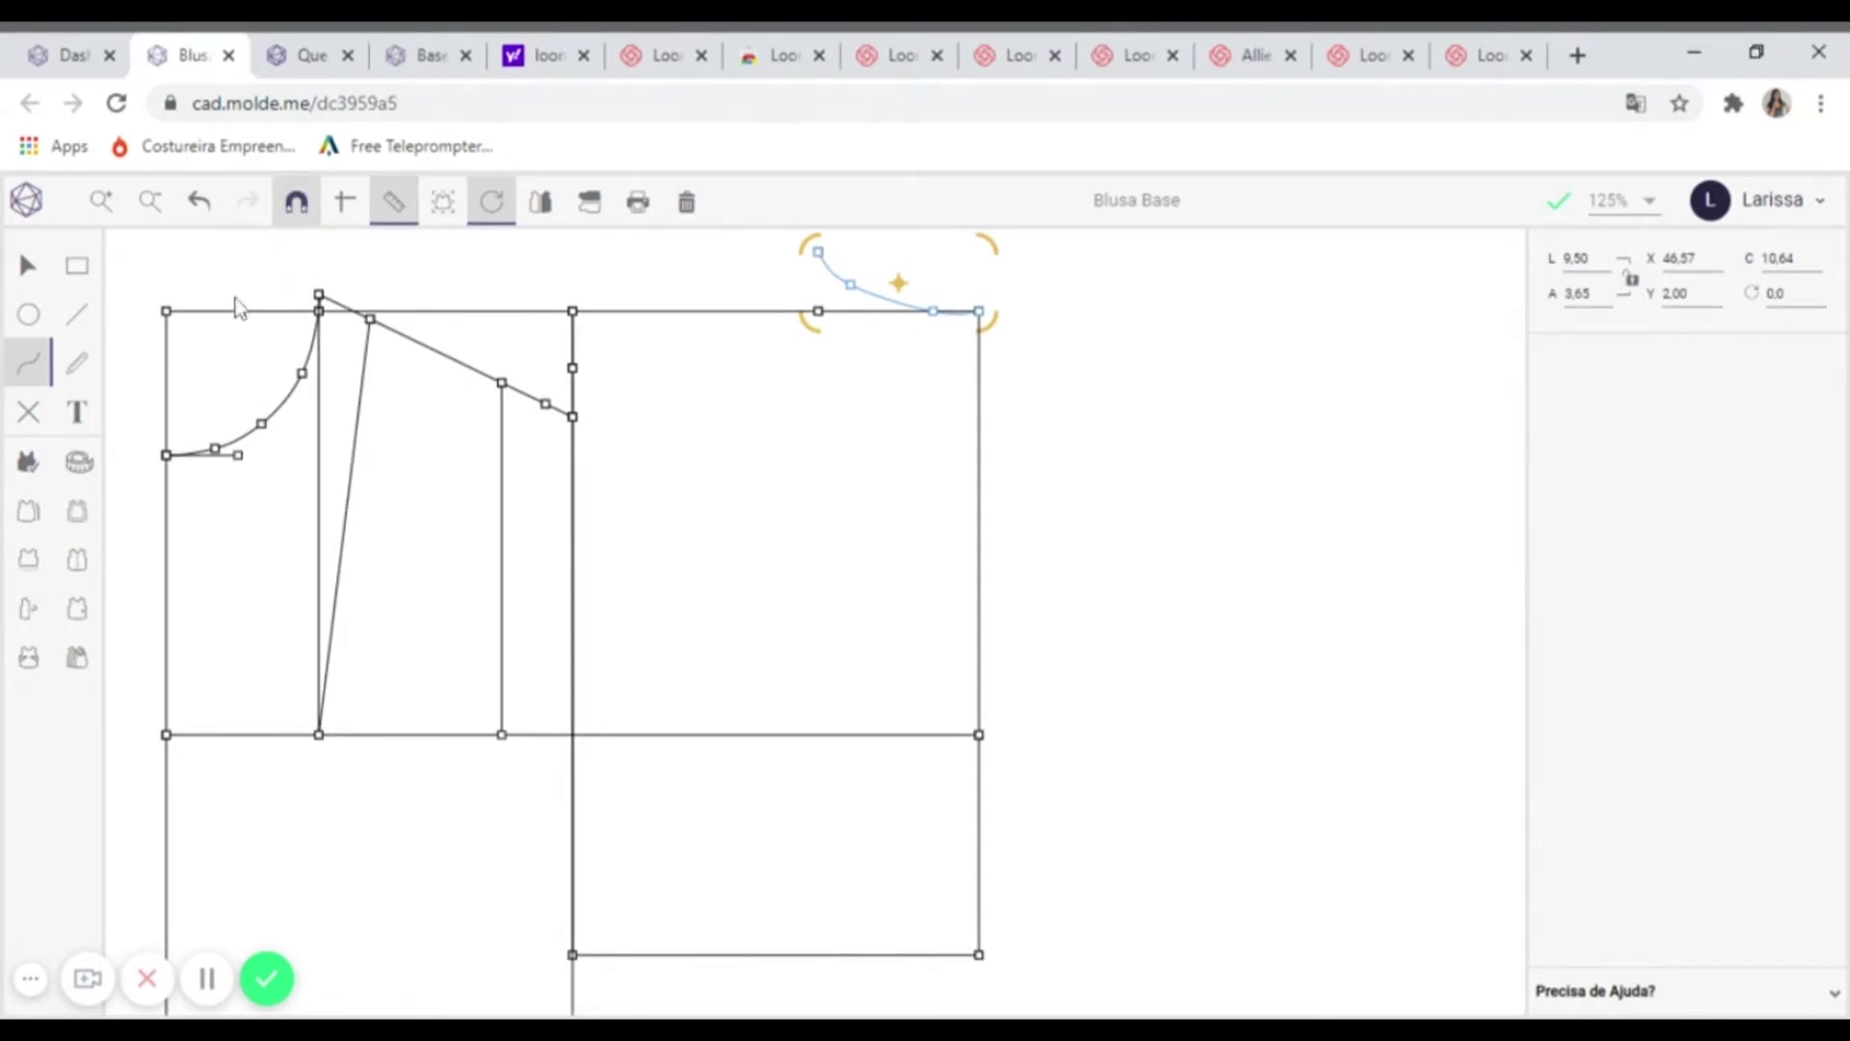
click(47, 270)
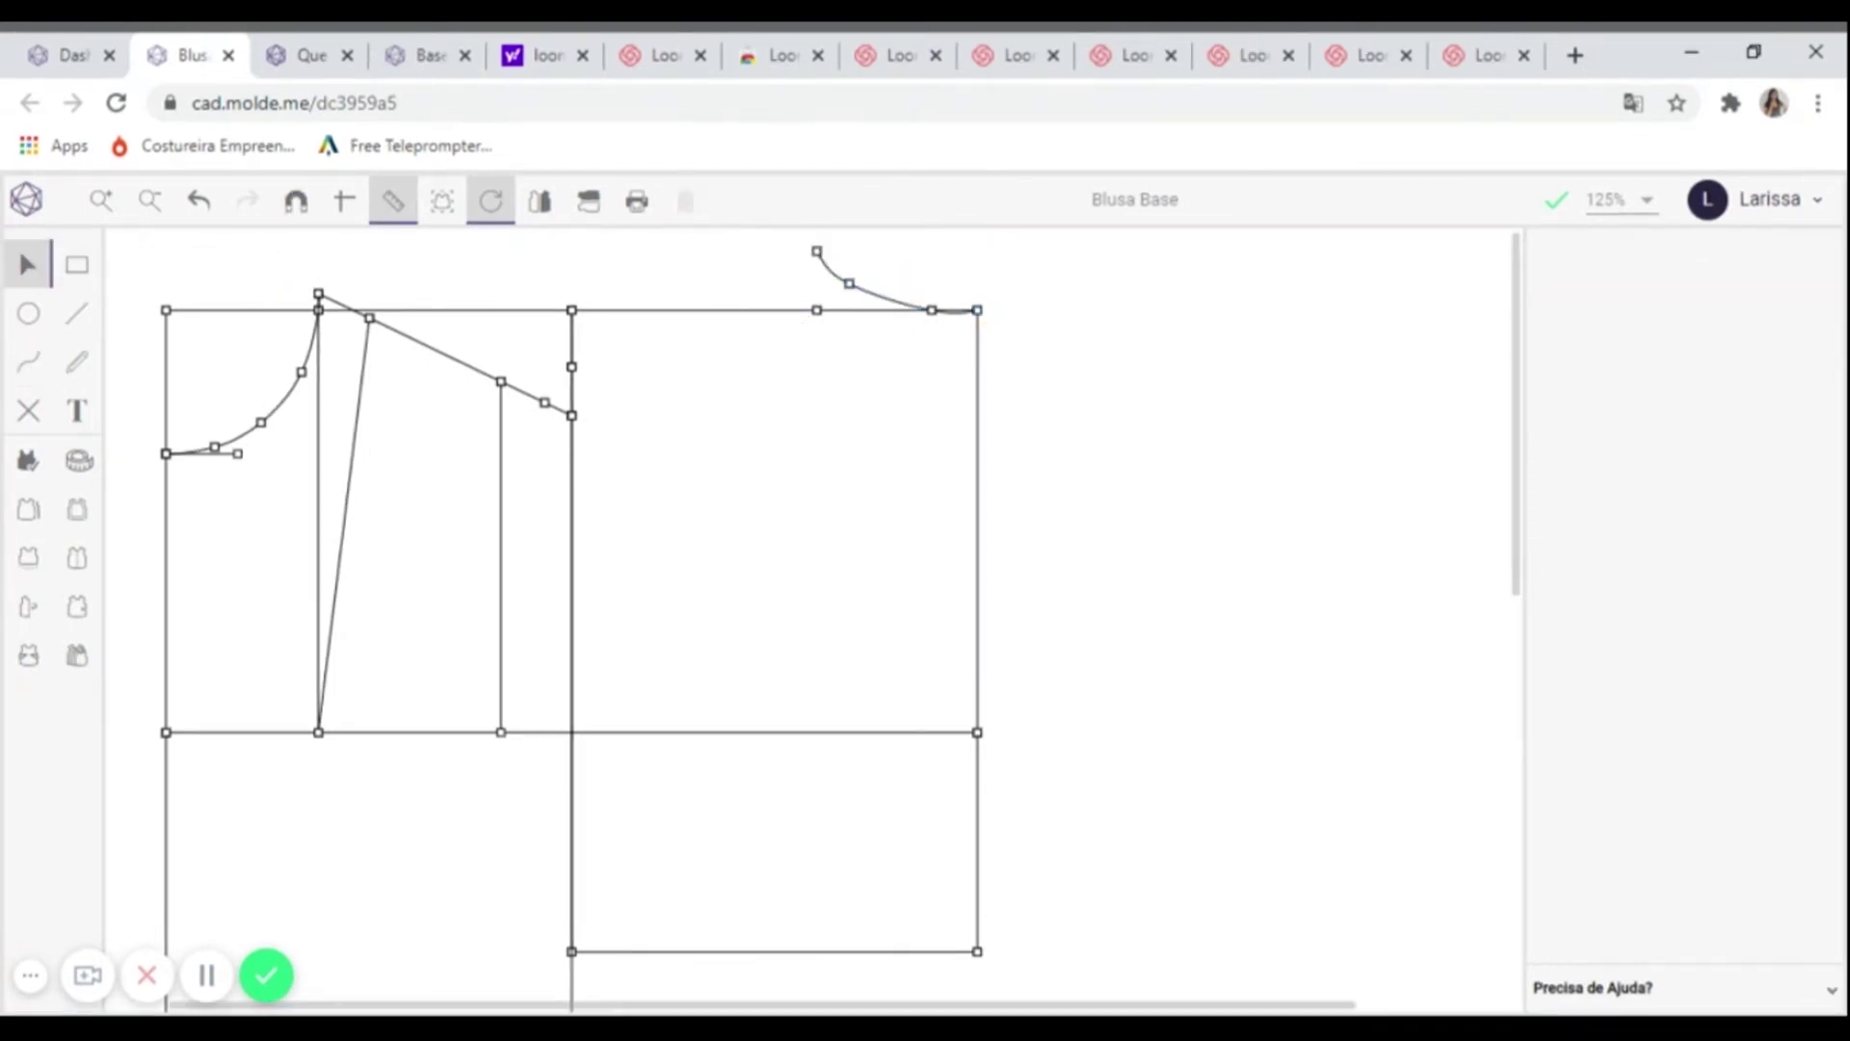
click(881, 297)
drag(933, 311, 907, 289)
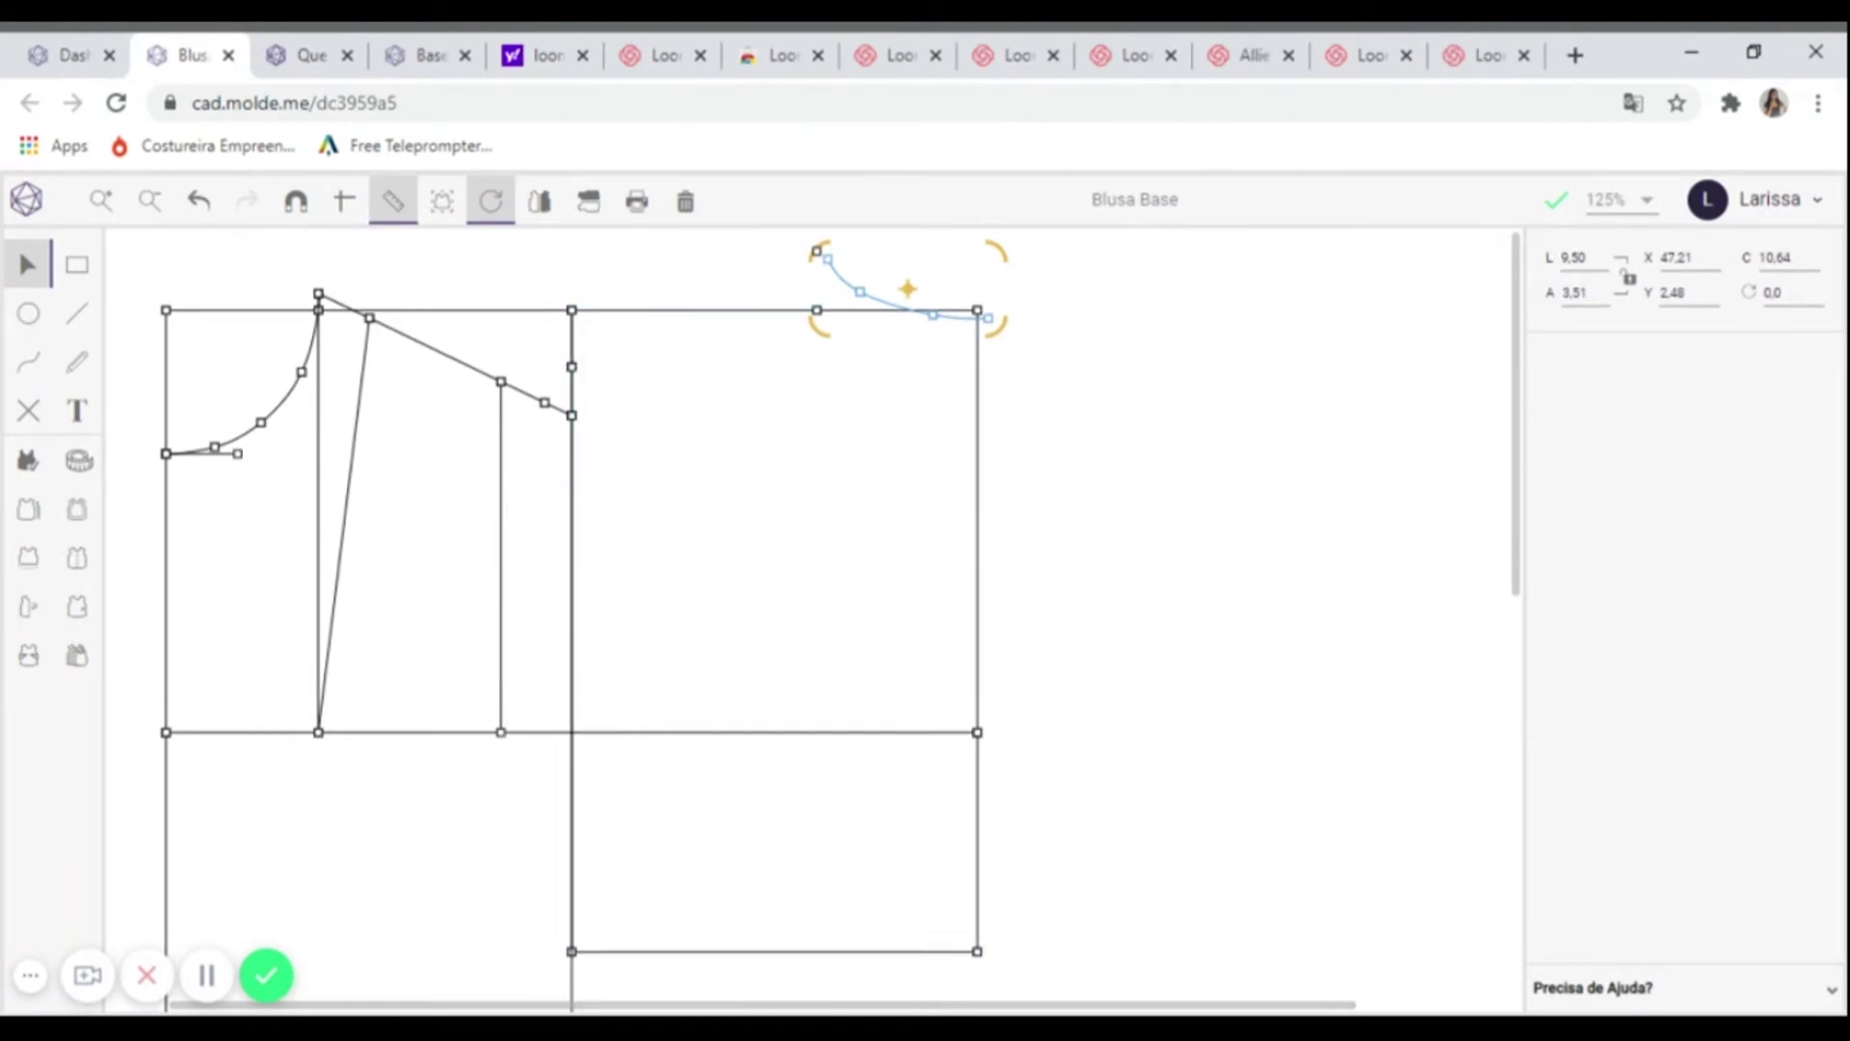
click(199, 204)
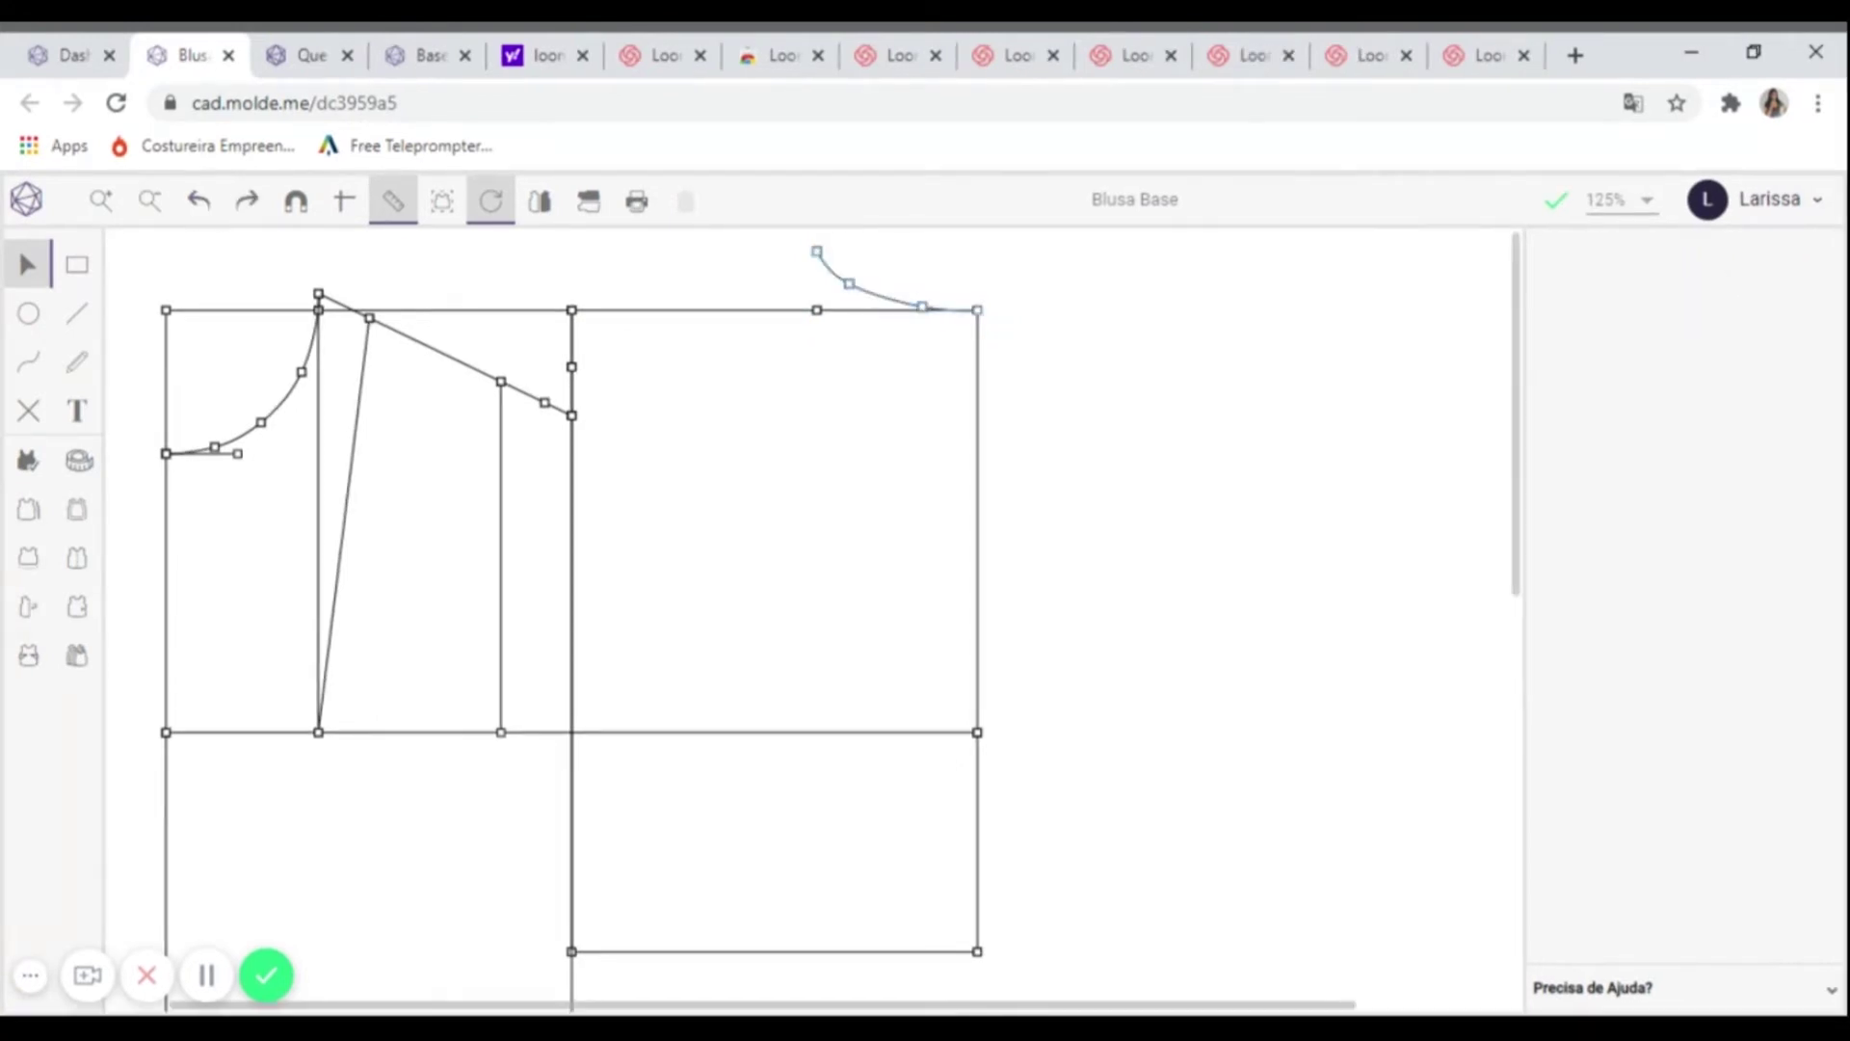
click(849, 286)
drag(849, 285, 858, 290)
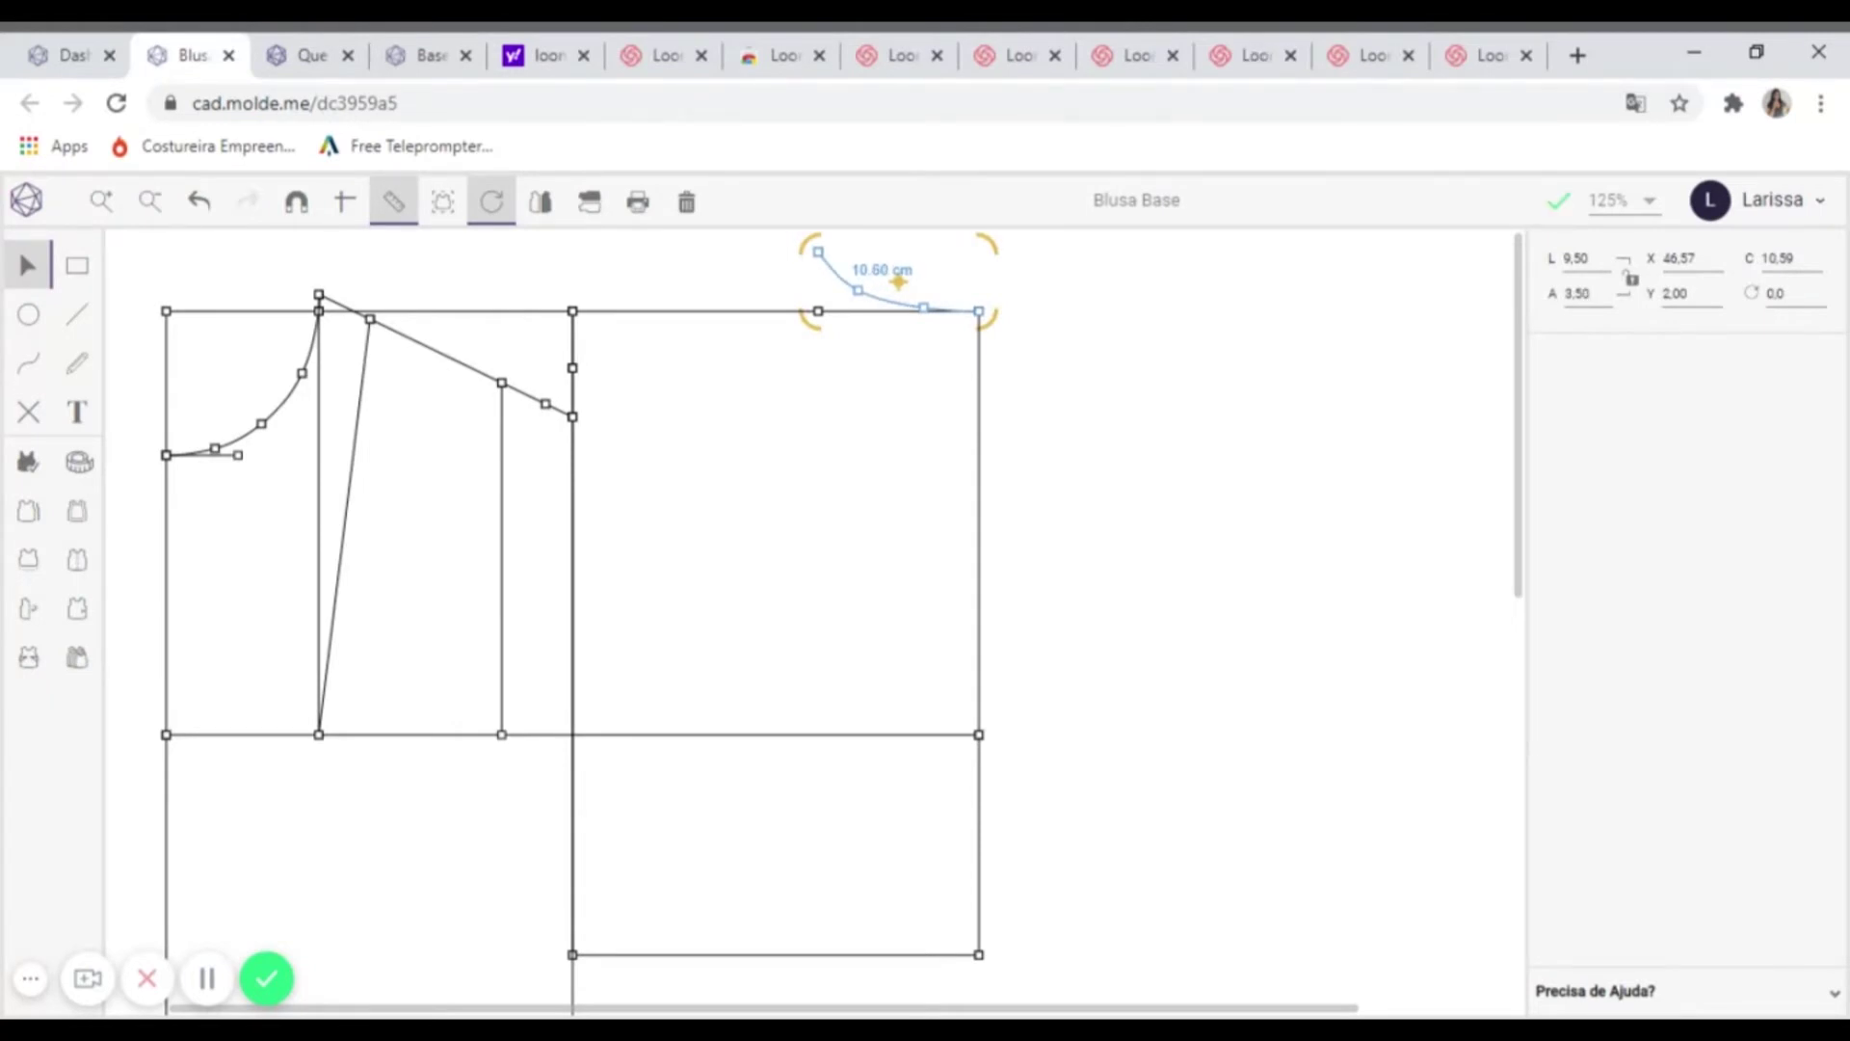
- Nudge the back neckline curve's intermediate point nearest the outer corner slightly down toward the second rectangle's top edge
drag(923, 307, 921, 310)
key(Escape)
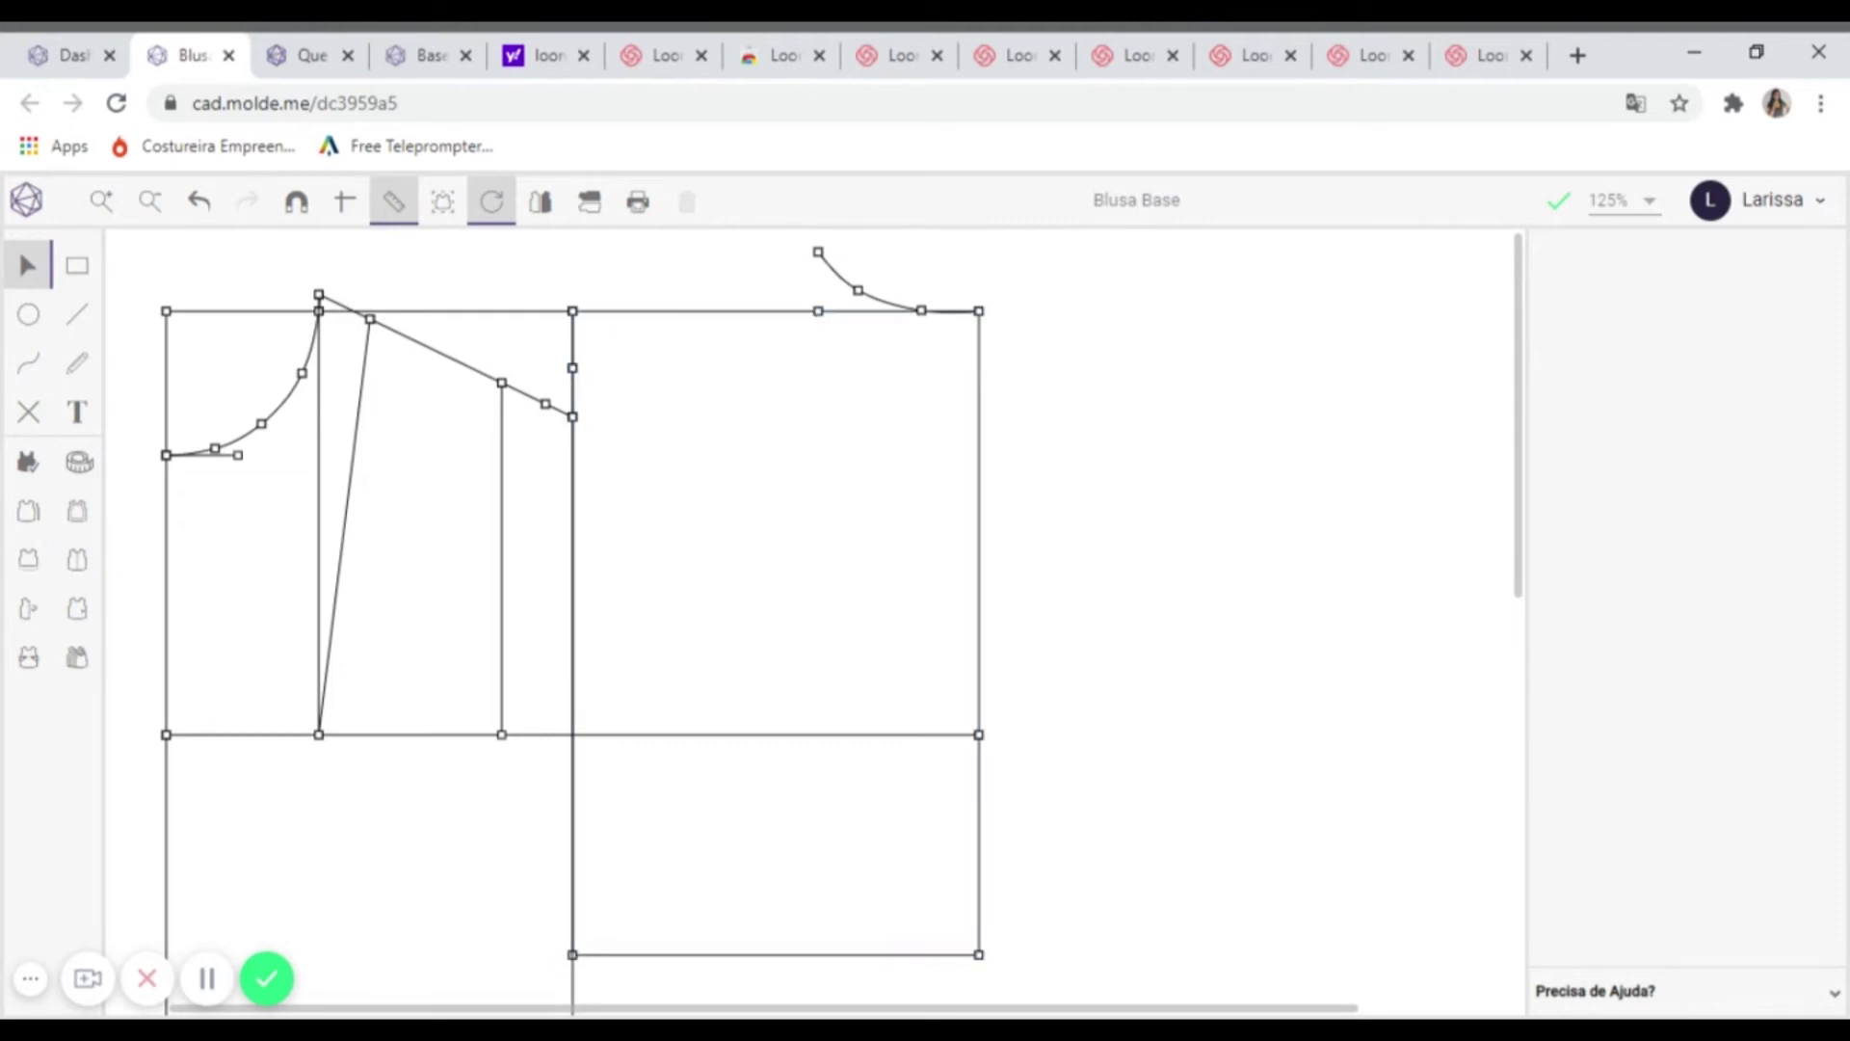
click(76, 315)
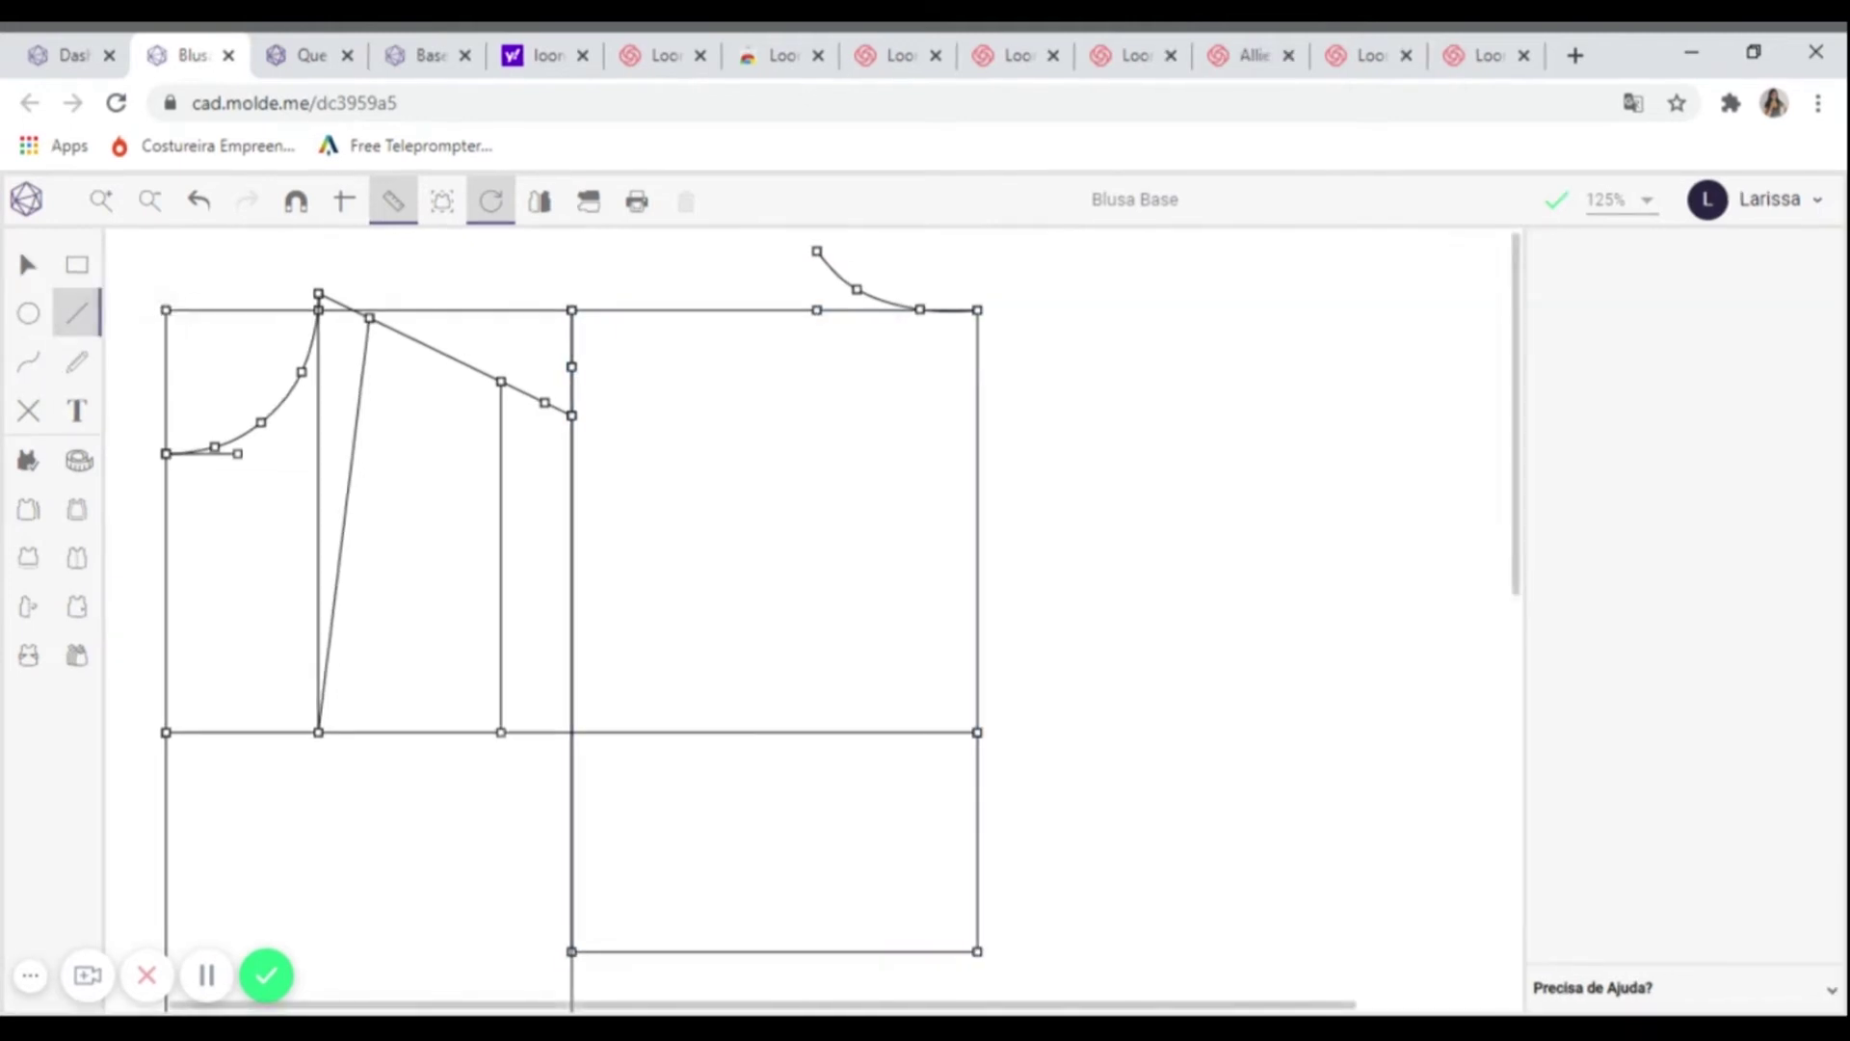
click(816, 251)
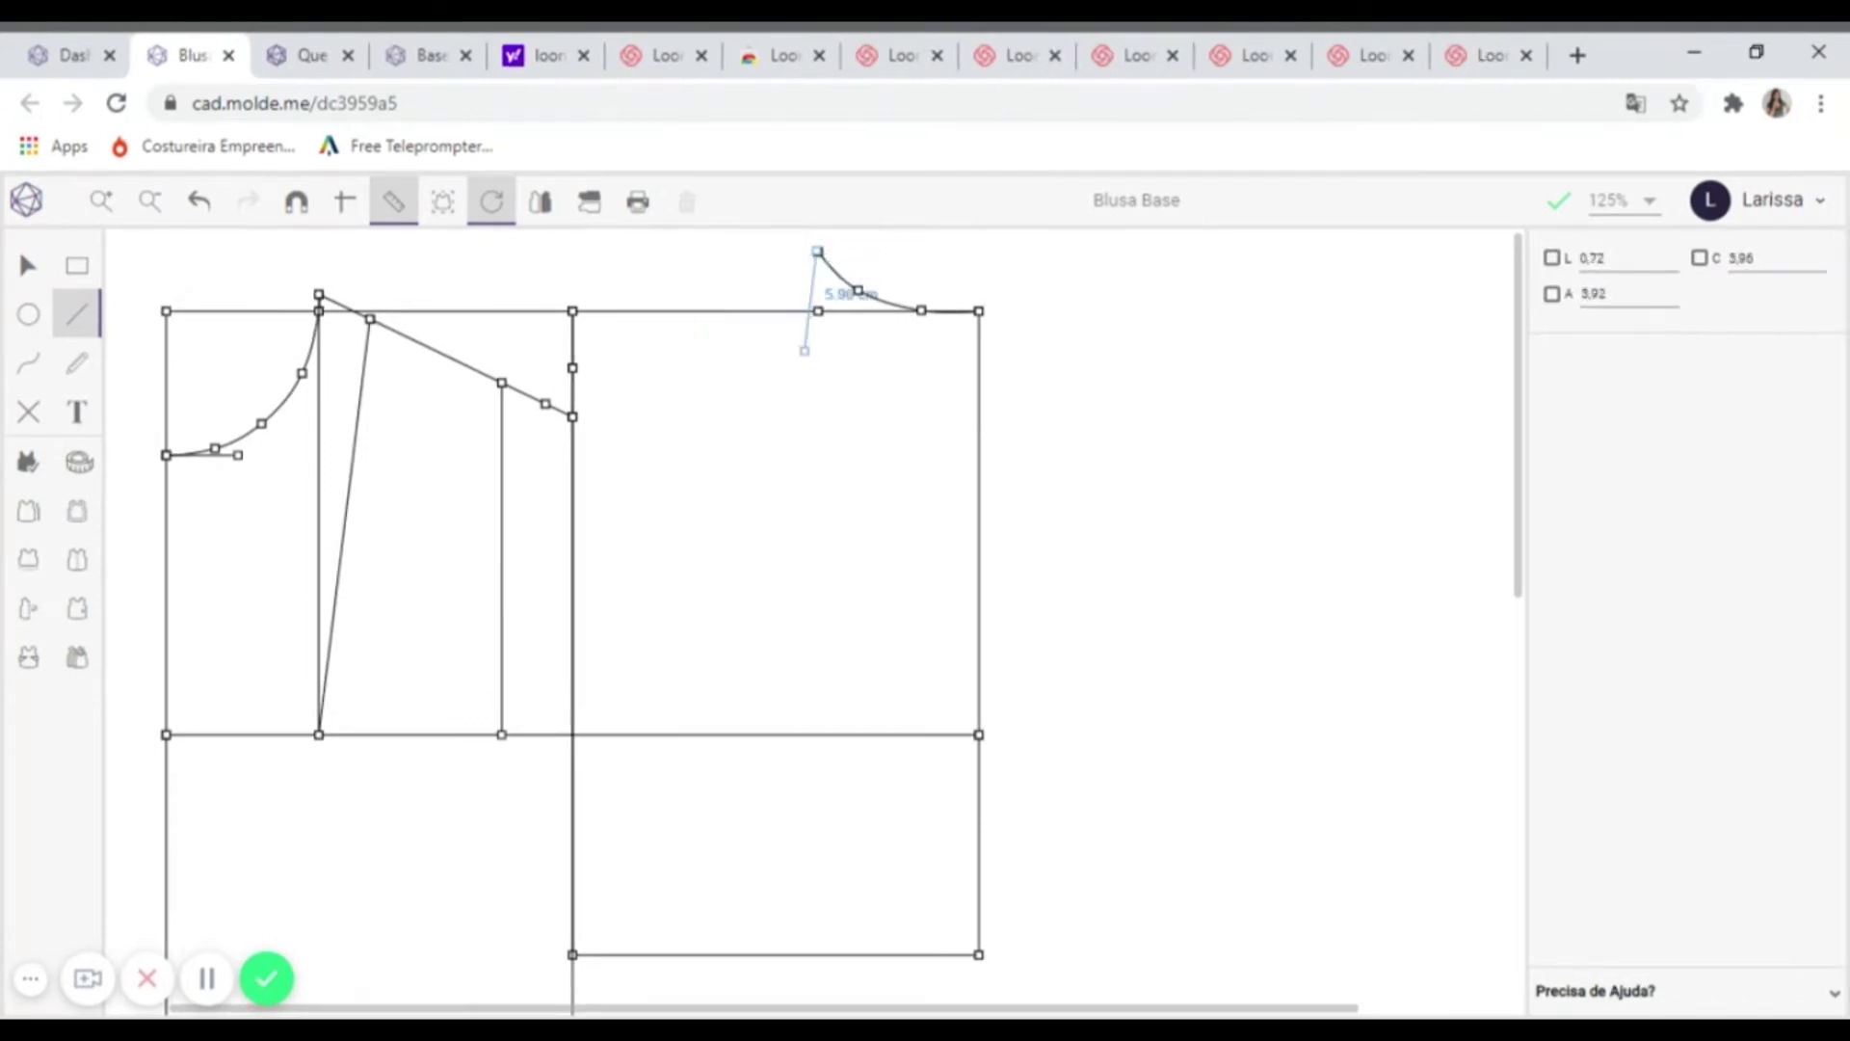
scroll(777, 421, up, 1)
scroll(777, 421, up, 1)
drag(831, 405, 835, 726)
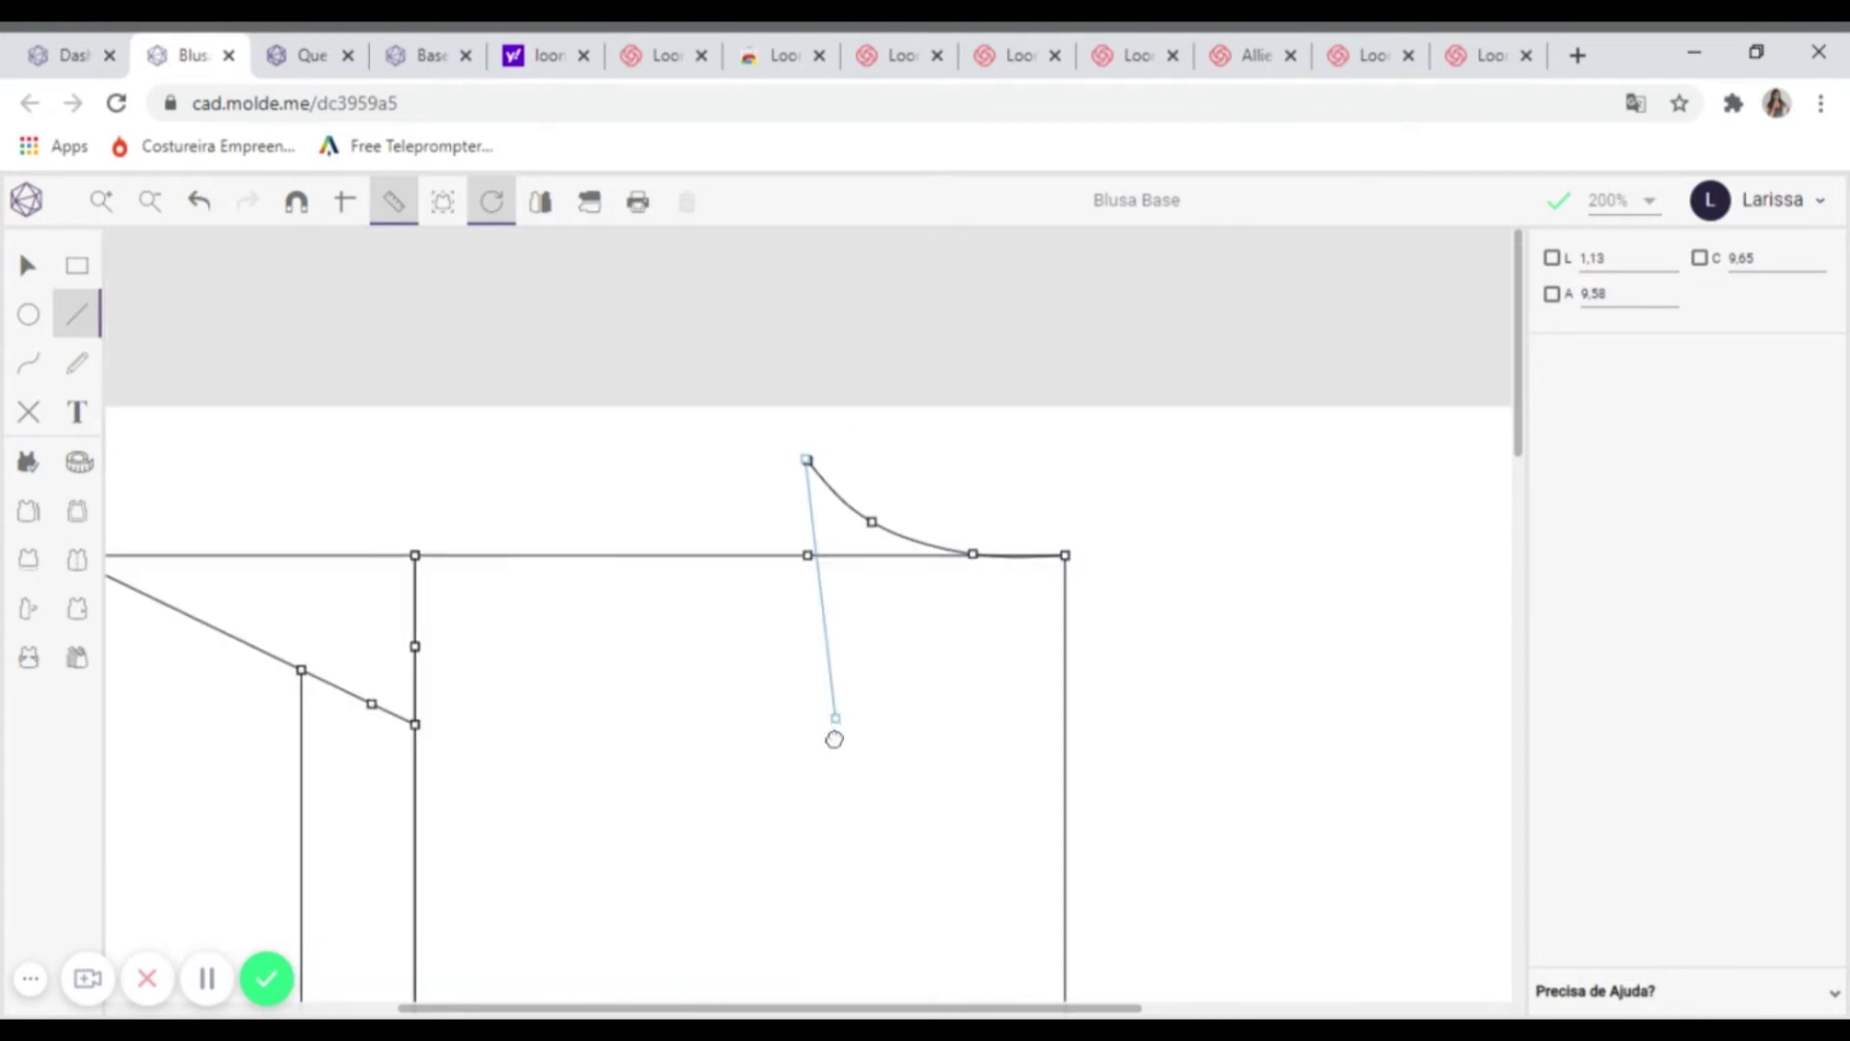
scroll(842, 471, up, 1)
drag(814, 475, 809, 591)
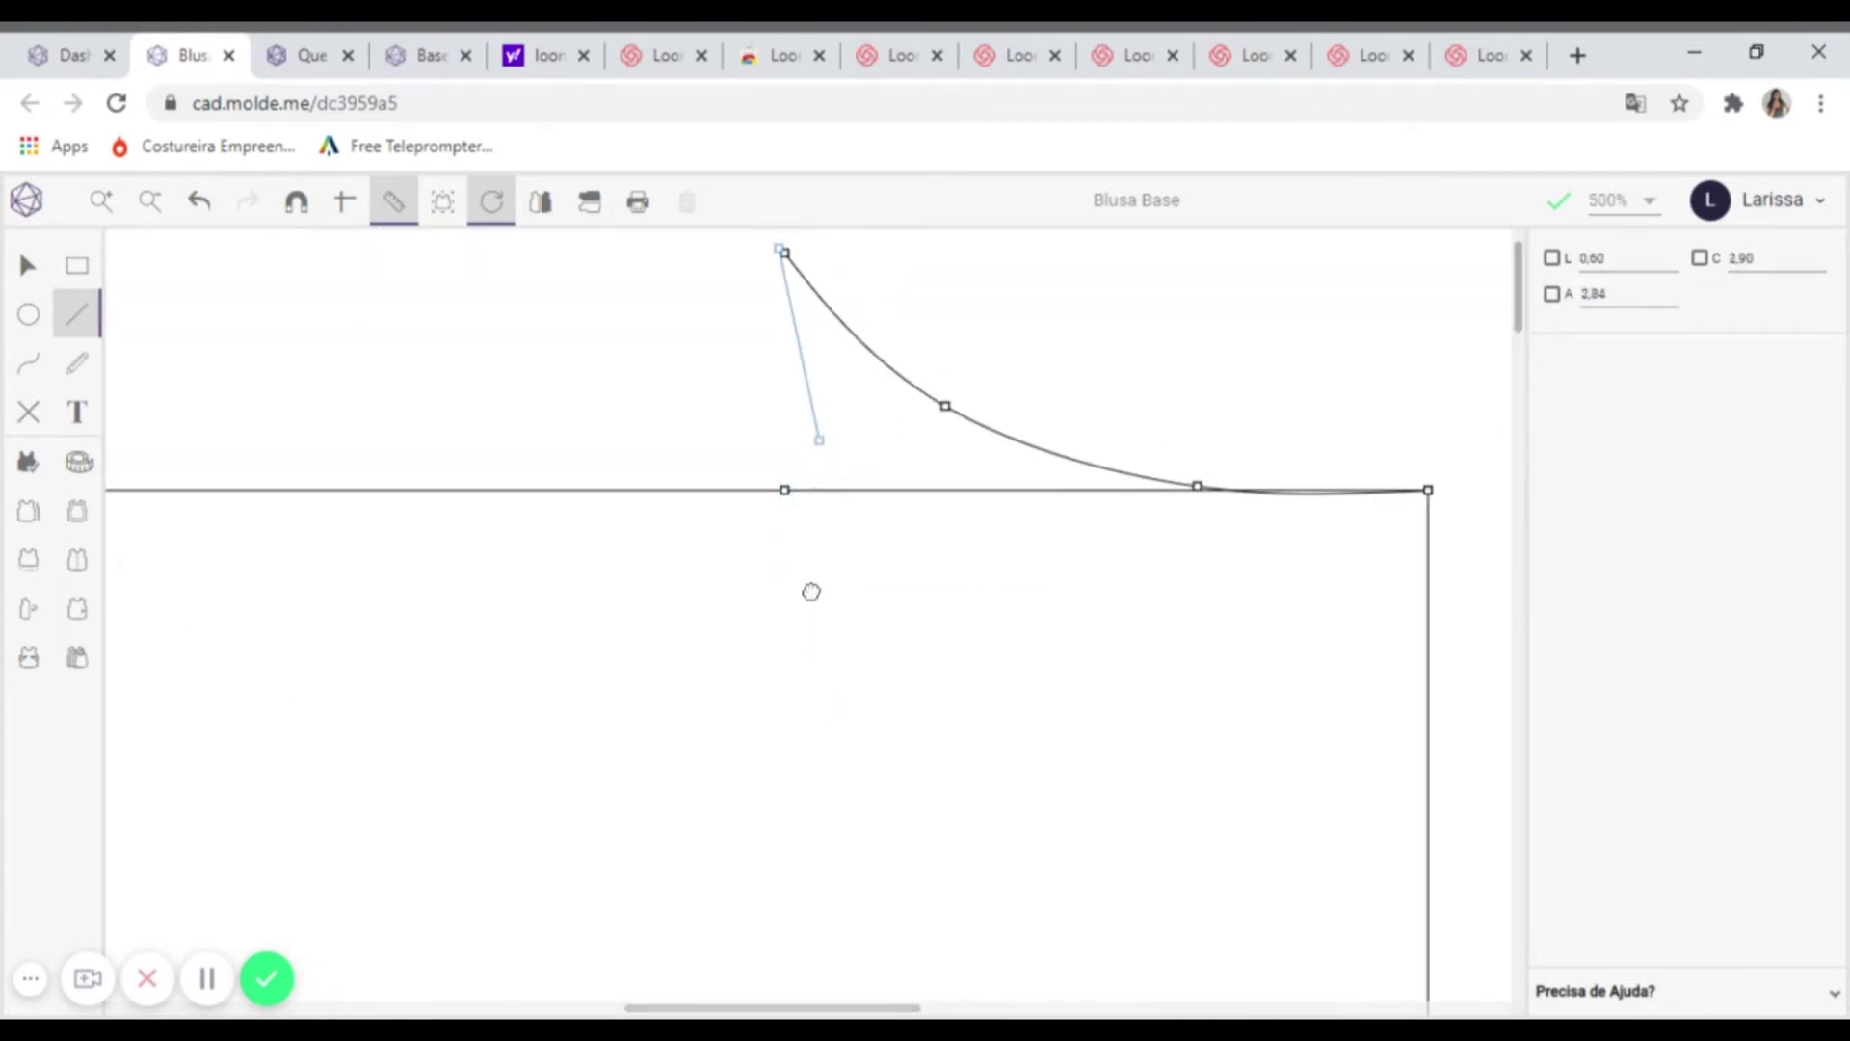
scroll(810, 590, up, 2)
scroll(821, 411, up, 1)
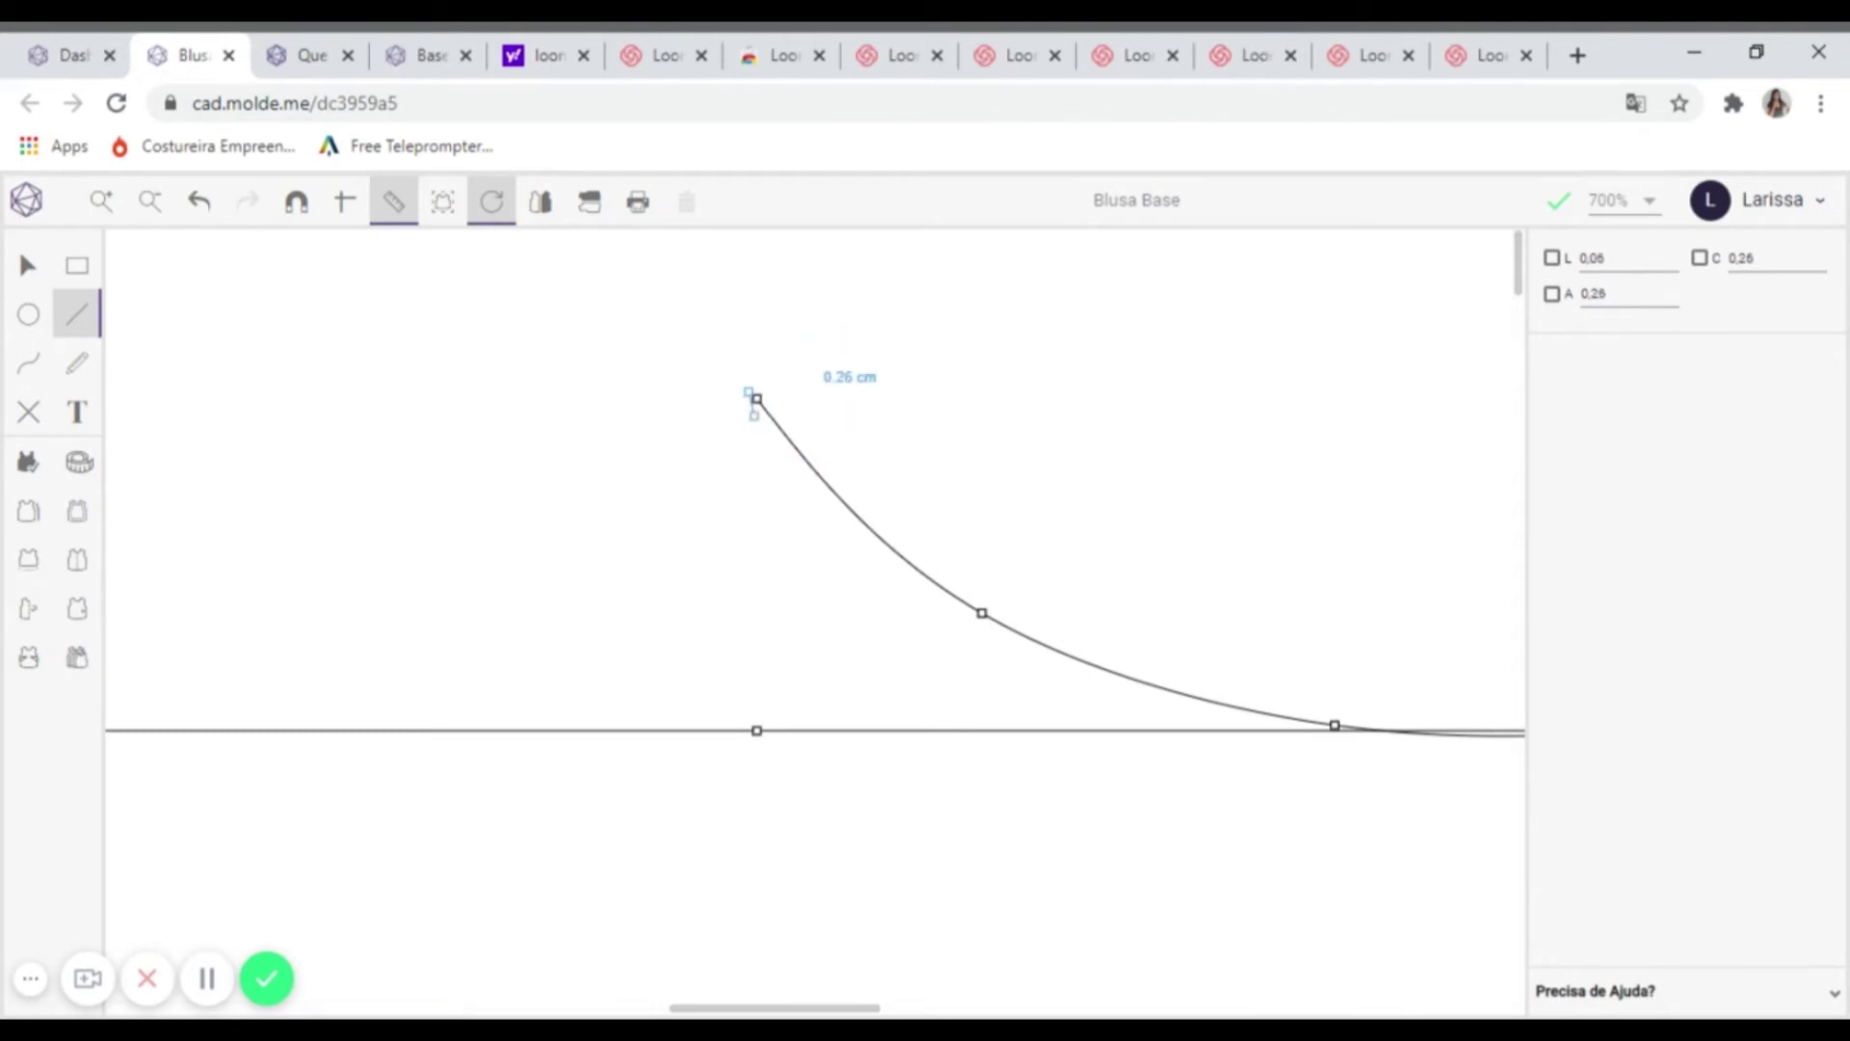
- Turn snapping on and draw the back shoulder line, about 16,04 cm, from the raised neckline point to the marked point on the shared vertical edge
click(298, 218)
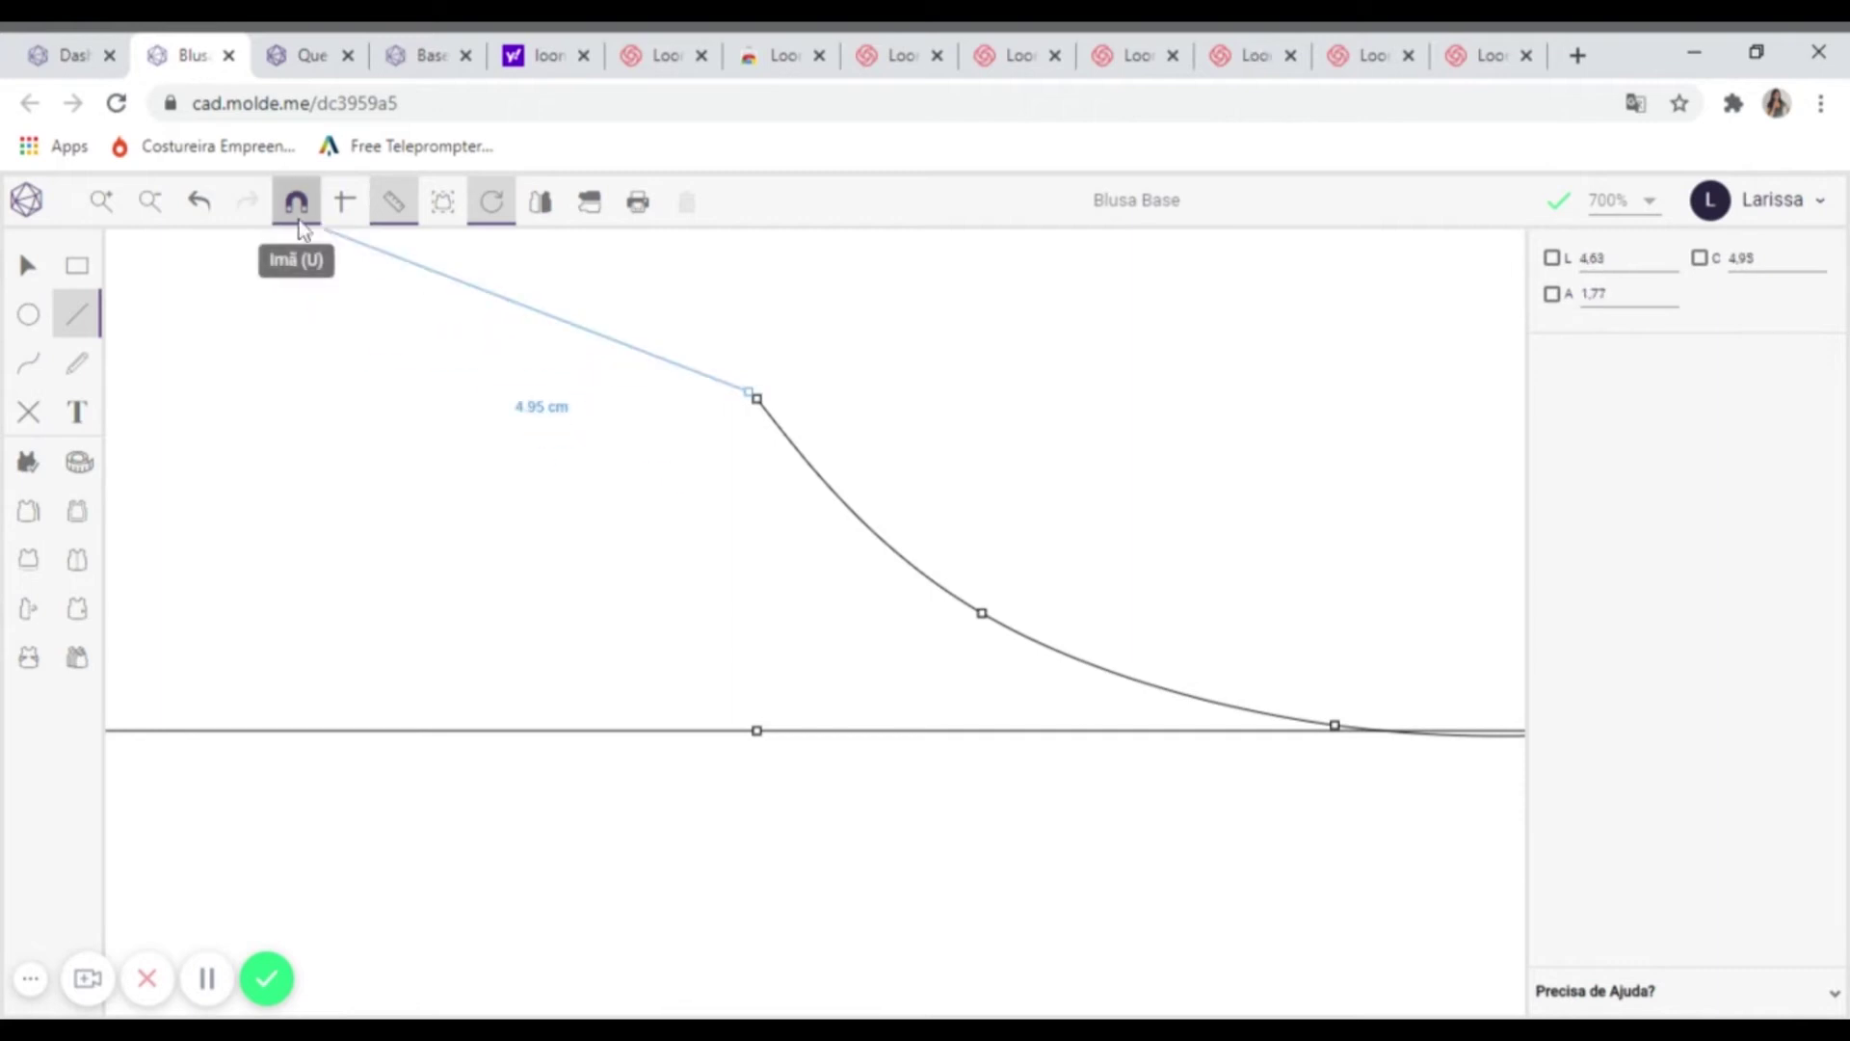
key(Escape)
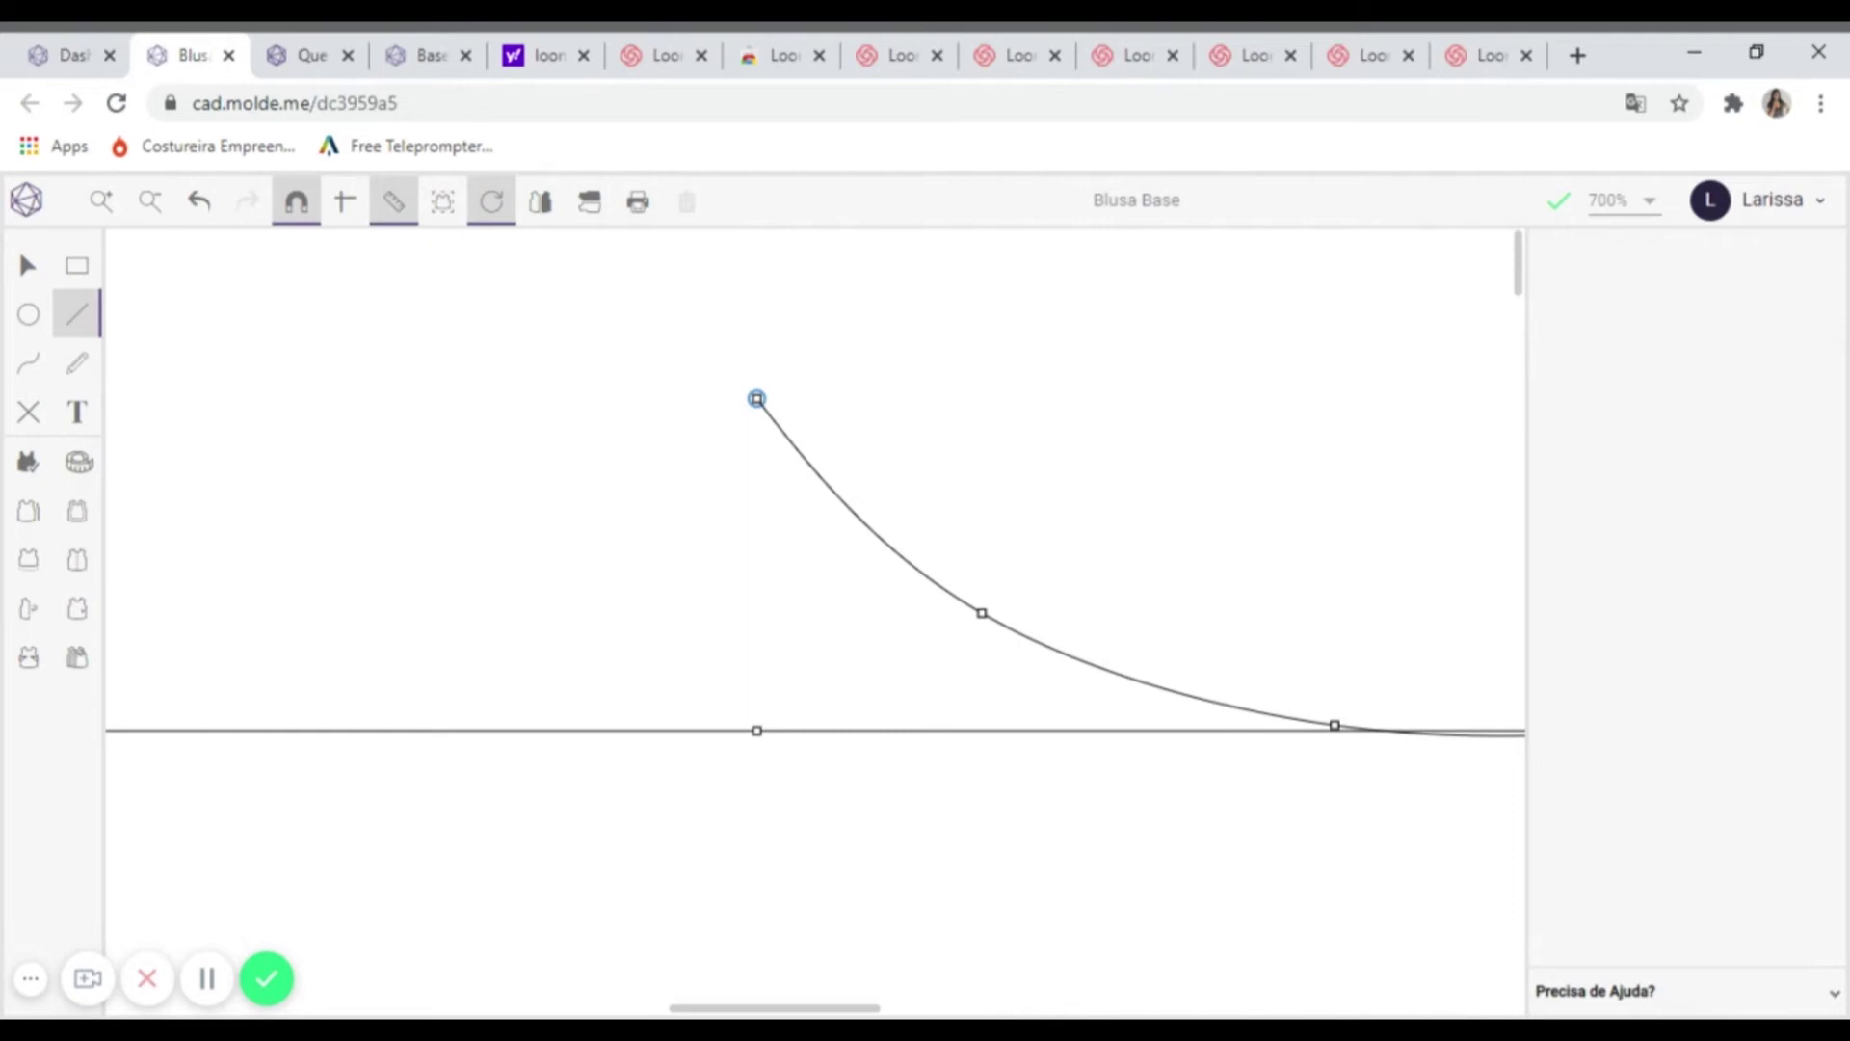
click(757, 398)
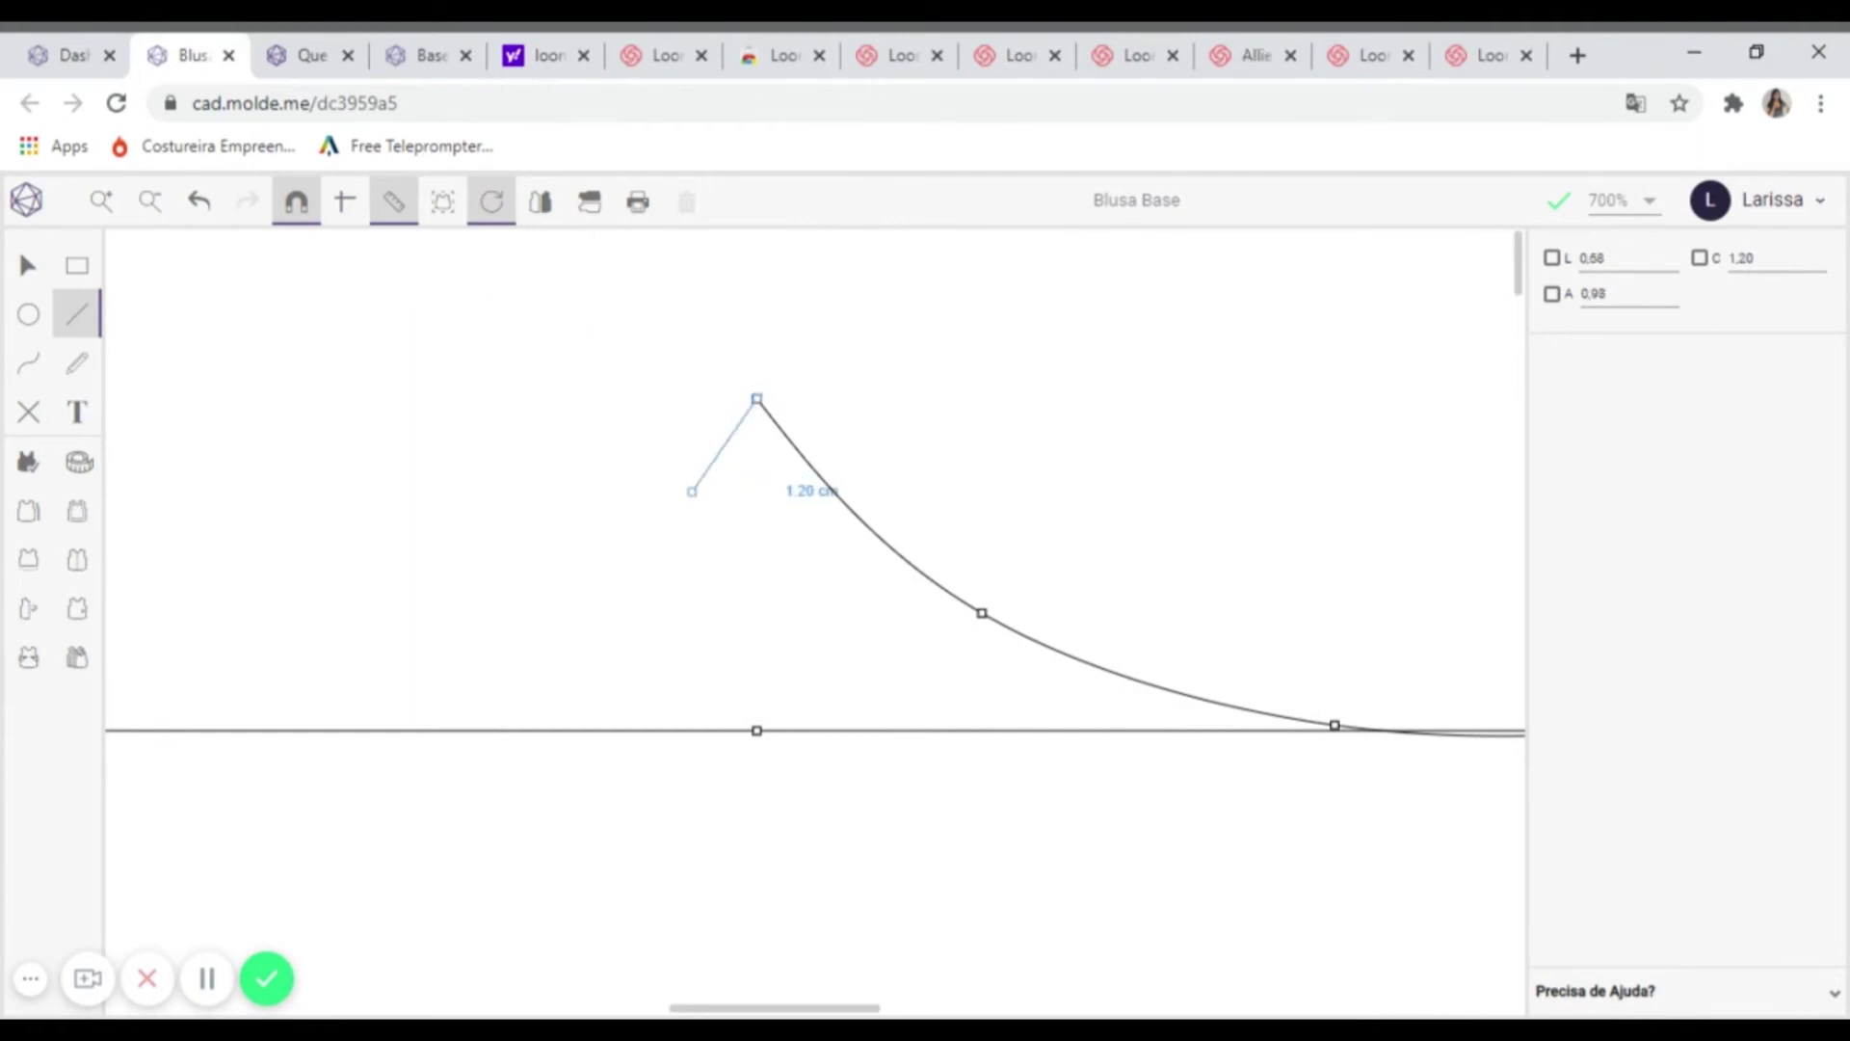
scroll(690, 488, down, 5)
scroll(682, 485, down, 1)
drag(566, 575, 629, 445)
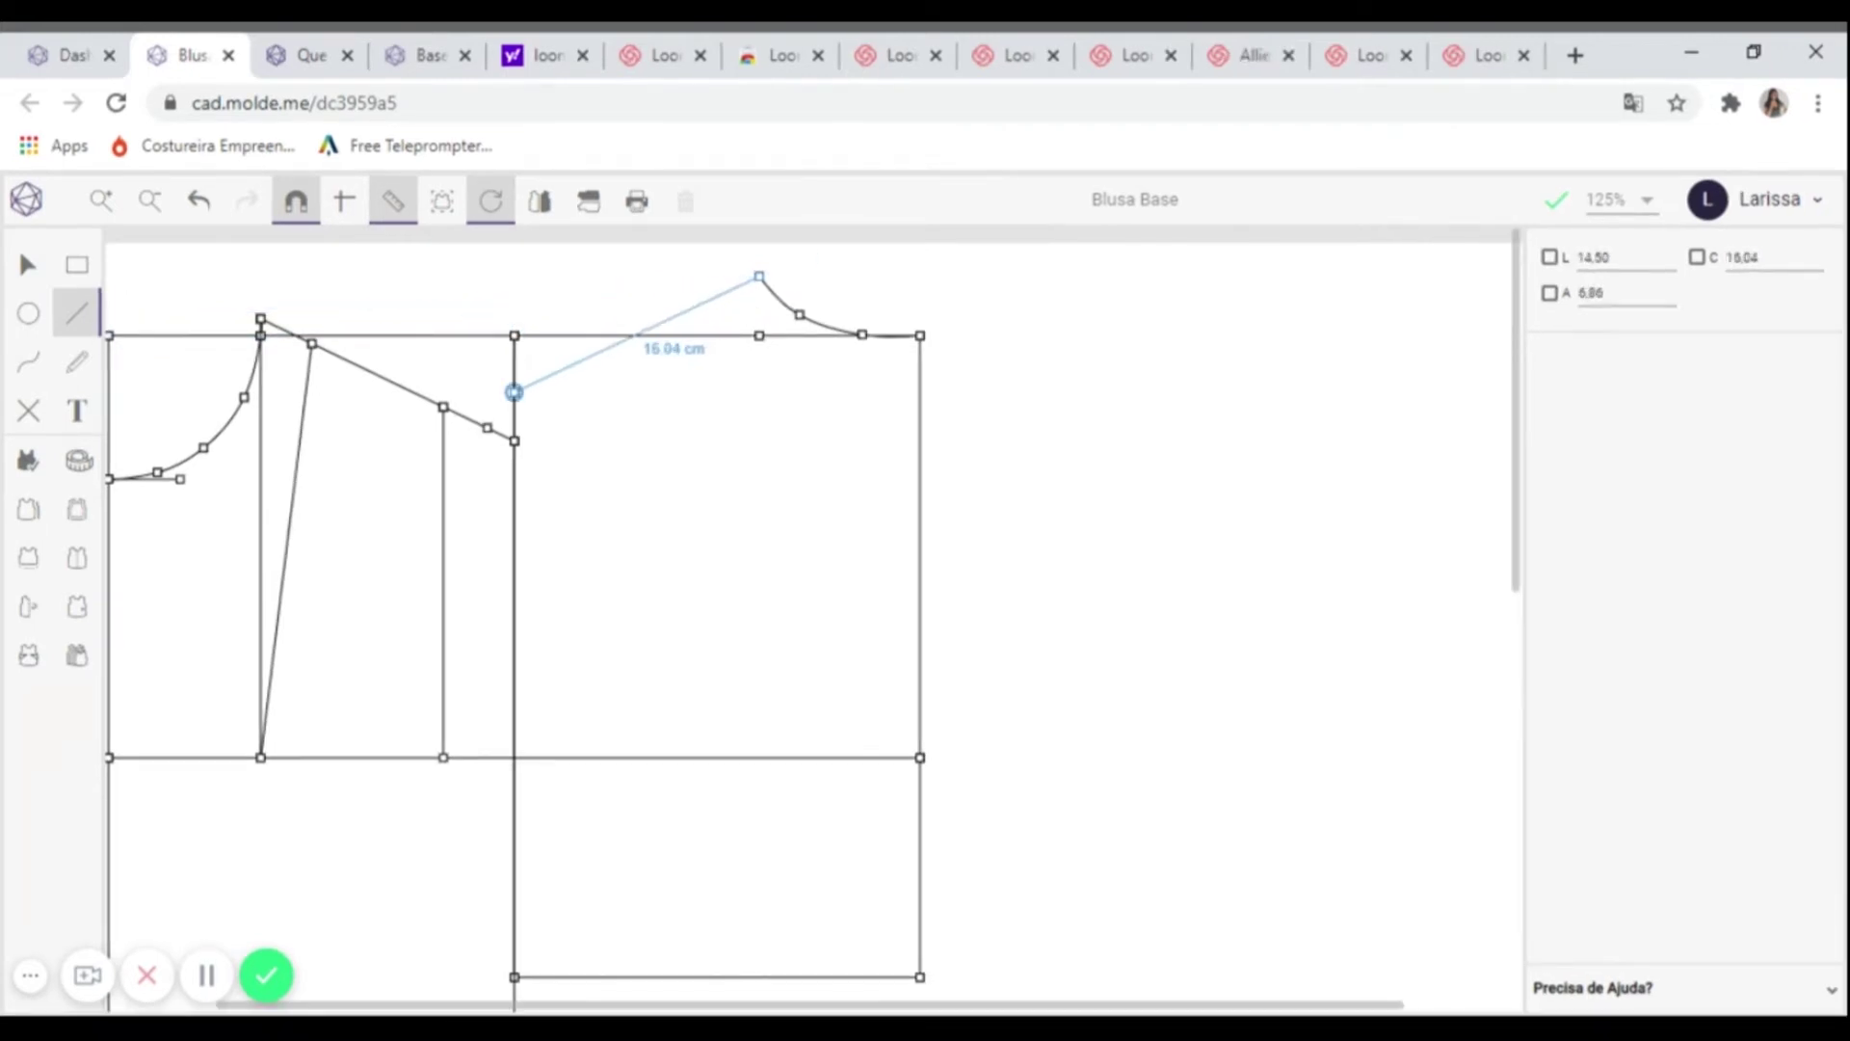
click(514, 393)
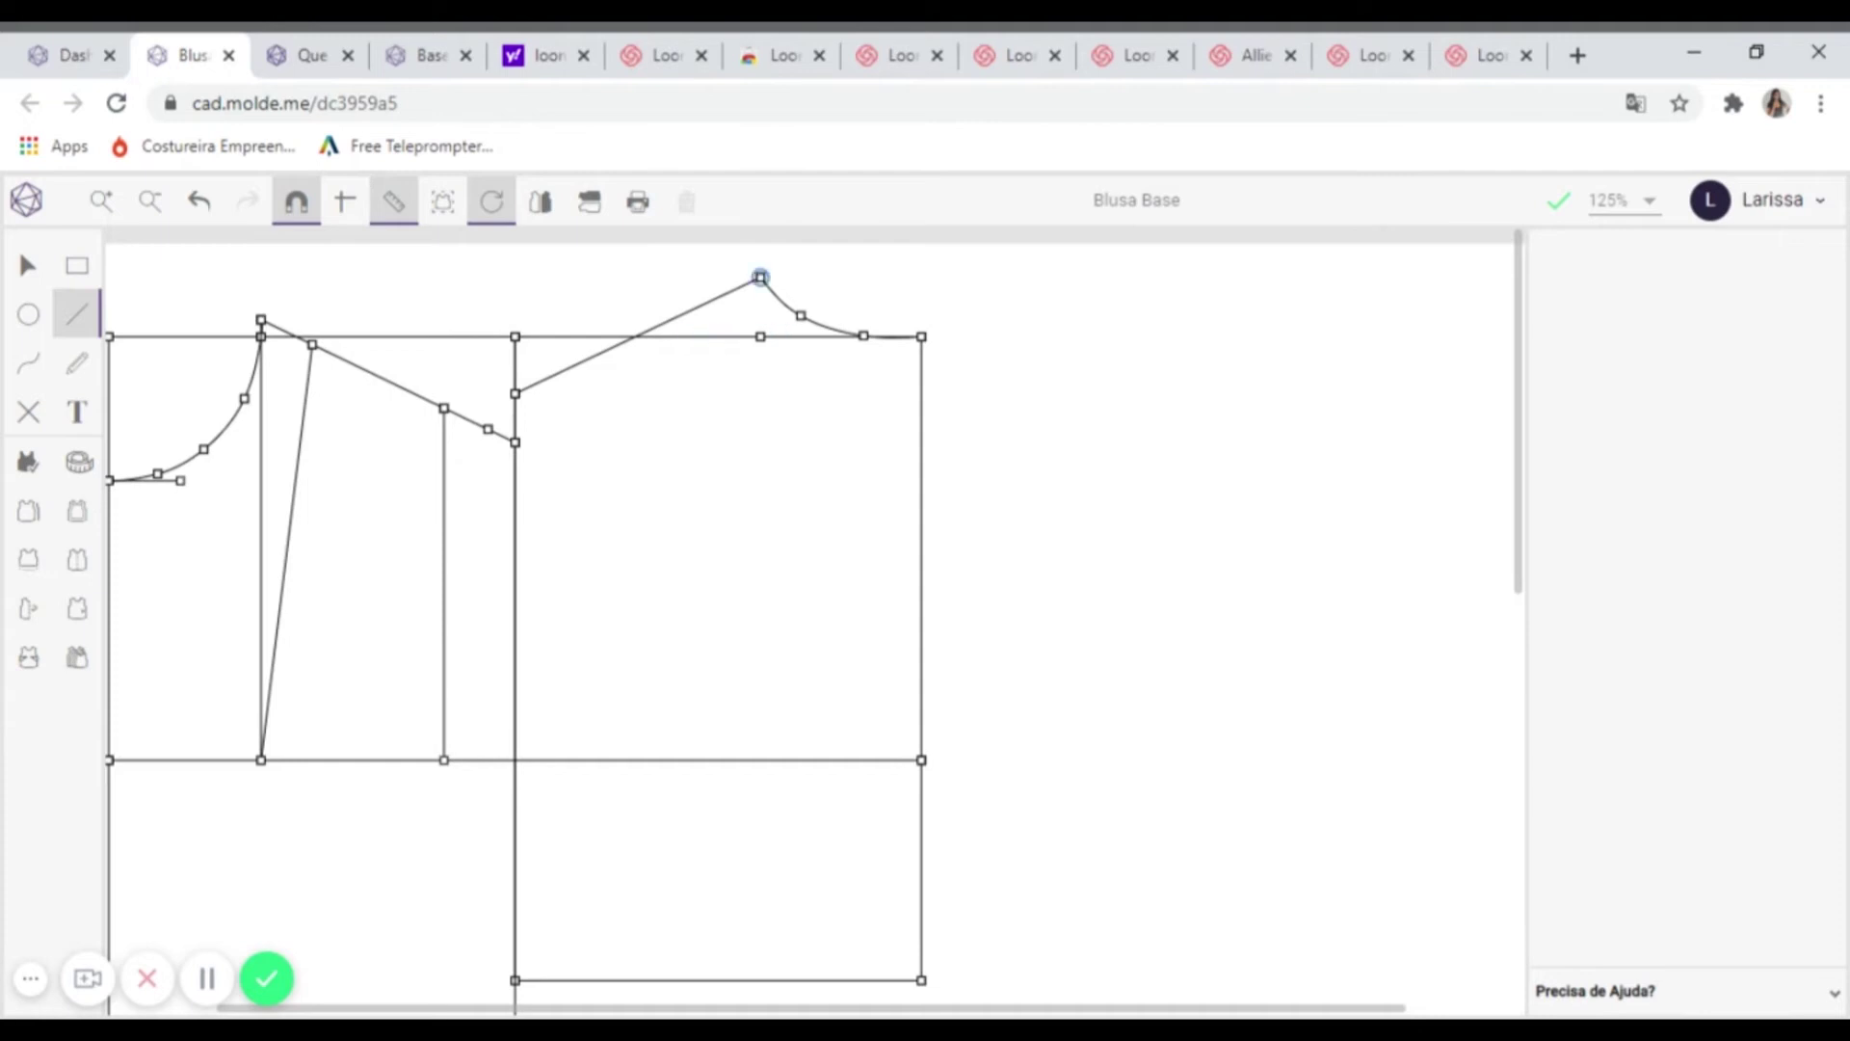
- Mark a point on the back shoulder line 12 cm along it from the neckline end
click(27, 412)
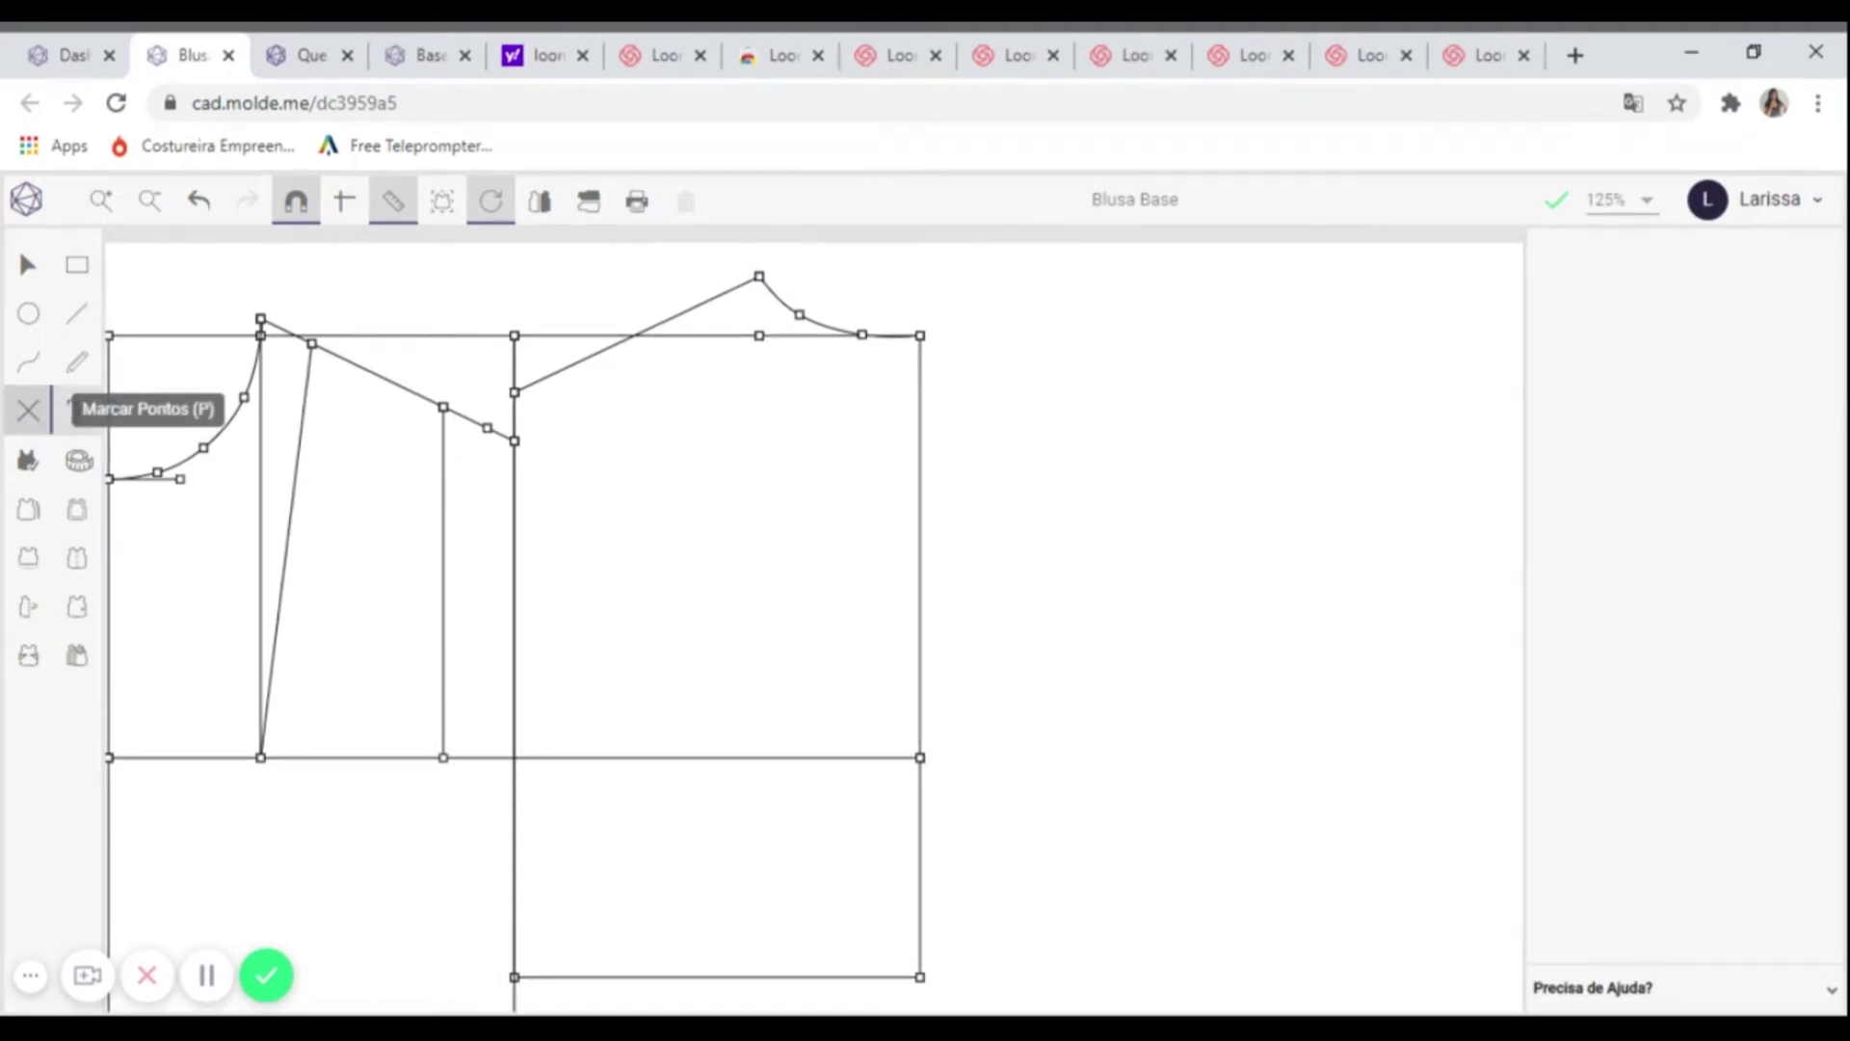
click(760, 276)
text(12)
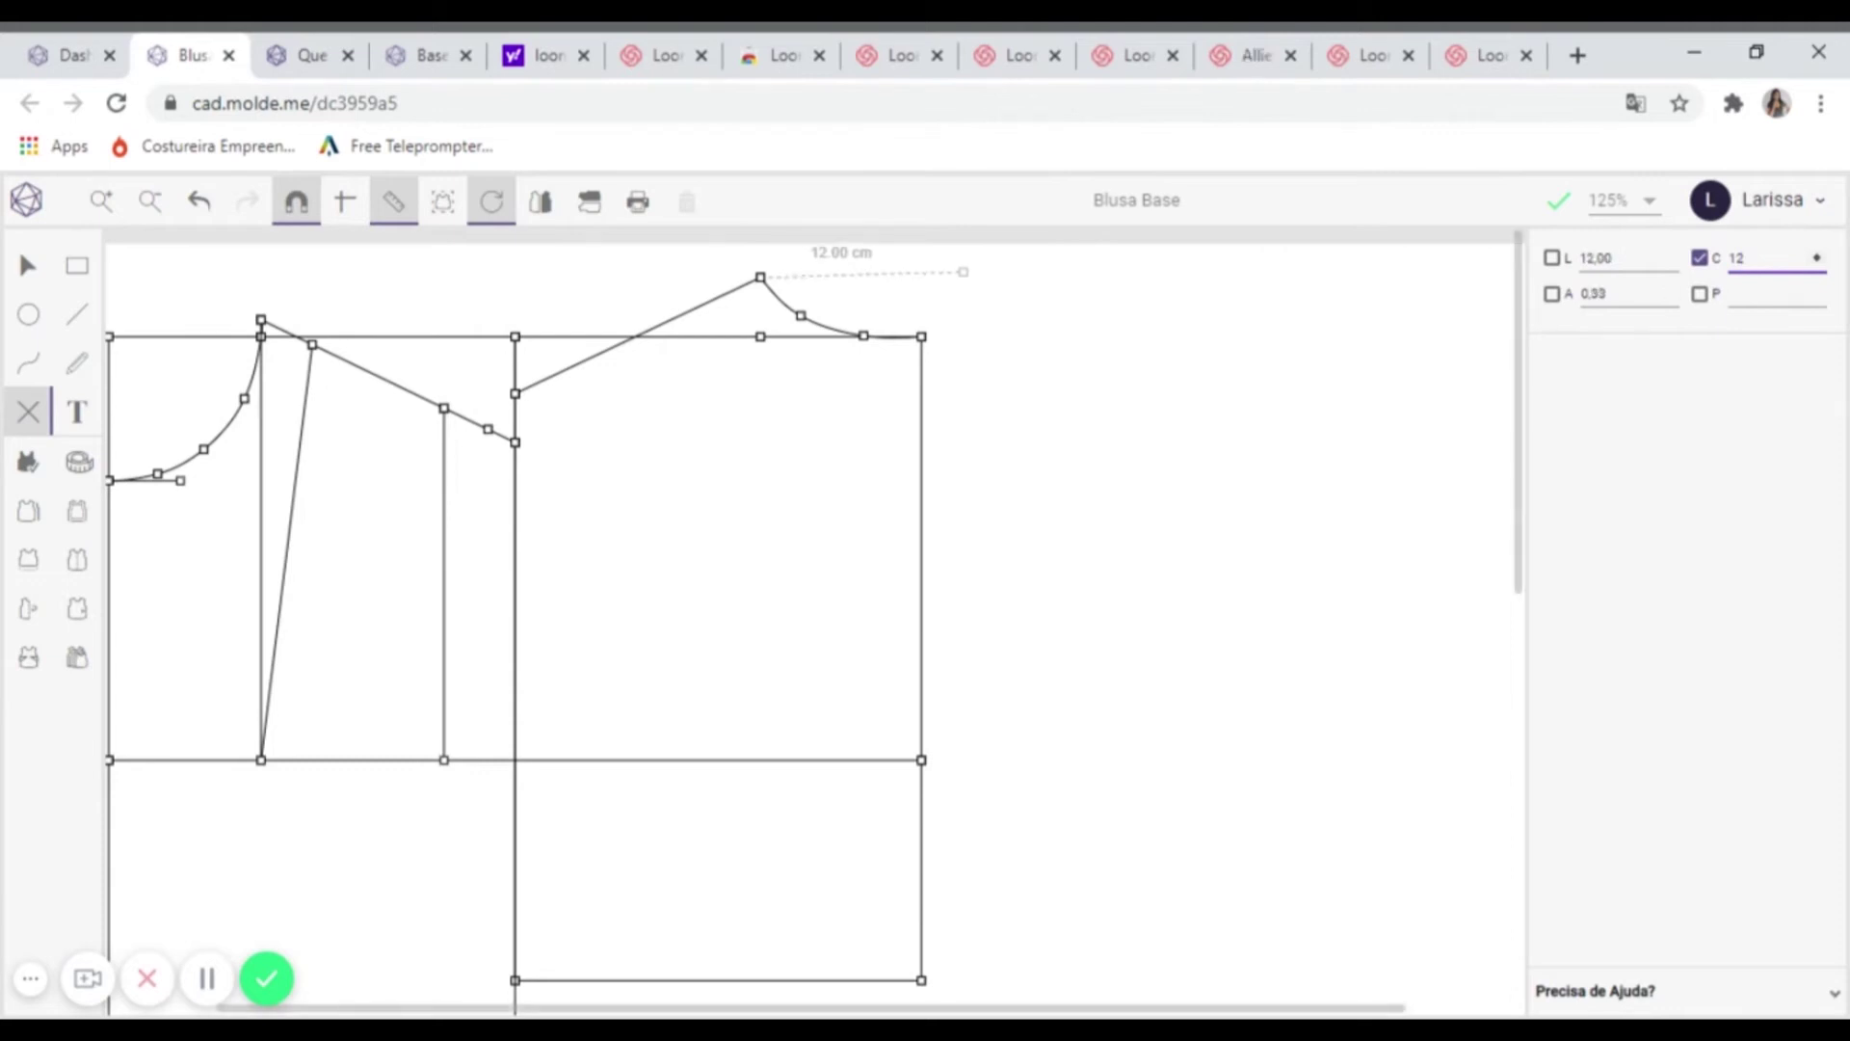
key(Return)
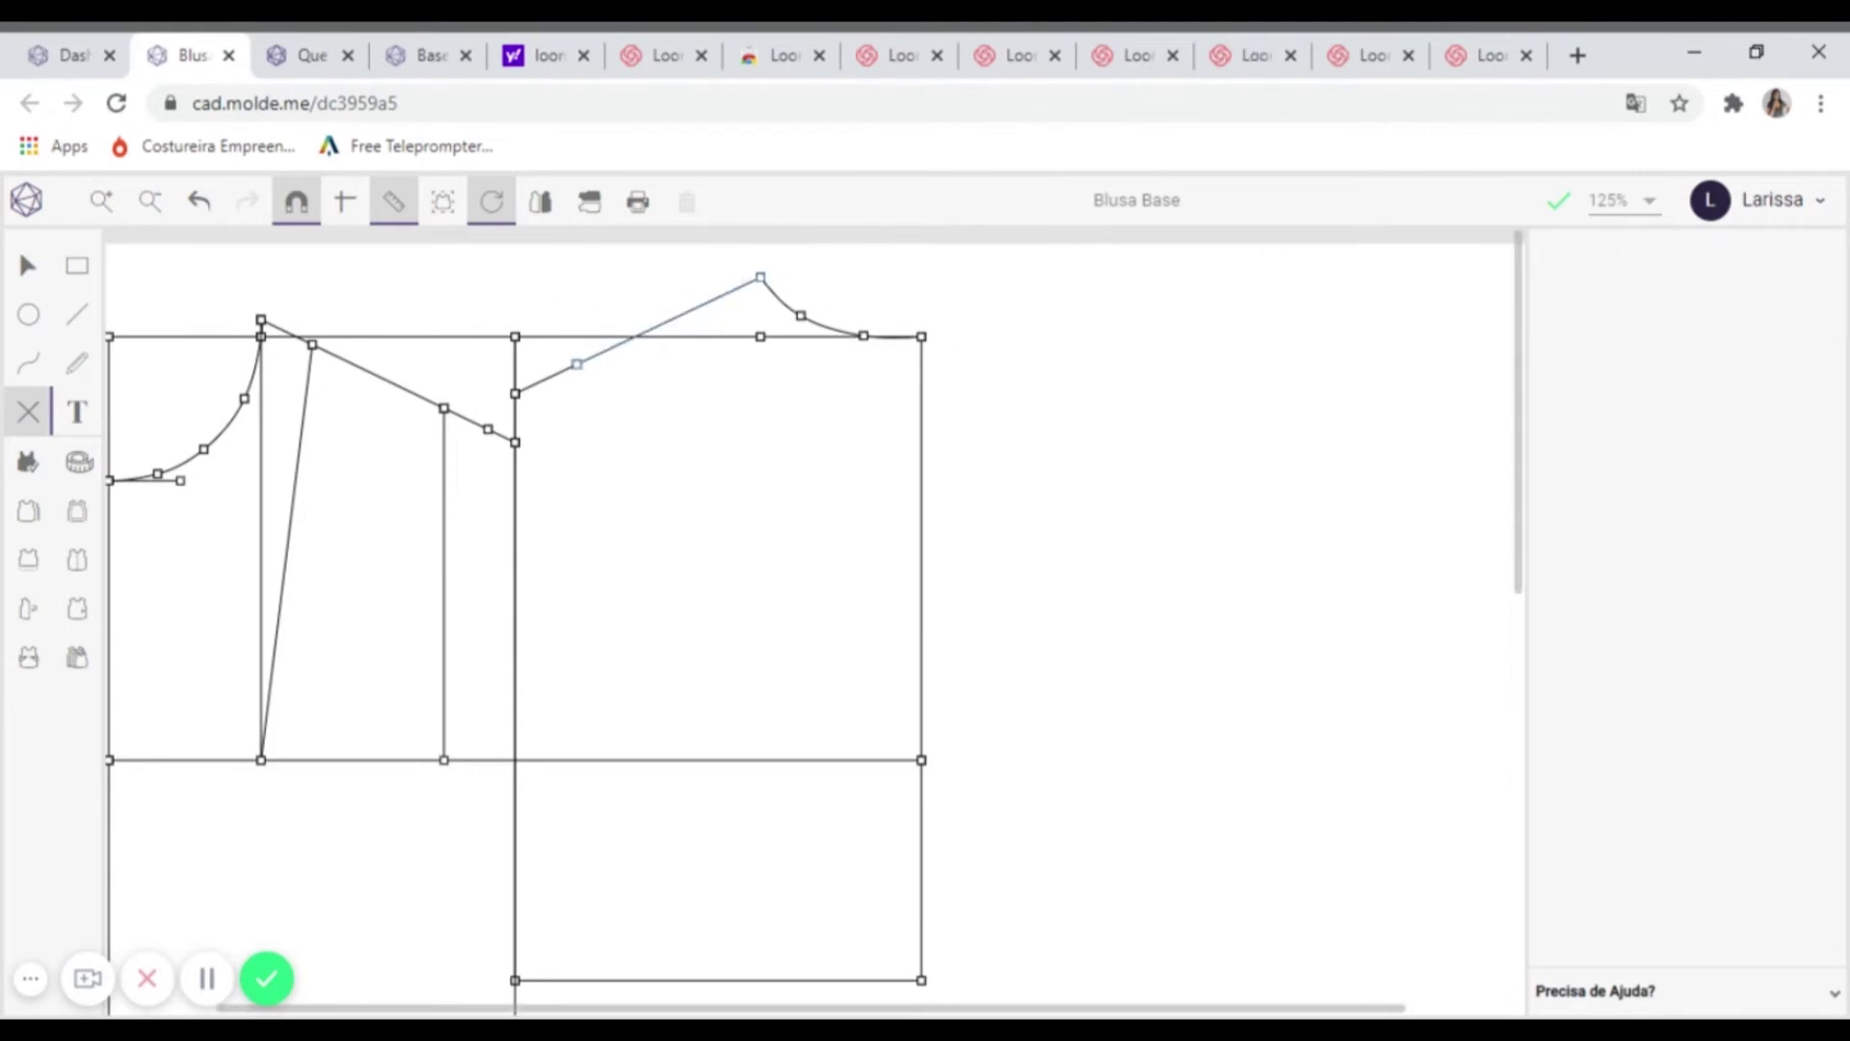
- Draw a vertical line with width 0 from the 12 cm shoulder point down to the horizontal guide line
click(77, 314)
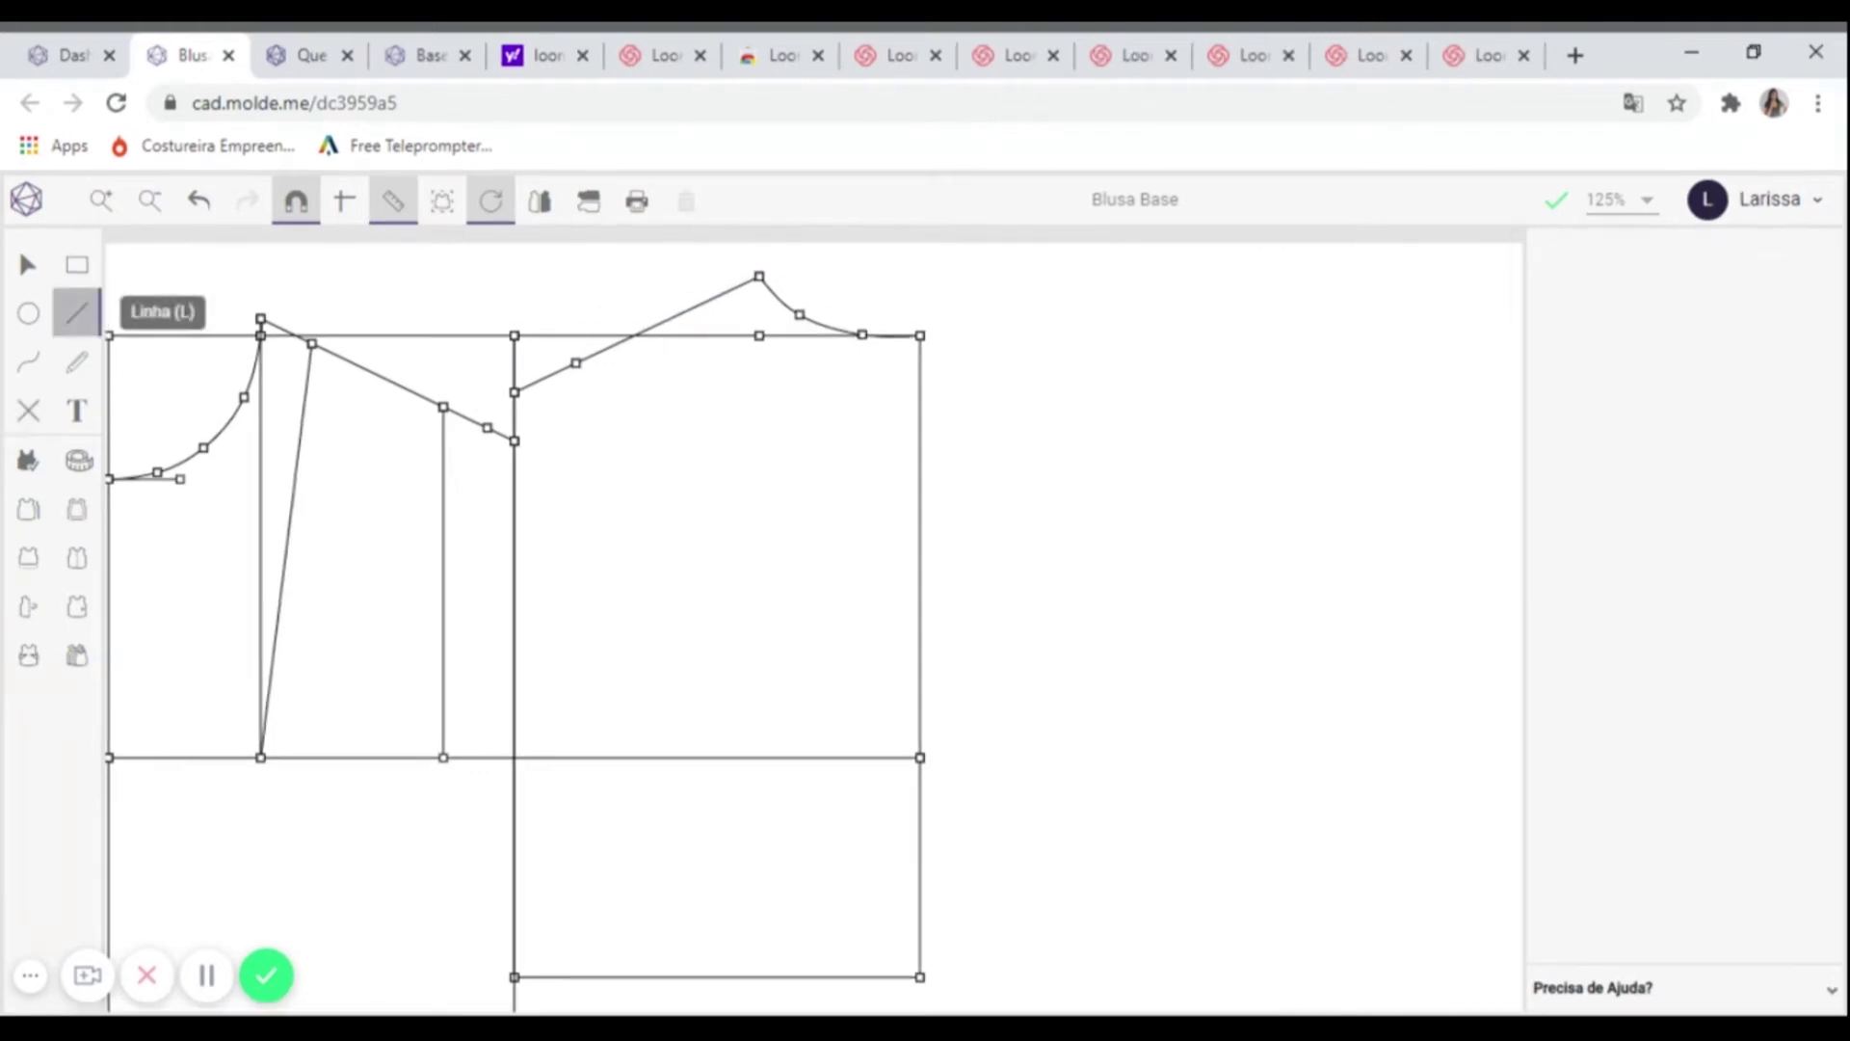
click(575, 363)
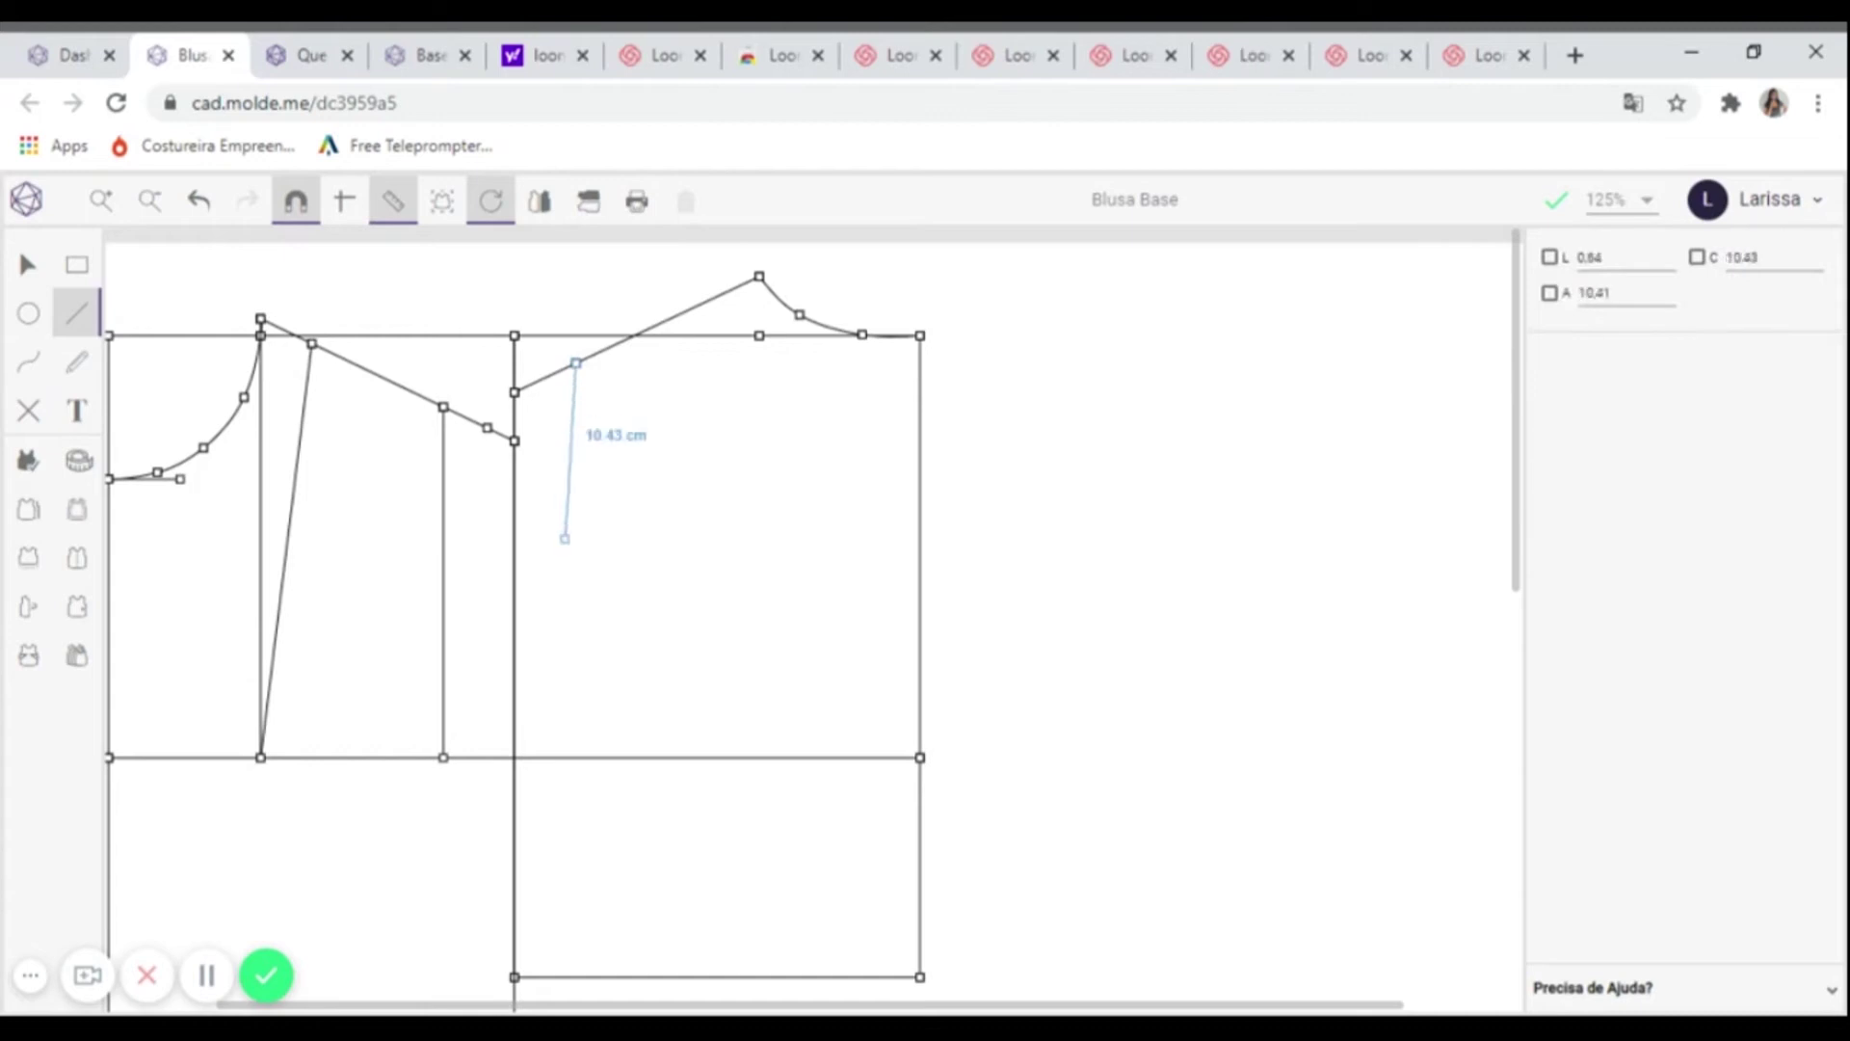
double_click(1617, 258)
text(0)
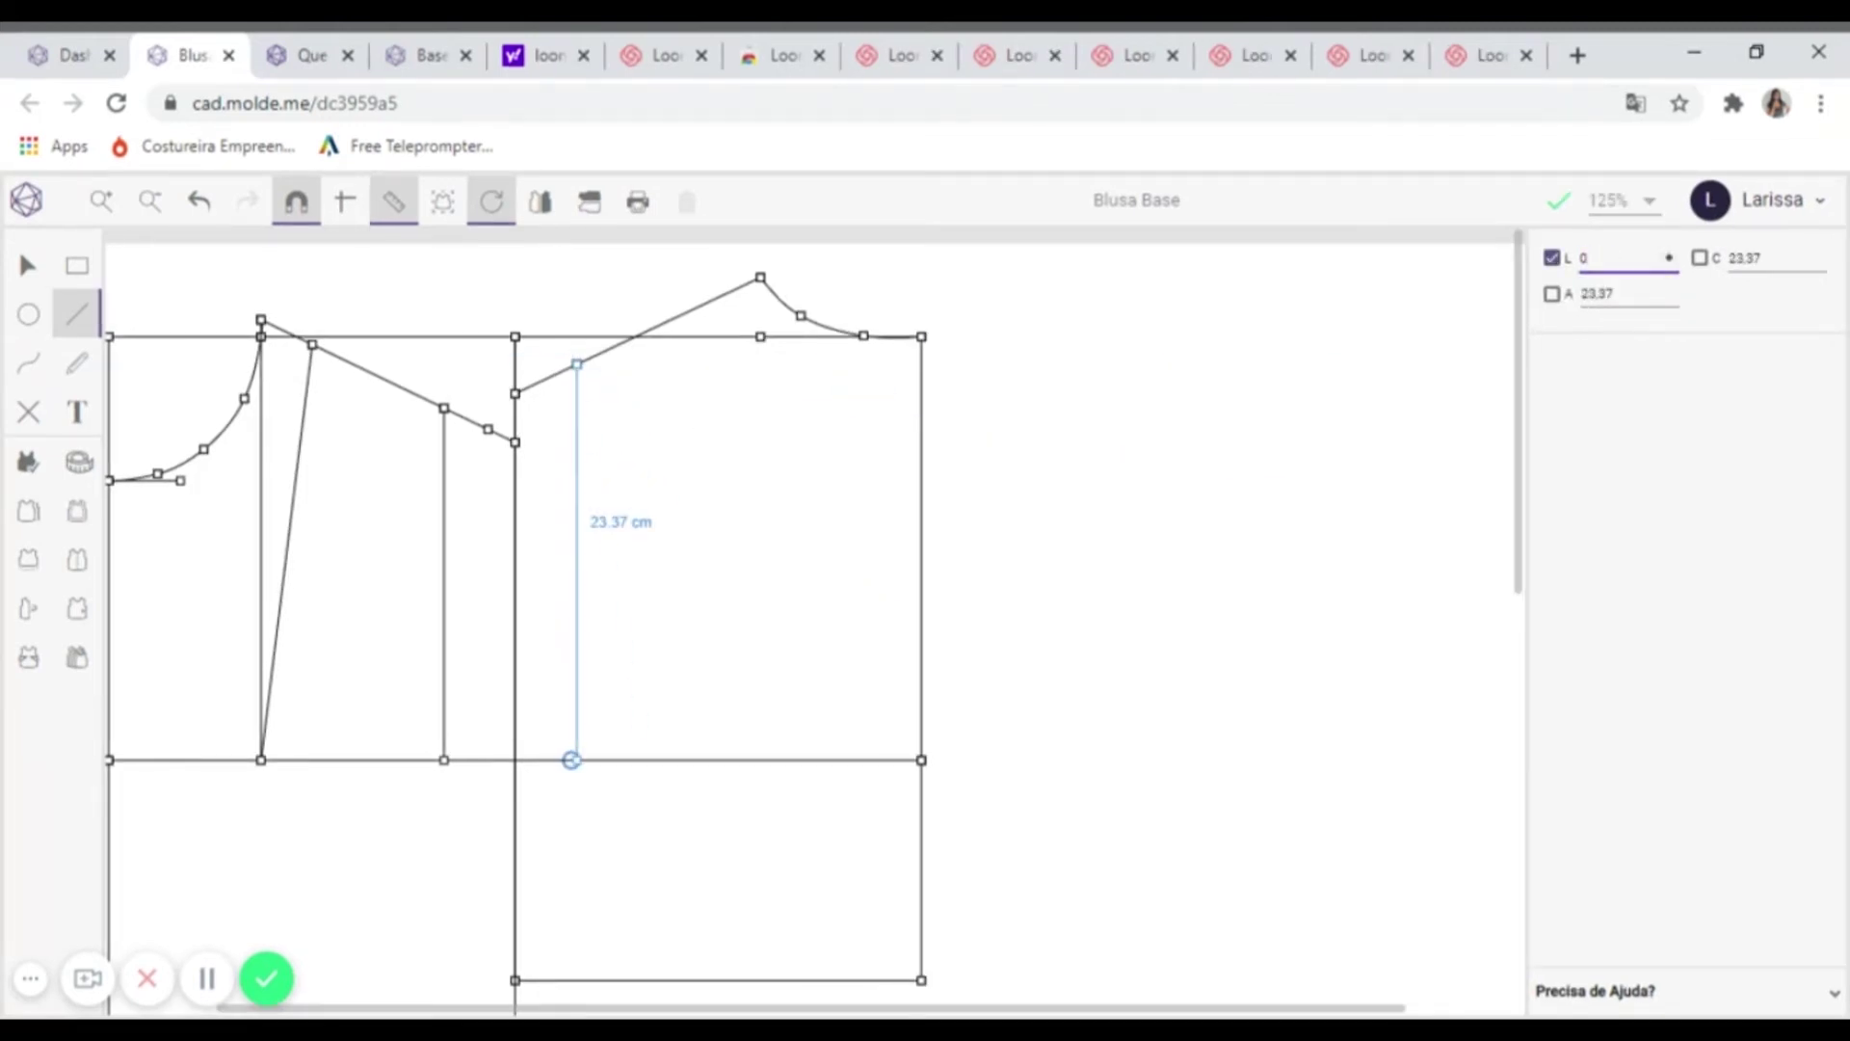
click(577, 759)
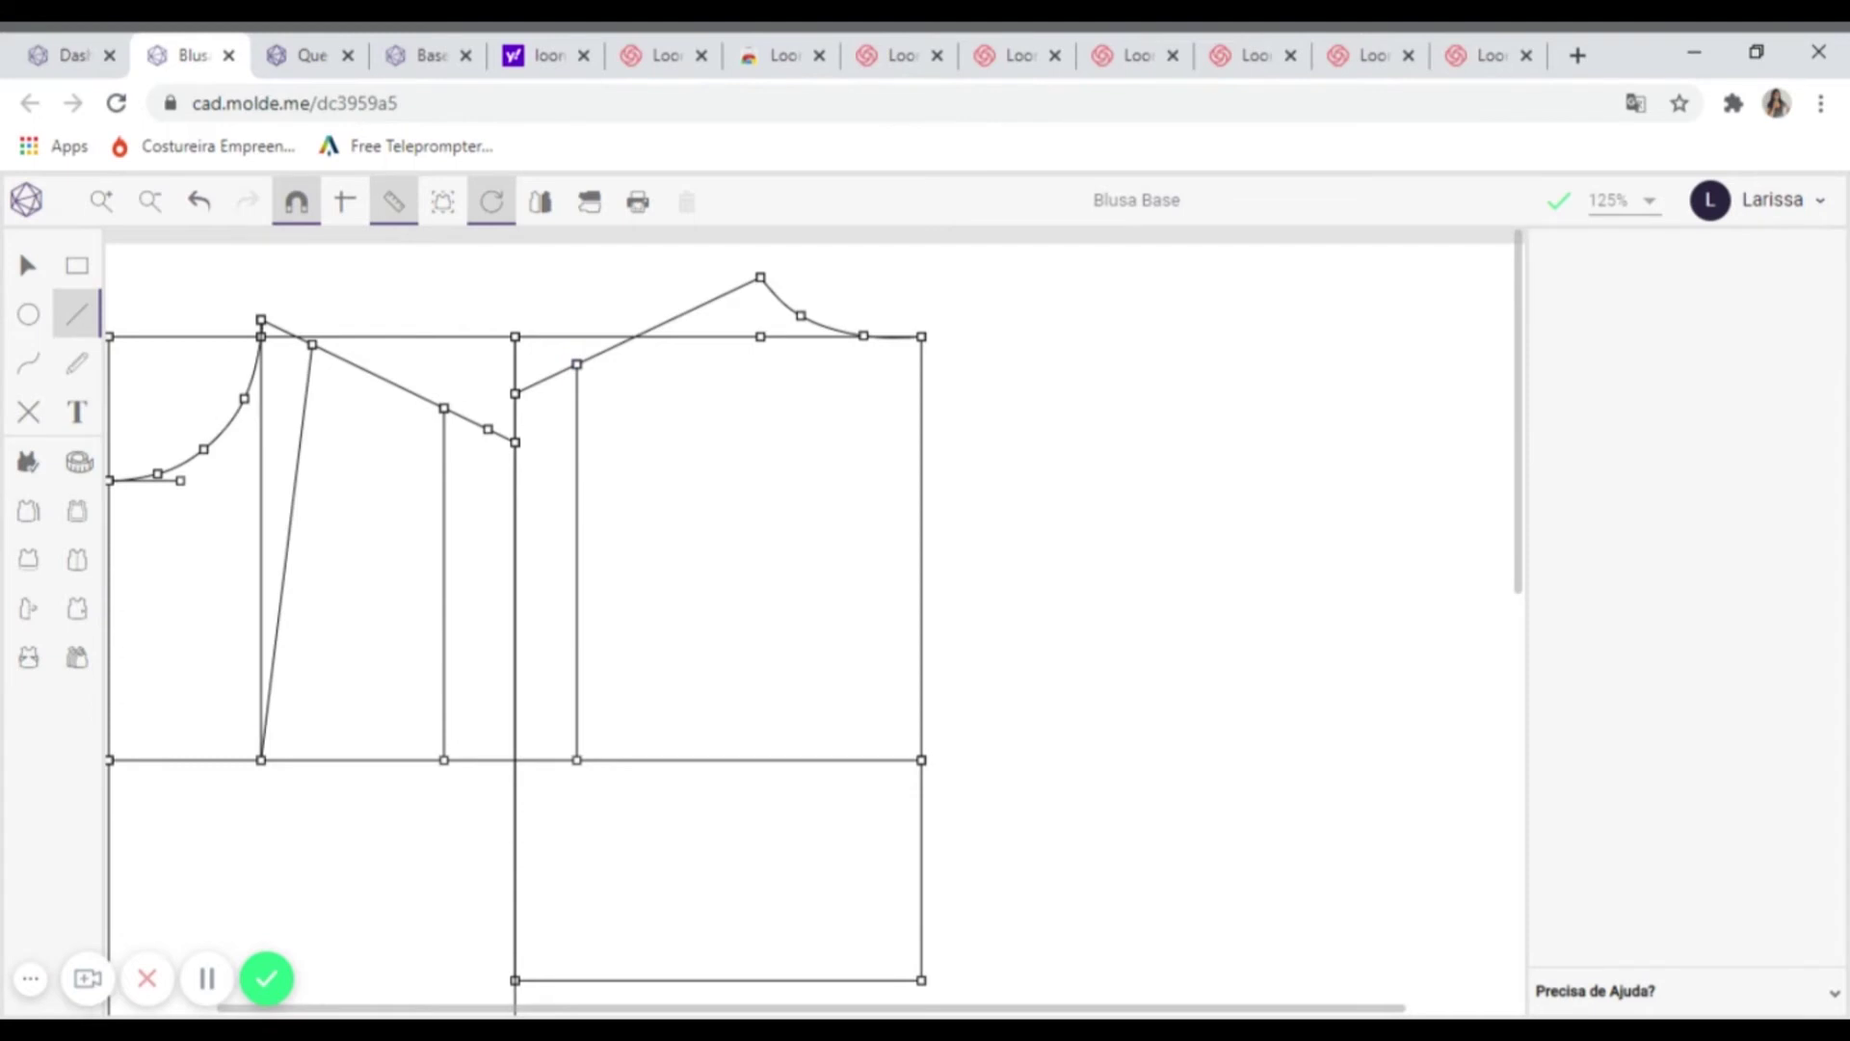
- Mark a point on the front armhole's vertical guide line 10,56 cm below its shoulder end
click(28, 411)
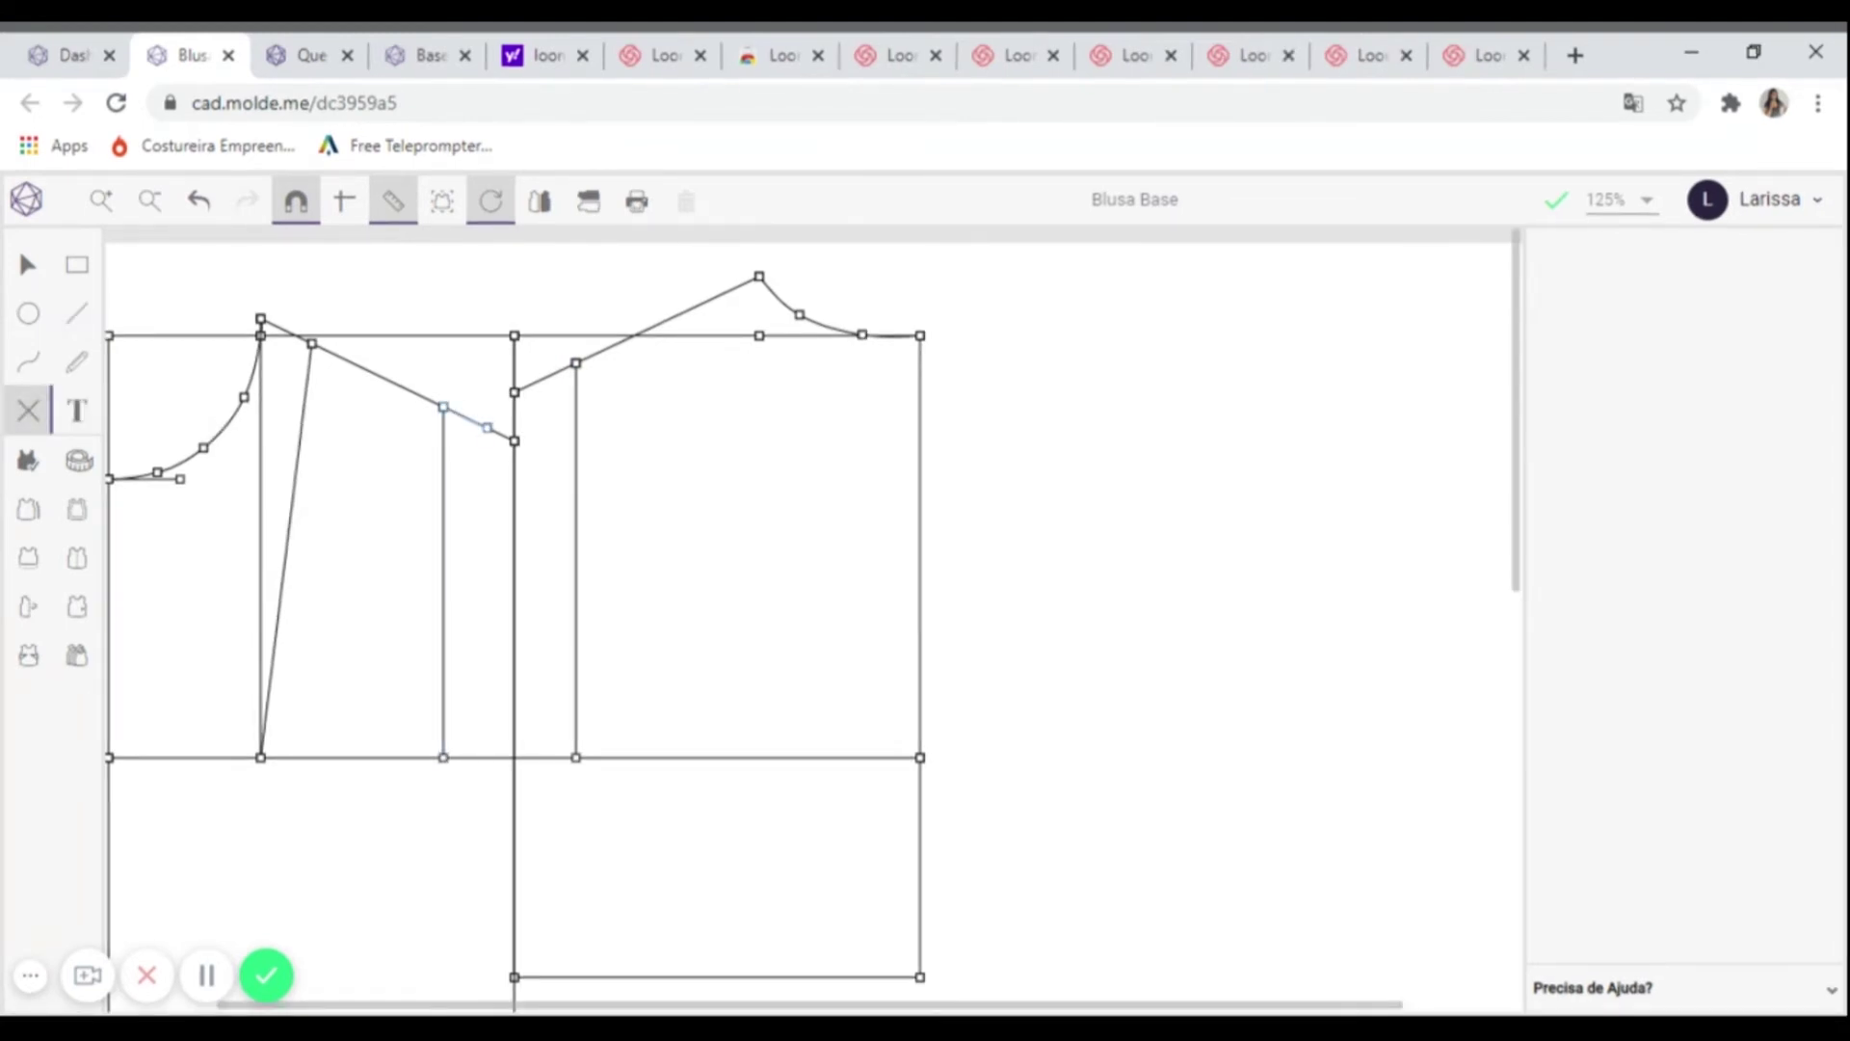
click(443, 407)
key(Tab)
text(1)
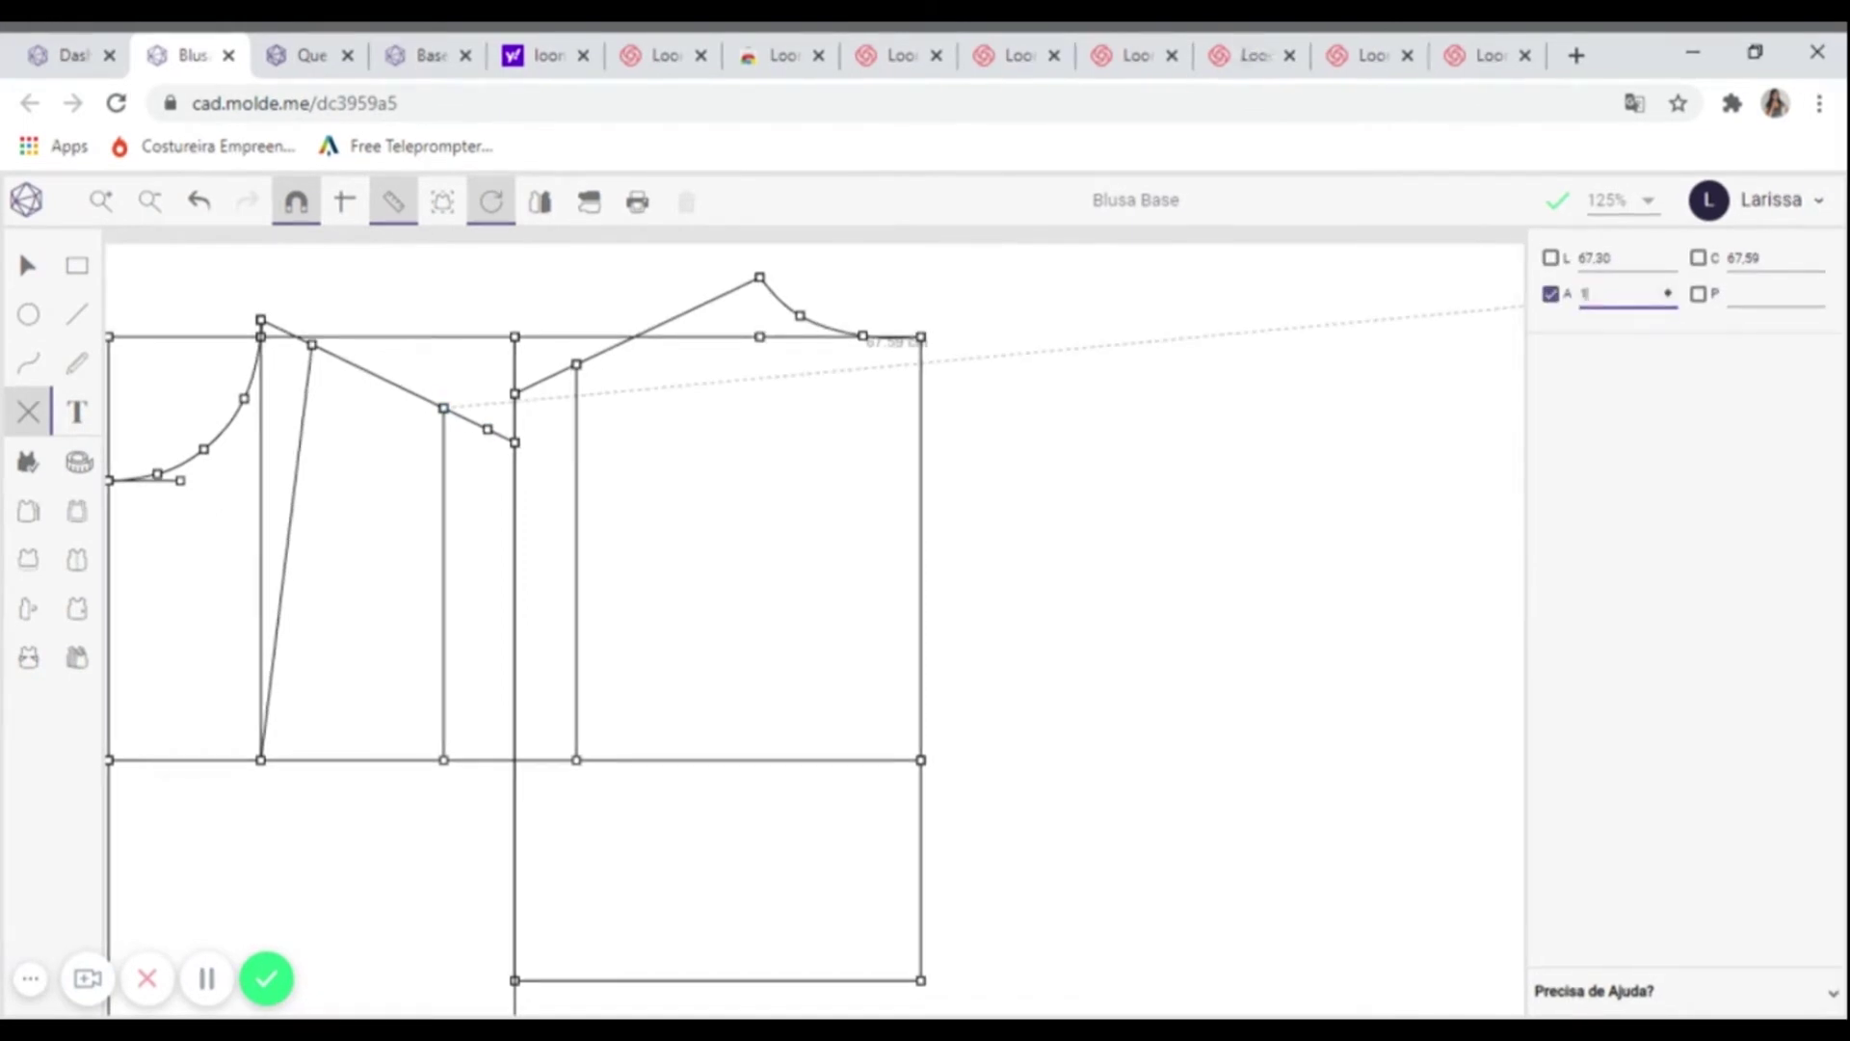
text(0,56)
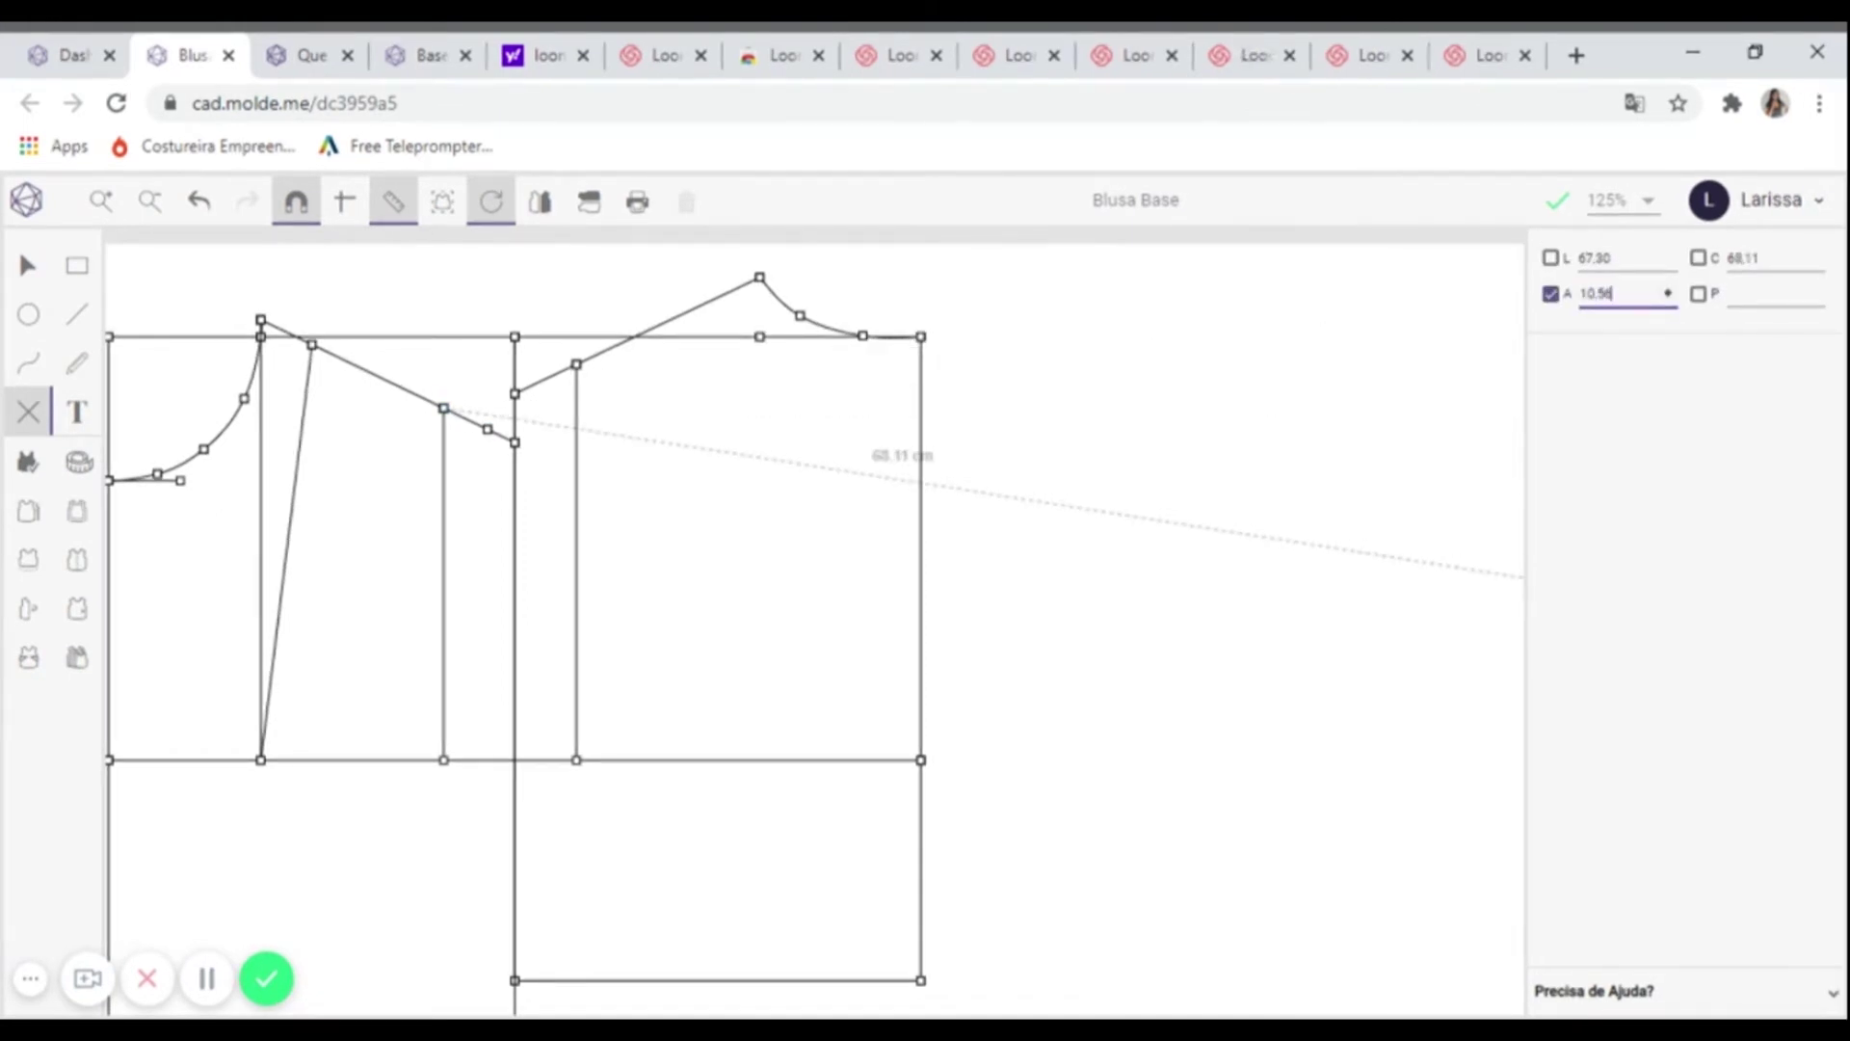
key(Return)
- Mark another point on the front vertical guide line, 5,28 cm below the 10,56 cm point
click(443, 587)
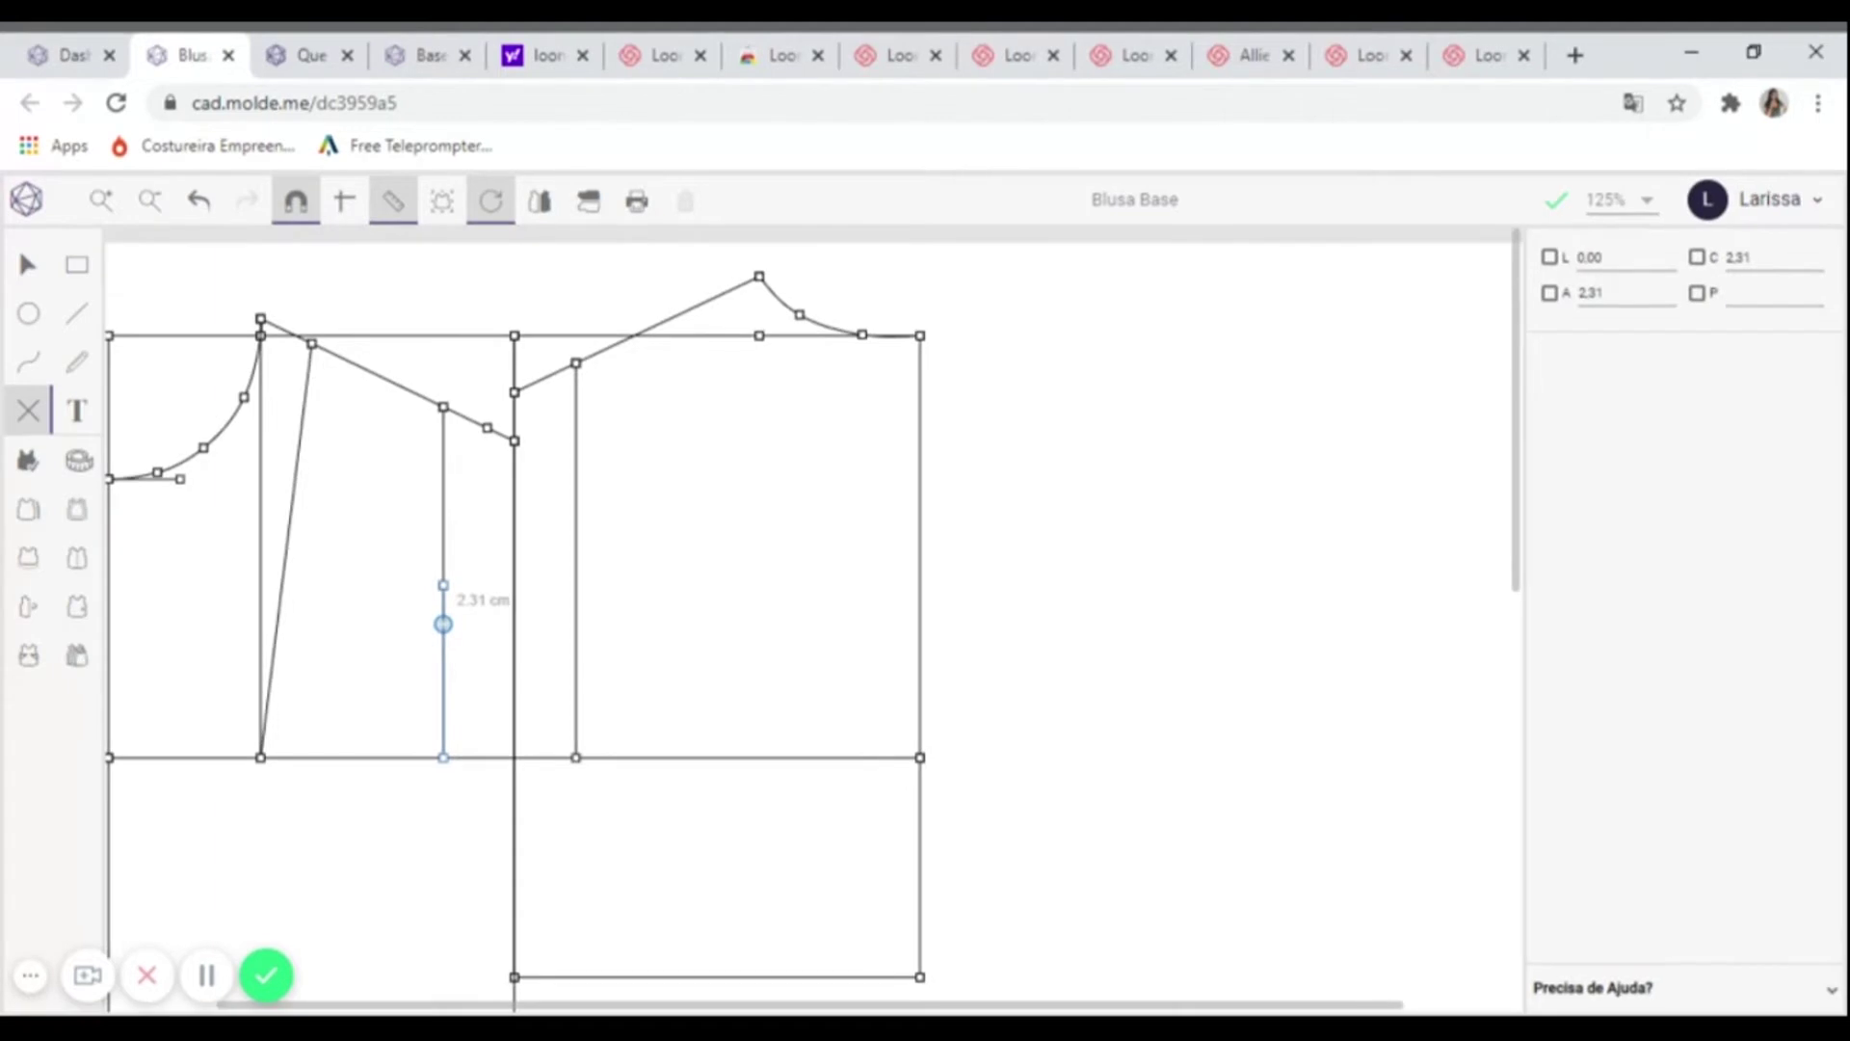
text(5,28)
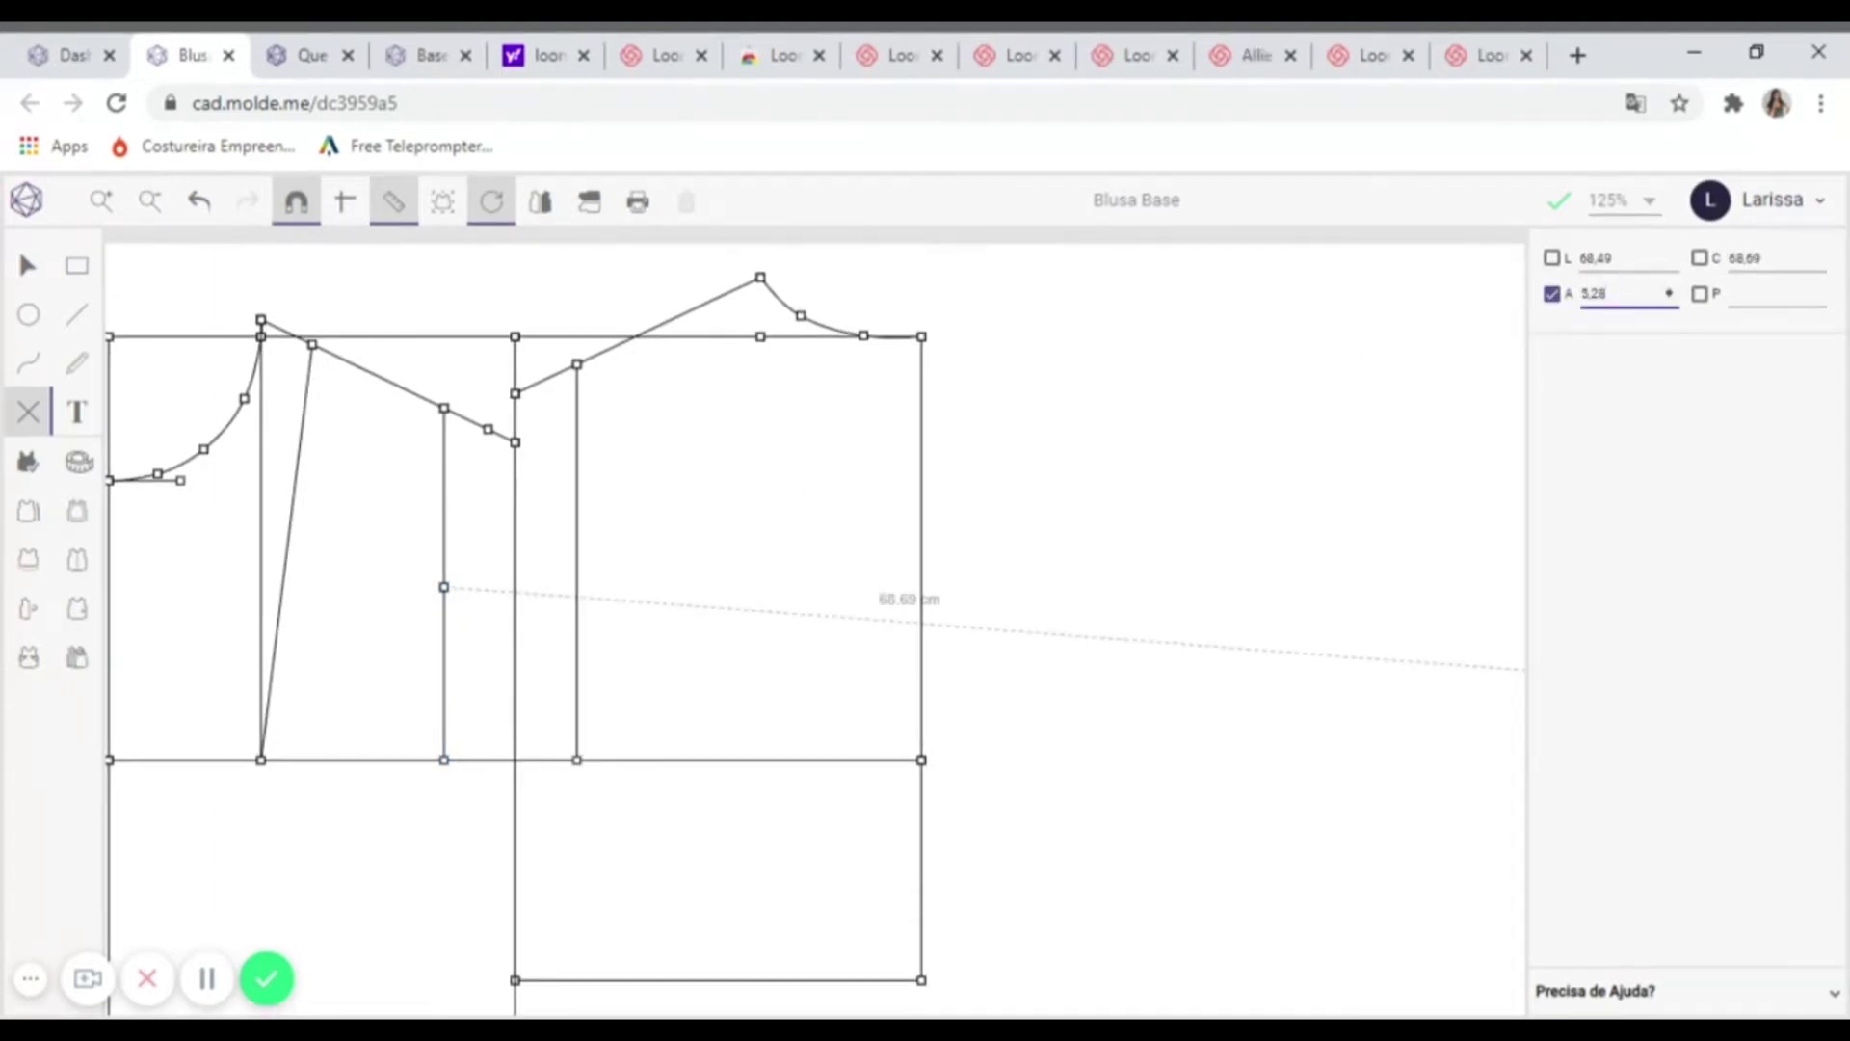
click(443, 676)
- Try to mark a point on the shared vertical edge 15,84 cm below the back shoulder line's end, and undo it
click(514, 393)
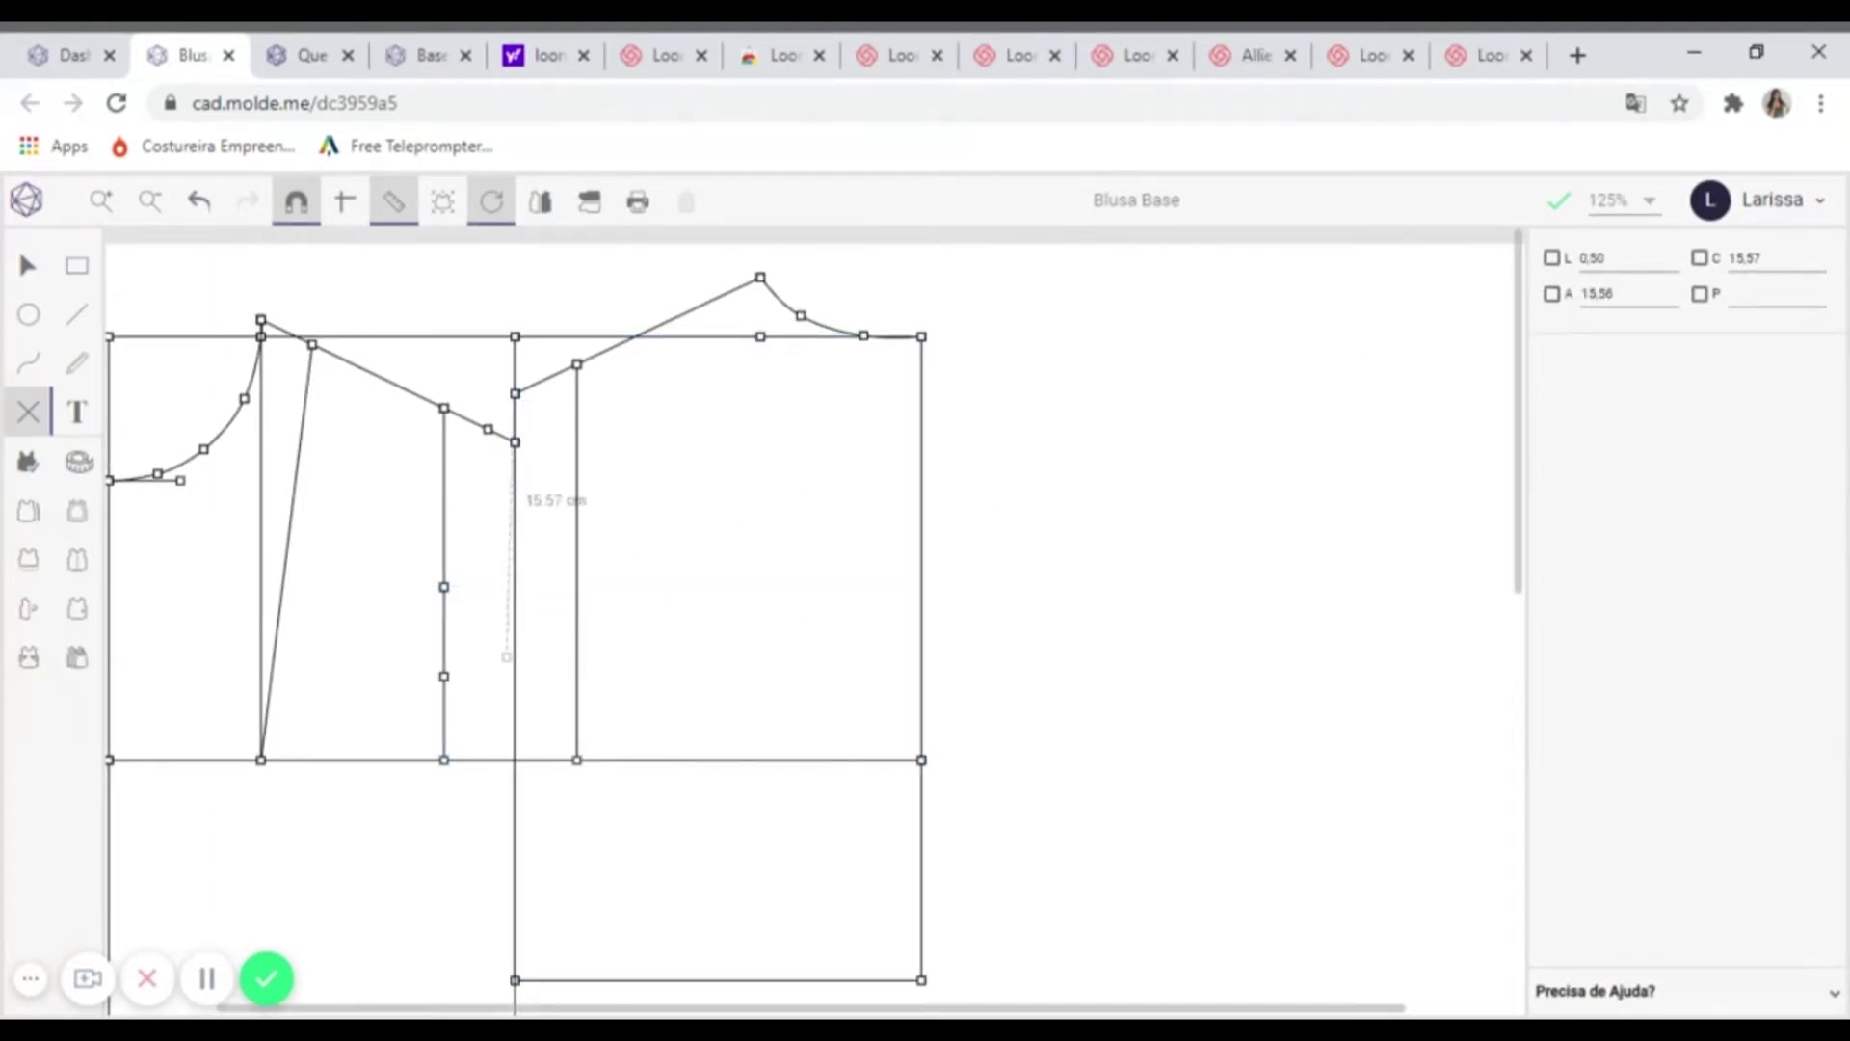
click(1594, 294)
text(15.84)
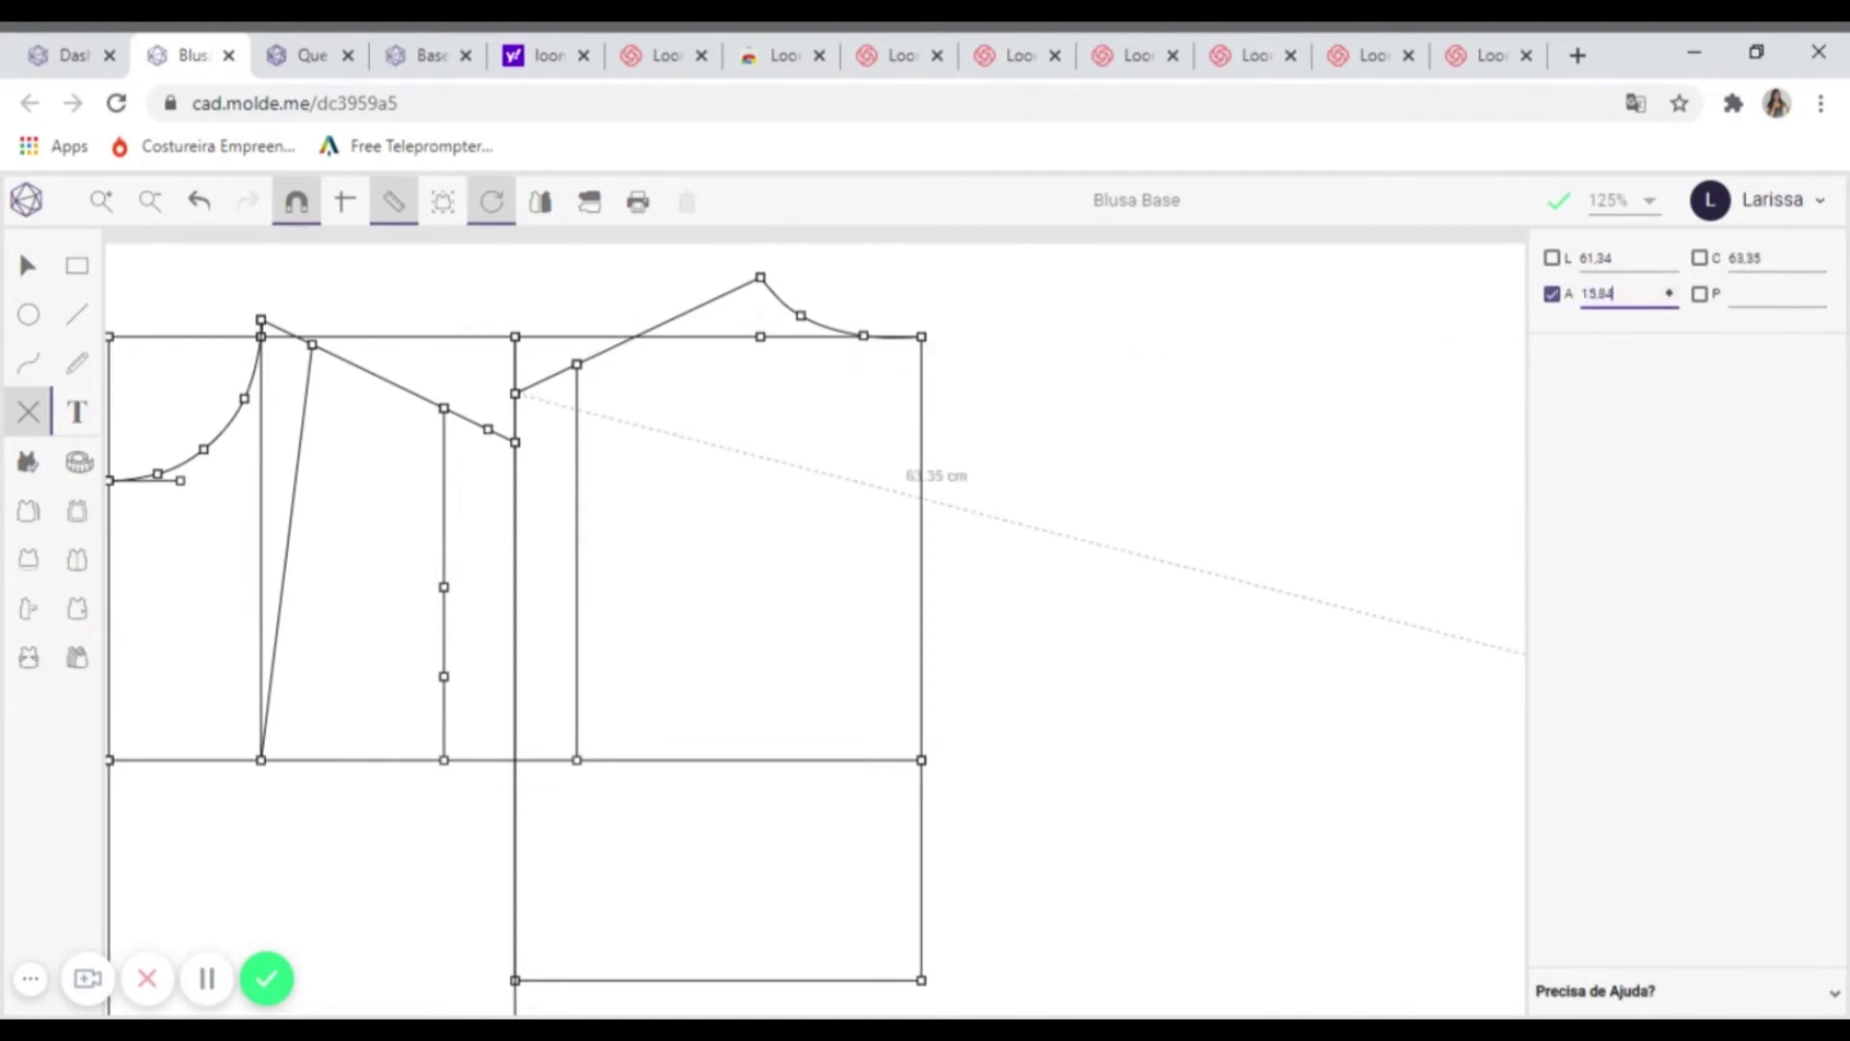
key(Return)
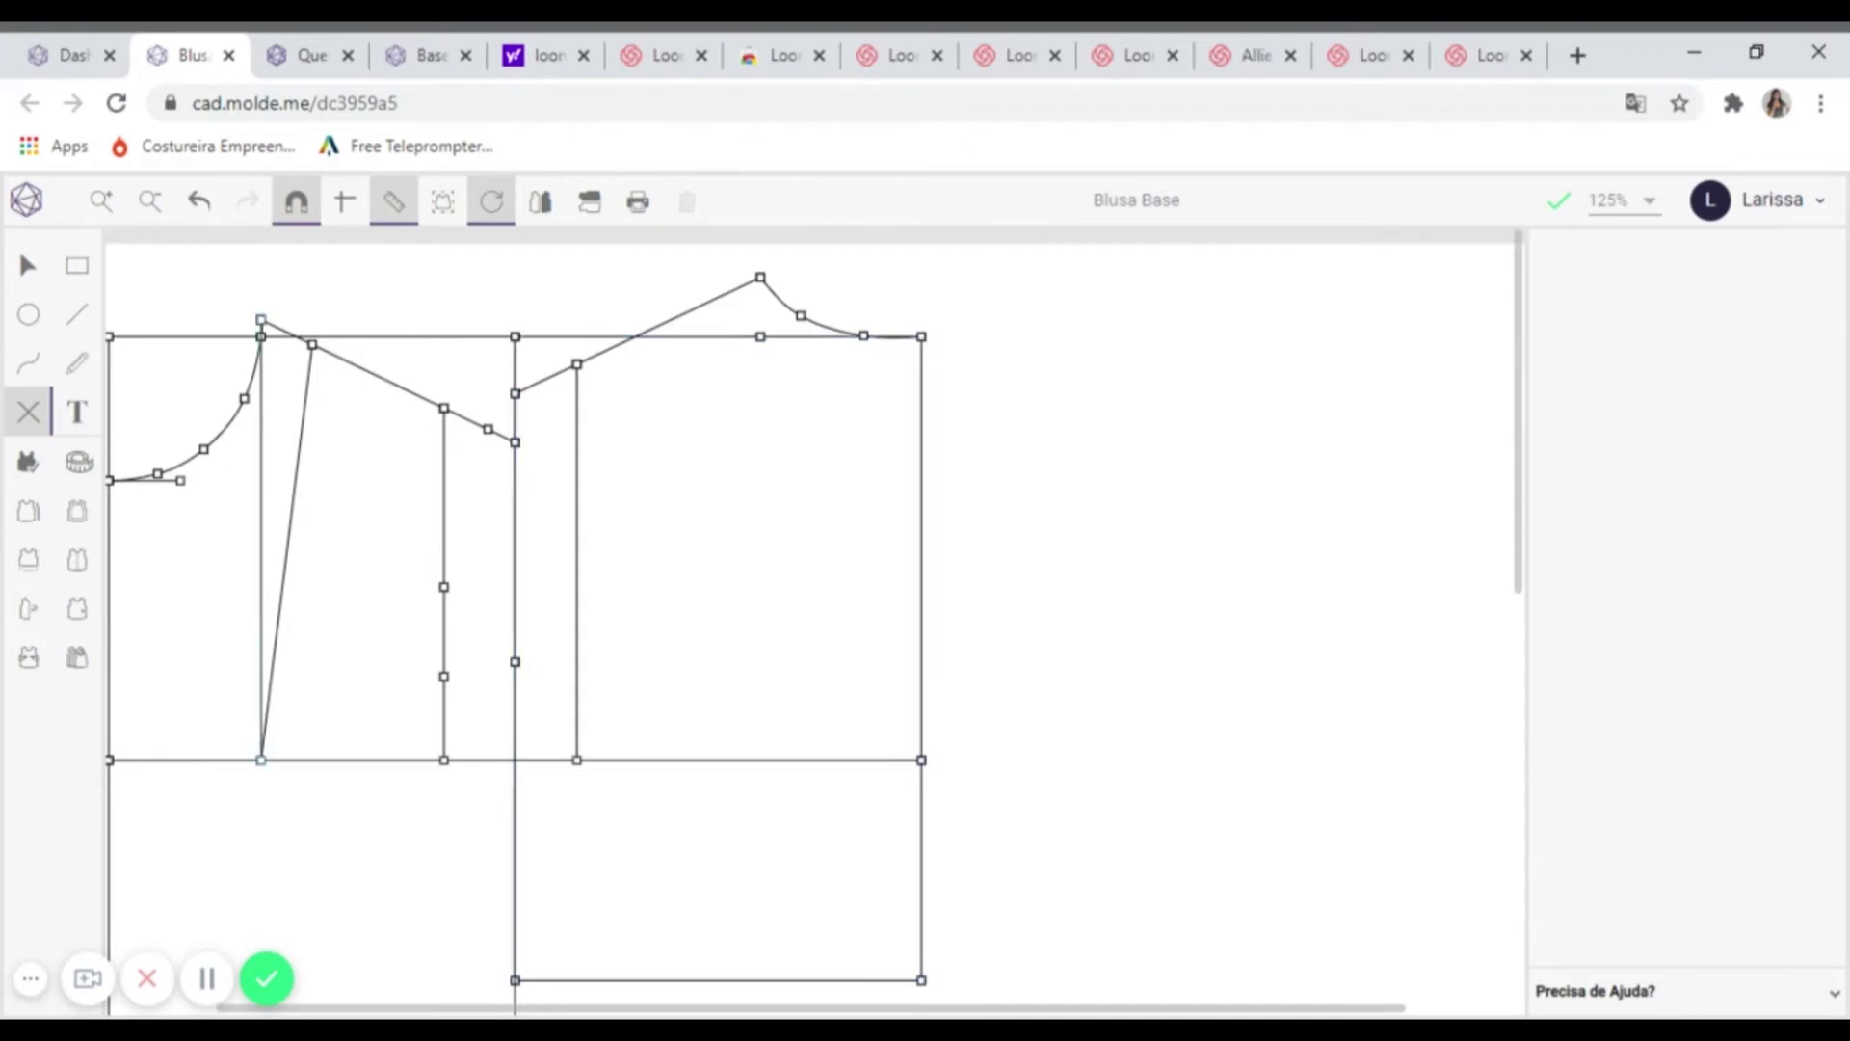
click(202, 212)
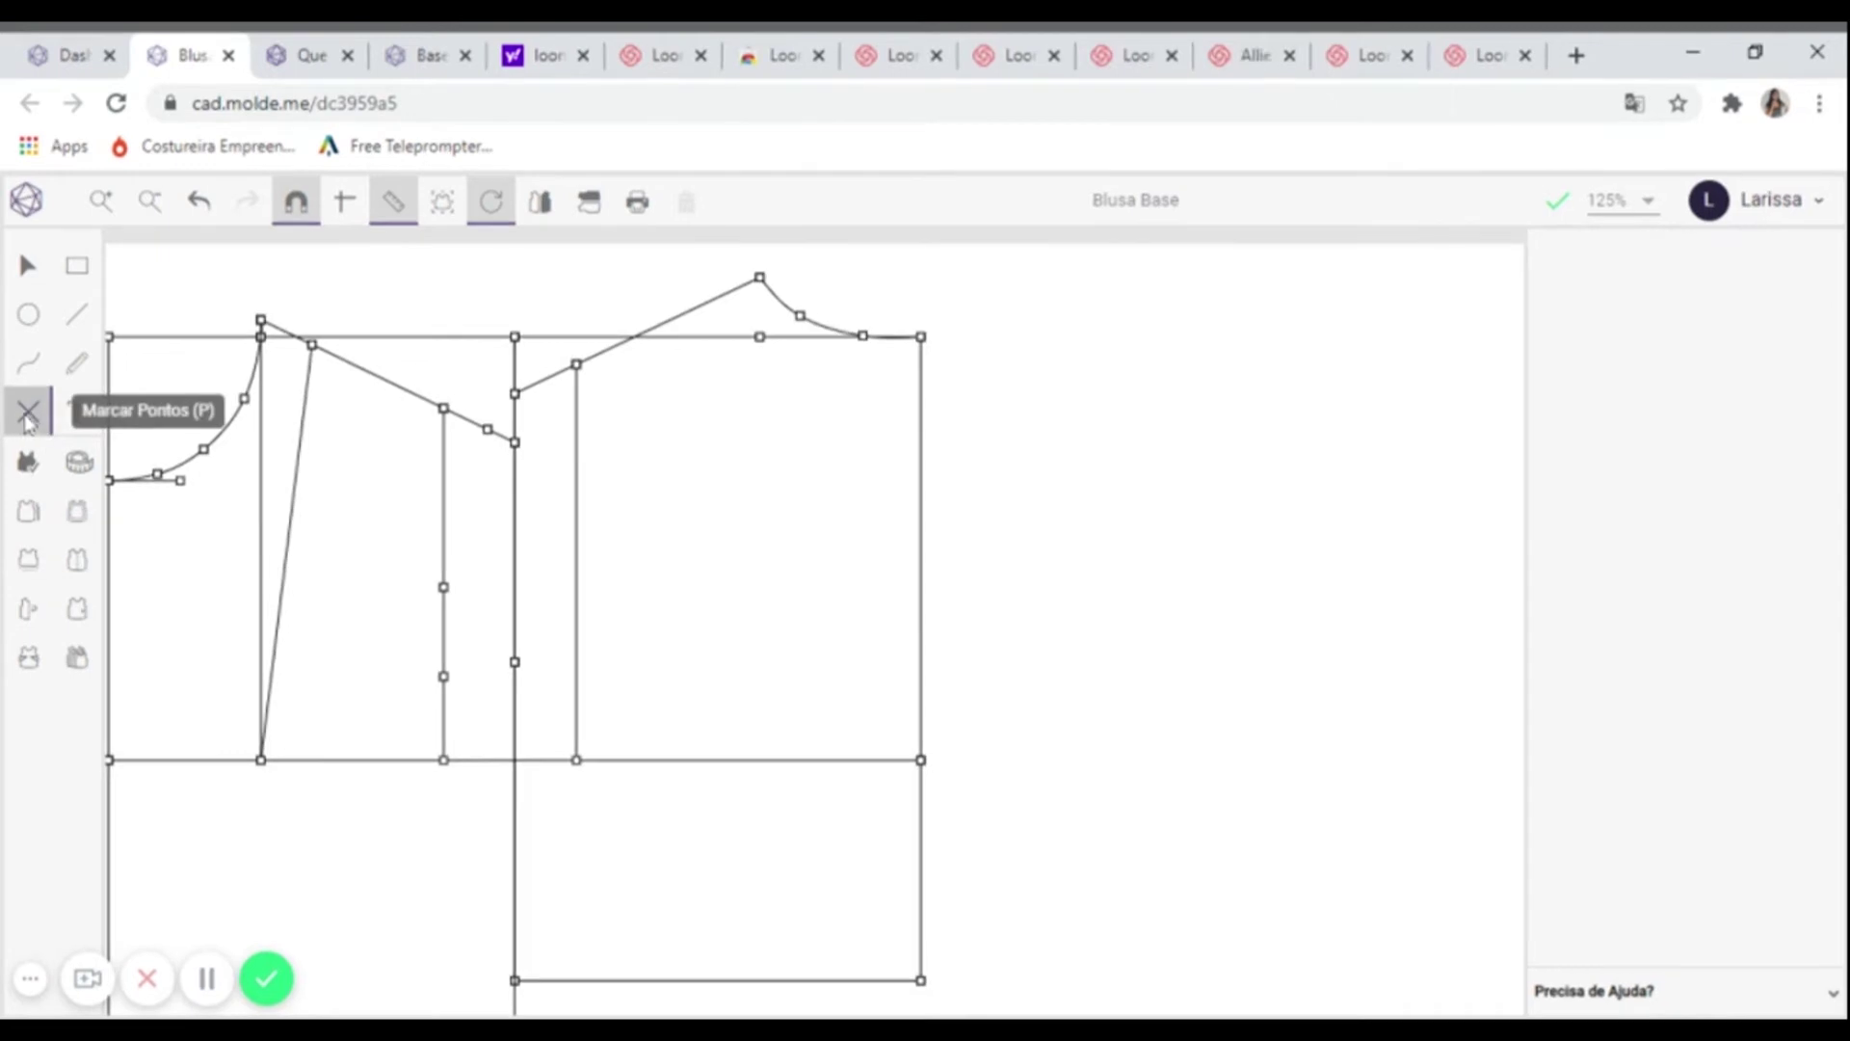
- Mark a point on the shared vertical edge 15,84 cm below the front shoulder line's end
click(32, 424)
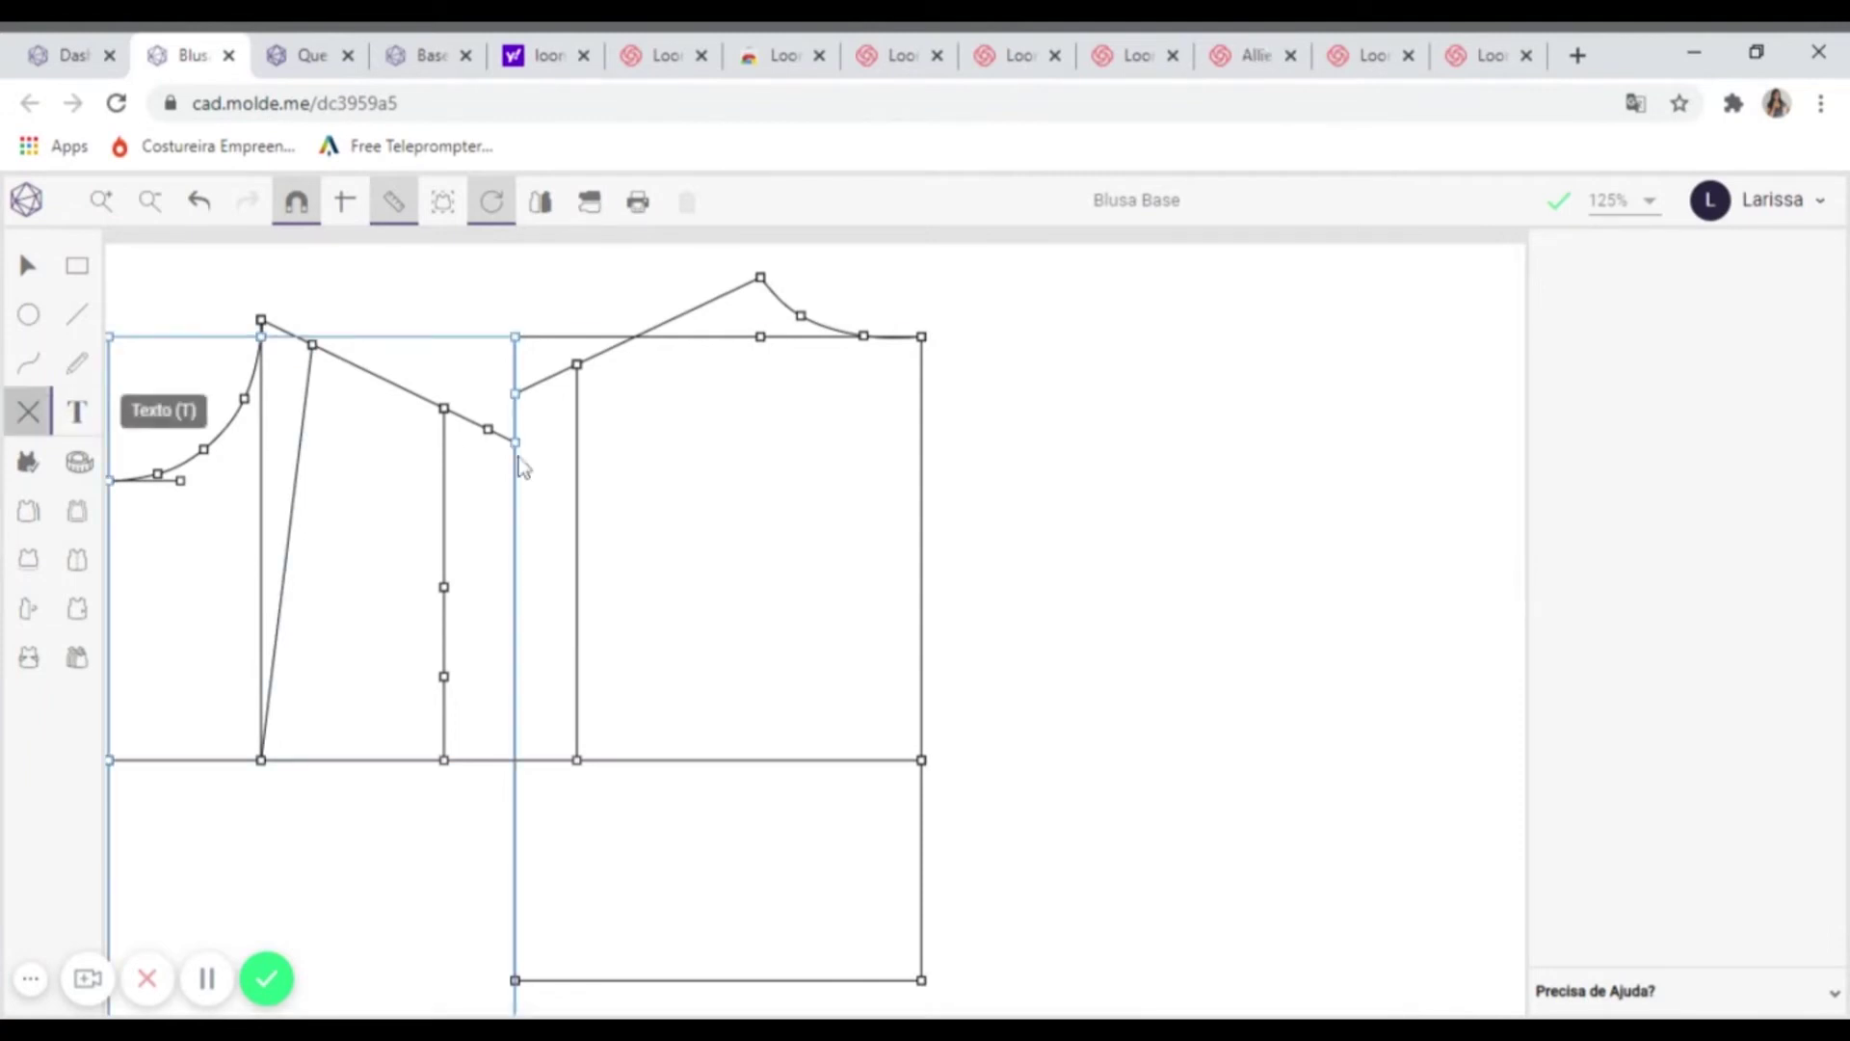
click(515, 711)
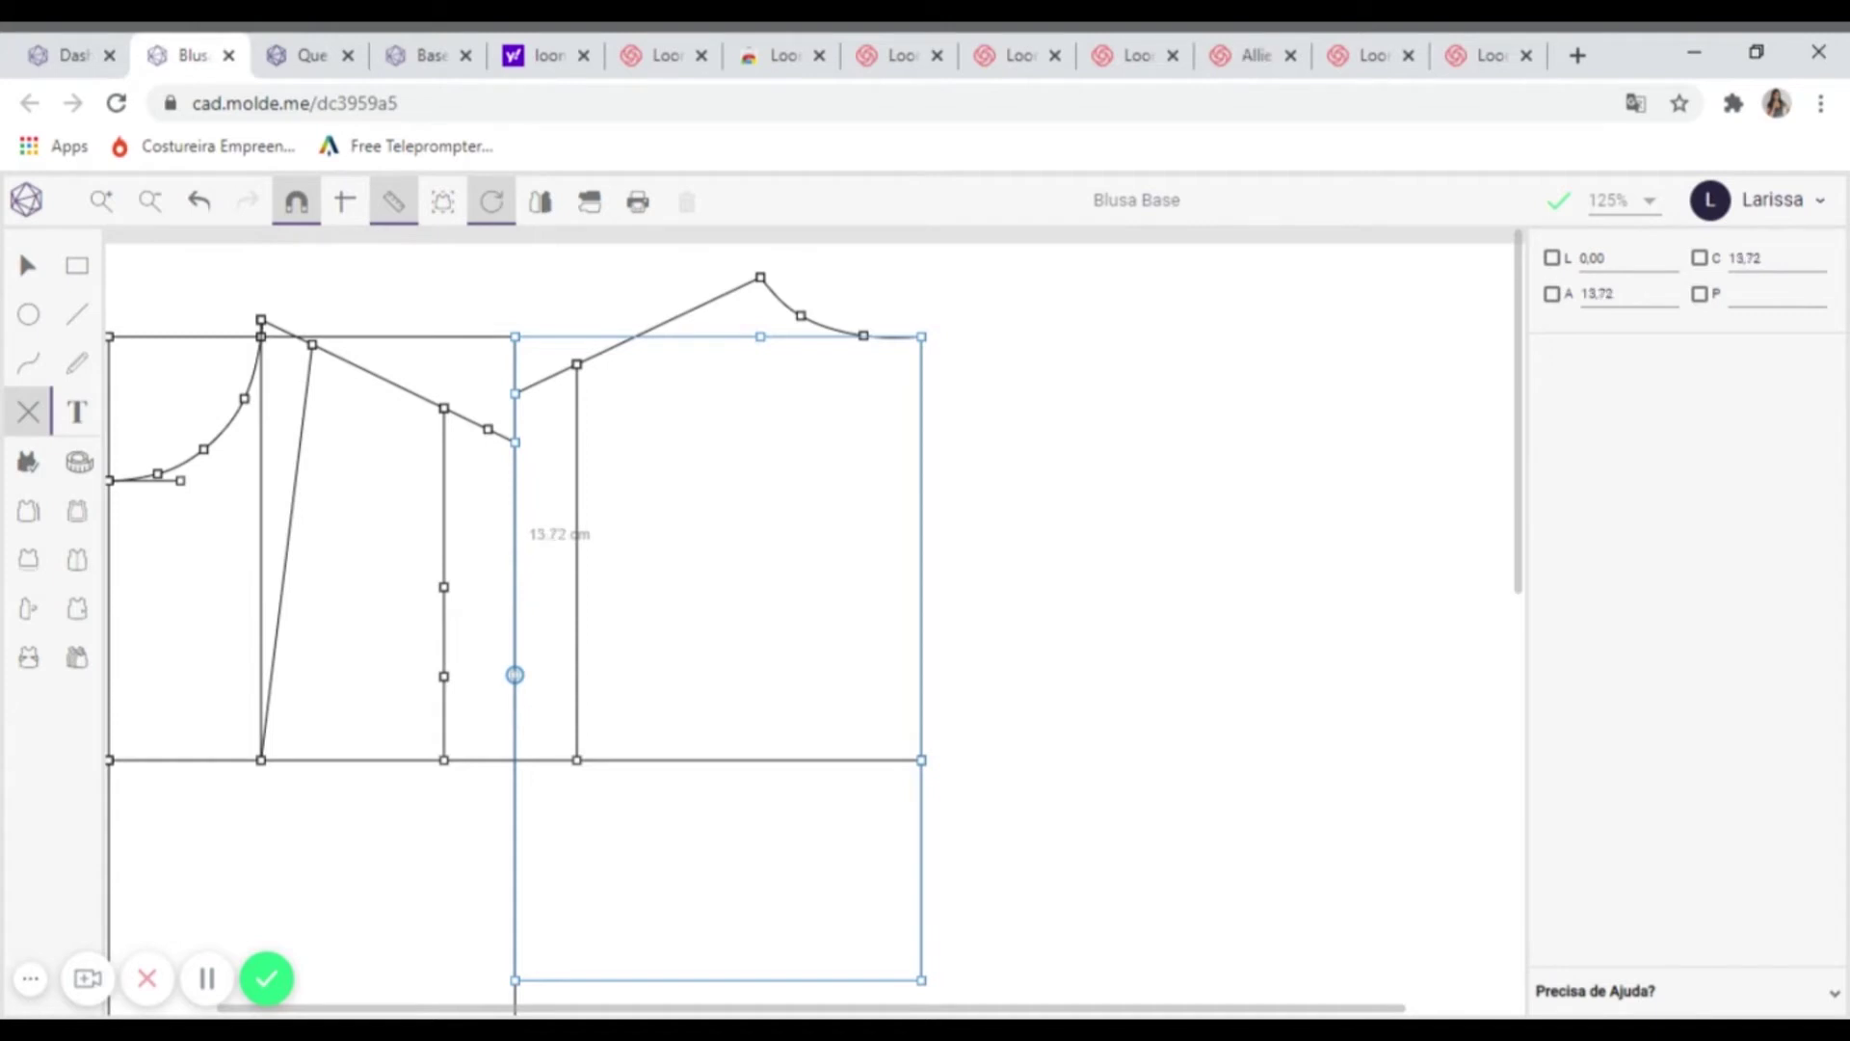
click(514, 440)
- Mark a point on the back vertical guide line 8,364 cm below its shoulder end, and a second point further down the same line
click(1619, 293)
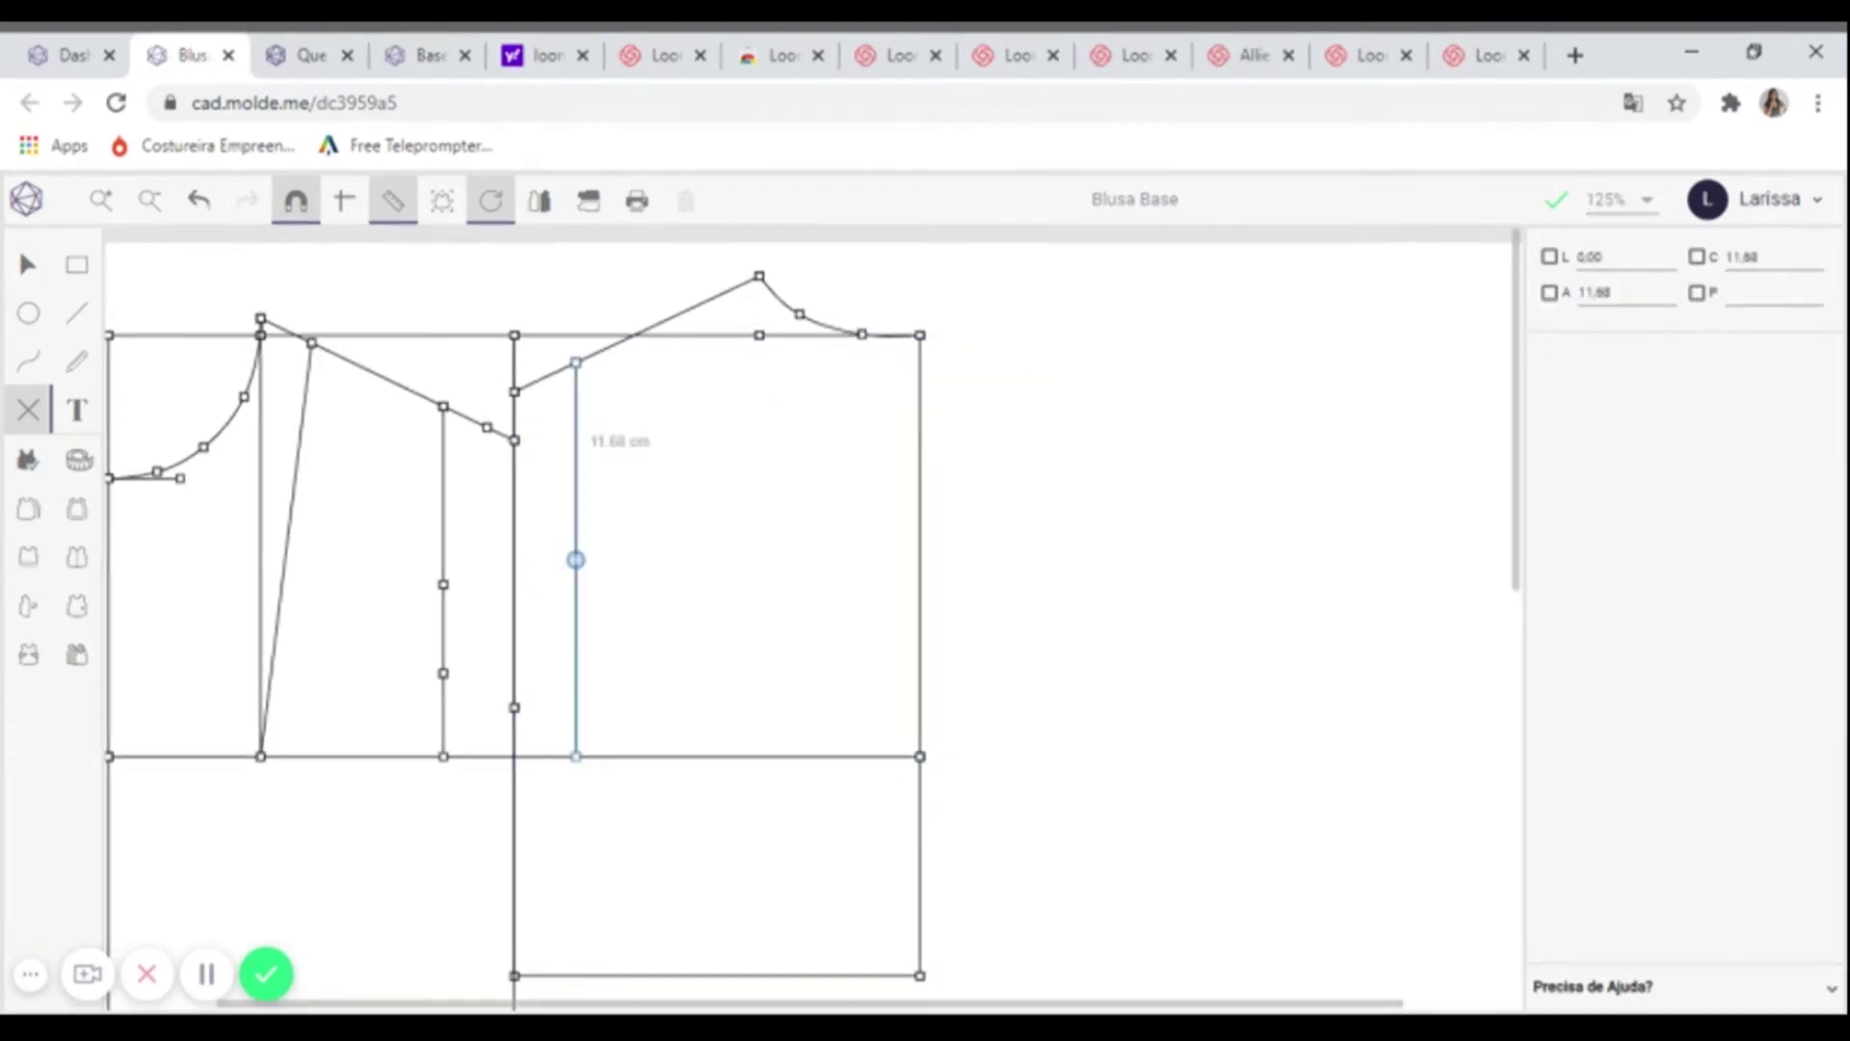
text(8,364)
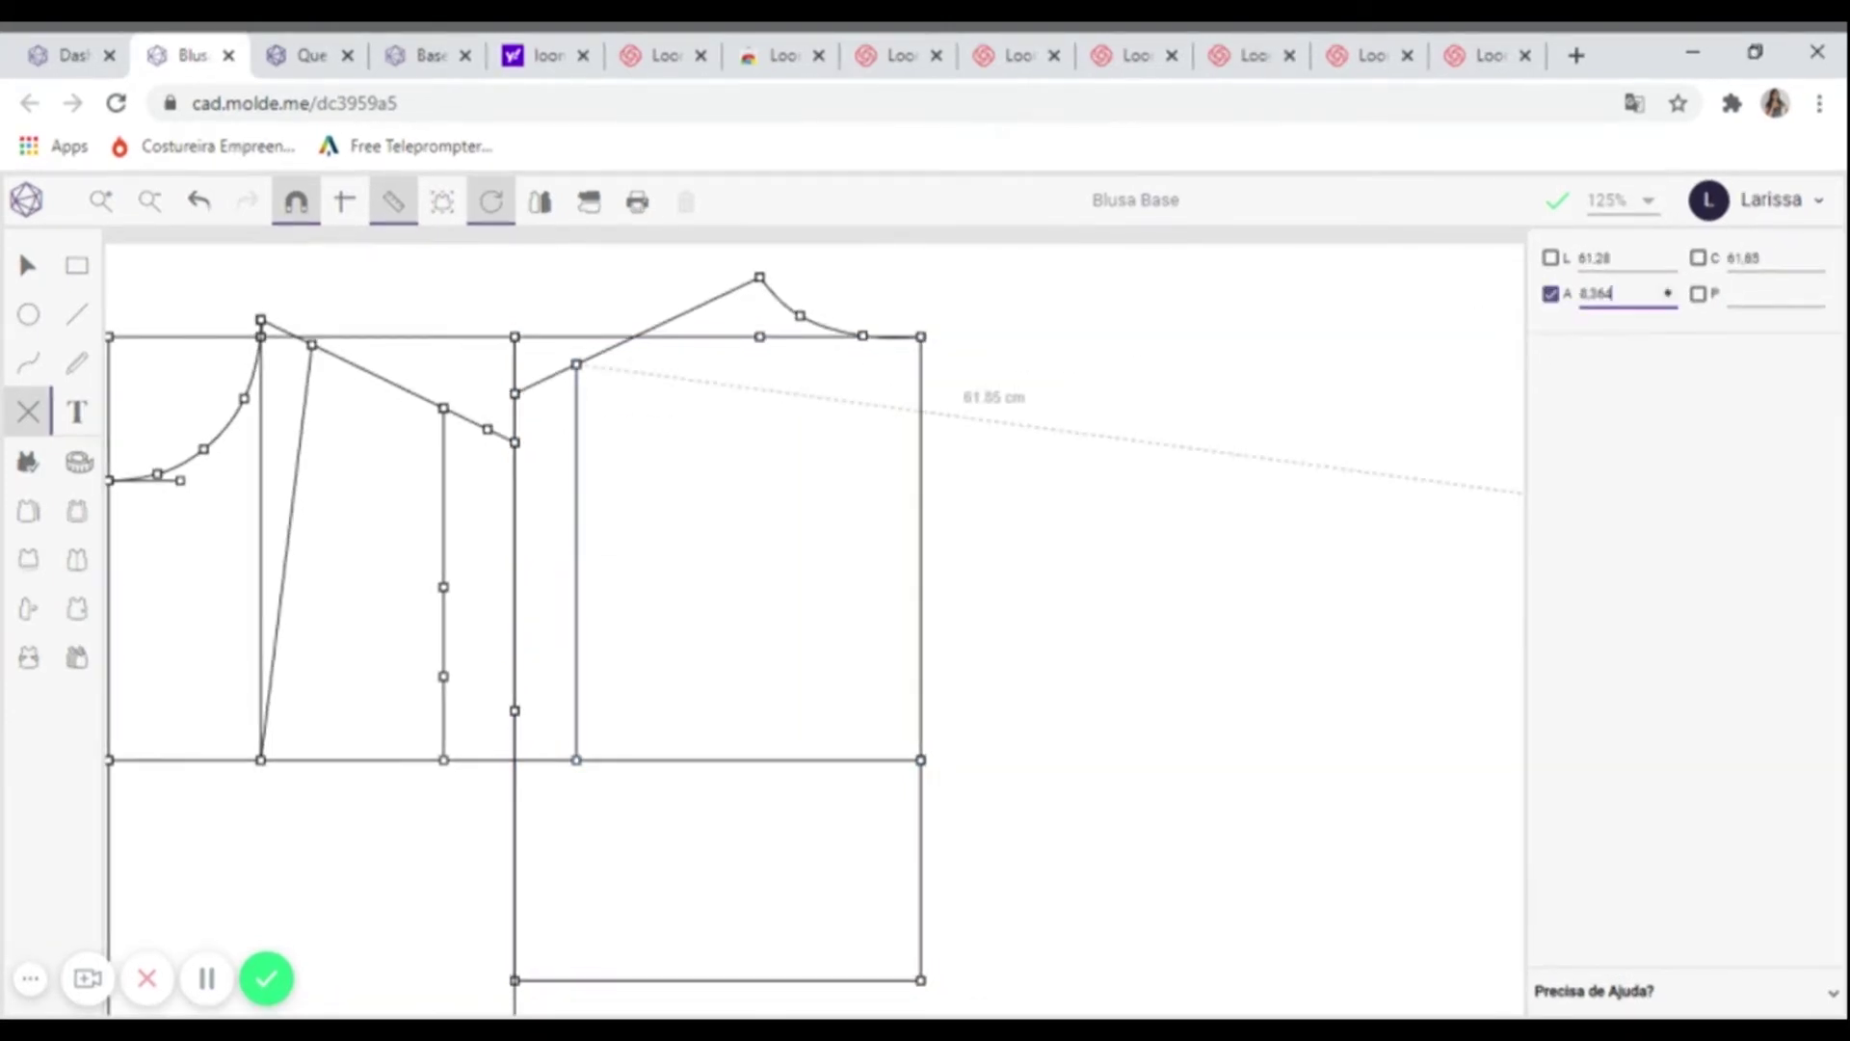
key(Return)
- Draw lines joining the lower marked points of the front and back vertical guides to the marked point on the shared edge
click(84, 308)
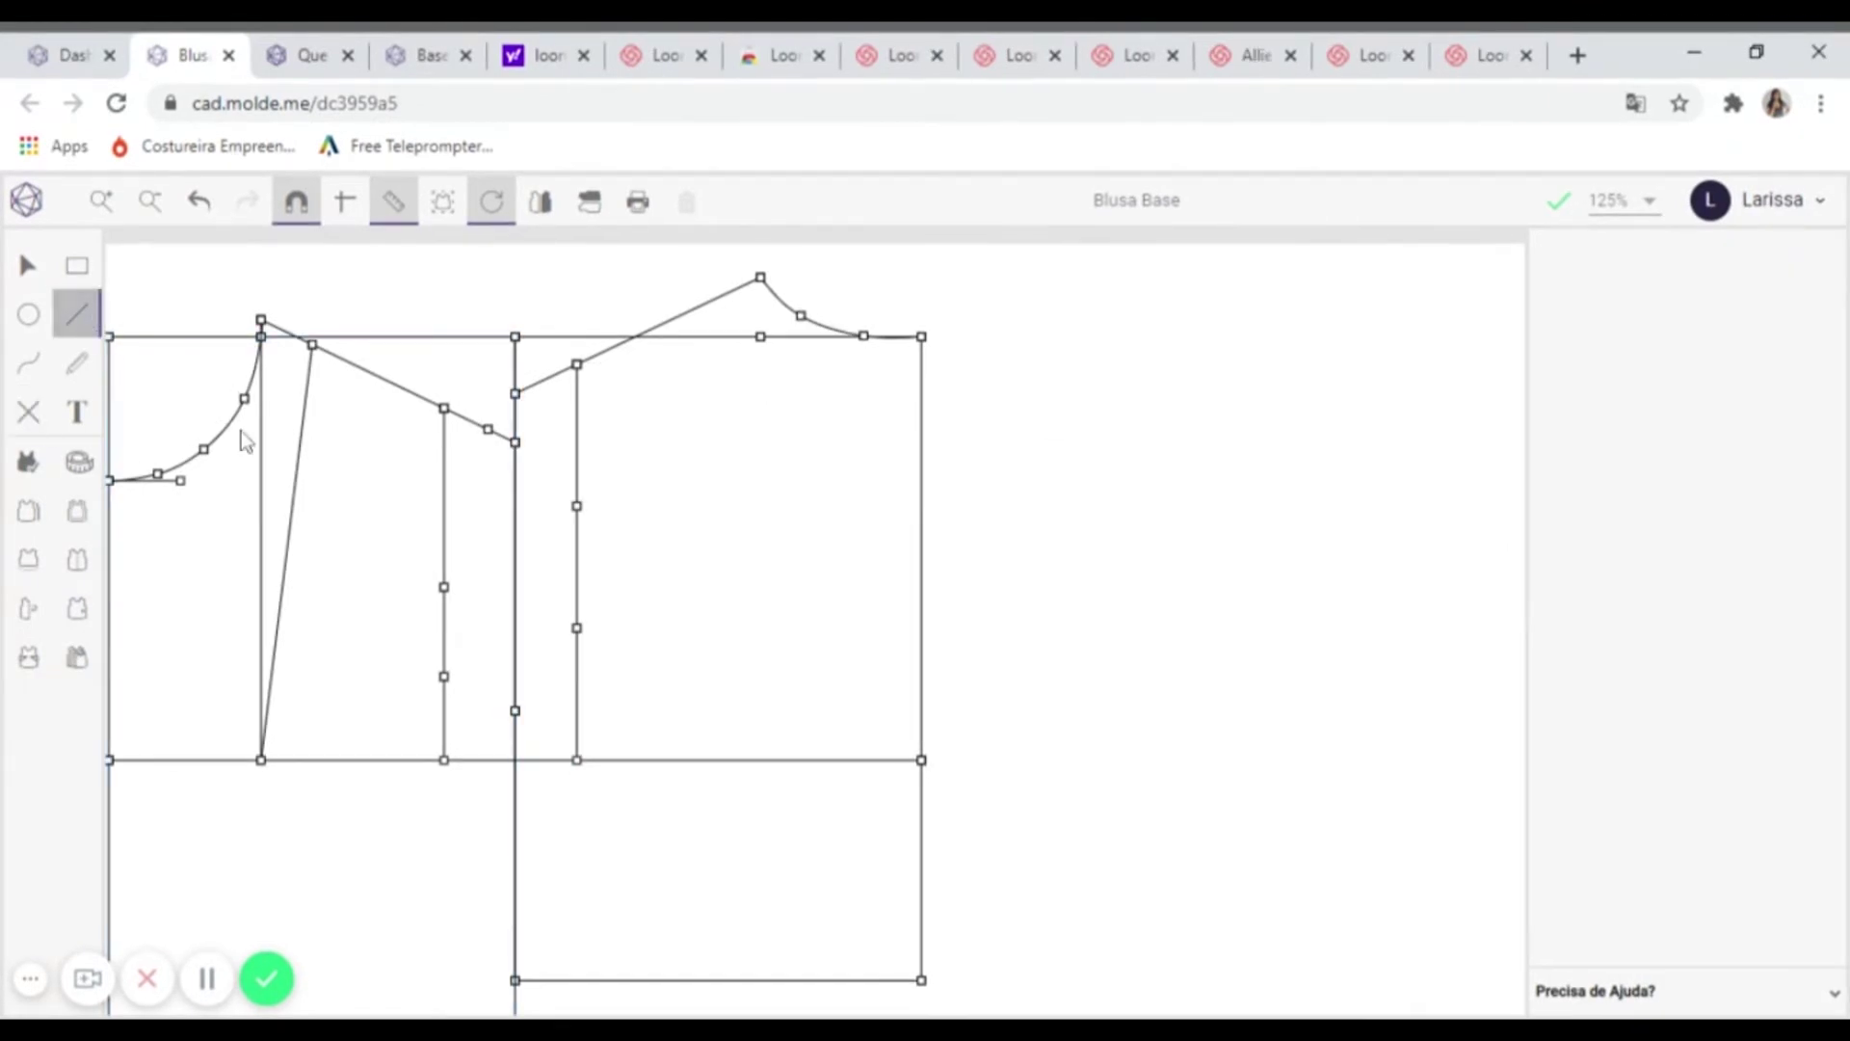
click(443, 674)
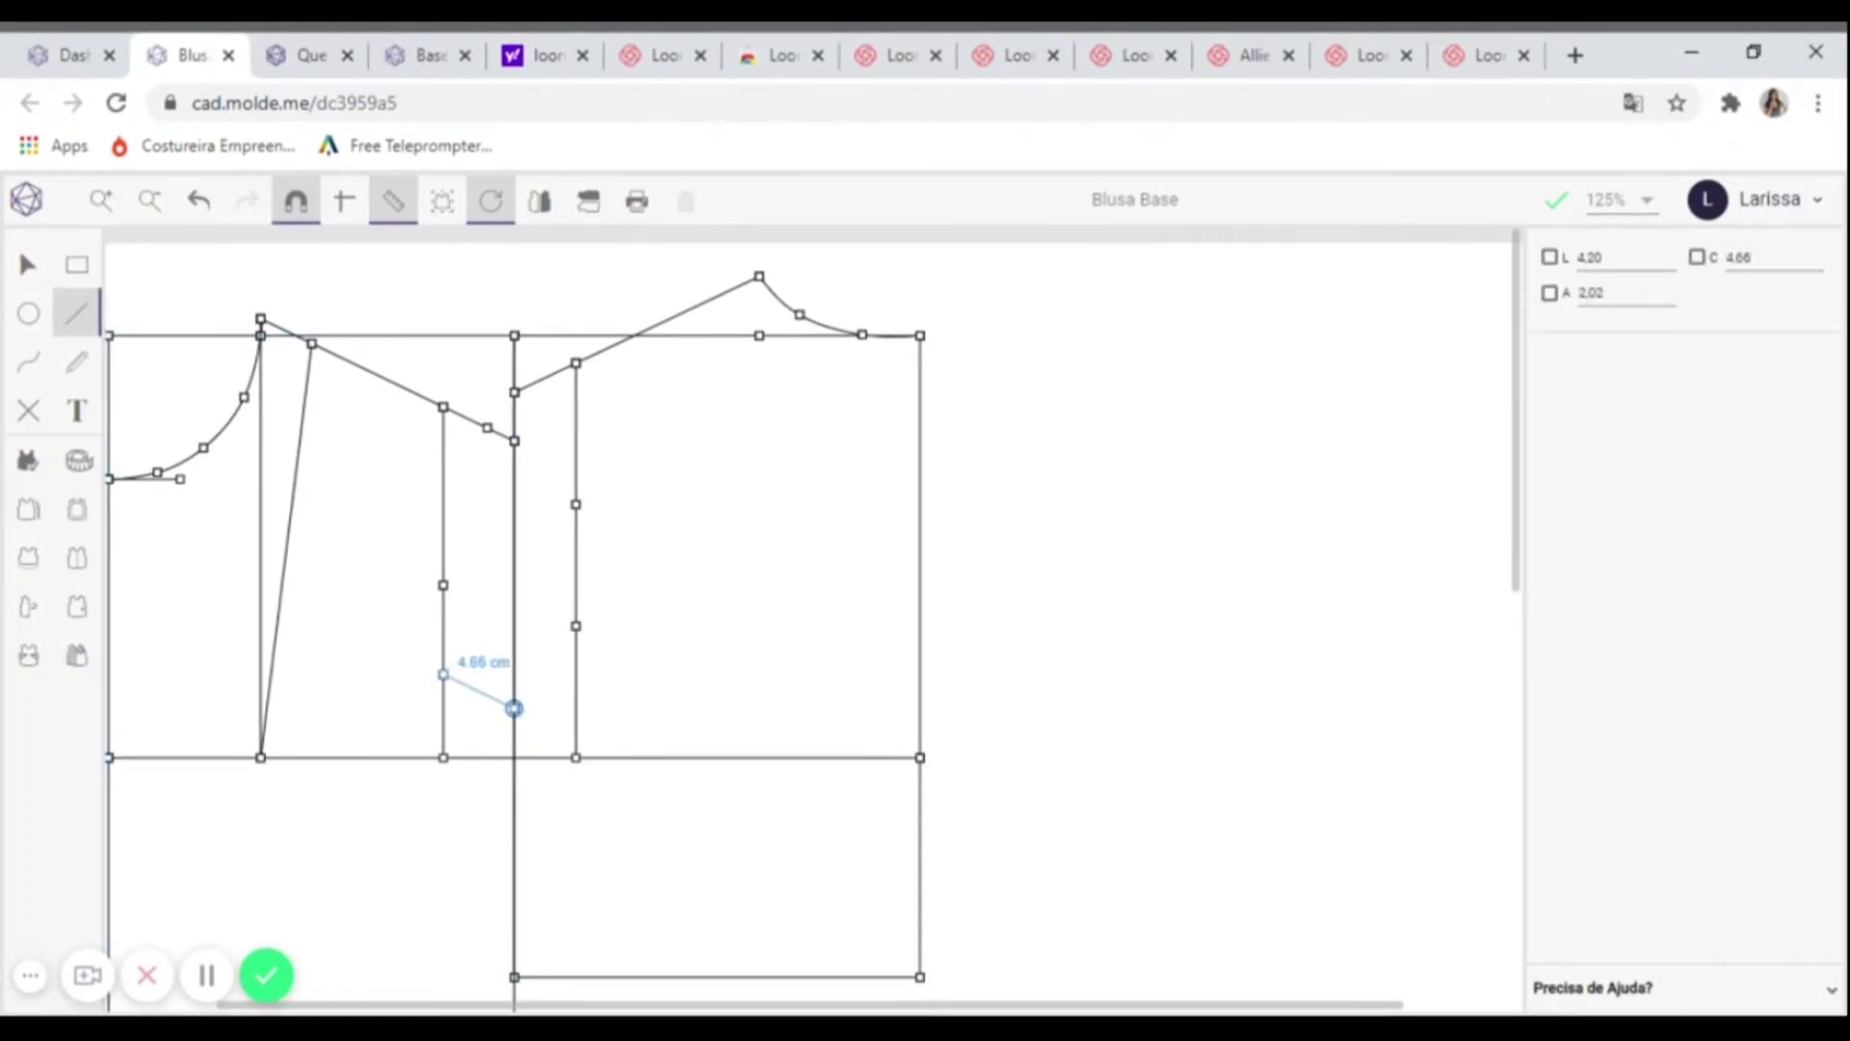
click(515, 708)
click(515, 710)
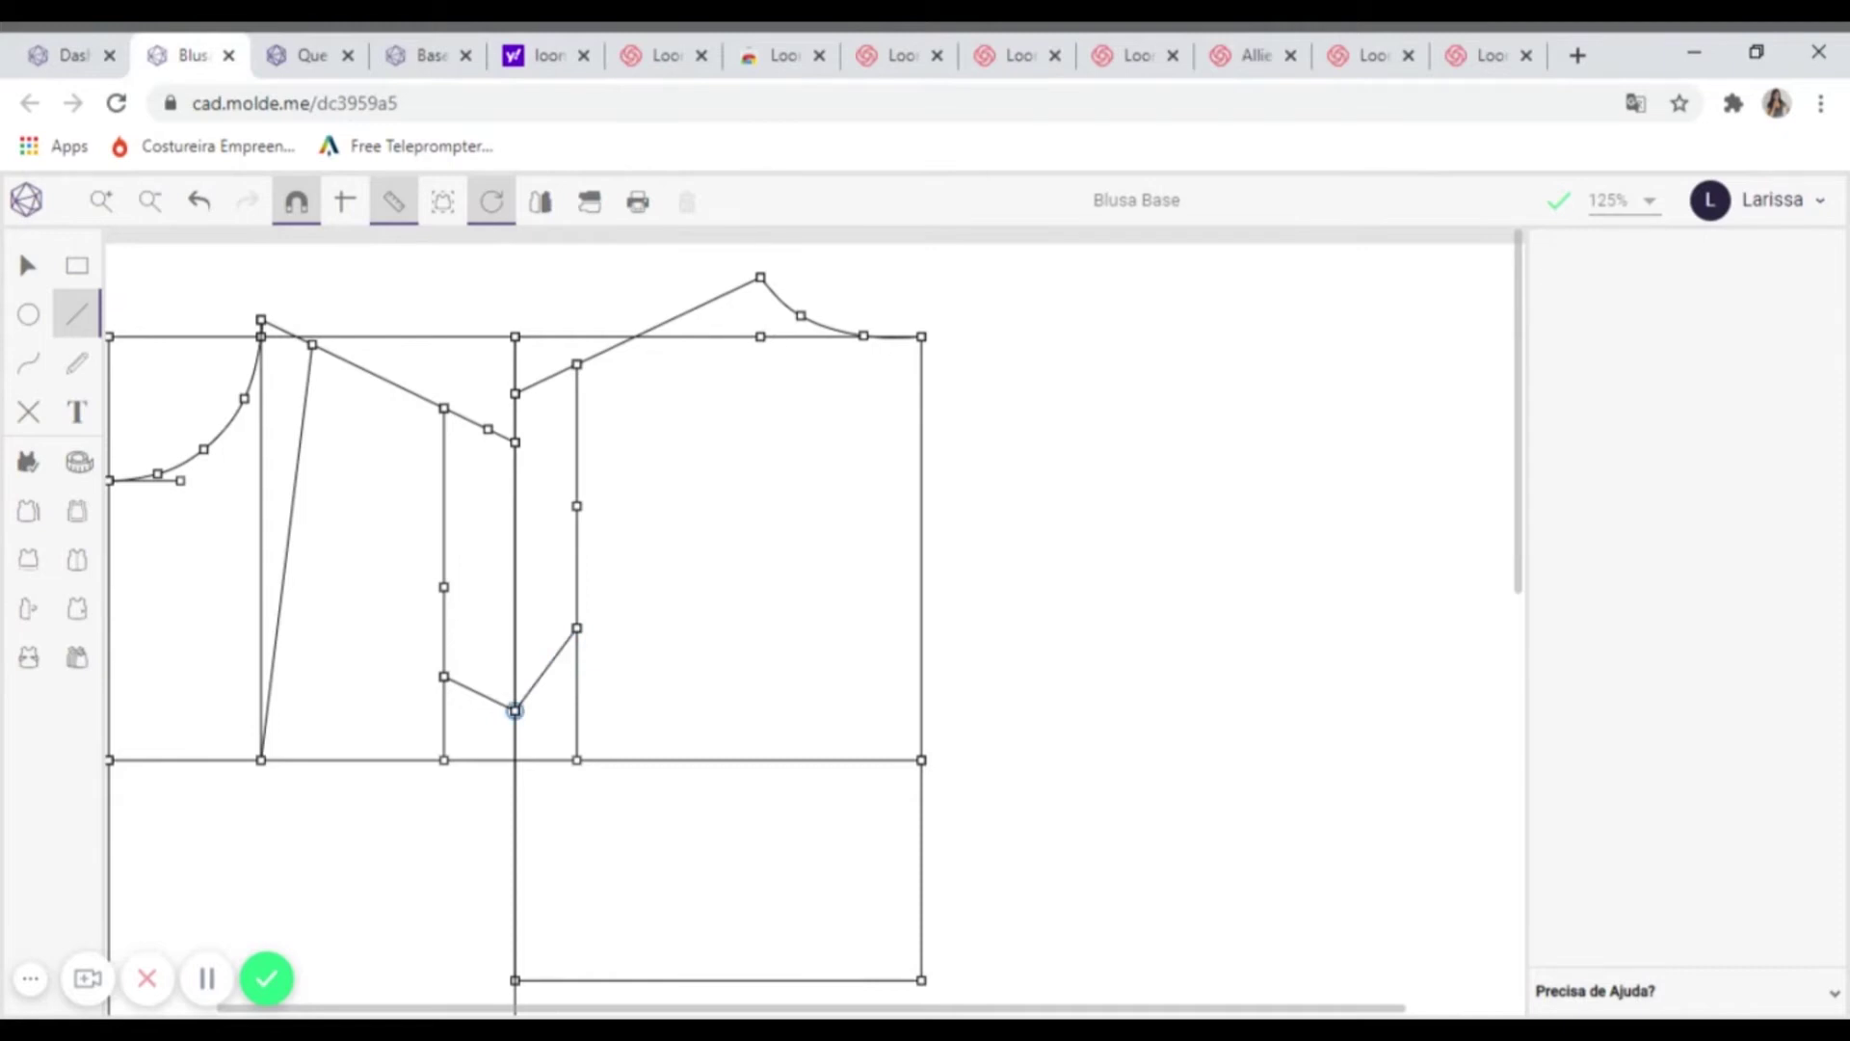
scroll(514, 711, up, 3)
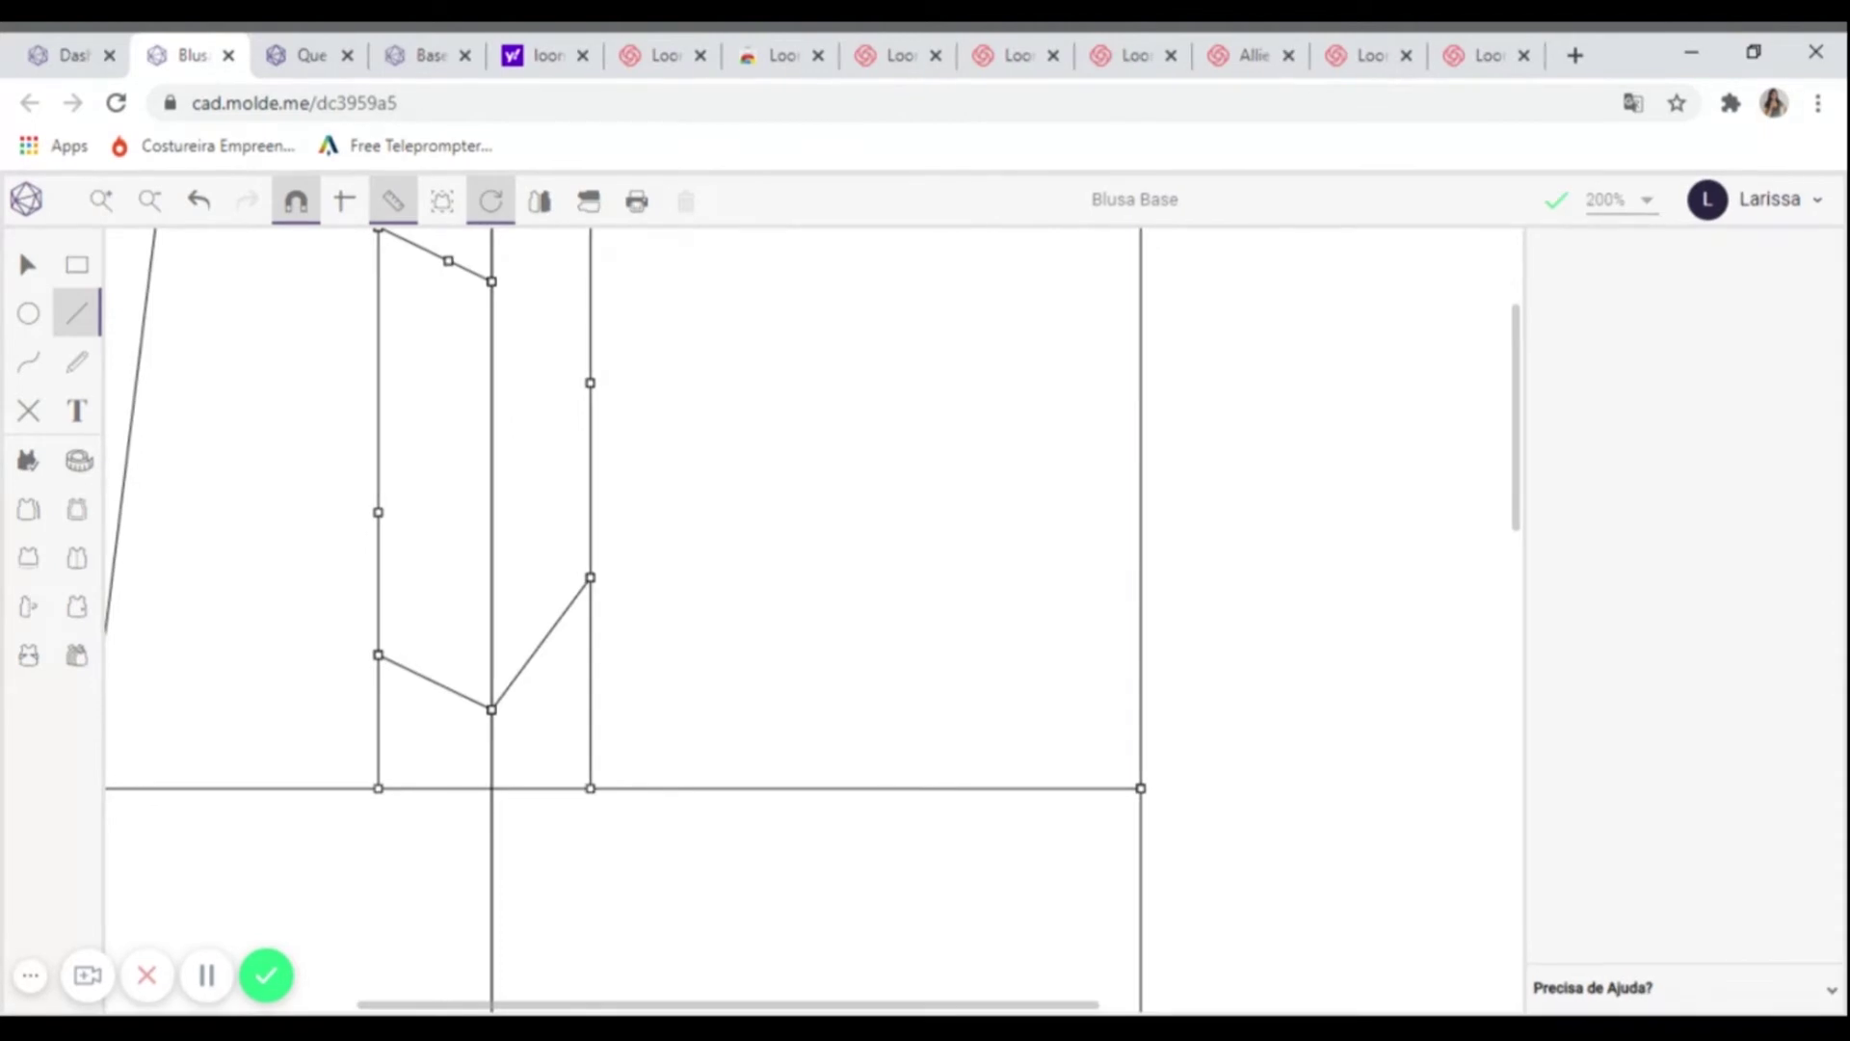
- Draw horizontal lines from the marked point on the shared edge, about 2 cm toward the back and about 2,5 cm toward the front
scroll(508, 529, up, 2)
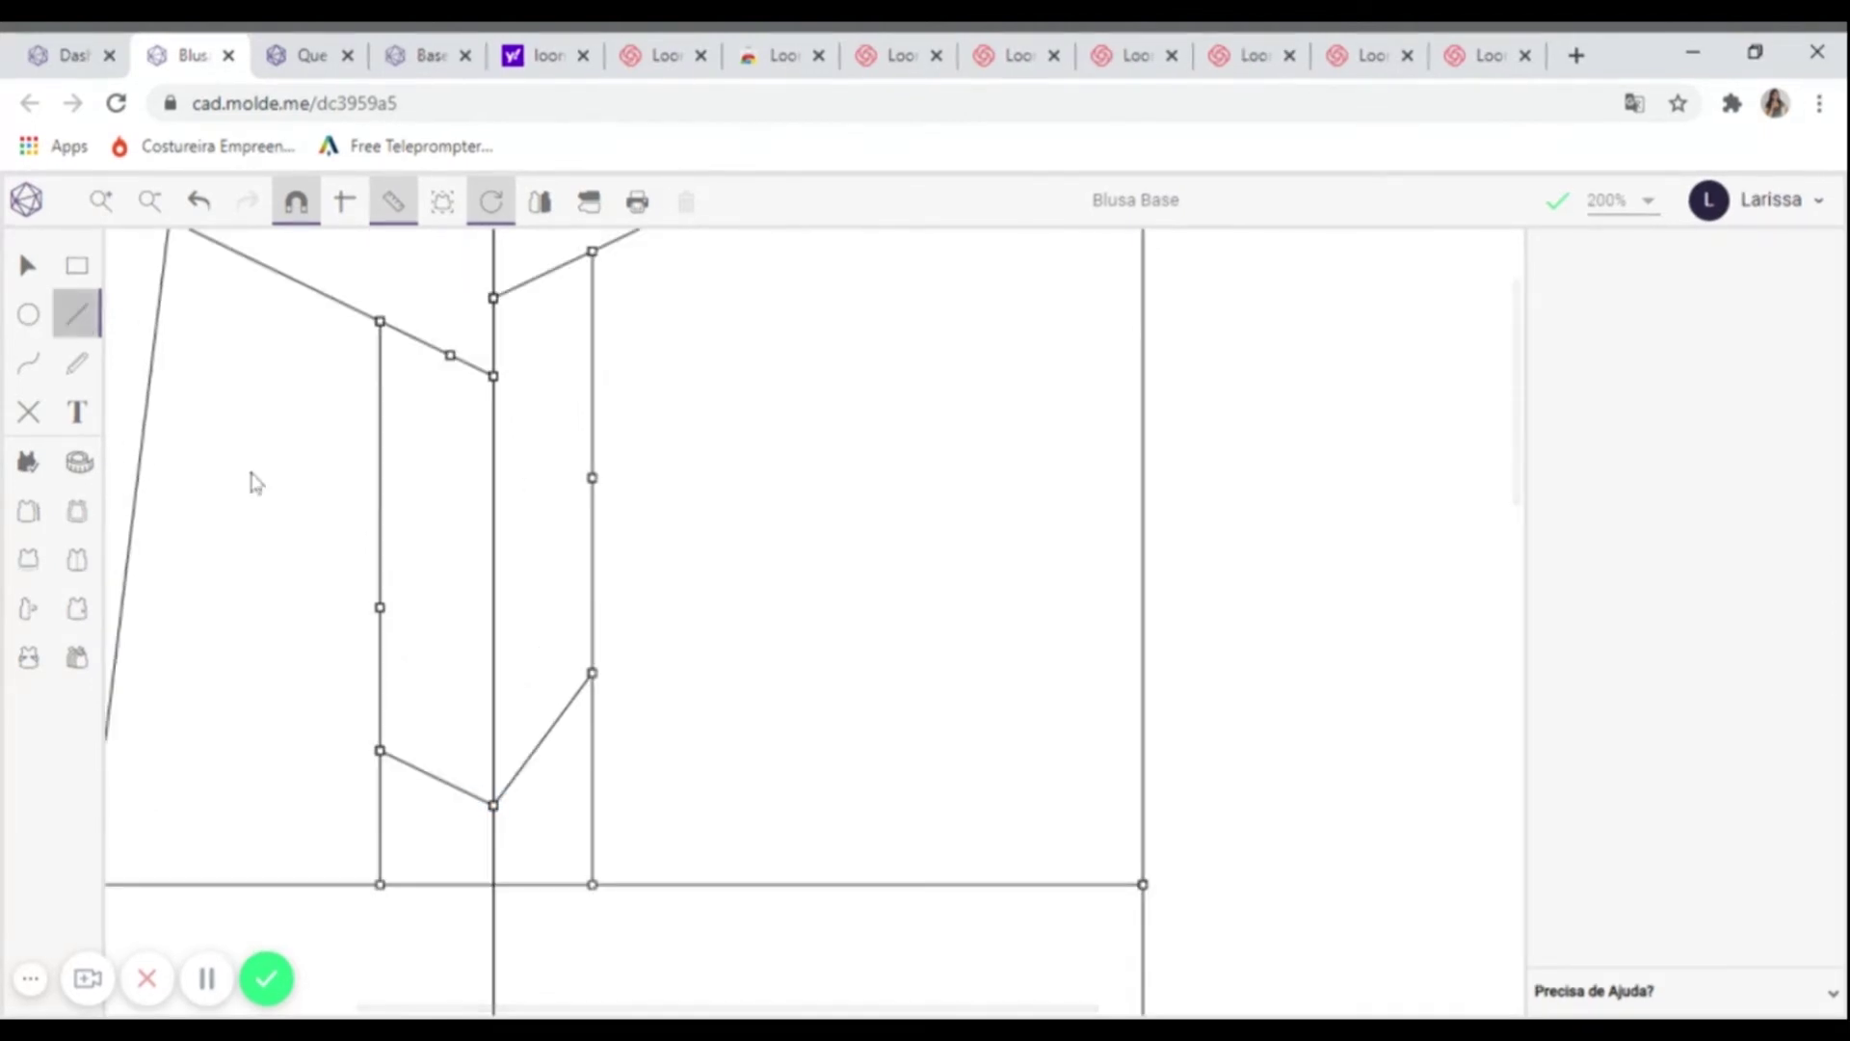
click(492, 802)
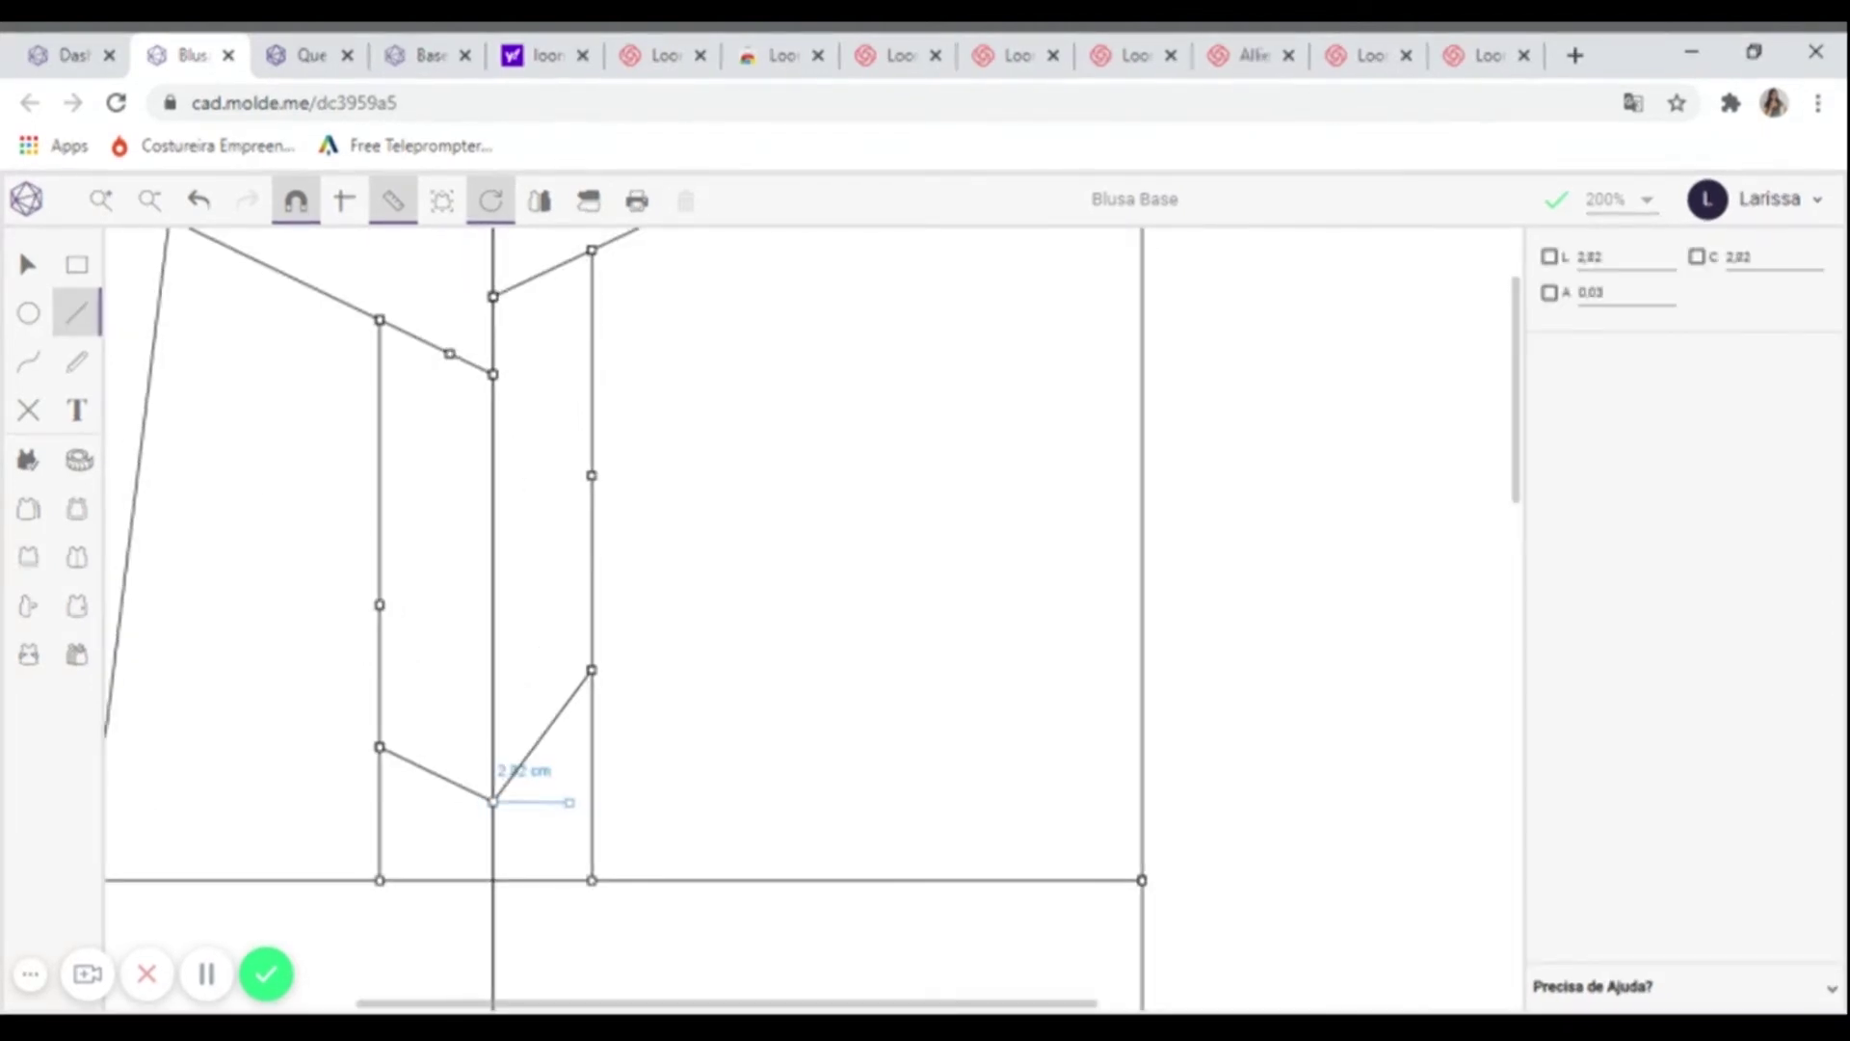
double_click(1619, 294)
text(0)
key(Return)
text(0)
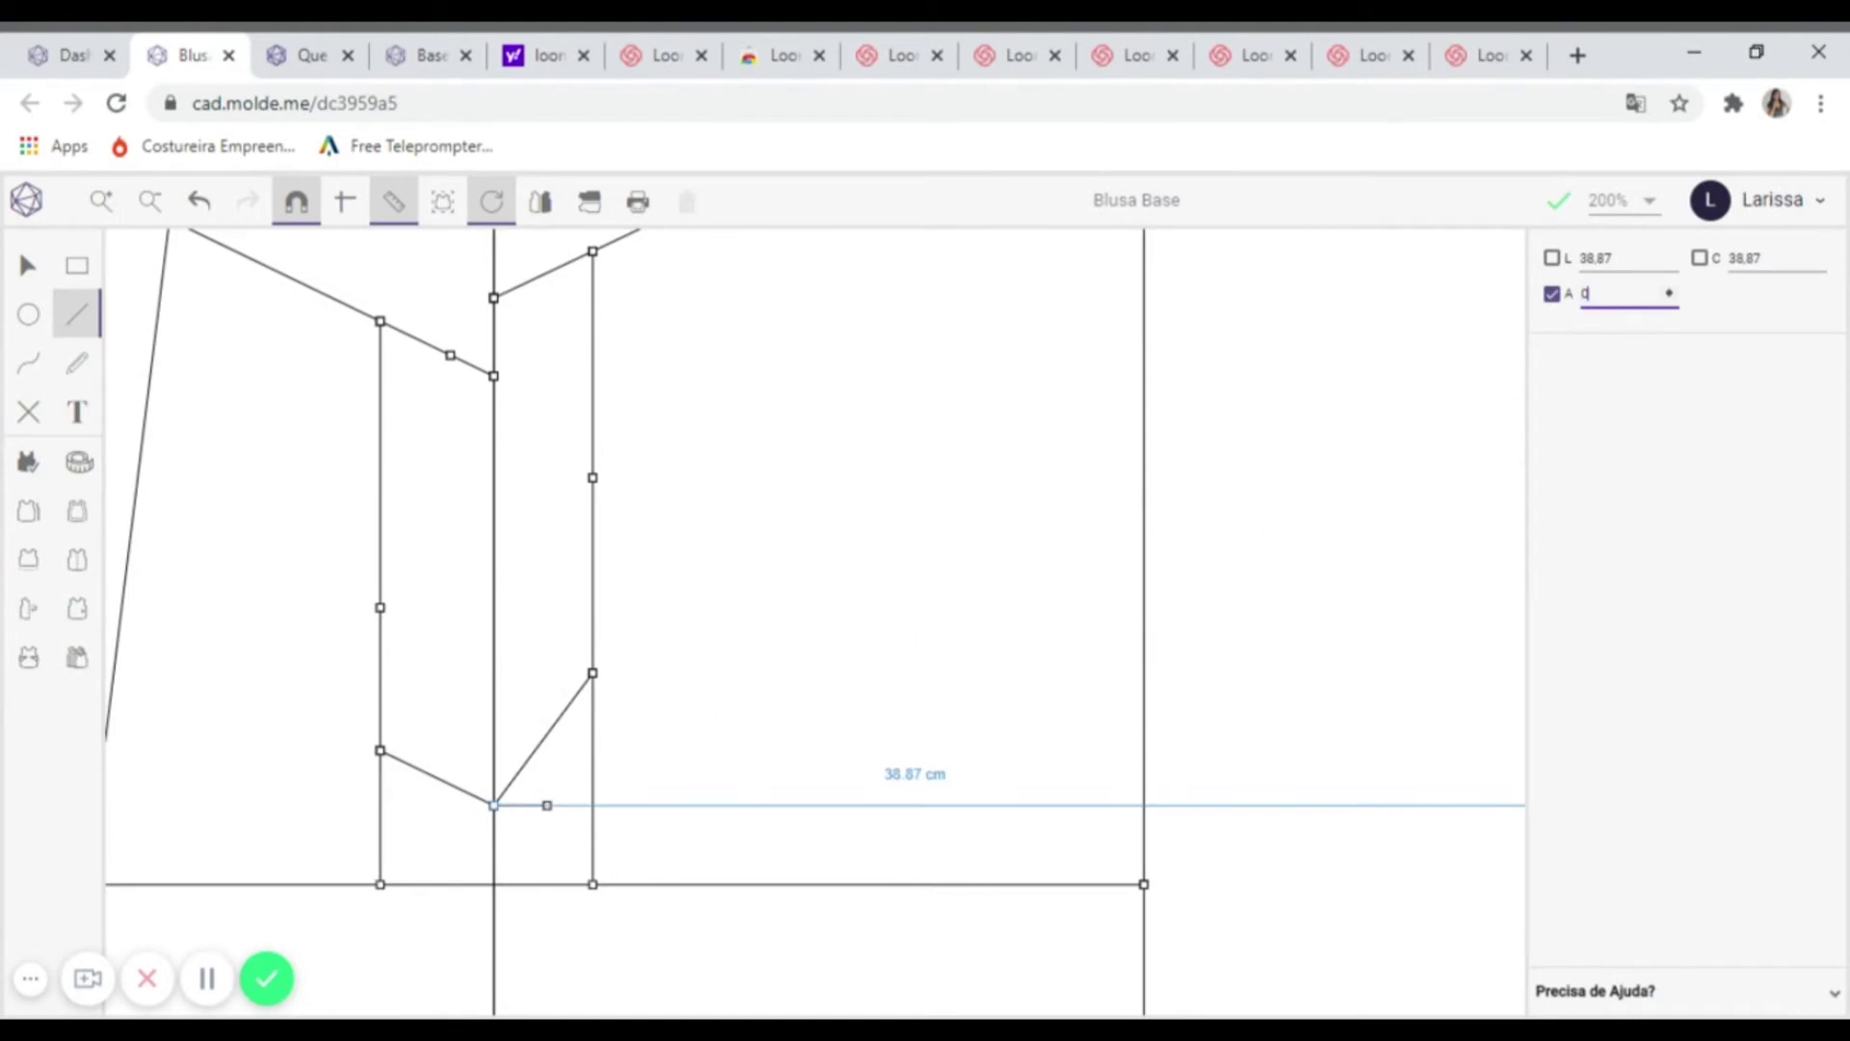
click(427, 805)
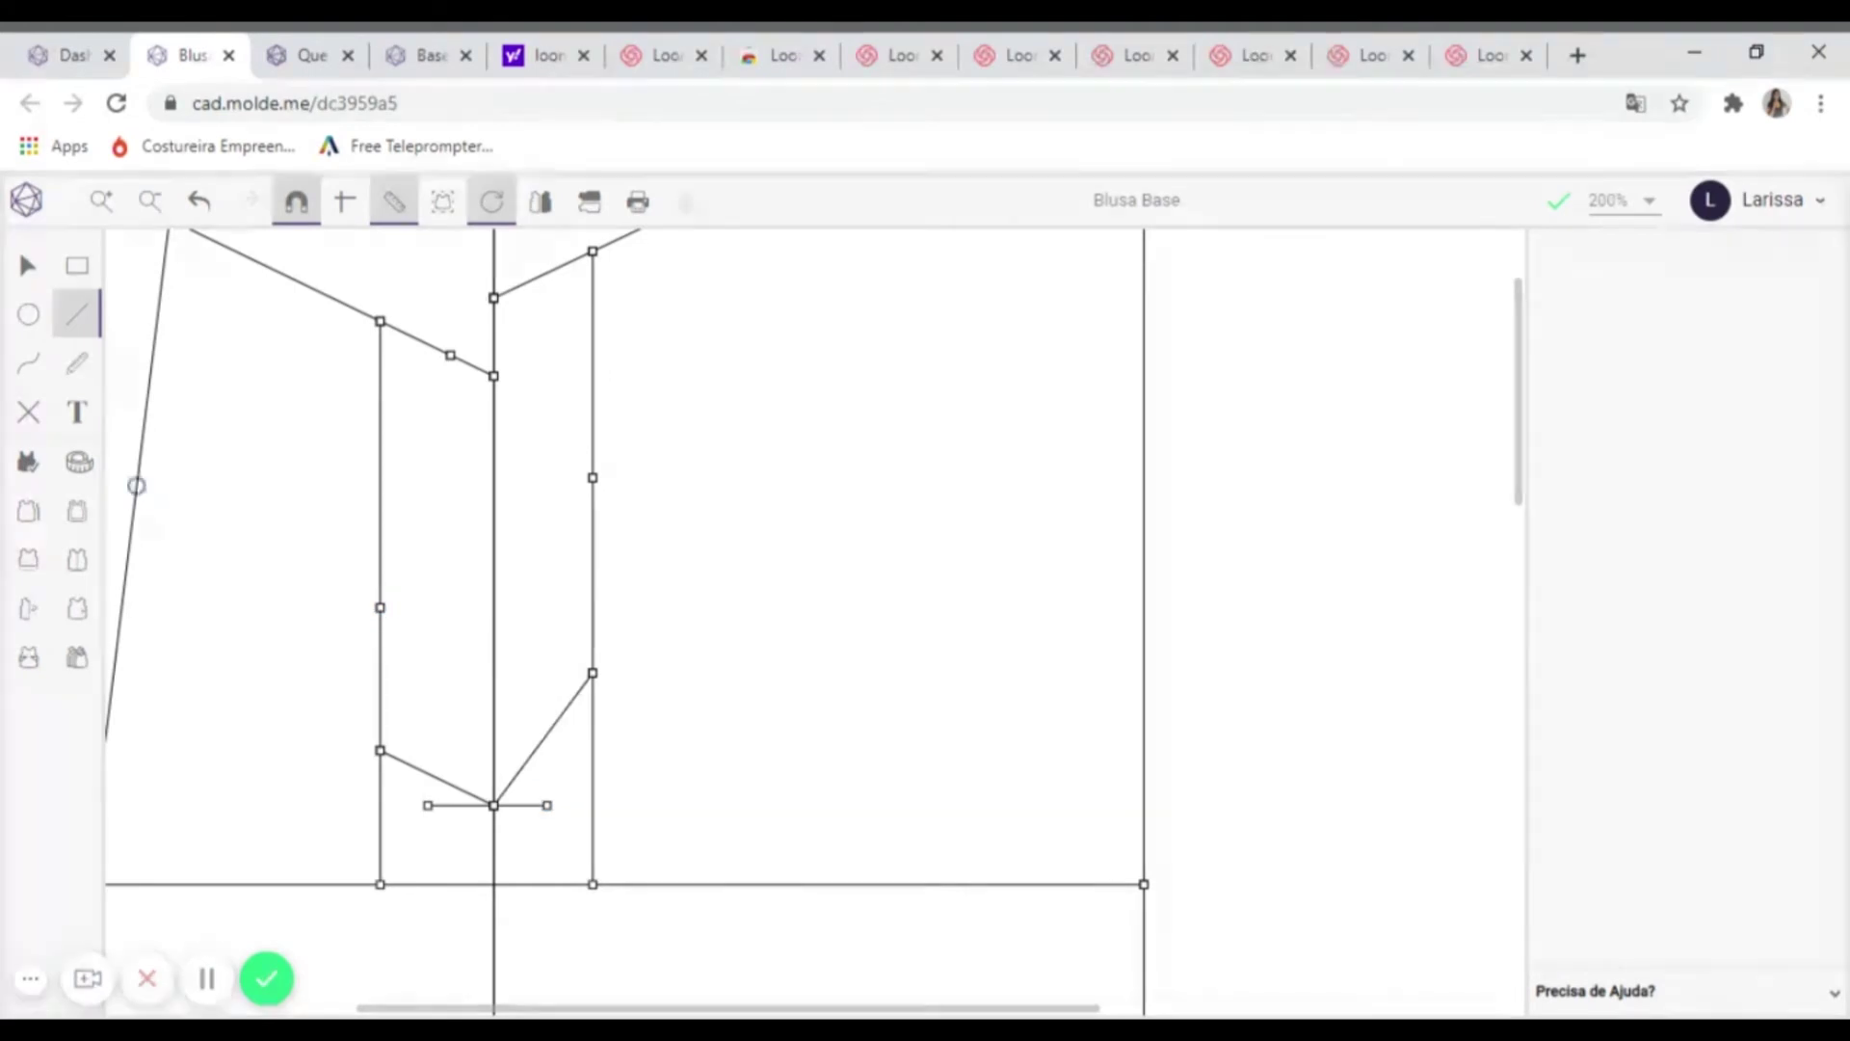
- Mark a point 0,48 cm horizontally from the front vertical guide's upper marked point, toward the shared edge
click(28, 411)
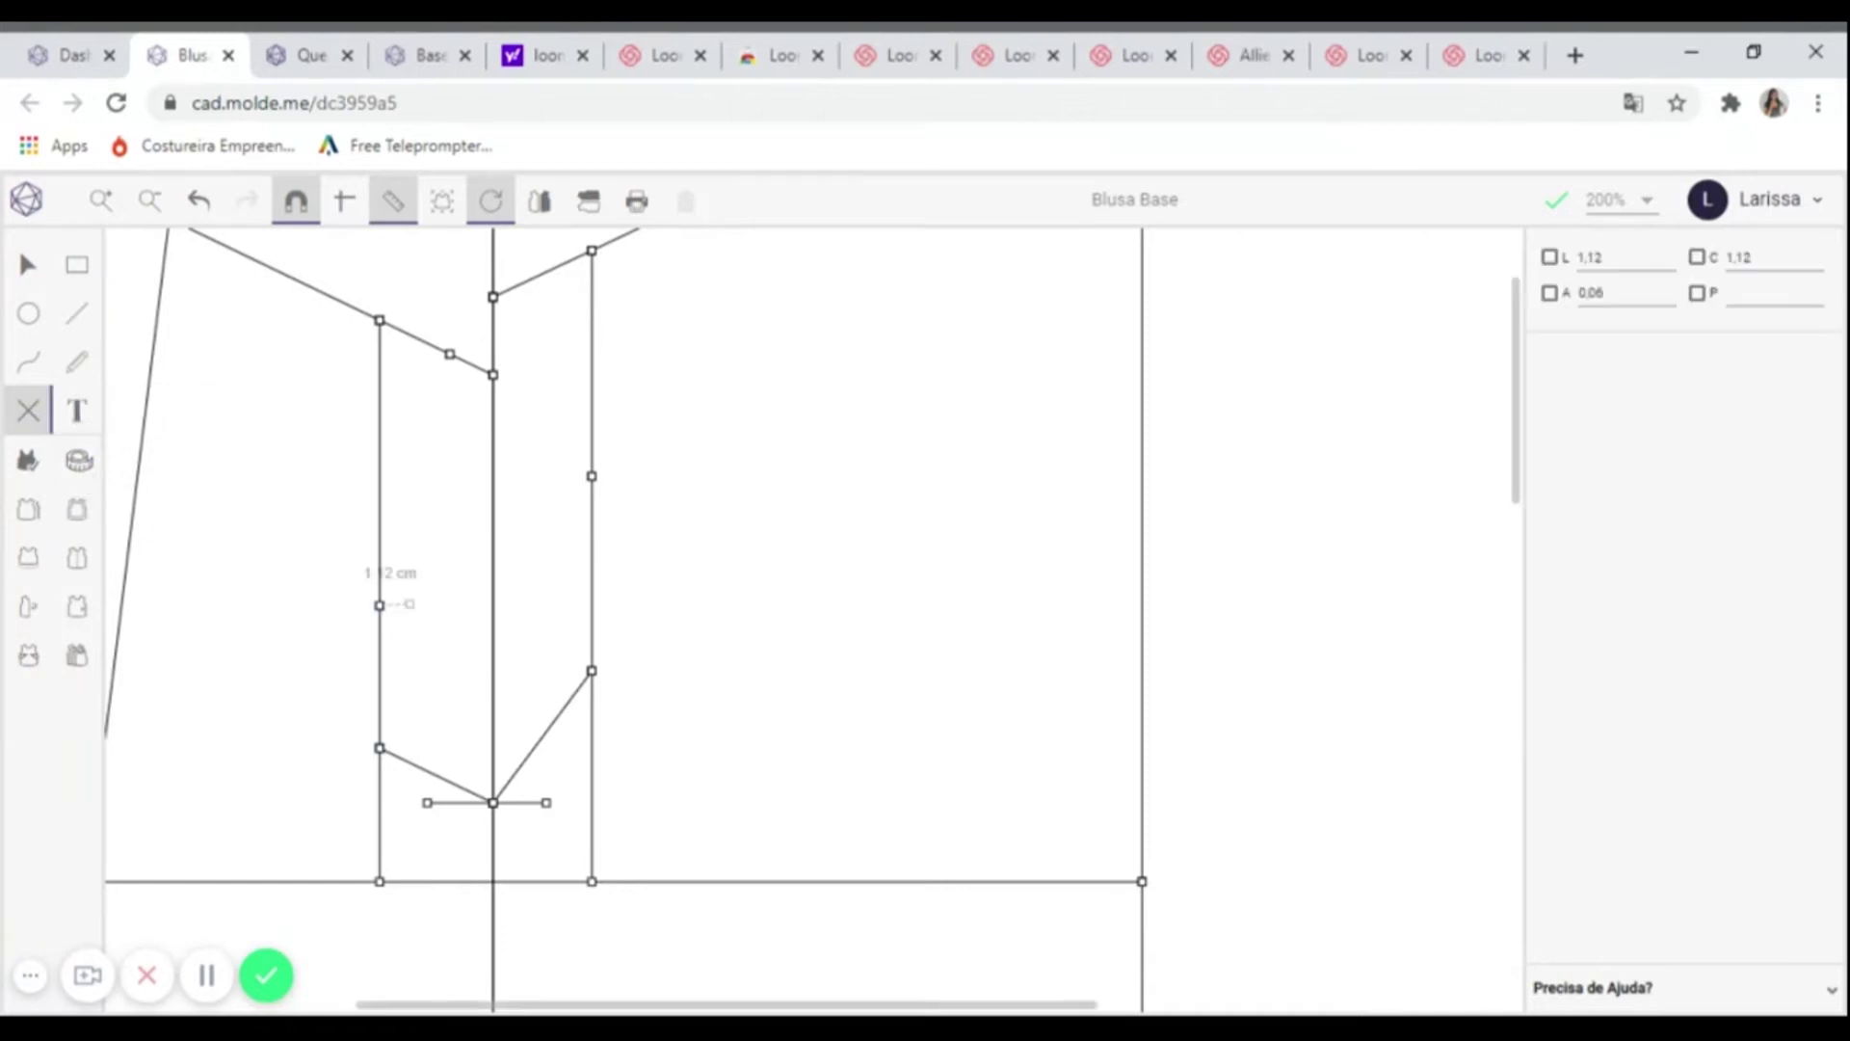
click(380, 605)
click(1607, 293)
text(0)
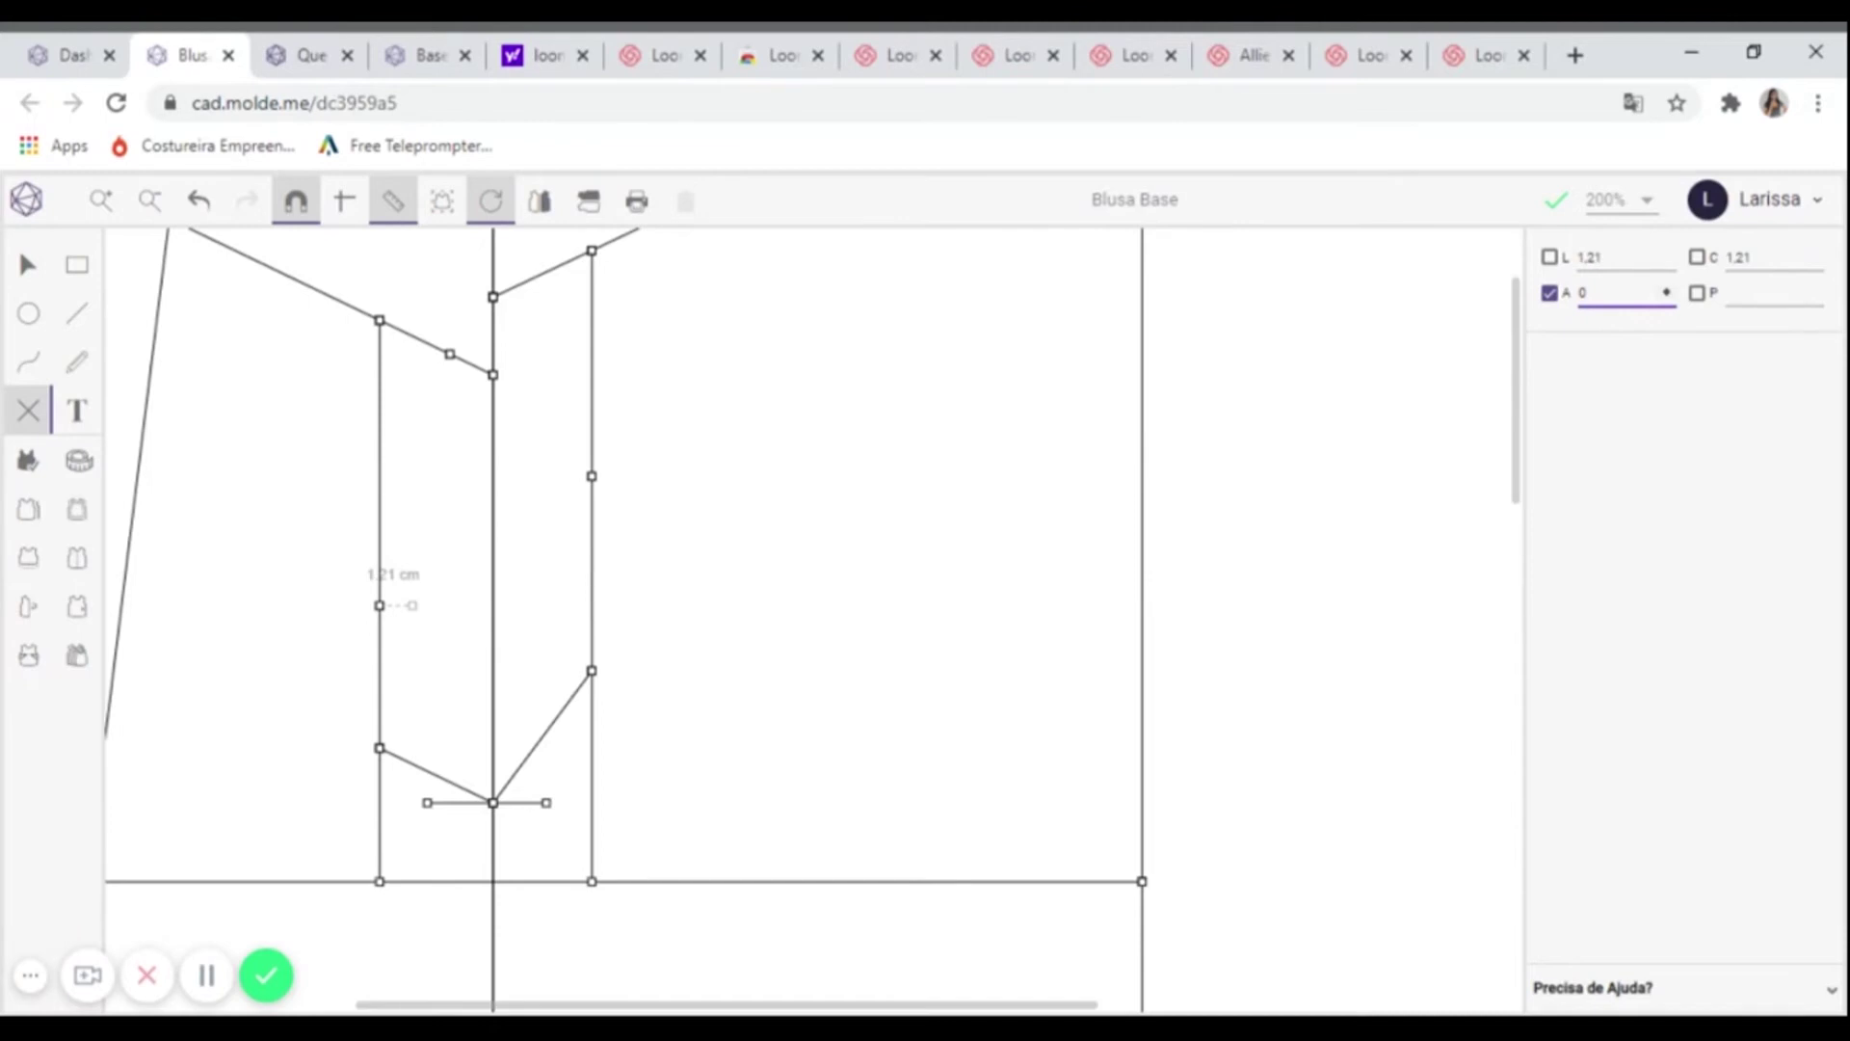
click(1619, 258)
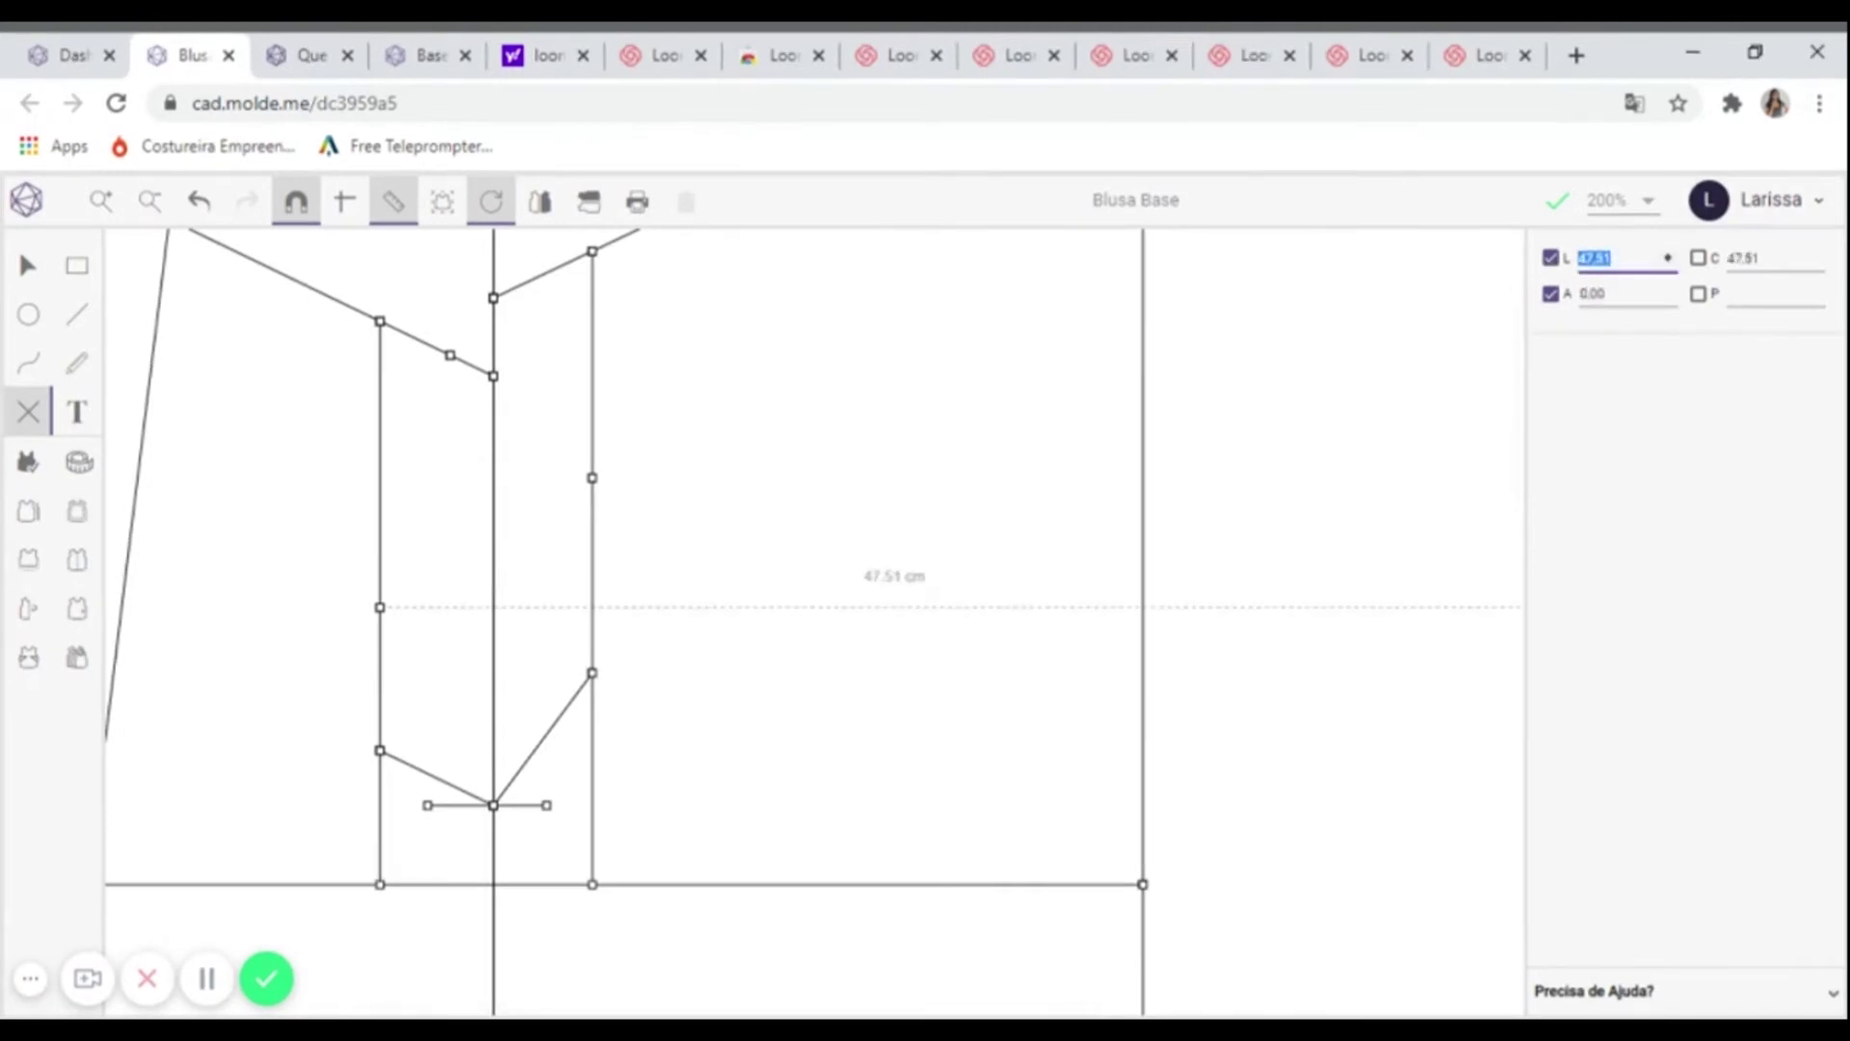
text(0.48)
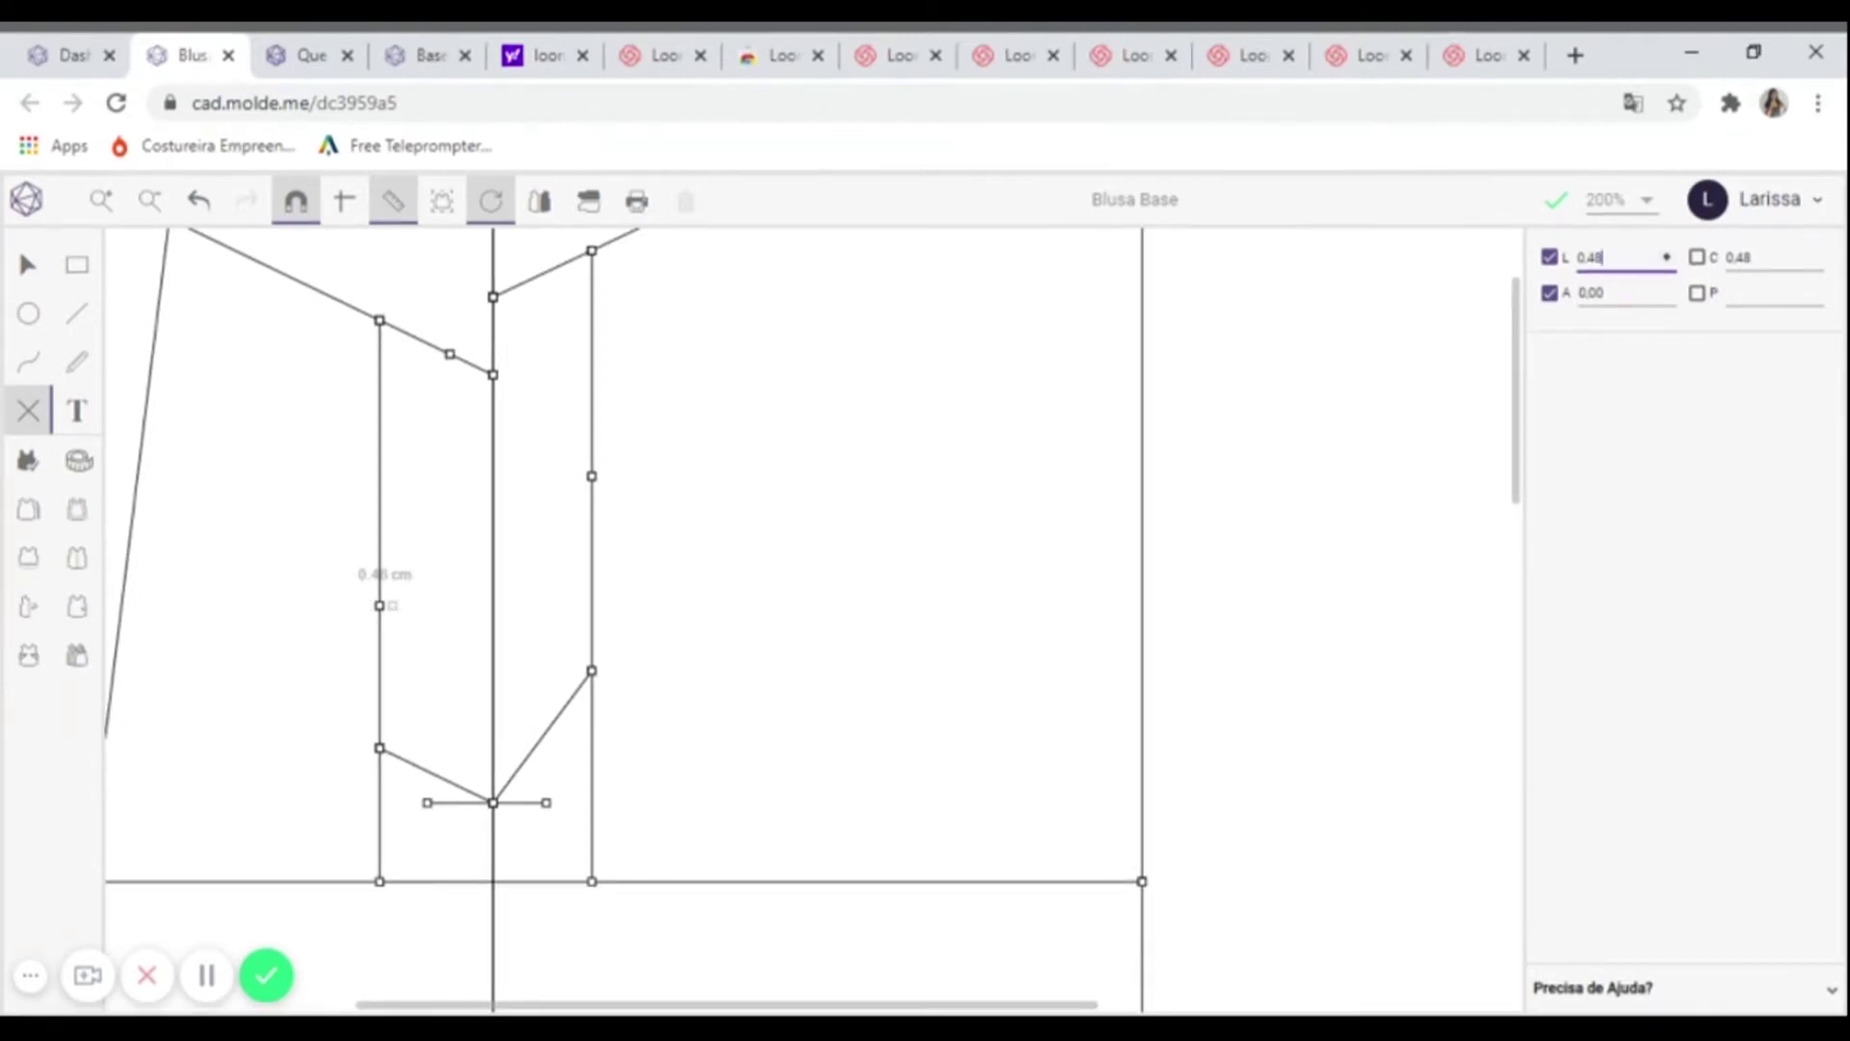
key(Return)
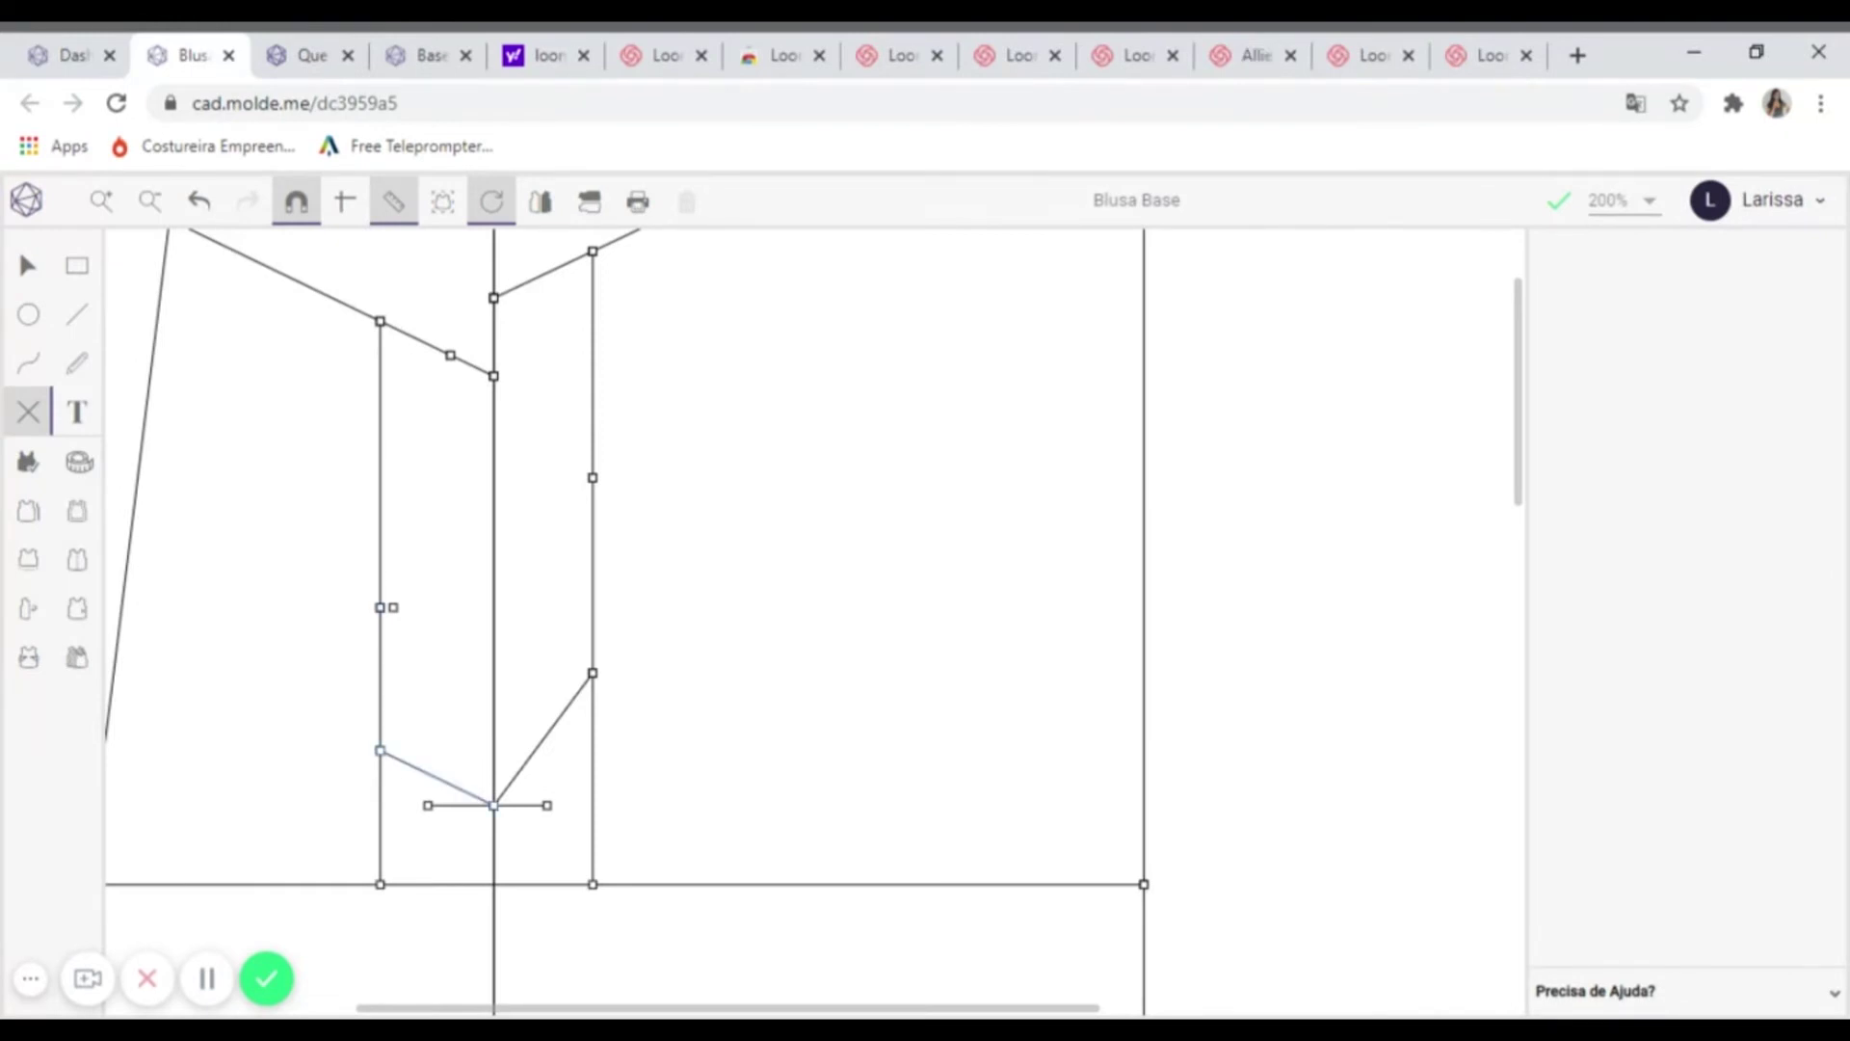
- Mark a point on the front diagonal line 1,92 cm from its end on the front vertical guide
click(380, 749)
click(1773, 258)
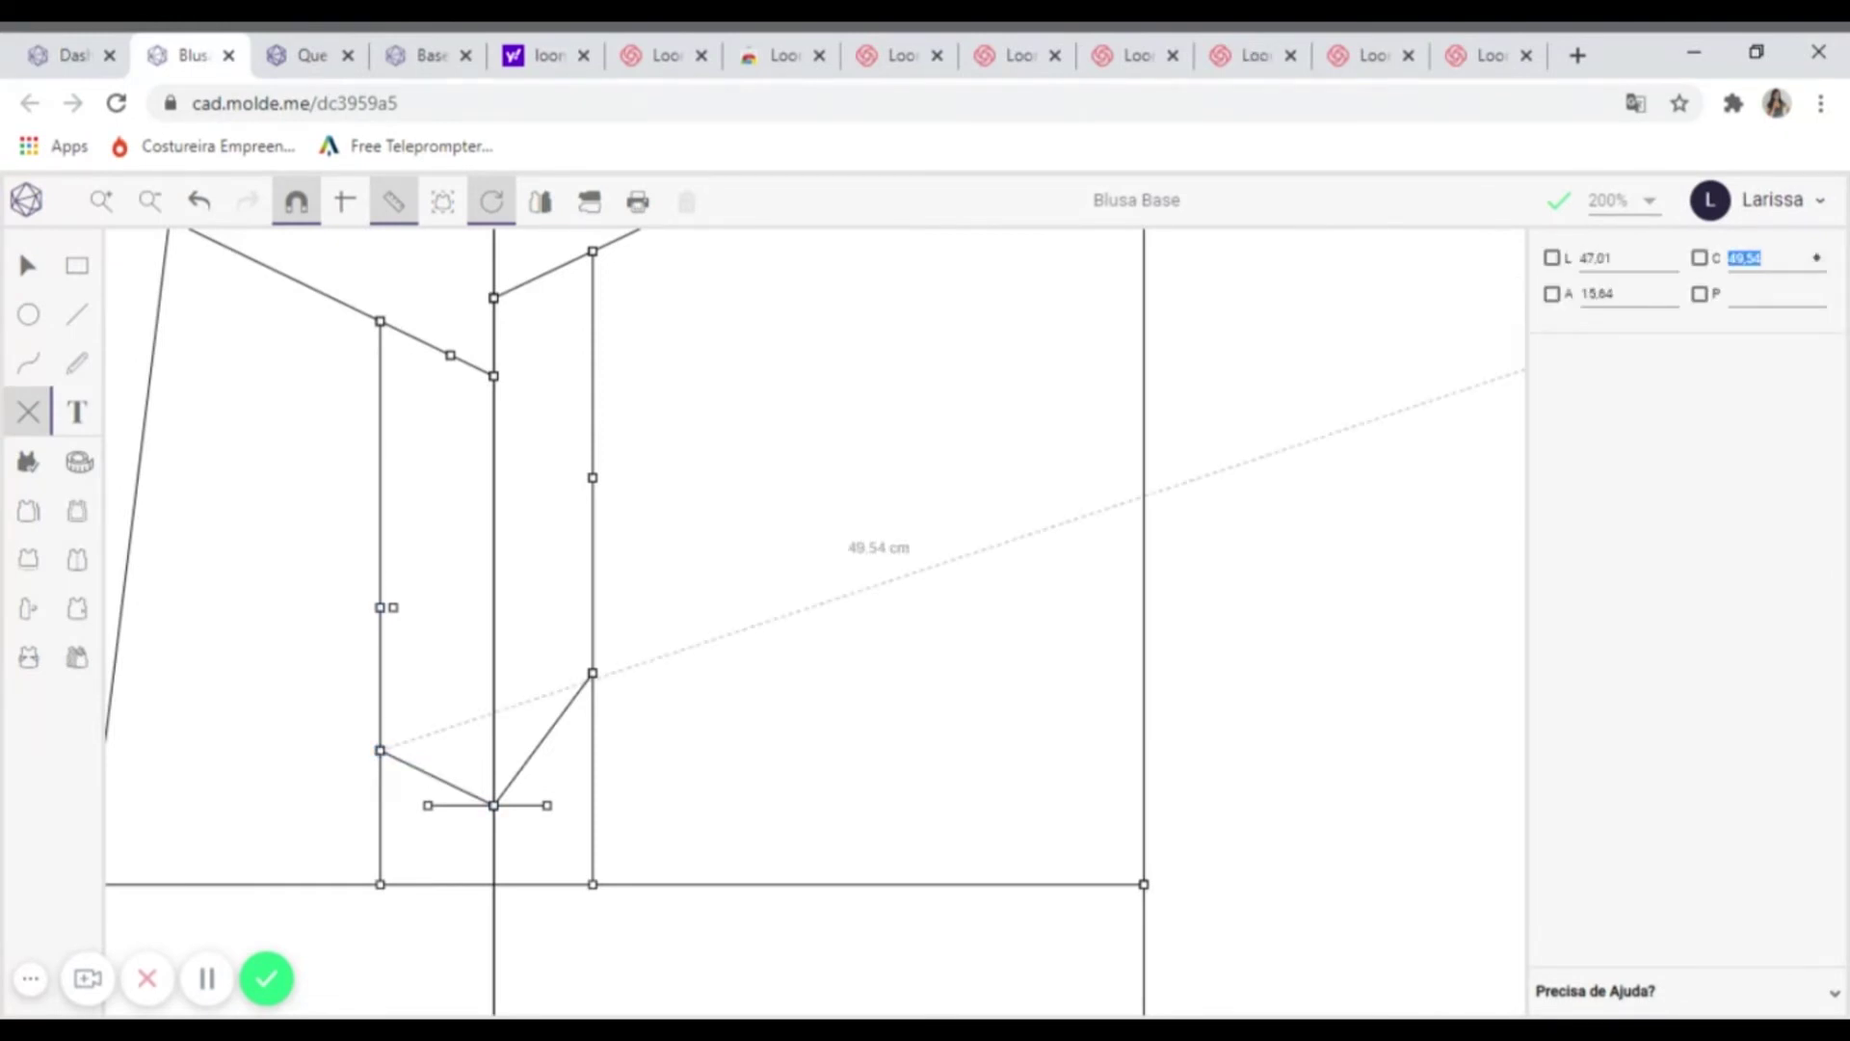
text(1,)
text(2)
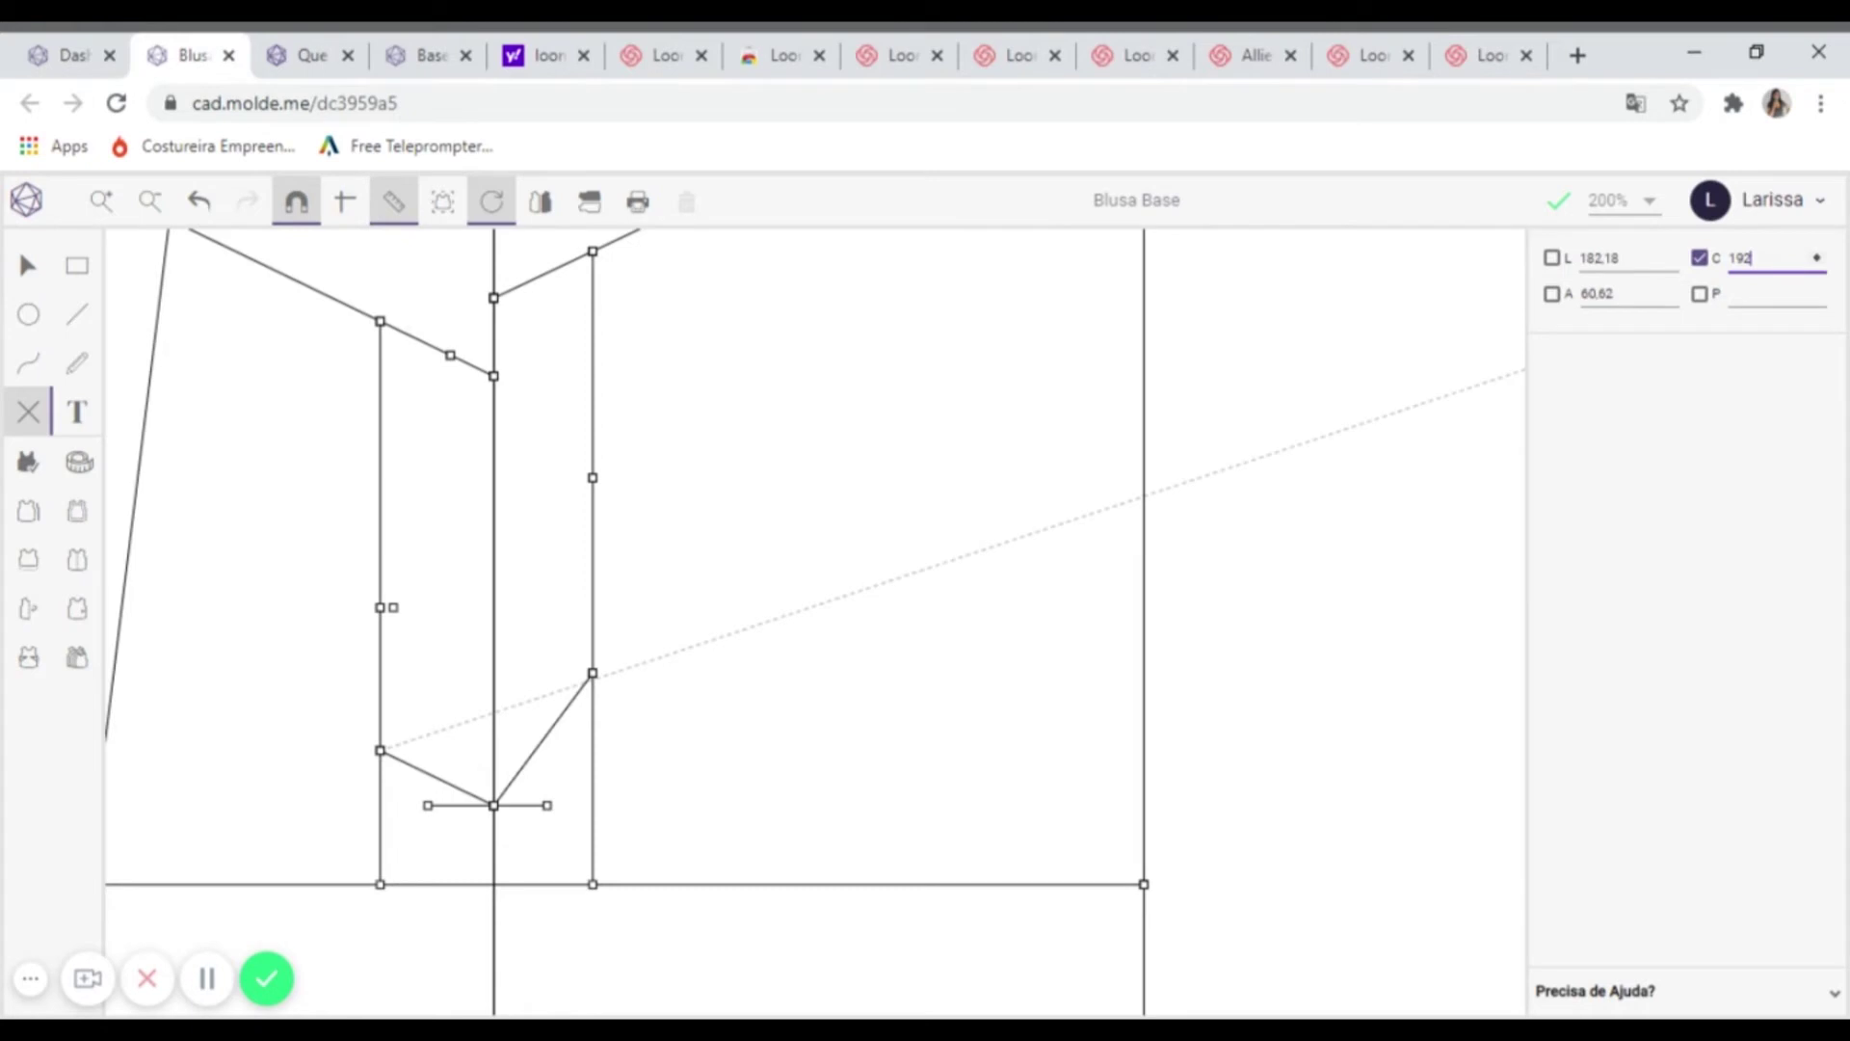
key(BackSpace)
key(BackSpace)
text(,92)
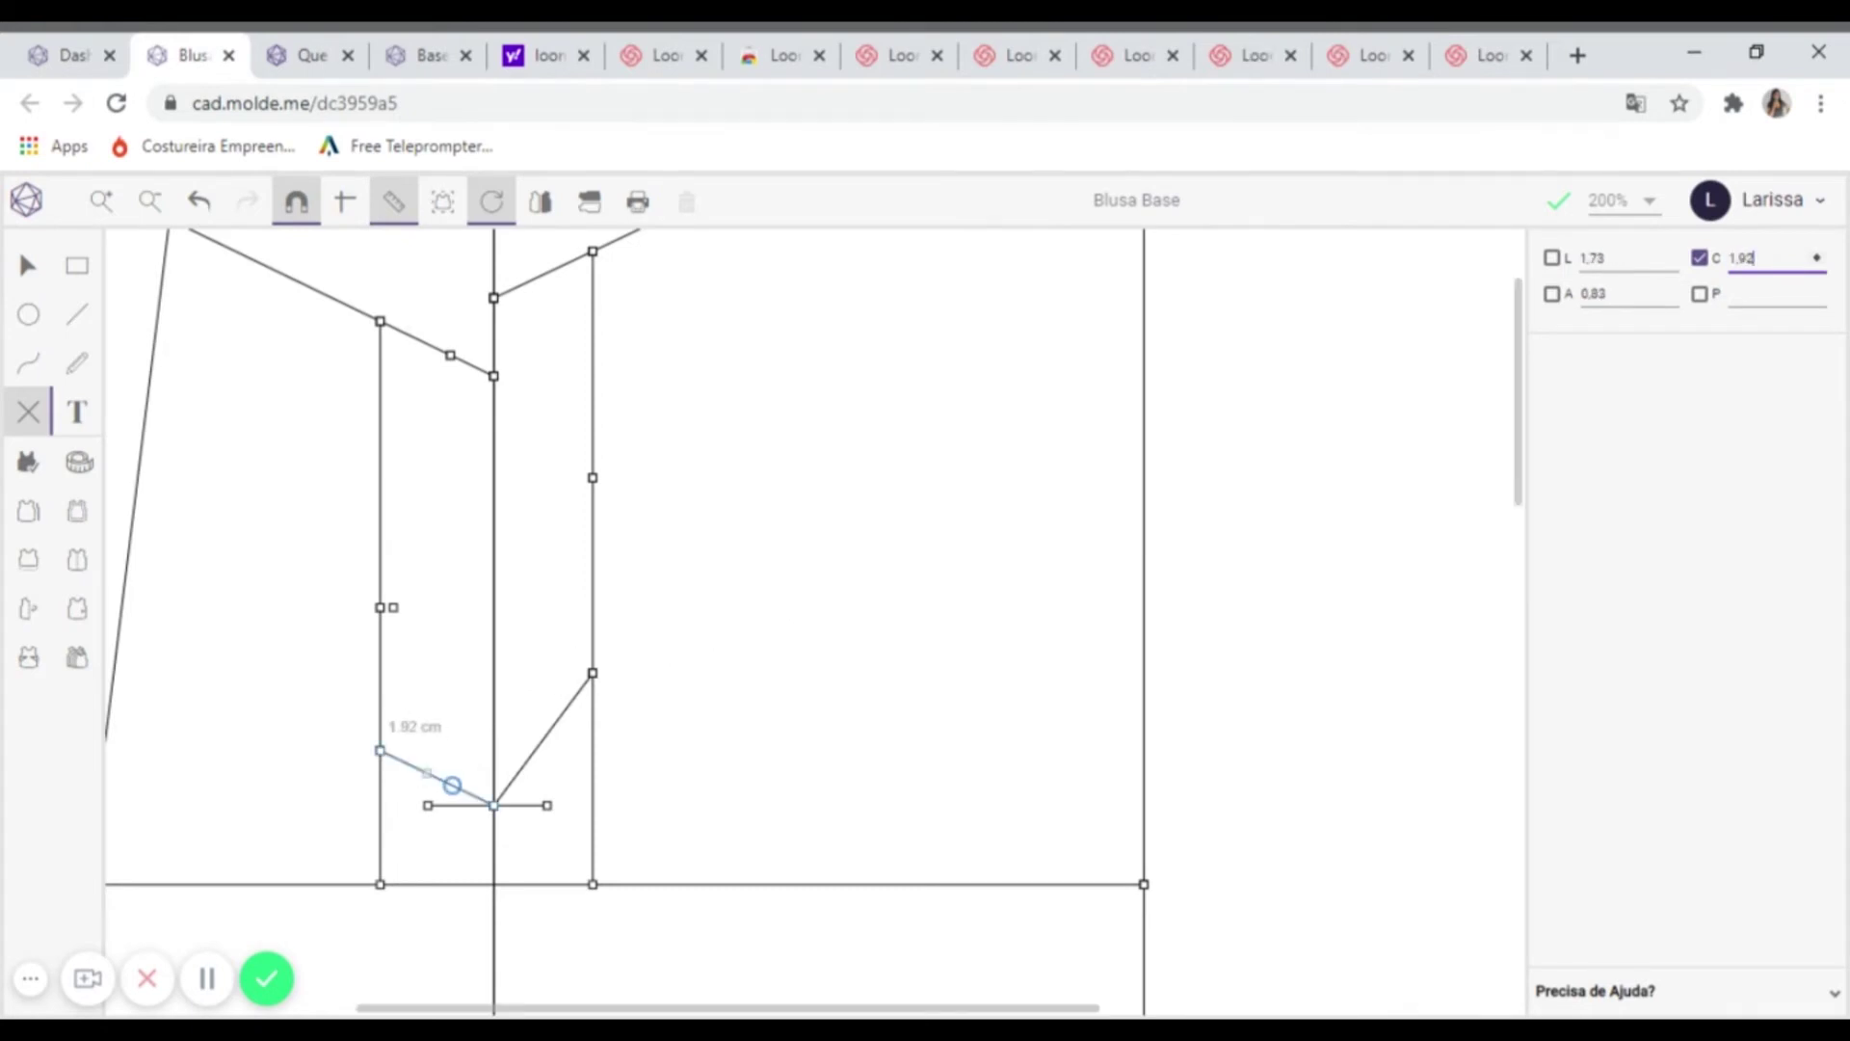
key(Return)
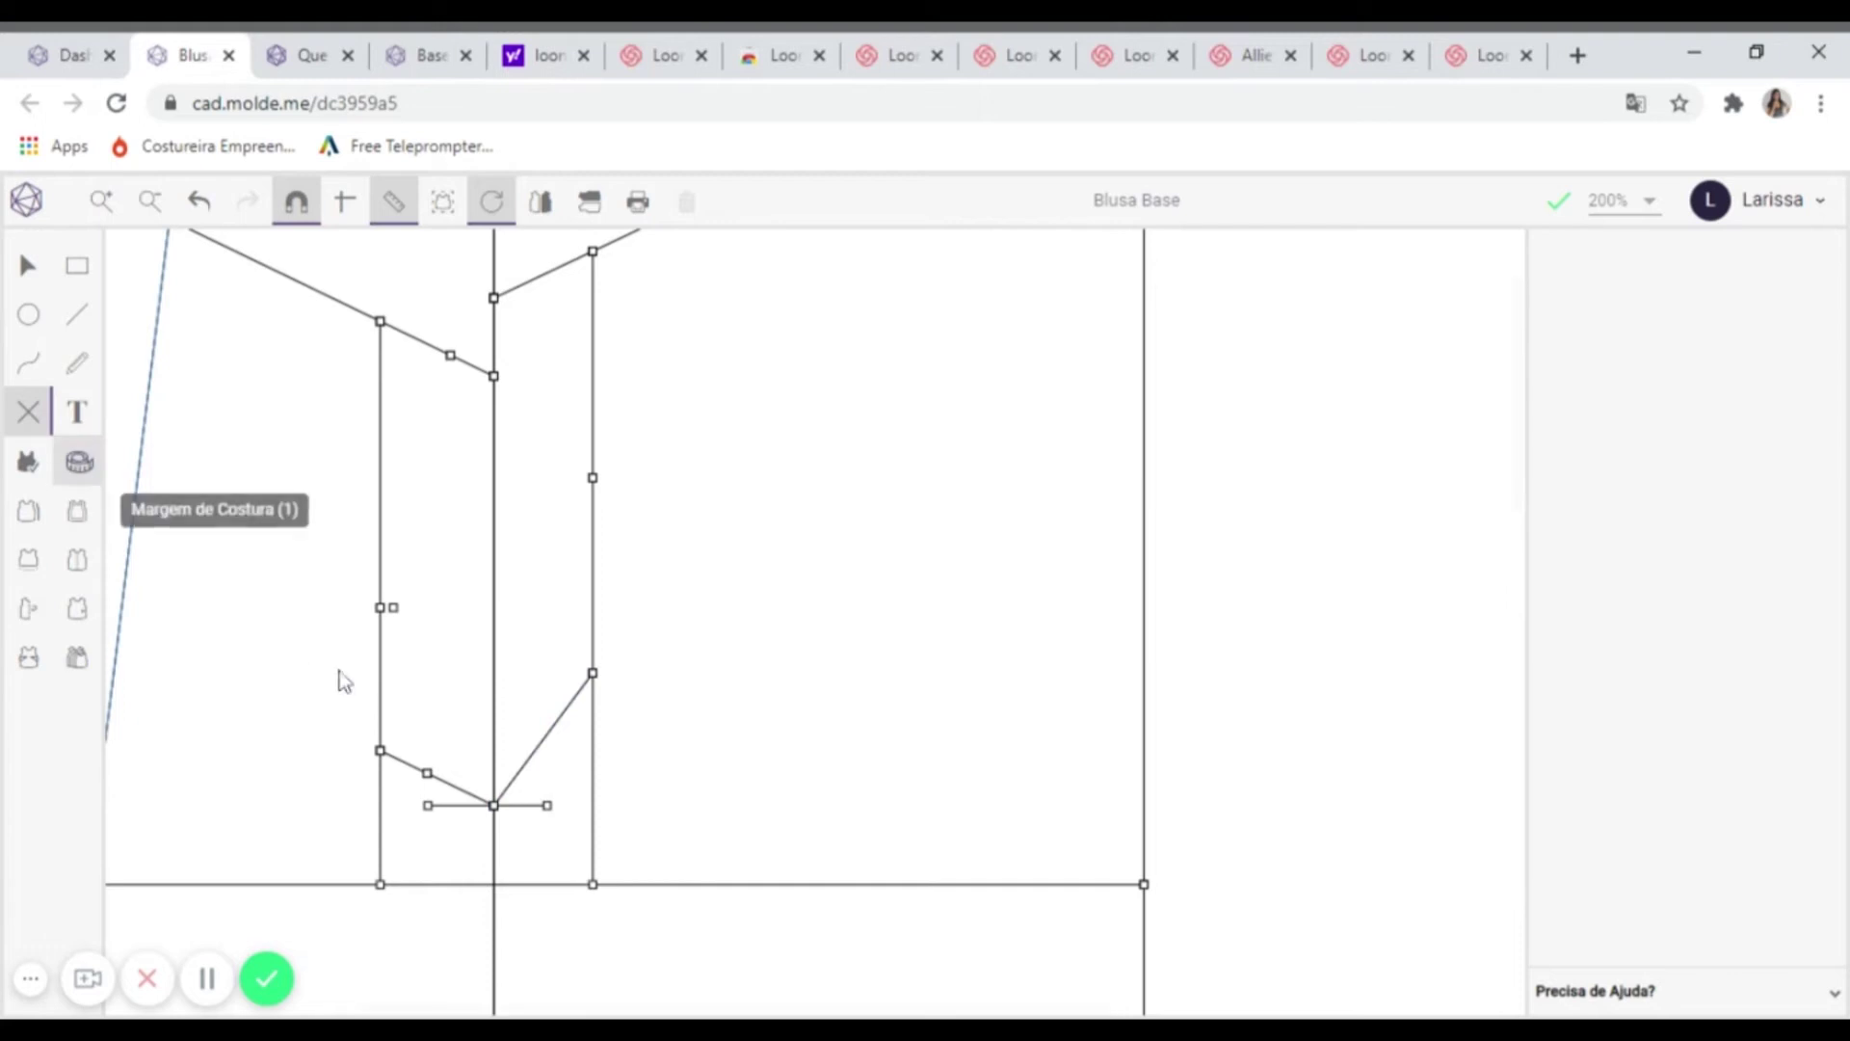
- Mark the back diagonal line's midpoint, plus a point 1,44 cm diagonally down from it toward the back vertical guide
click(520, 805)
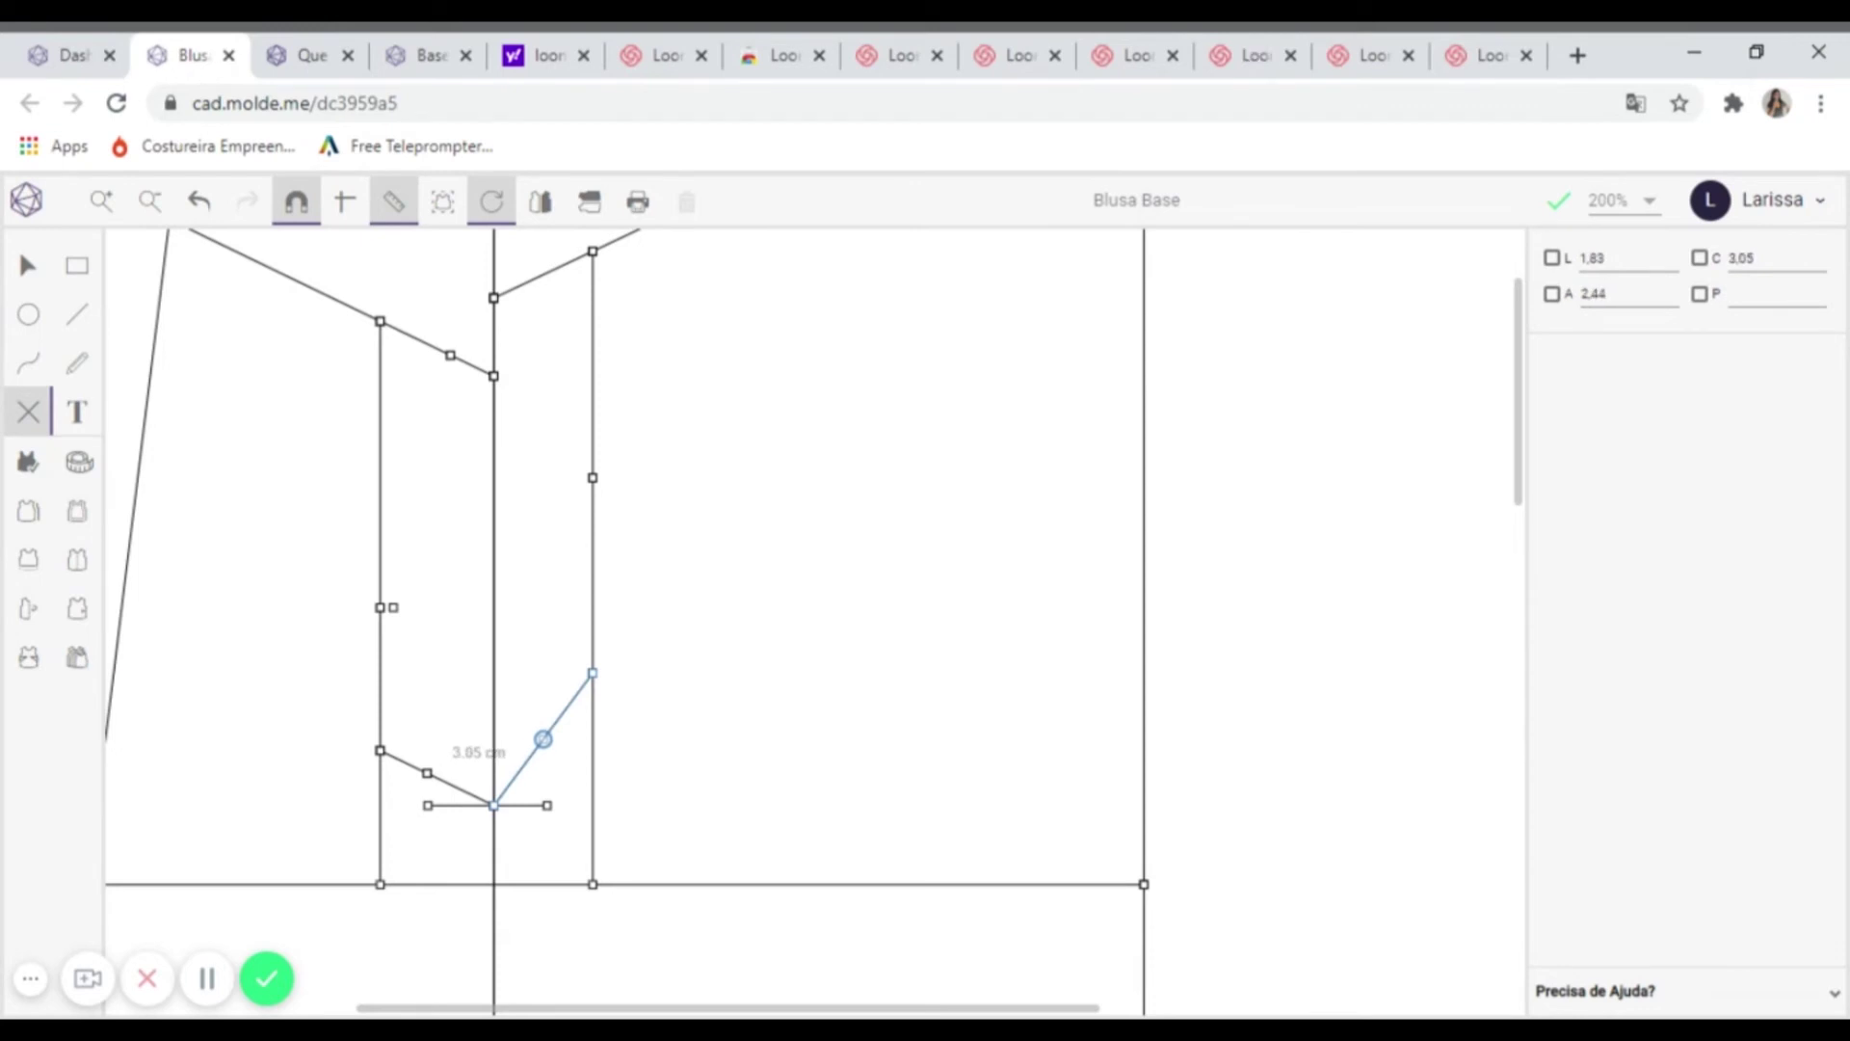
click(543, 739)
key(Escape)
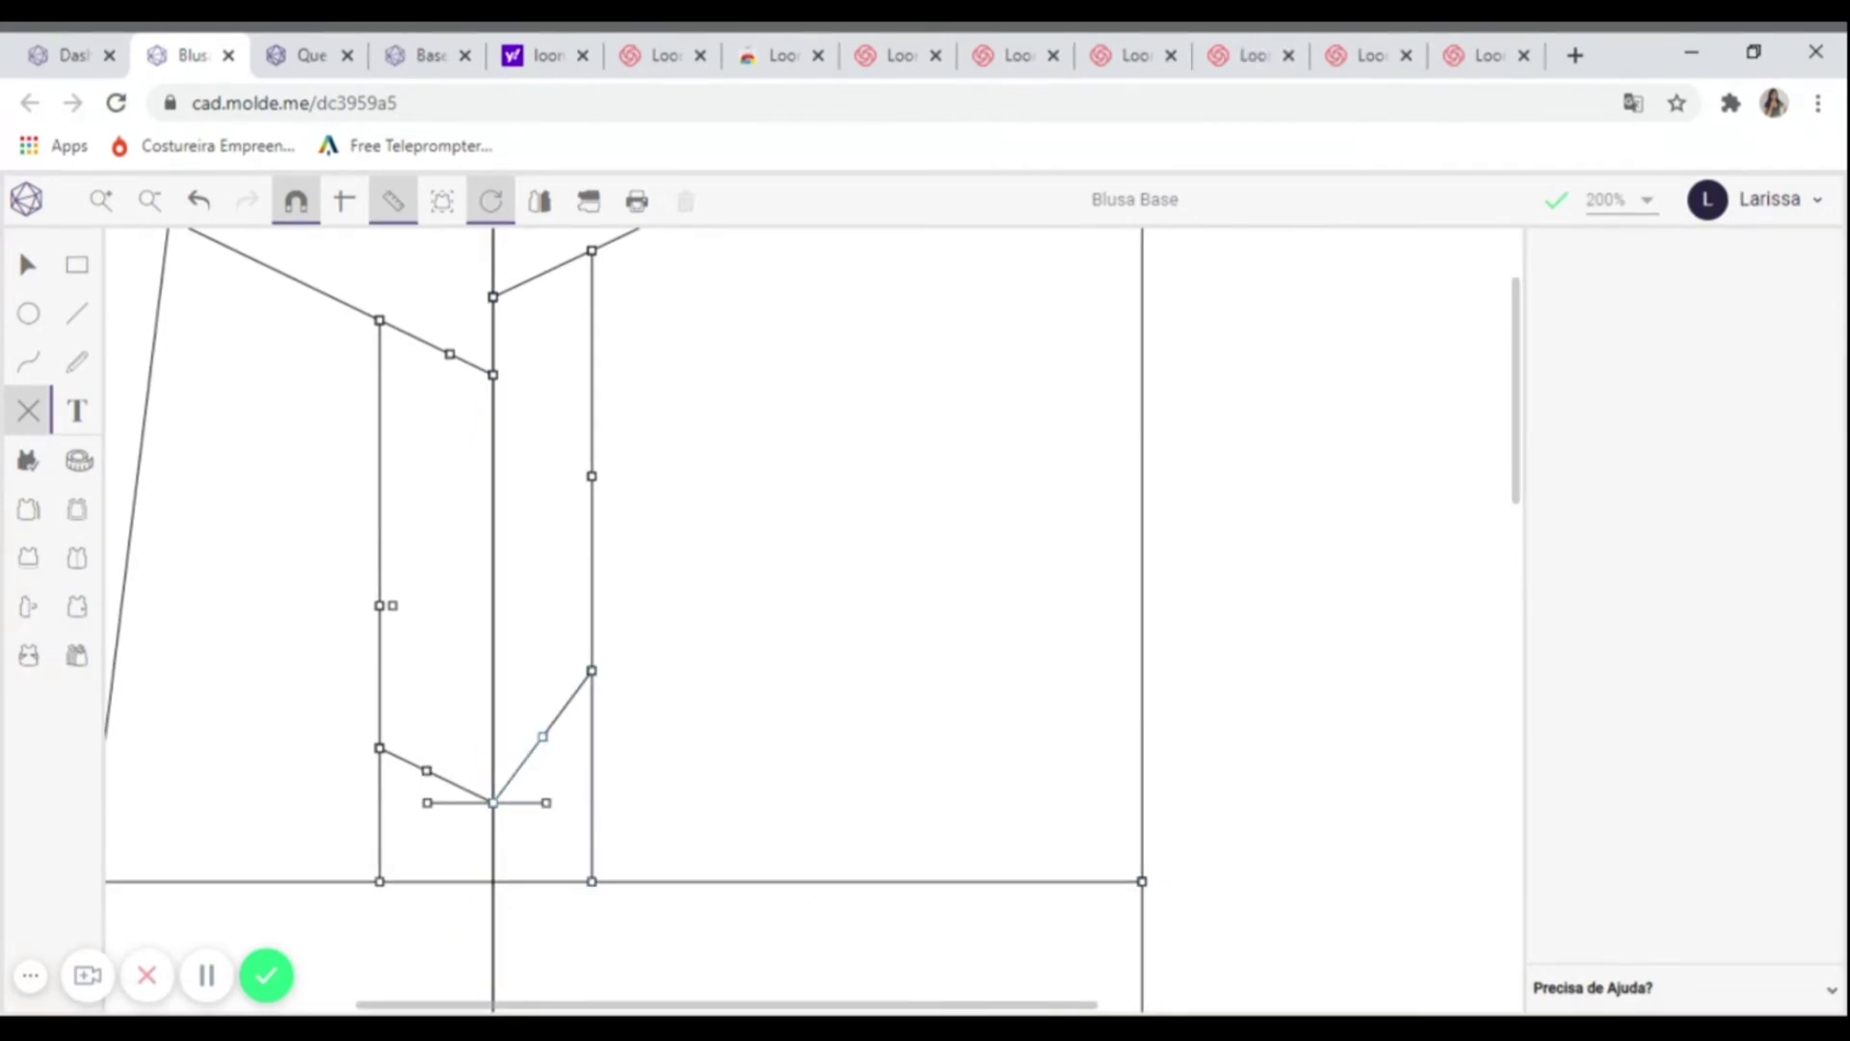
click(544, 738)
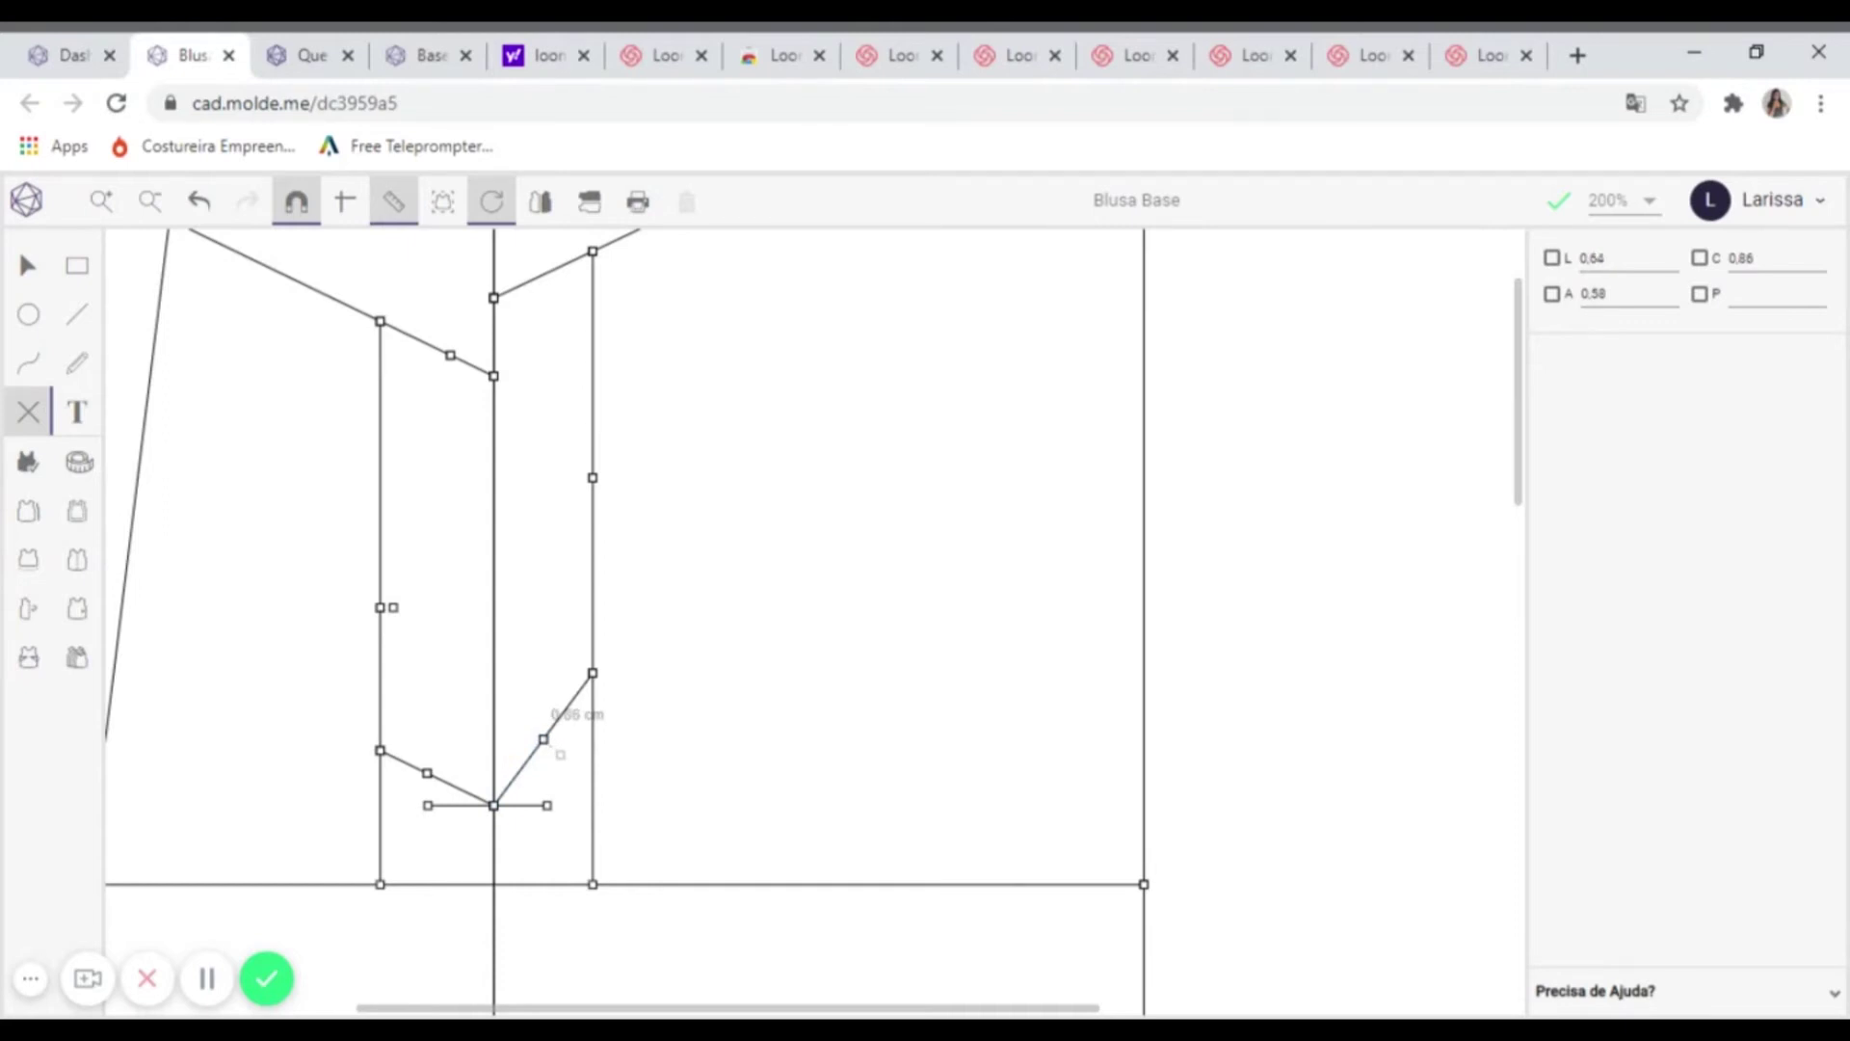
click(1773, 259)
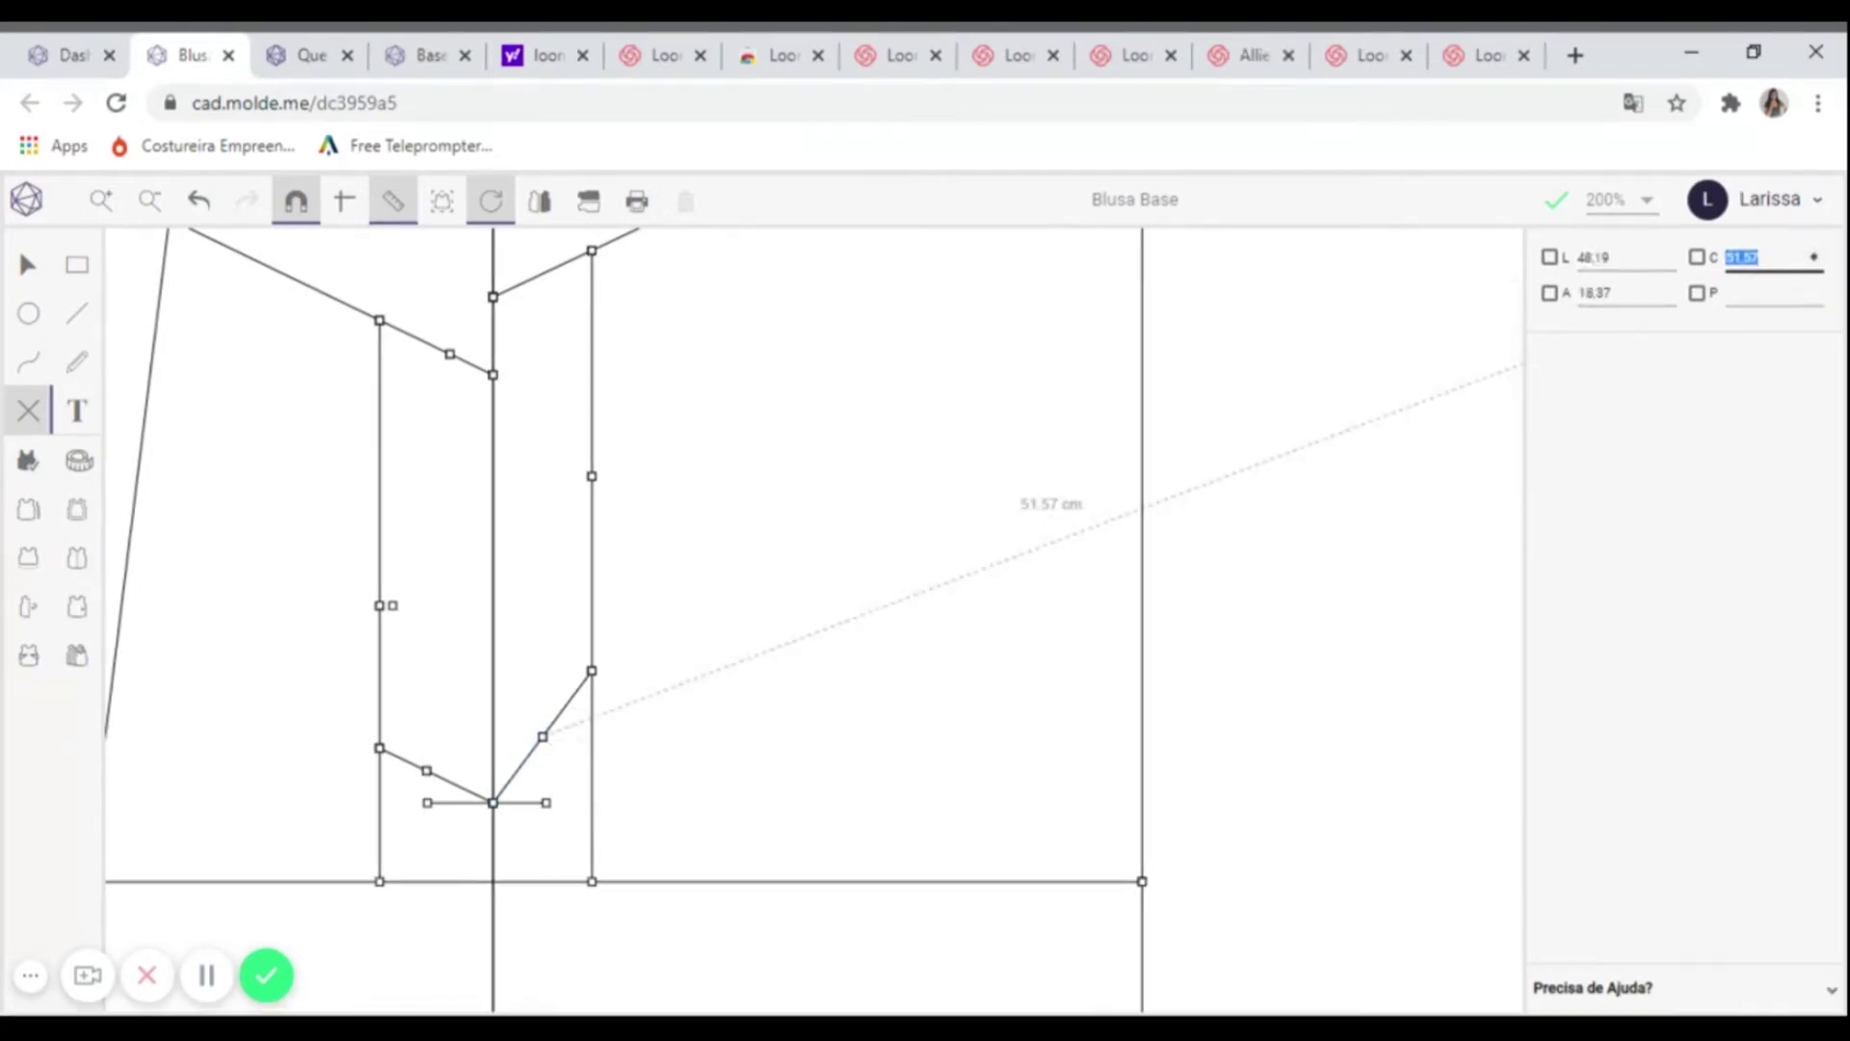
text(1,44)
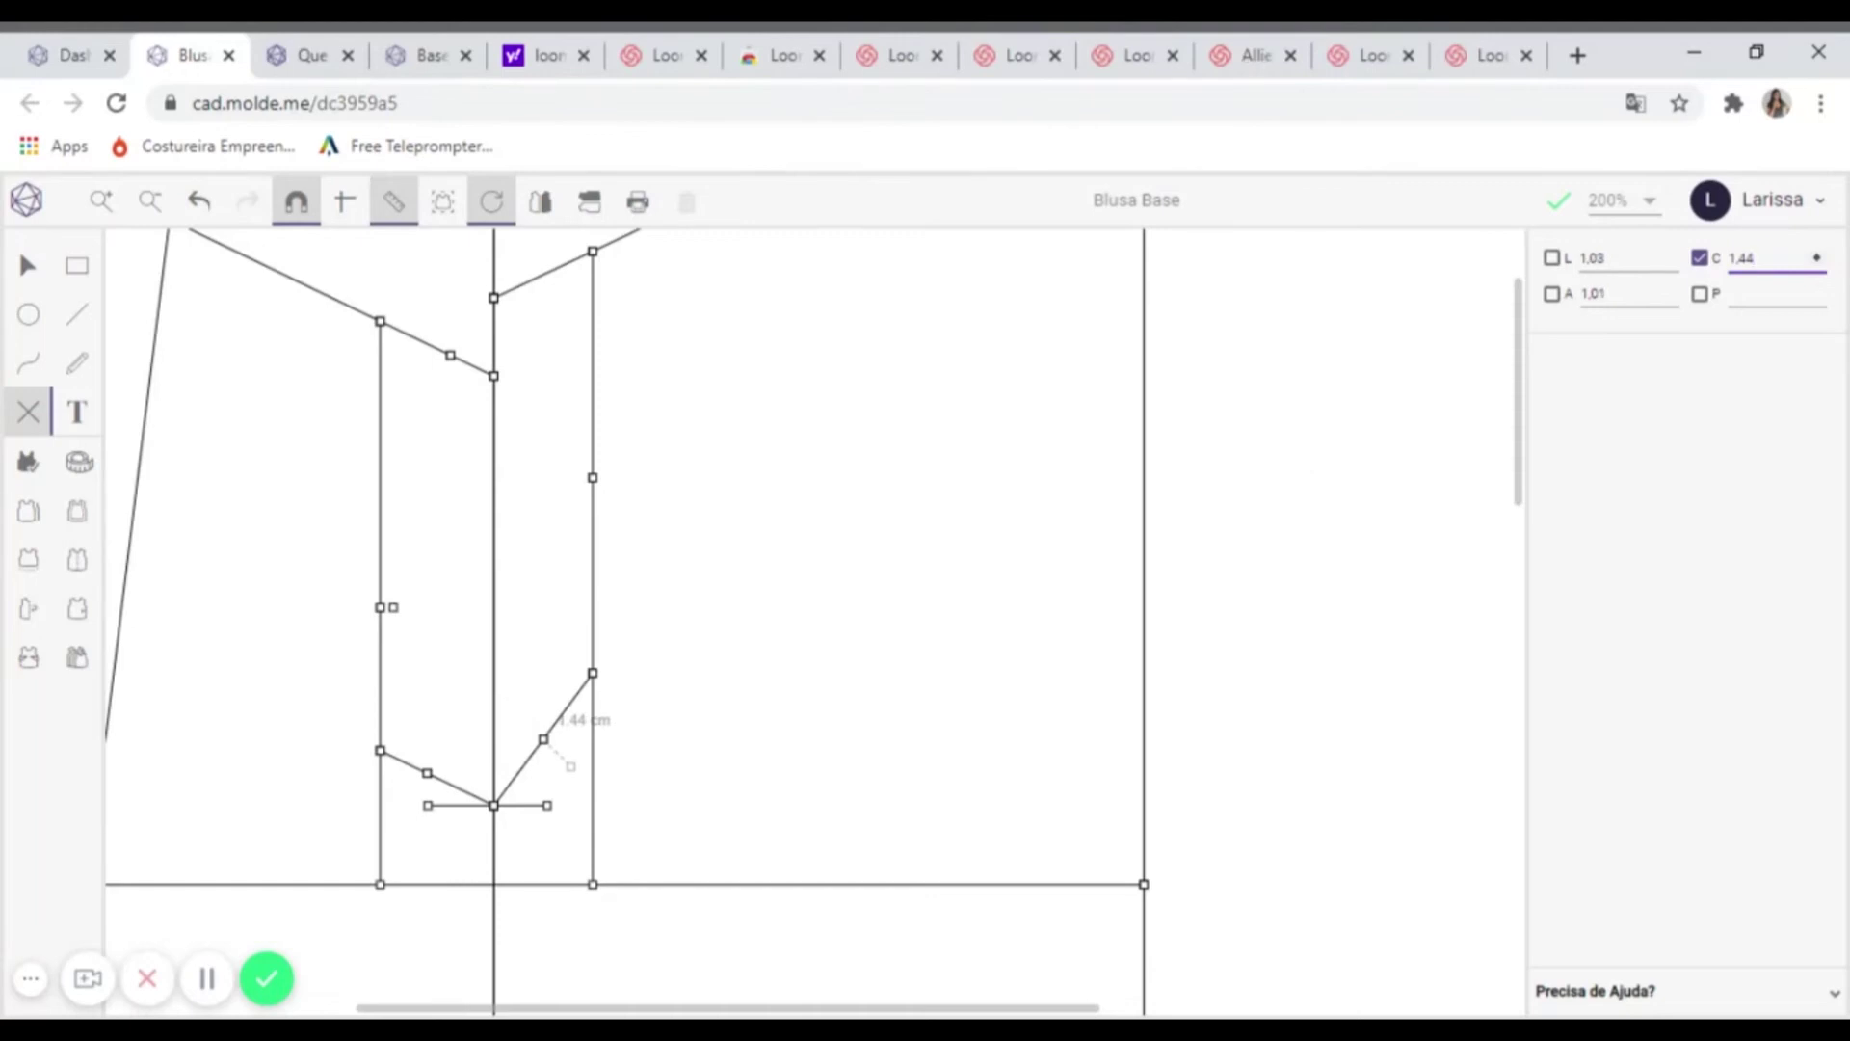
key(Return)
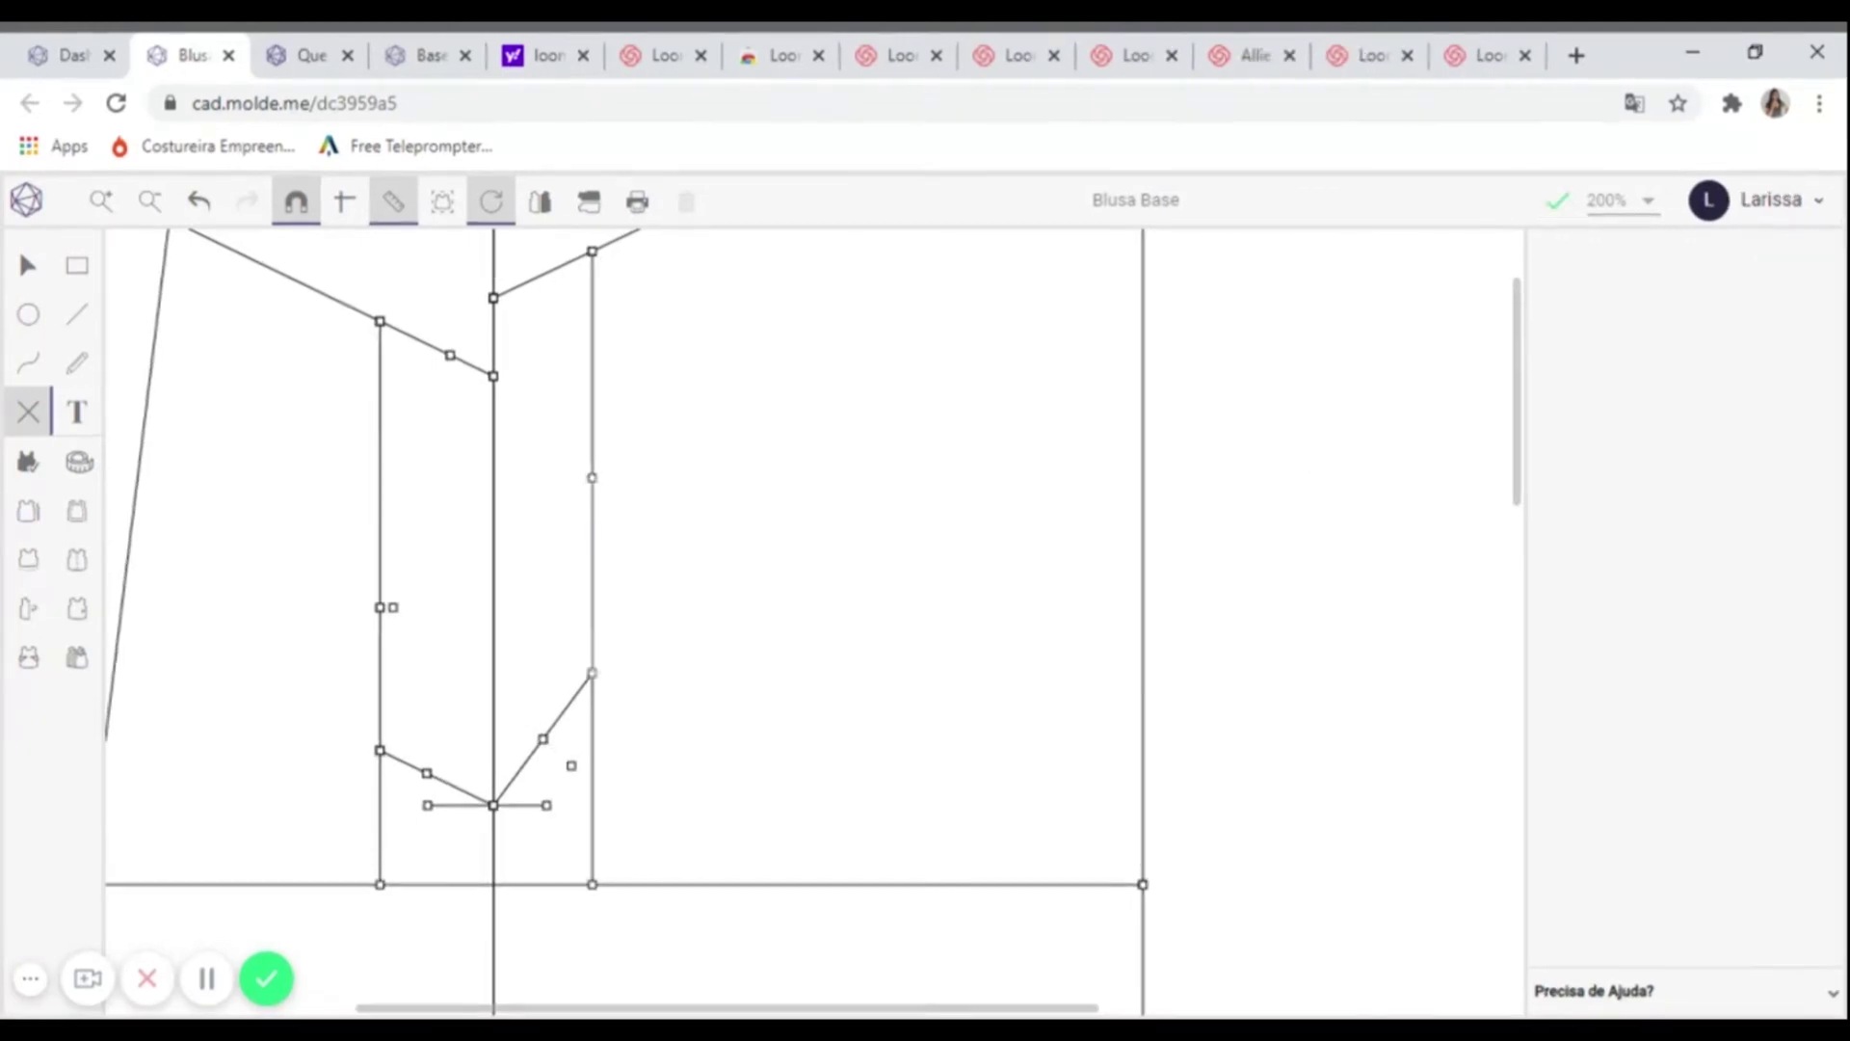
- Mark a point slightly outward from the back vertical guide's upper marked point, level with it, on the side away from the shared edge
click(591, 477)
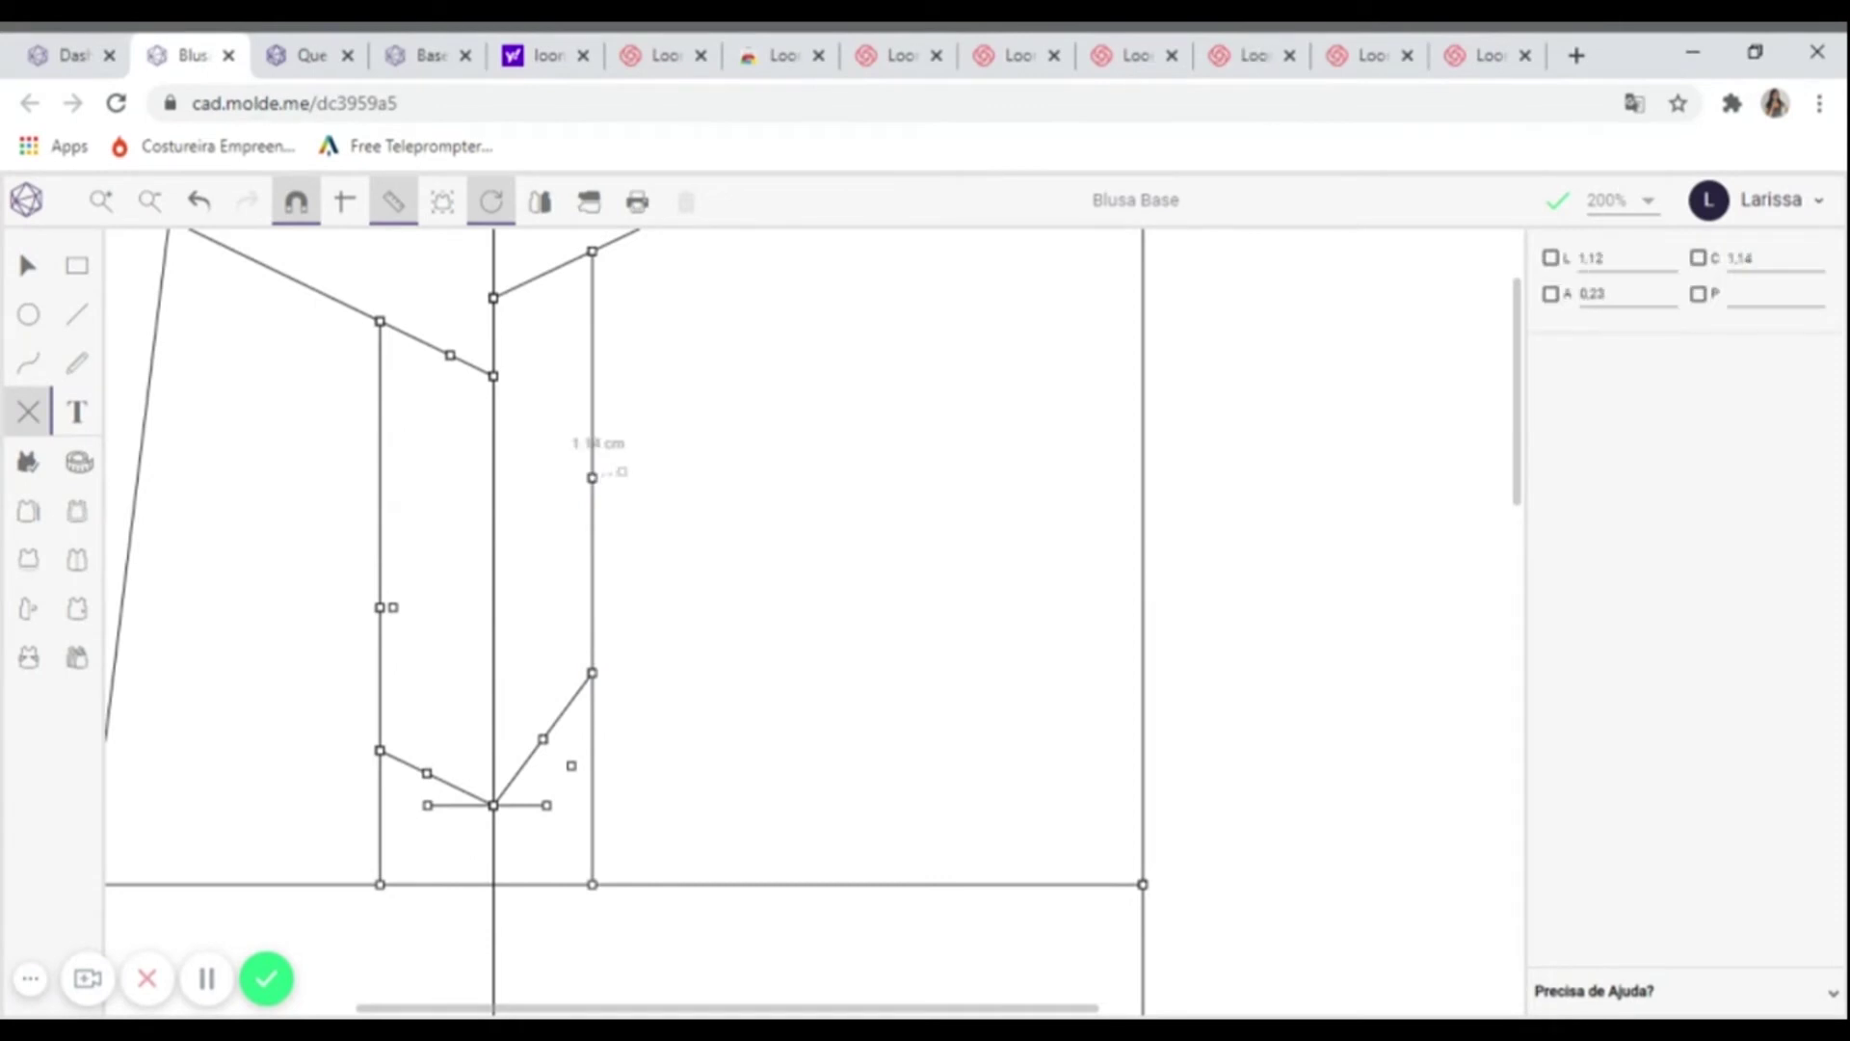
click(1606, 294)
text(0)
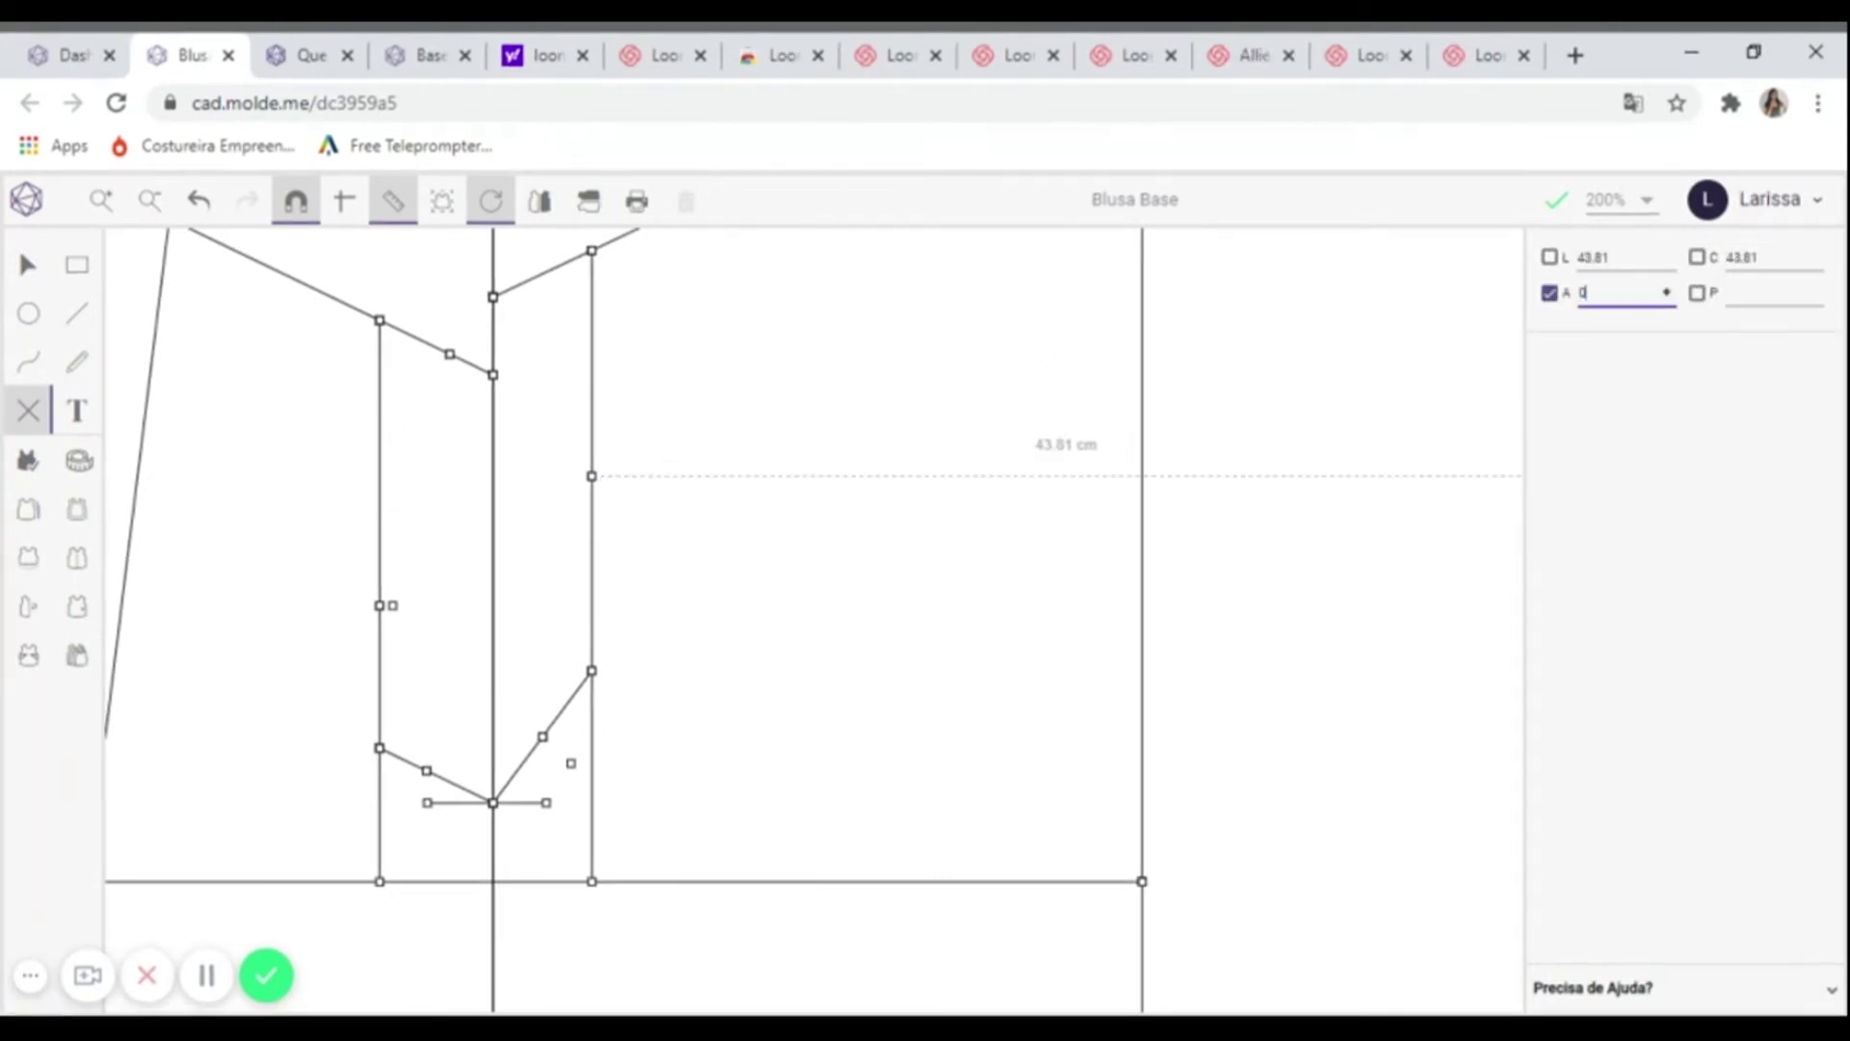
click(1605, 258)
text(0)
key(Return)
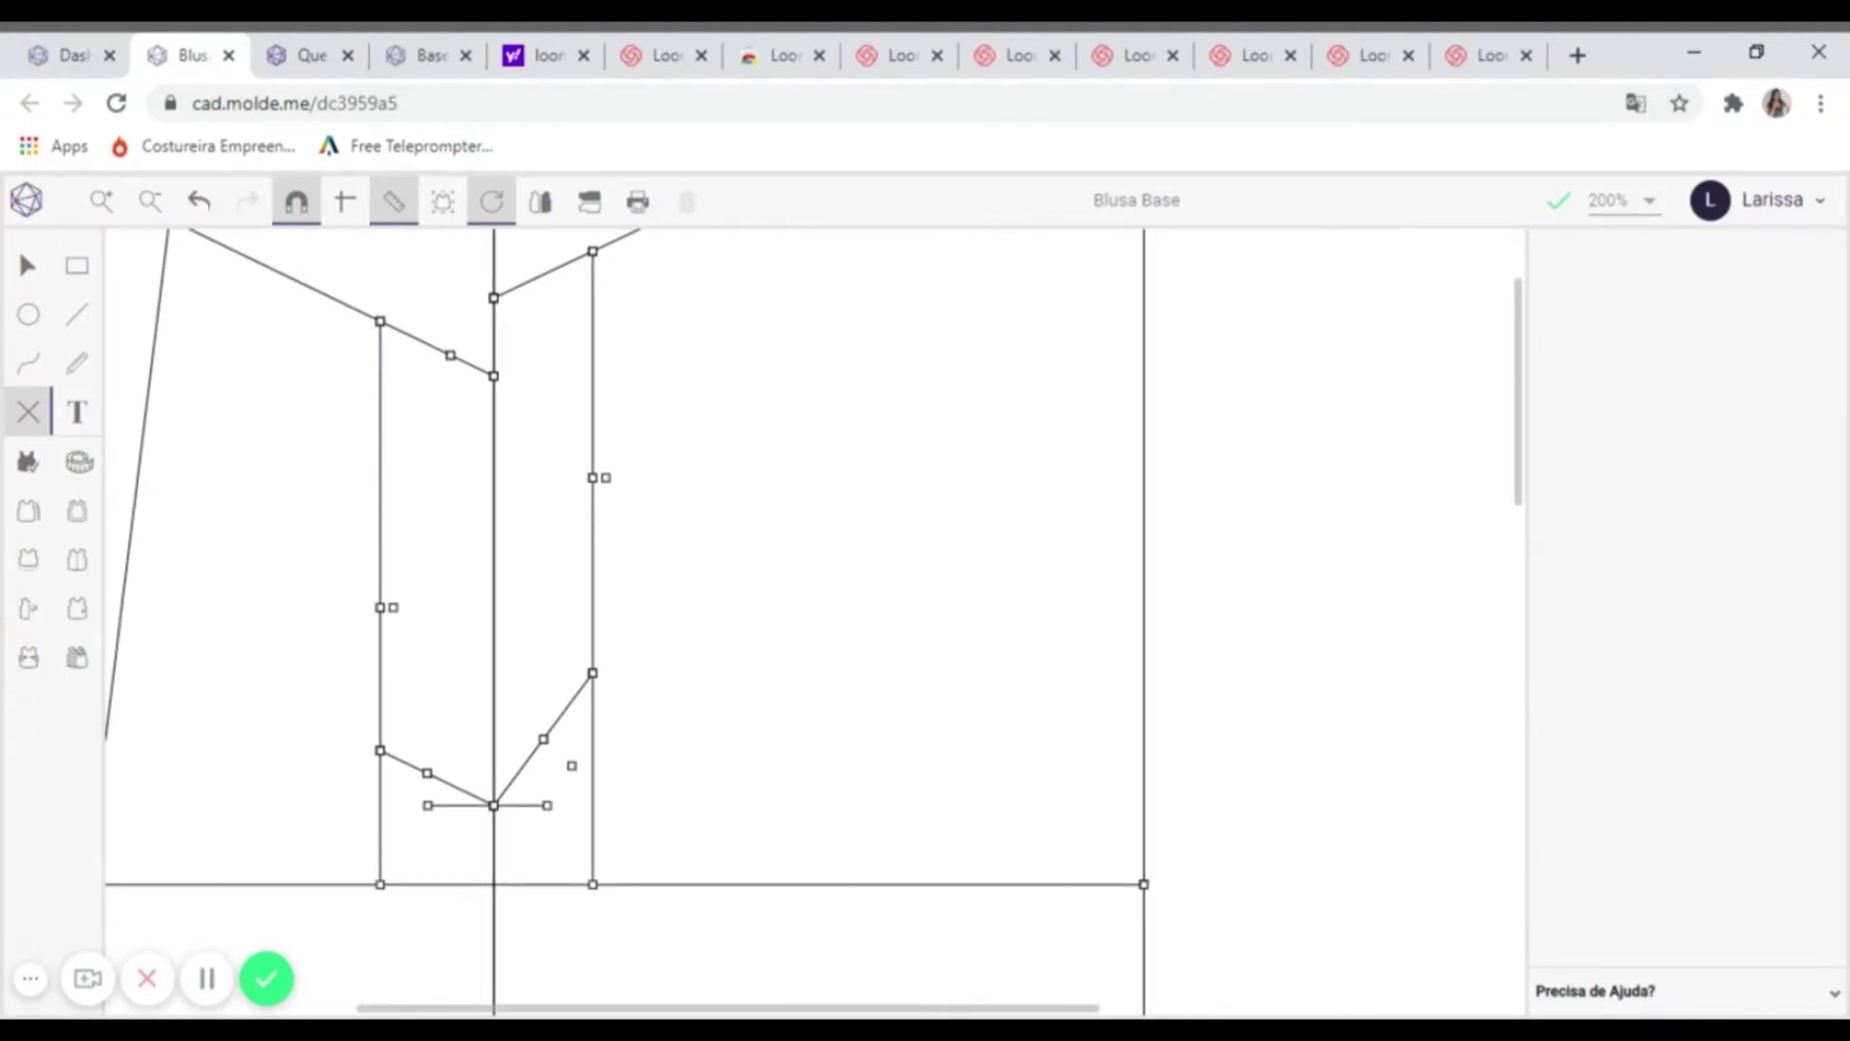
- Try to draw the armhole curve from the front shoulder's marked point through the guide points to the back vertical guide's shoulder end
click(32, 364)
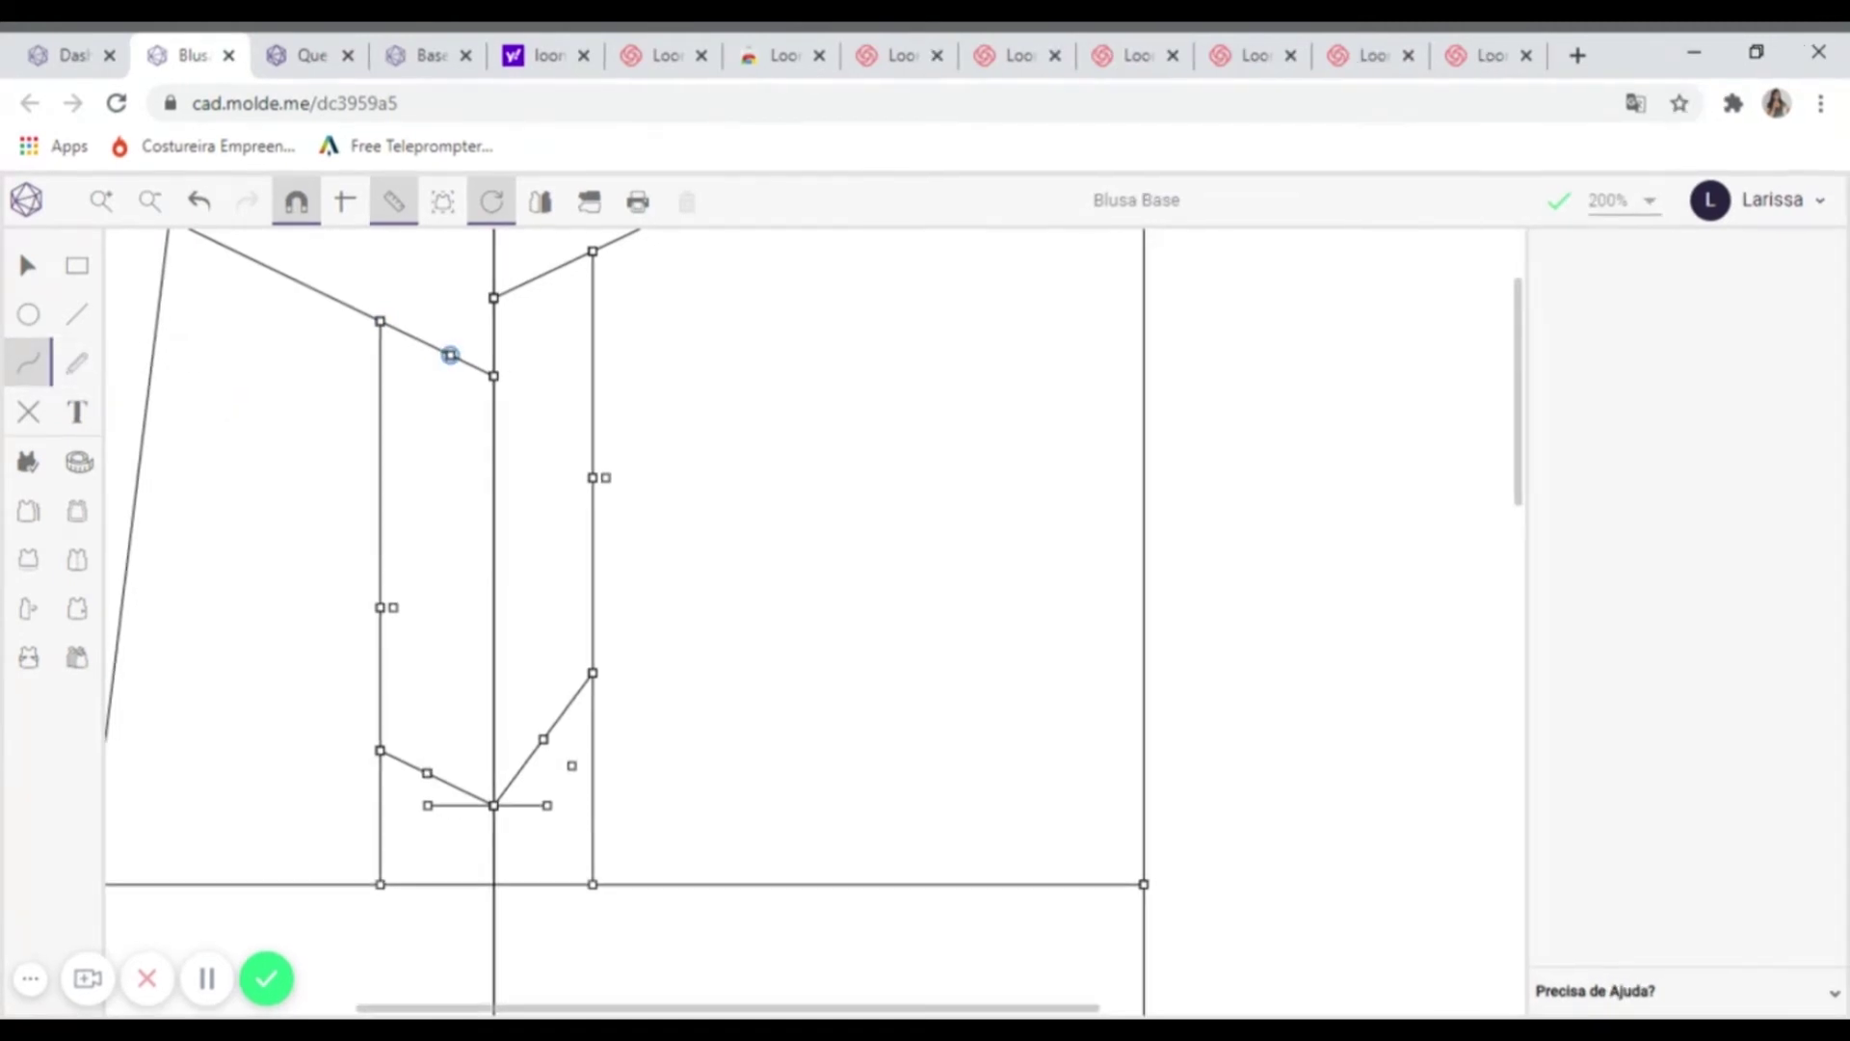
click(450, 355)
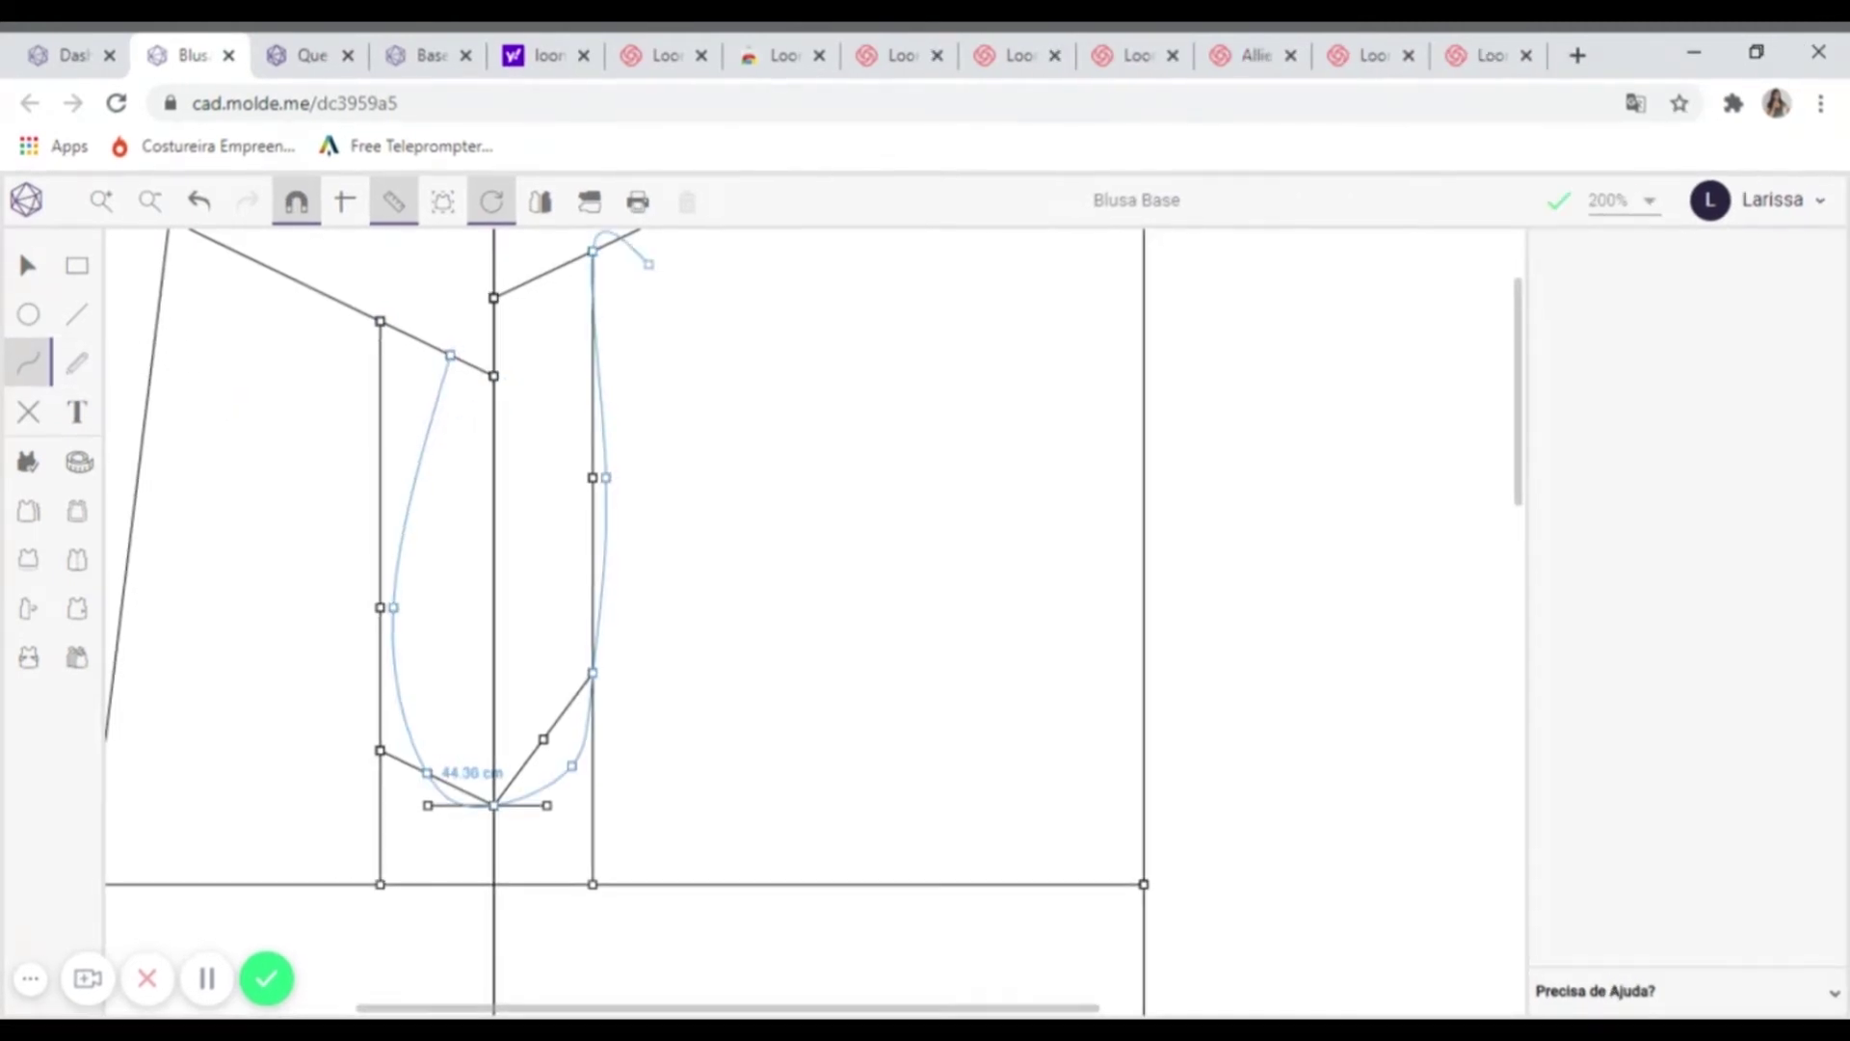
key(Escape)
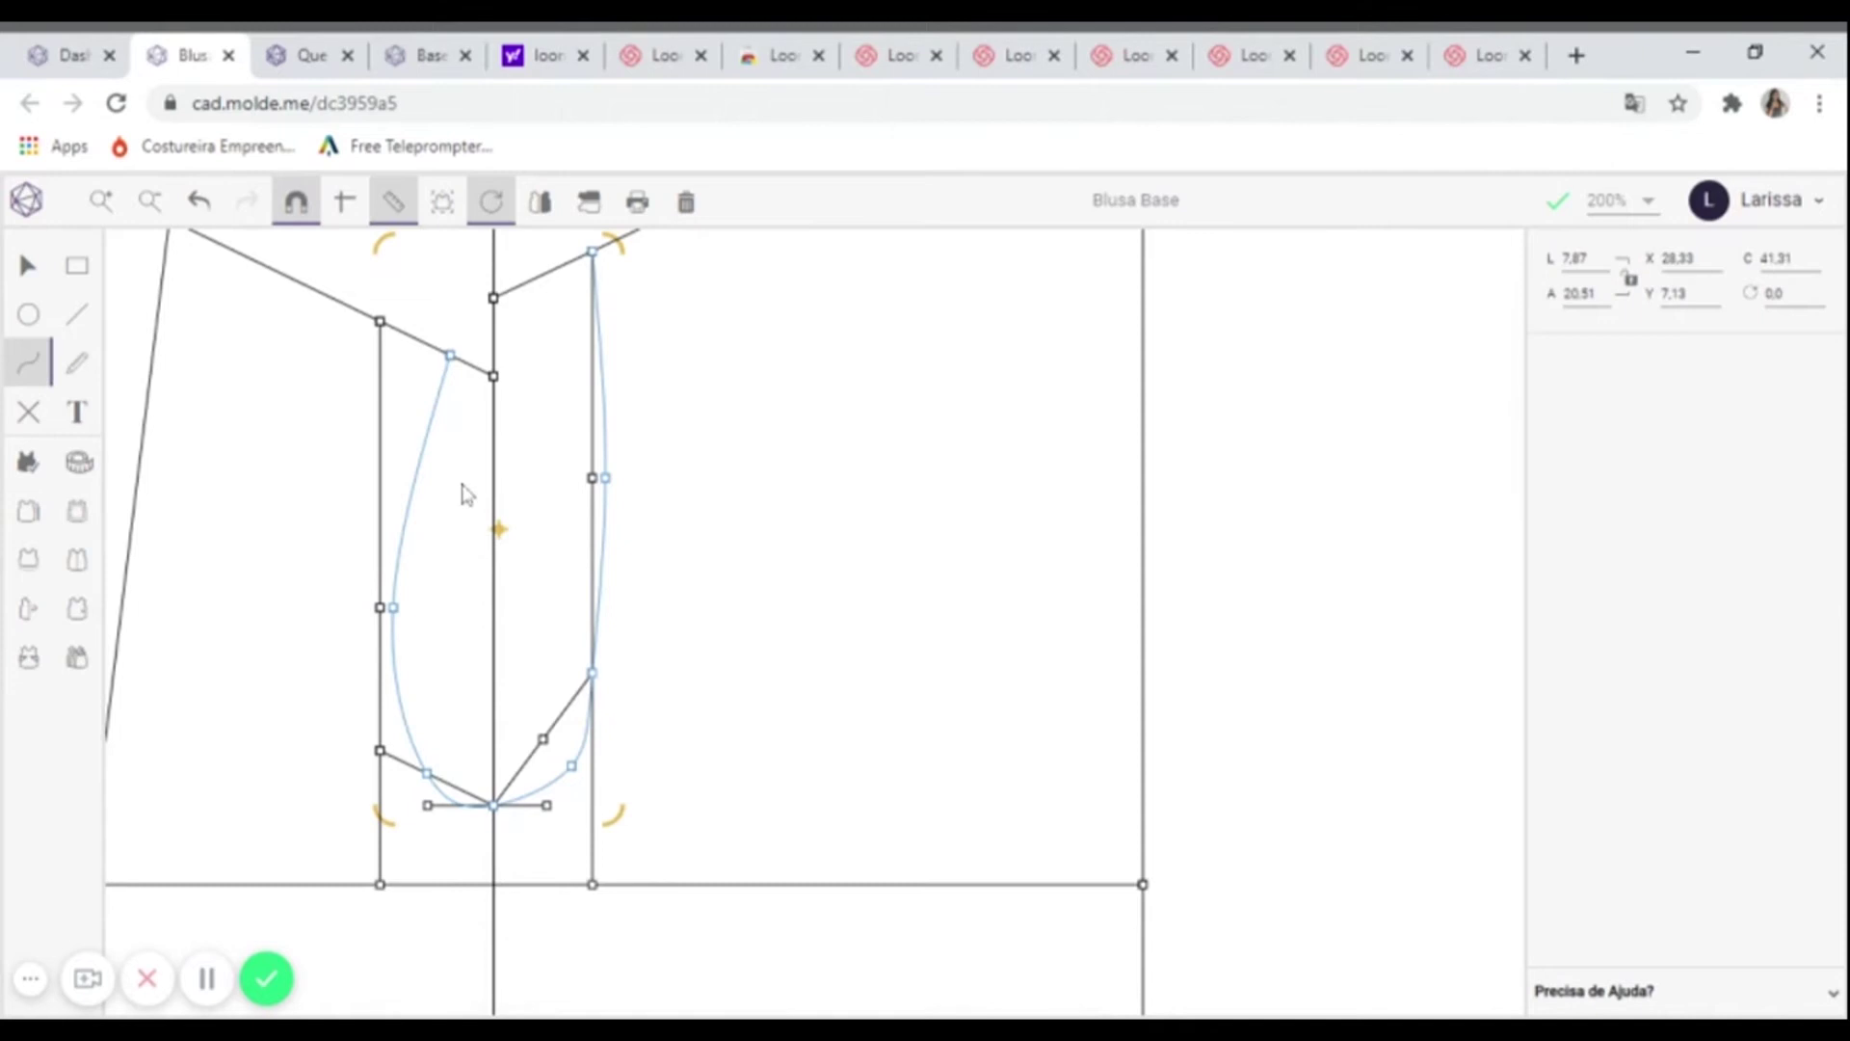
- Try adjusting the armhole base with snapping off, undo that change and the armhole curve, and restore snapping
click(296, 201)
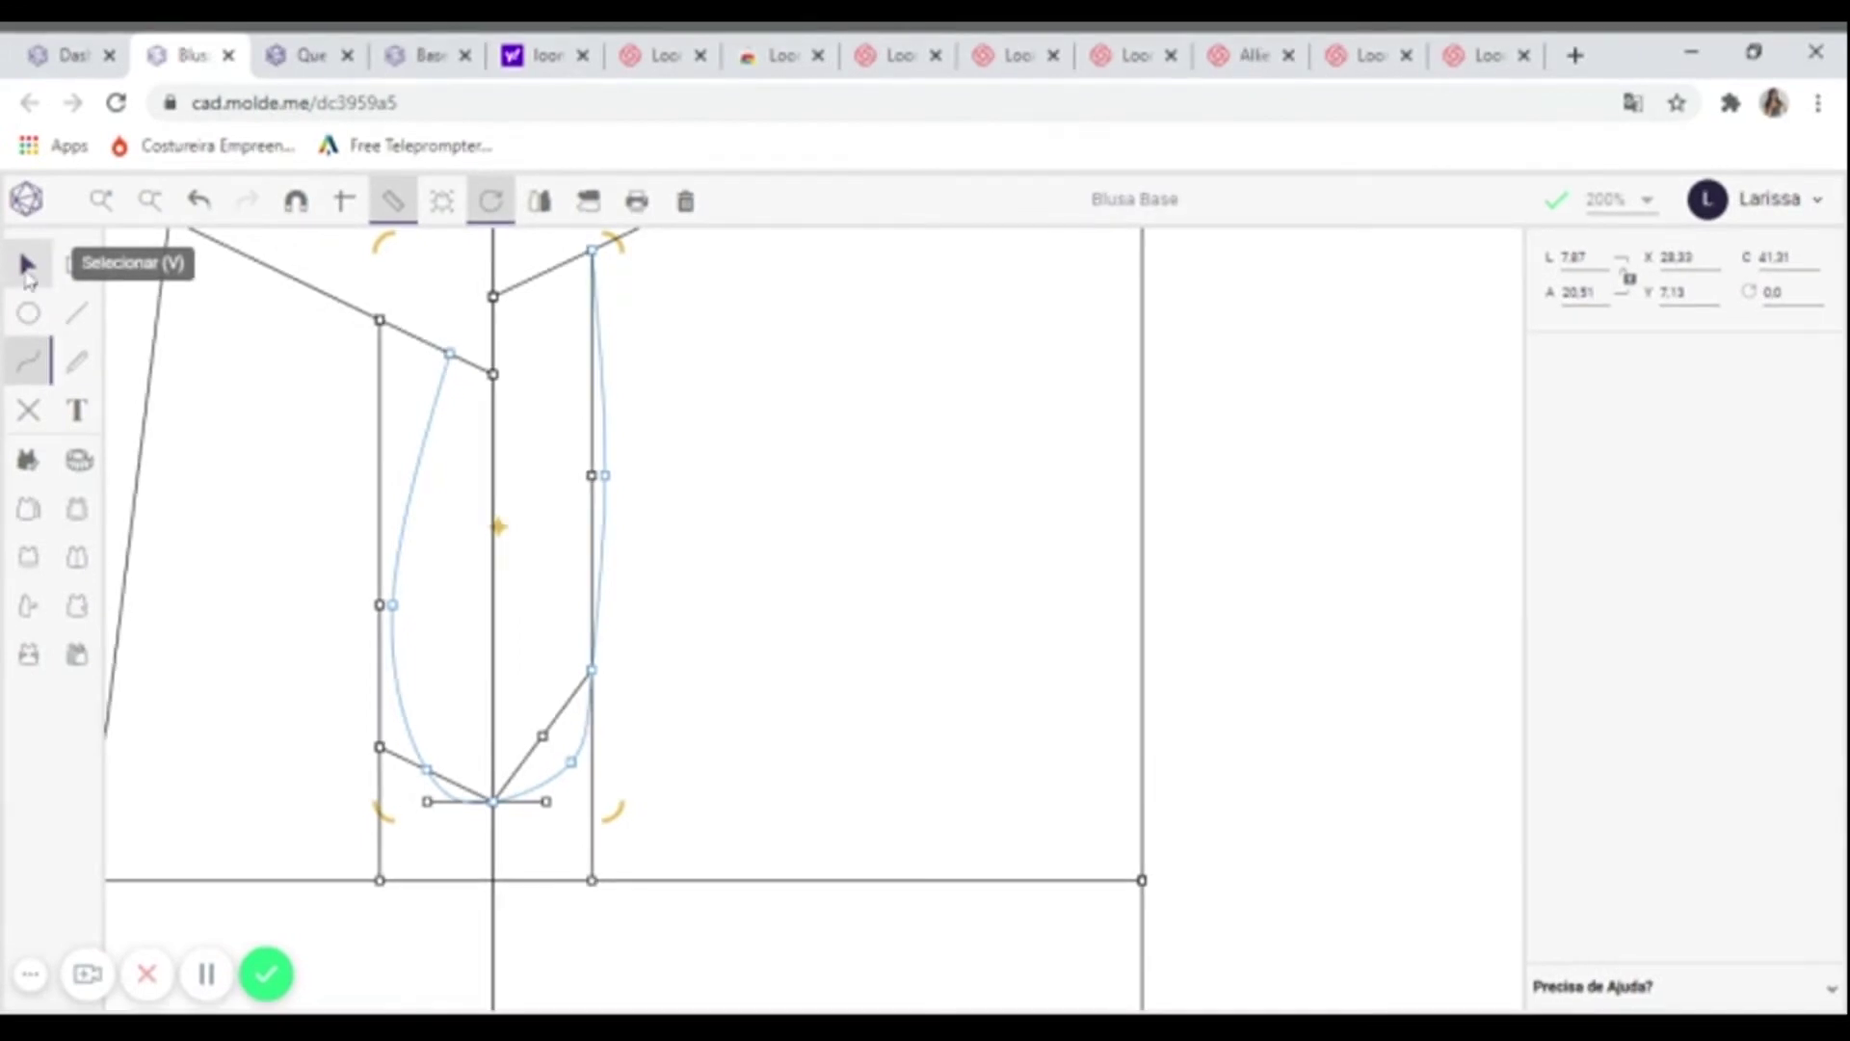
click(27, 267)
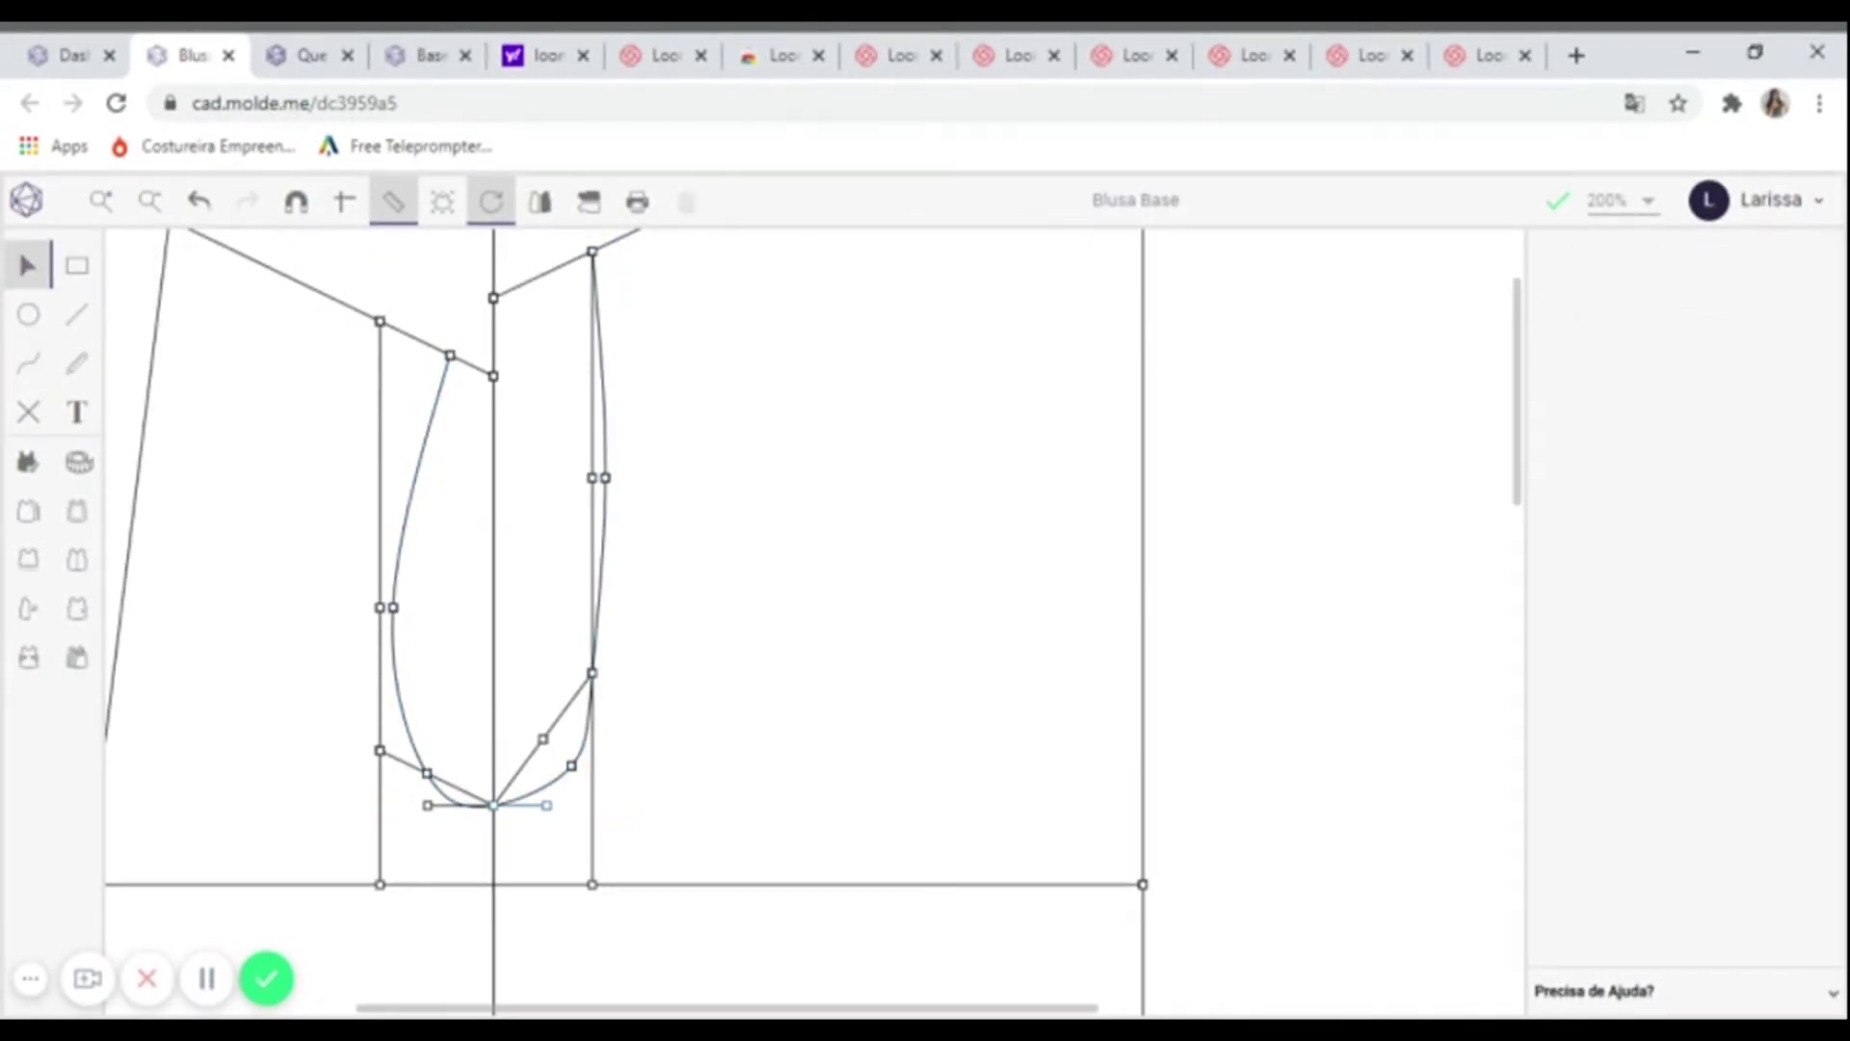
click(520, 804)
key(ctrl+z)
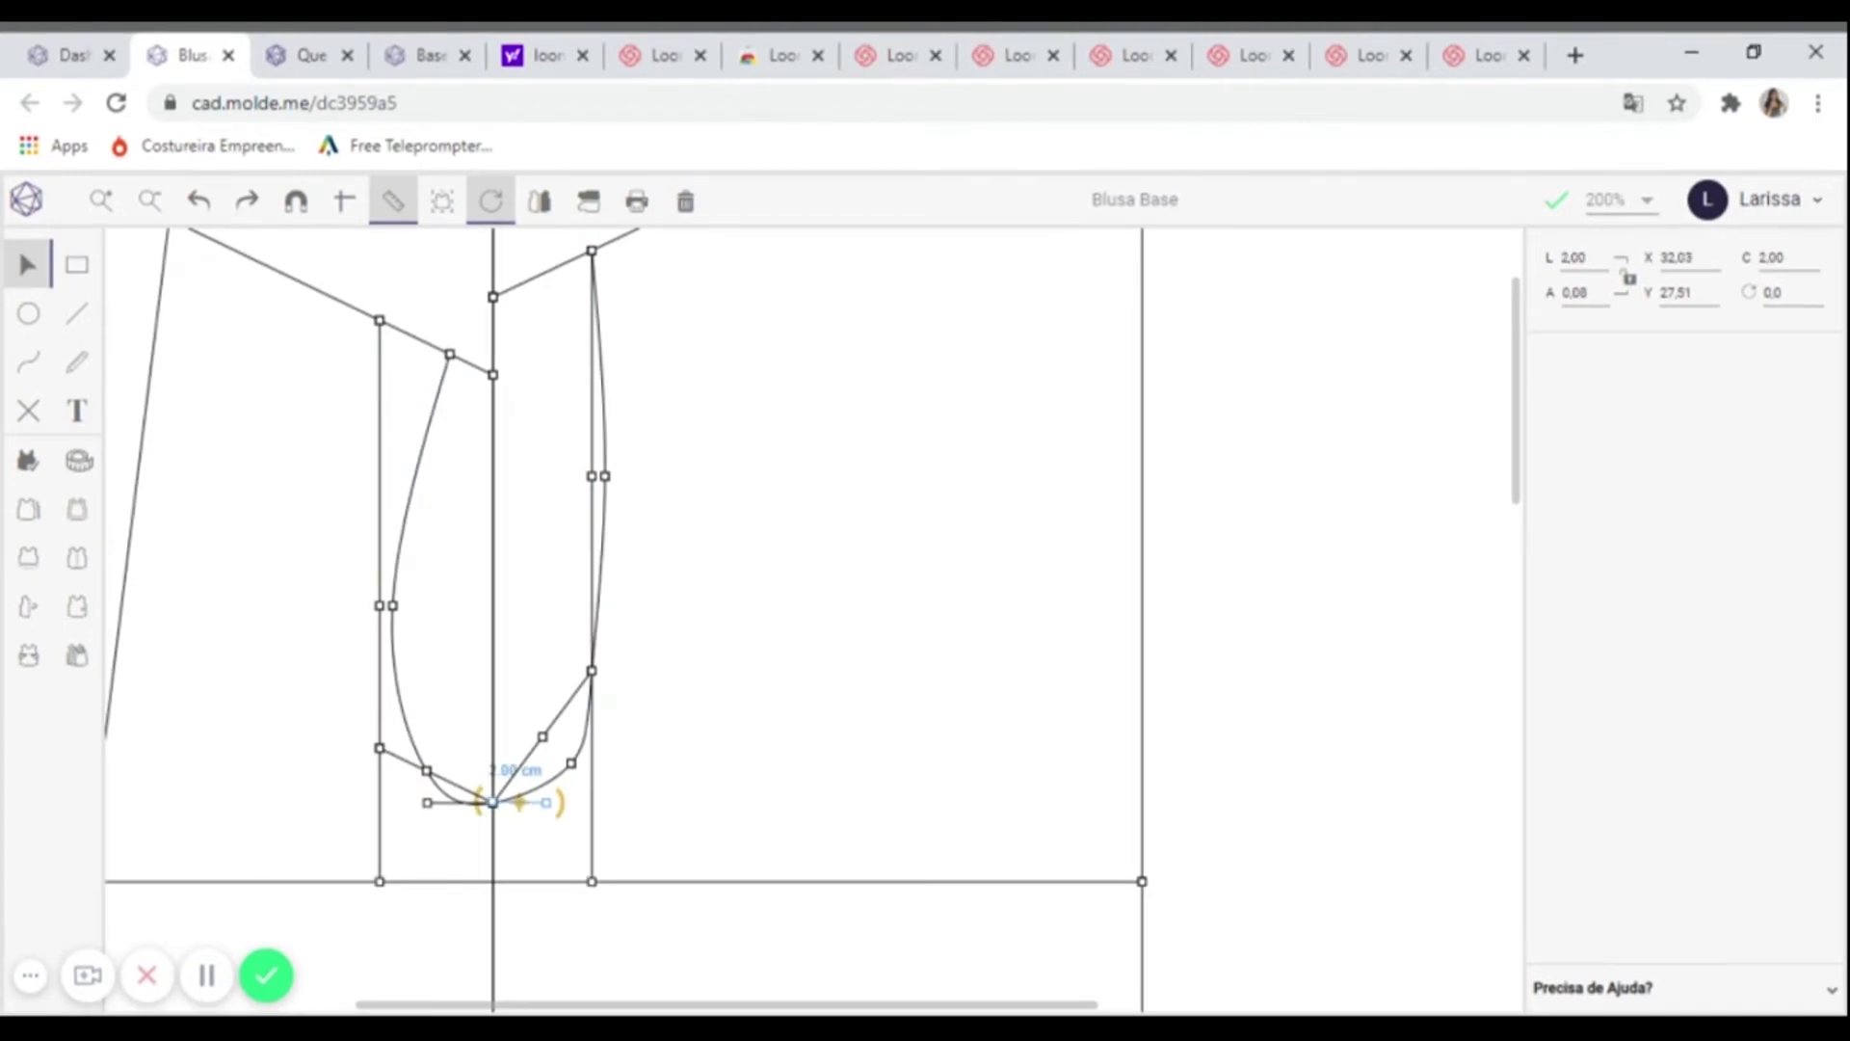
drag(493, 802, 496, 824)
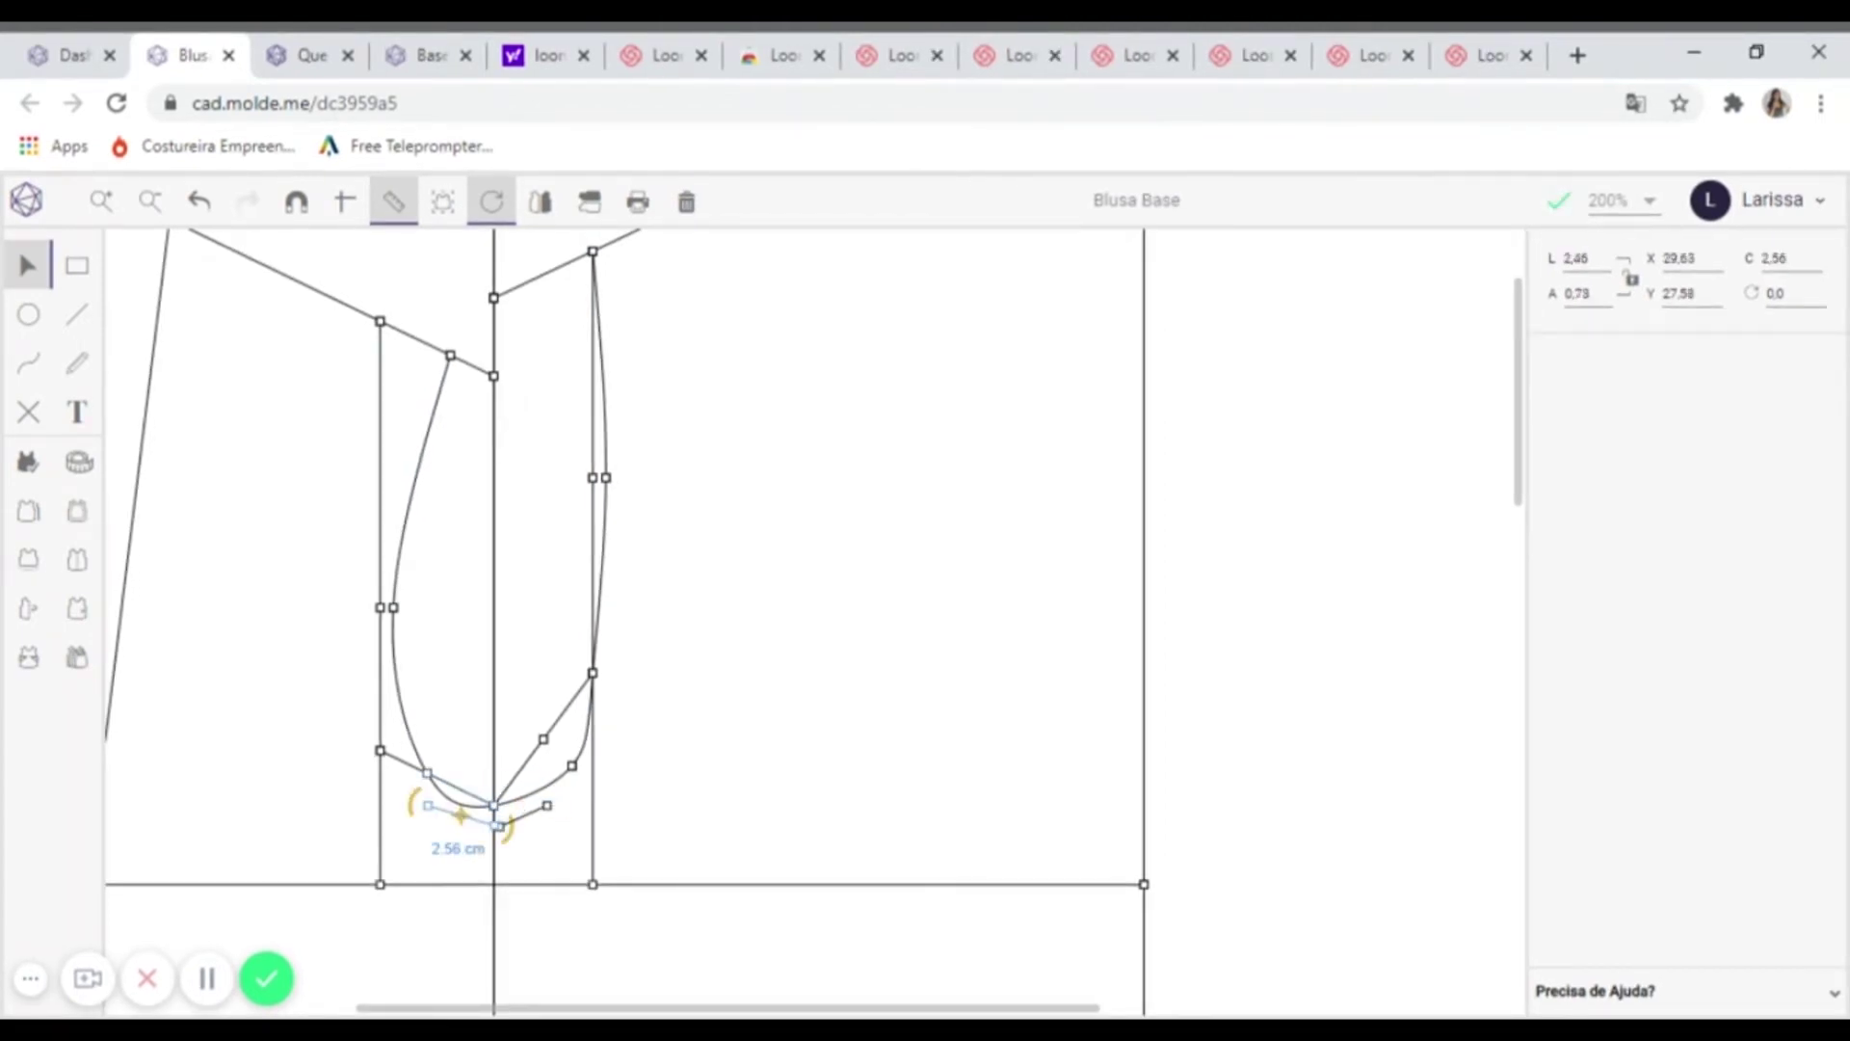
key(ctrl+z)
click(296, 202)
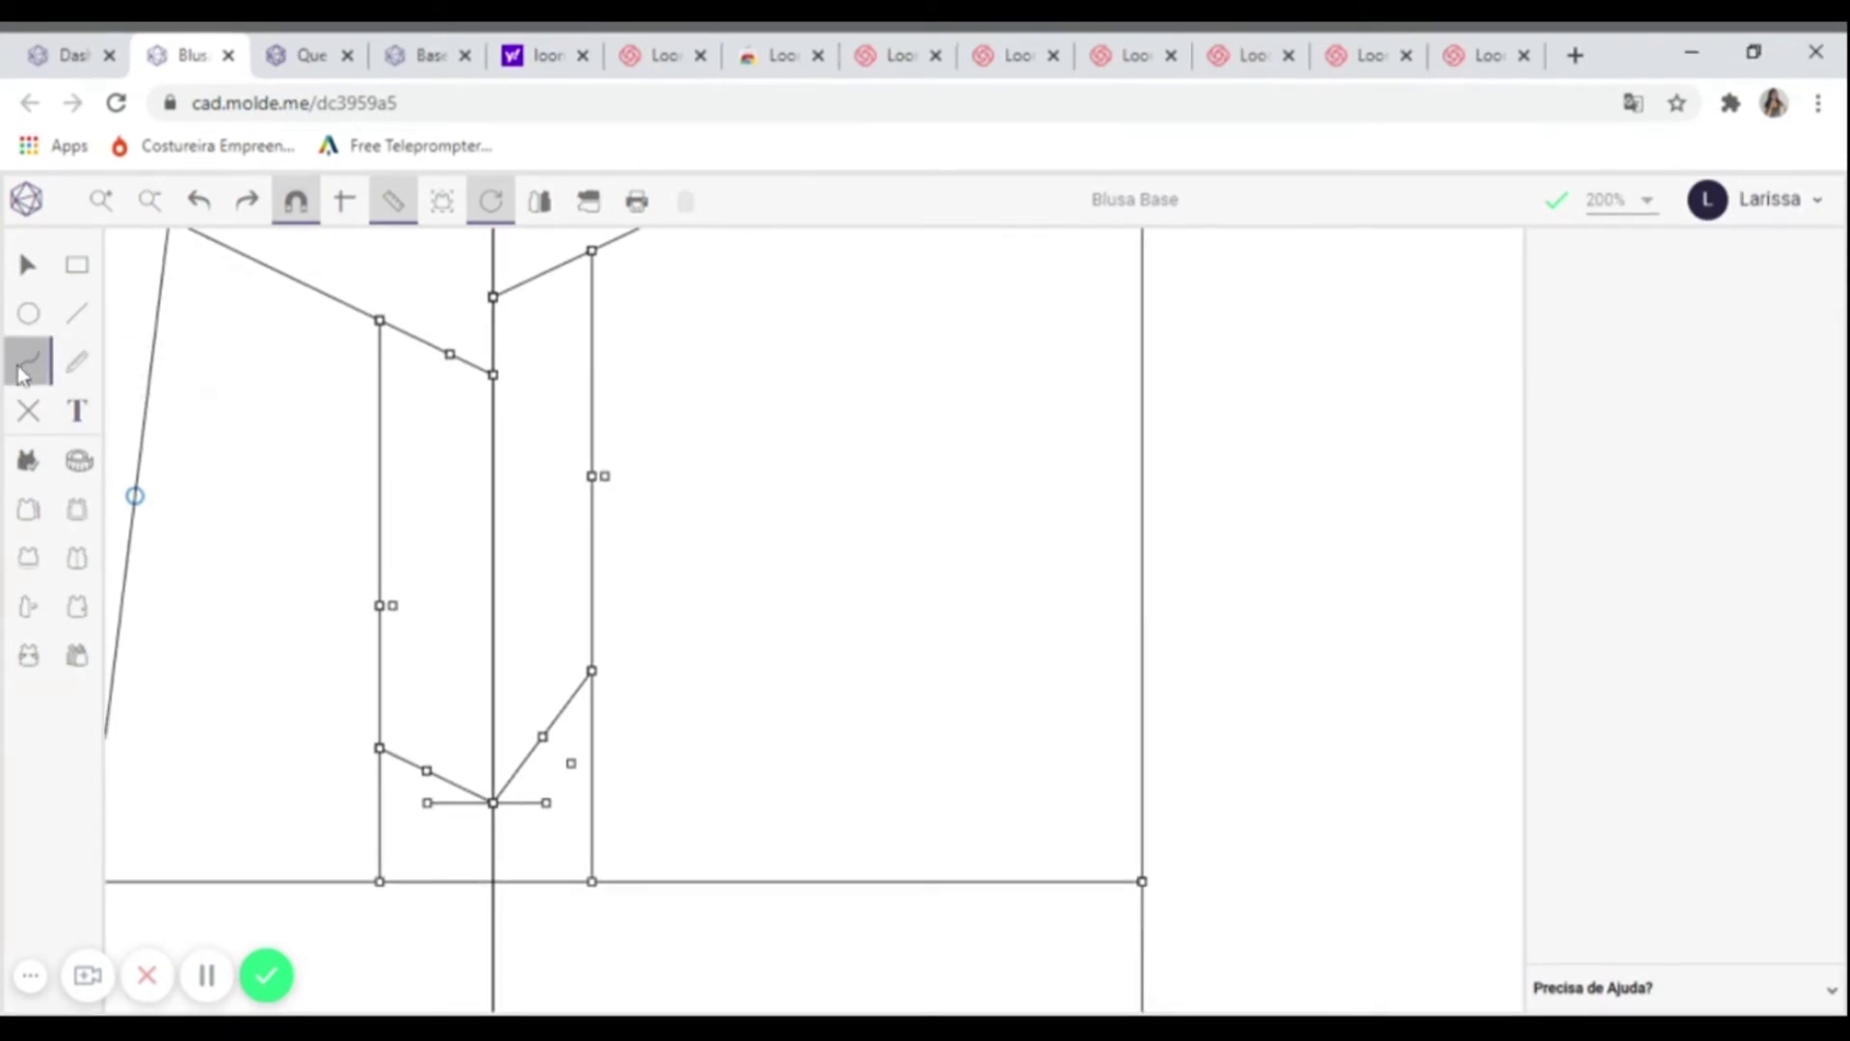
- Draw the armhole curve between the front and back shoulder lines through the guide points, adding points on both short horizontal lines, and turn snapping off
click(23, 374)
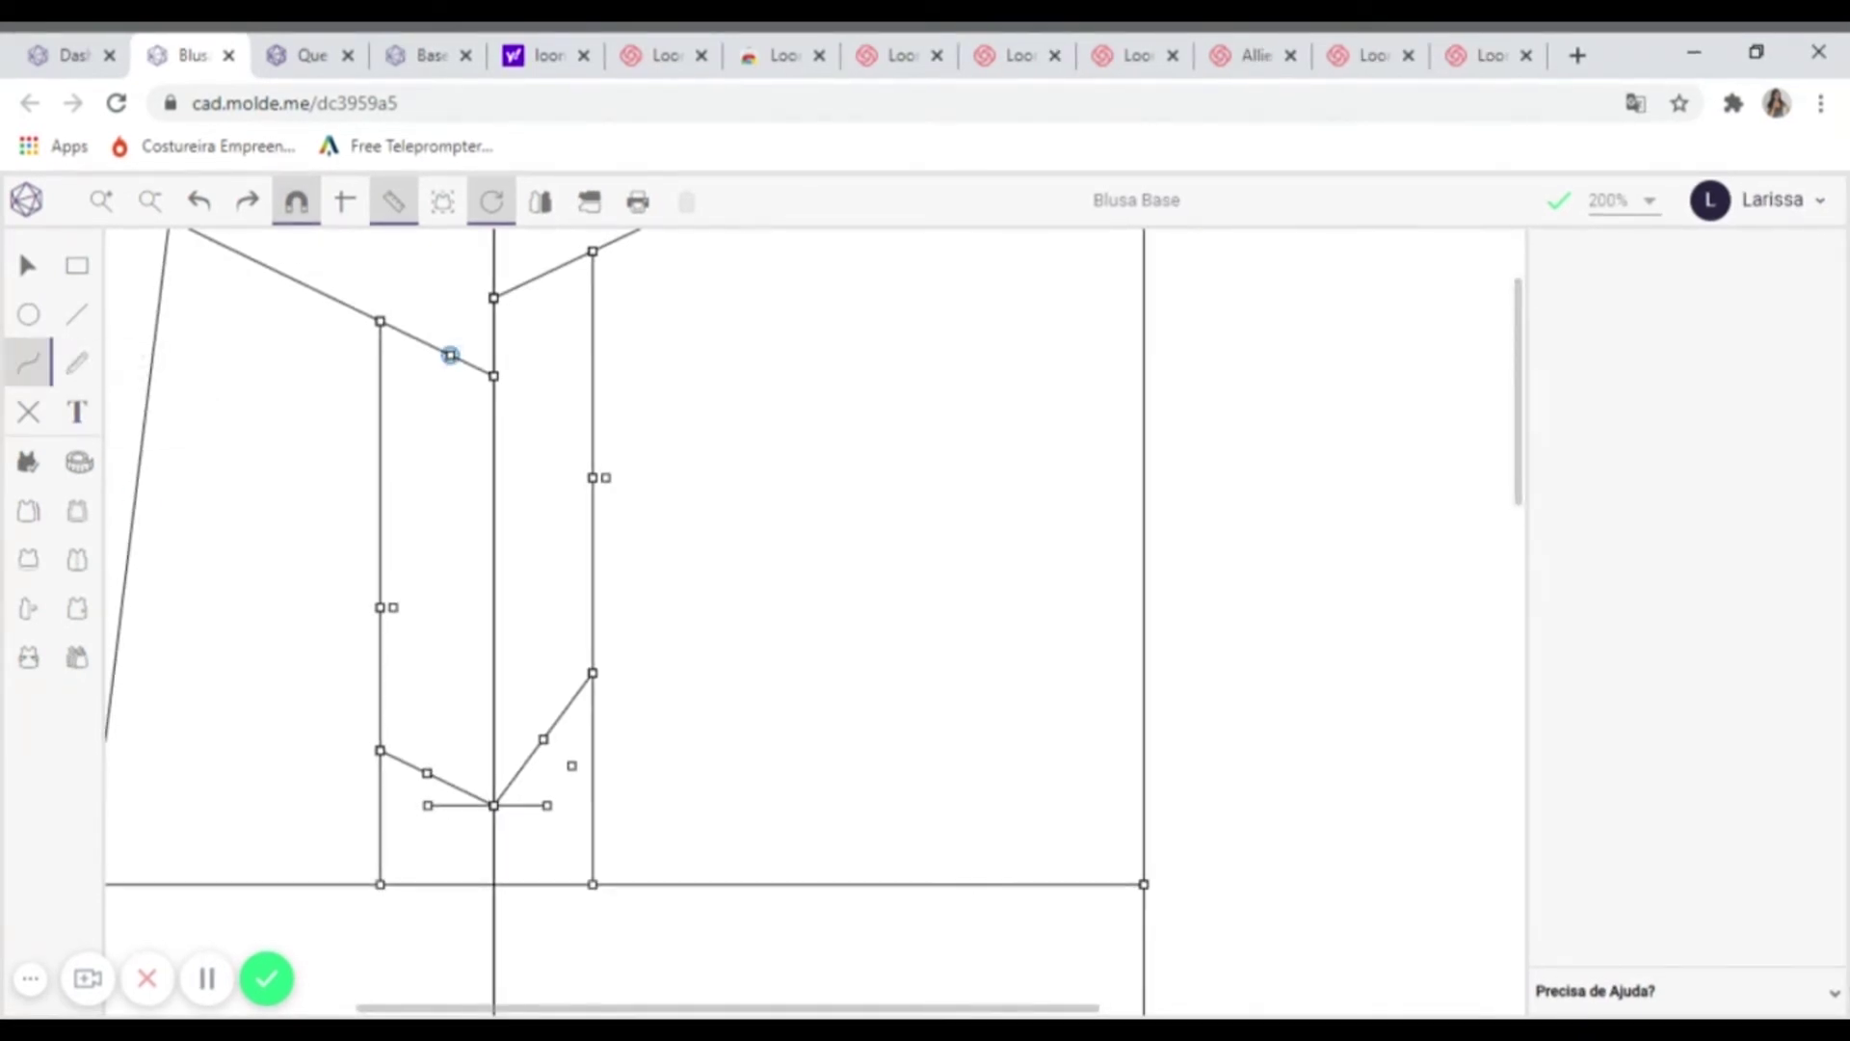
click(450, 356)
click(394, 607)
click(427, 773)
click(461, 805)
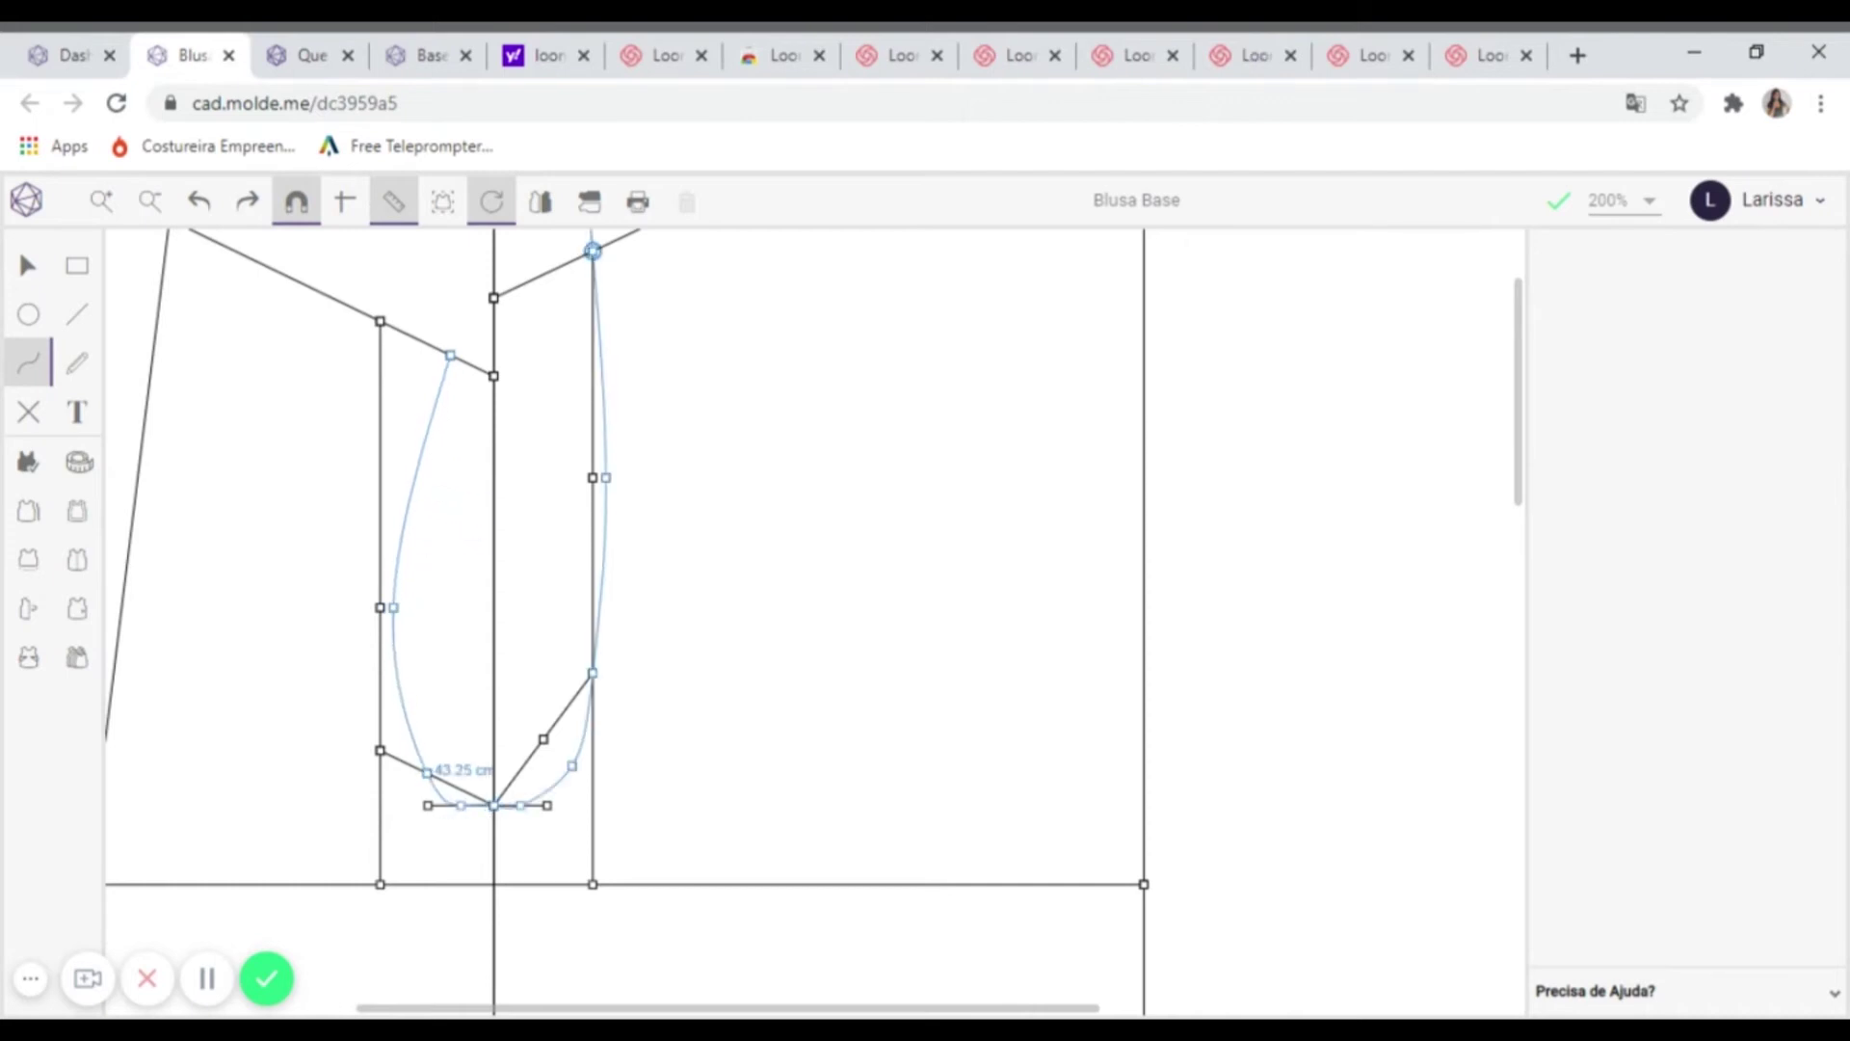
click(592, 251)
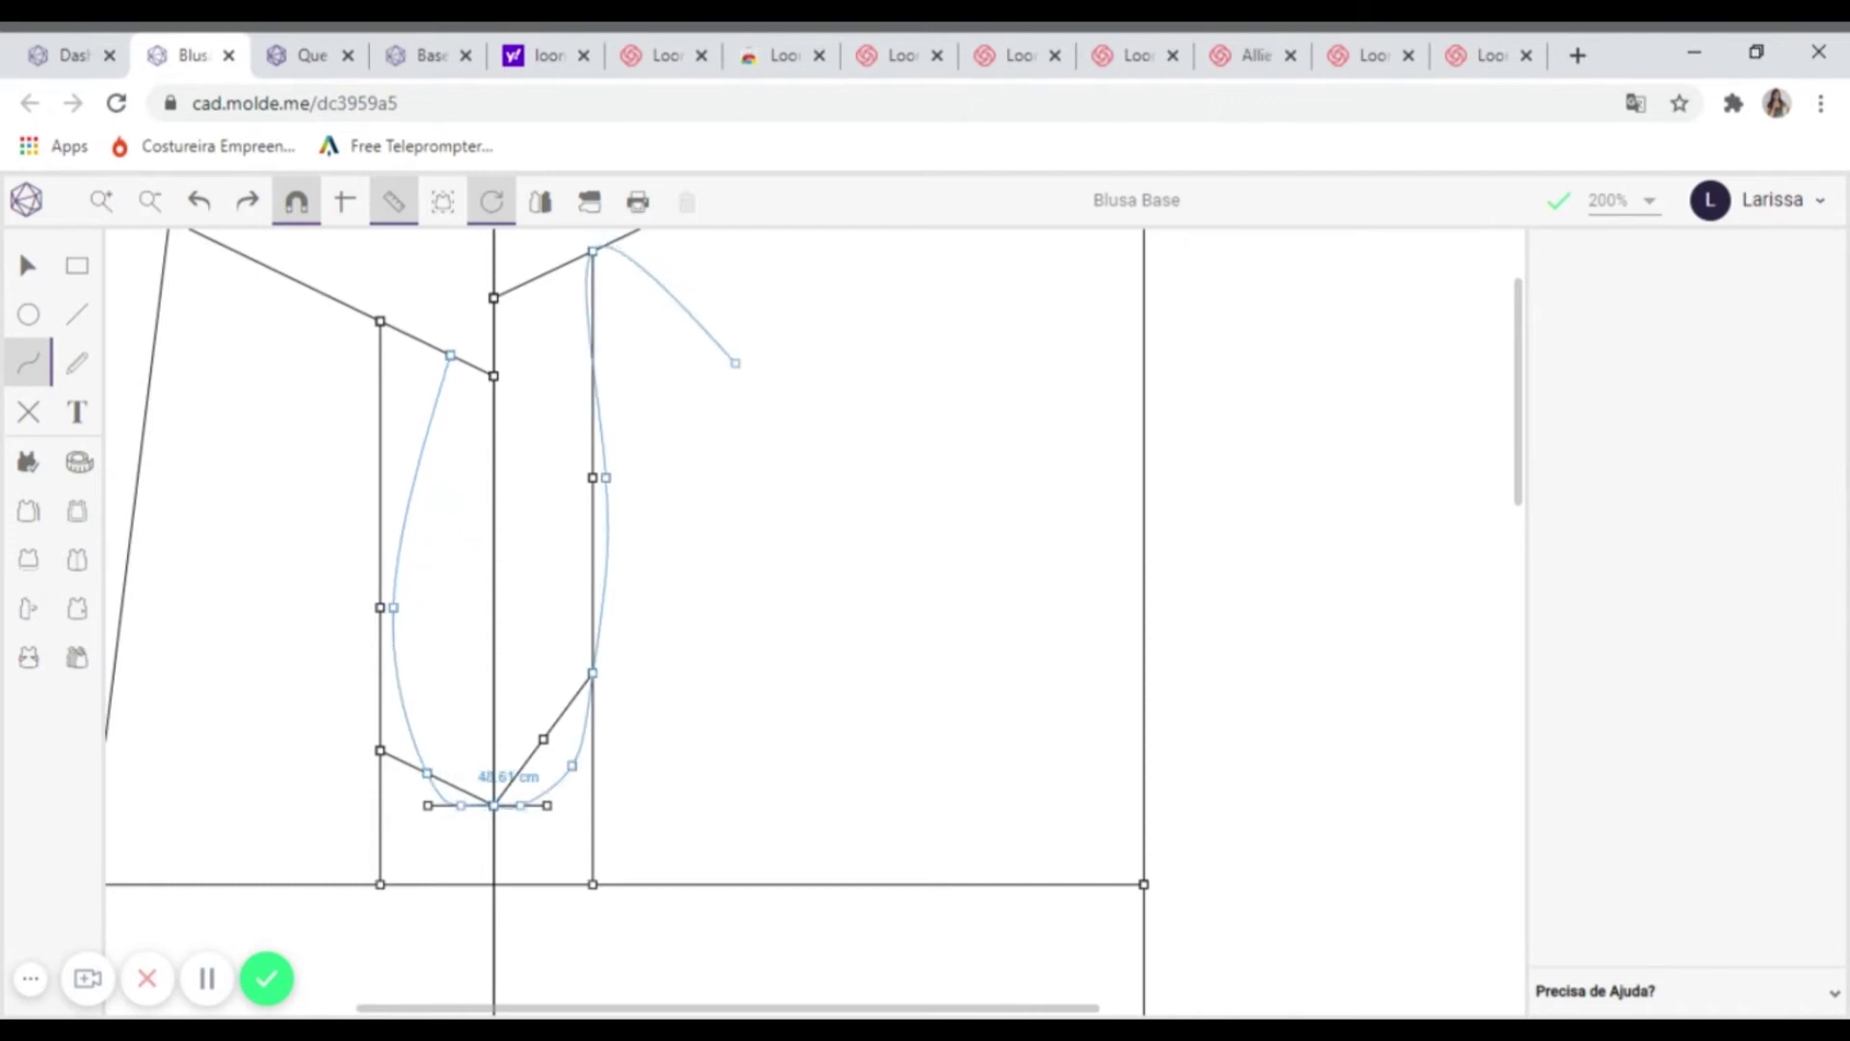
key(Escape)
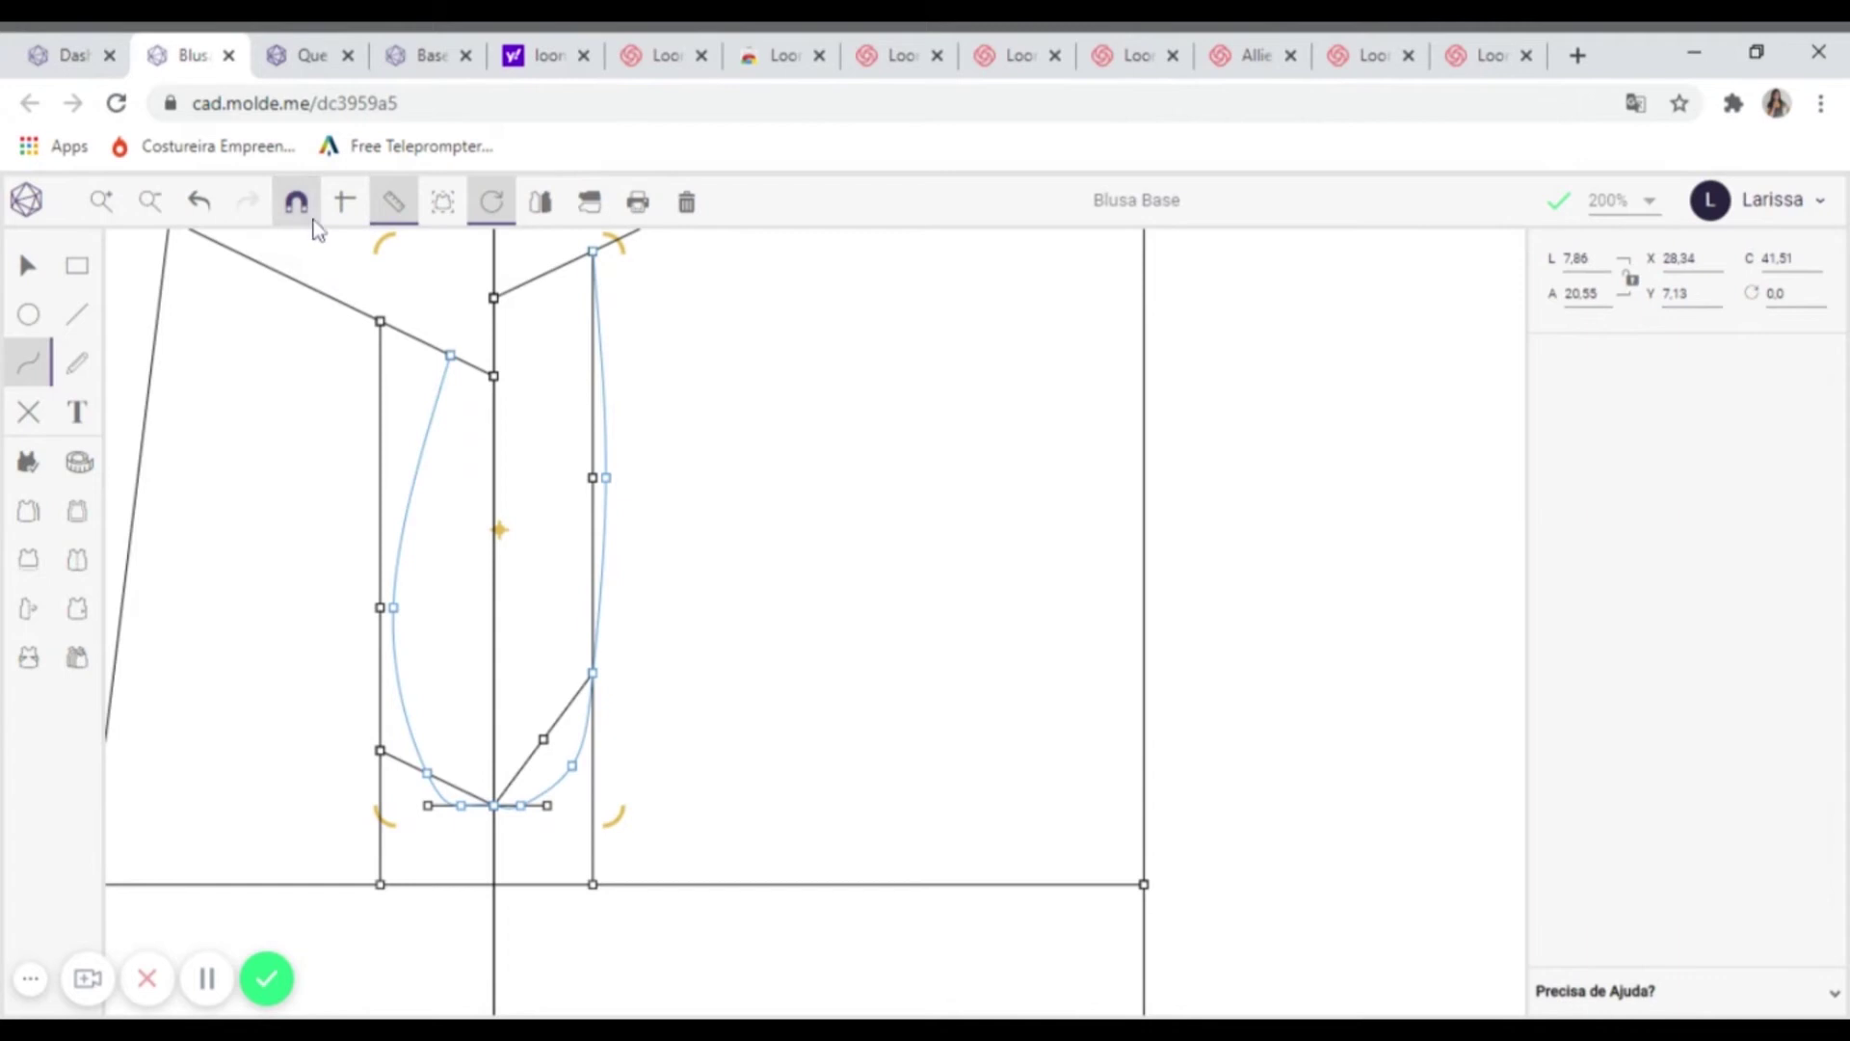
click(28, 268)
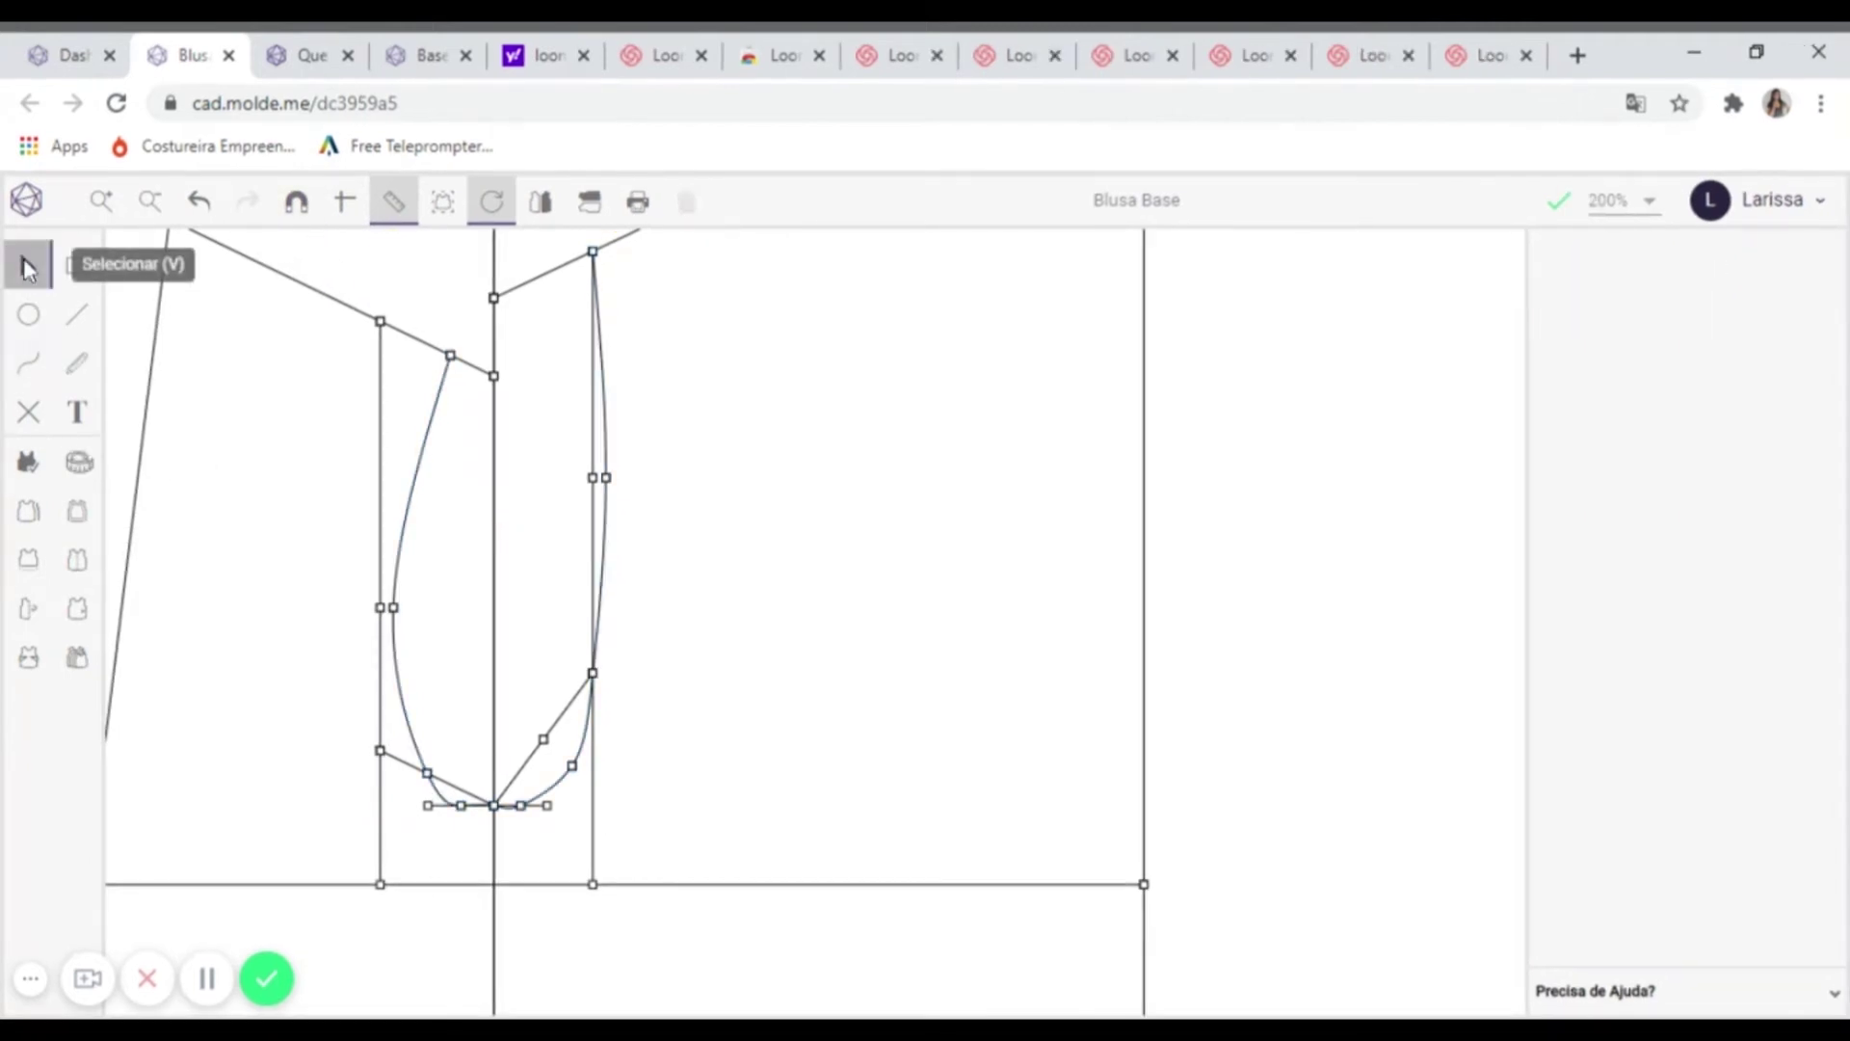
- Smooth the armhole curve's base by moving its curve points on both sides of the shared edge
click(470, 805)
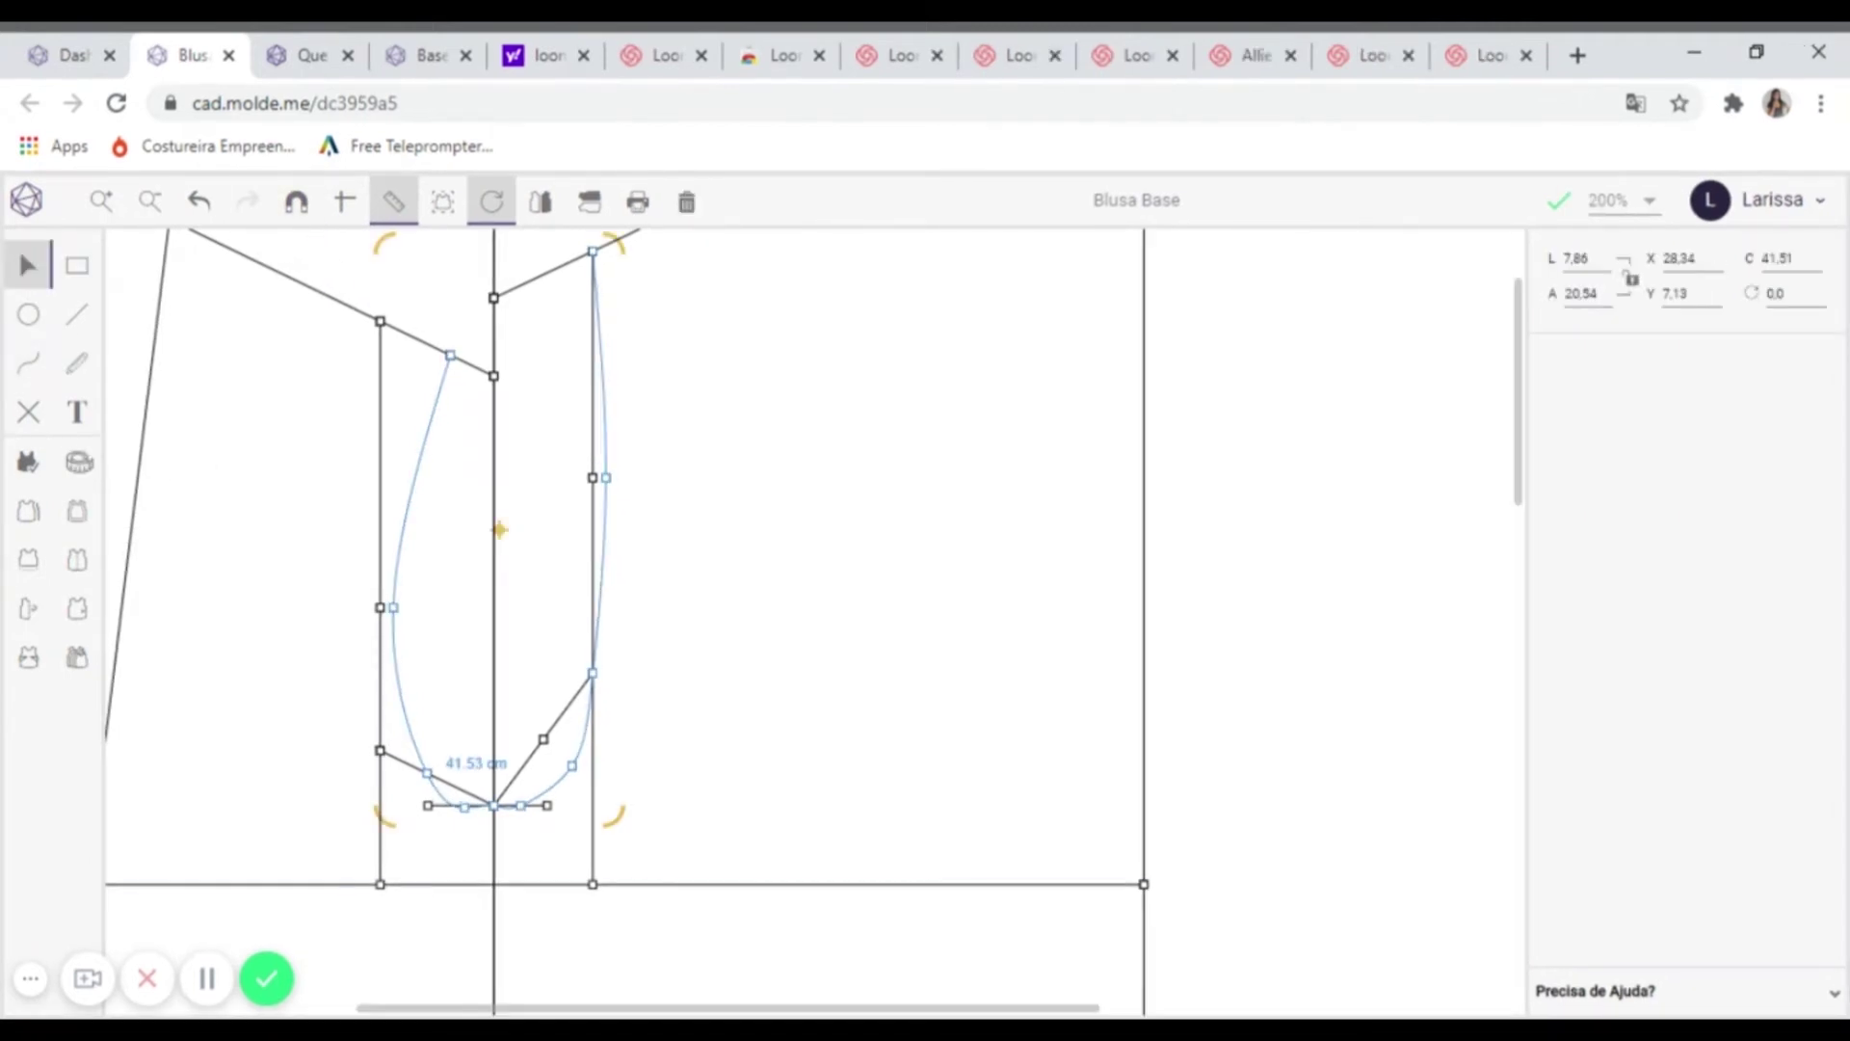
drag(467, 804, 478, 807)
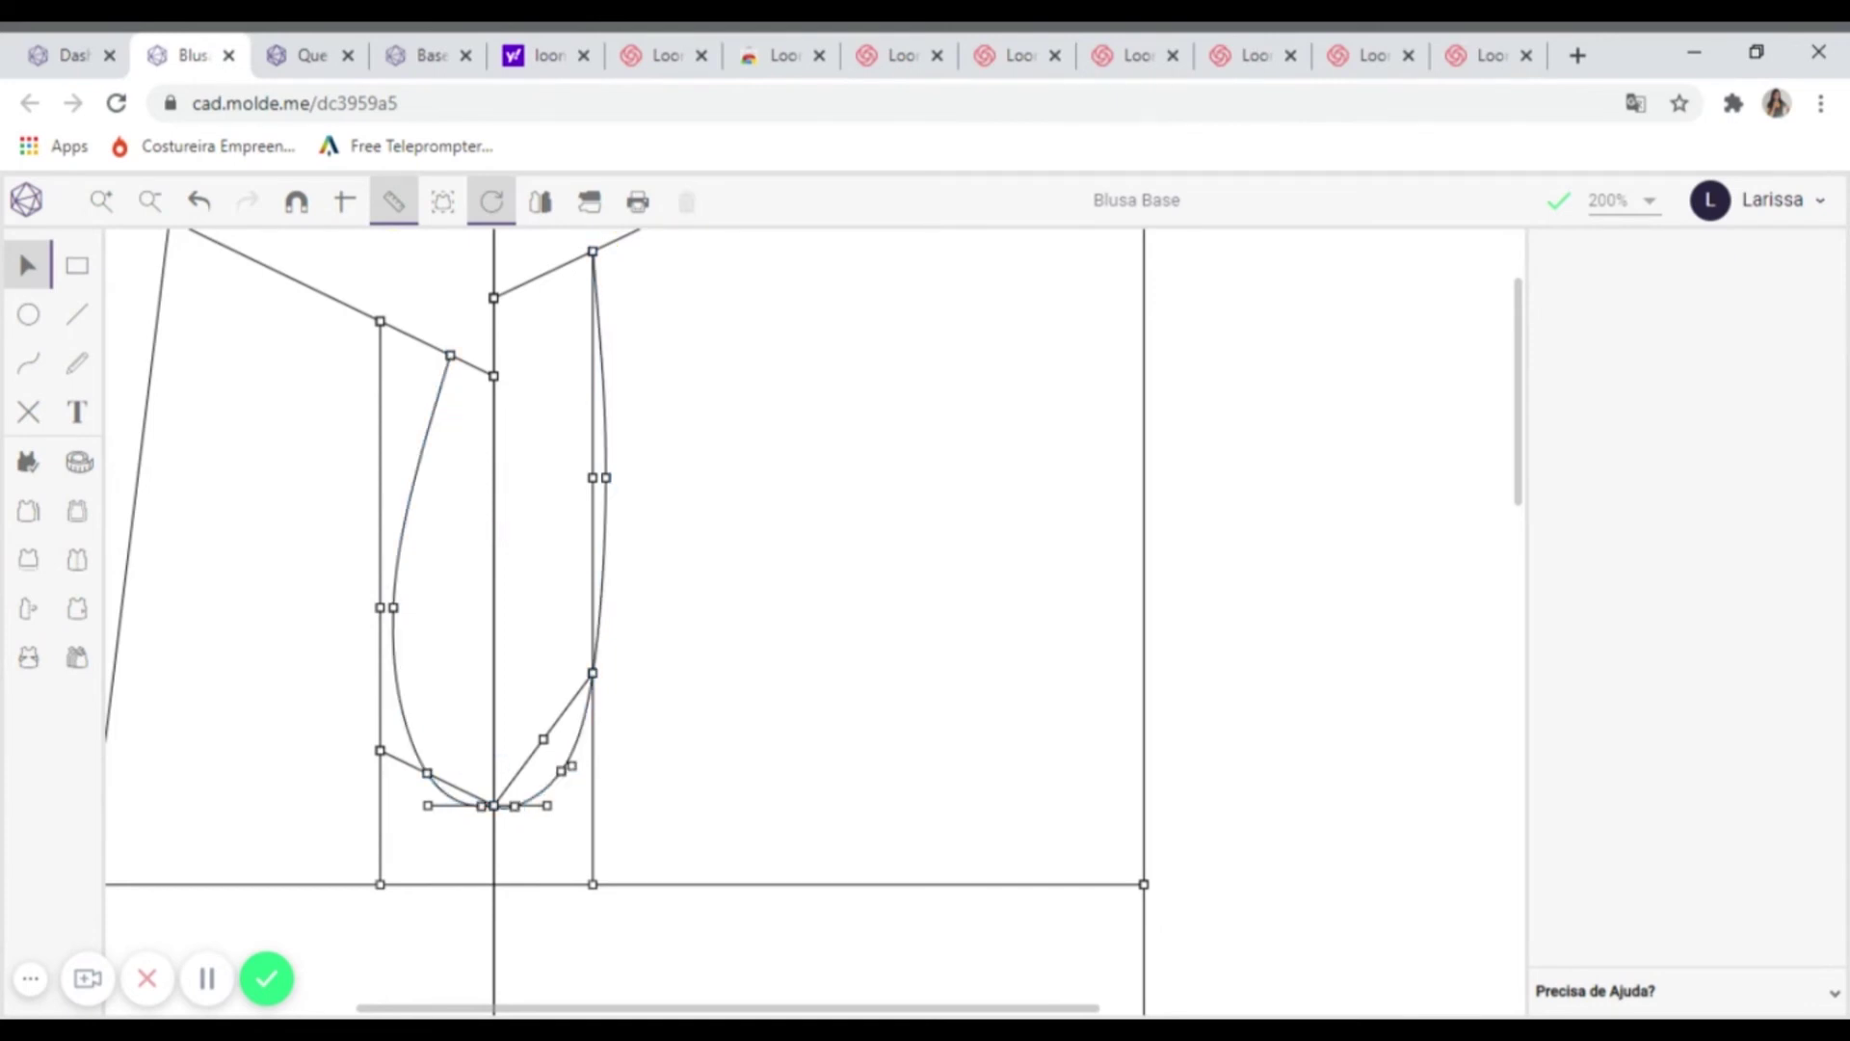
scroll(814, 598, up, 2)
- With snapping on, draw a vertical line with width 0 from the dart's lower tip down to the front rectangle's bottom edge
scroll(641, 597, down, 4)
scroll(438, 768, down, 1)
drag(438, 768, 564, 675)
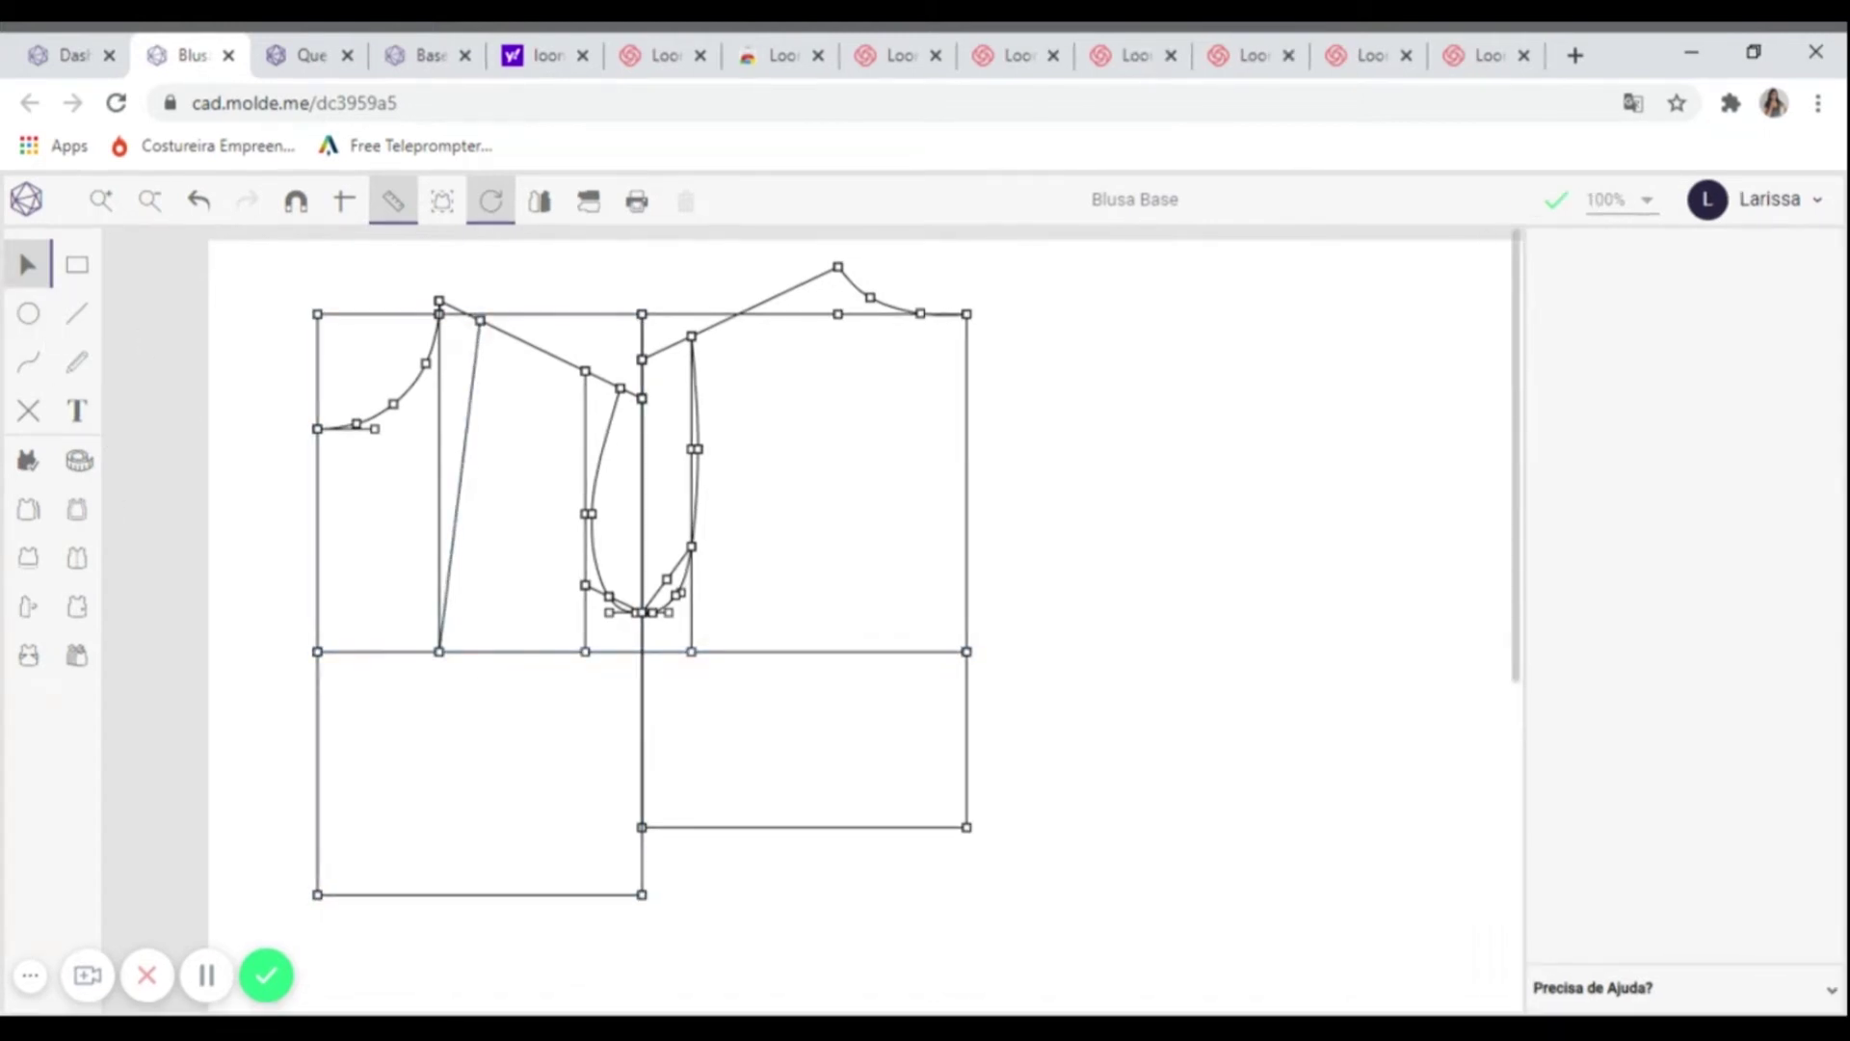
click(89, 313)
mouse_move(439, 653)
mouse_down()
mouse_move(425, 826)
mouse_move(440, 838)
mouse_up()
click(296, 202)
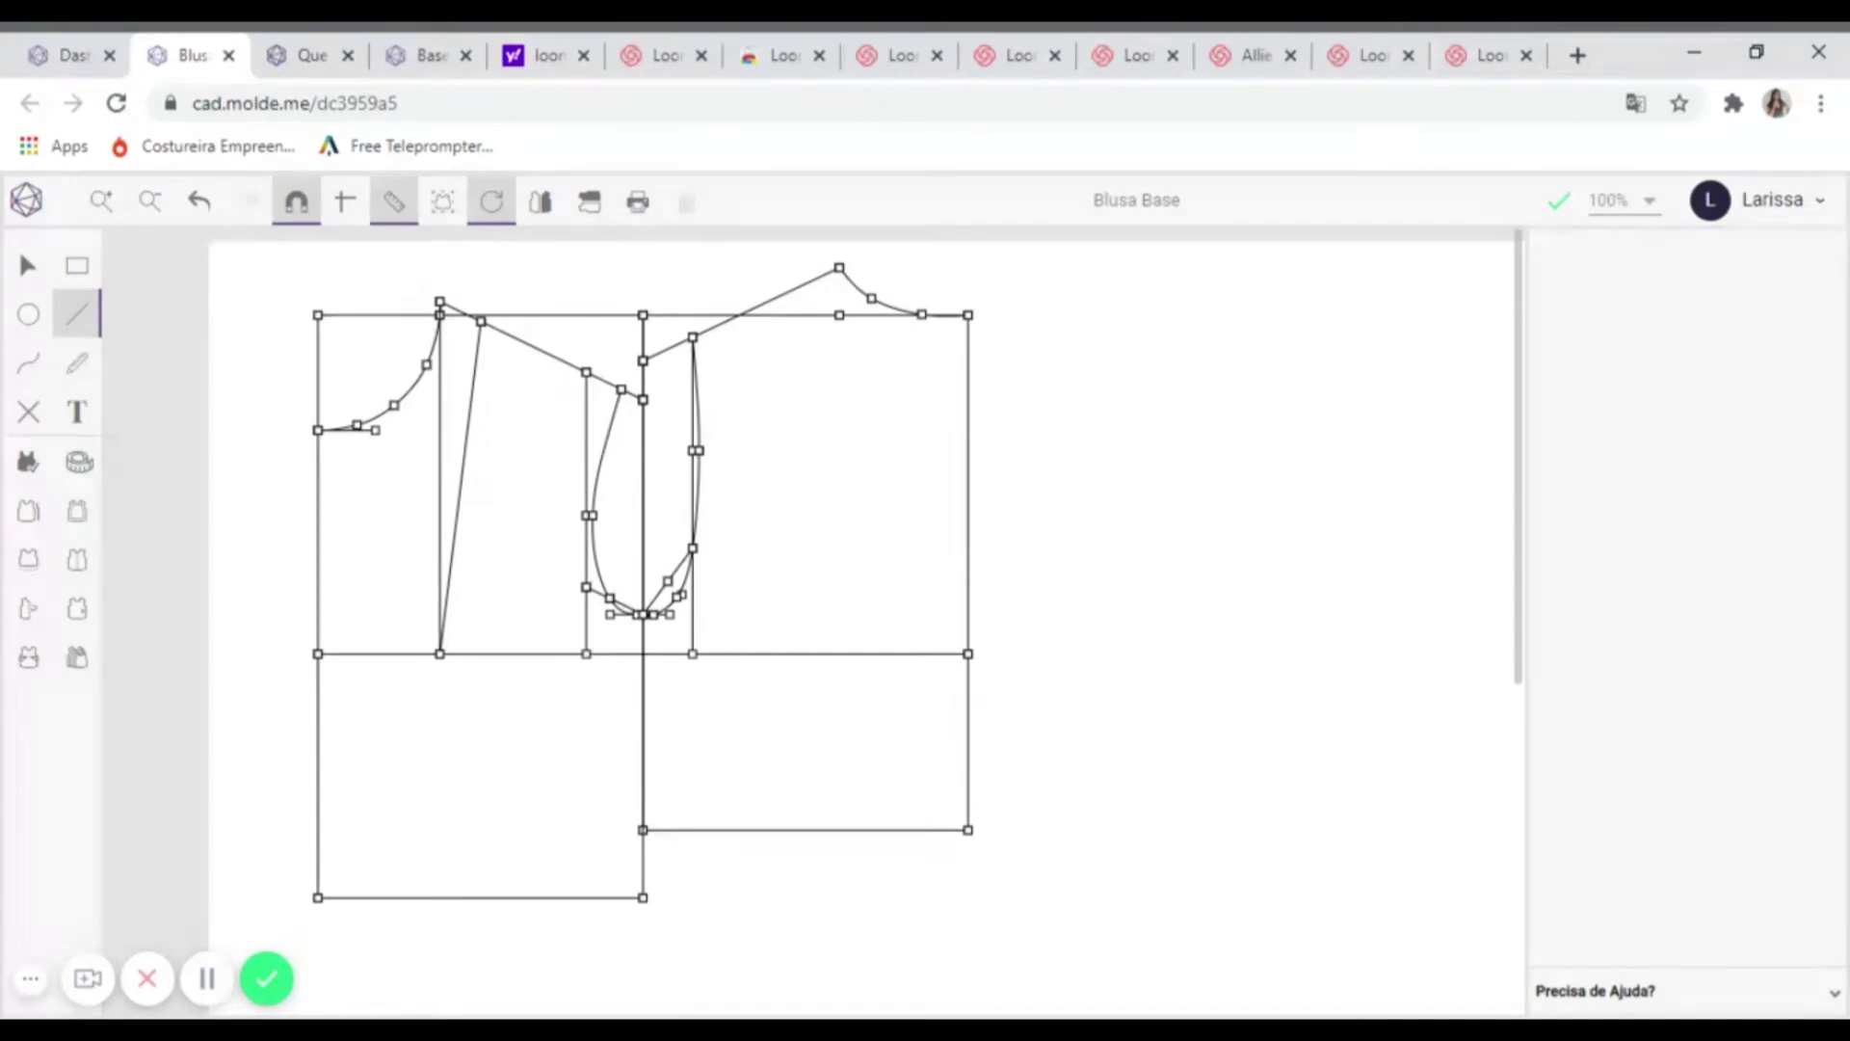
click(439, 654)
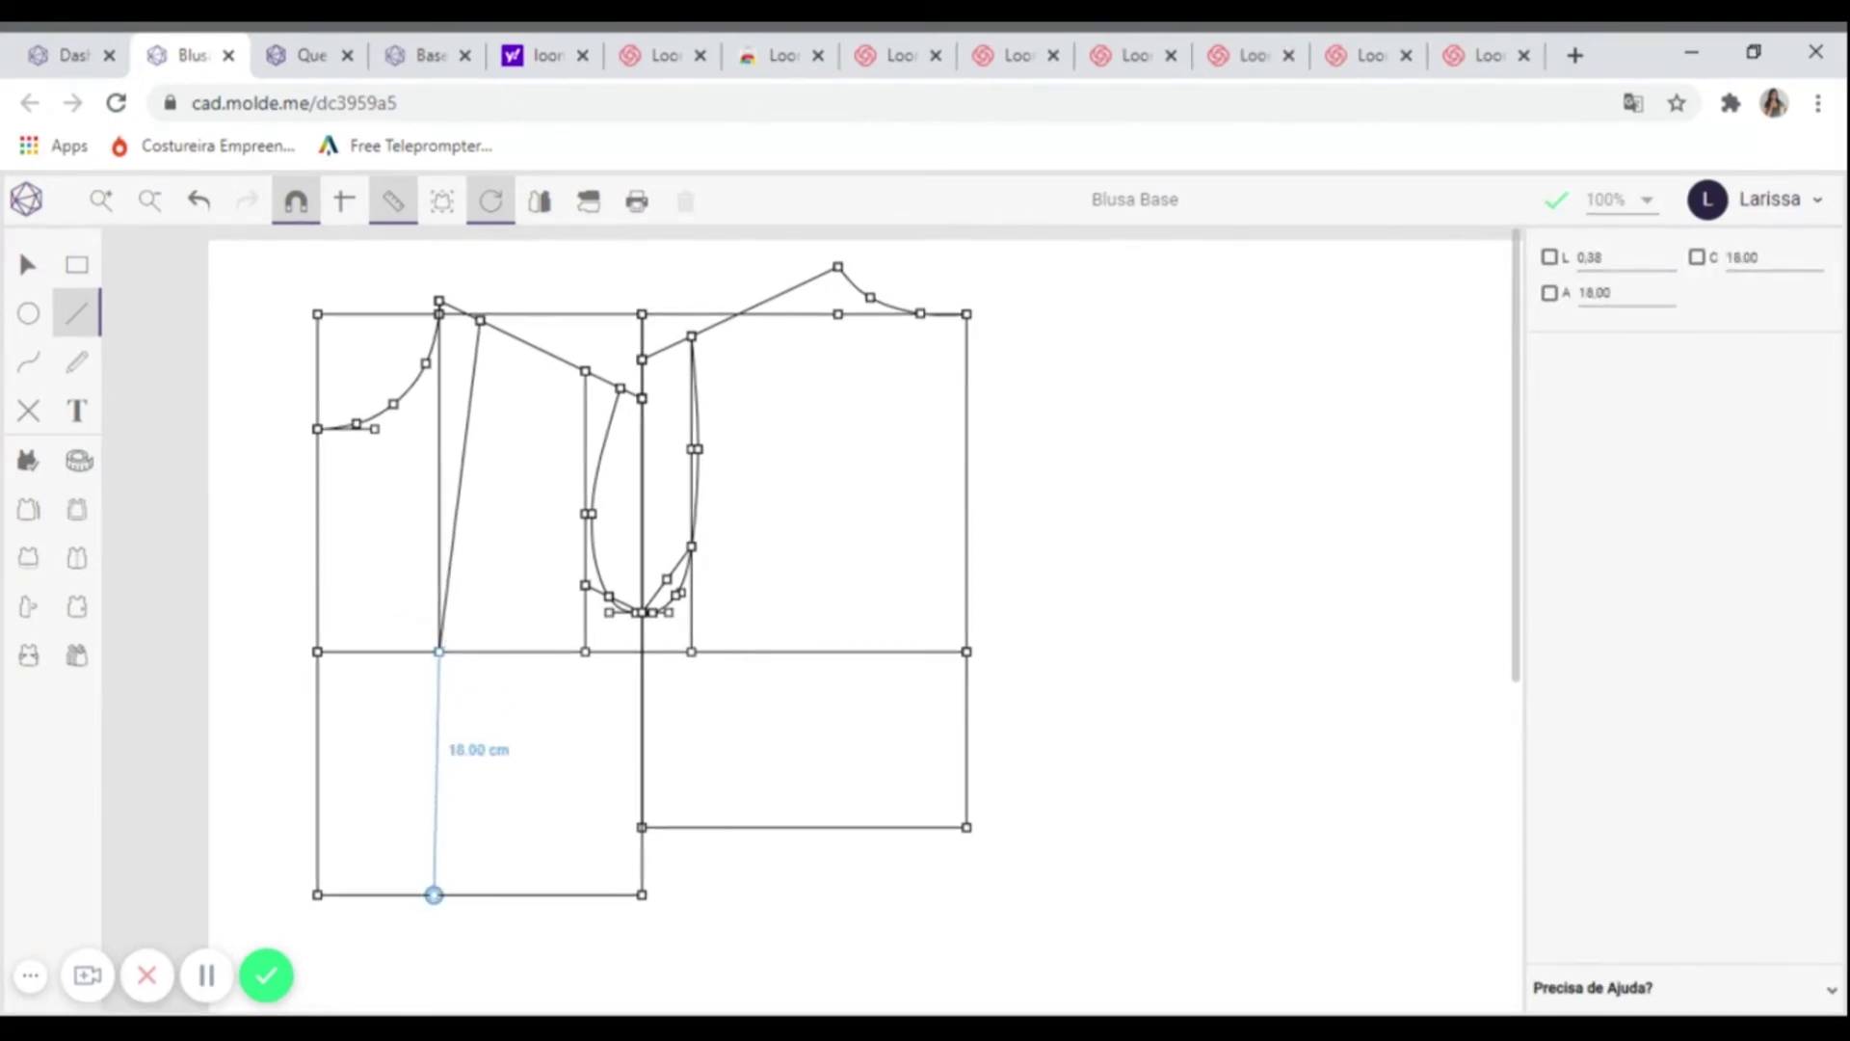
click(1595, 258)
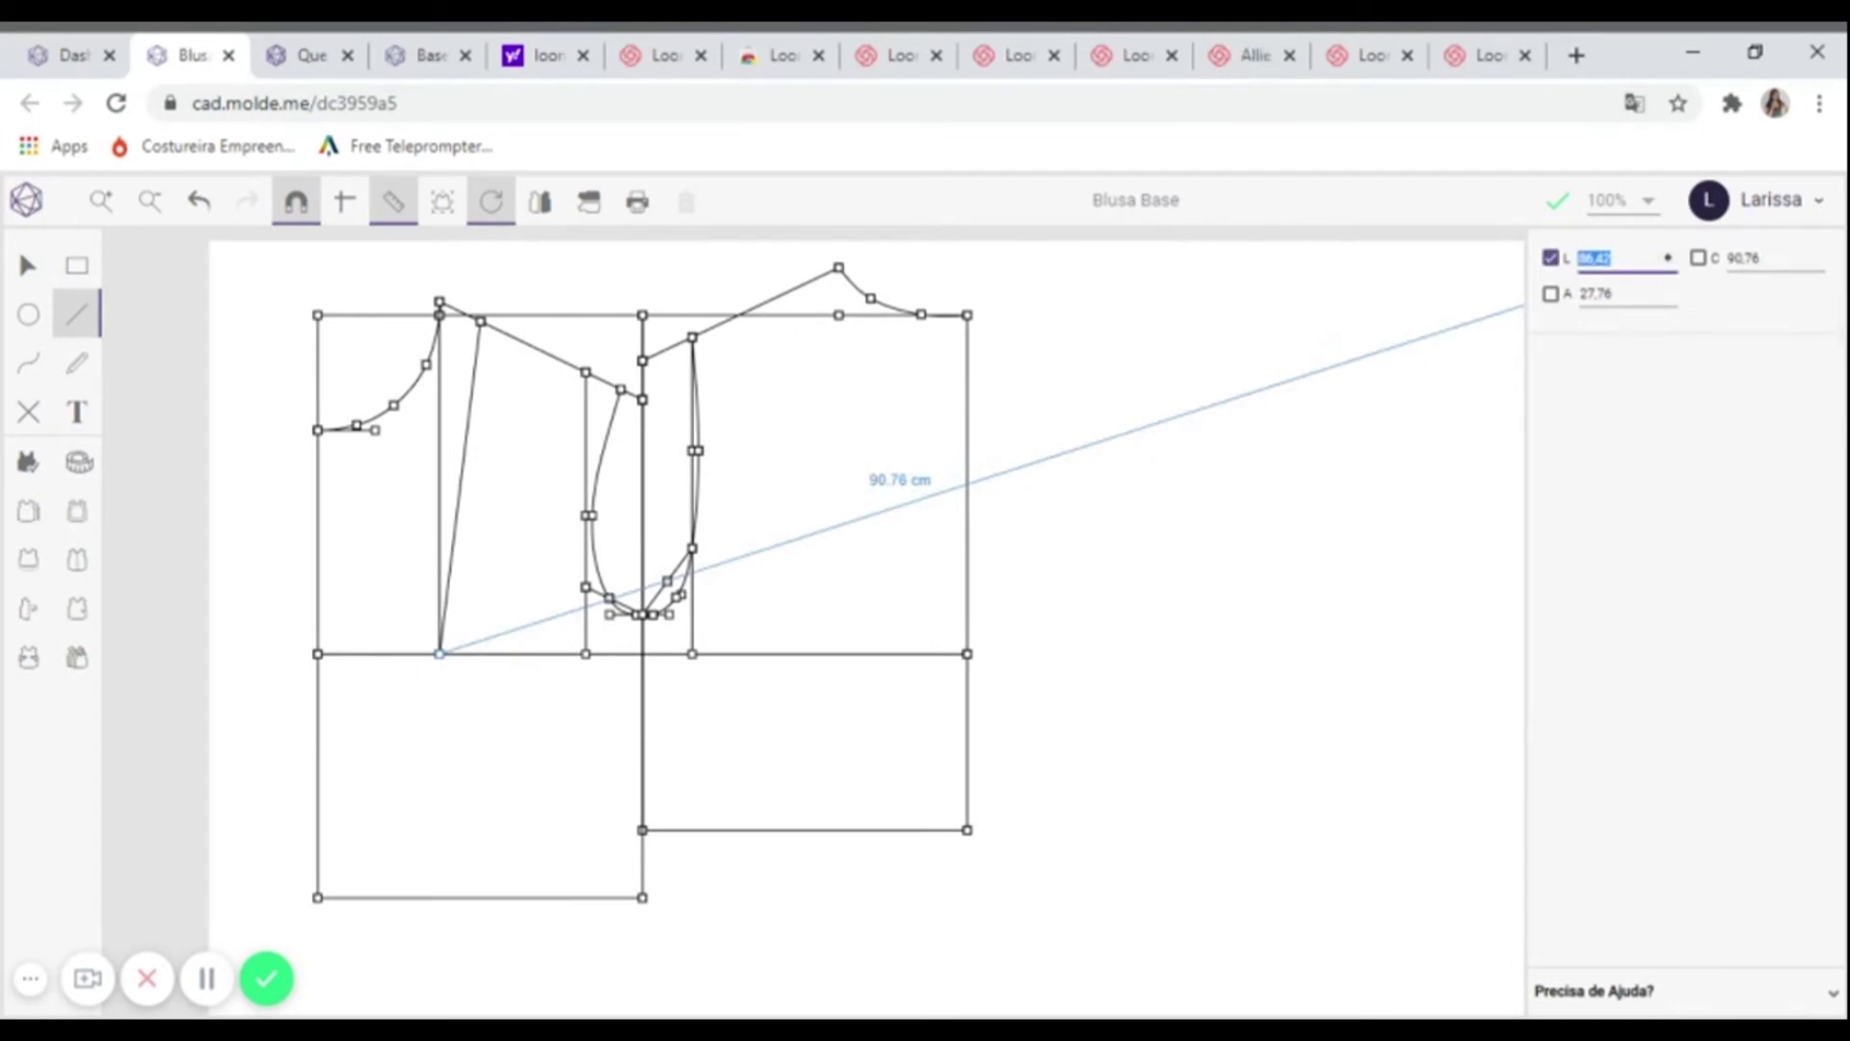
text(0)
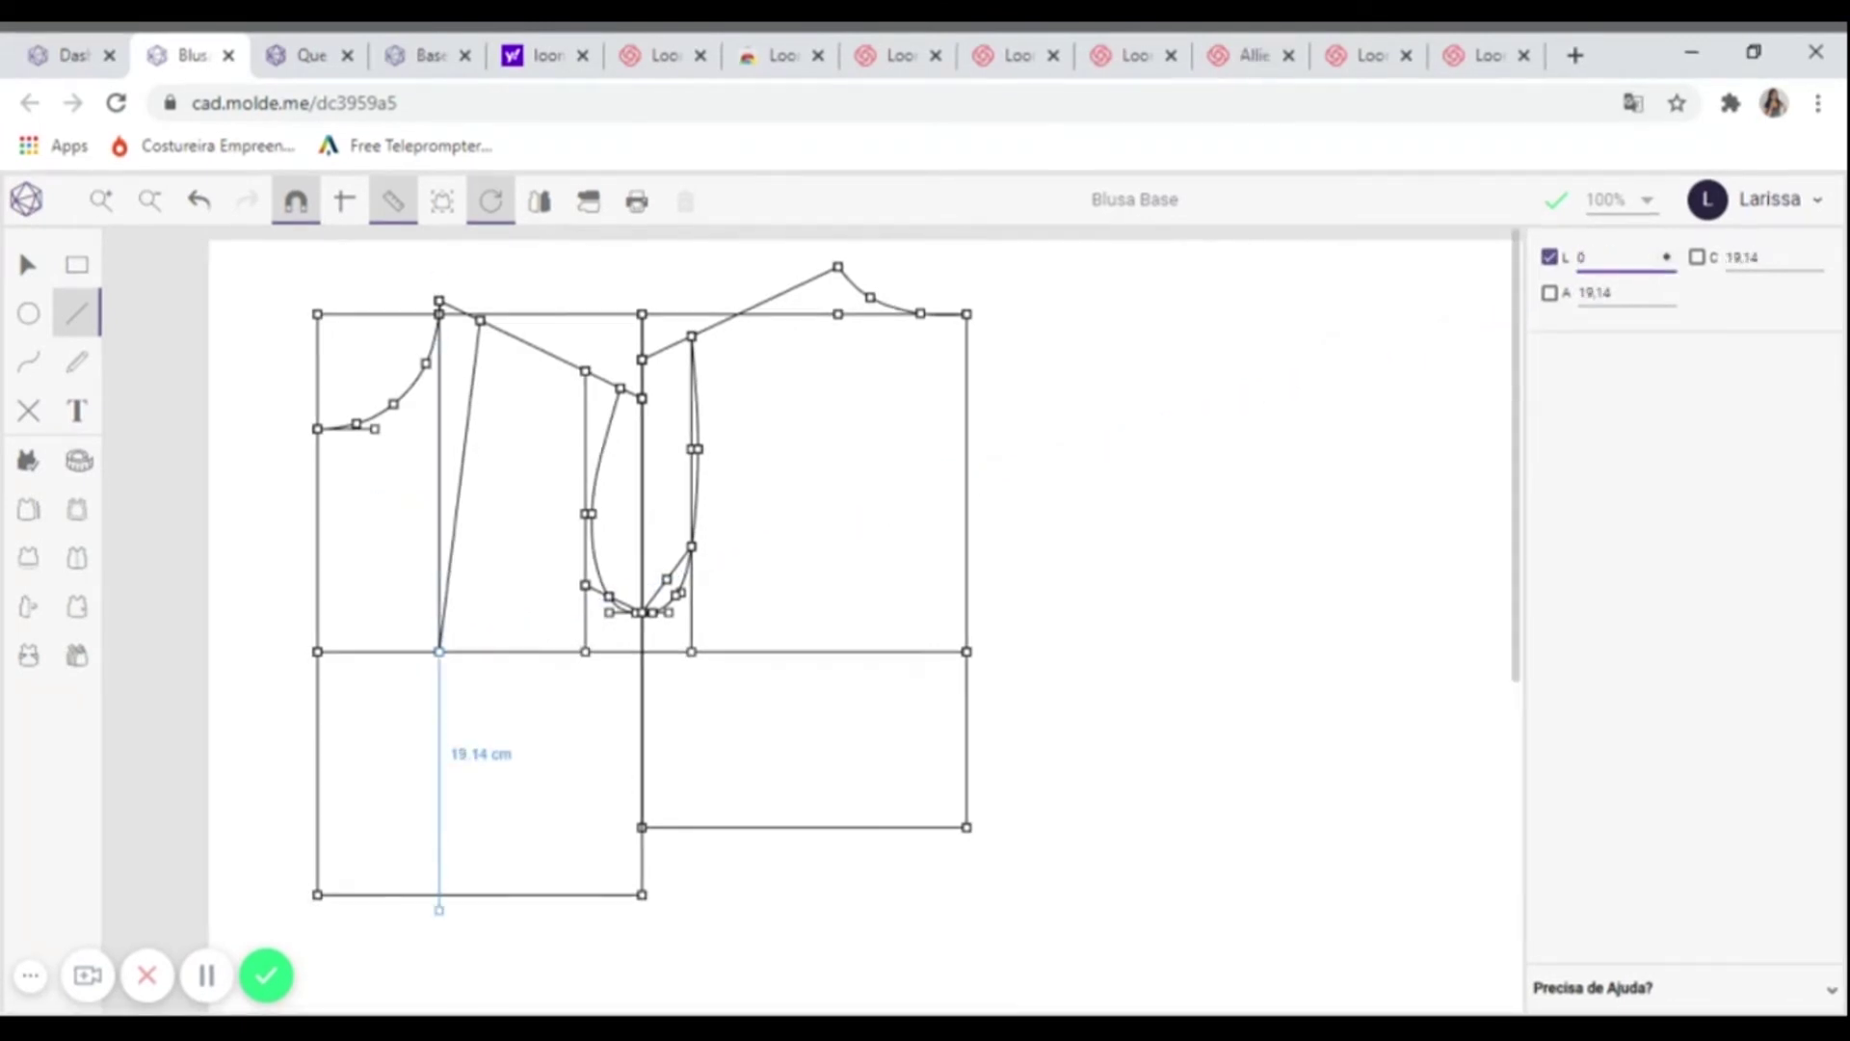
key(Return)
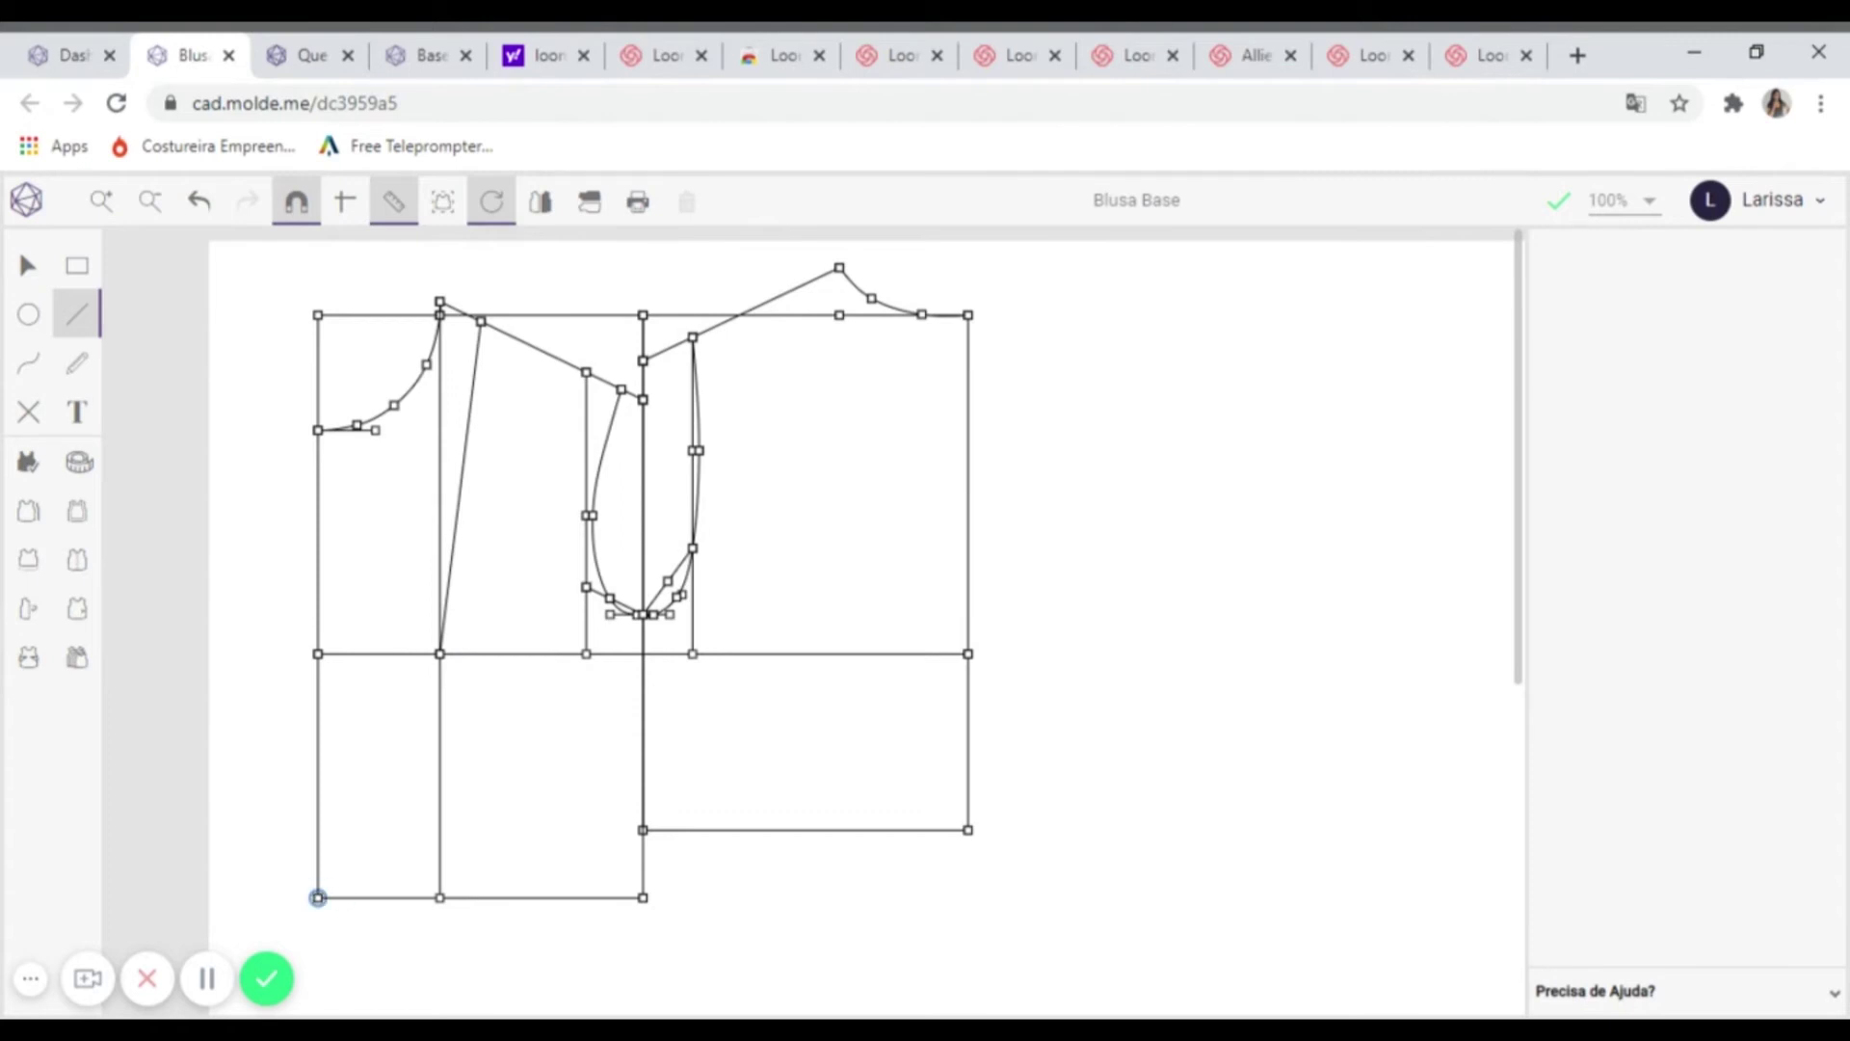
- Mark a point on the front rectangle's outer vertical edge, 5 cm above its bottom corner
click(28, 411)
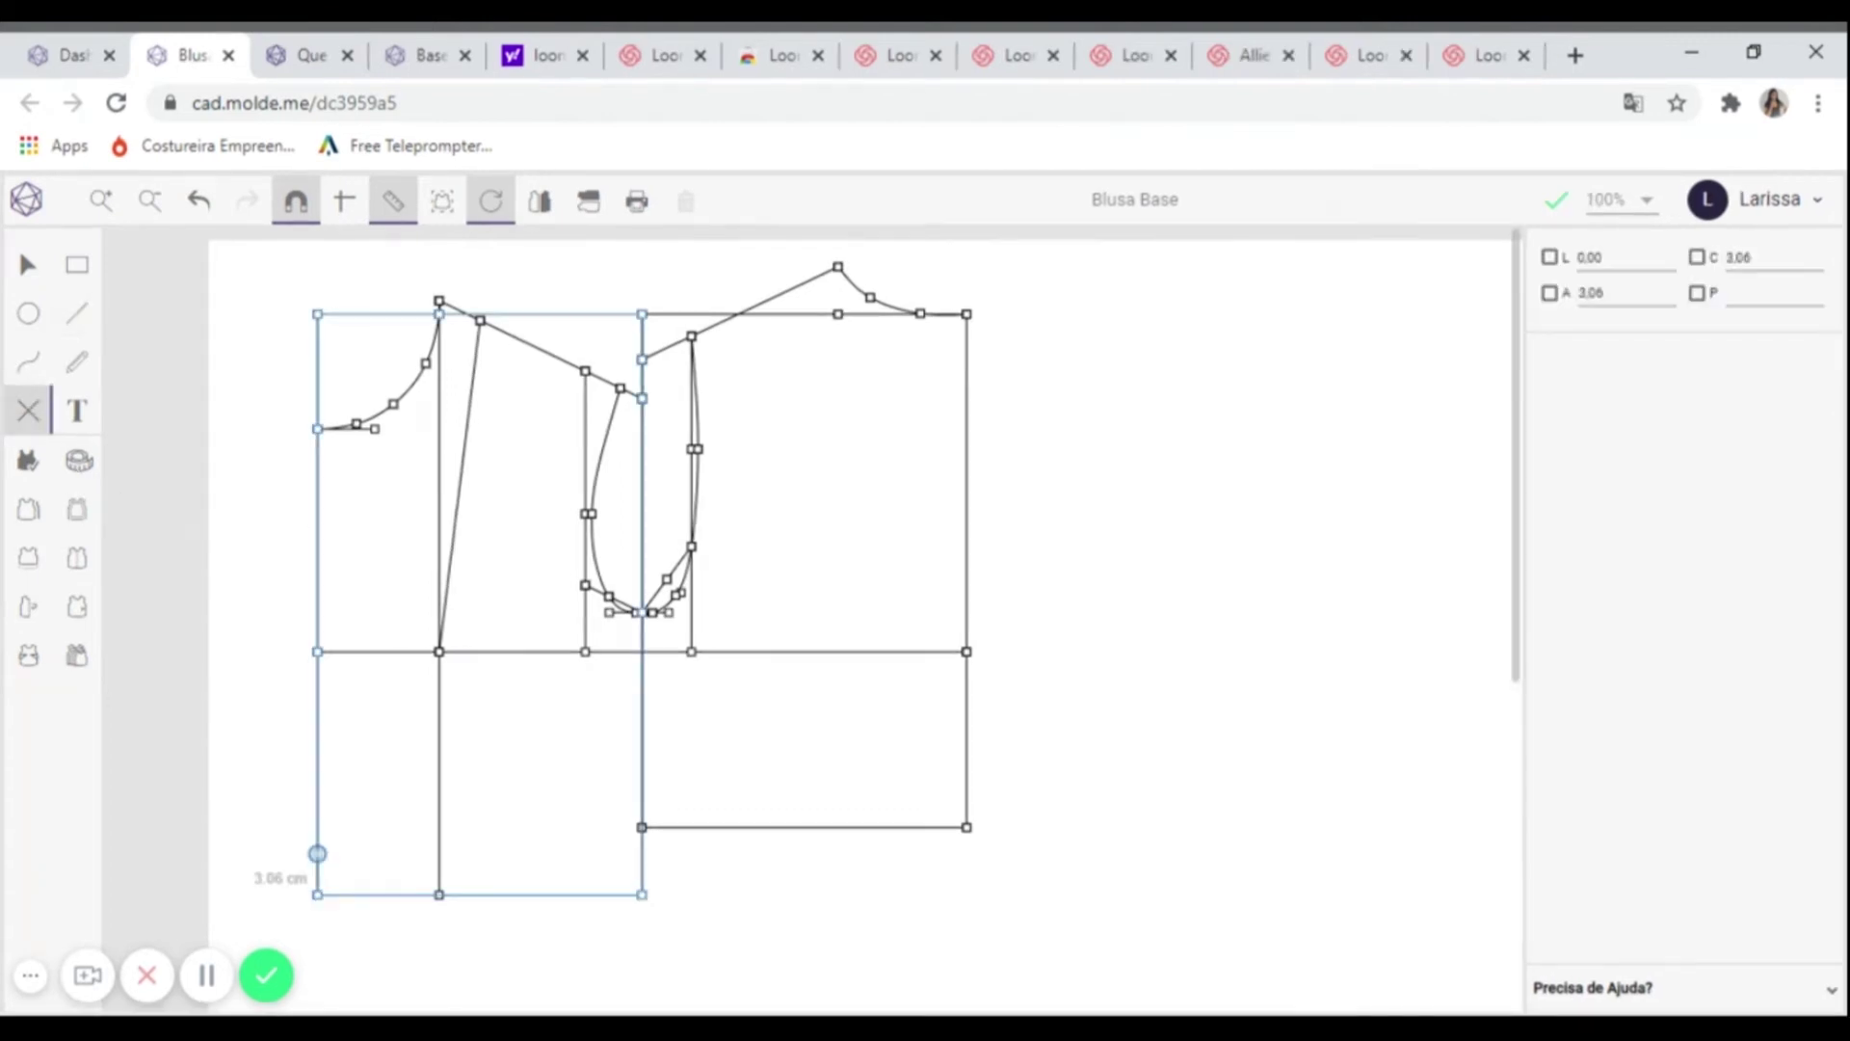
click(1598, 294)
text(5)
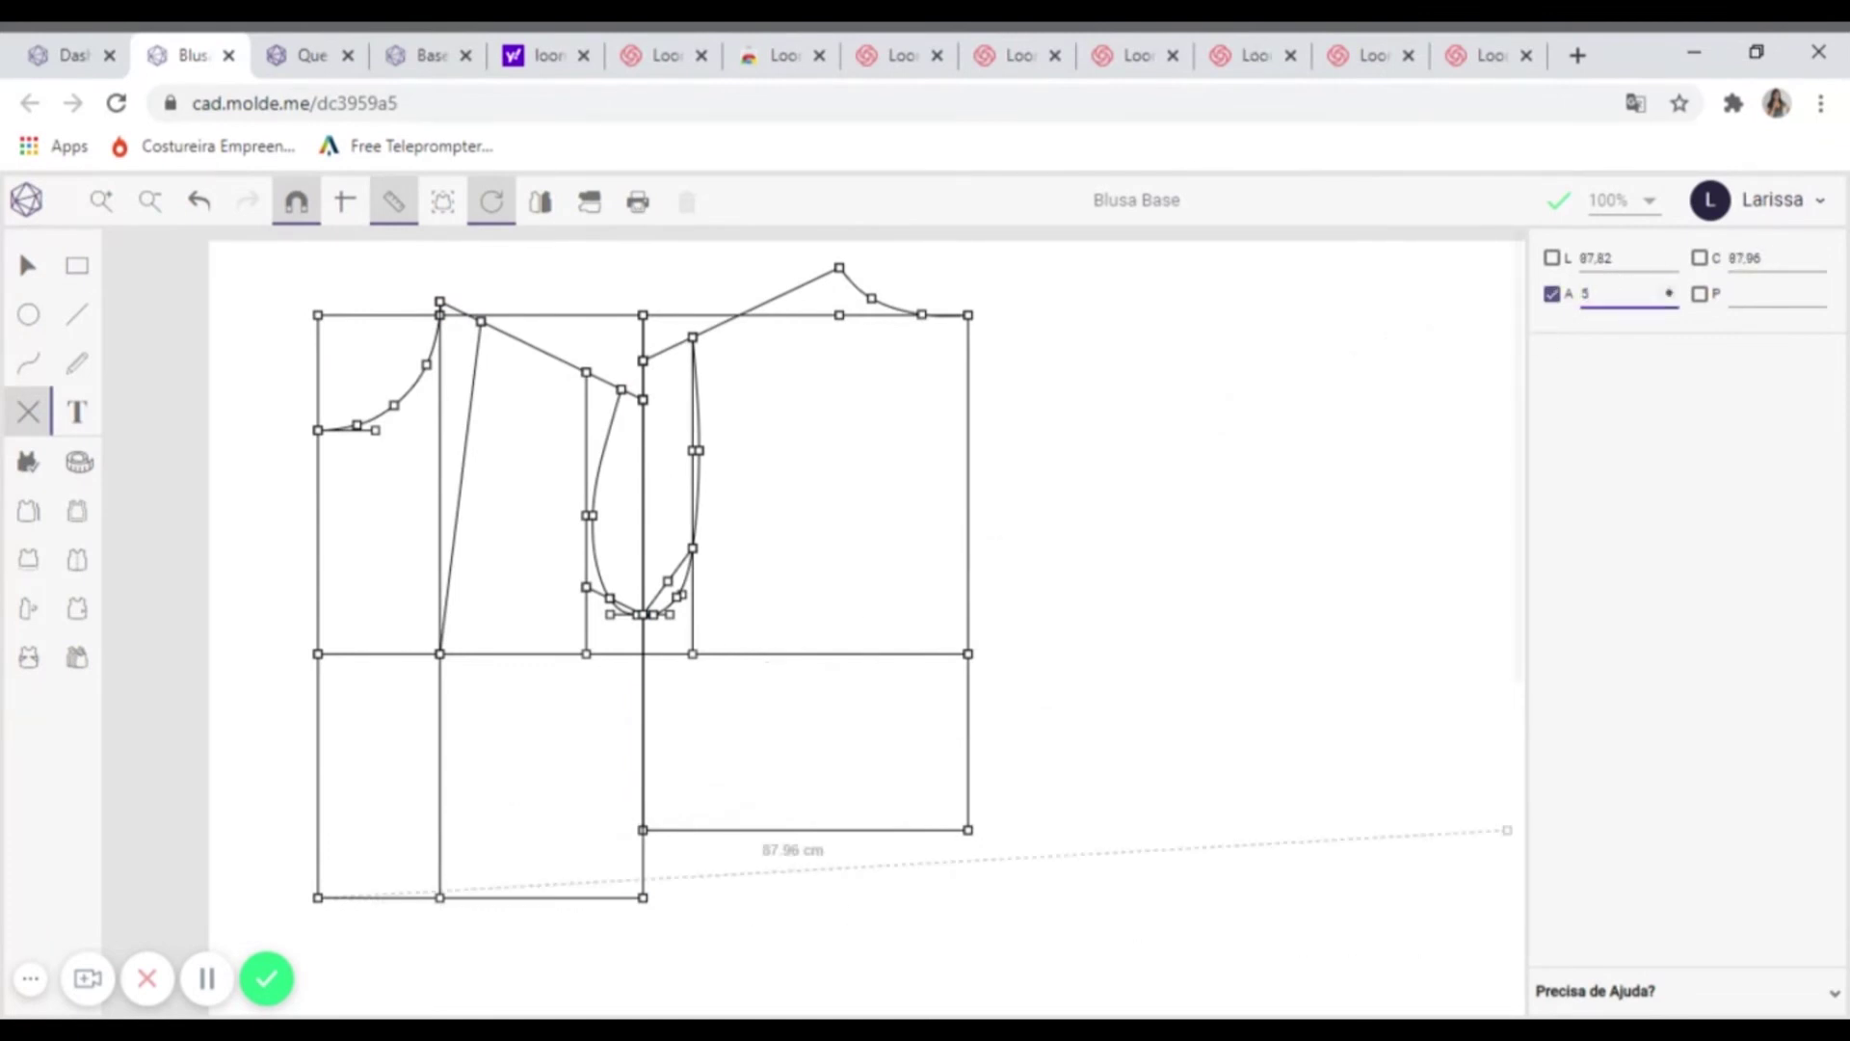
click(318, 855)
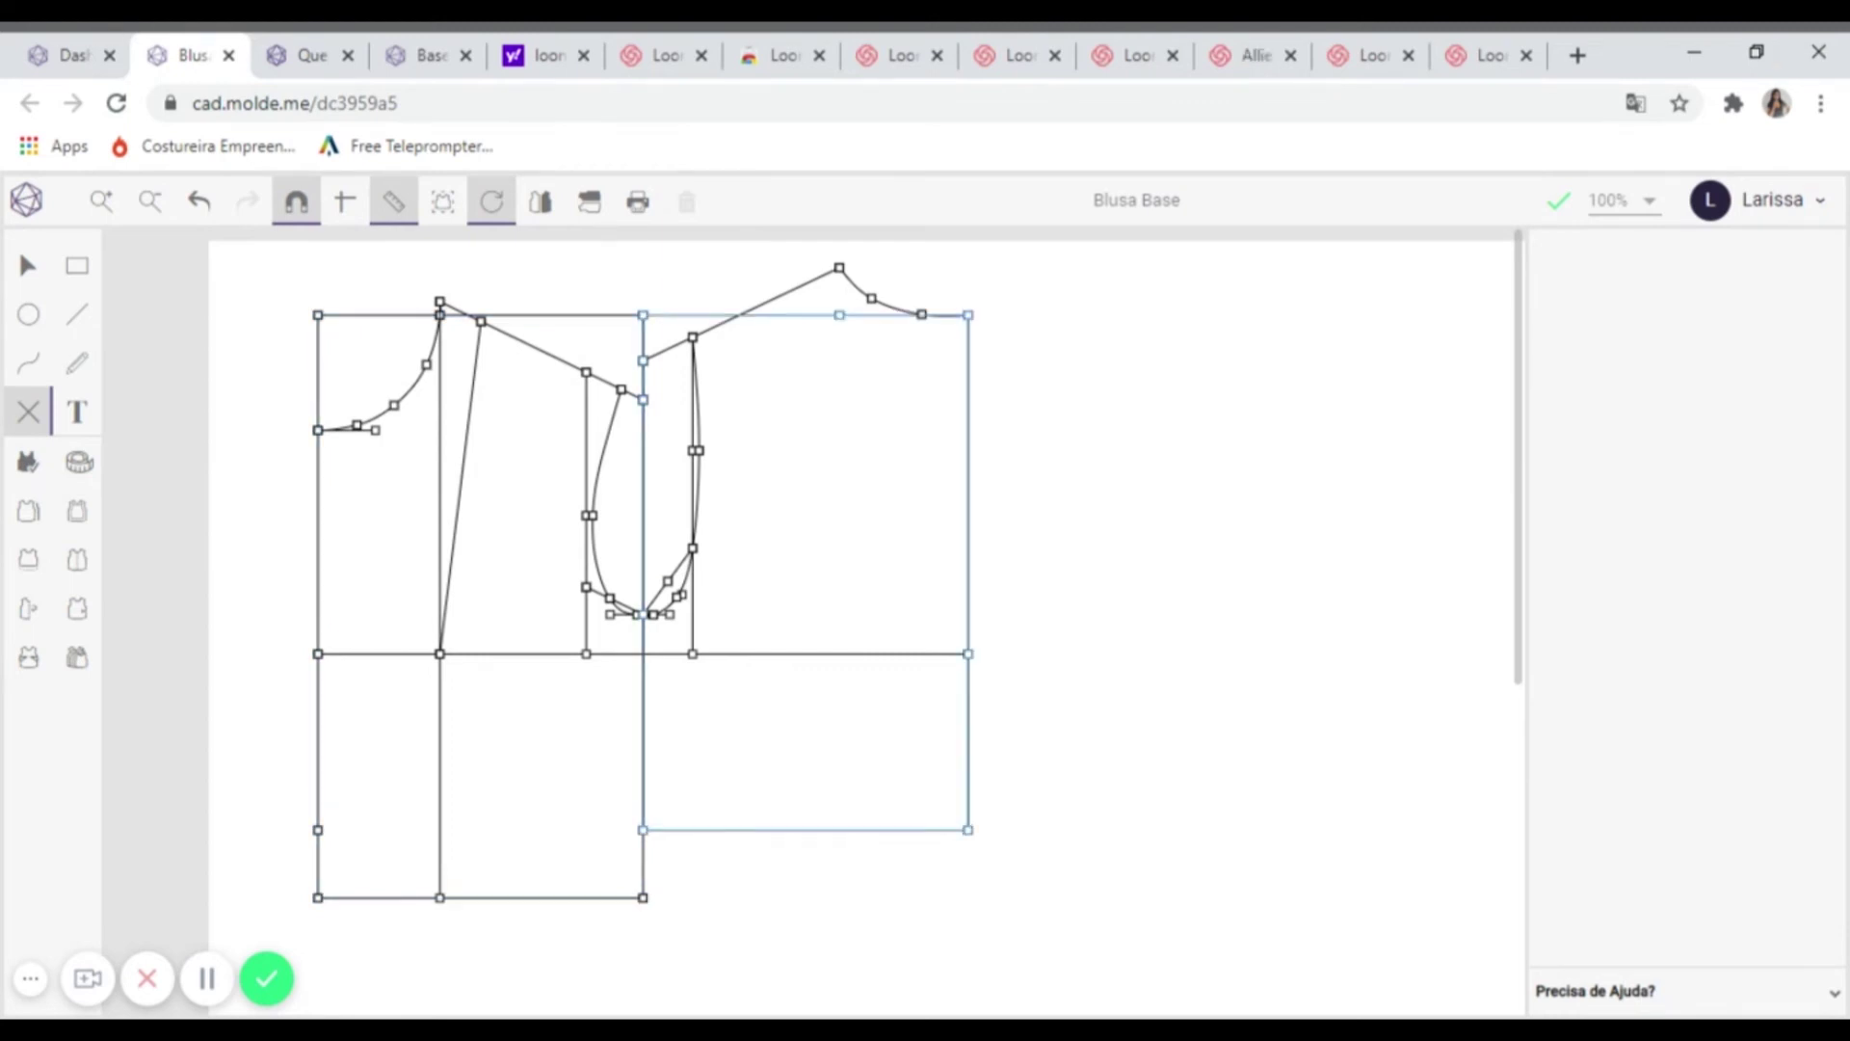
- Try marking a point on the shared edge 4 cm below the back rectangle's bottom corner, and undo it
click(642, 829)
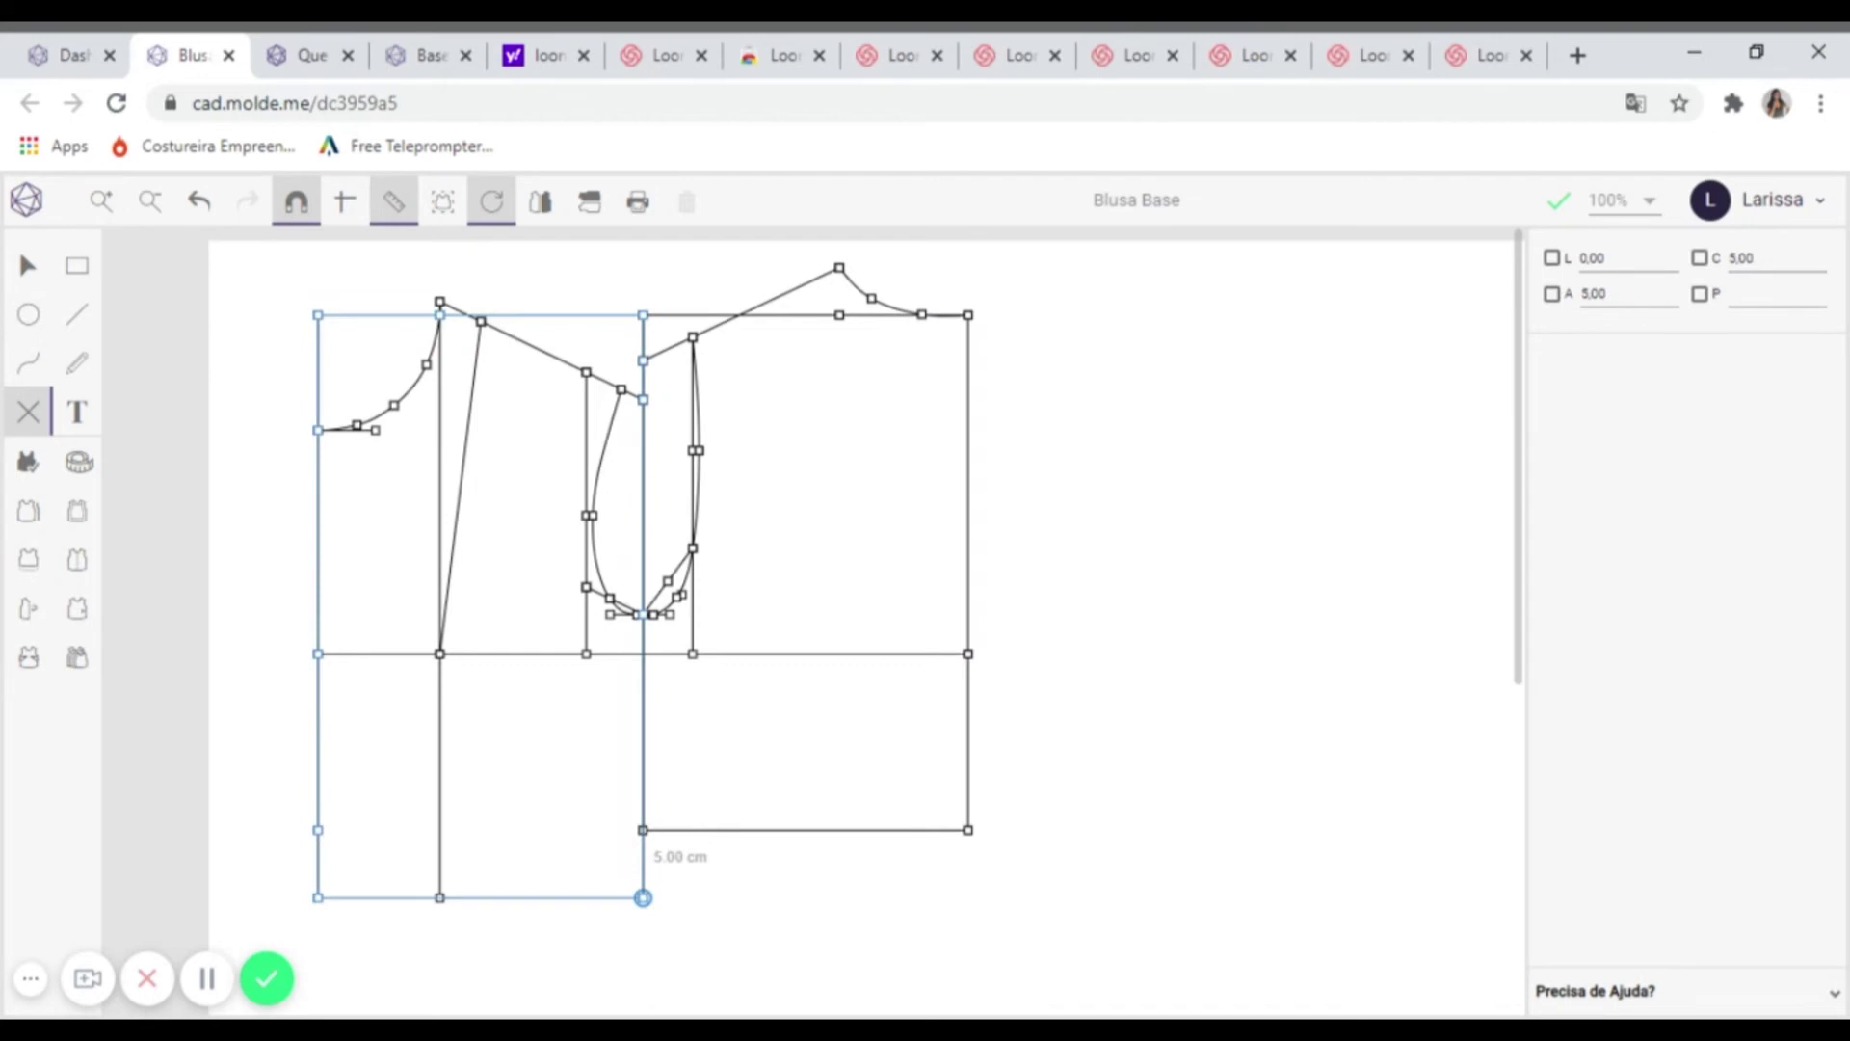
click(1652, 292)
text(4)
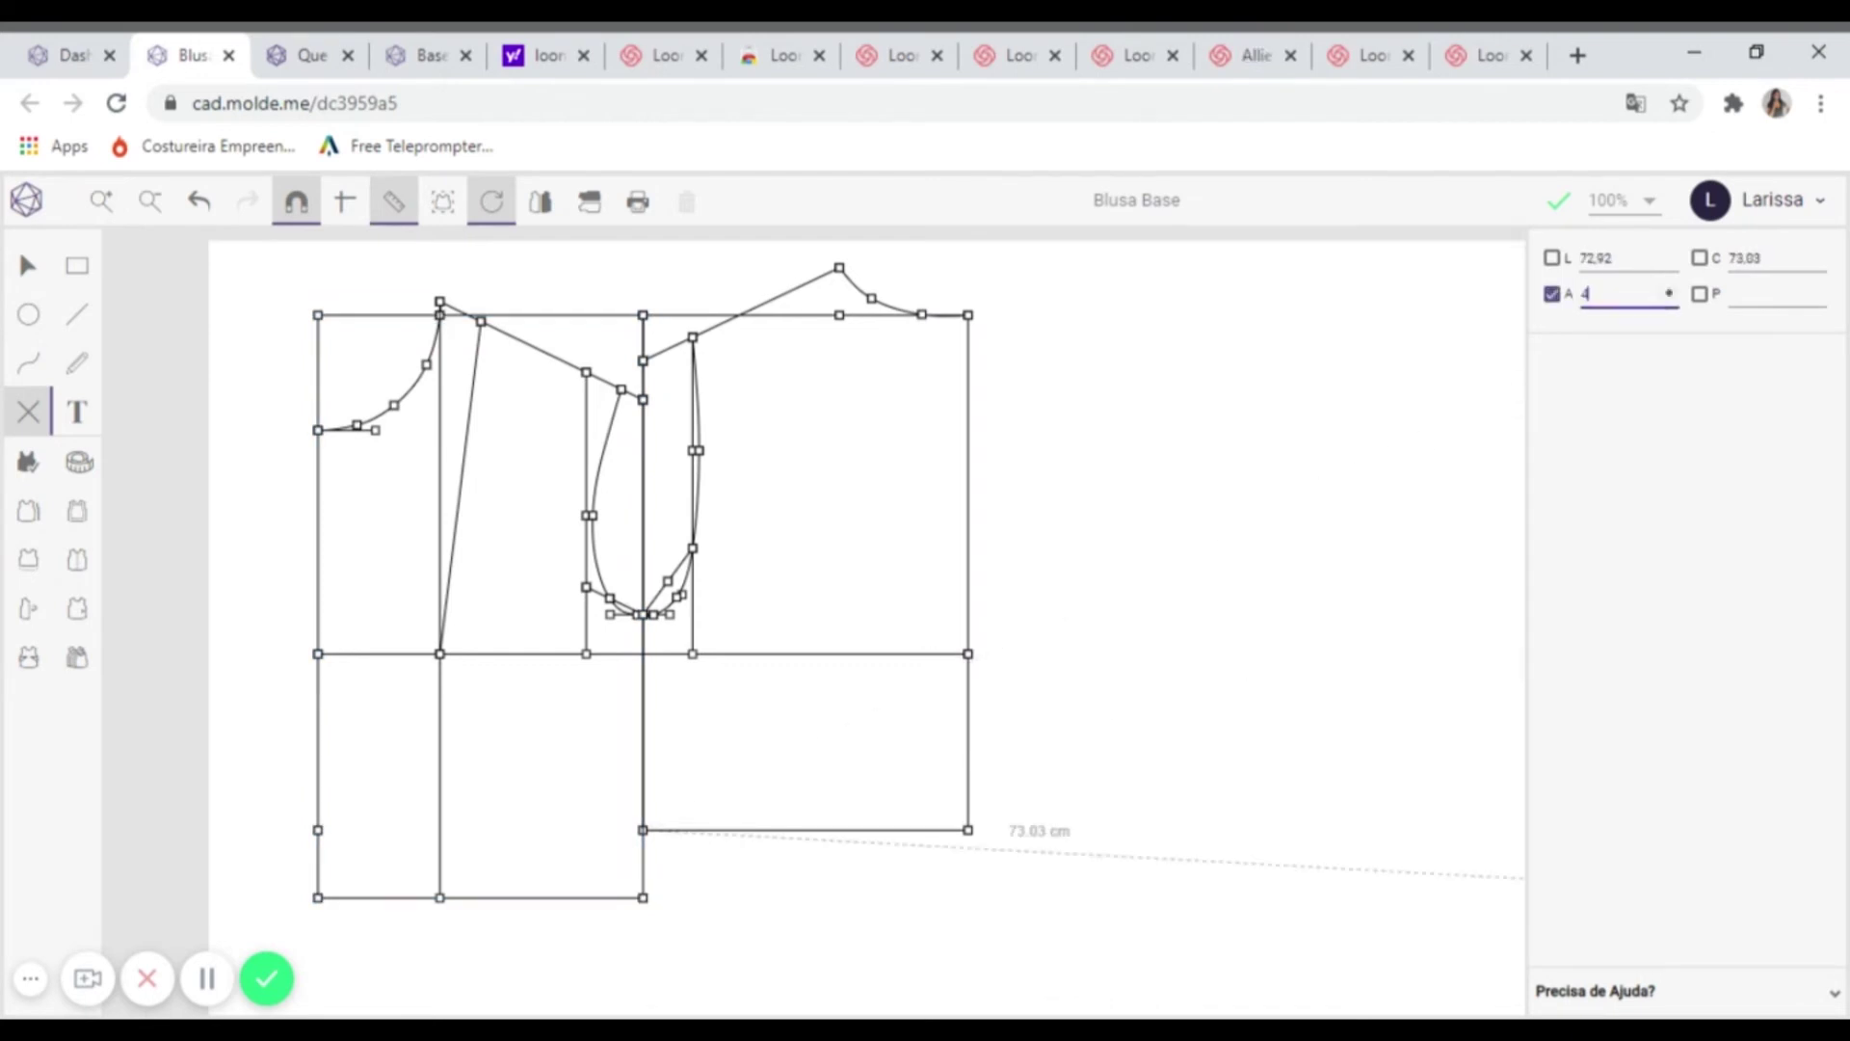
key(Return)
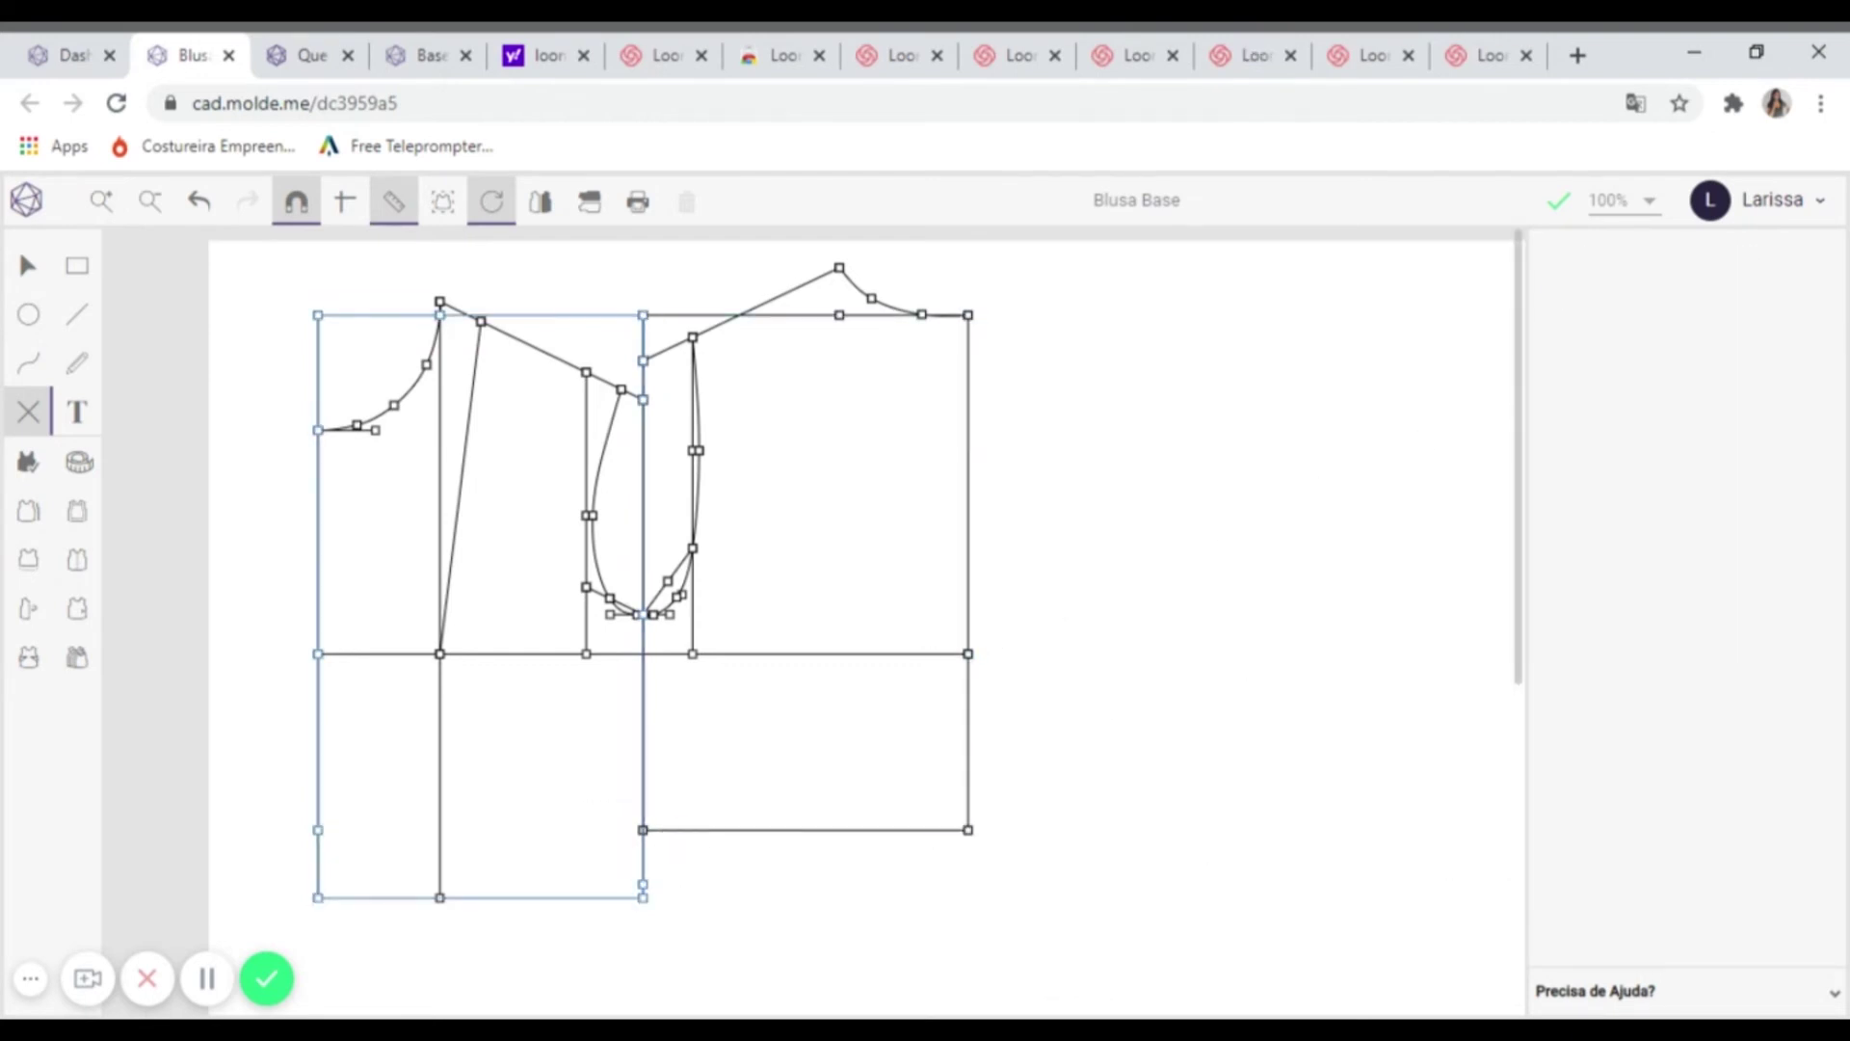
click(29, 364)
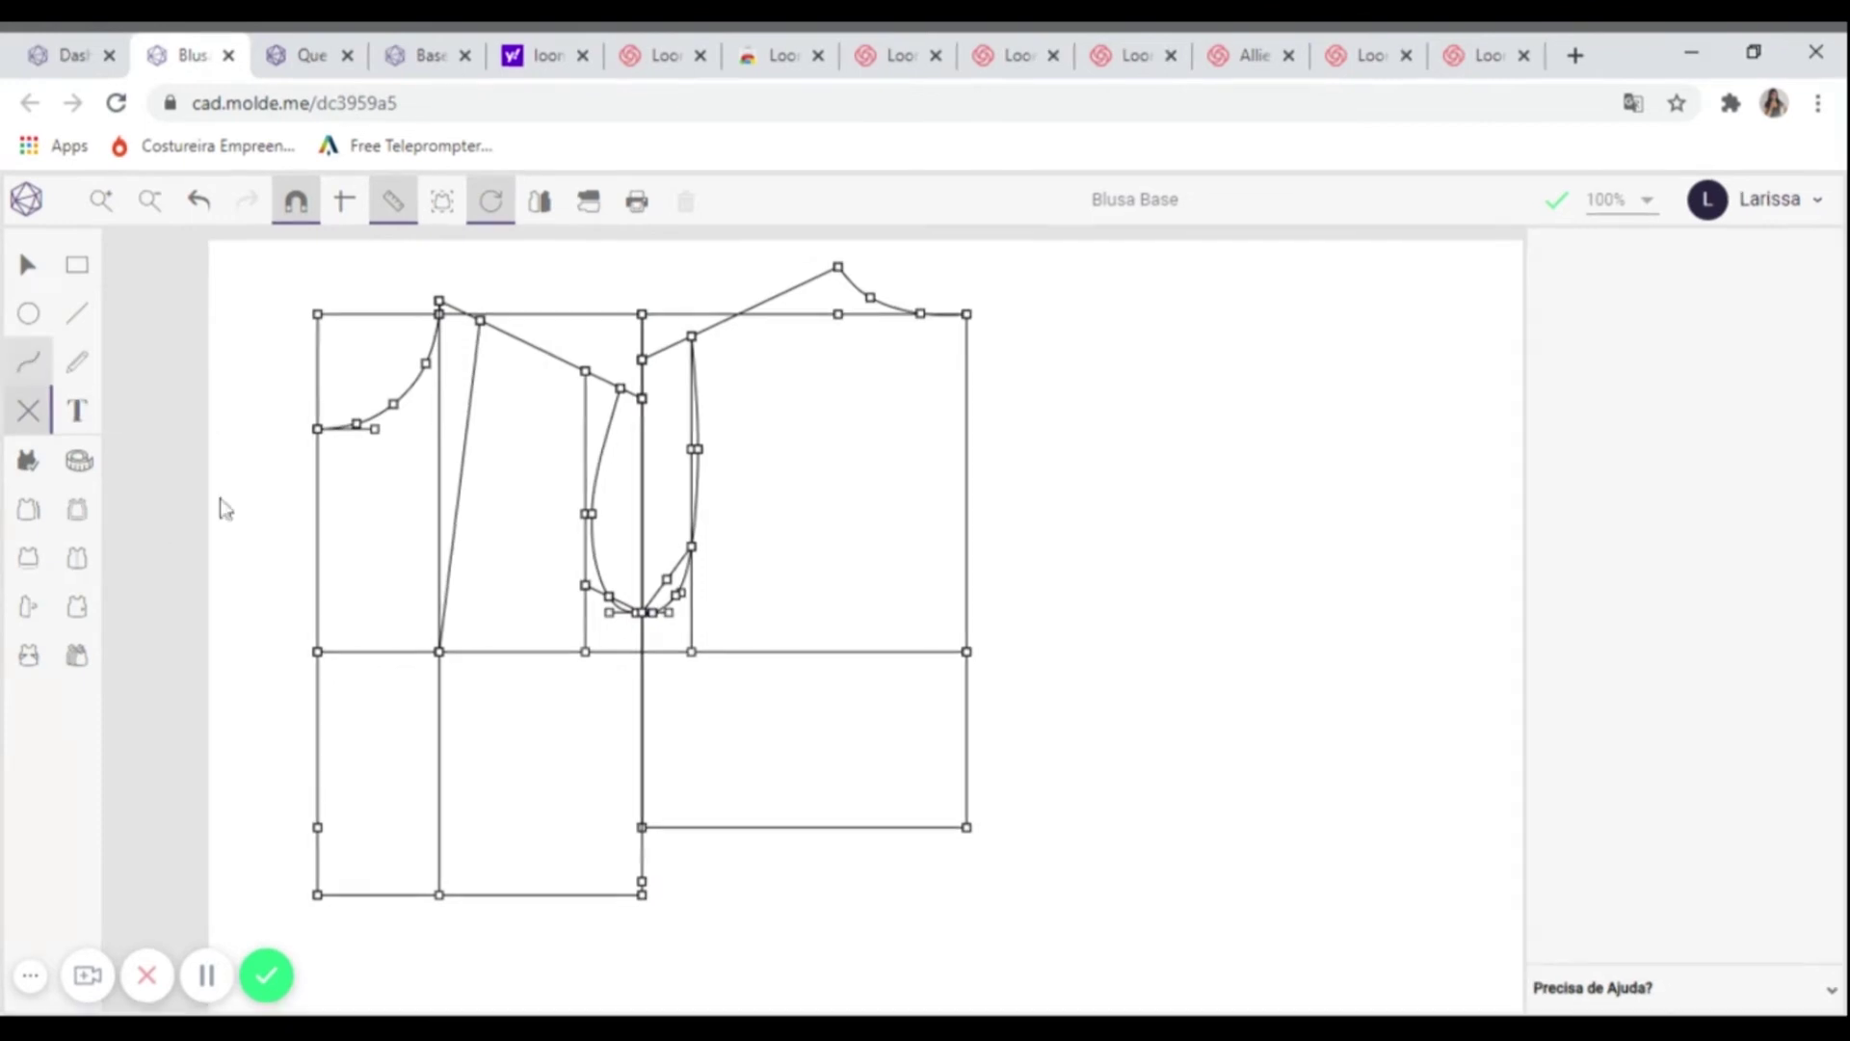
click(198, 200)
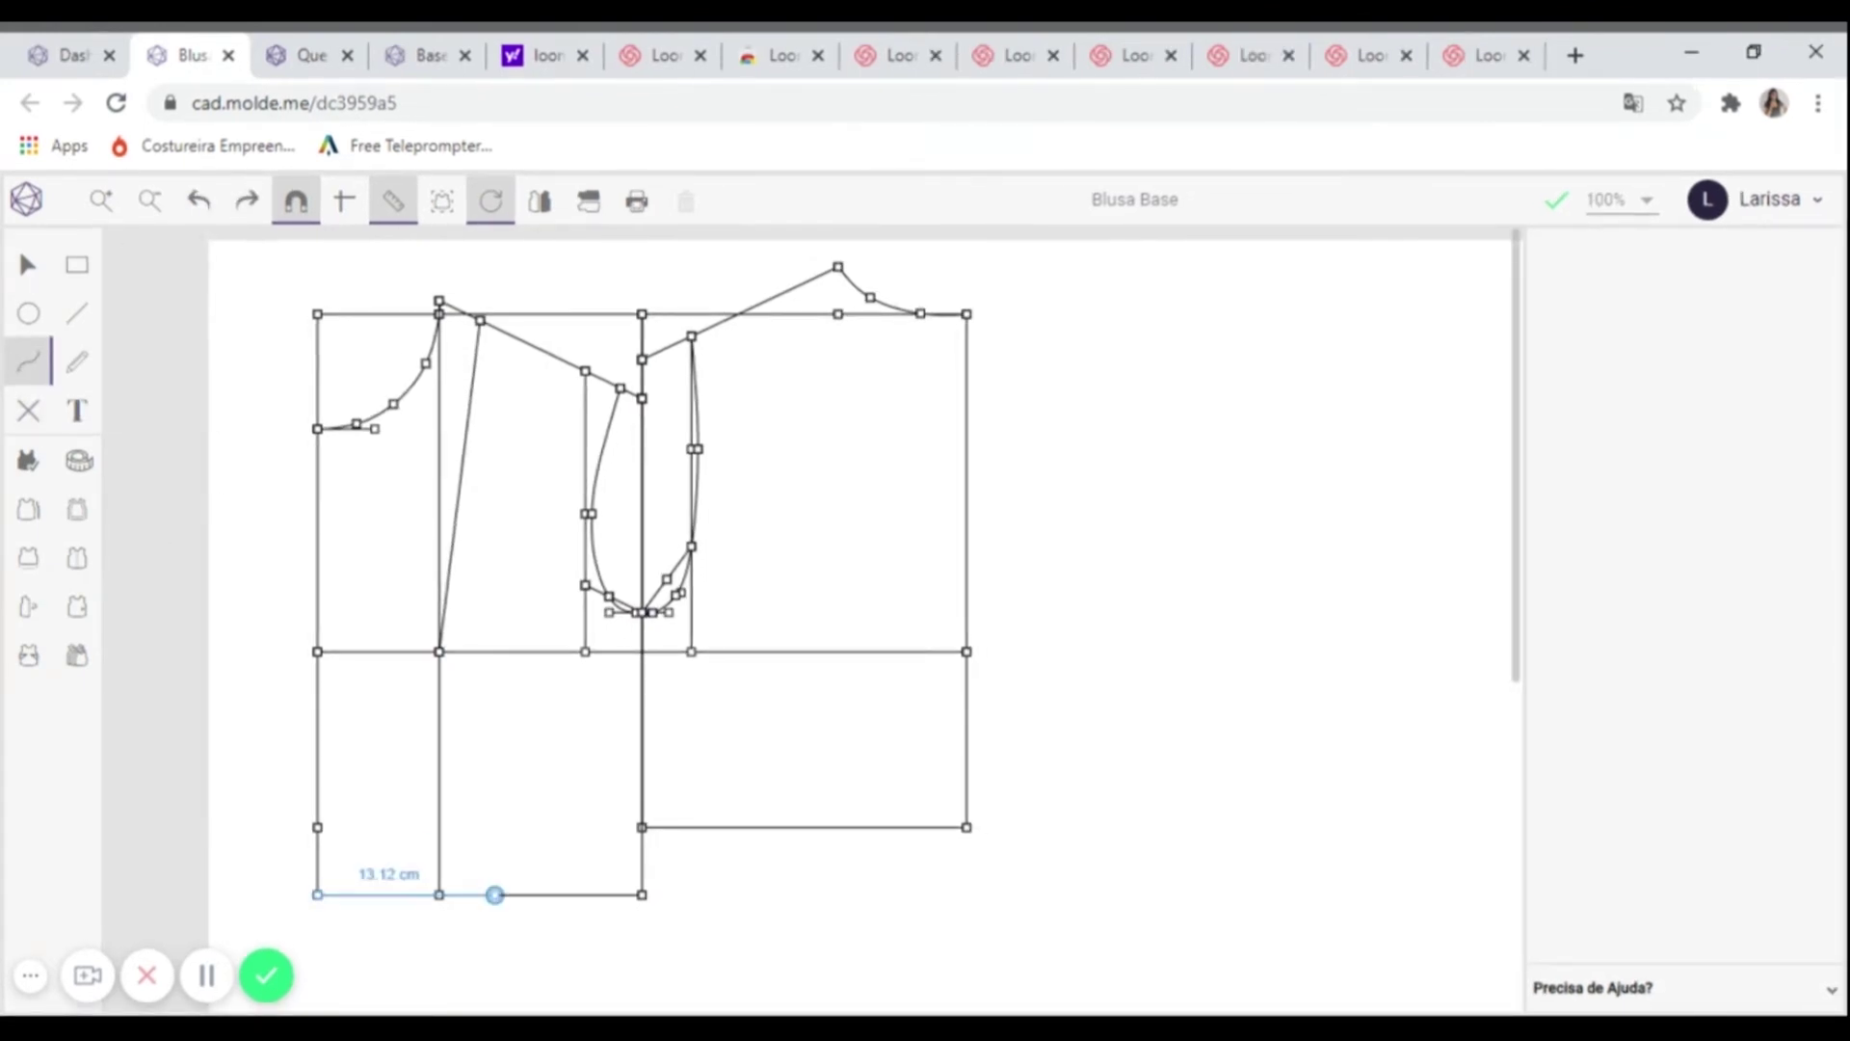
- Mark a point on the front rectangle's bottom edge, 20.38 cm across from its outer bottom corner
key(p)
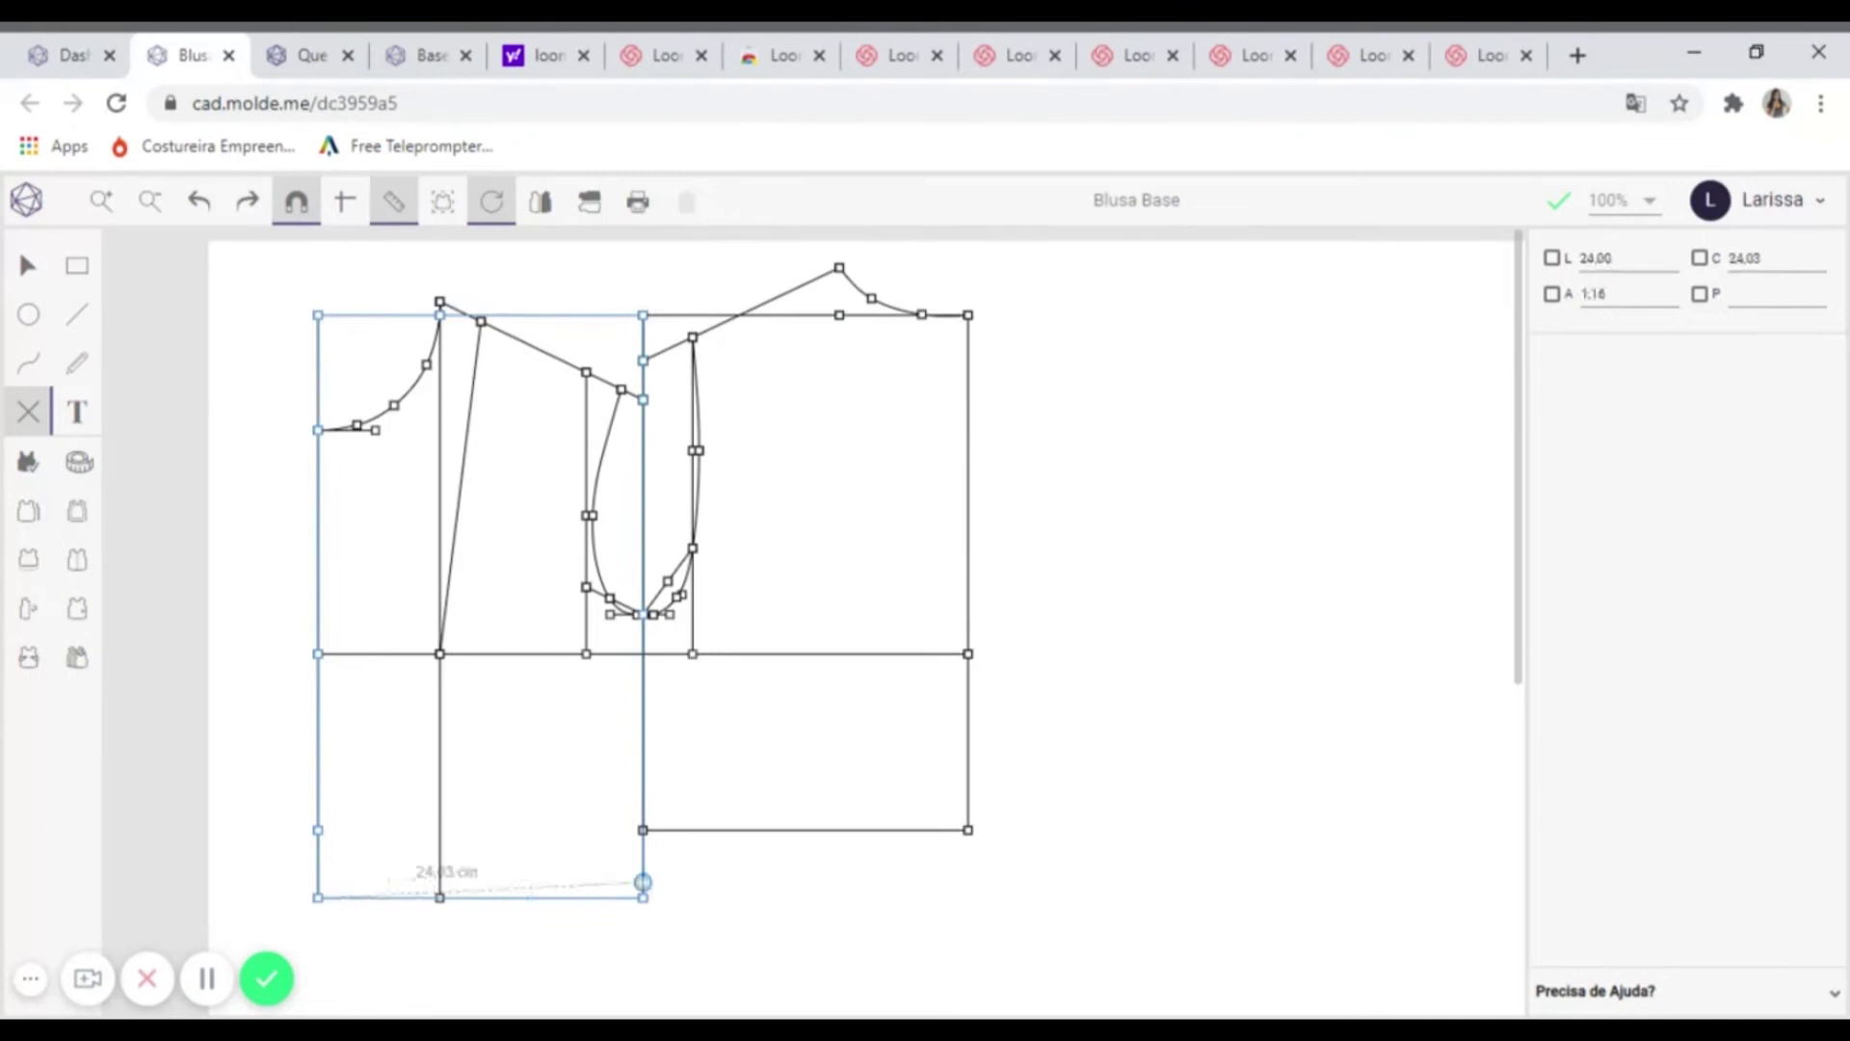
text(20,38)
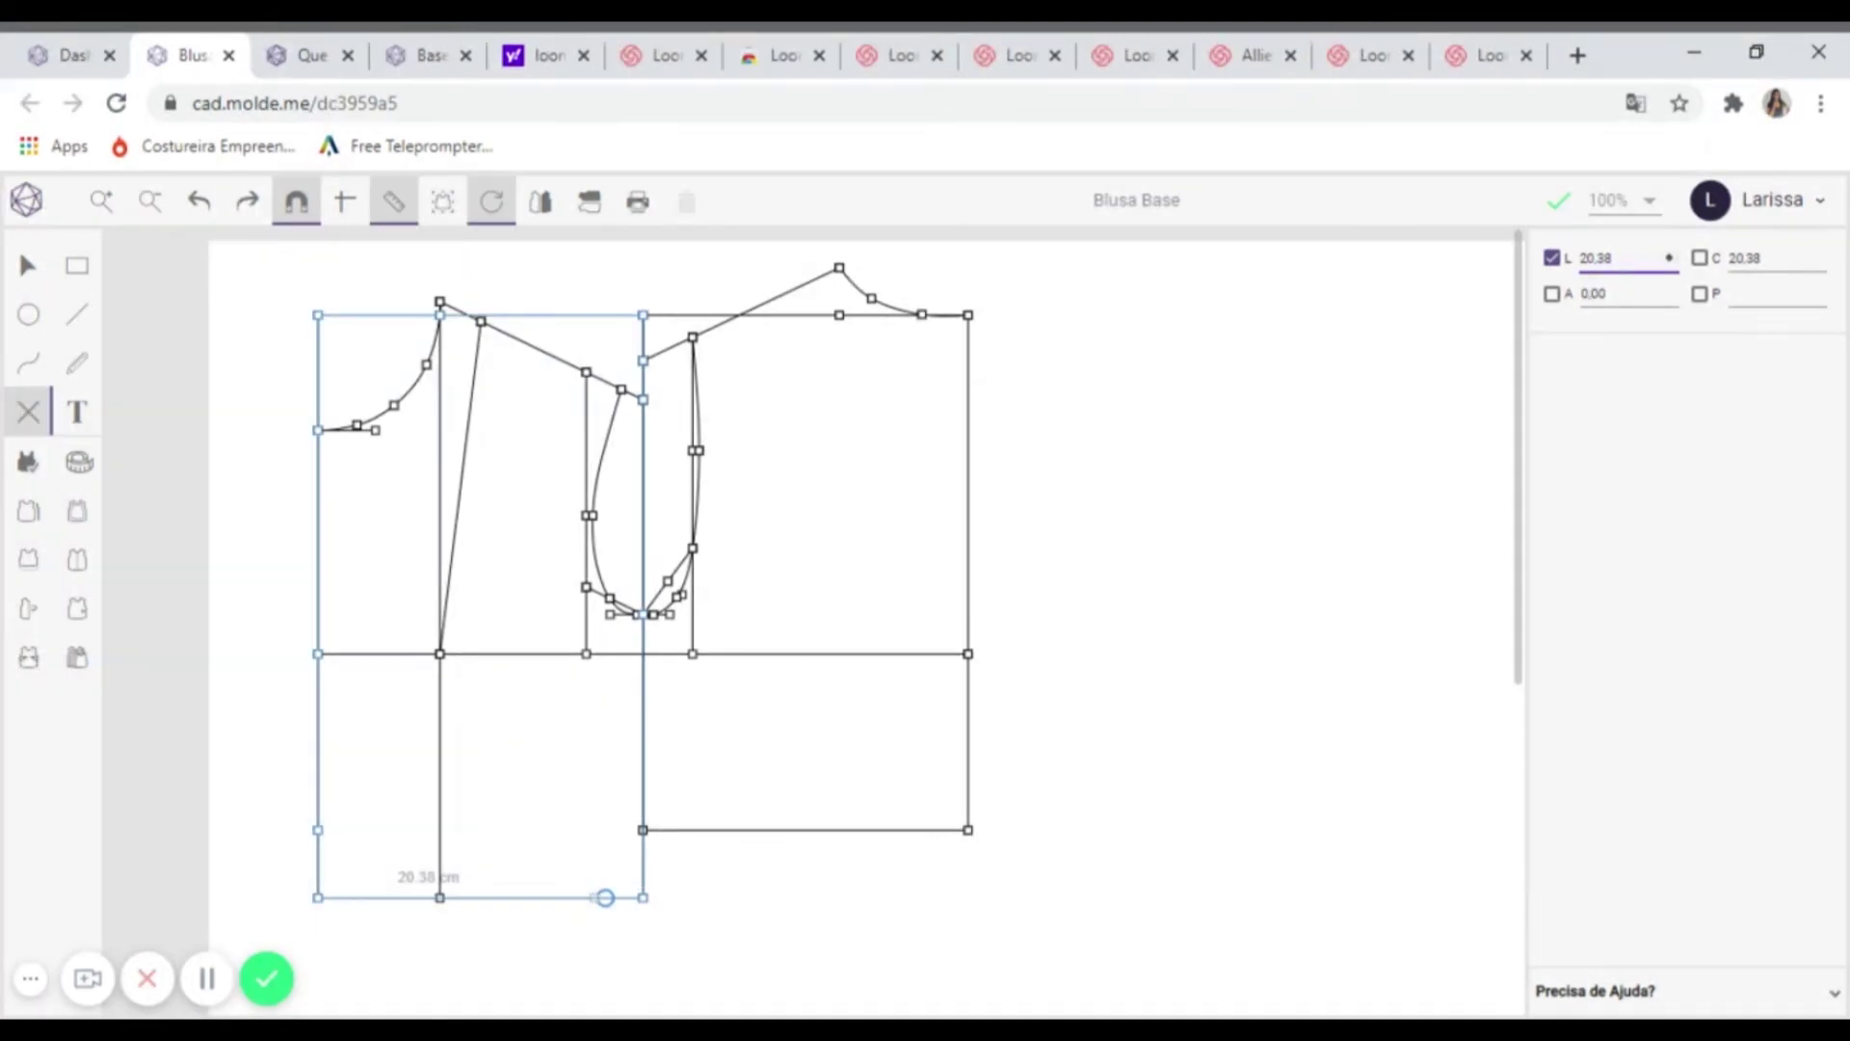
key(Return)
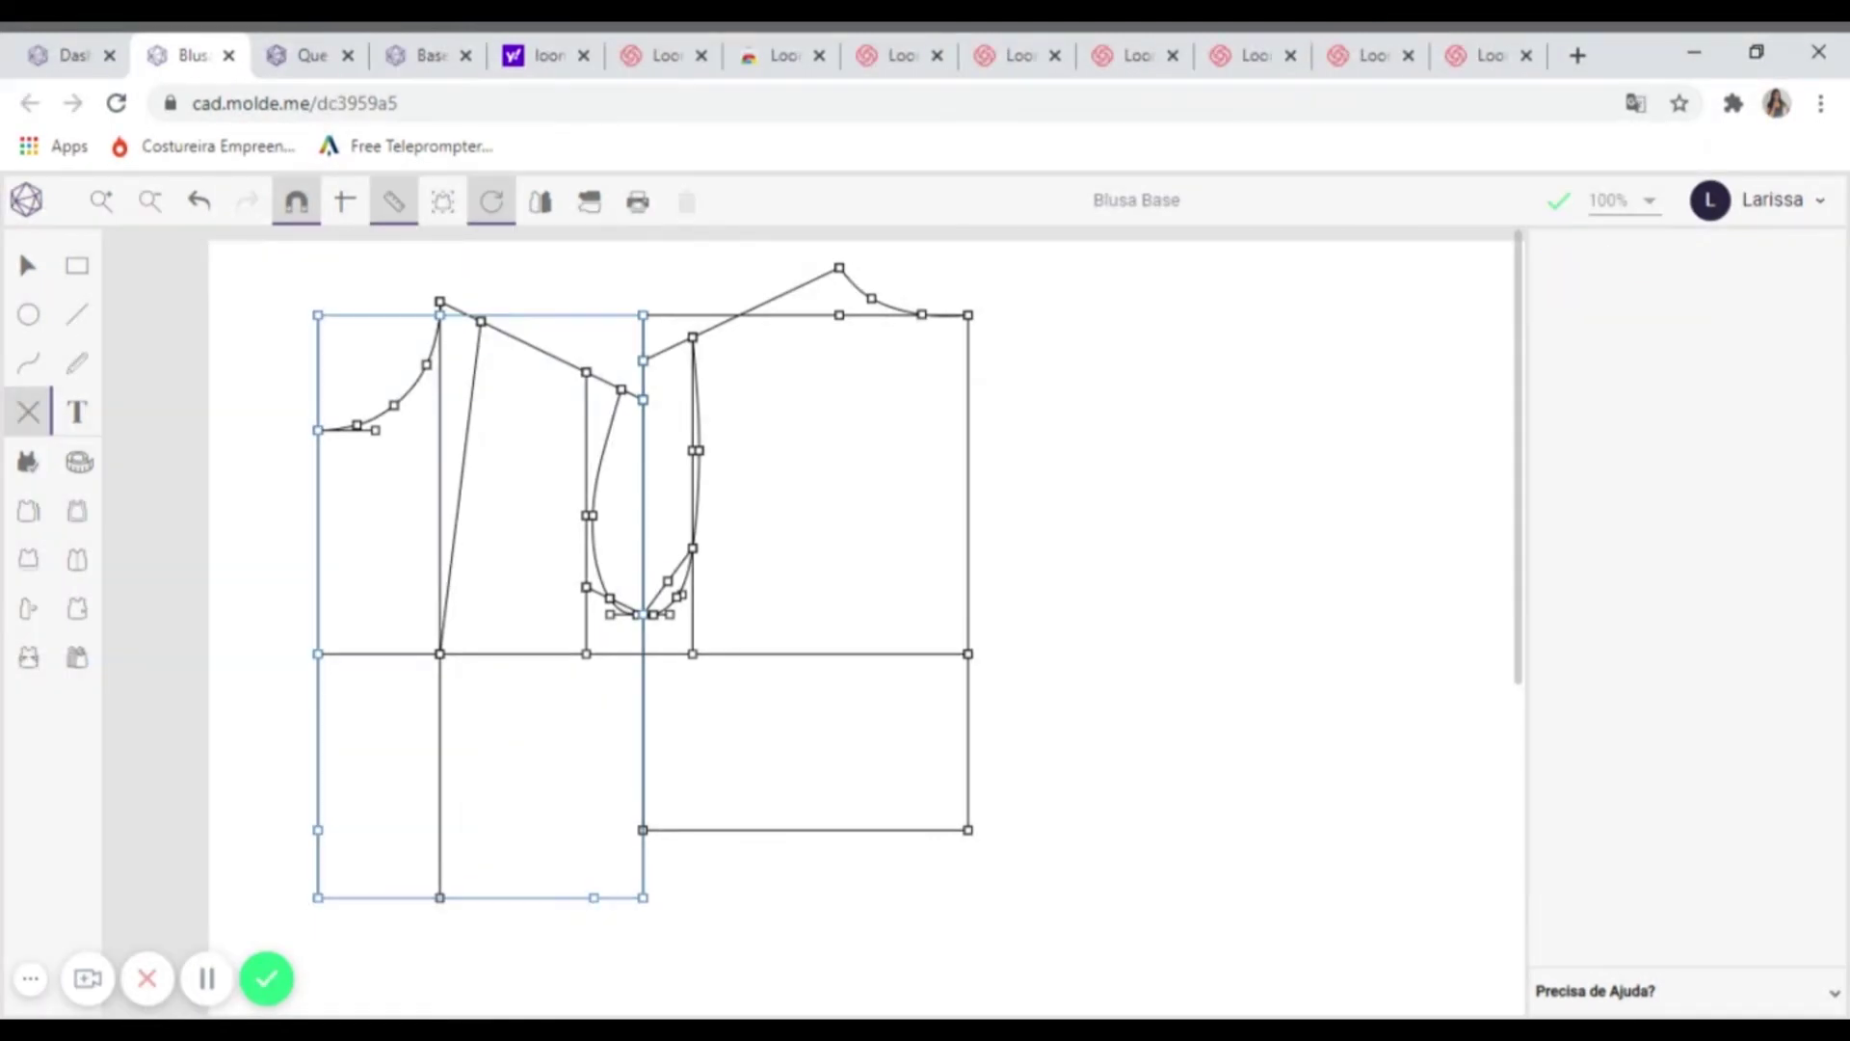
- Draw the slanted front side line from the armhole's base on the shared edge to the marked point on the bottom edge
scroll(718, 702, up, 1)
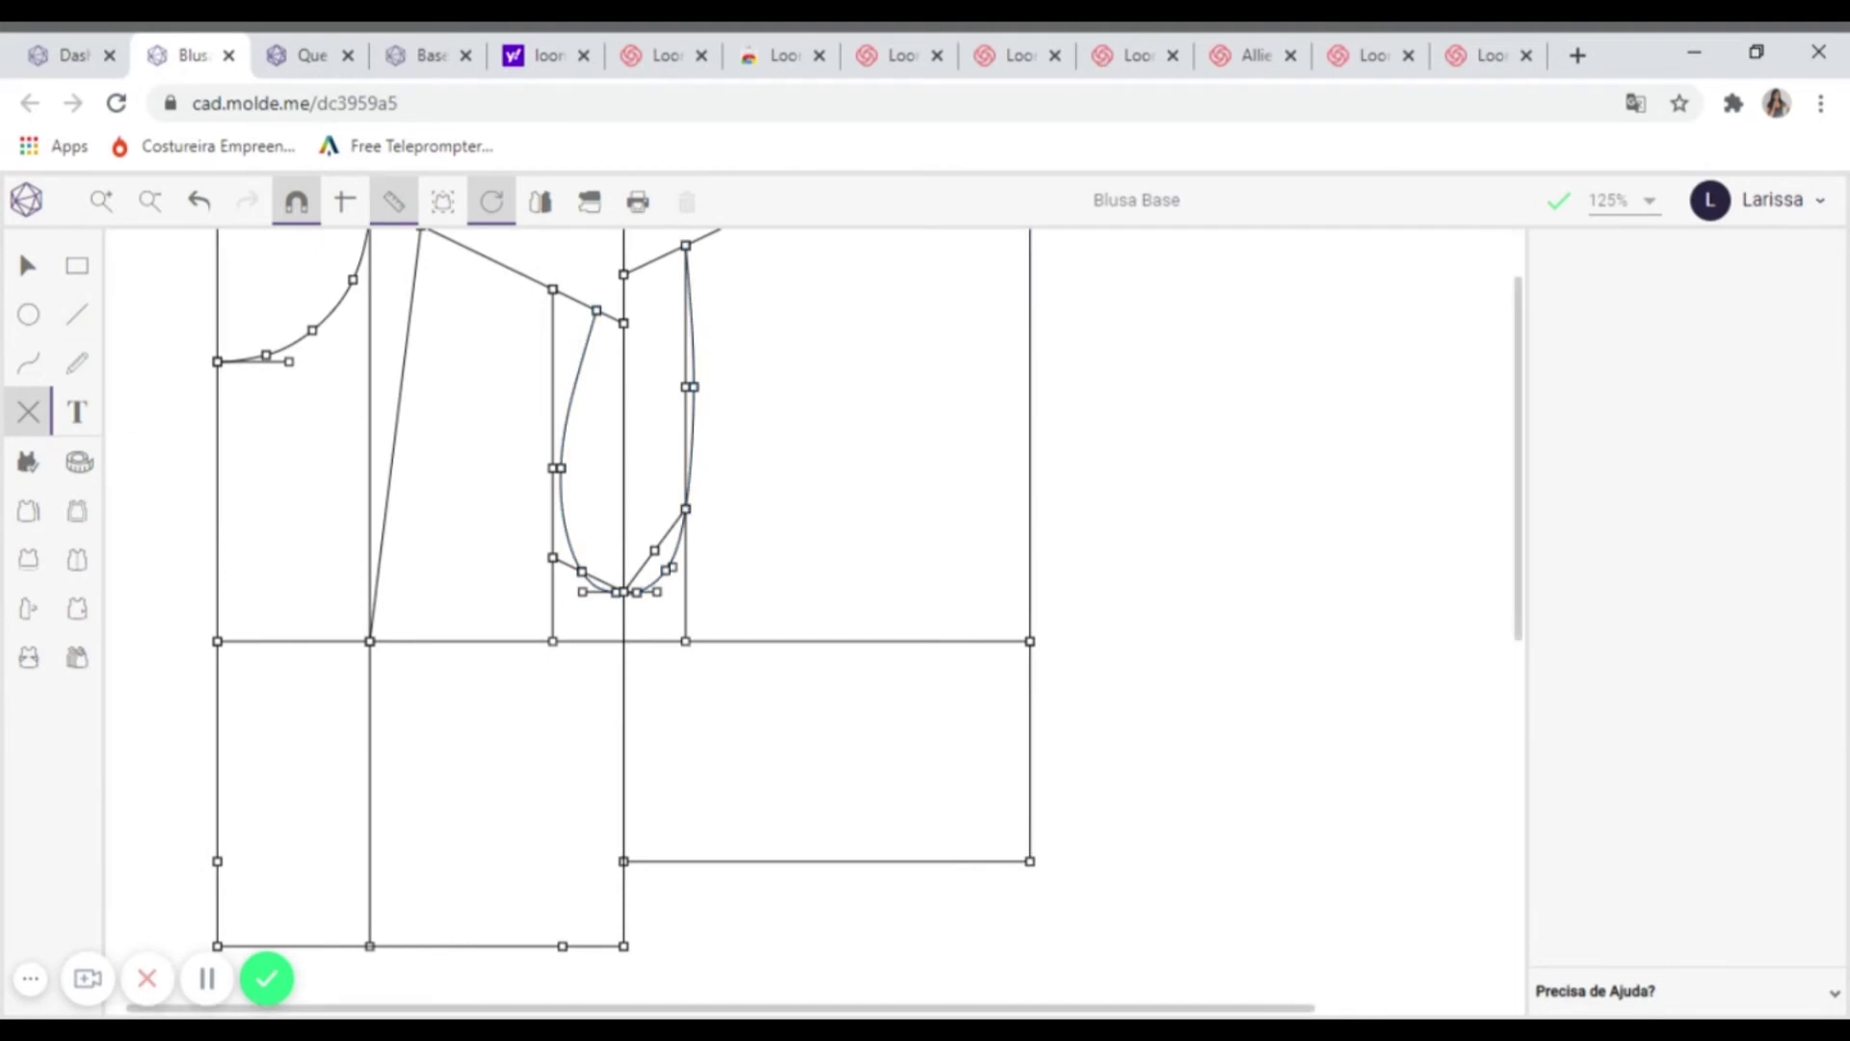
click(78, 313)
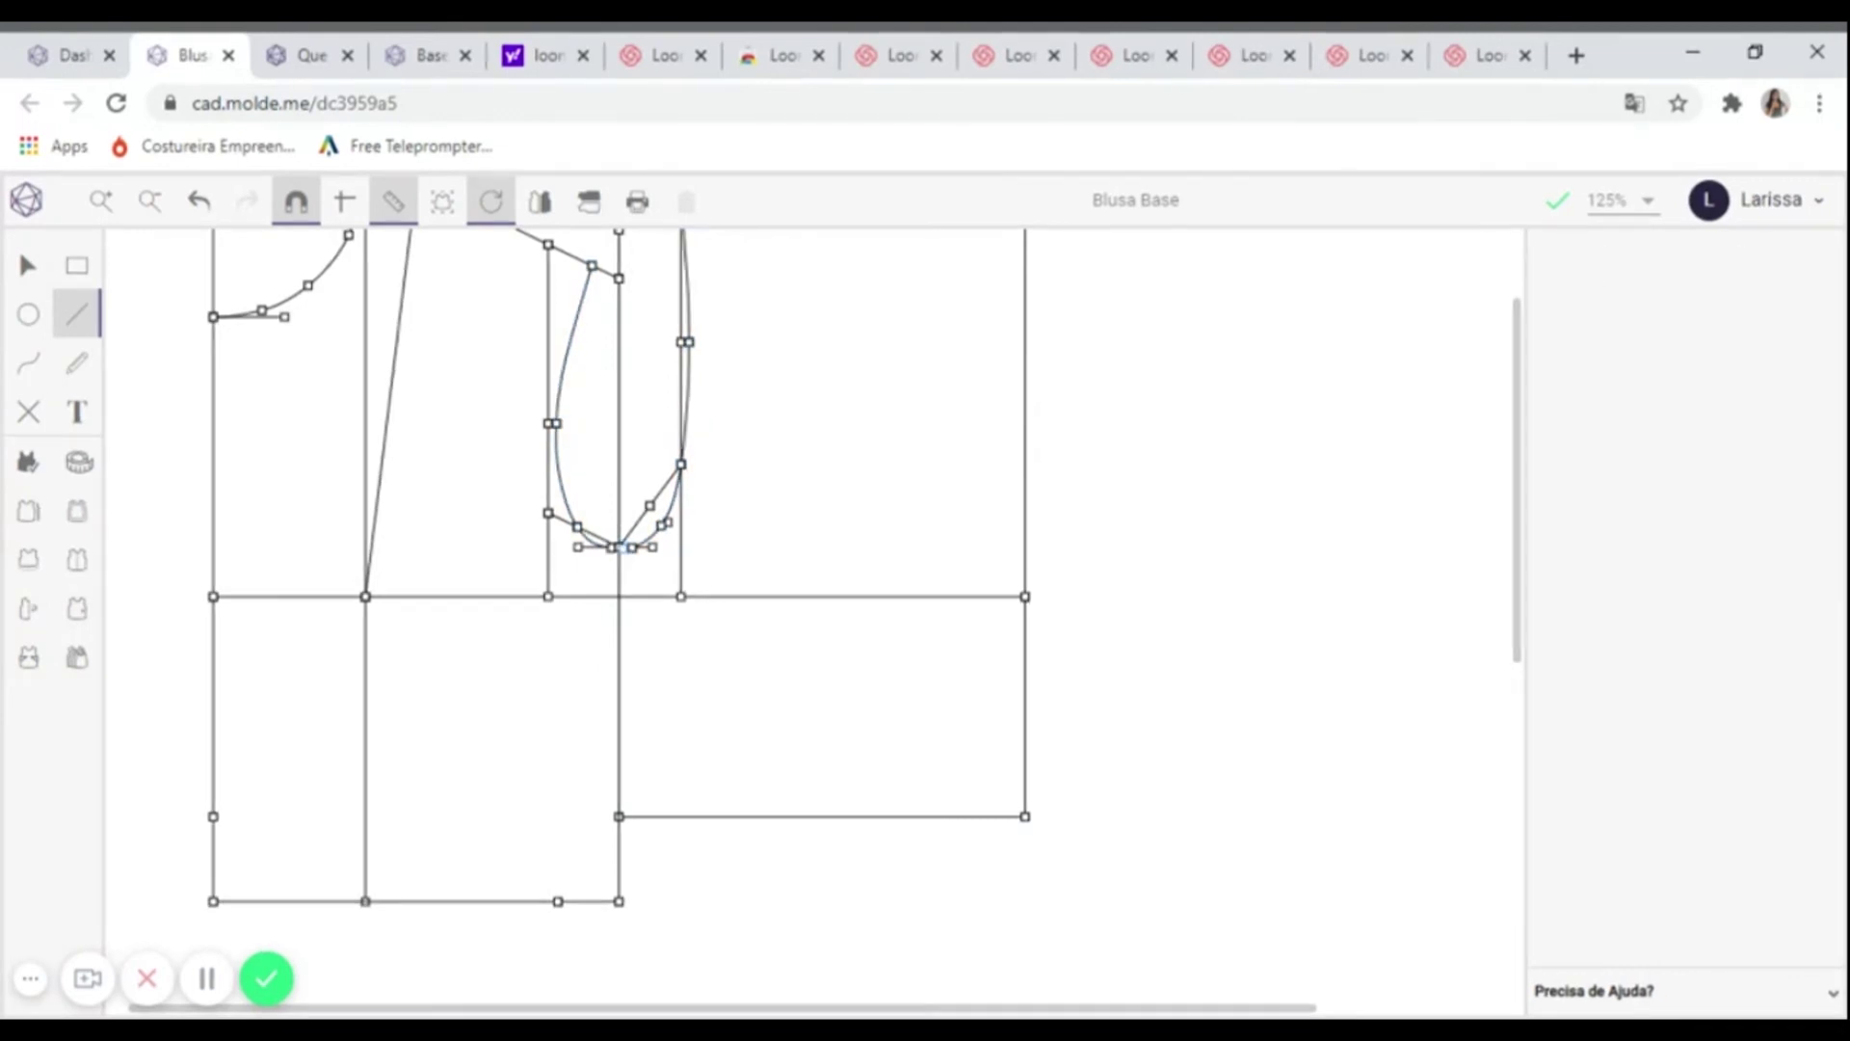
scroll(688, 713, up, 5)
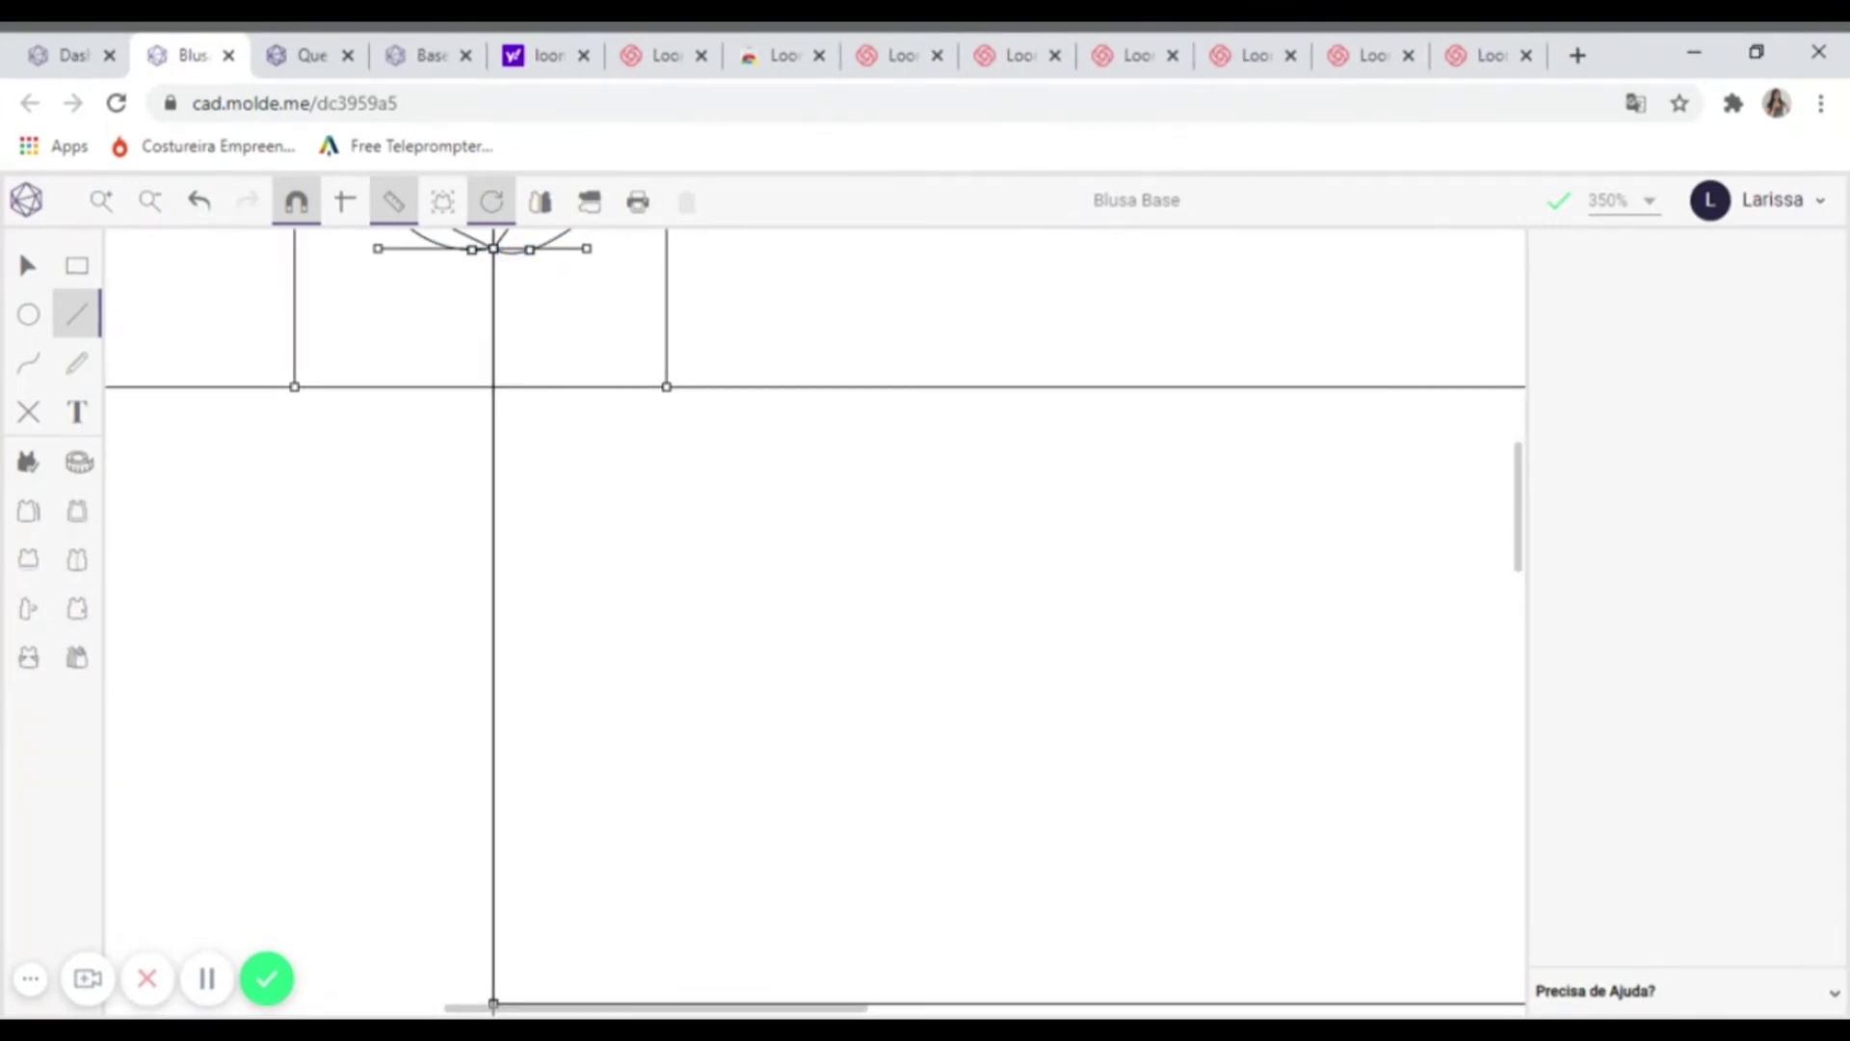
scroll(391, 428, down, 3)
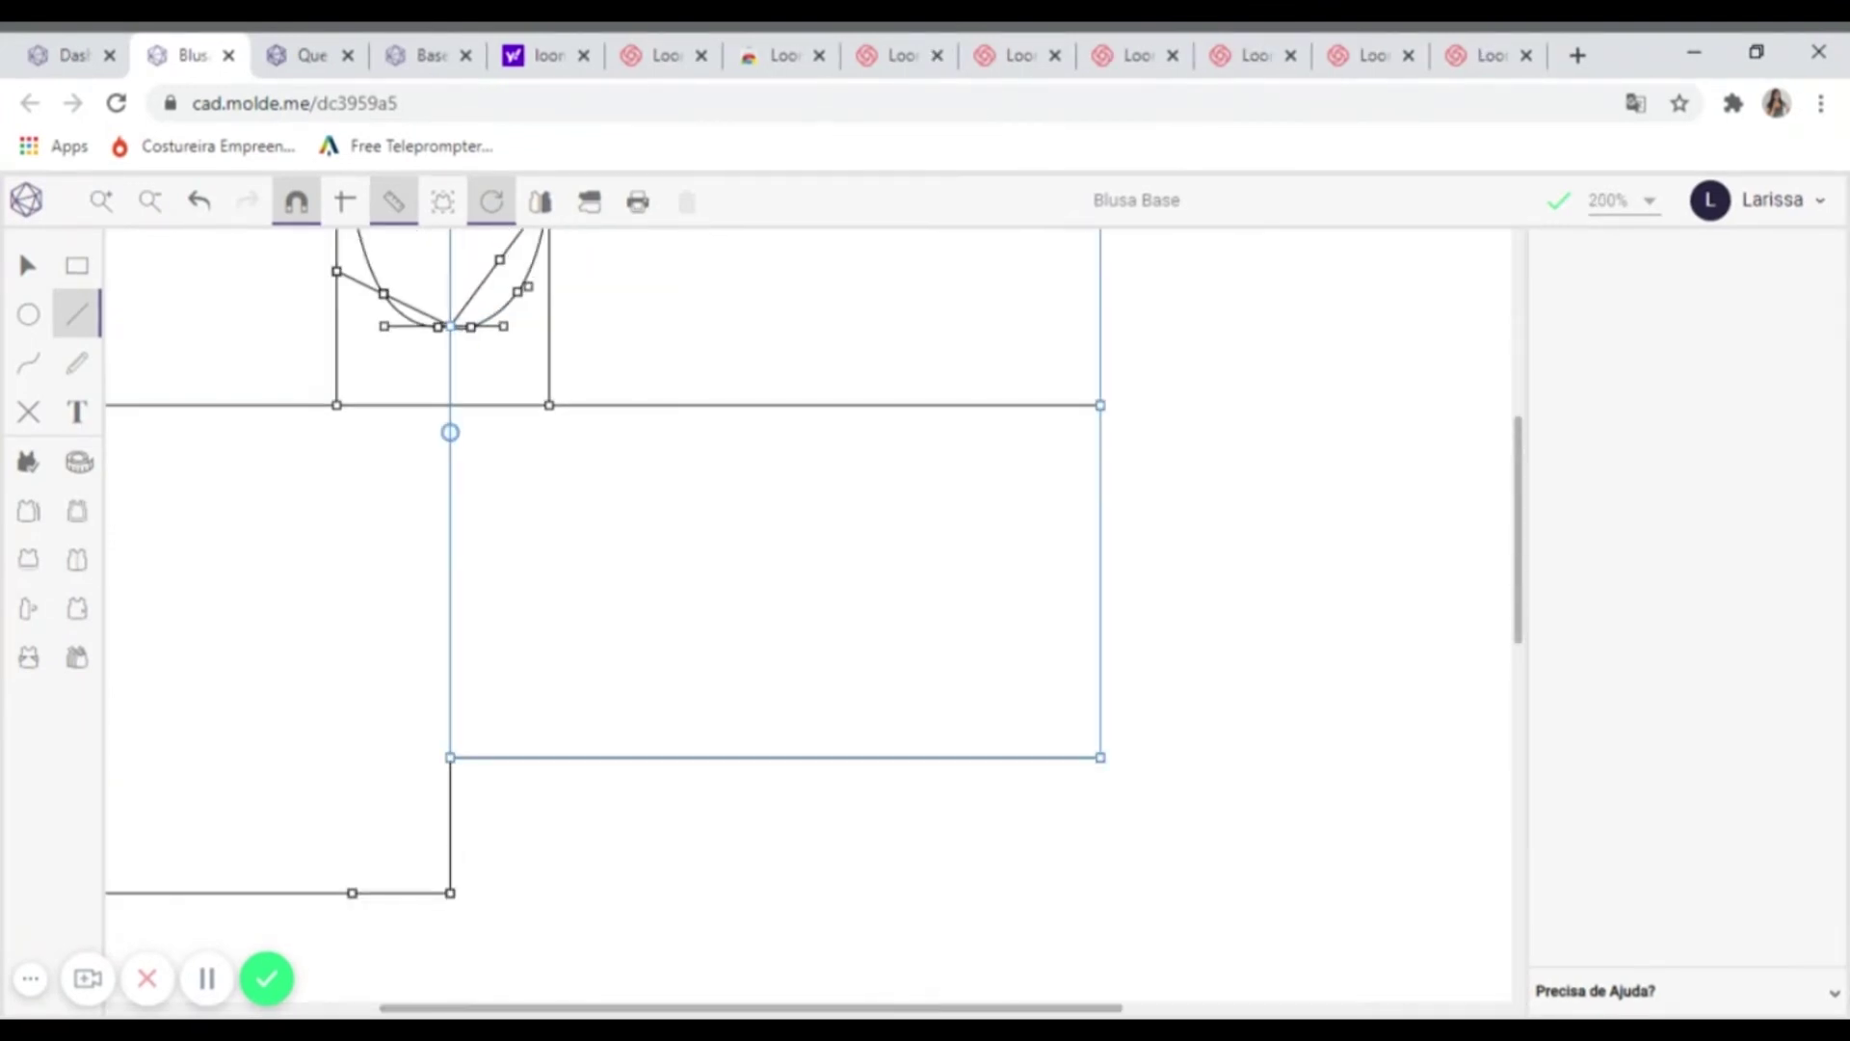
click(450, 326)
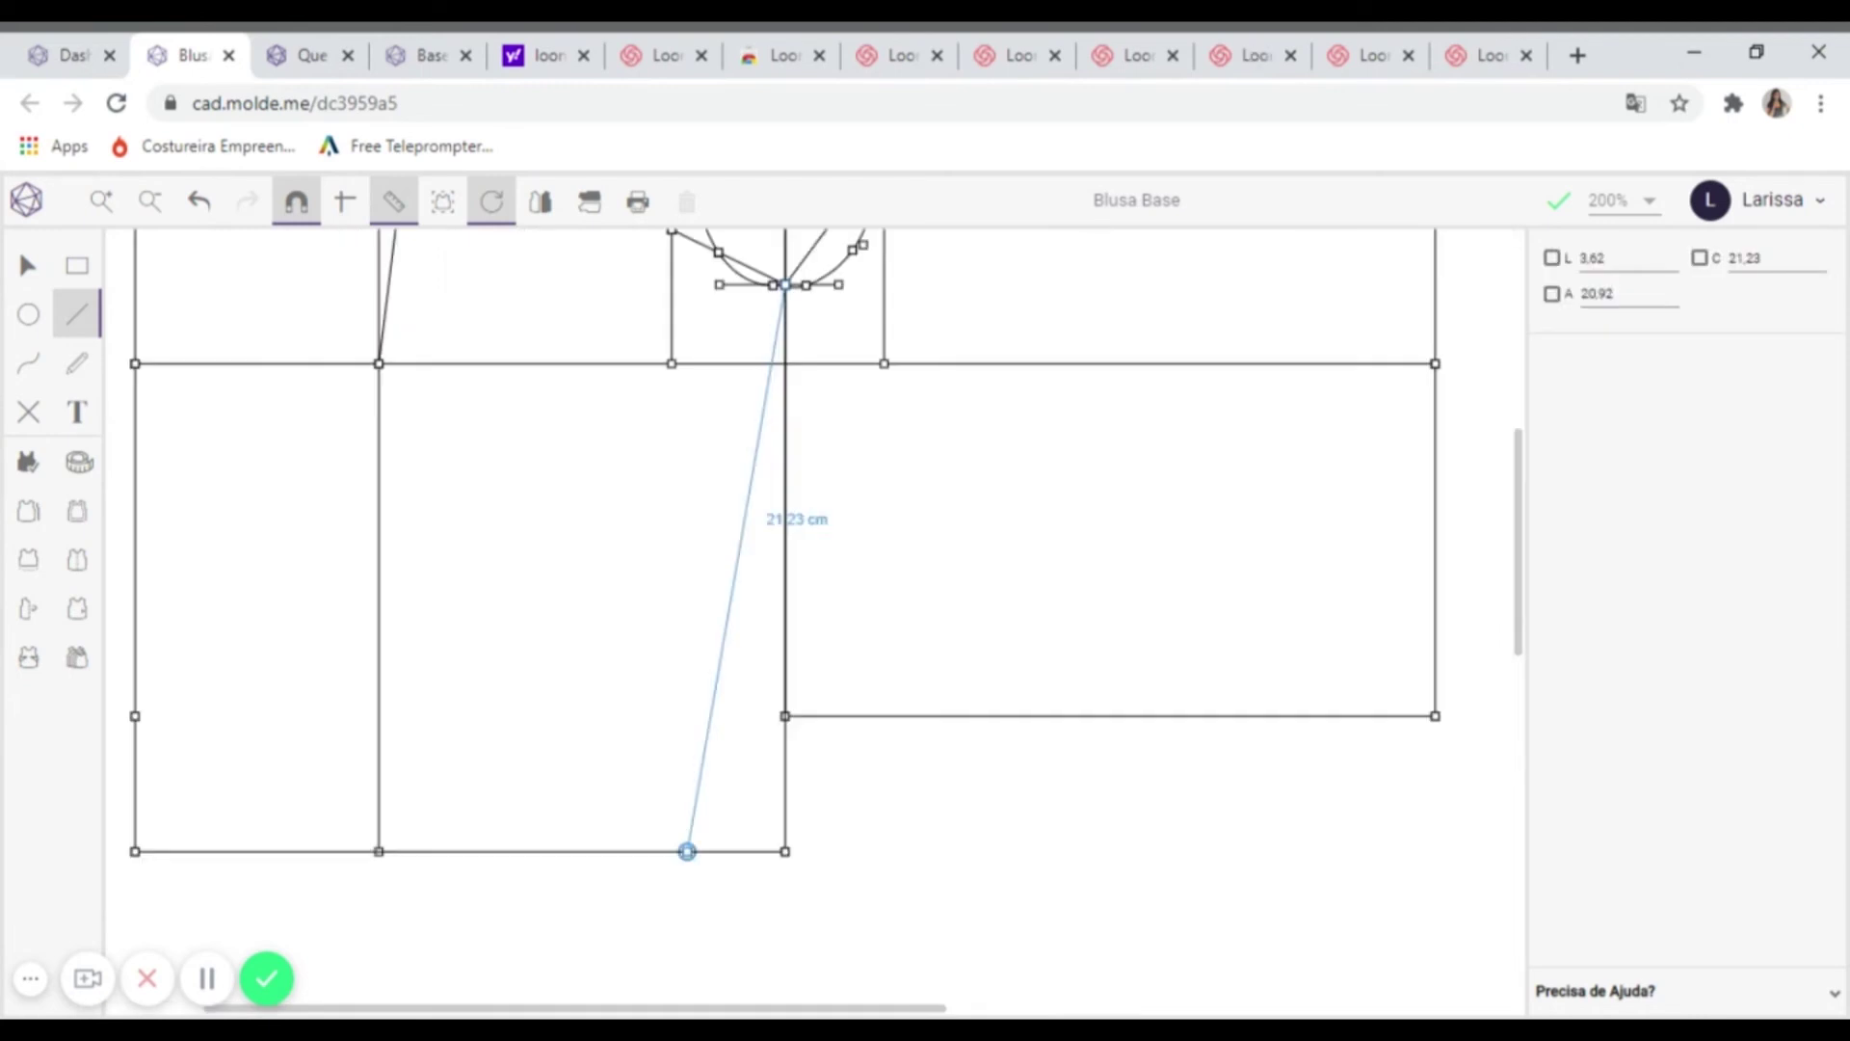
click(687, 851)
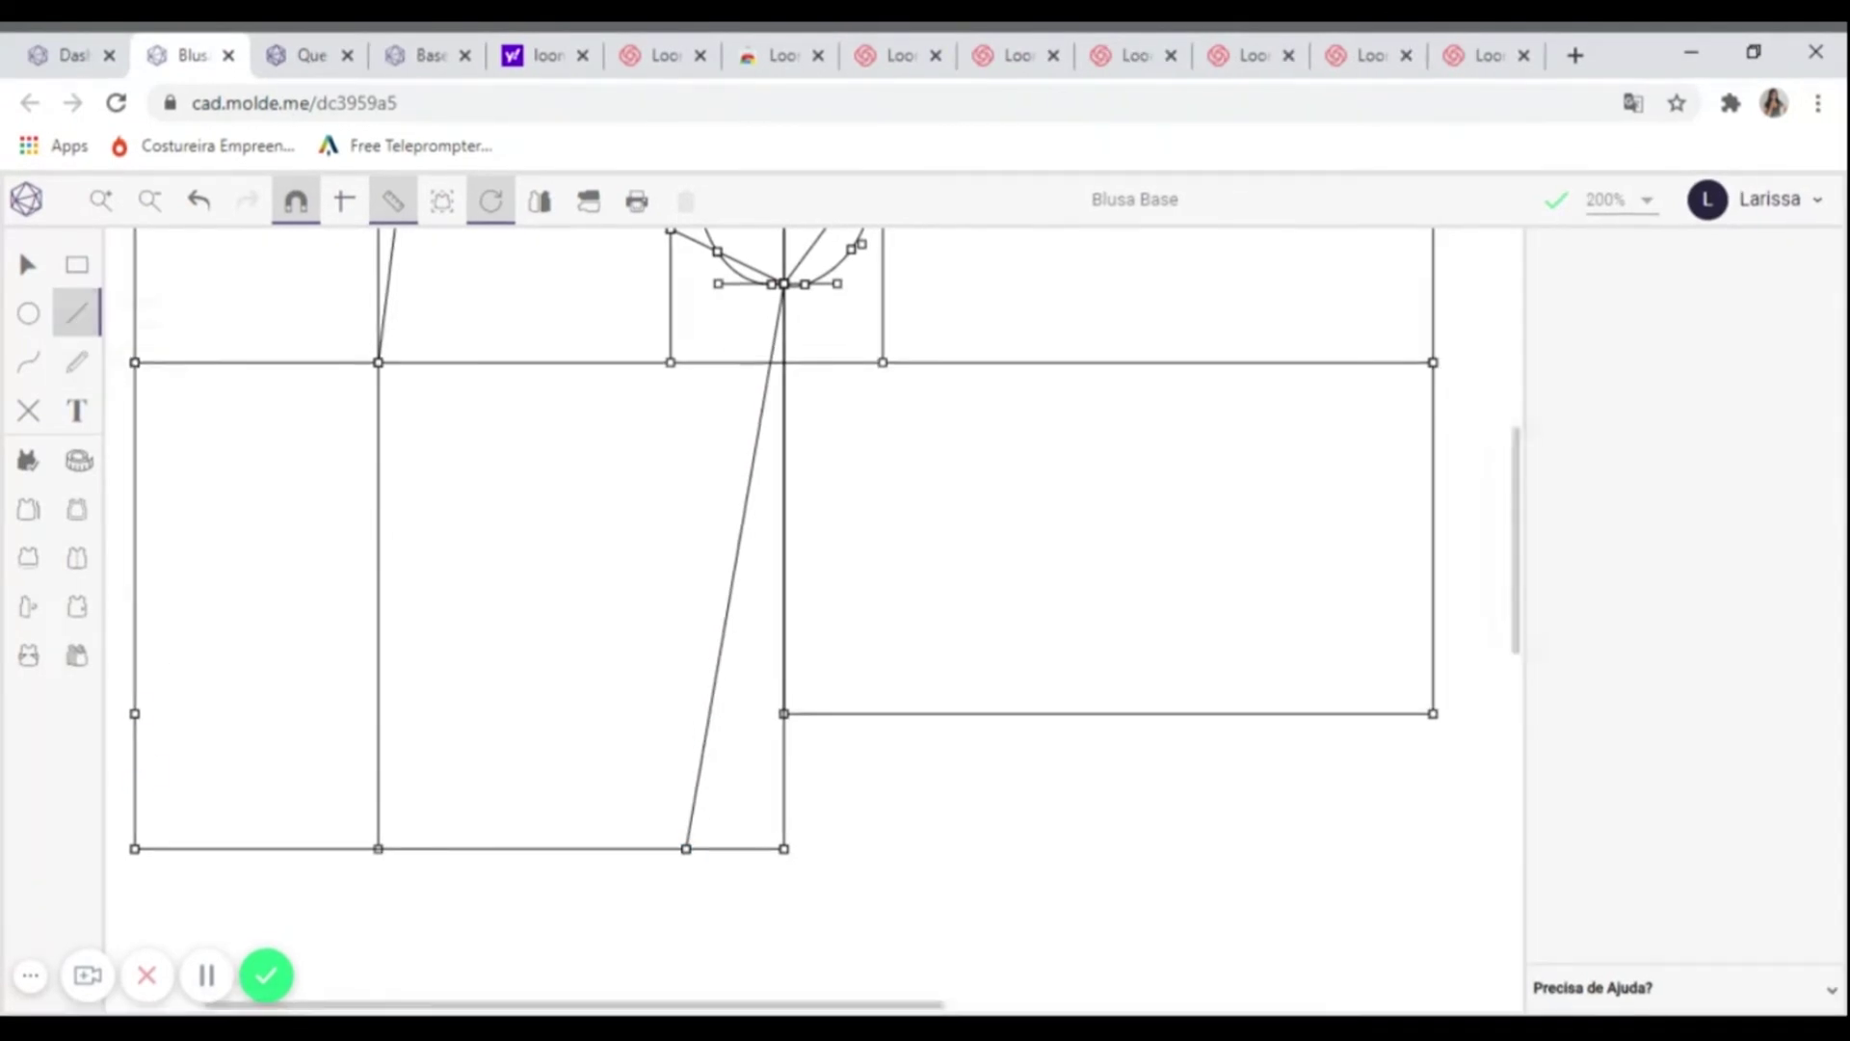
- Draw a horizontal line from the front outer edge's marked point to the back rectangle's bottom corner, and a 4 cm line down the side line from their crossing
click(135, 713)
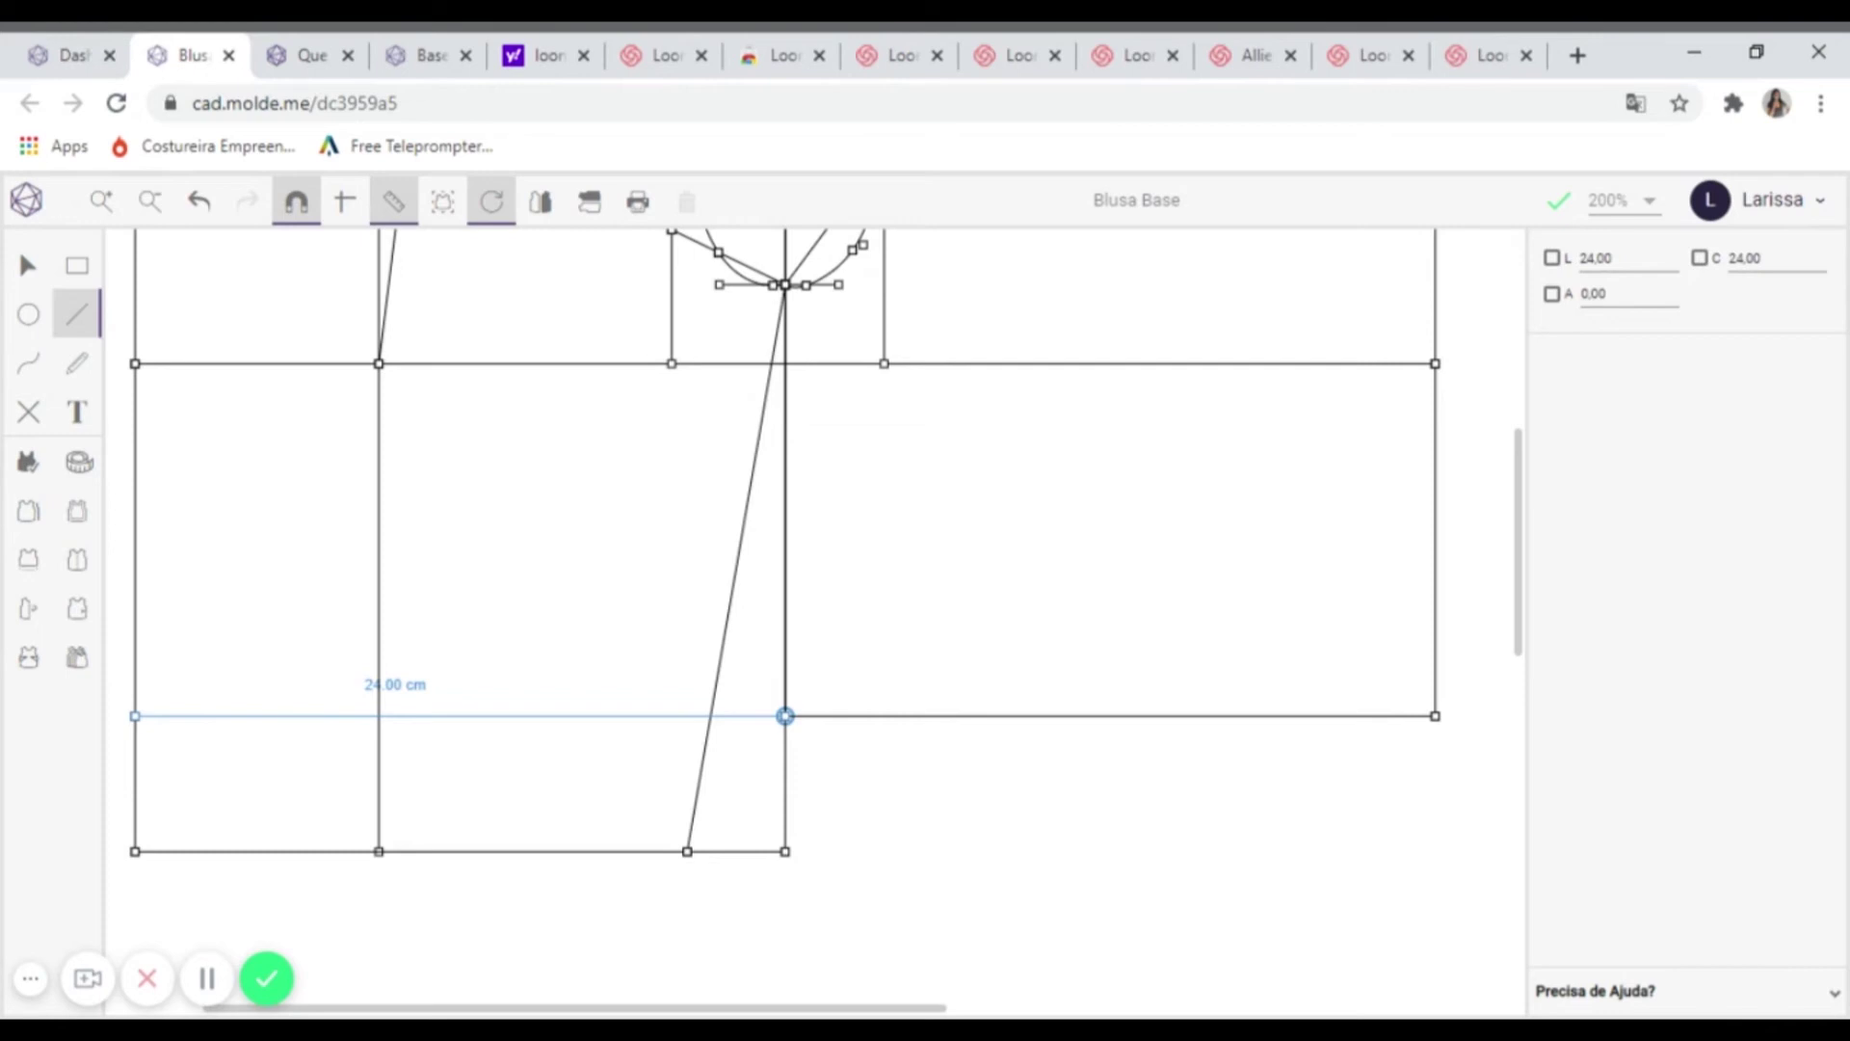
click(786, 715)
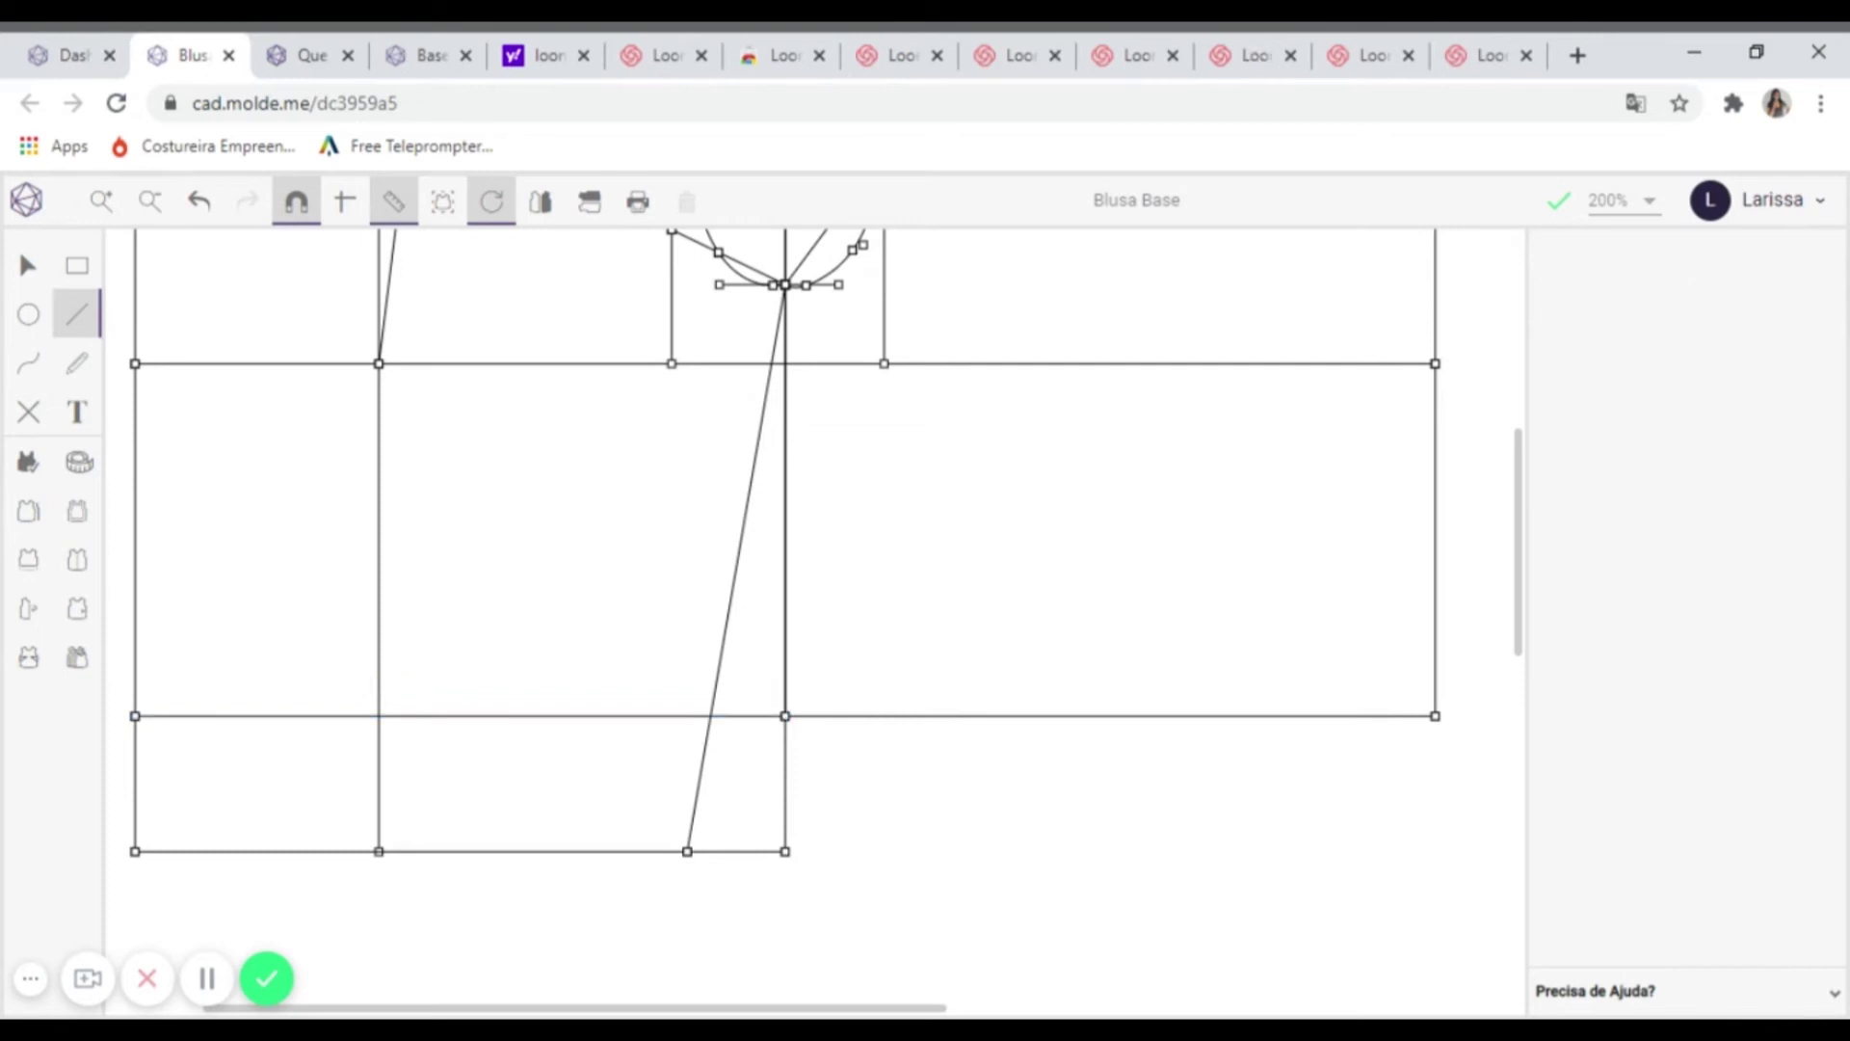
click(710, 715)
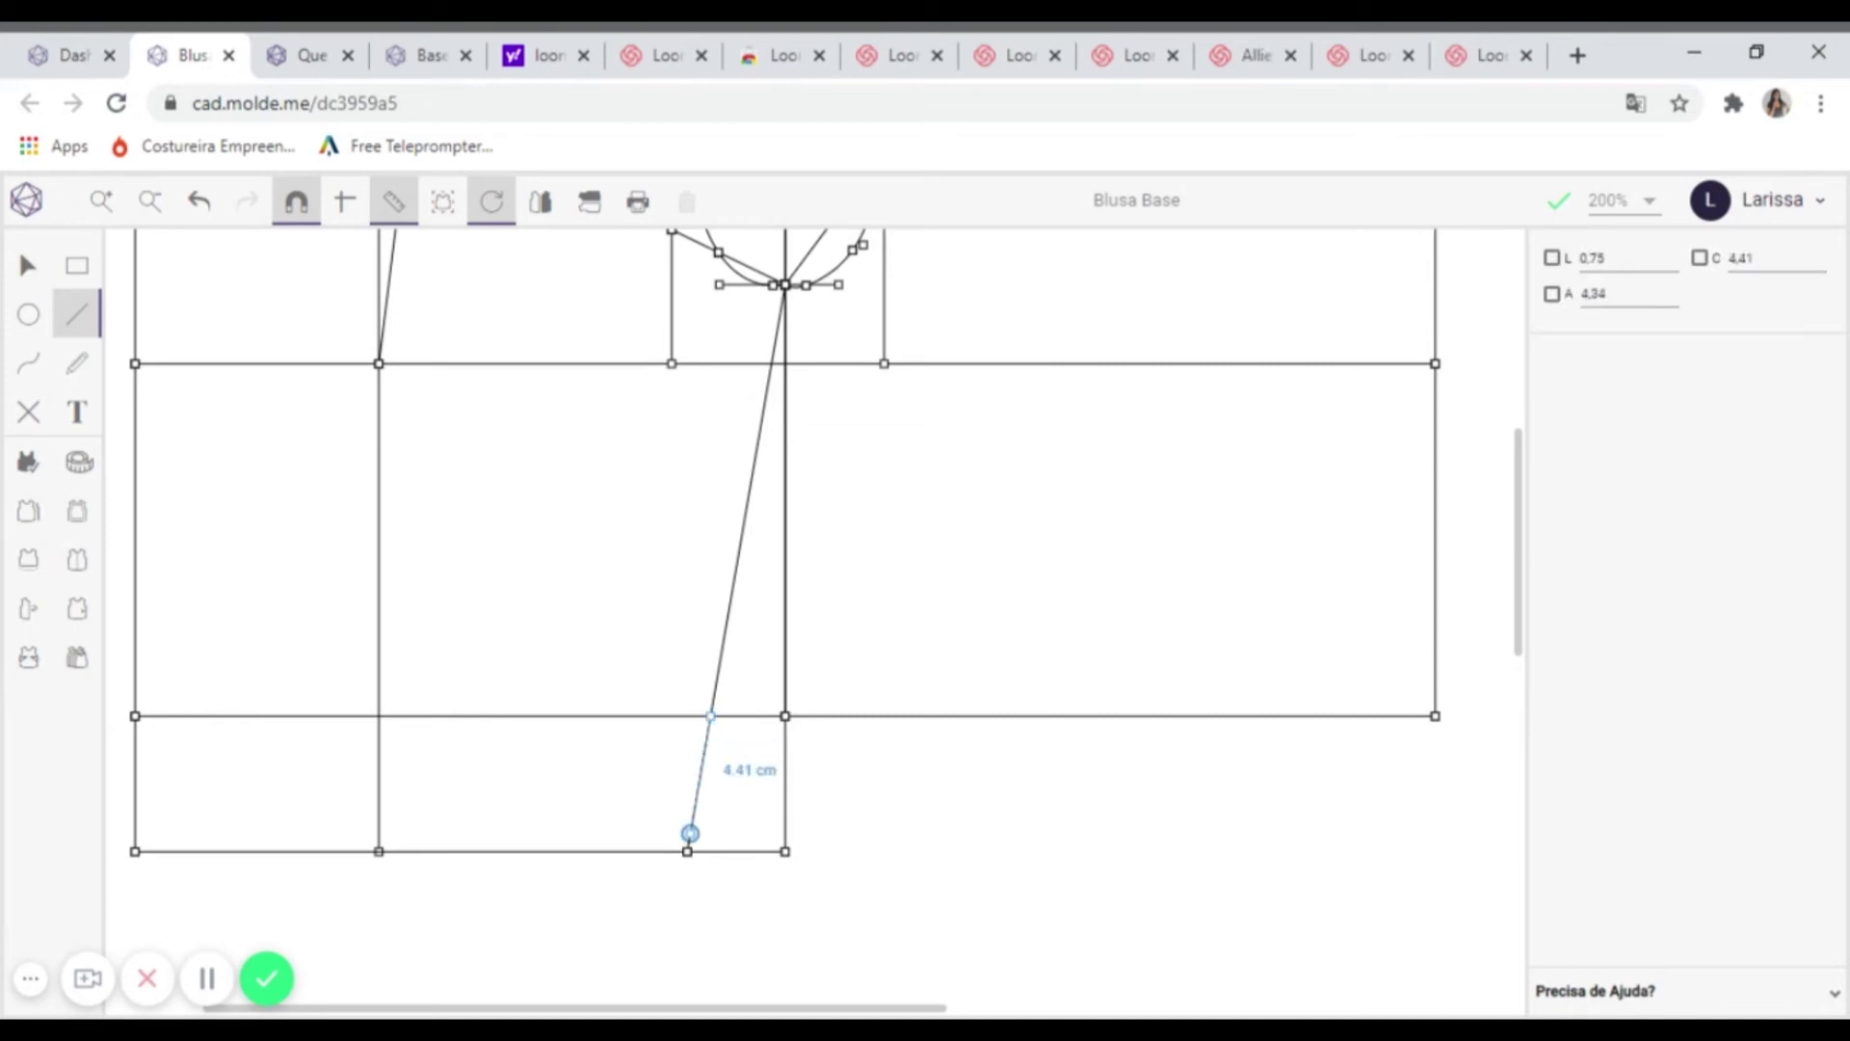
click(1744, 257)
text(4)
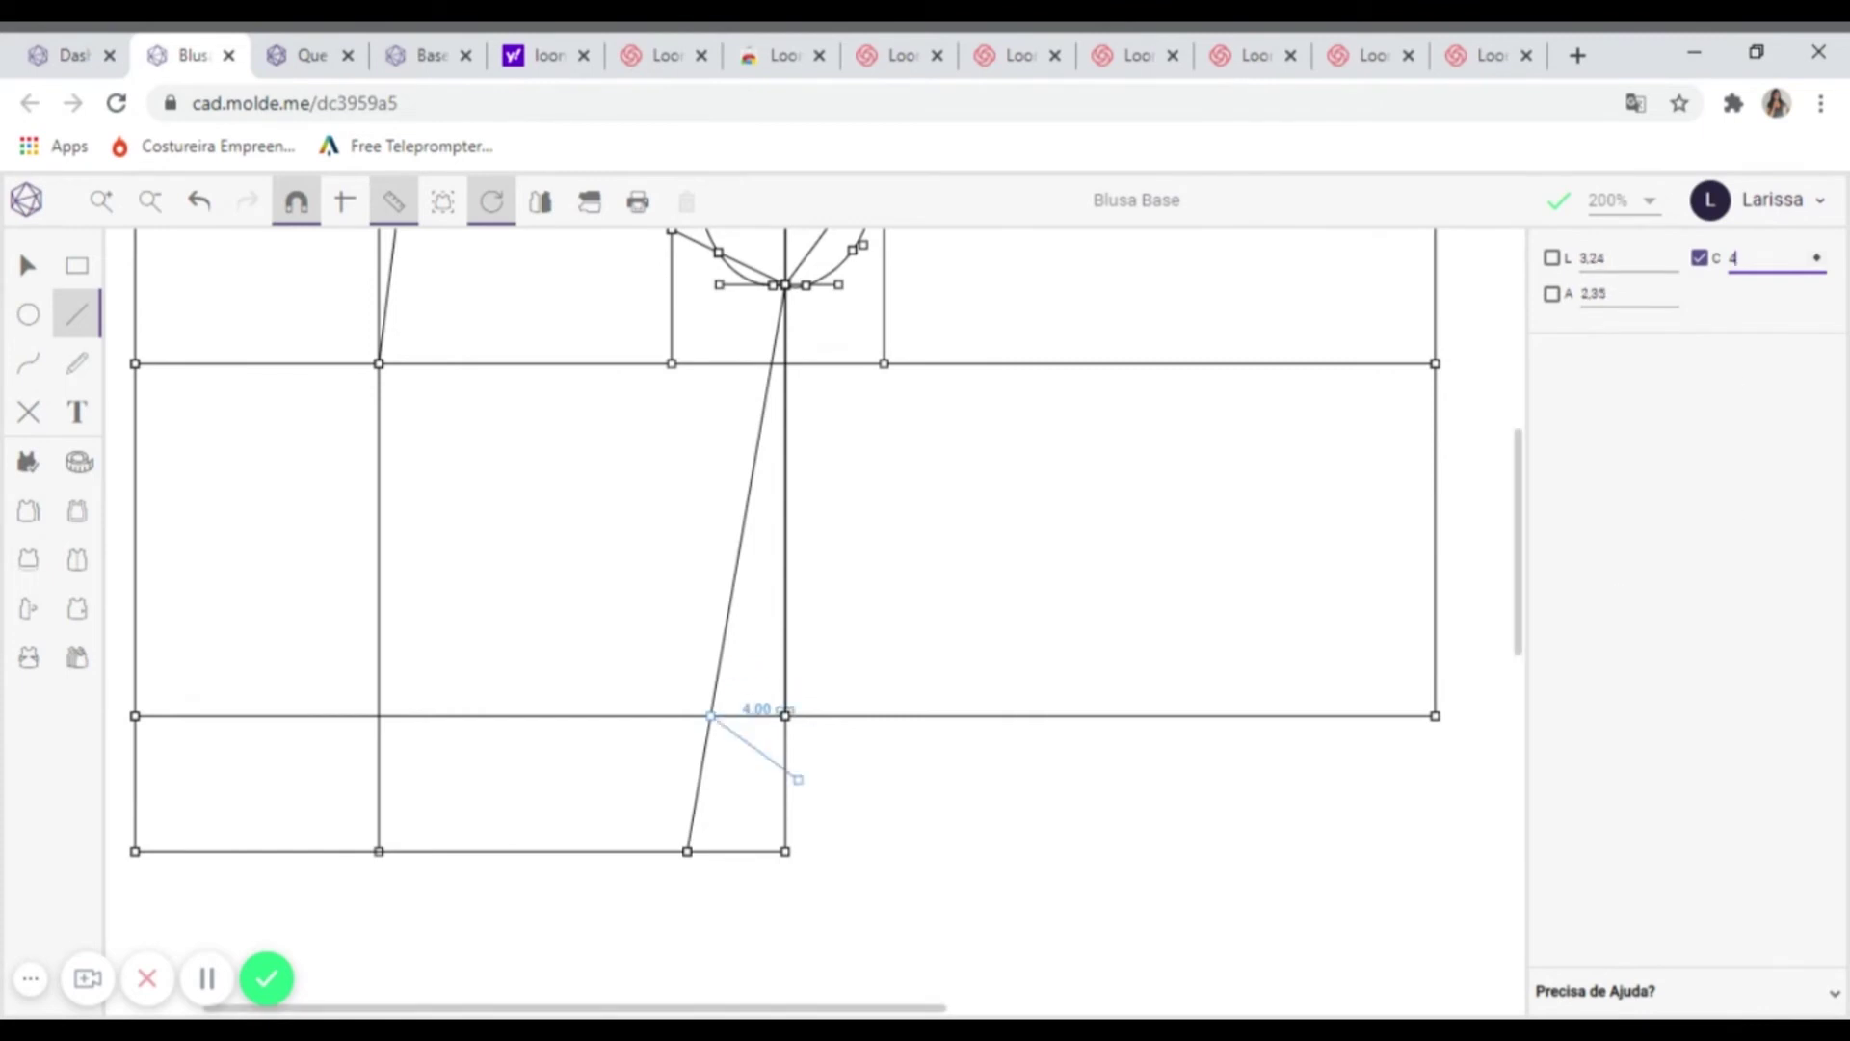
click(688, 840)
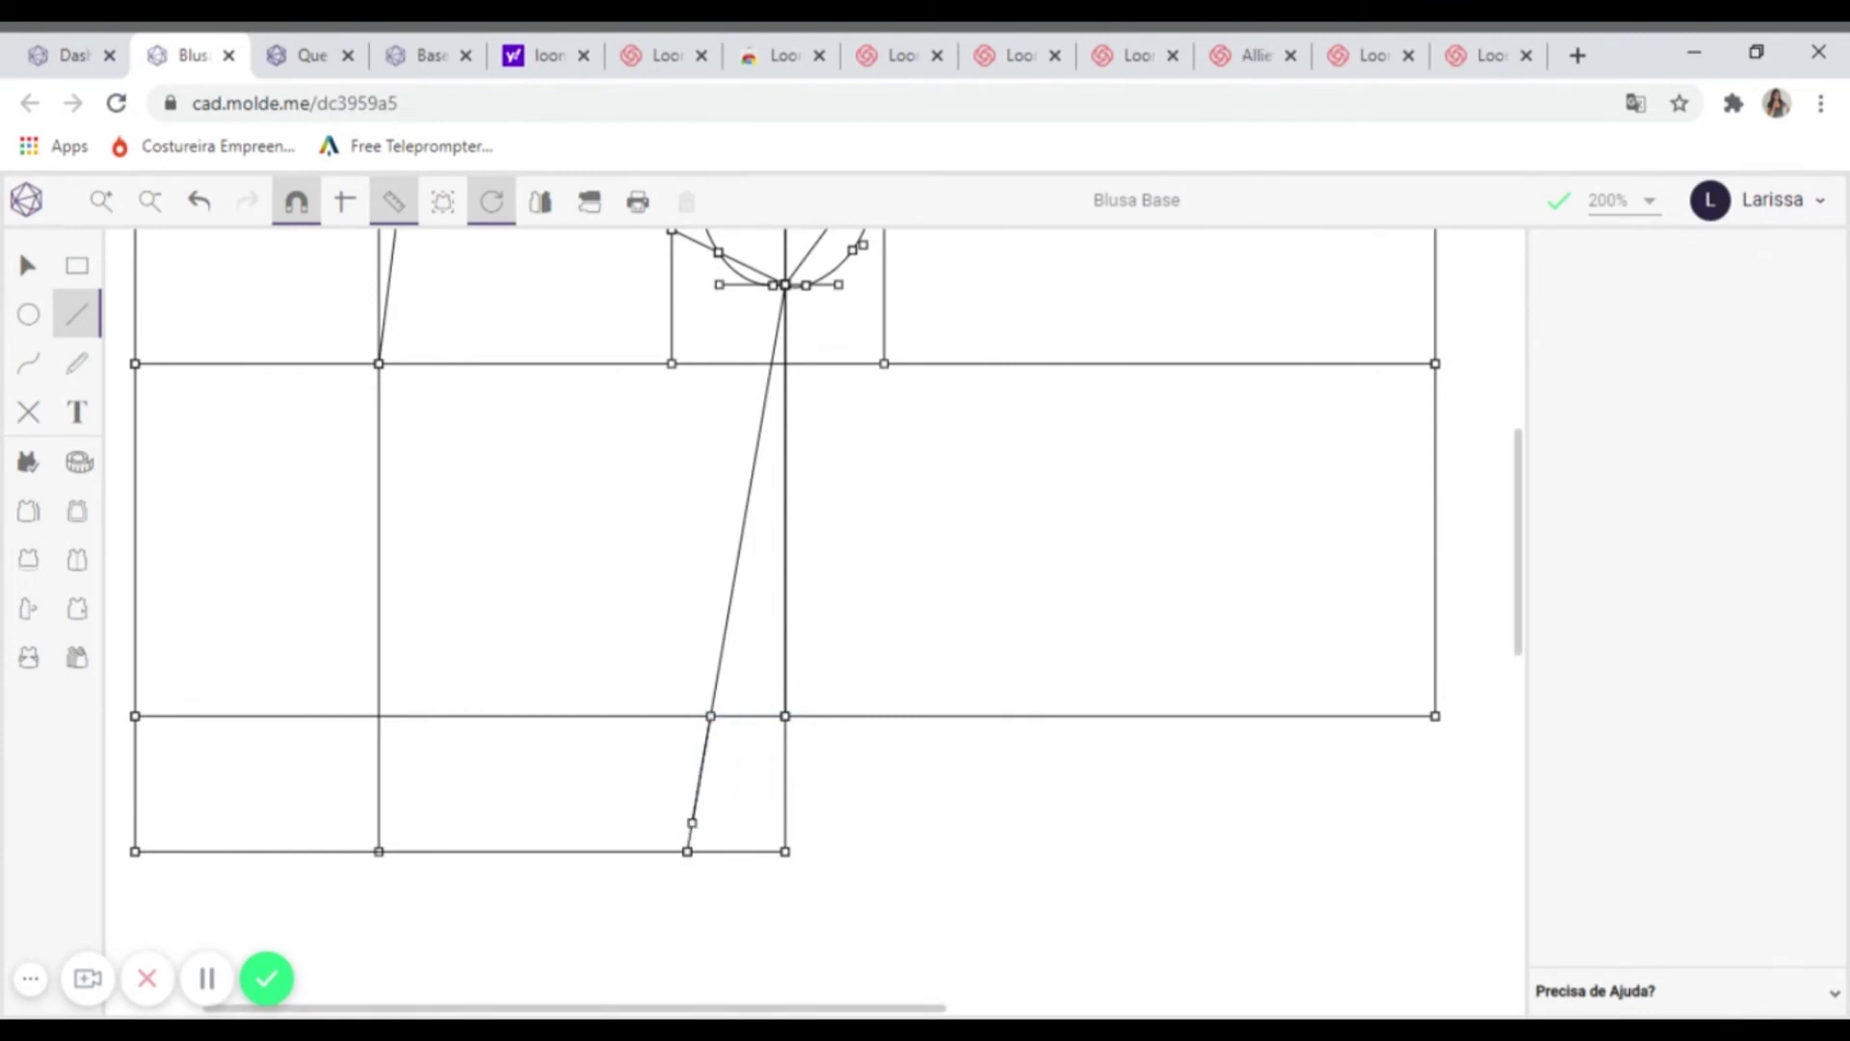
- Draw the front hem curve from the dart vertical's lower end through a point midway along the bottom edge to the 4 cm side line's lower end
click(29, 363)
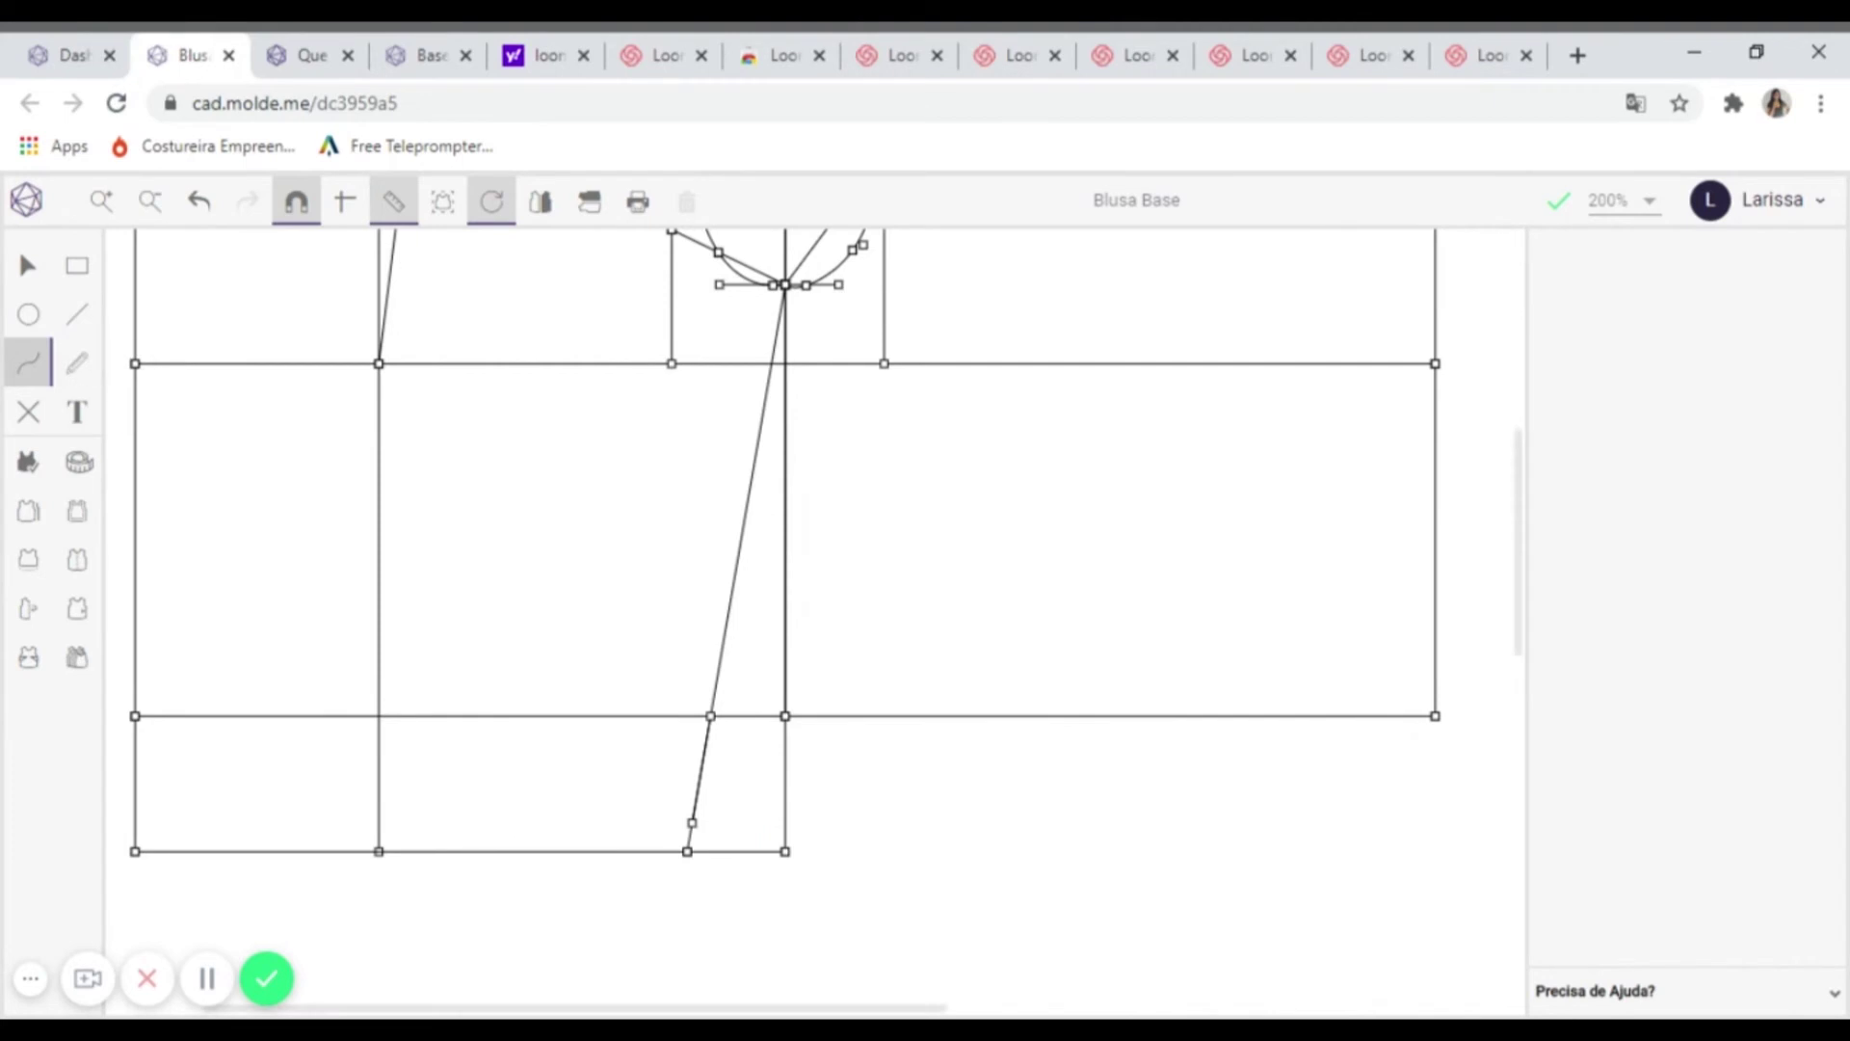
click(378, 848)
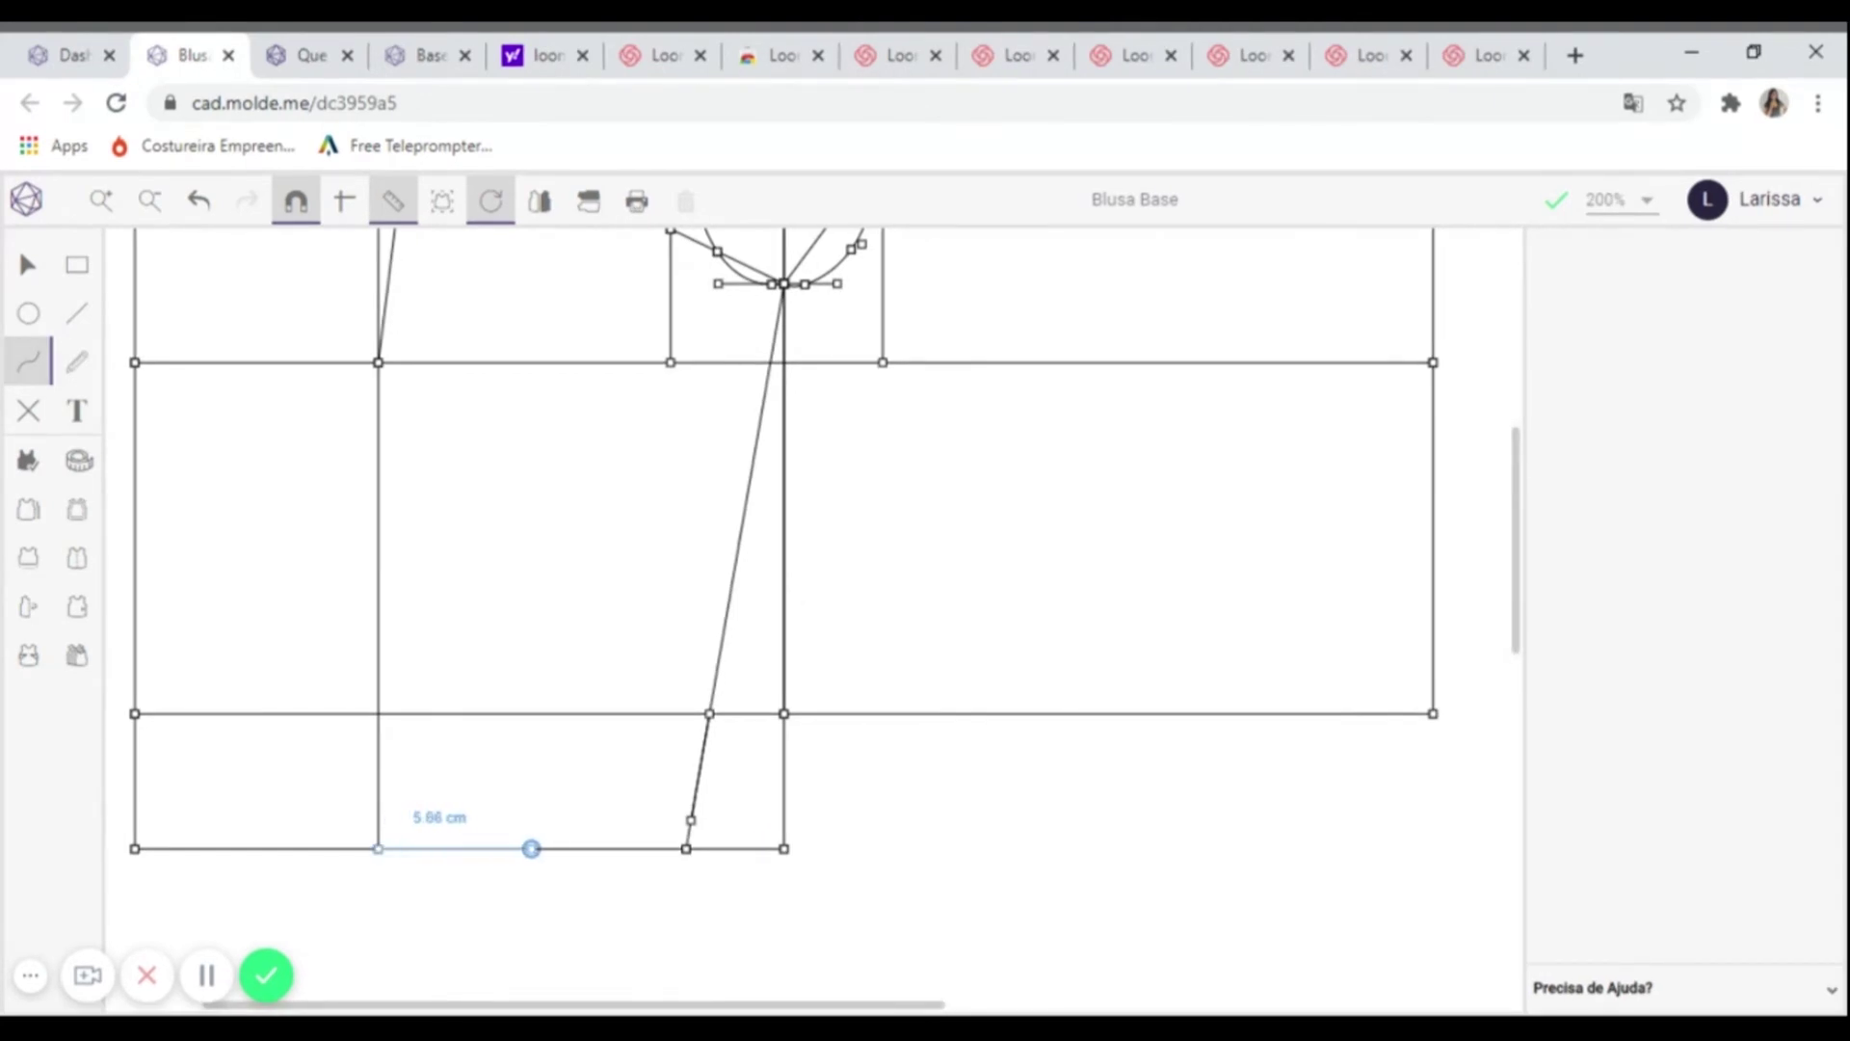
click(537, 848)
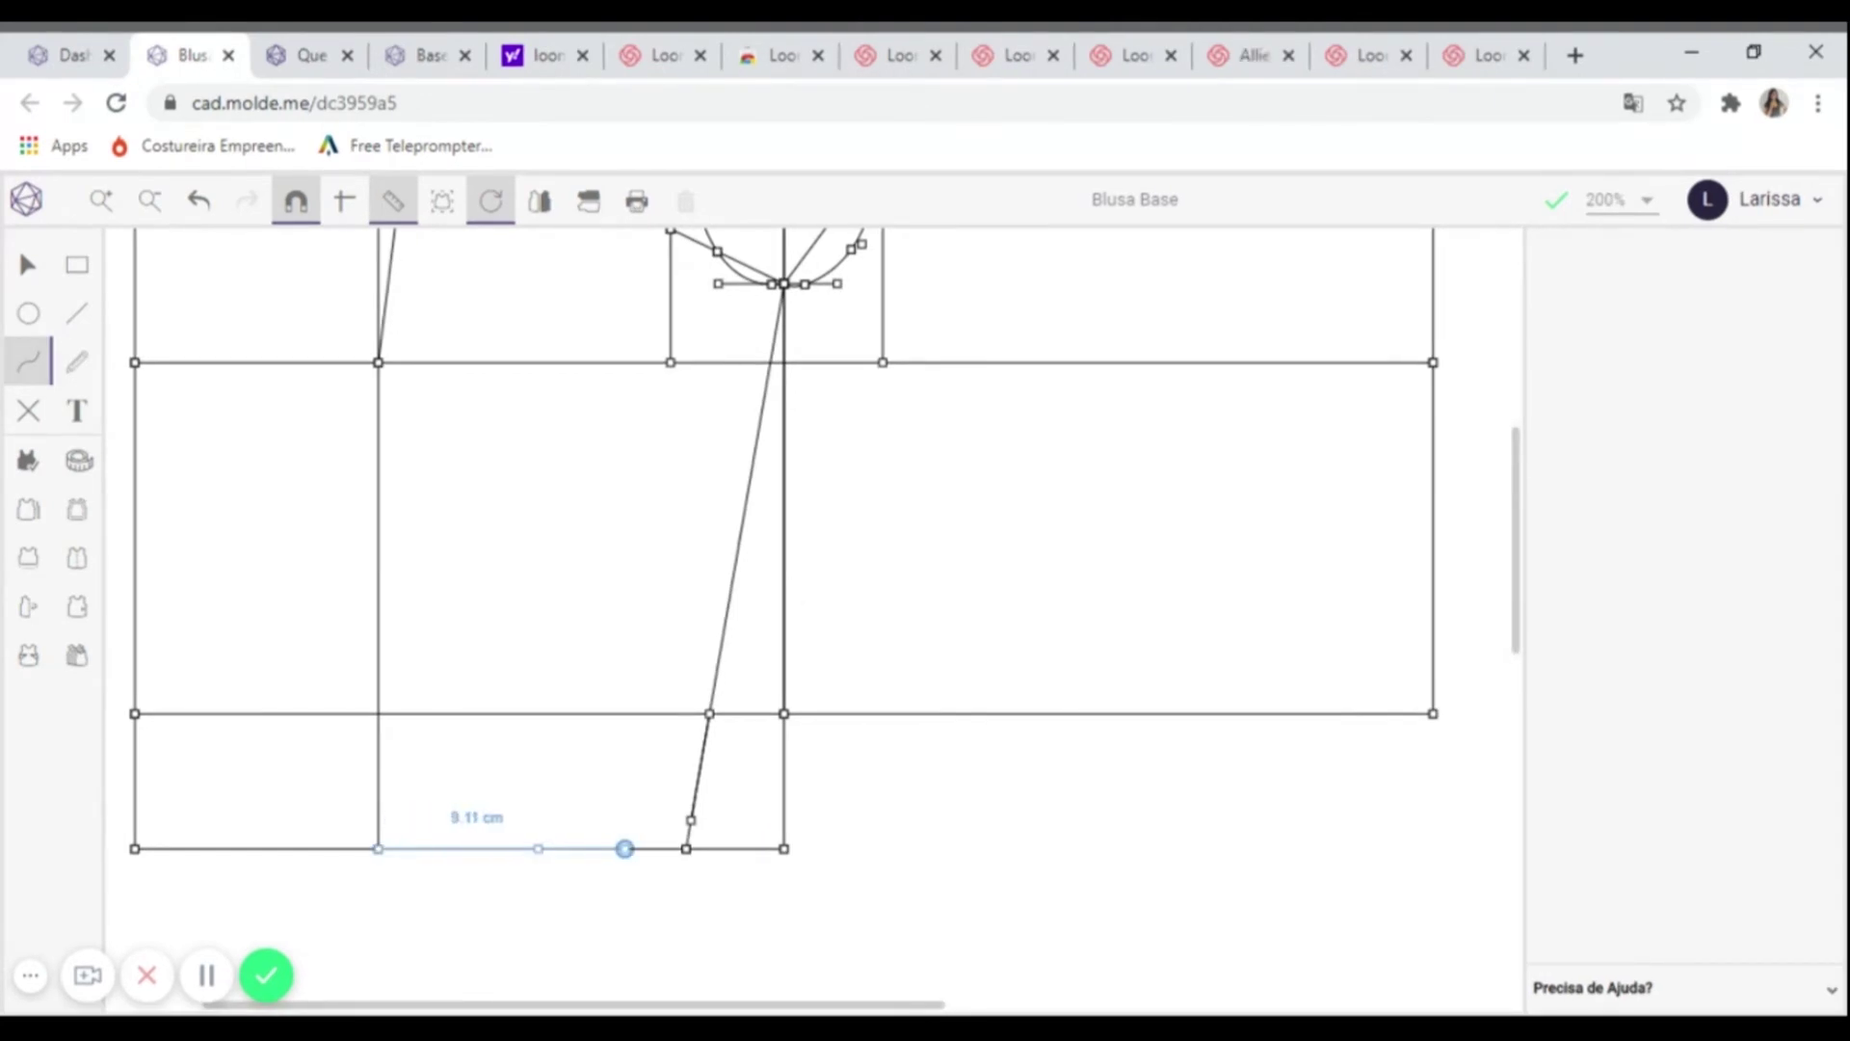
click(691, 820)
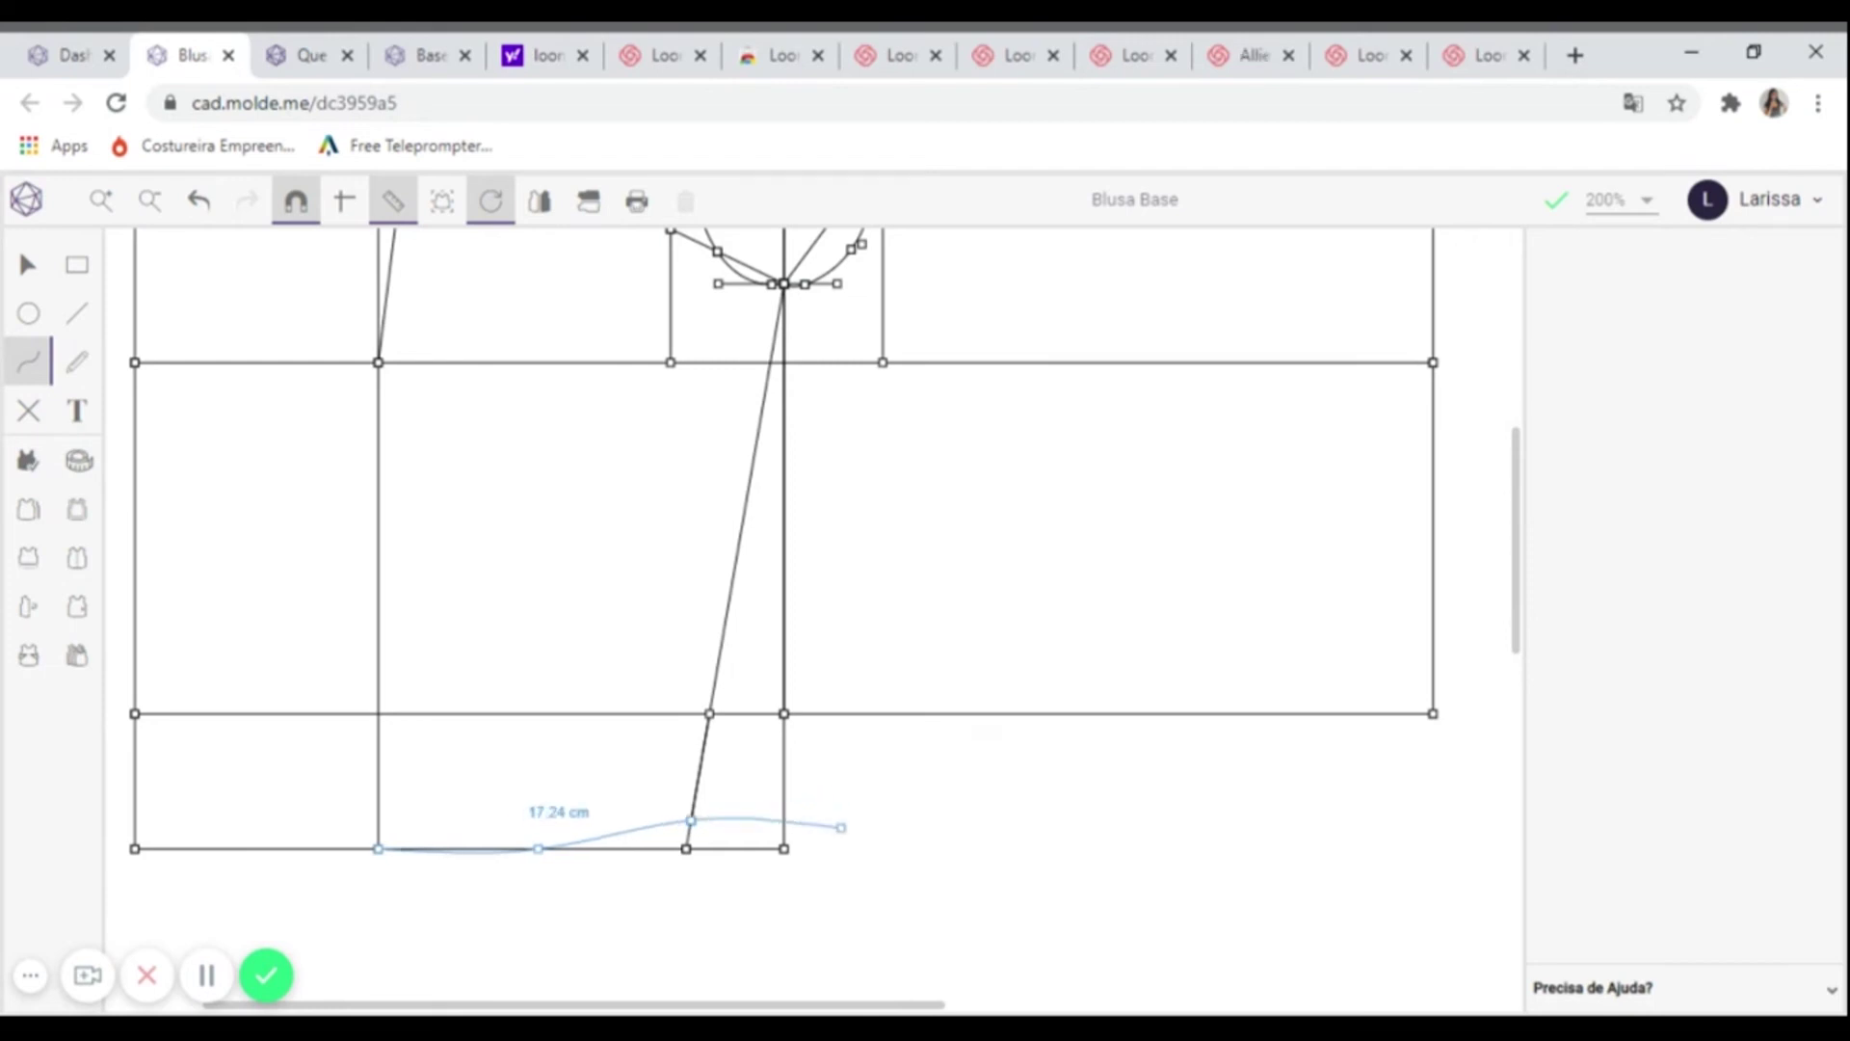
key(Return)
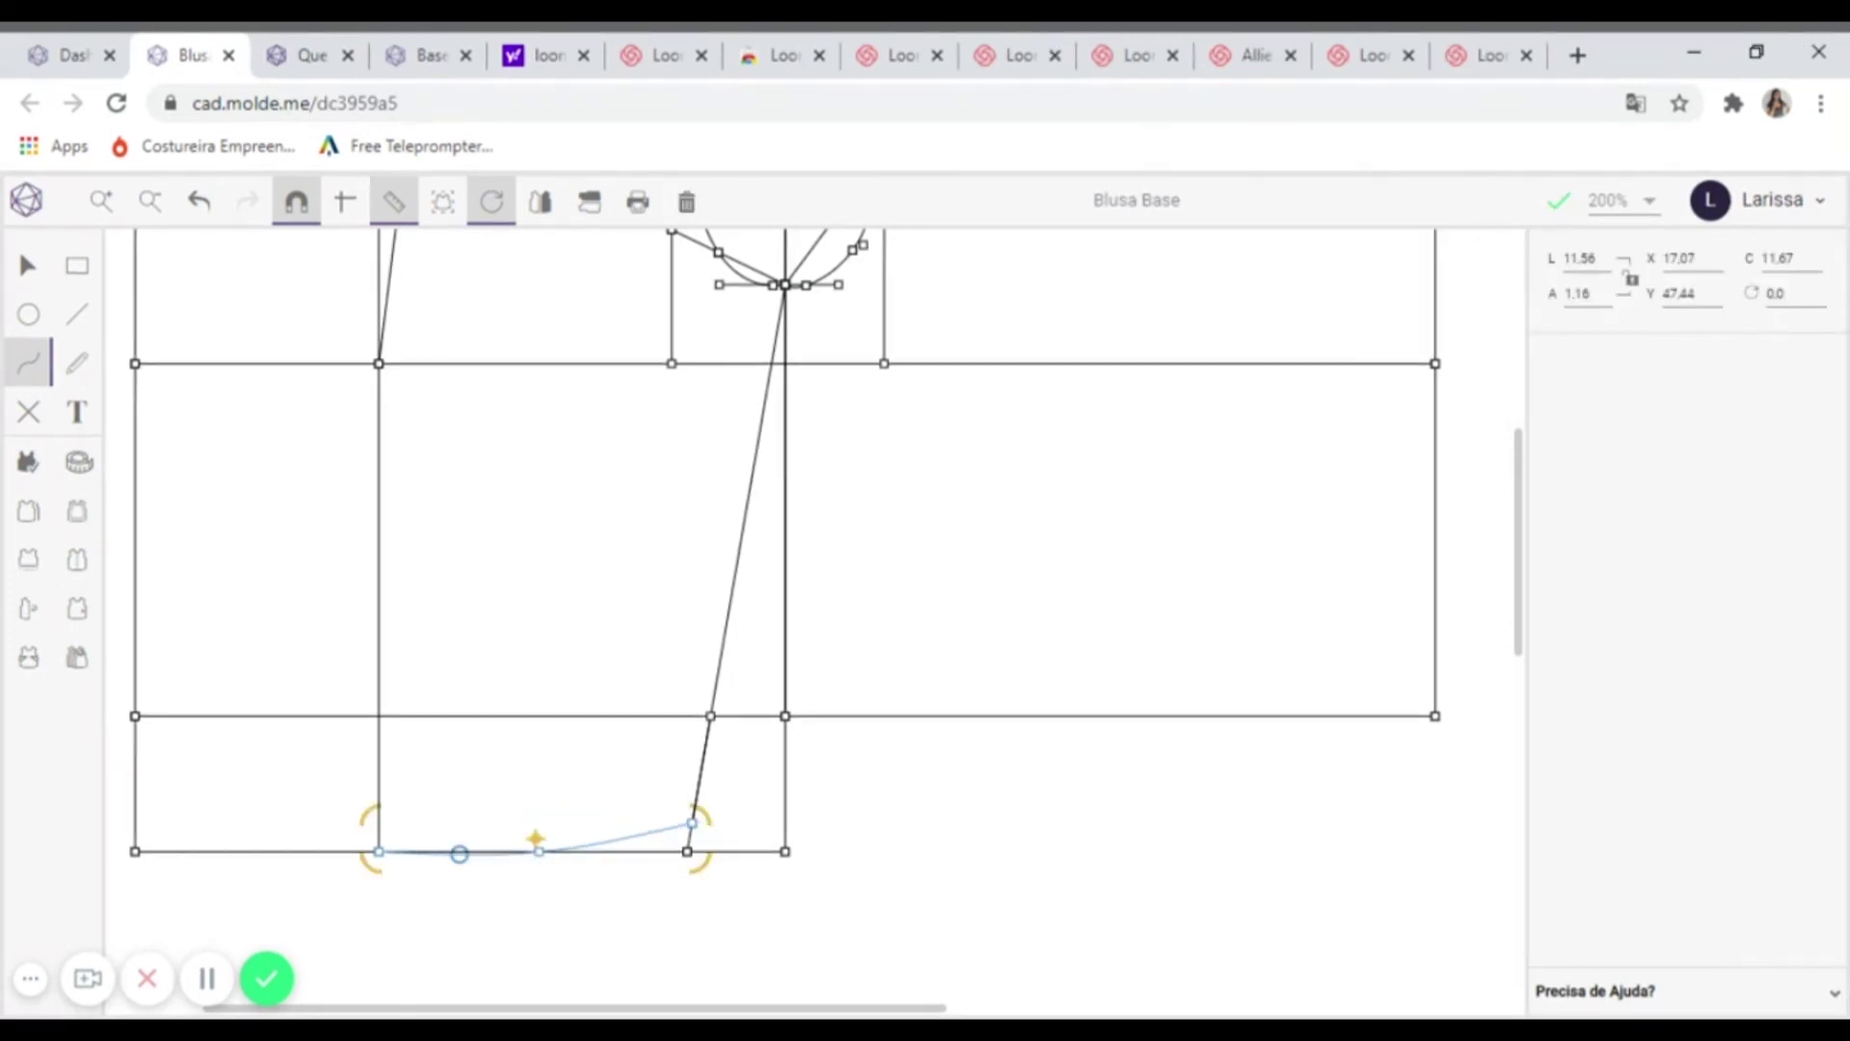
- Turn off snapping and move the front hem curve's middle point slightly up and toward the side line to smooth the curve
click(295, 204)
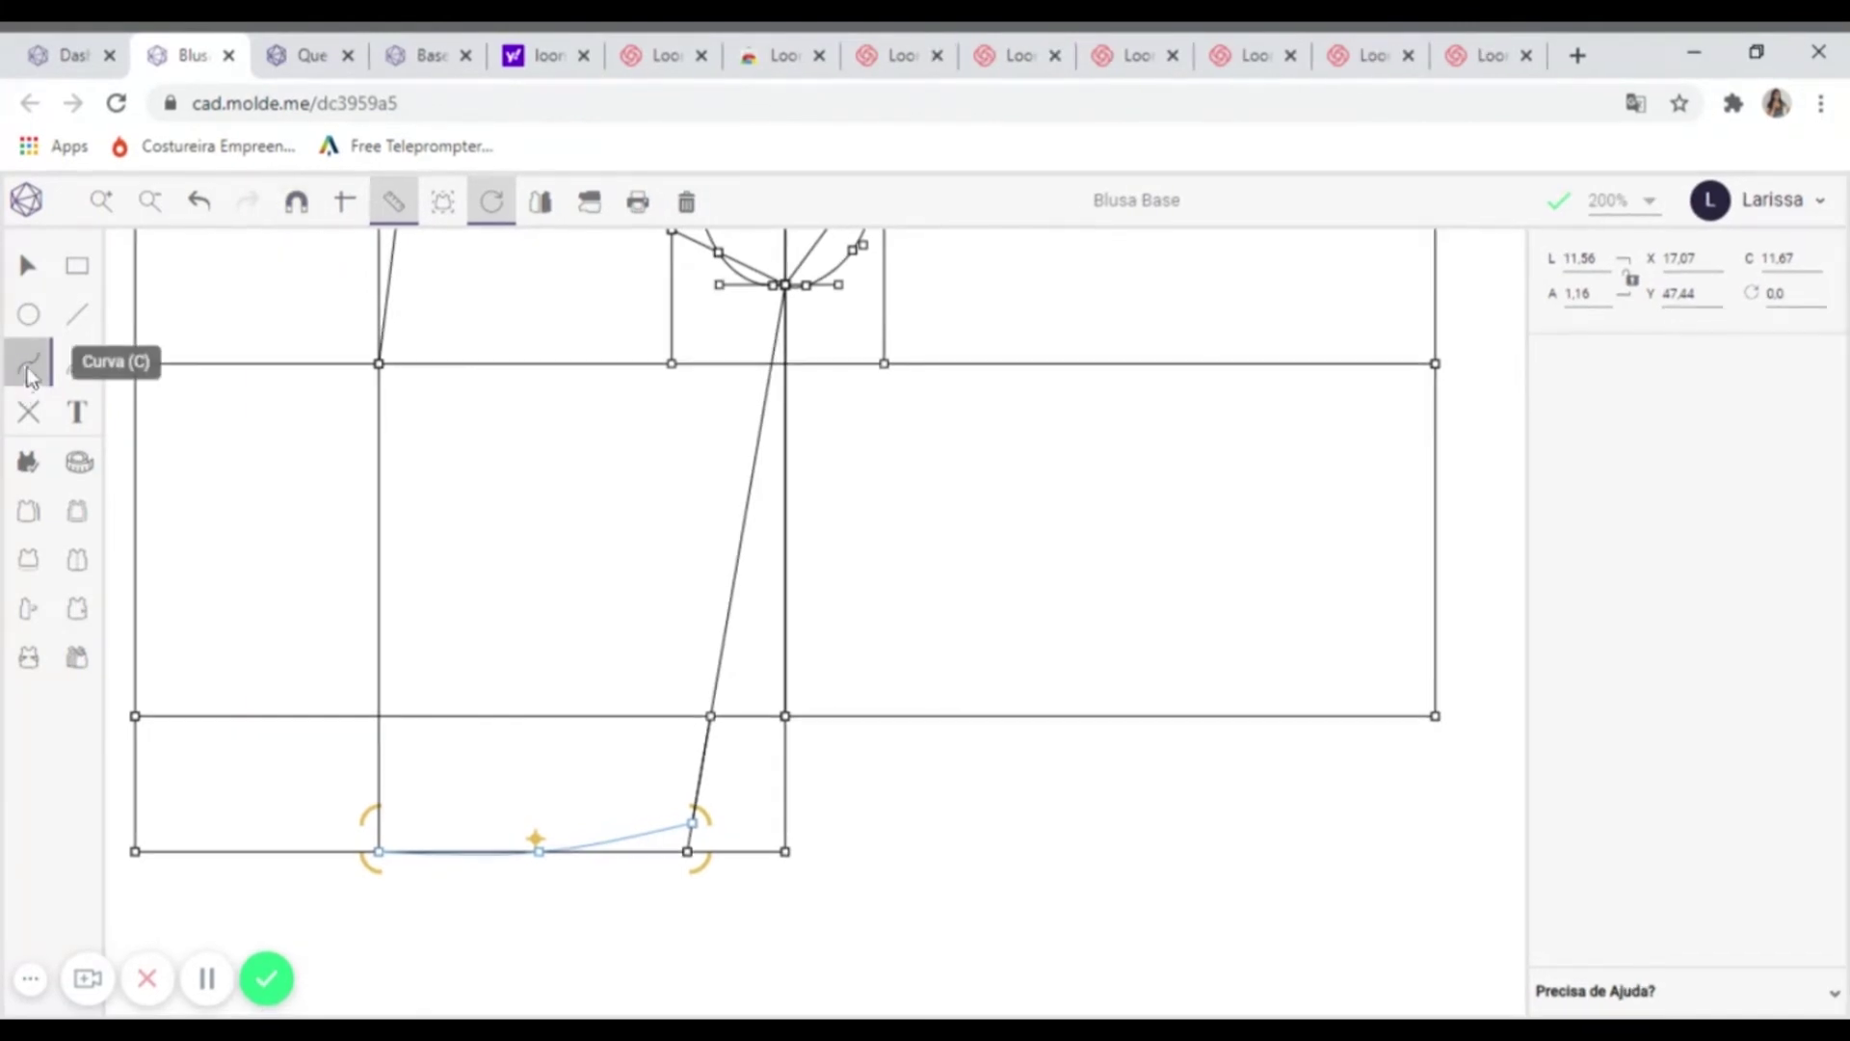
click(27, 265)
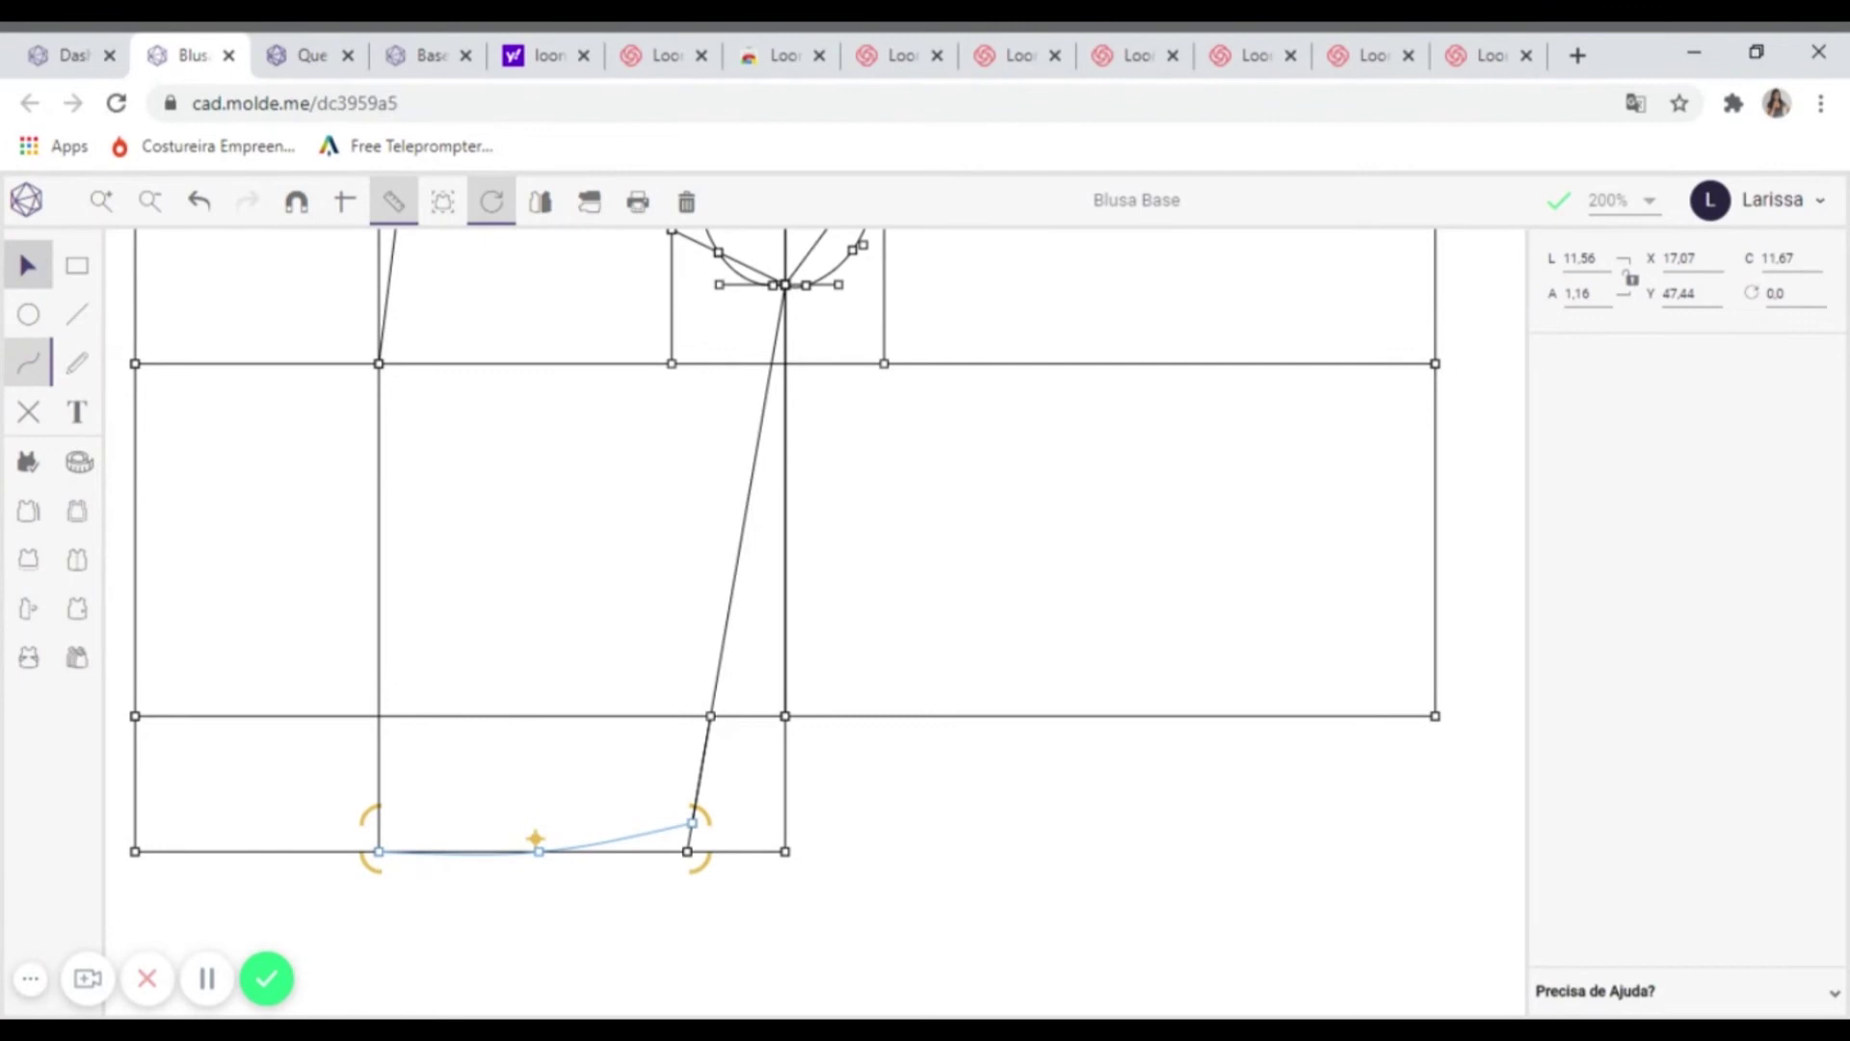
mouse_move(537, 851)
mouse_down()
mouse_move(523, 841)
mouse_move(572, 846)
mouse_up()
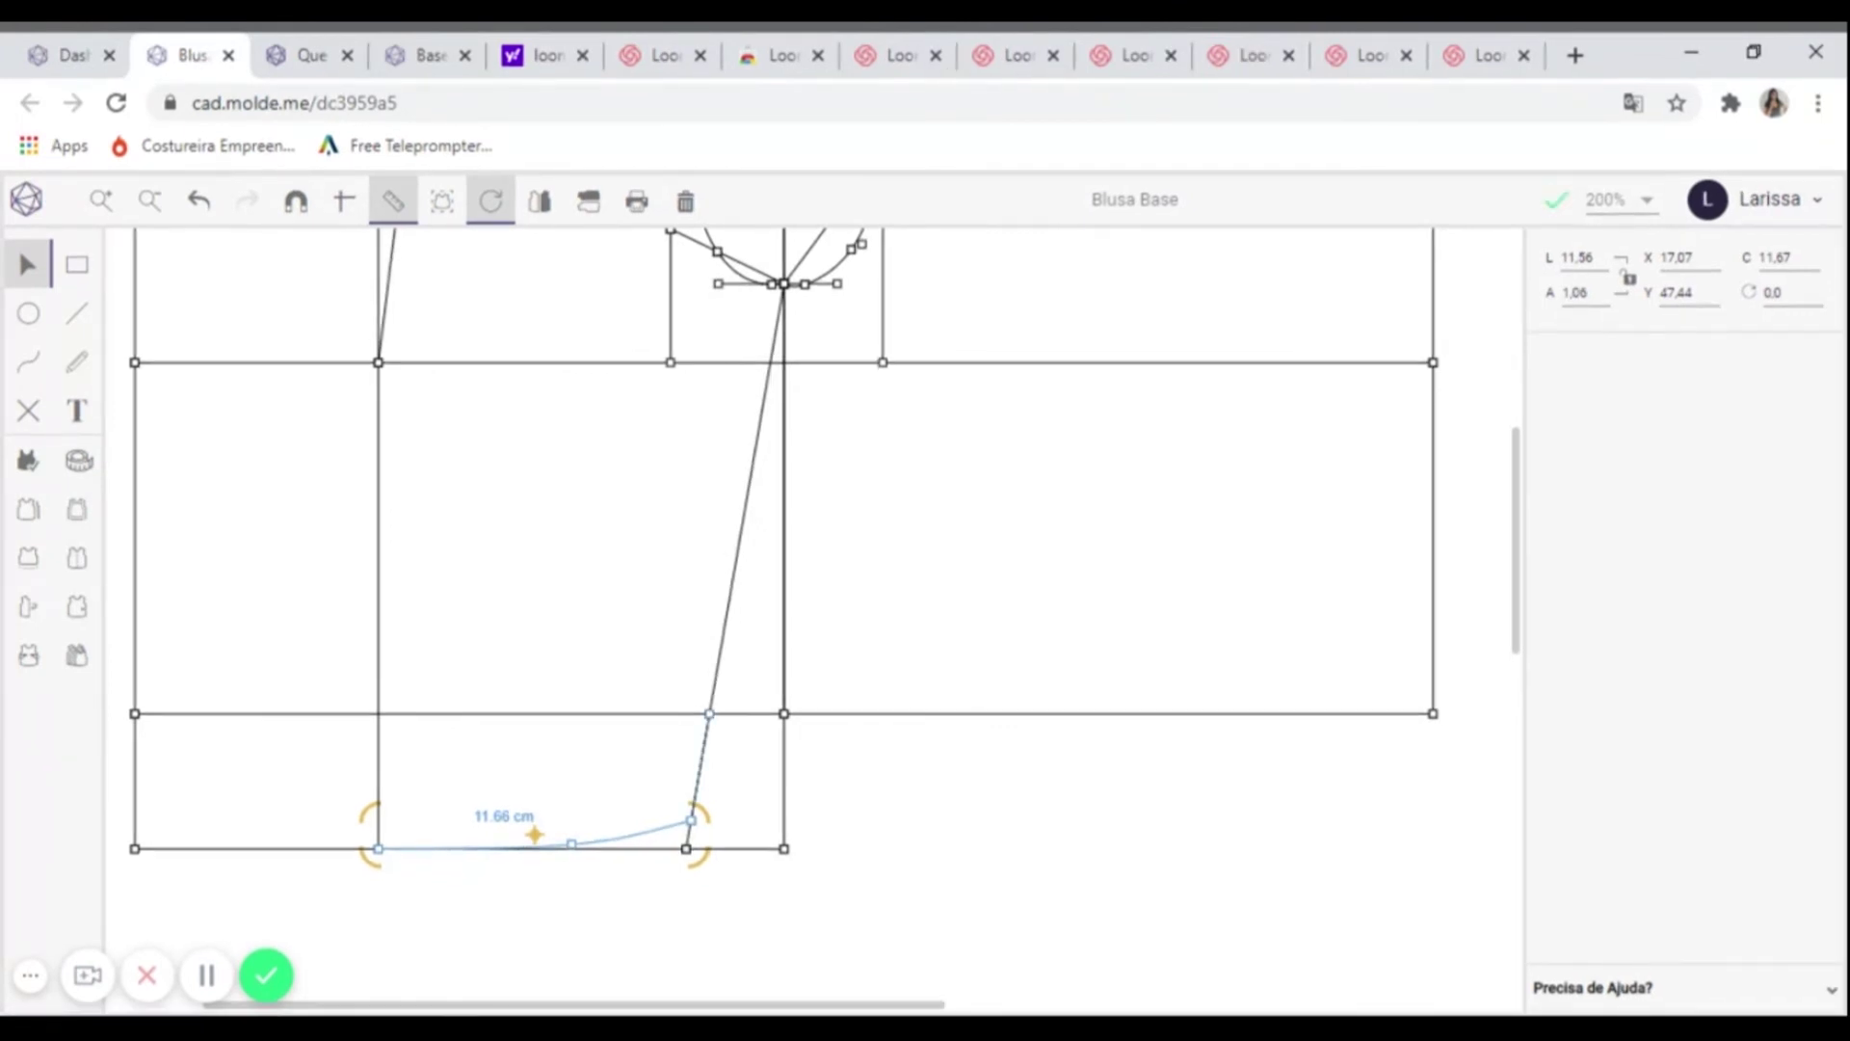
key(Escape)
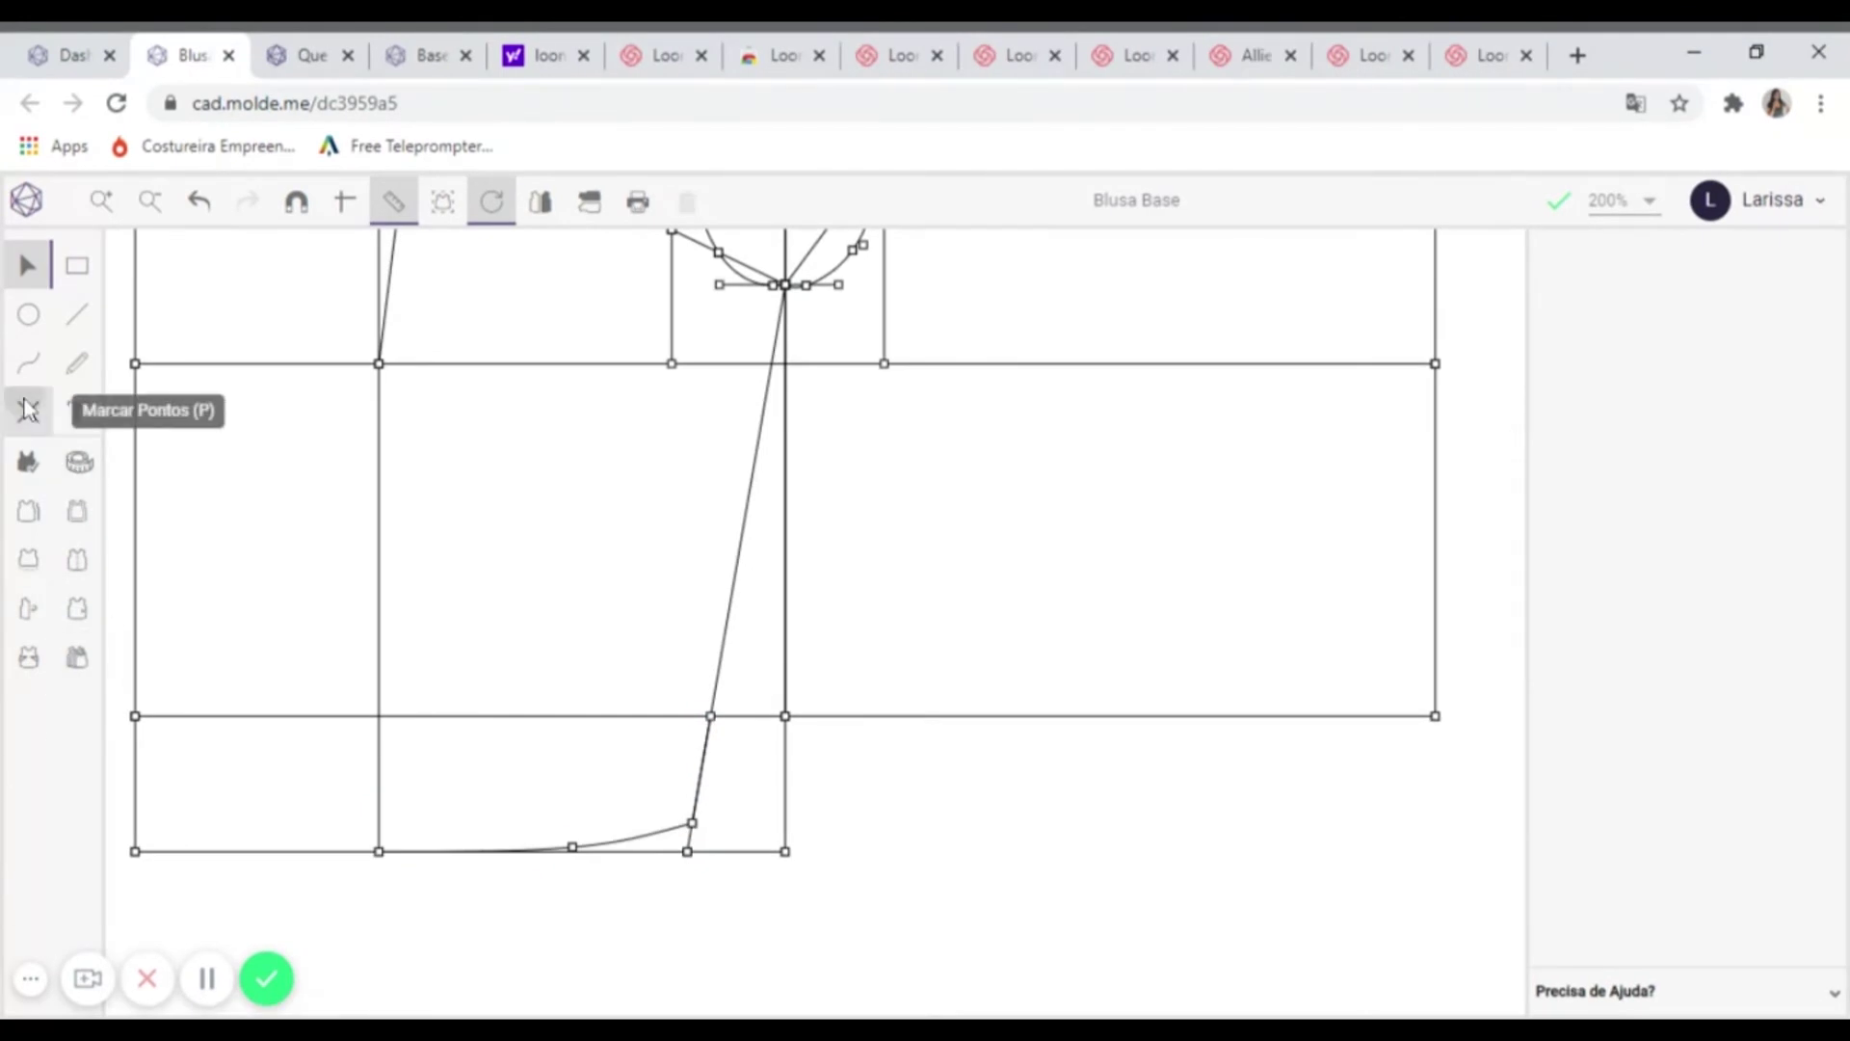
- Mark two points on the front bottom edge, 1.44 cm to each side of the dart vertical's lower end
click(29, 410)
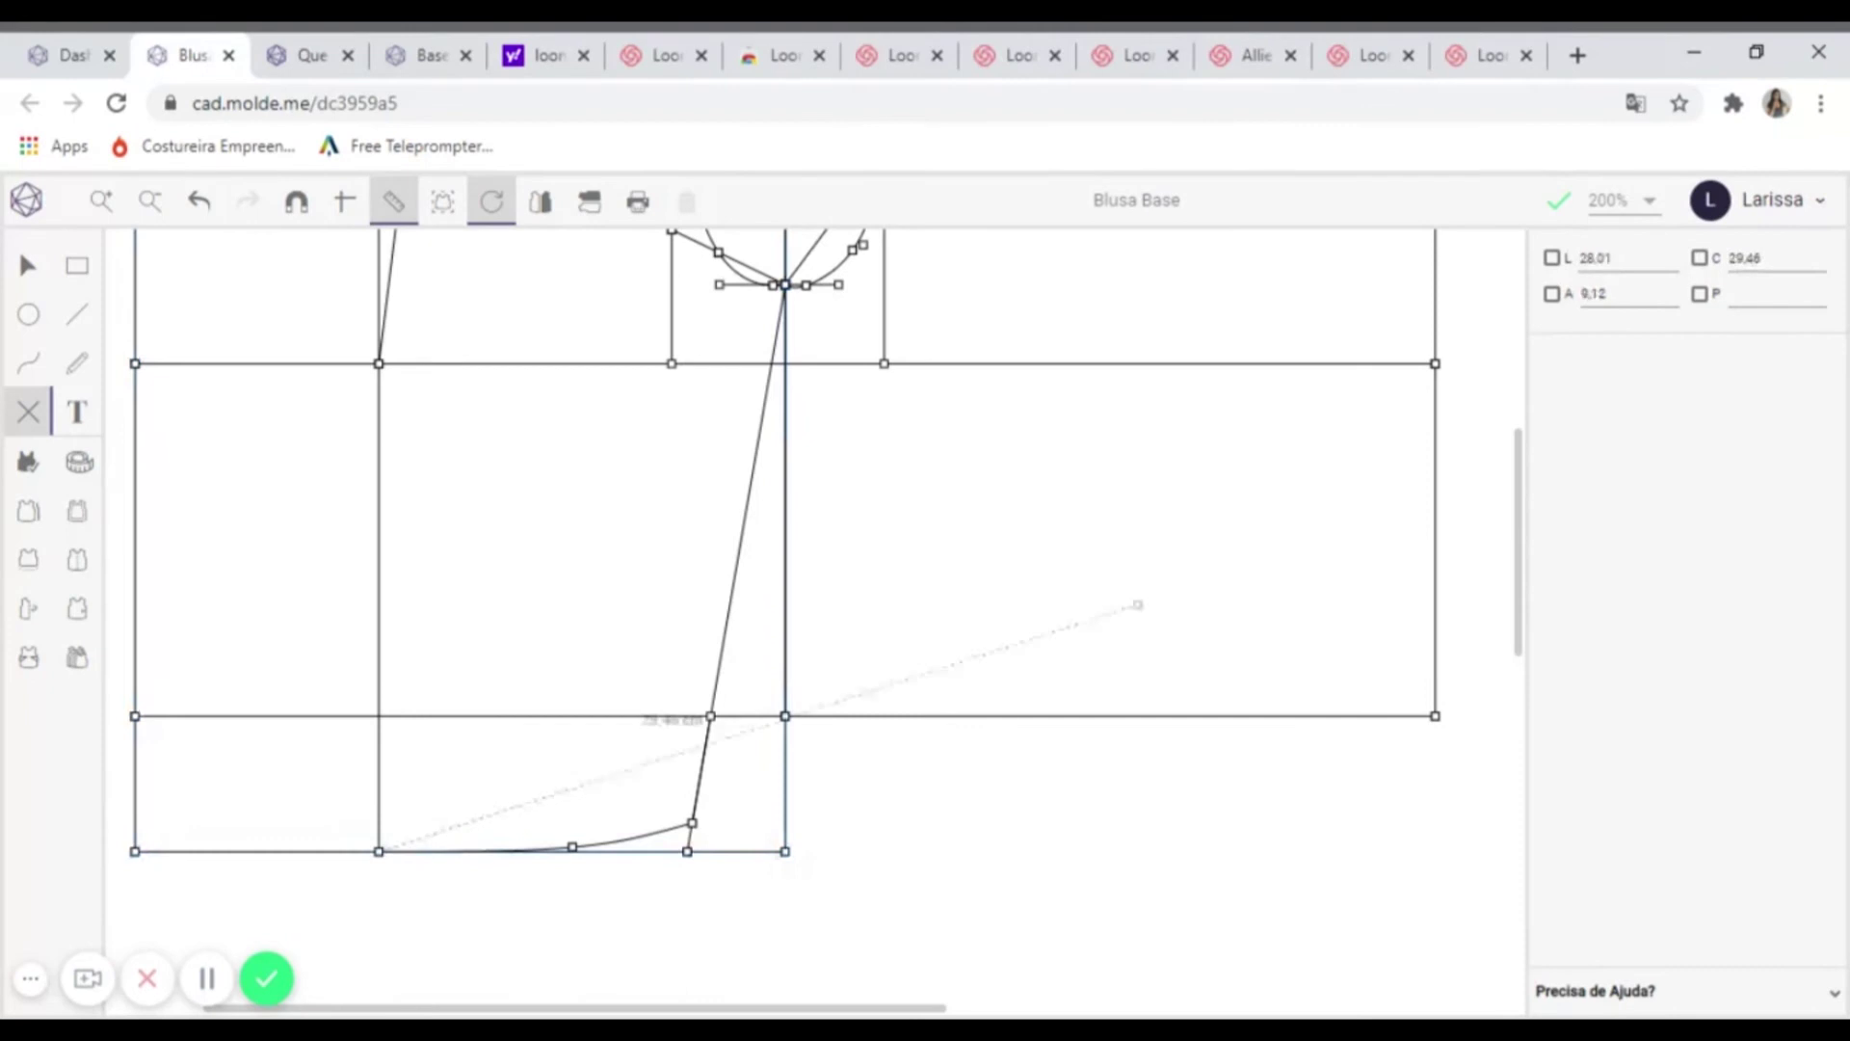
click(1629, 257)
text(1,44)
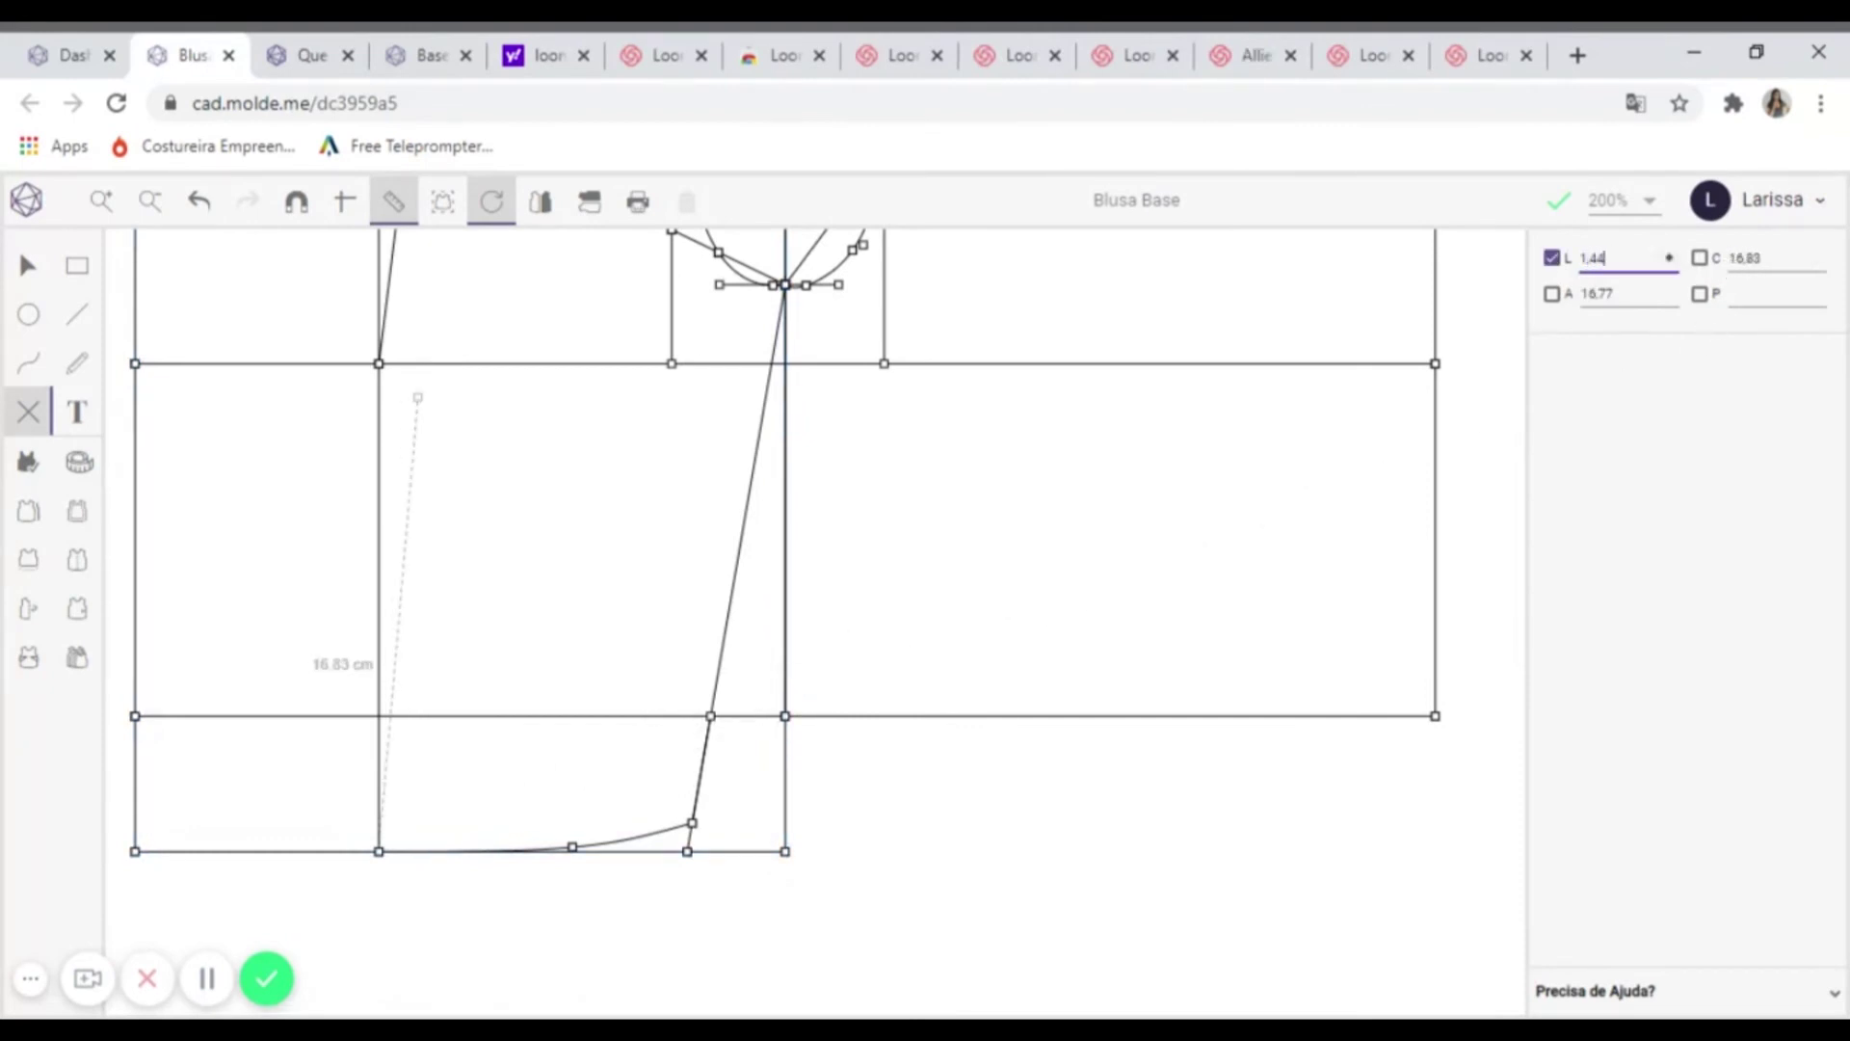
key(Return)
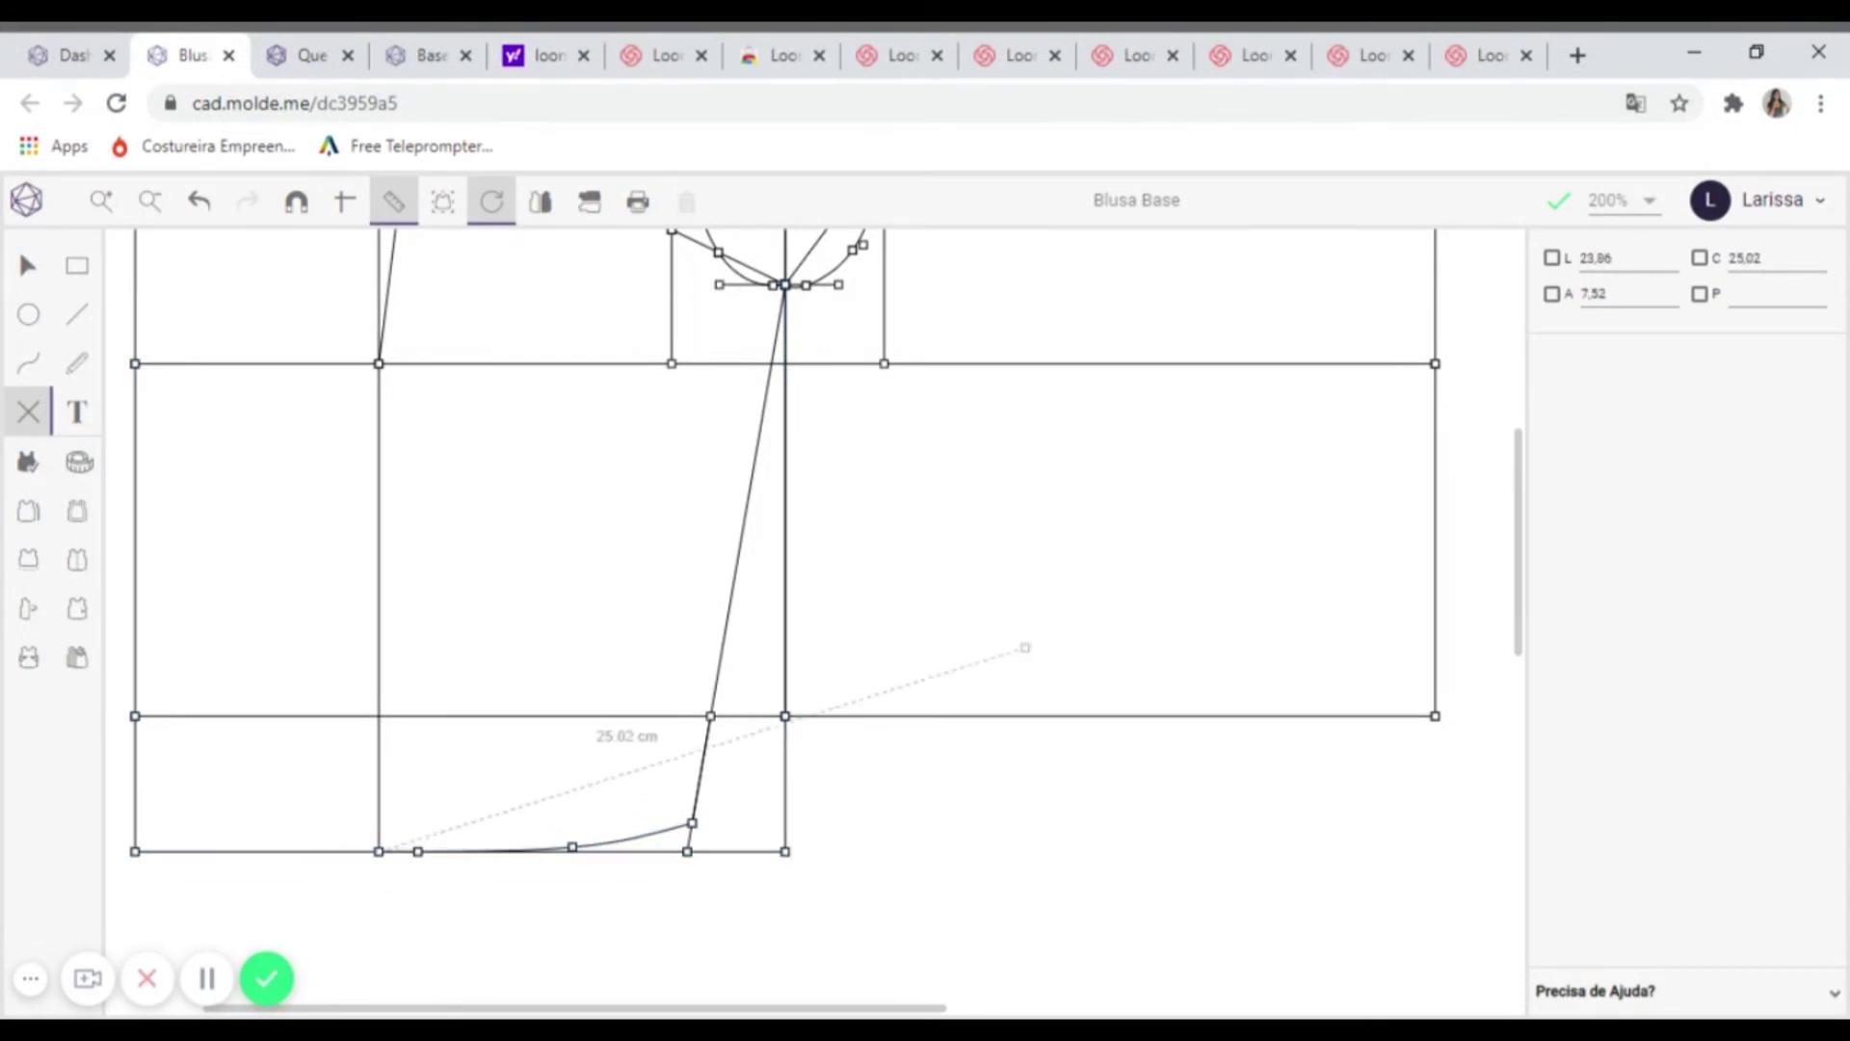
double_click(1611, 258)
text(1,4)
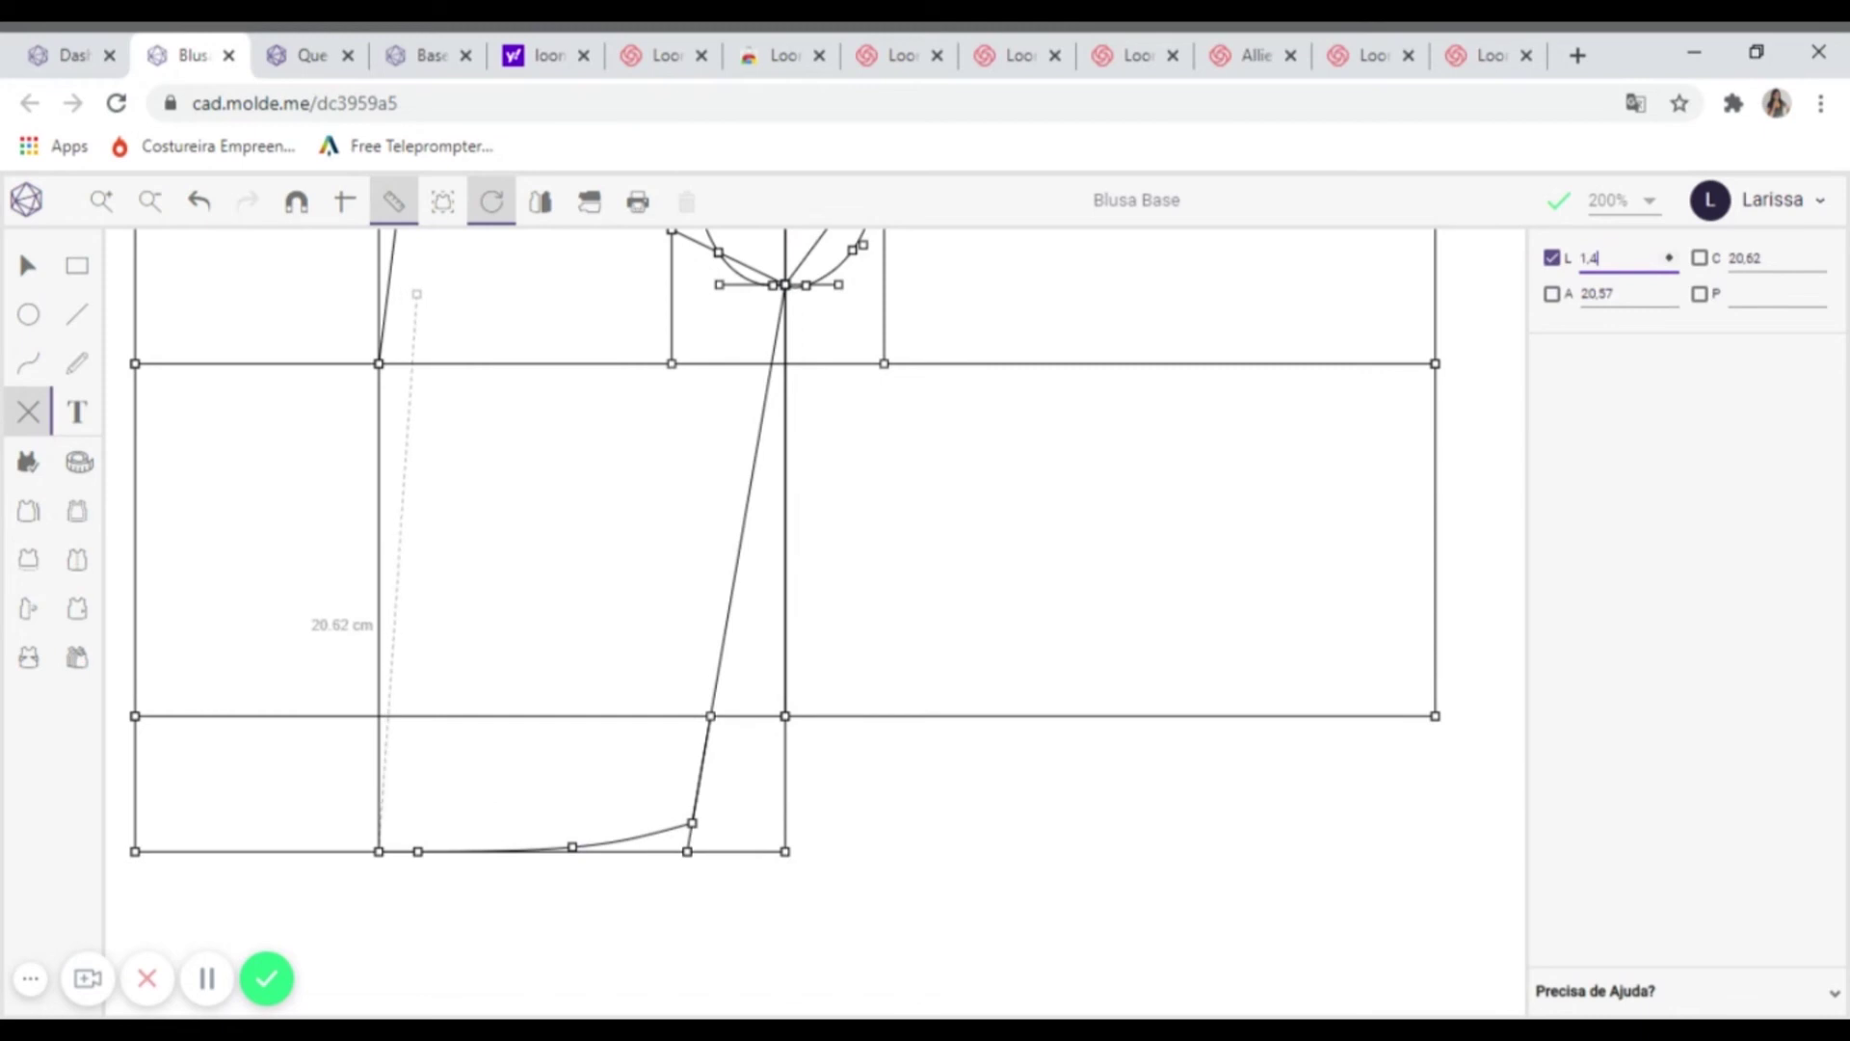
double_click(1617, 294)
text(0)
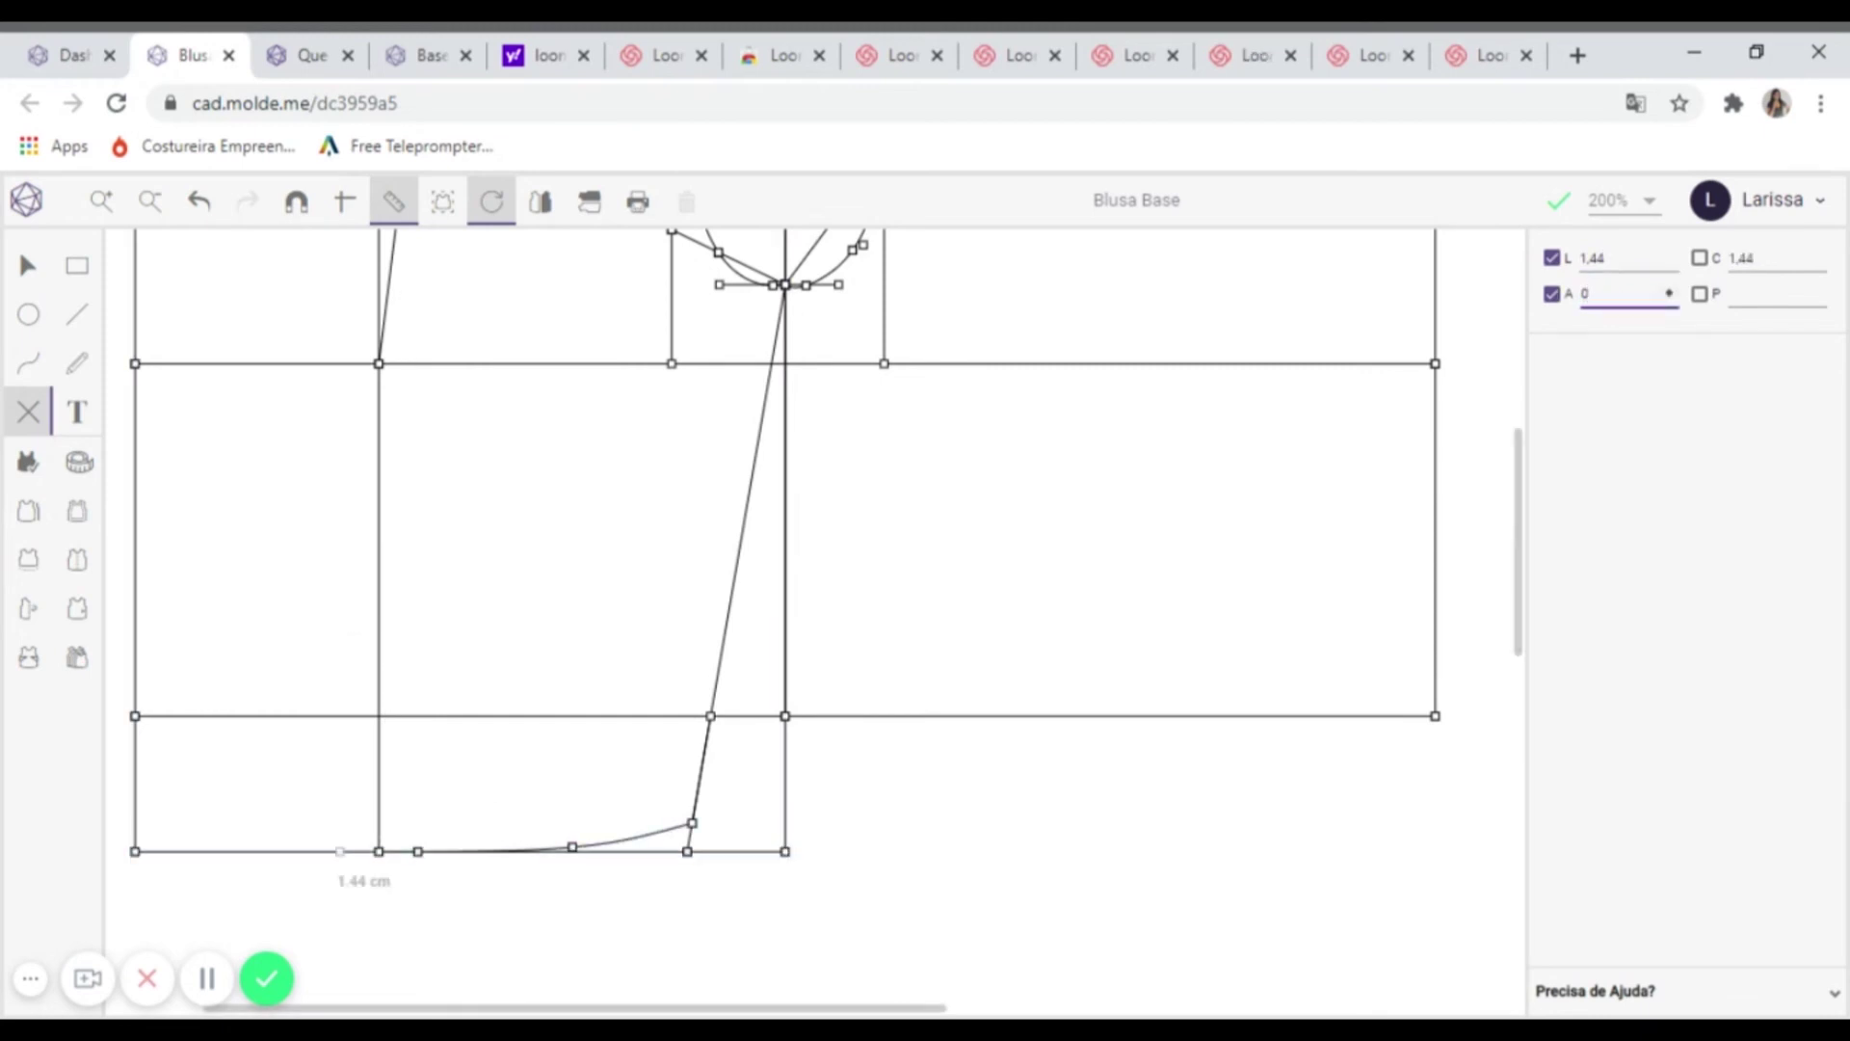
key(Return)
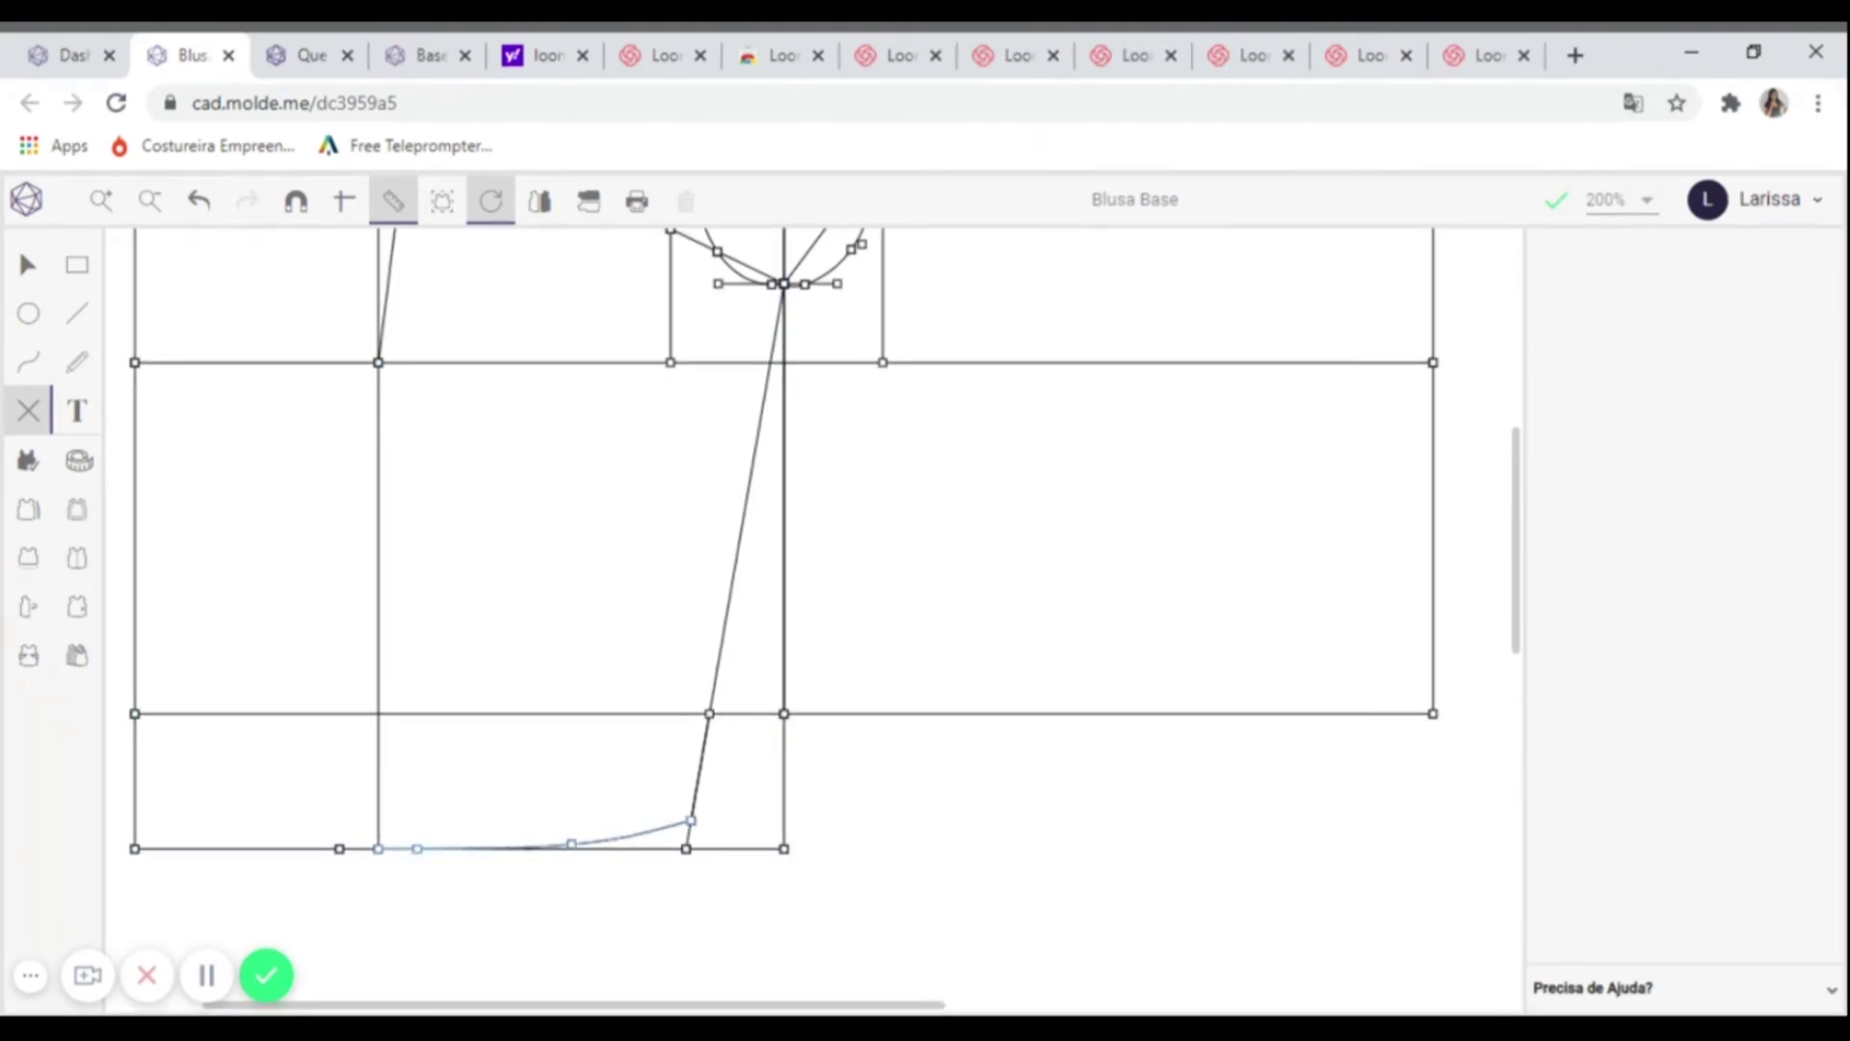
- With snapping back on, draw the front dart's two legs from the bust point to the marked points on the bottom edge
click(77, 314)
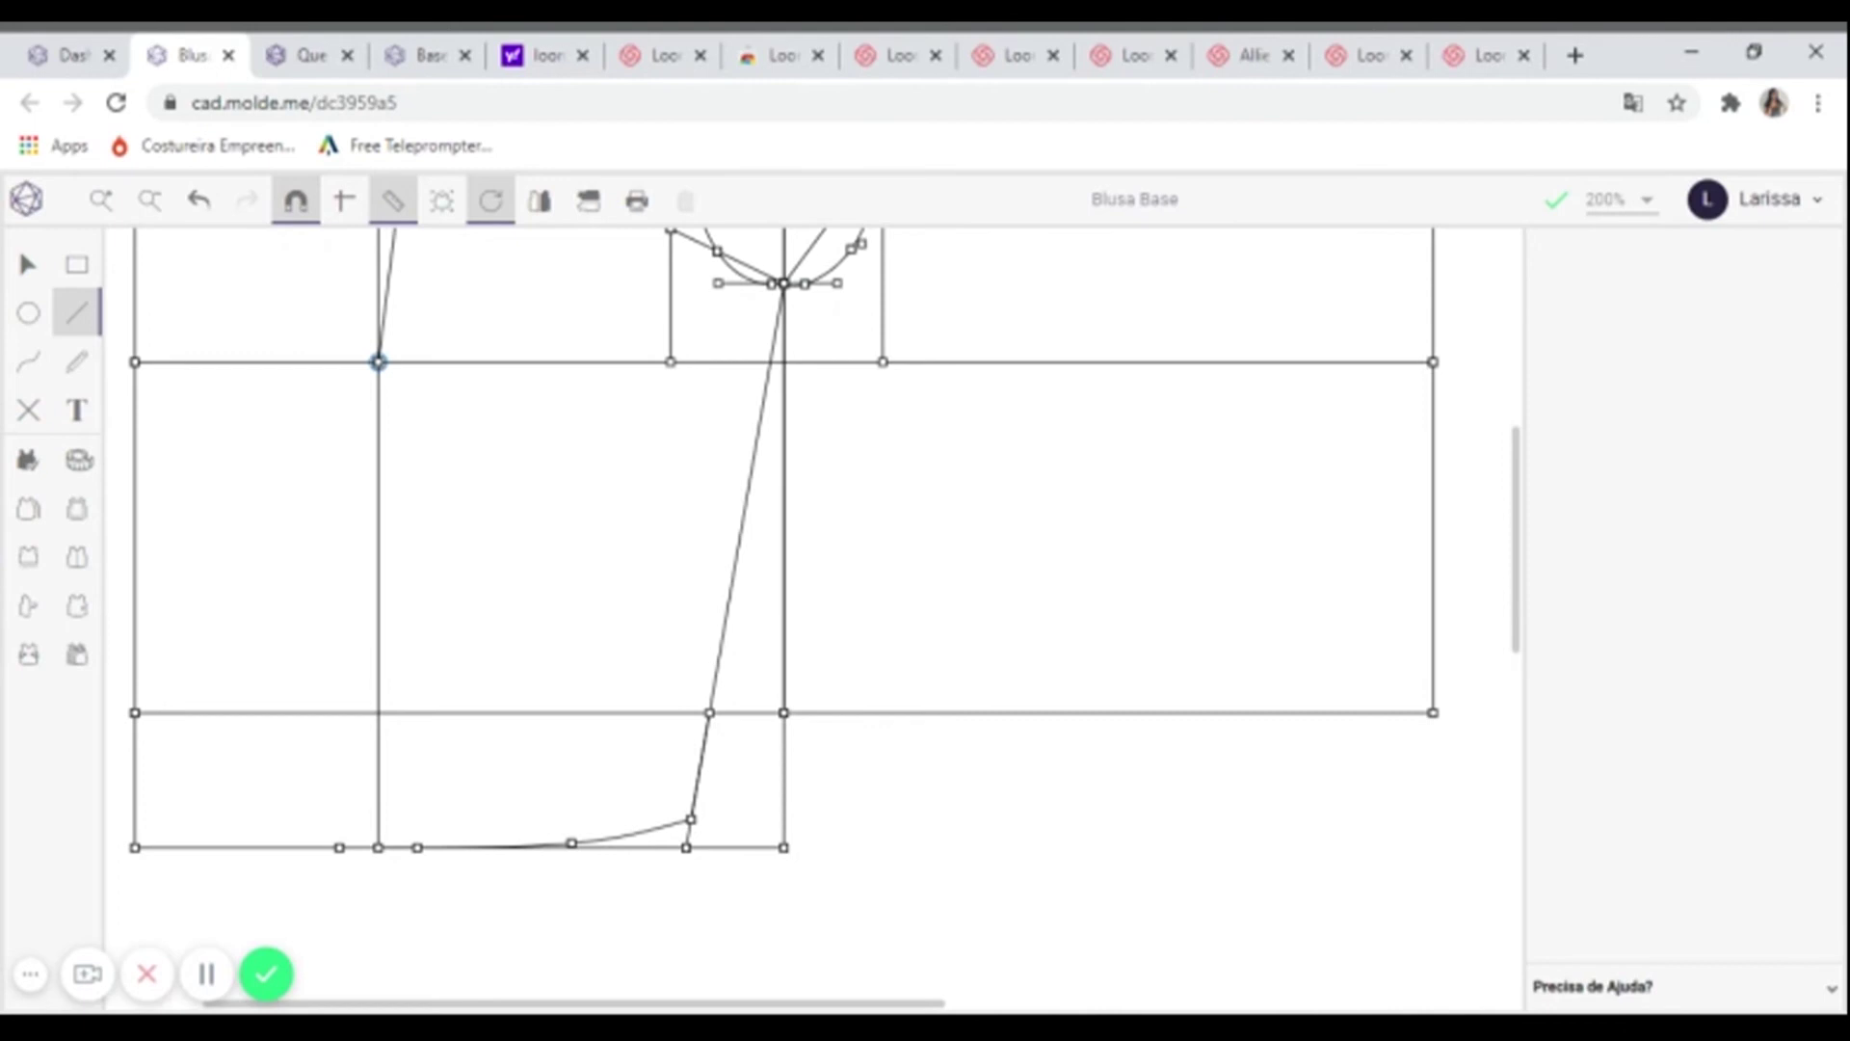
click(377, 361)
click(339, 846)
click(378, 361)
click(417, 847)
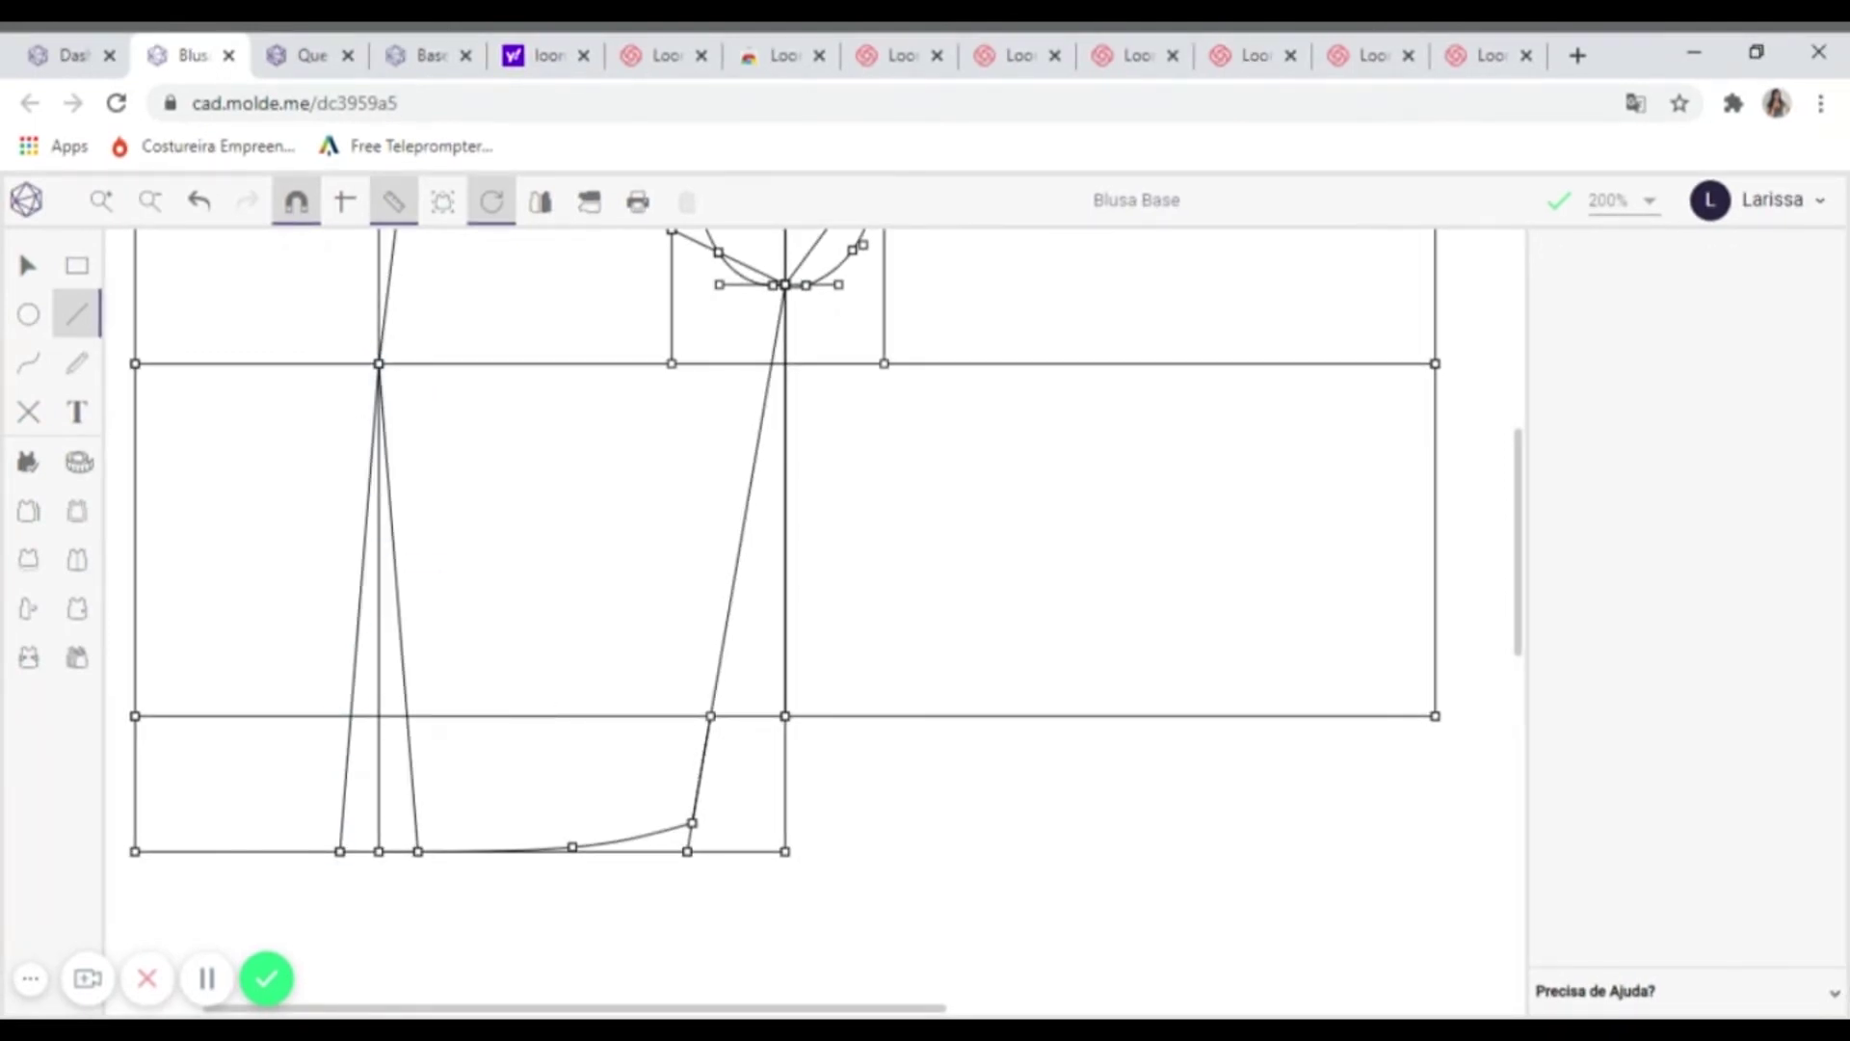
- Draw a 3 cm line down the front side line from the bust line, and connect the bust point to its lower end
scroll(214, 665, down, 3)
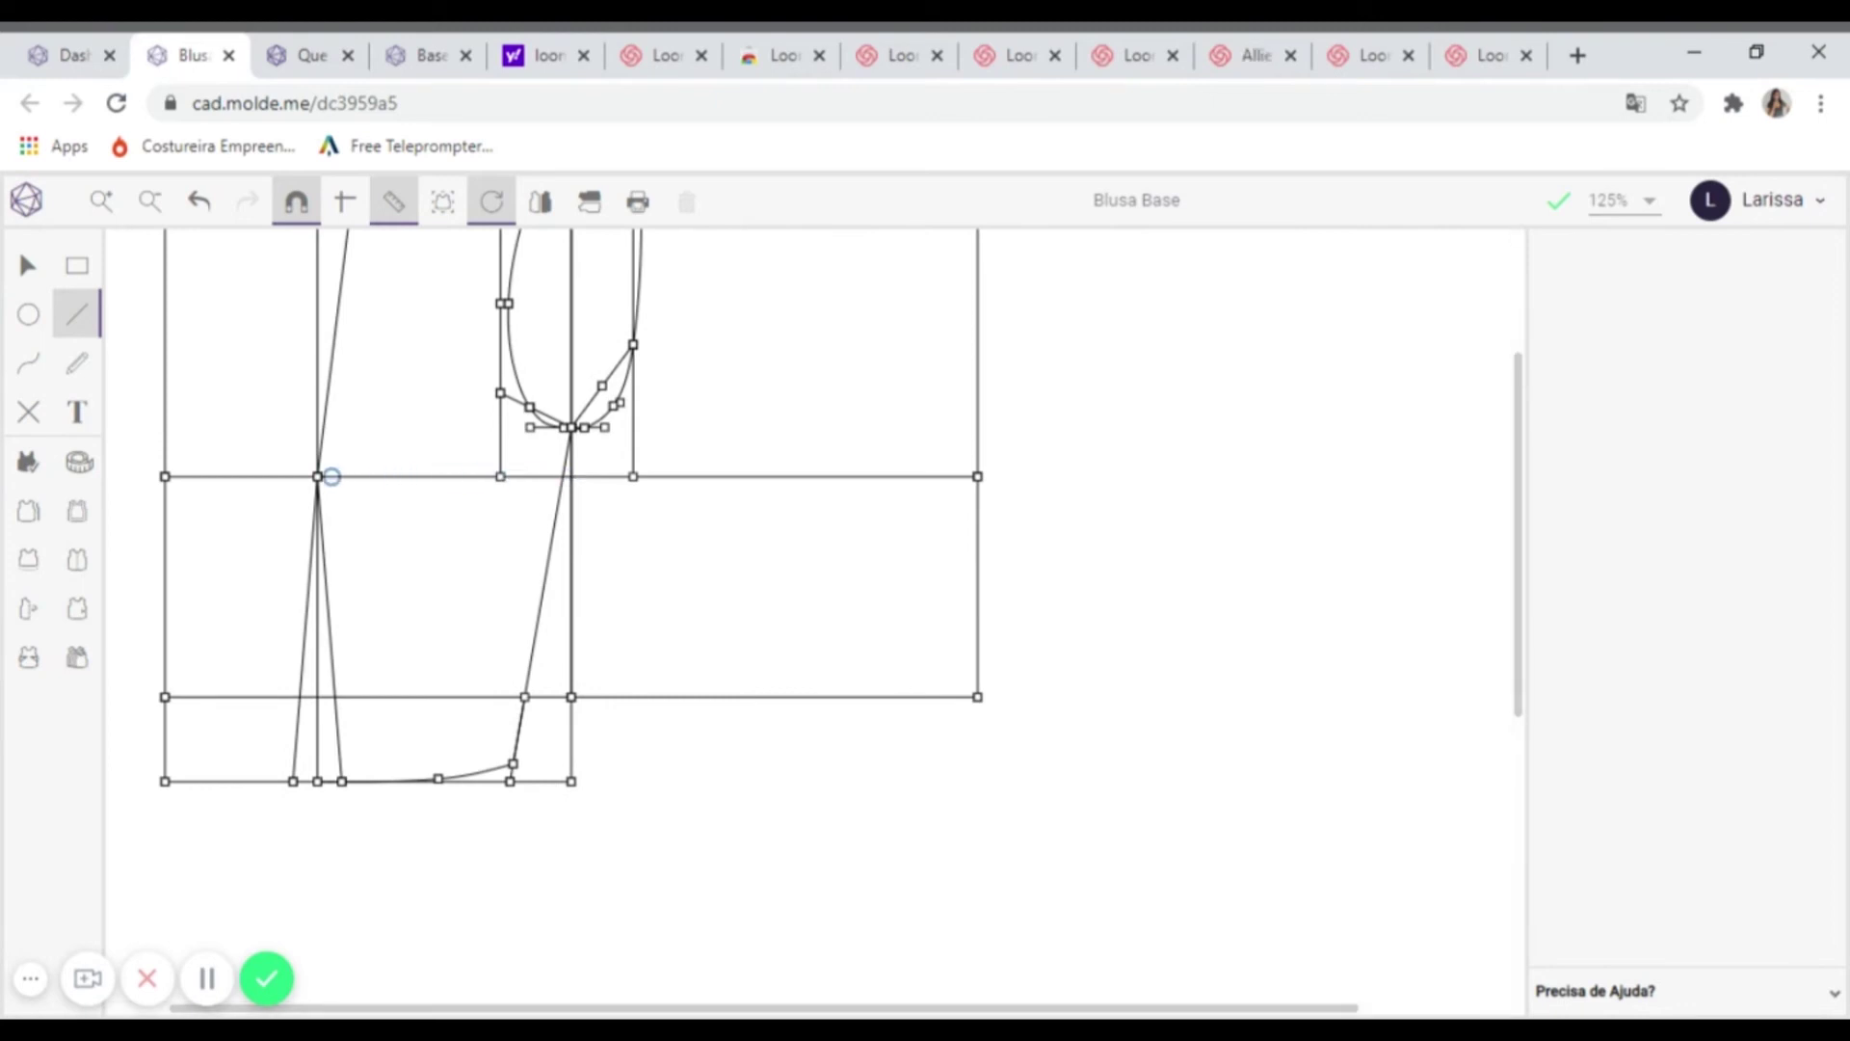
click(562, 476)
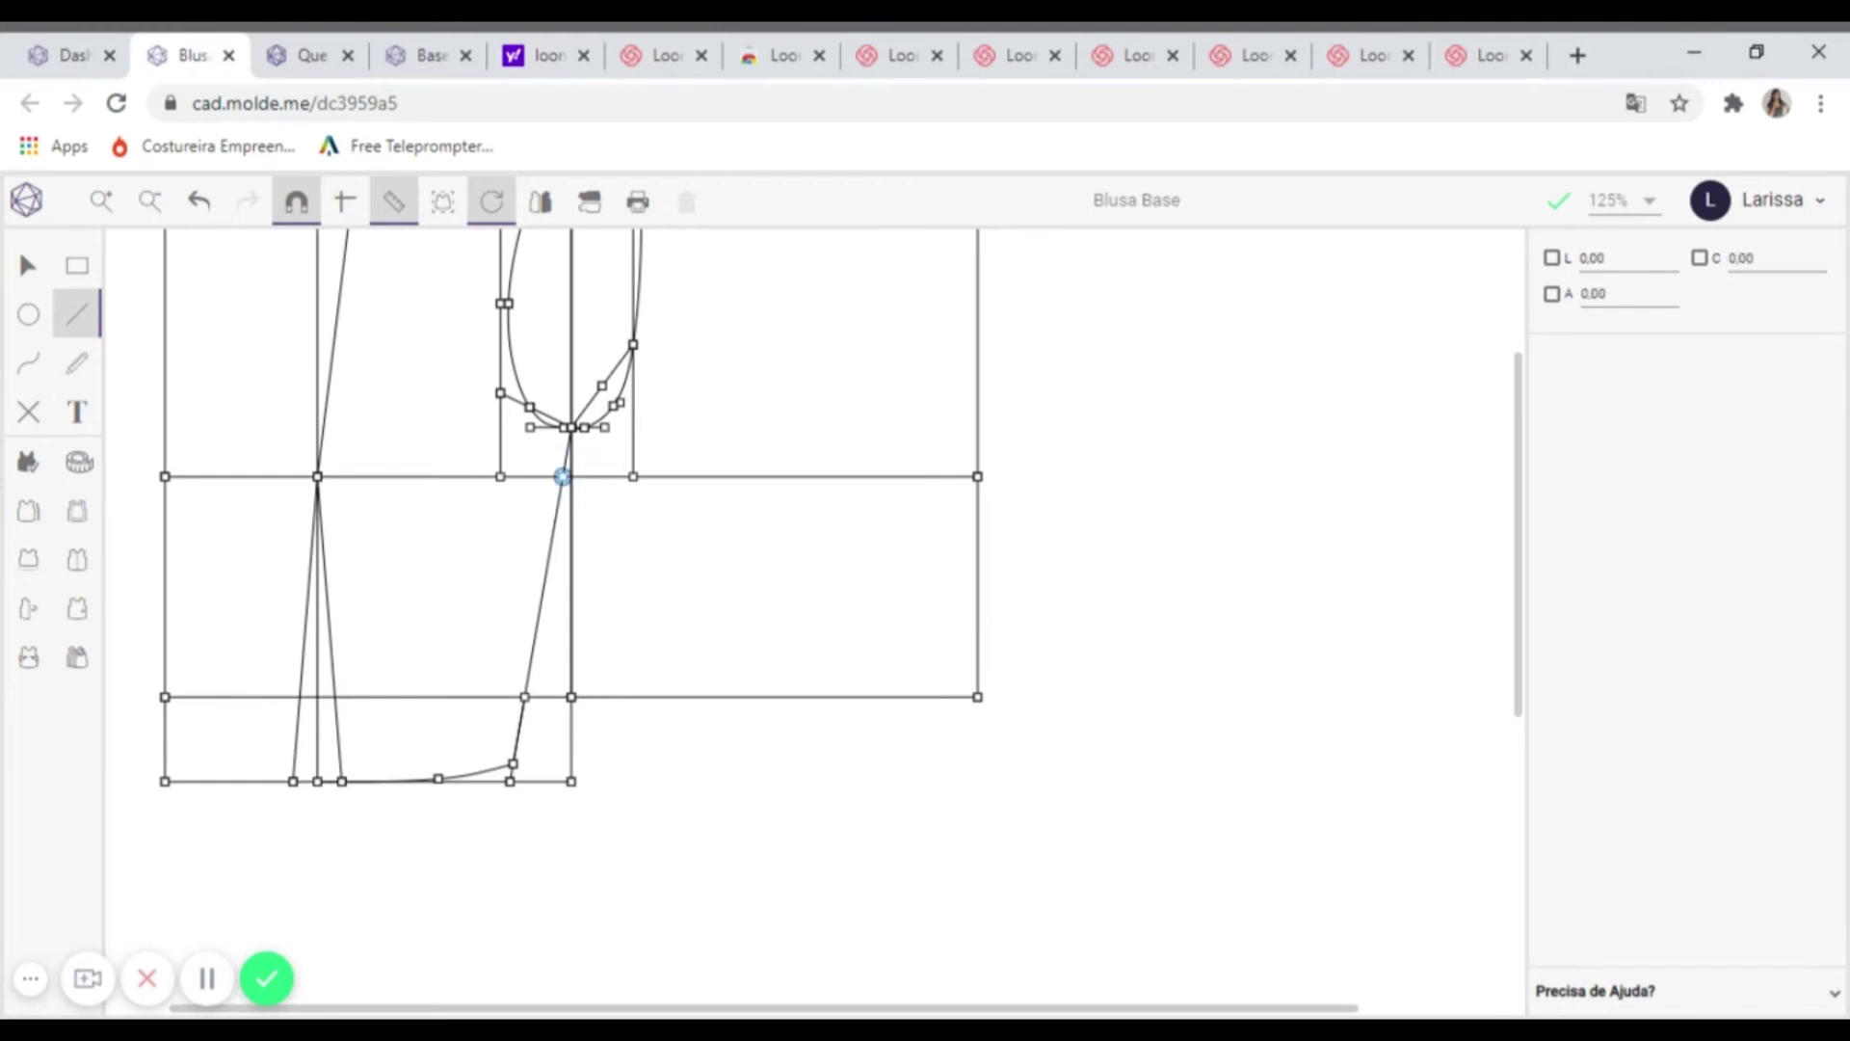
click(1746, 258)
text(3)
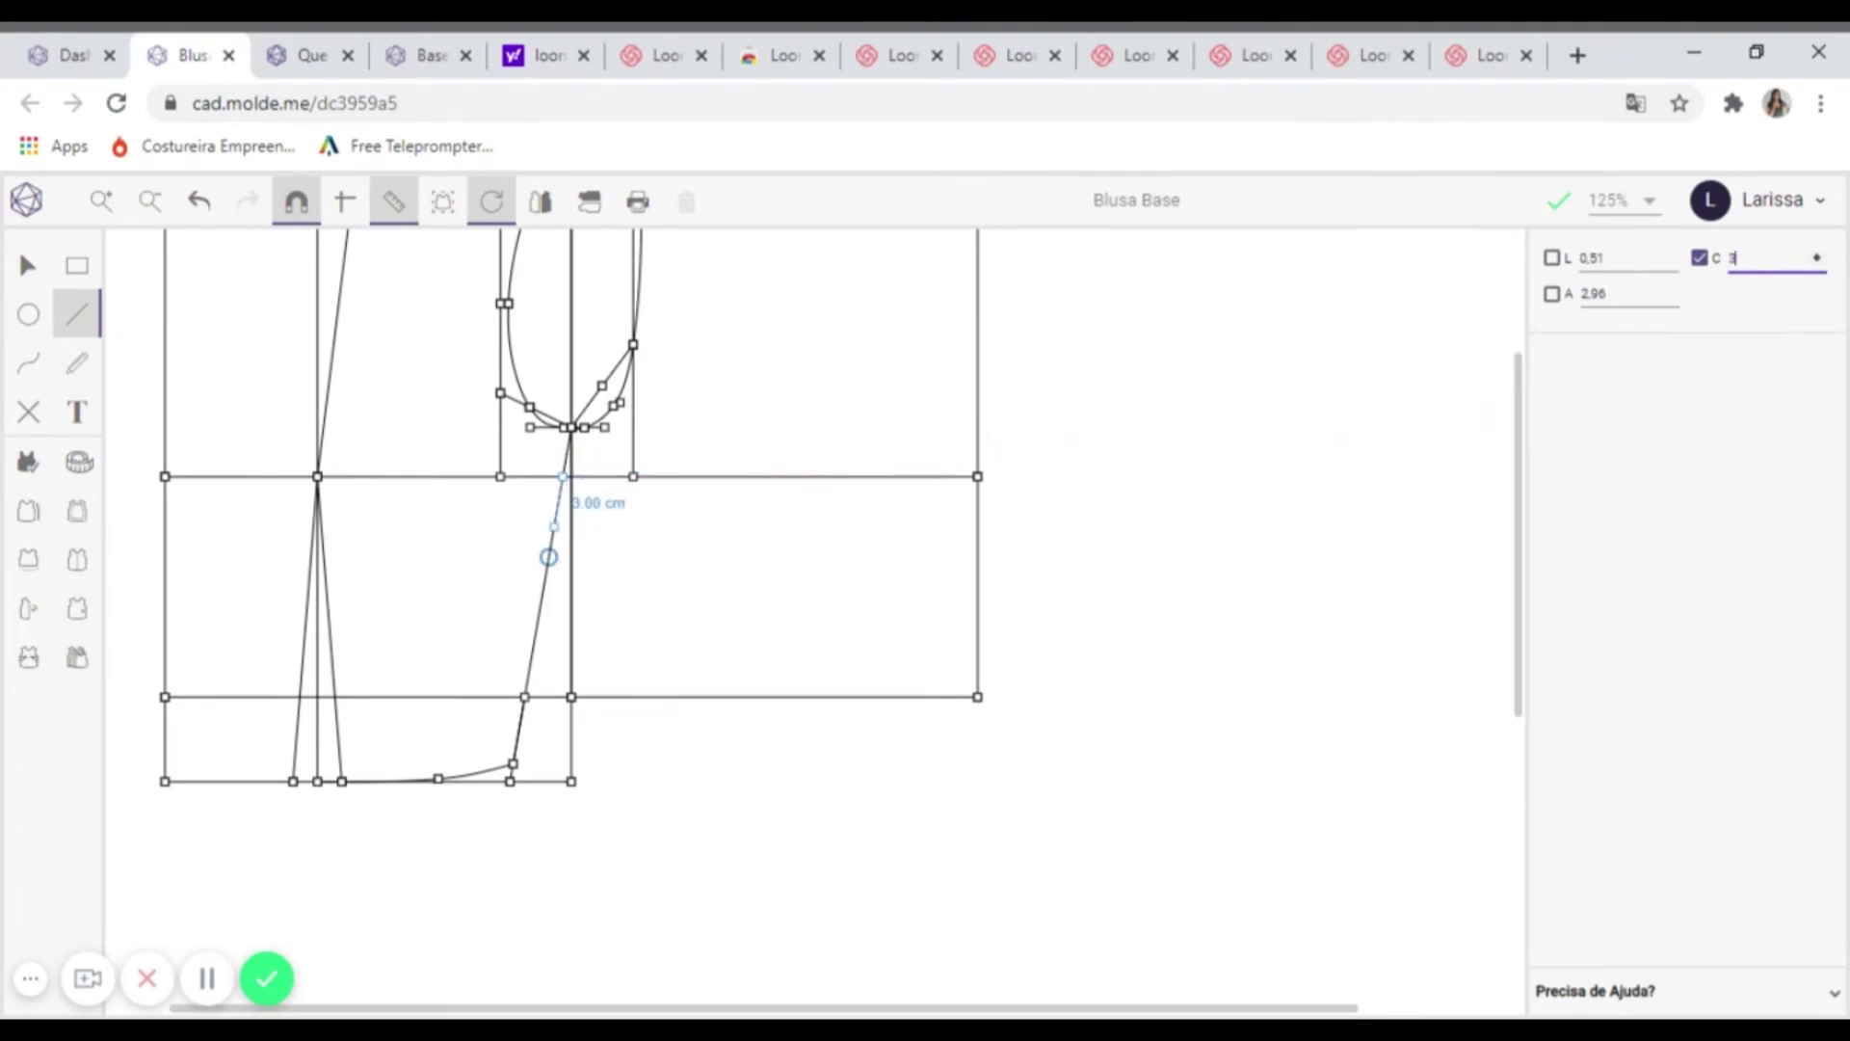
key(Return)
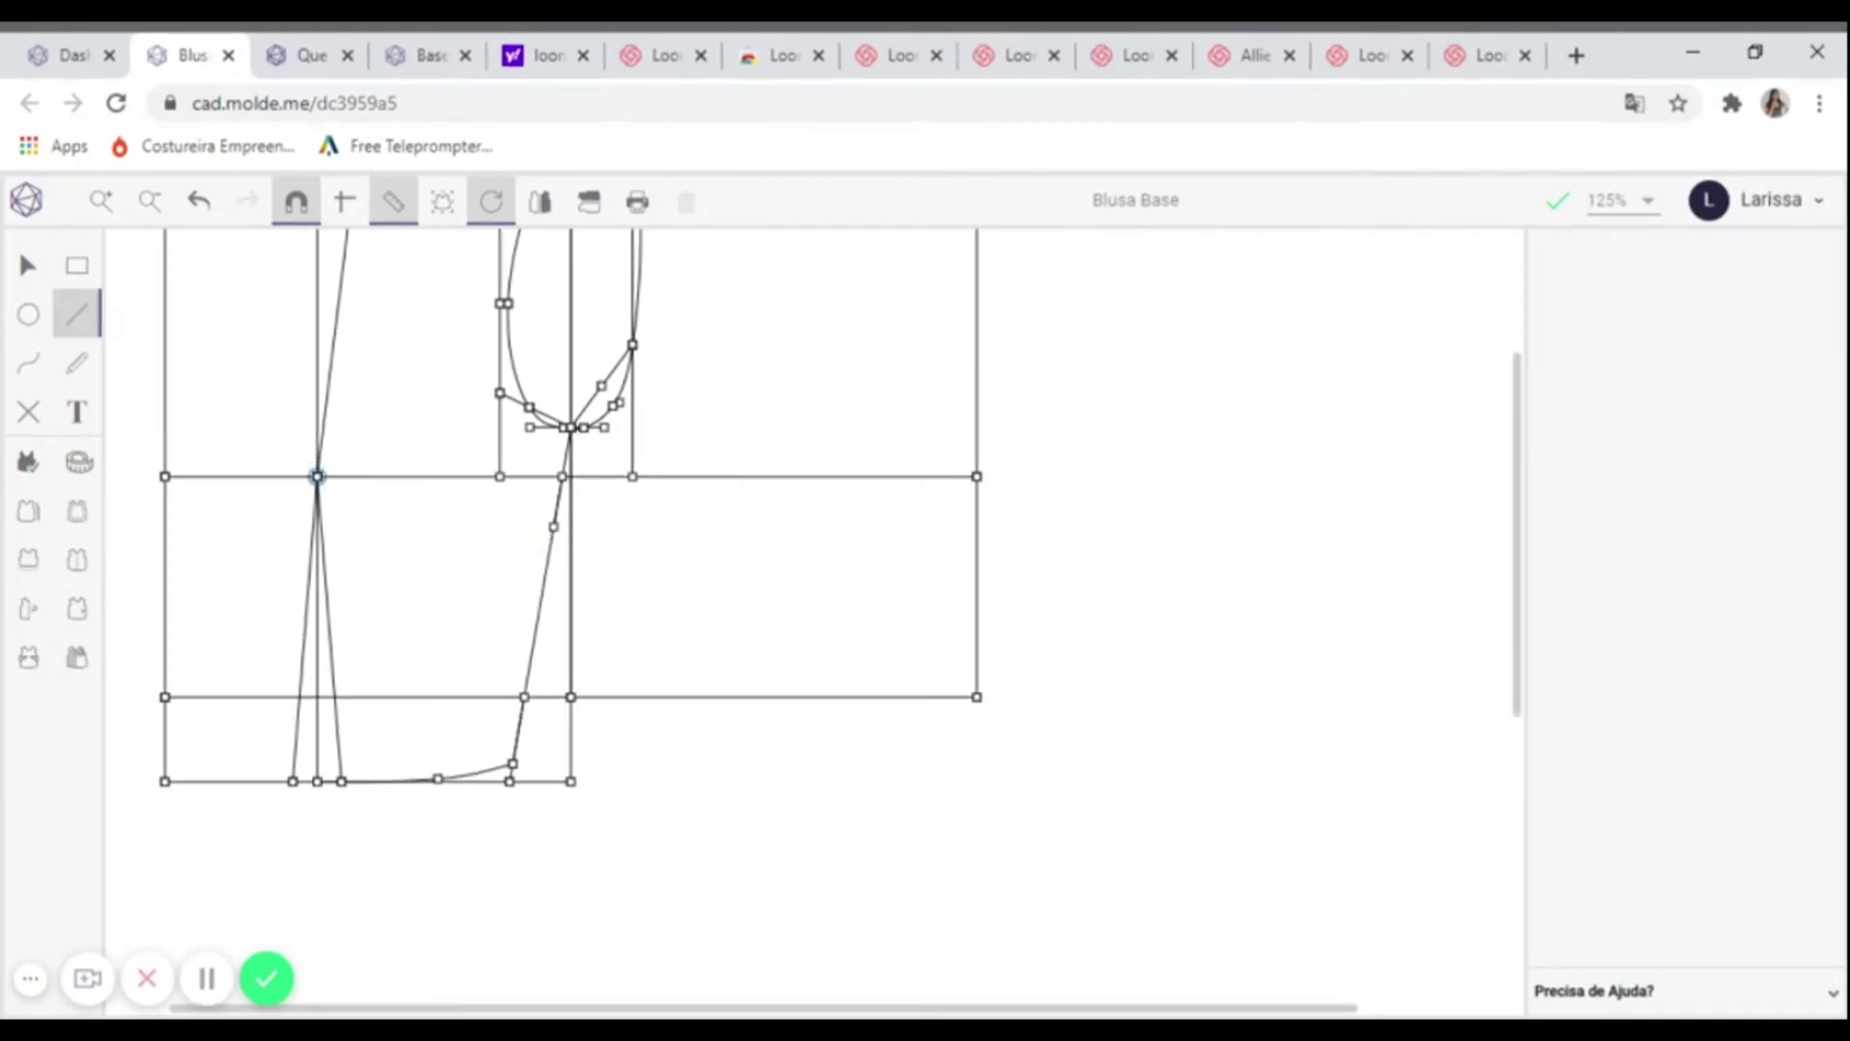
click(317, 476)
click(553, 526)
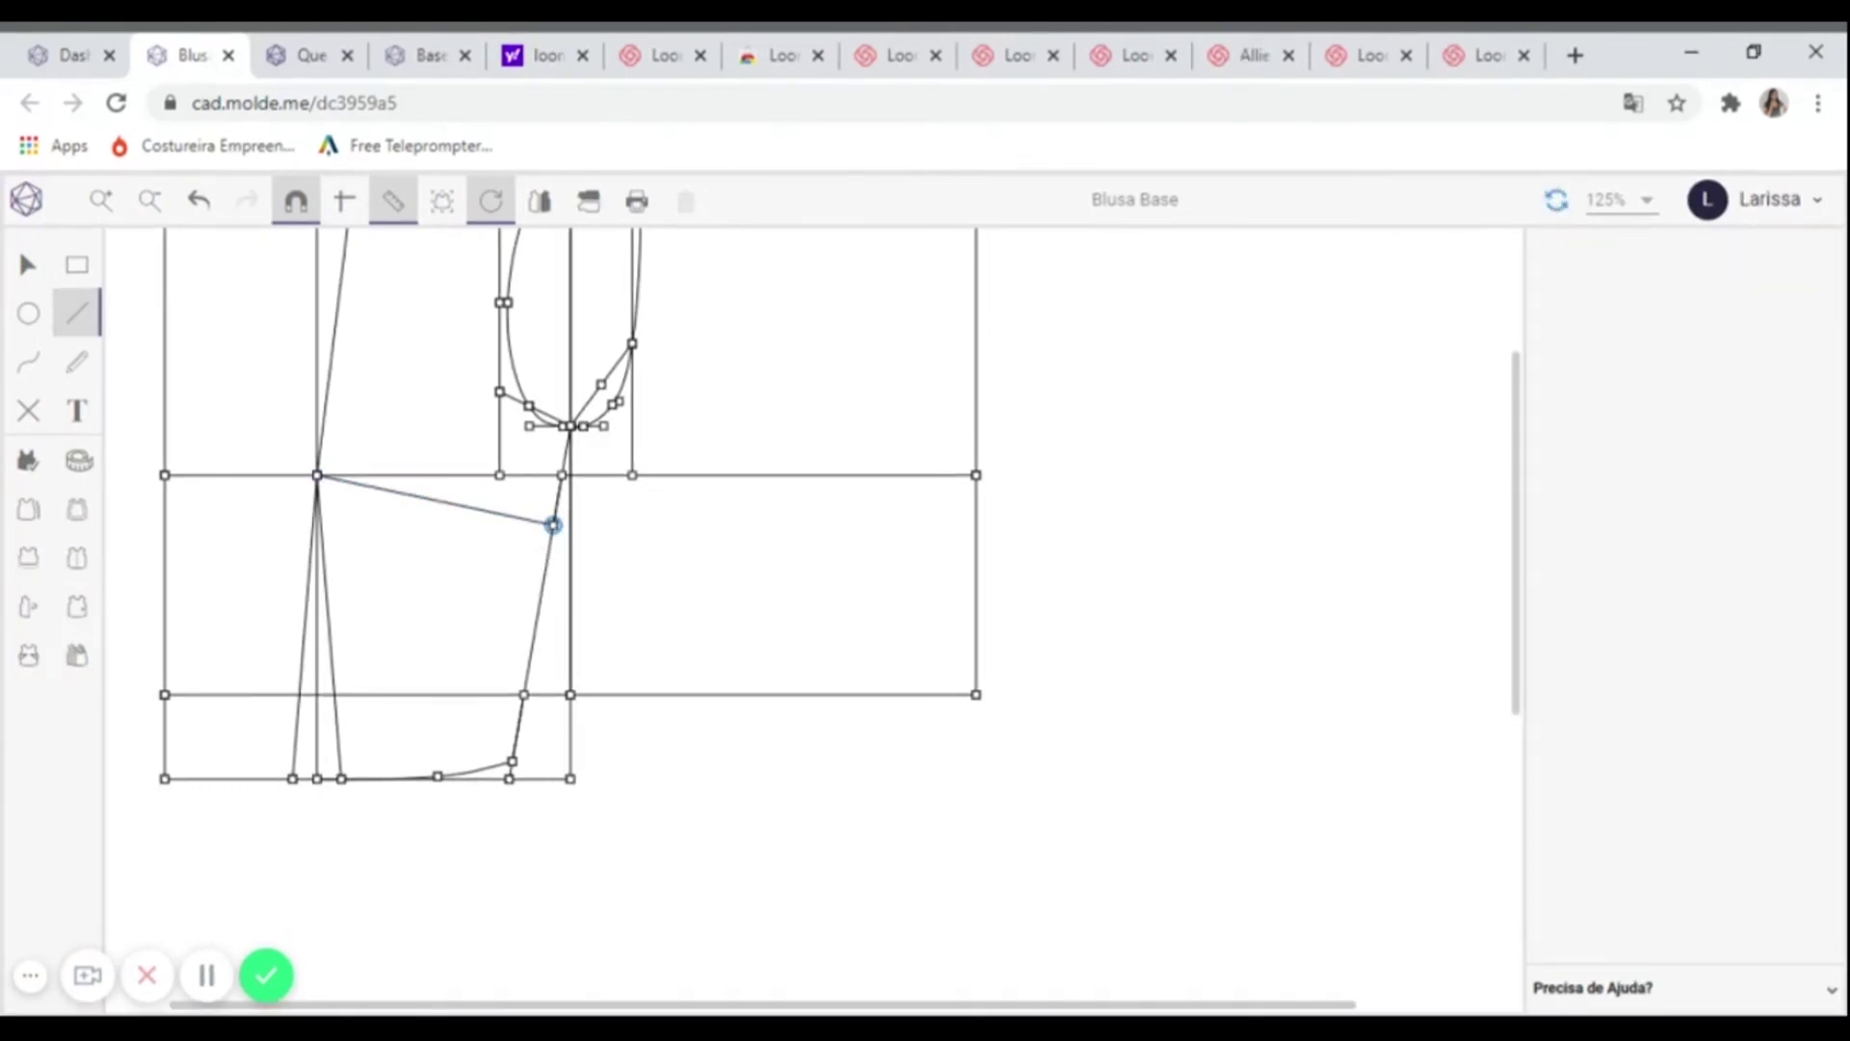
- Mark a point on the back rectangle's bottom edge, 20.38 cm across from its outer bottom corner
scroll(553, 526, down, 2)
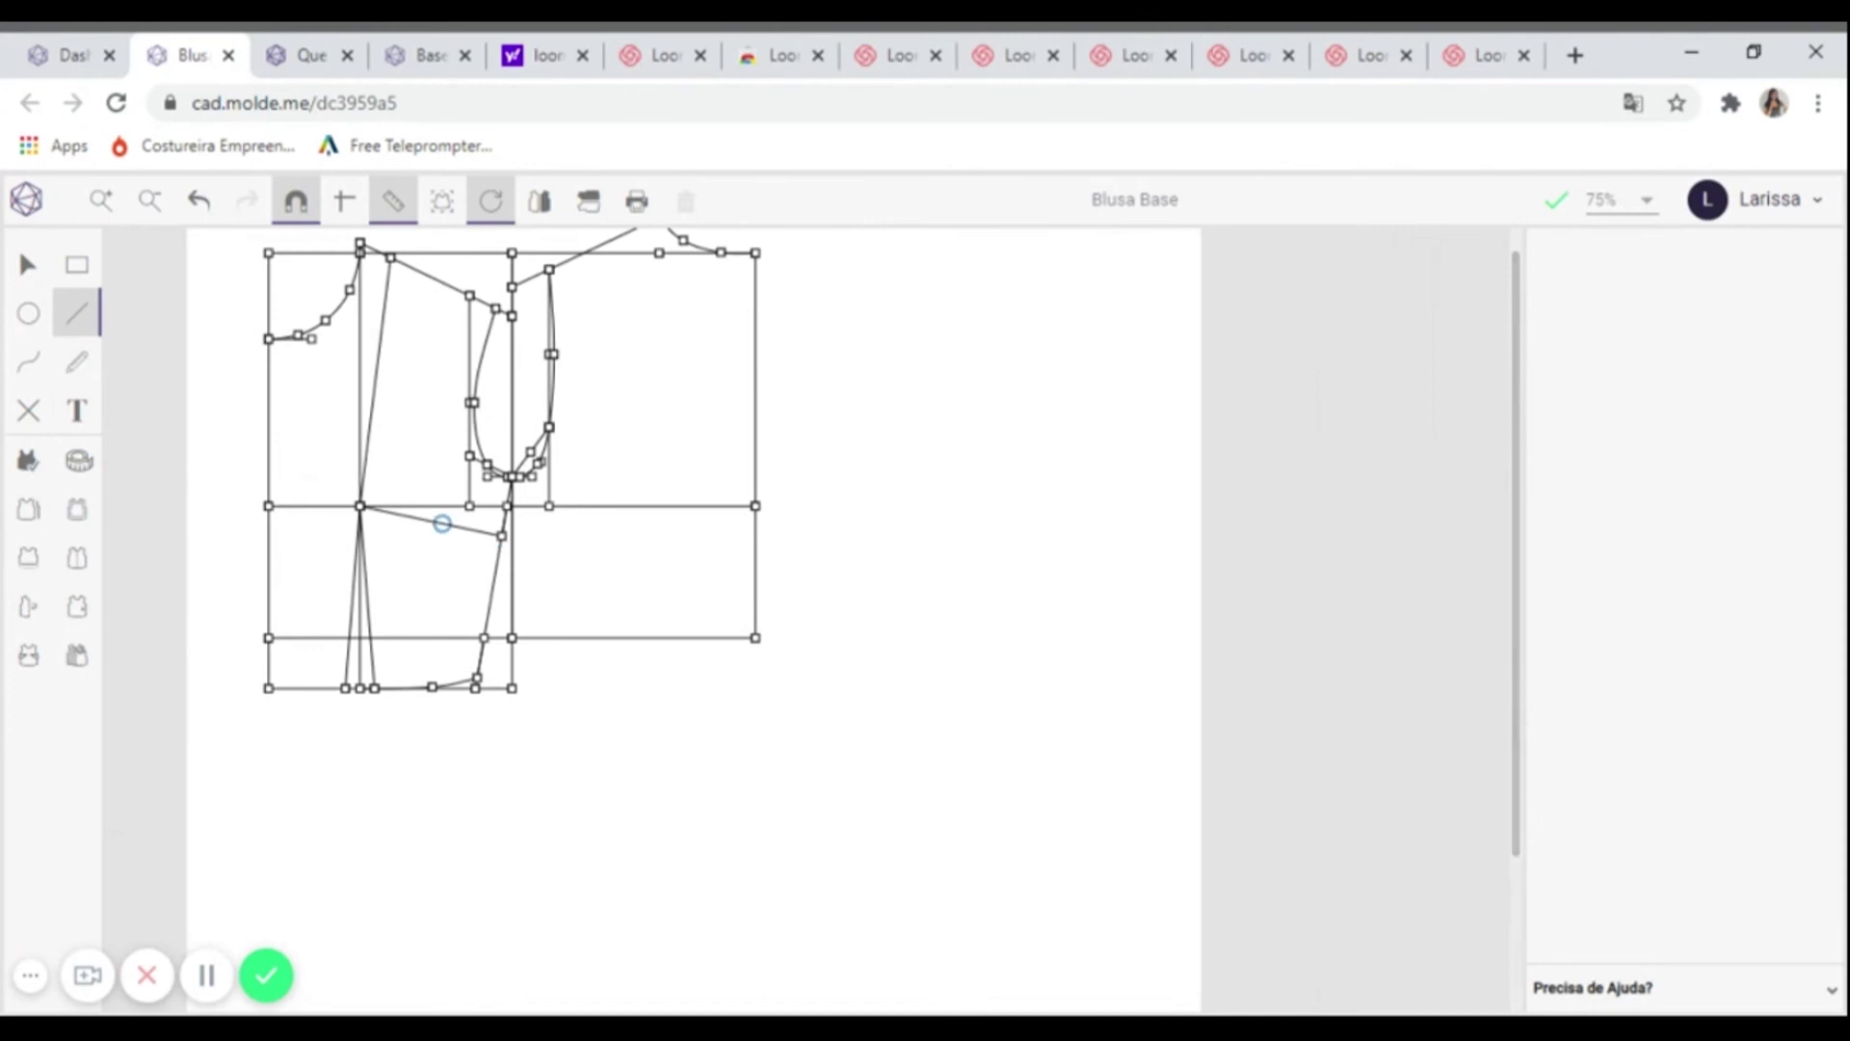
scroll(434, 474, up, 2)
scroll(465, 537, up, 2)
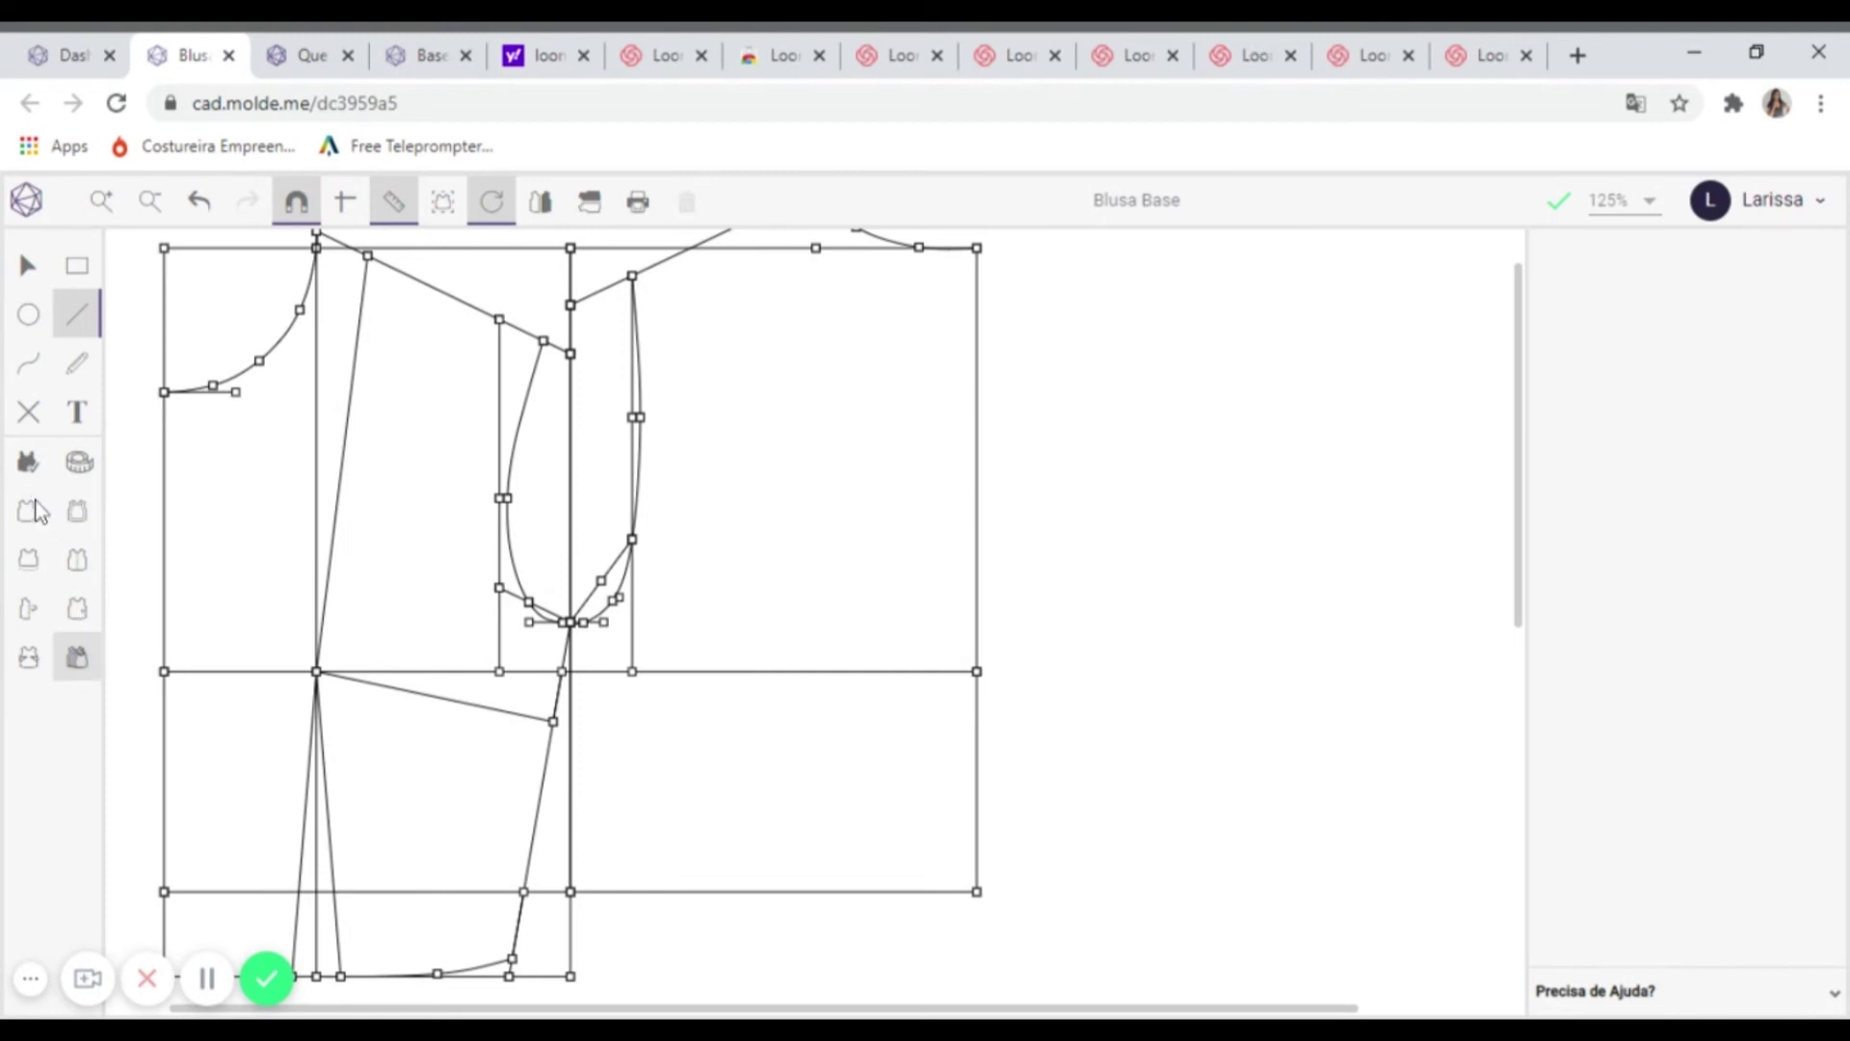
click(28, 411)
click(976, 891)
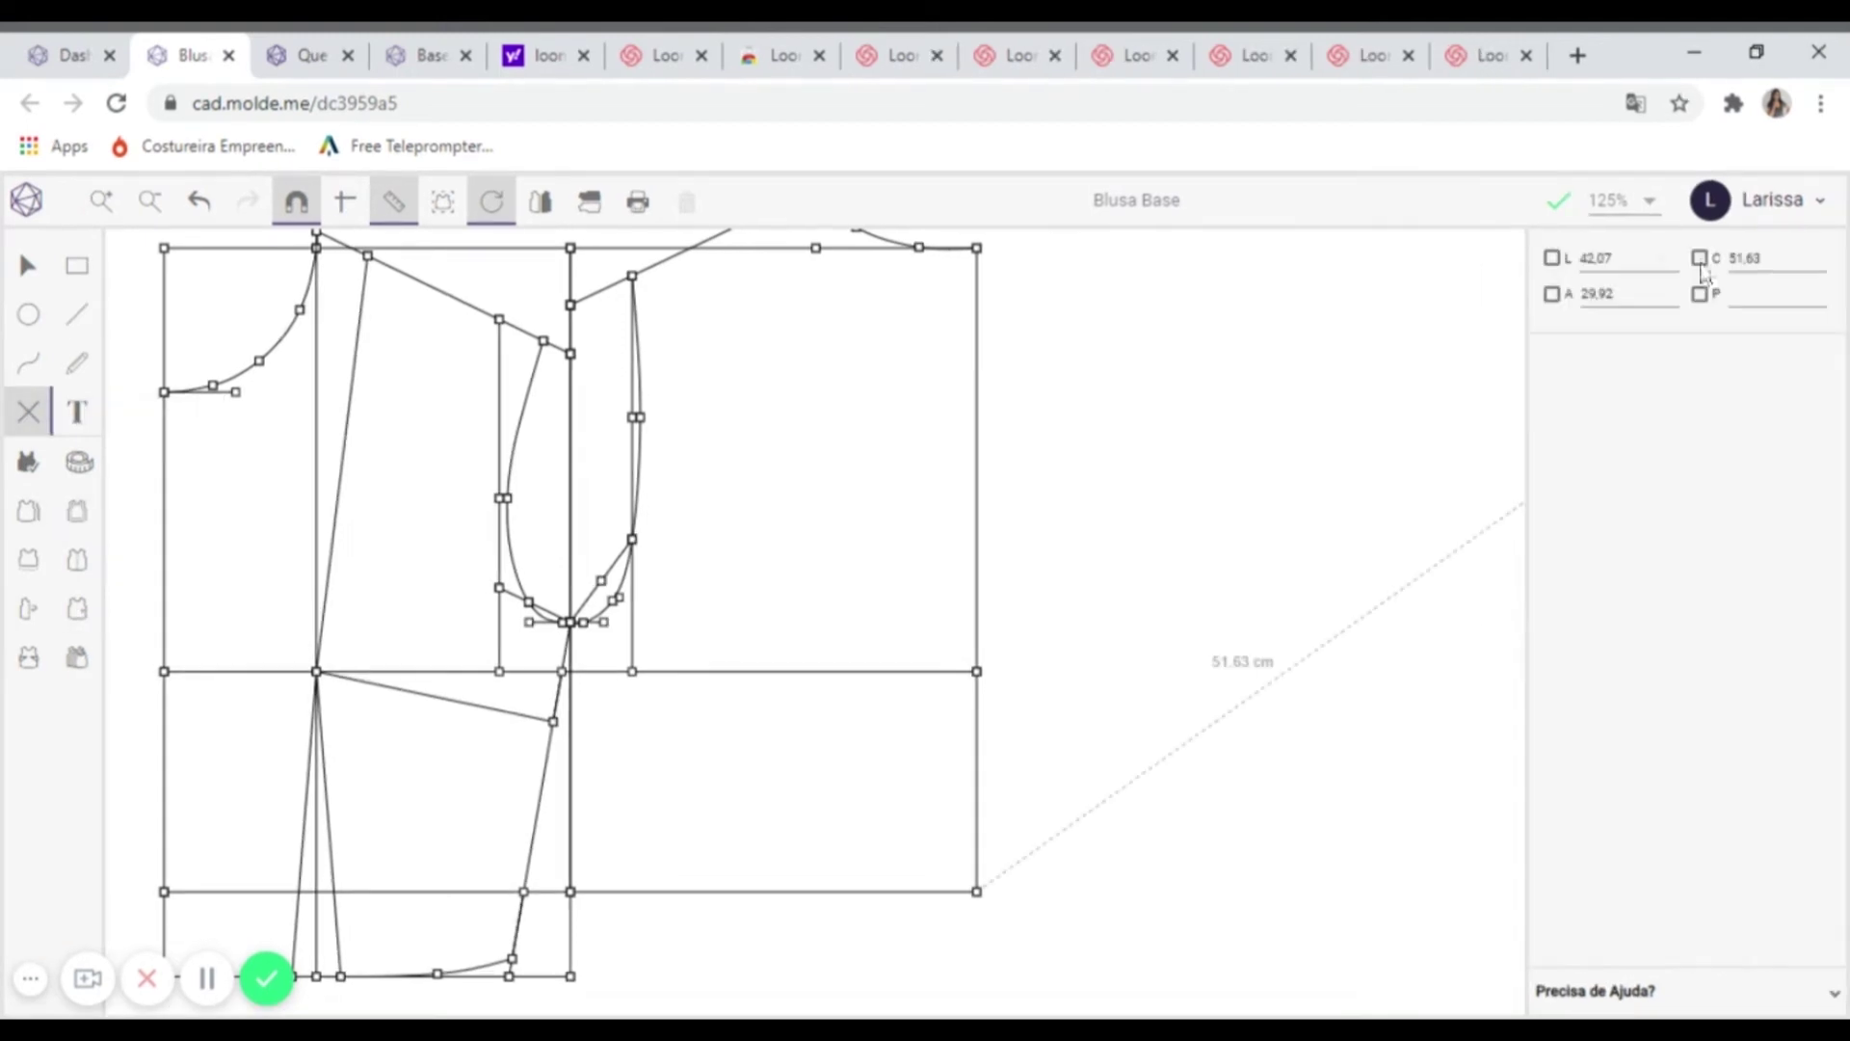
click(1620, 259)
text(20,38)
key(Tab)
text(0)
key(Return)
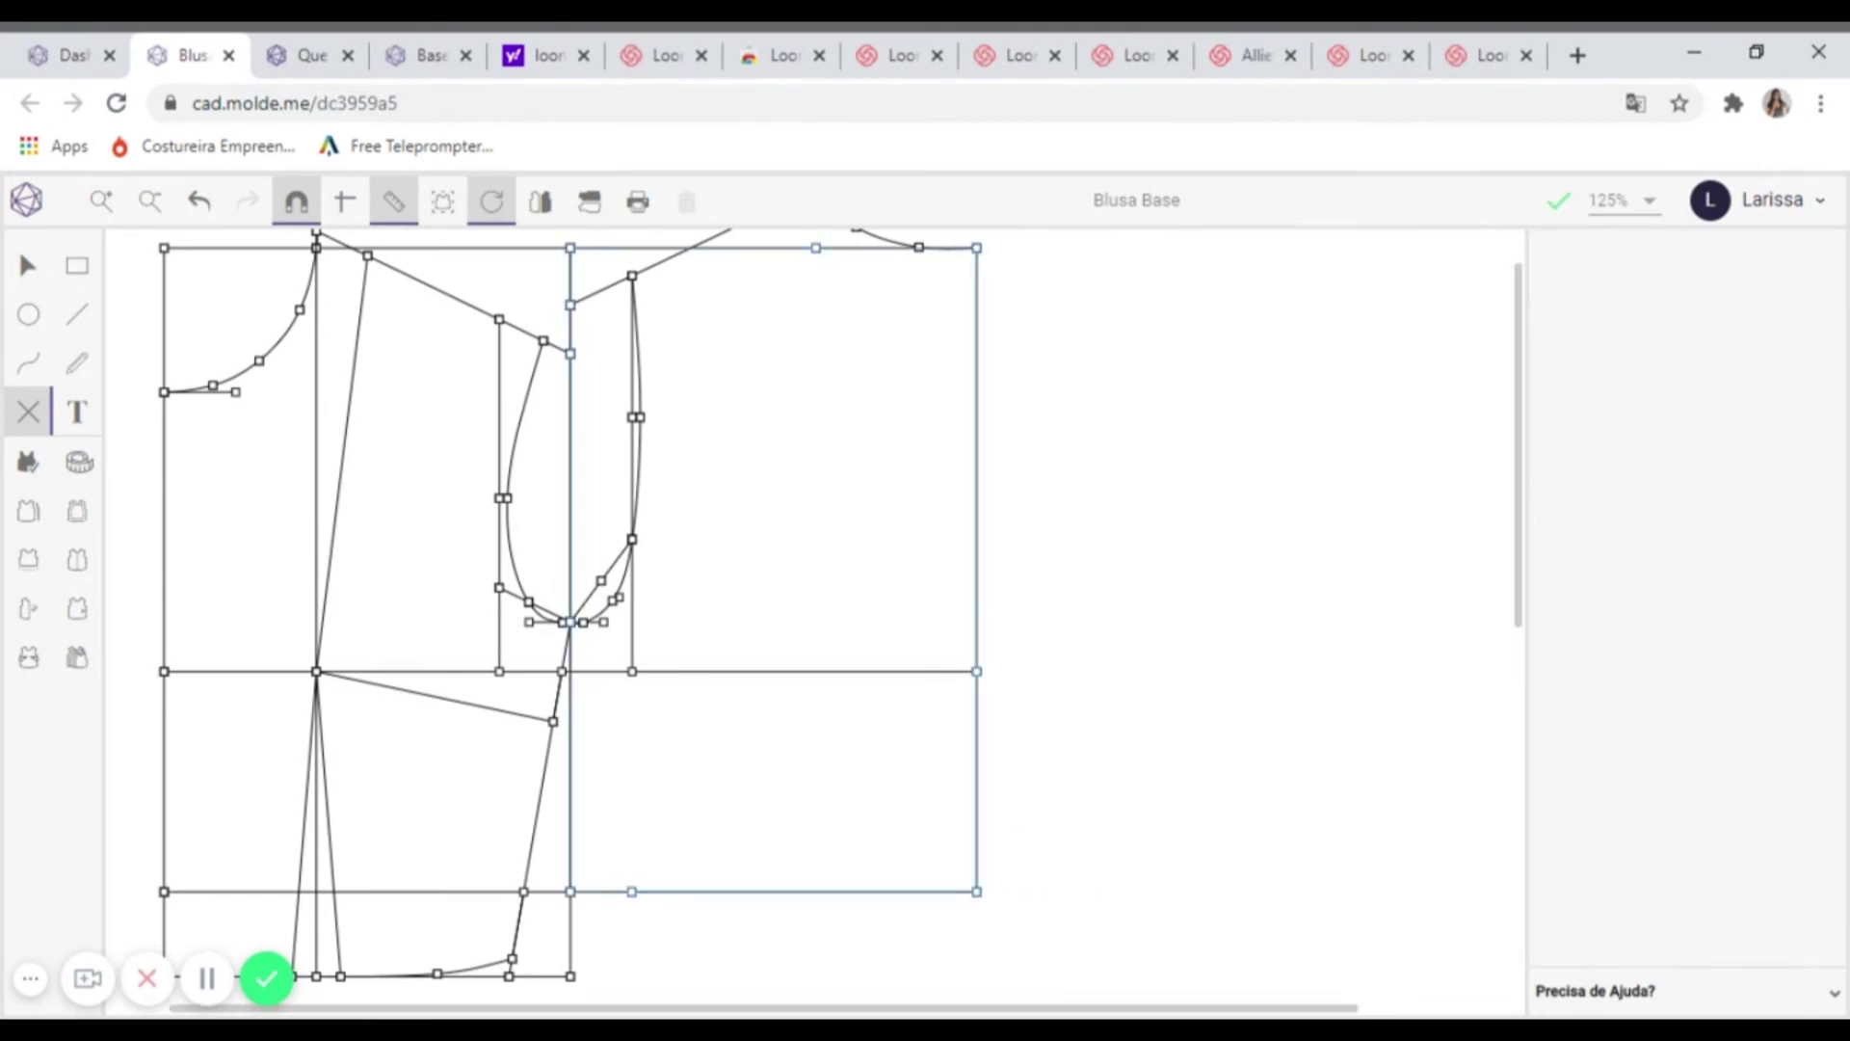
- Draw the slanted back side line from the armhole's base on the shared edge to the marked point on the bottom edge
click(77, 313)
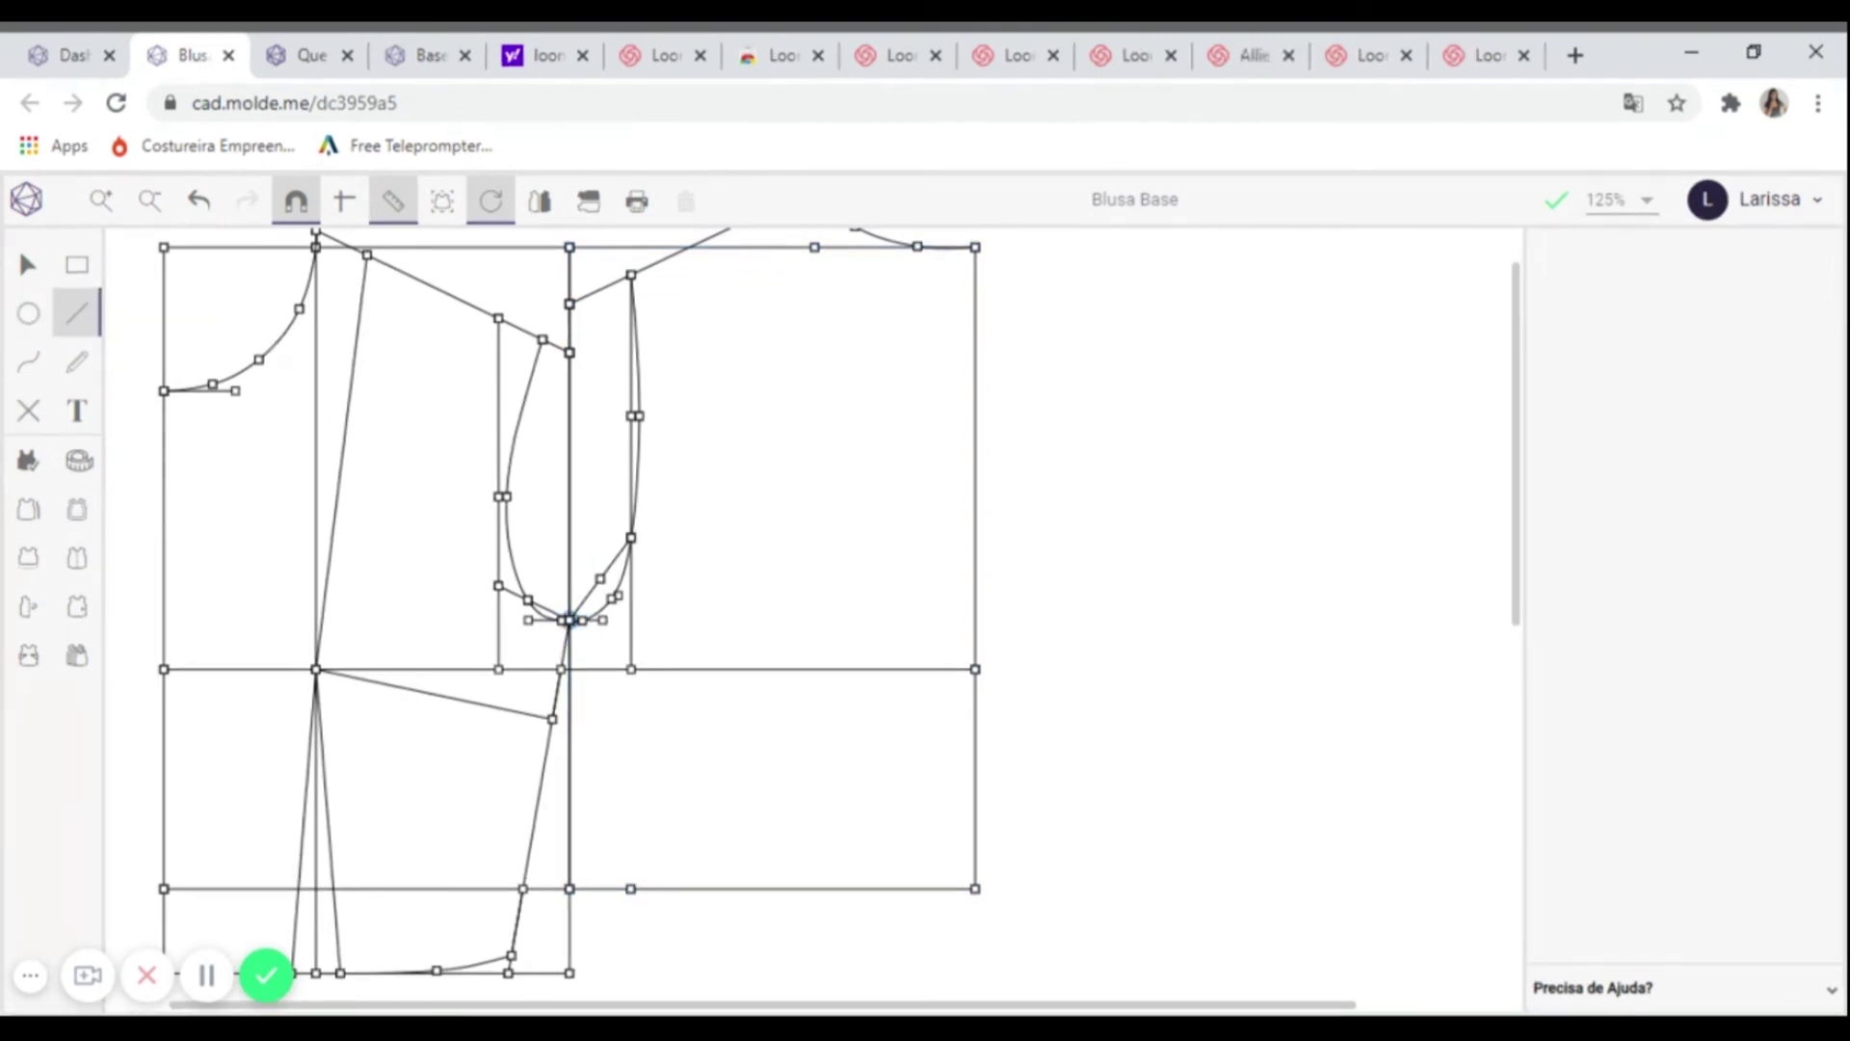
scroll(571, 619, up, 5)
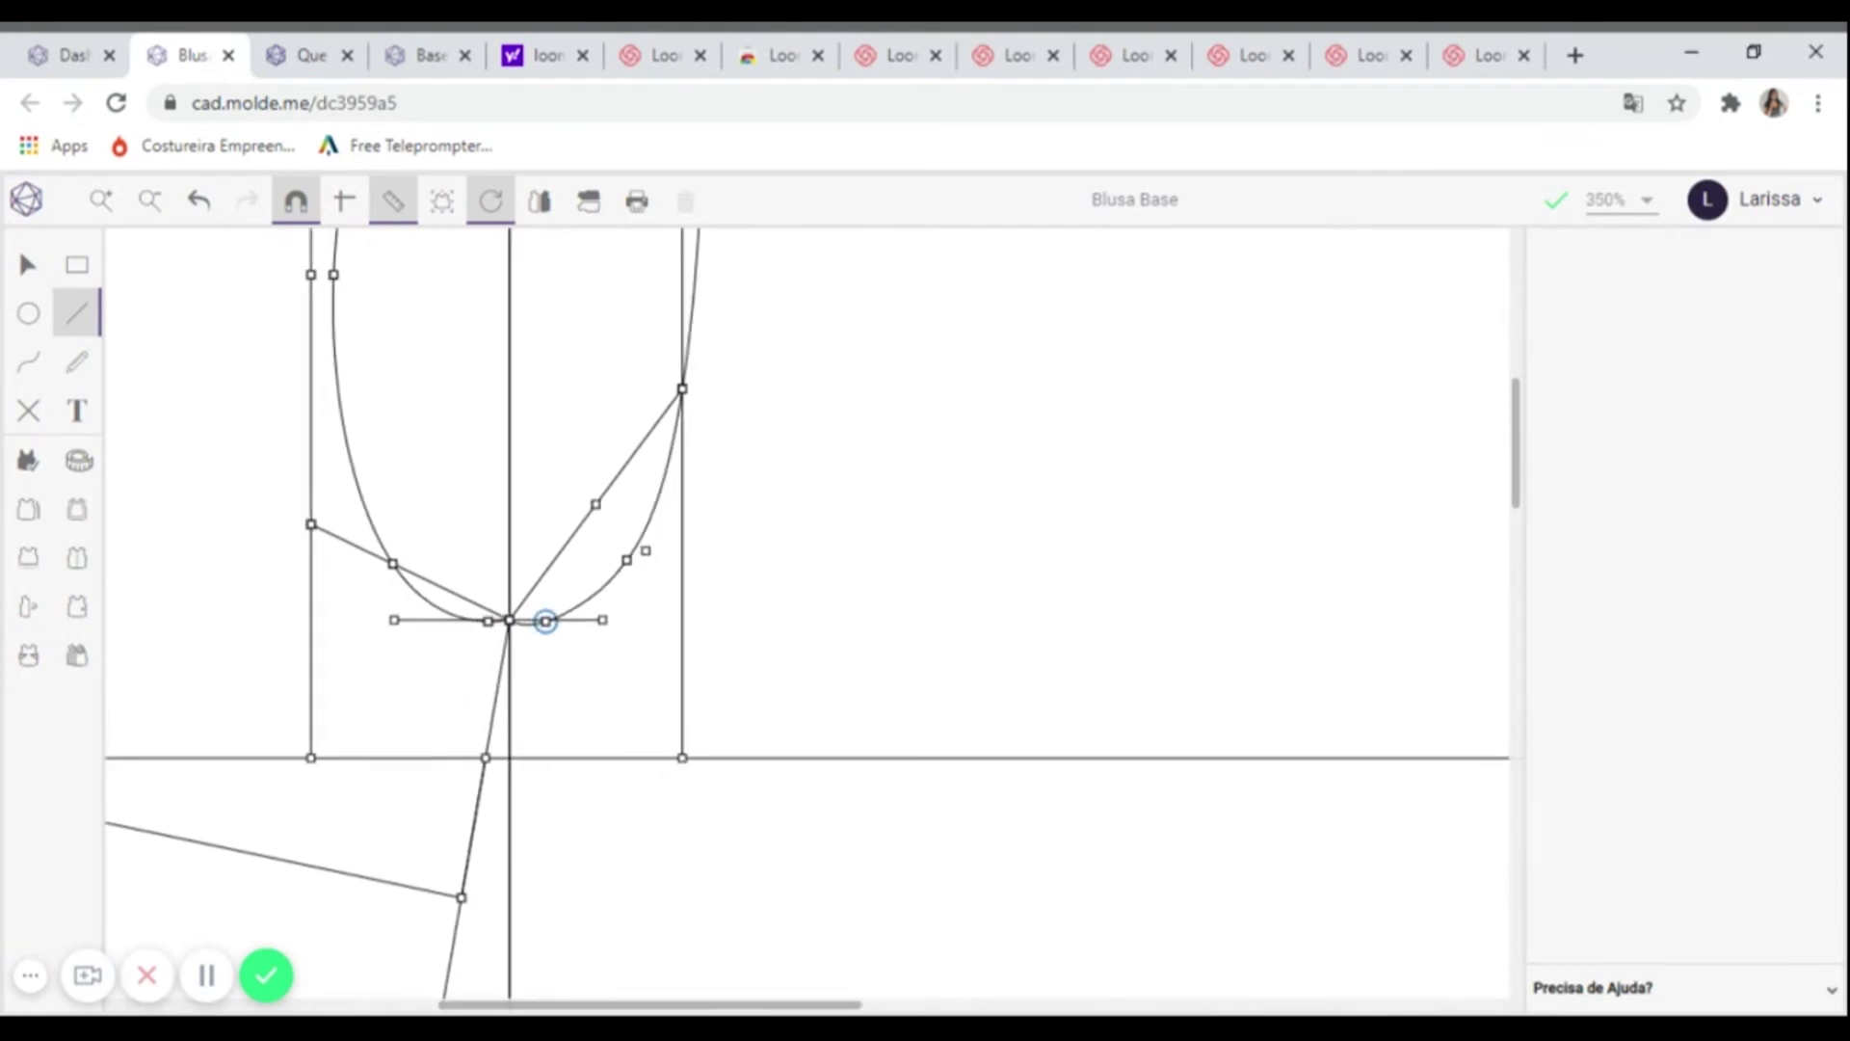
click(510, 621)
scroll(526, 684, down, 2)
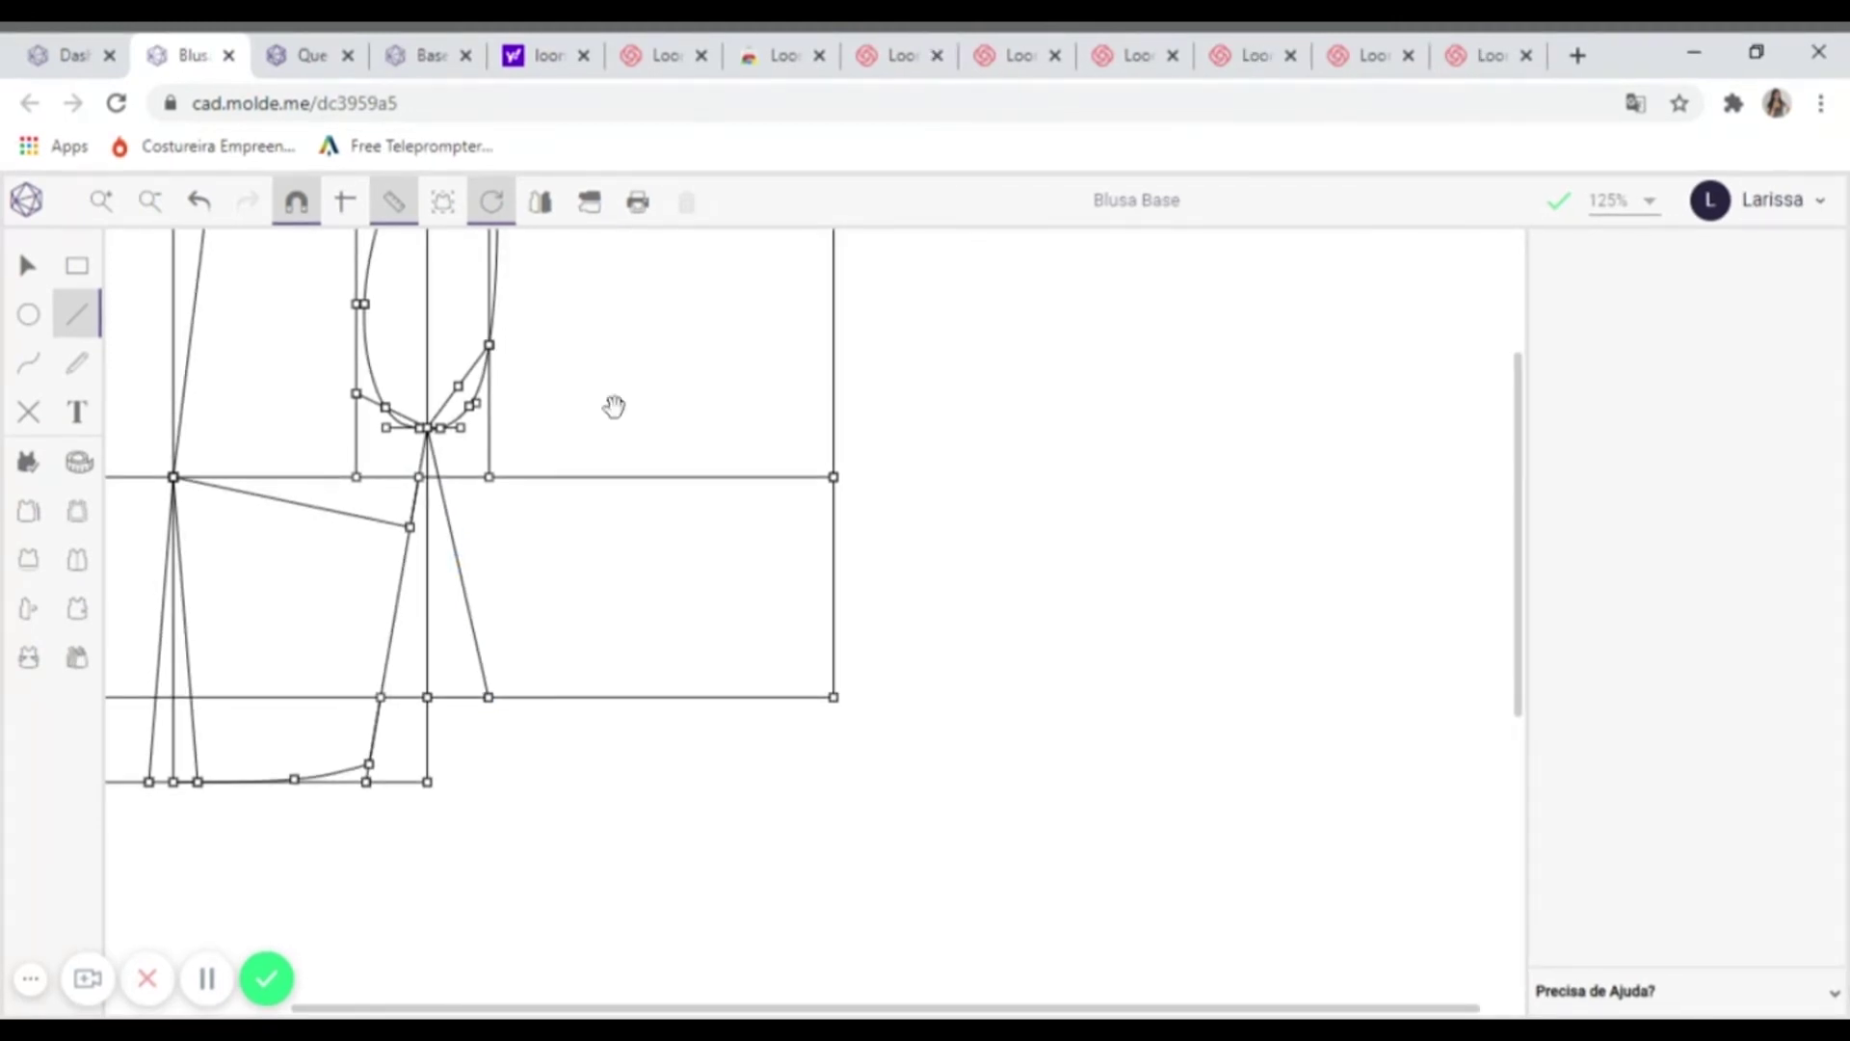
- Mark the back dart's centre on the back bottom edge, 9.6 cm across from the outer bottom corner
scroll(609, 452, up, 3)
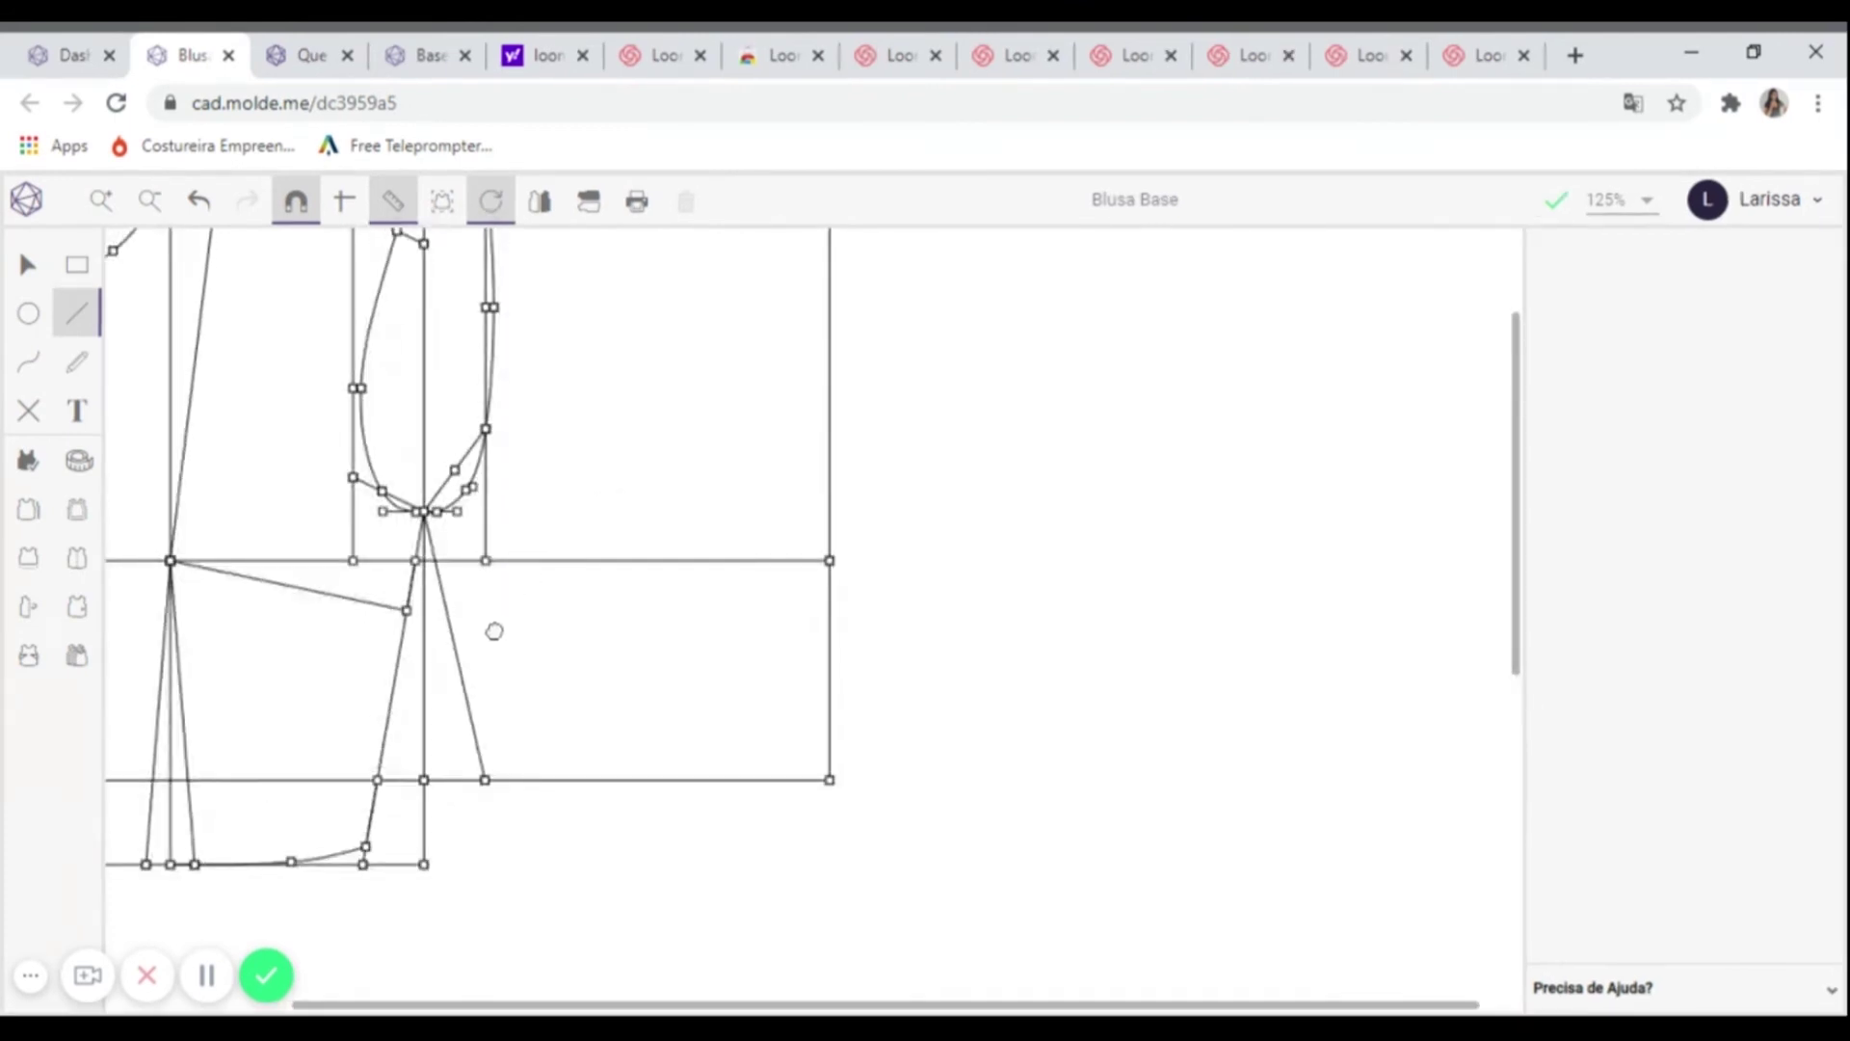
scroll(441, 776, up, 2)
scroll(441, 775, right, 1)
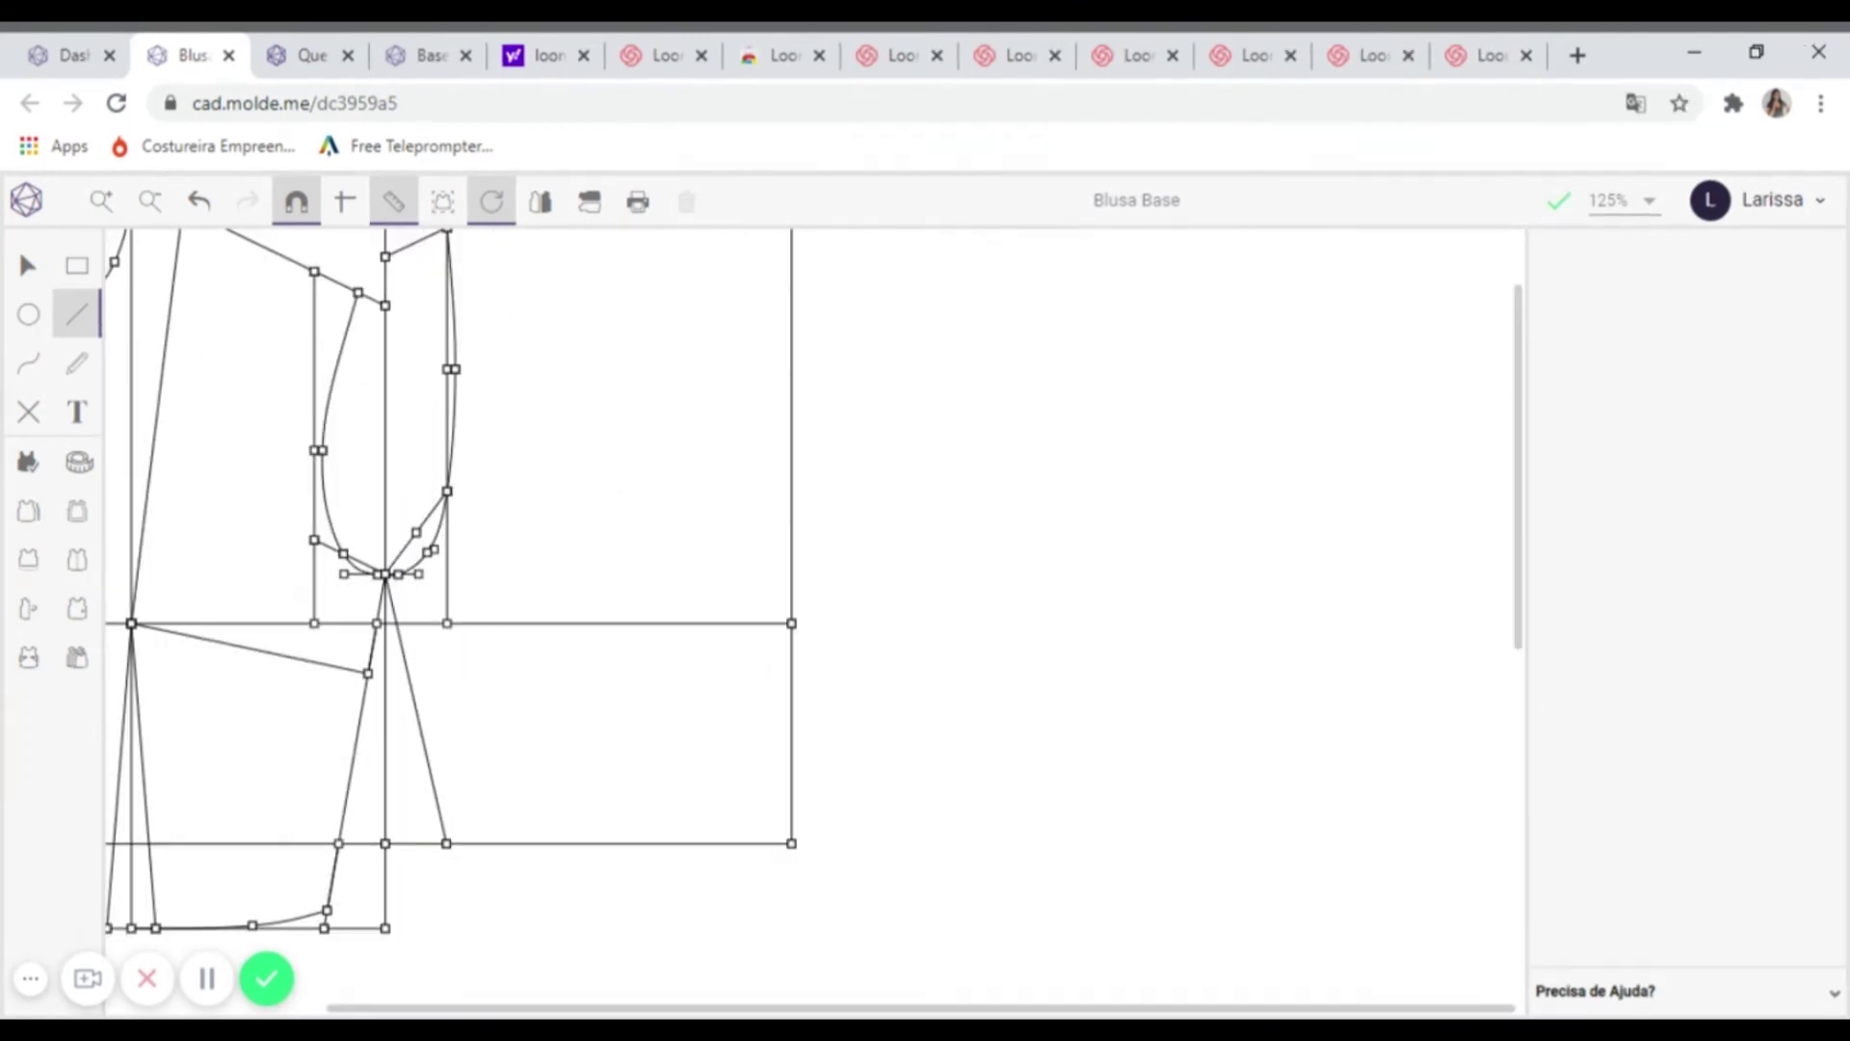
click(28, 411)
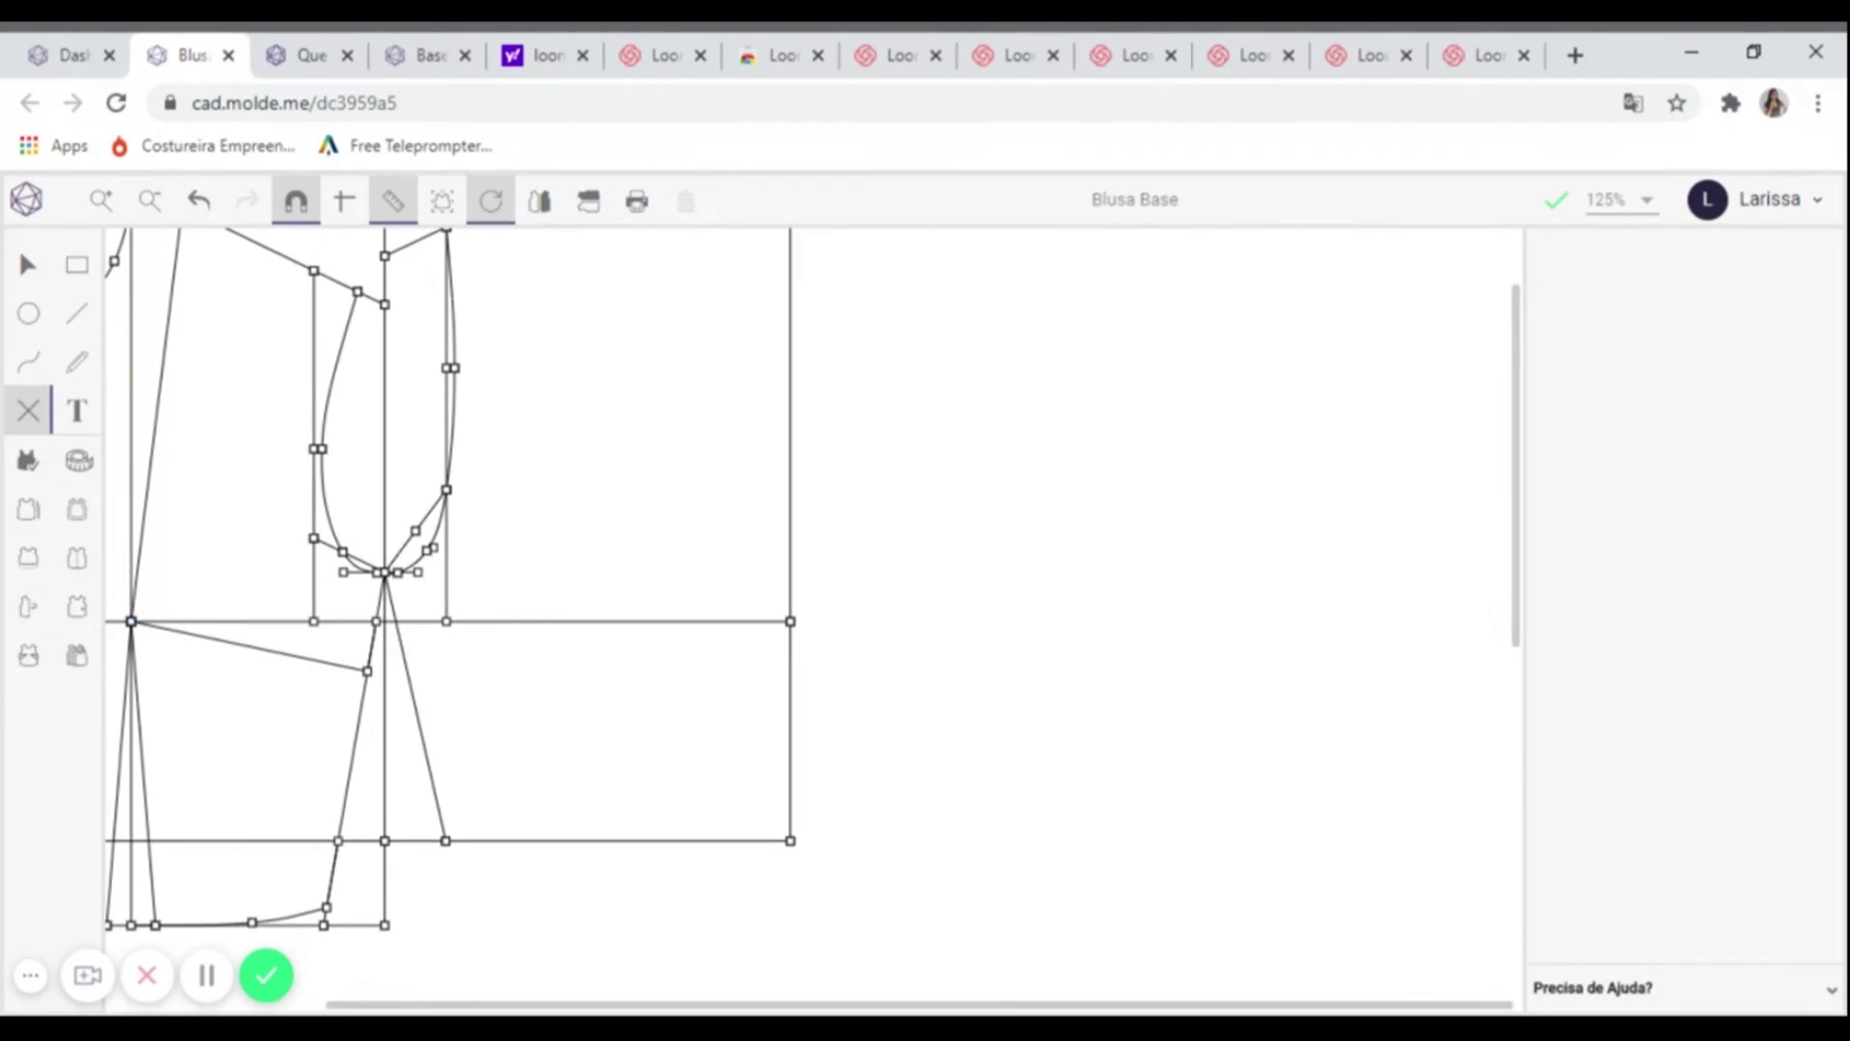
click(790, 840)
text(9,6)
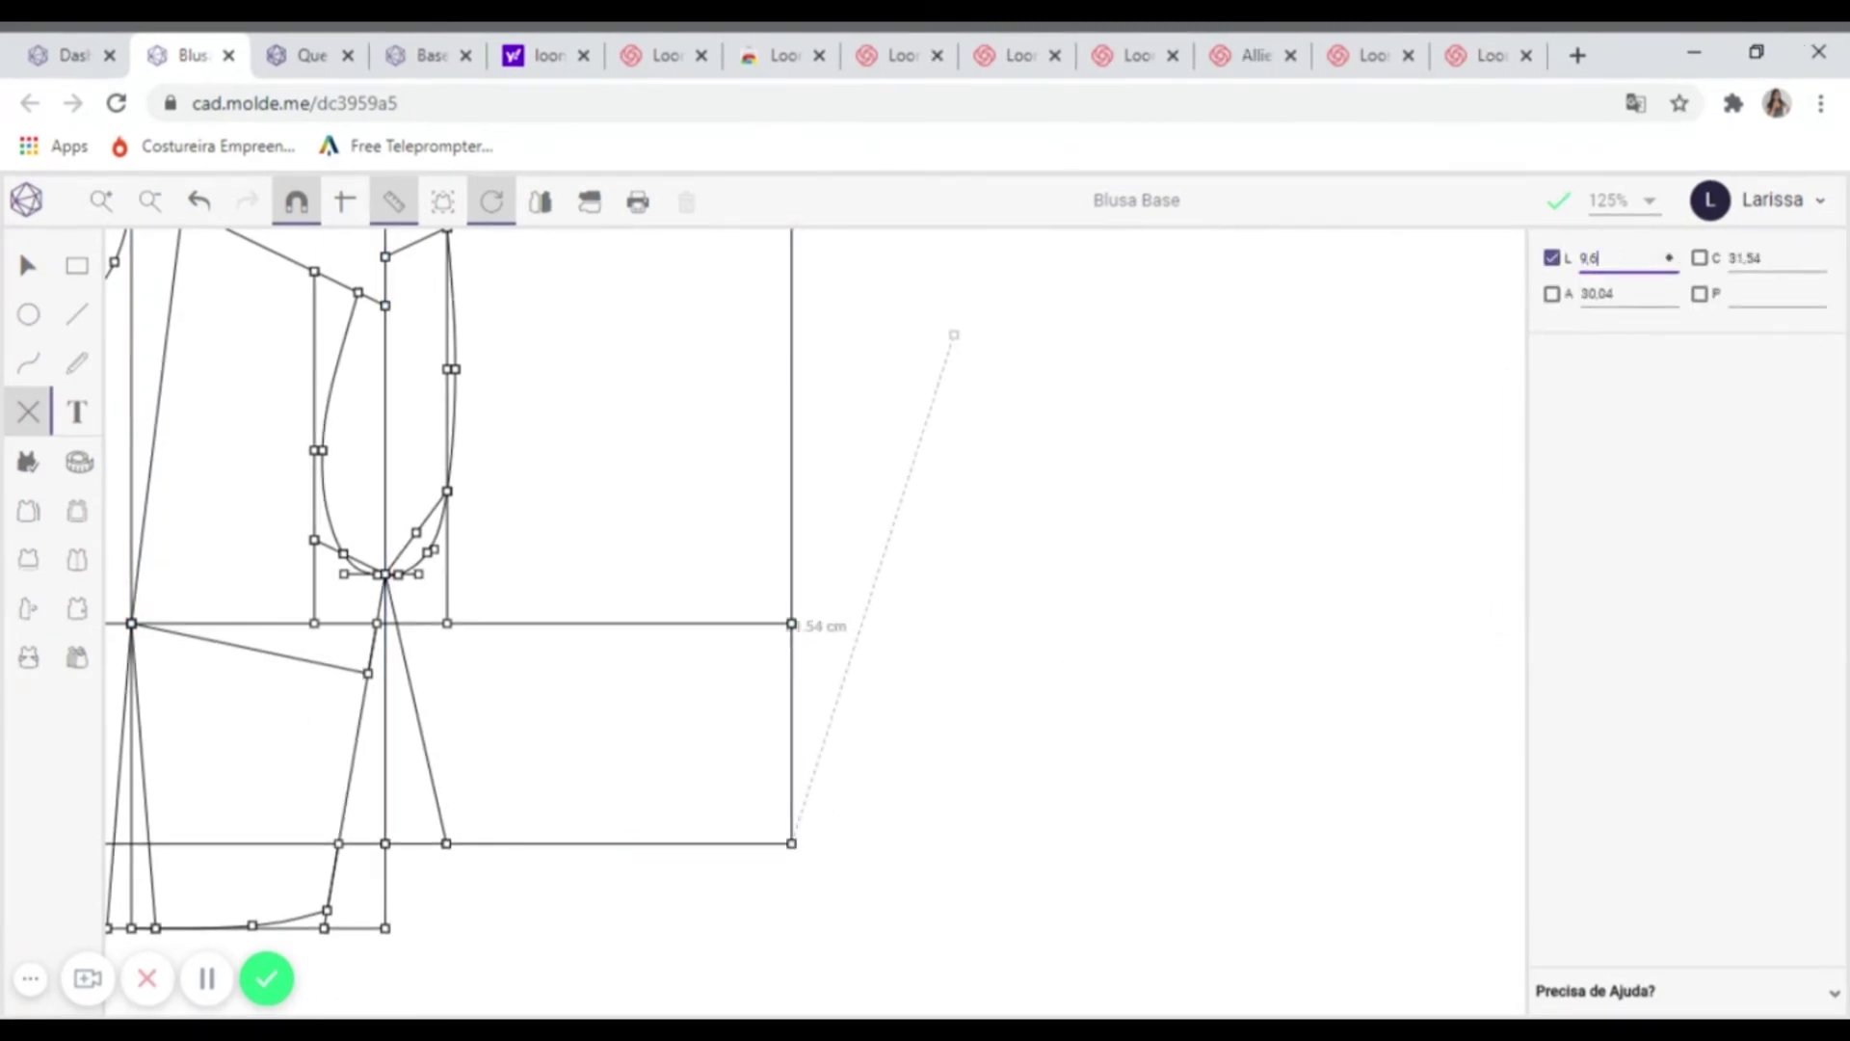
key(Return)
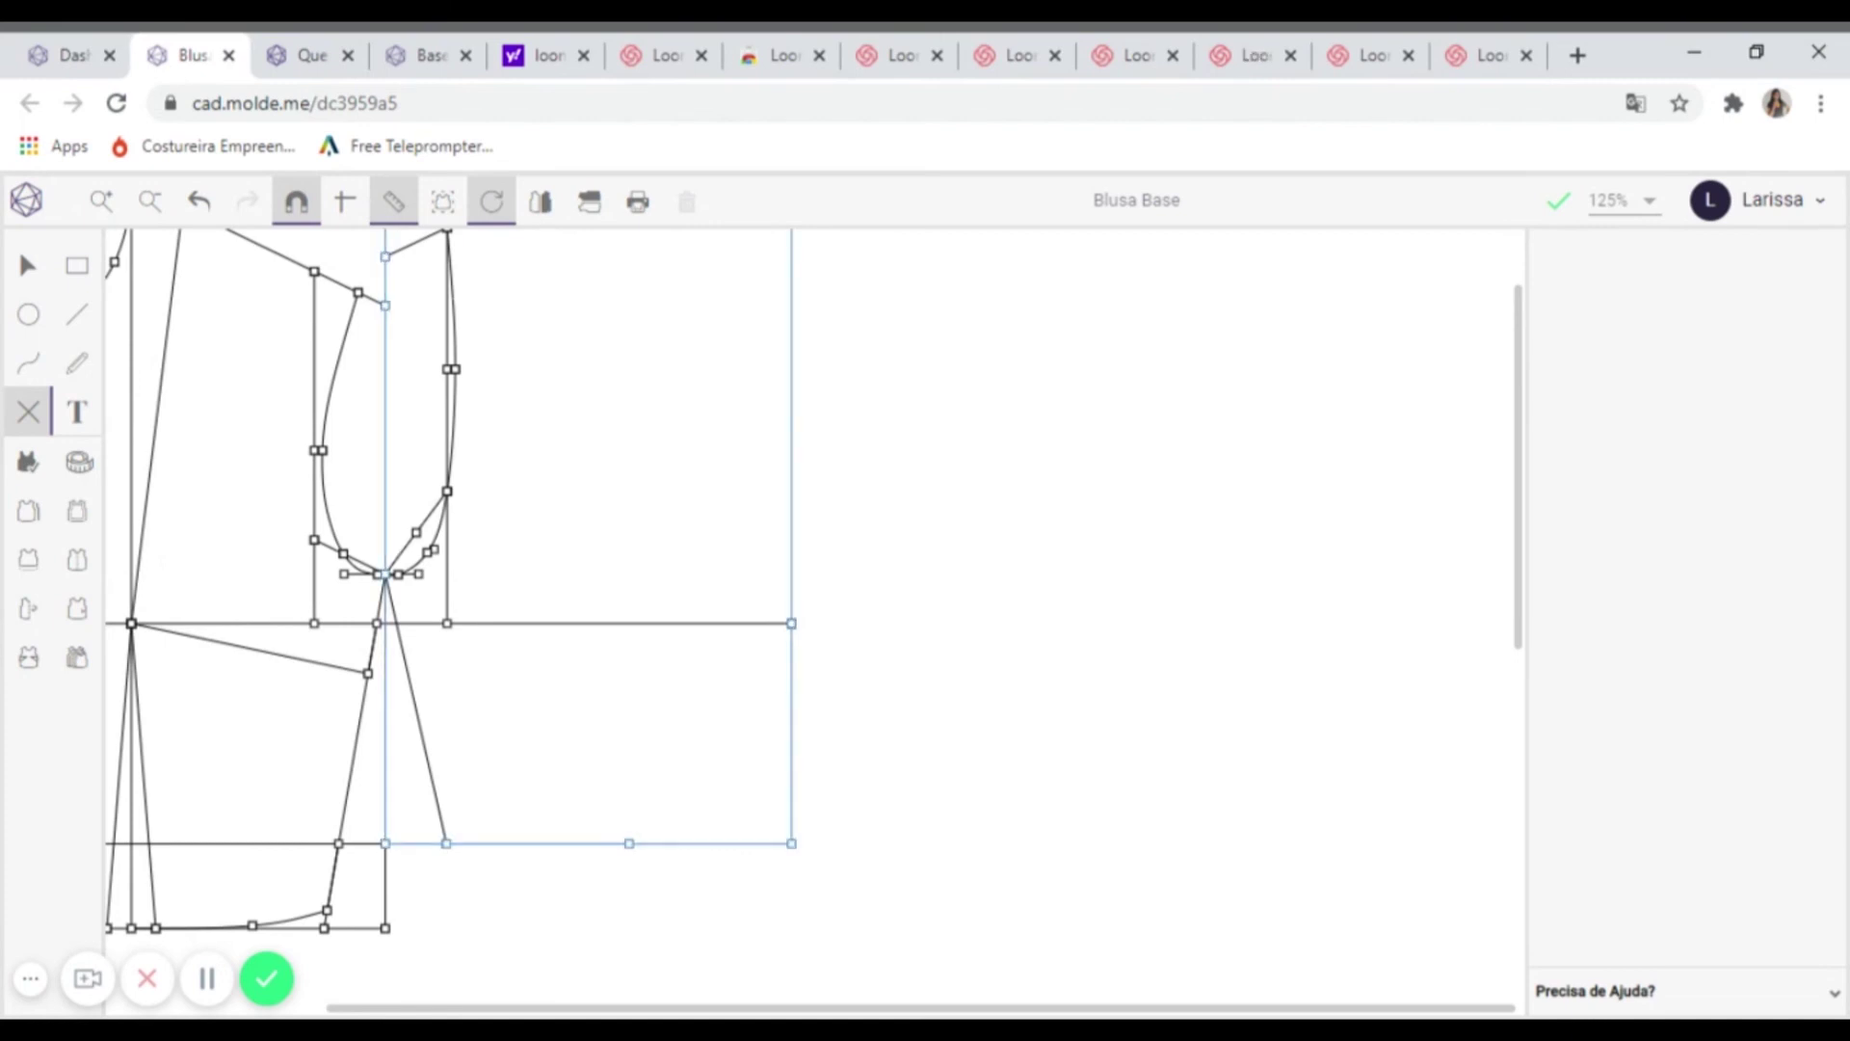
- Mark the back dart's apex 16.80 cm straight above its centre point on the bottom edge
click(628, 843)
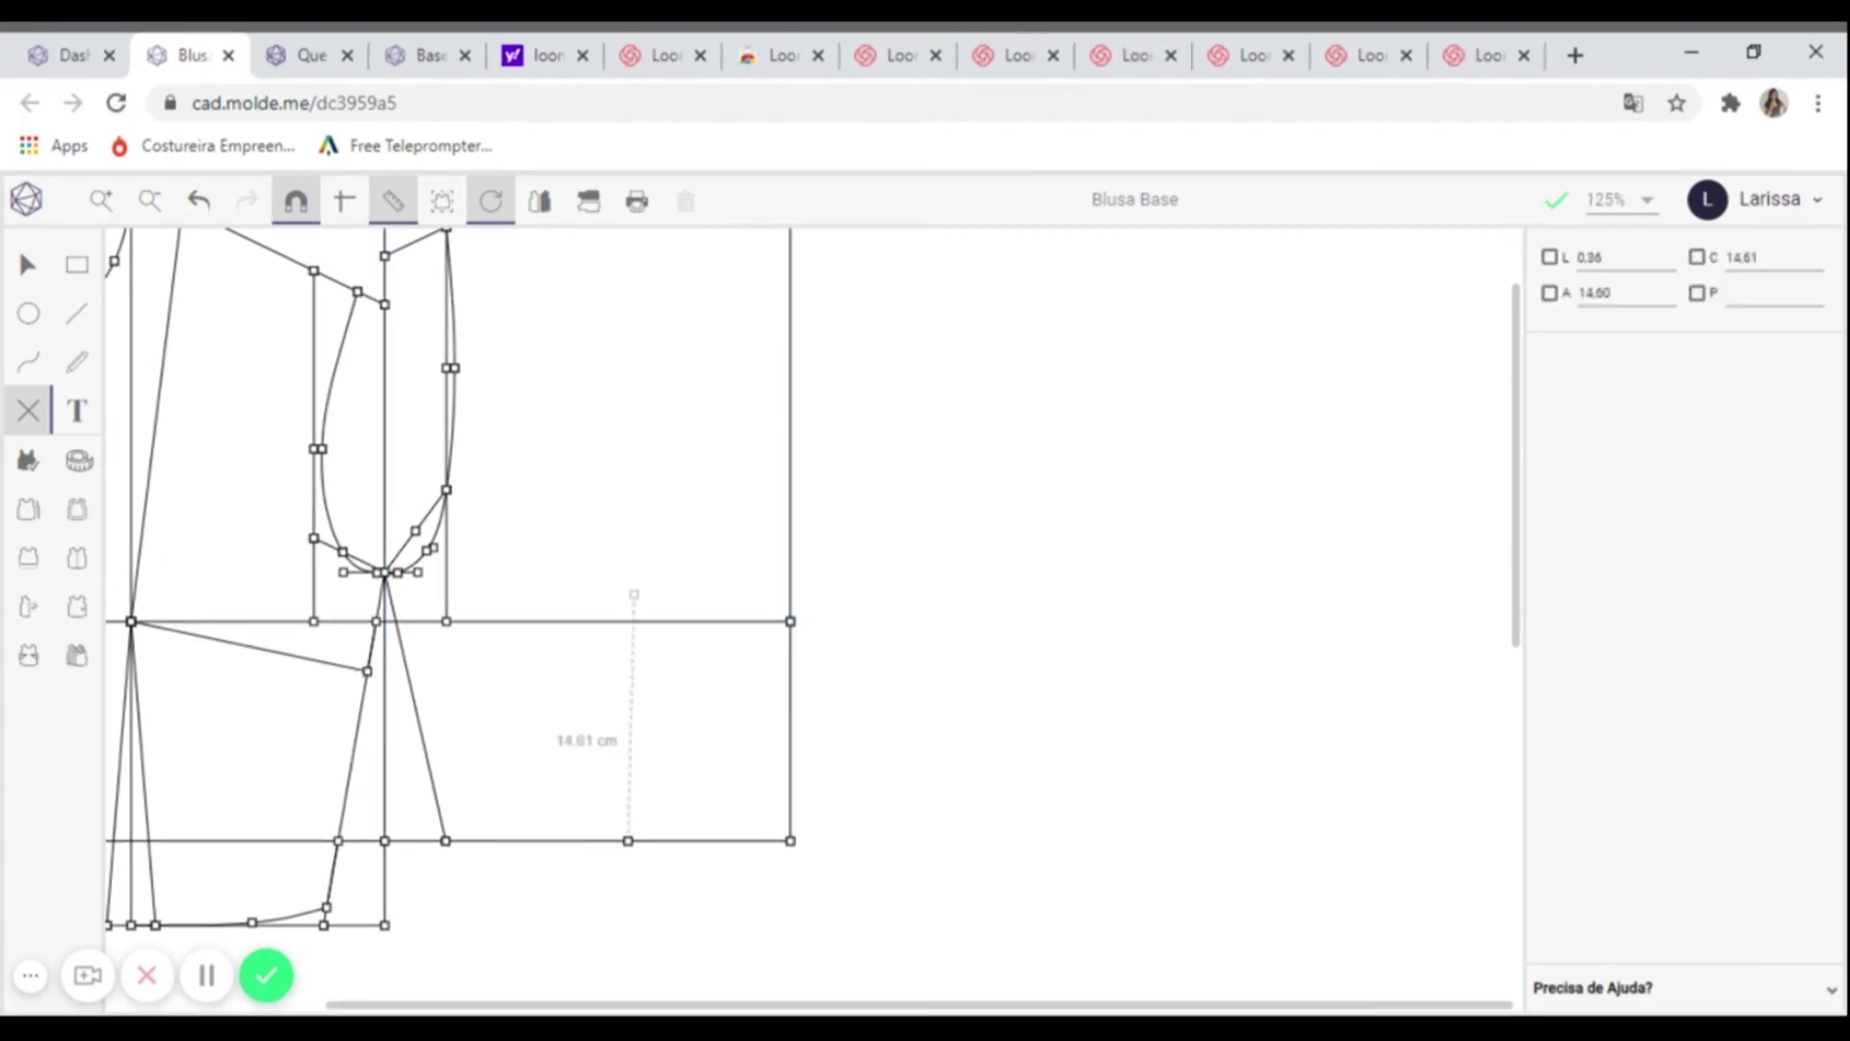
click(1668, 293)
text(16.80)
key(Tab)
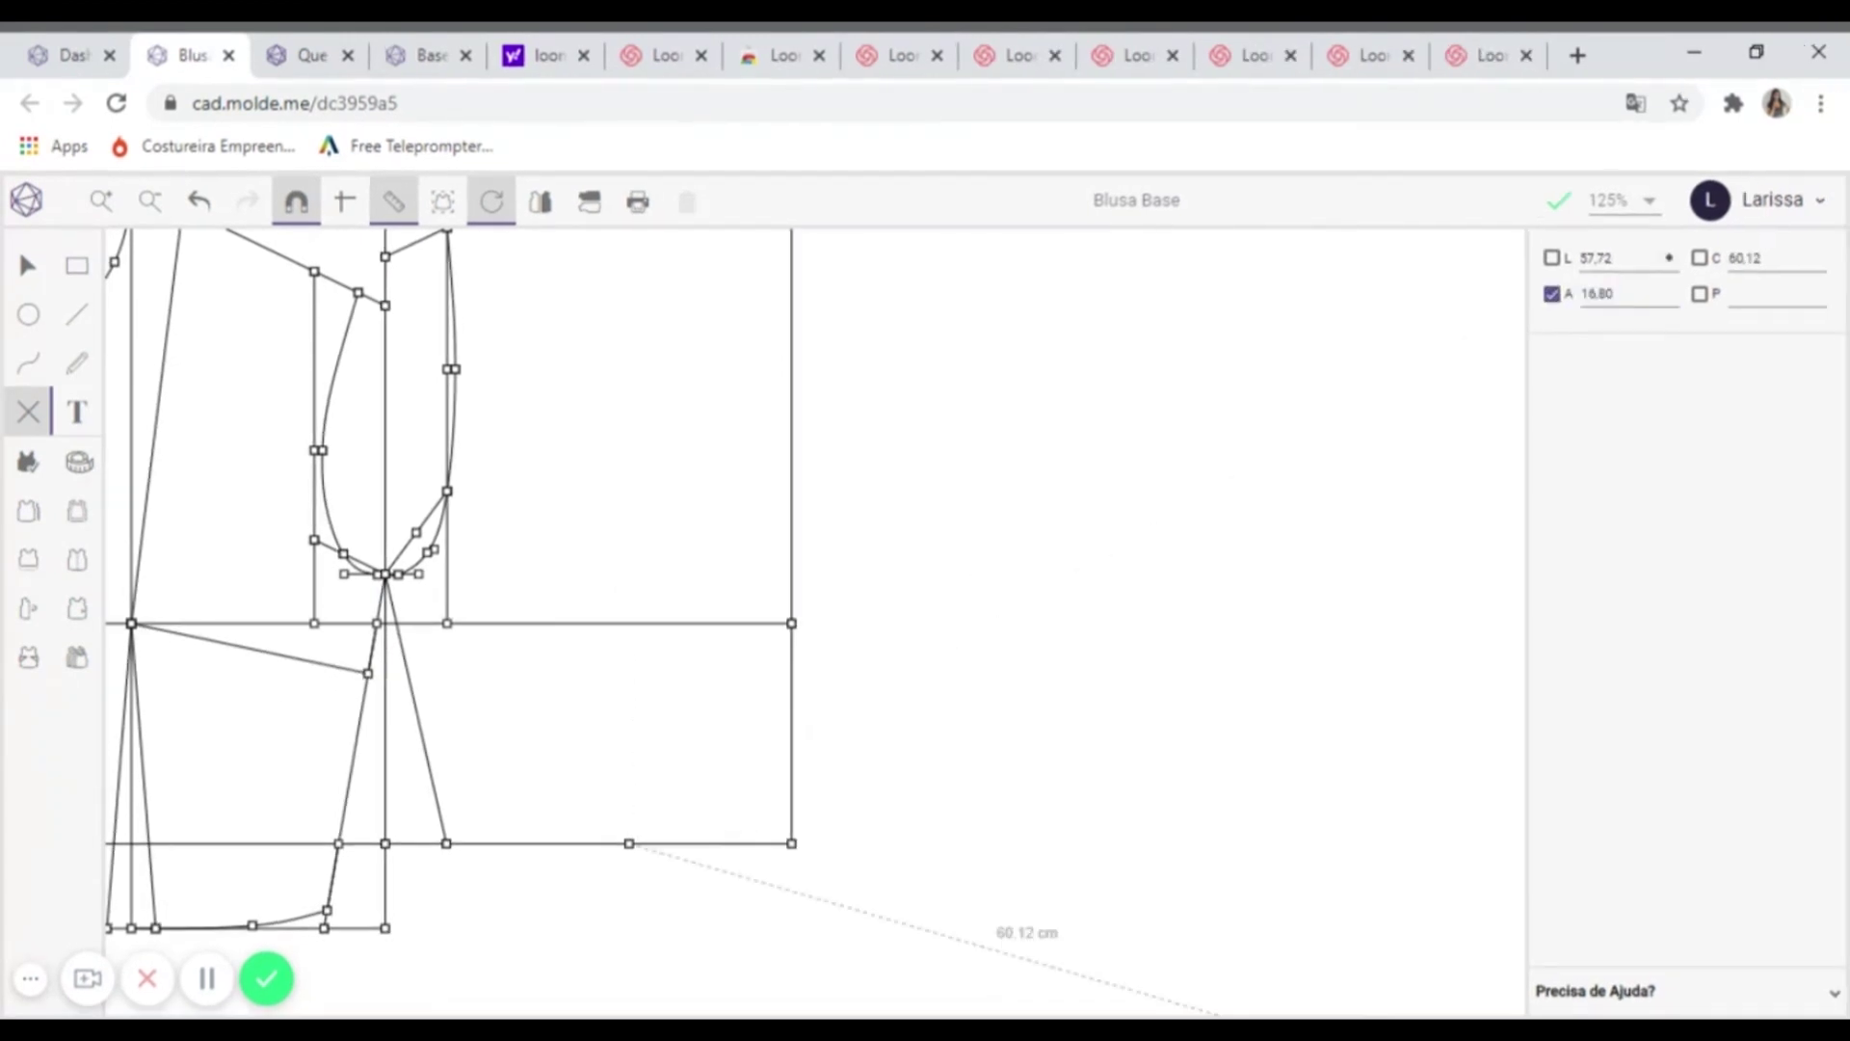
text(0)
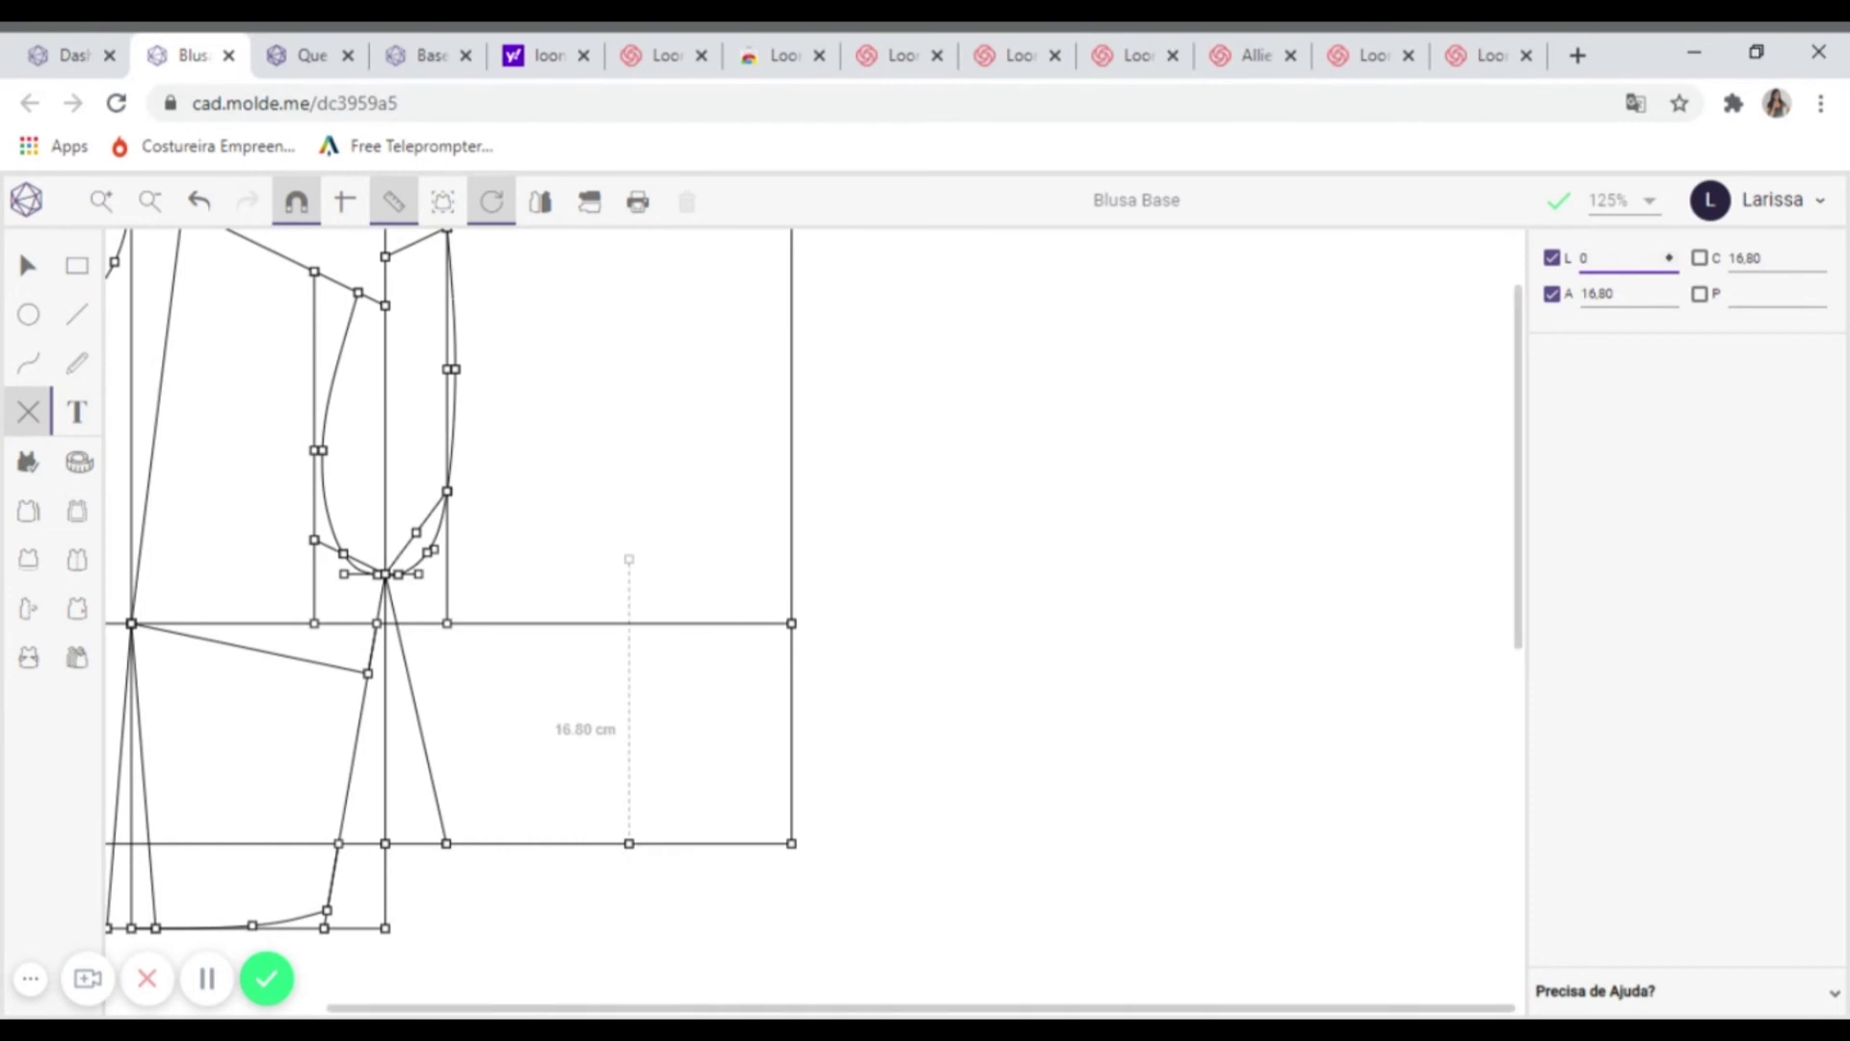
key(Return)
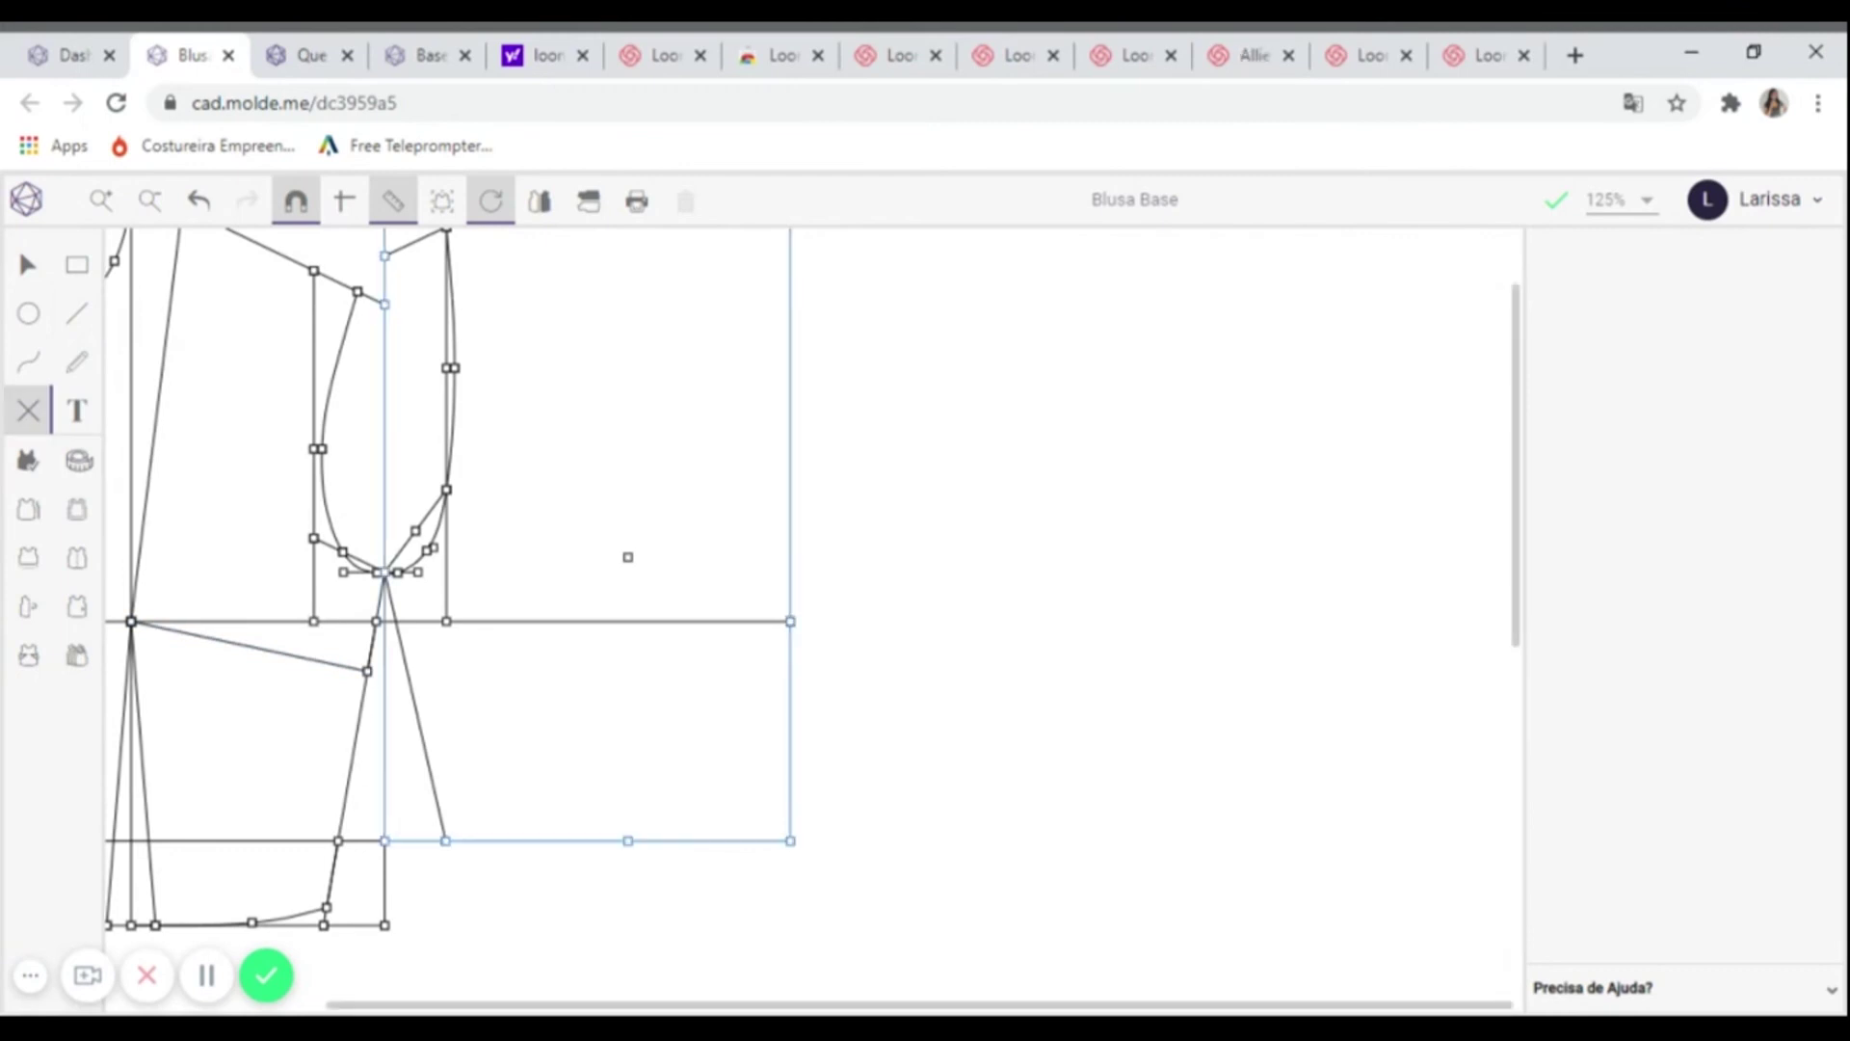
- Mark the back dart's remaining leg point on the bottom edge and draw both dart legs and the centre line up to the apex
click(658, 840)
key(Return)
click(76, 313)
click(605, 843)
click(629, 559)
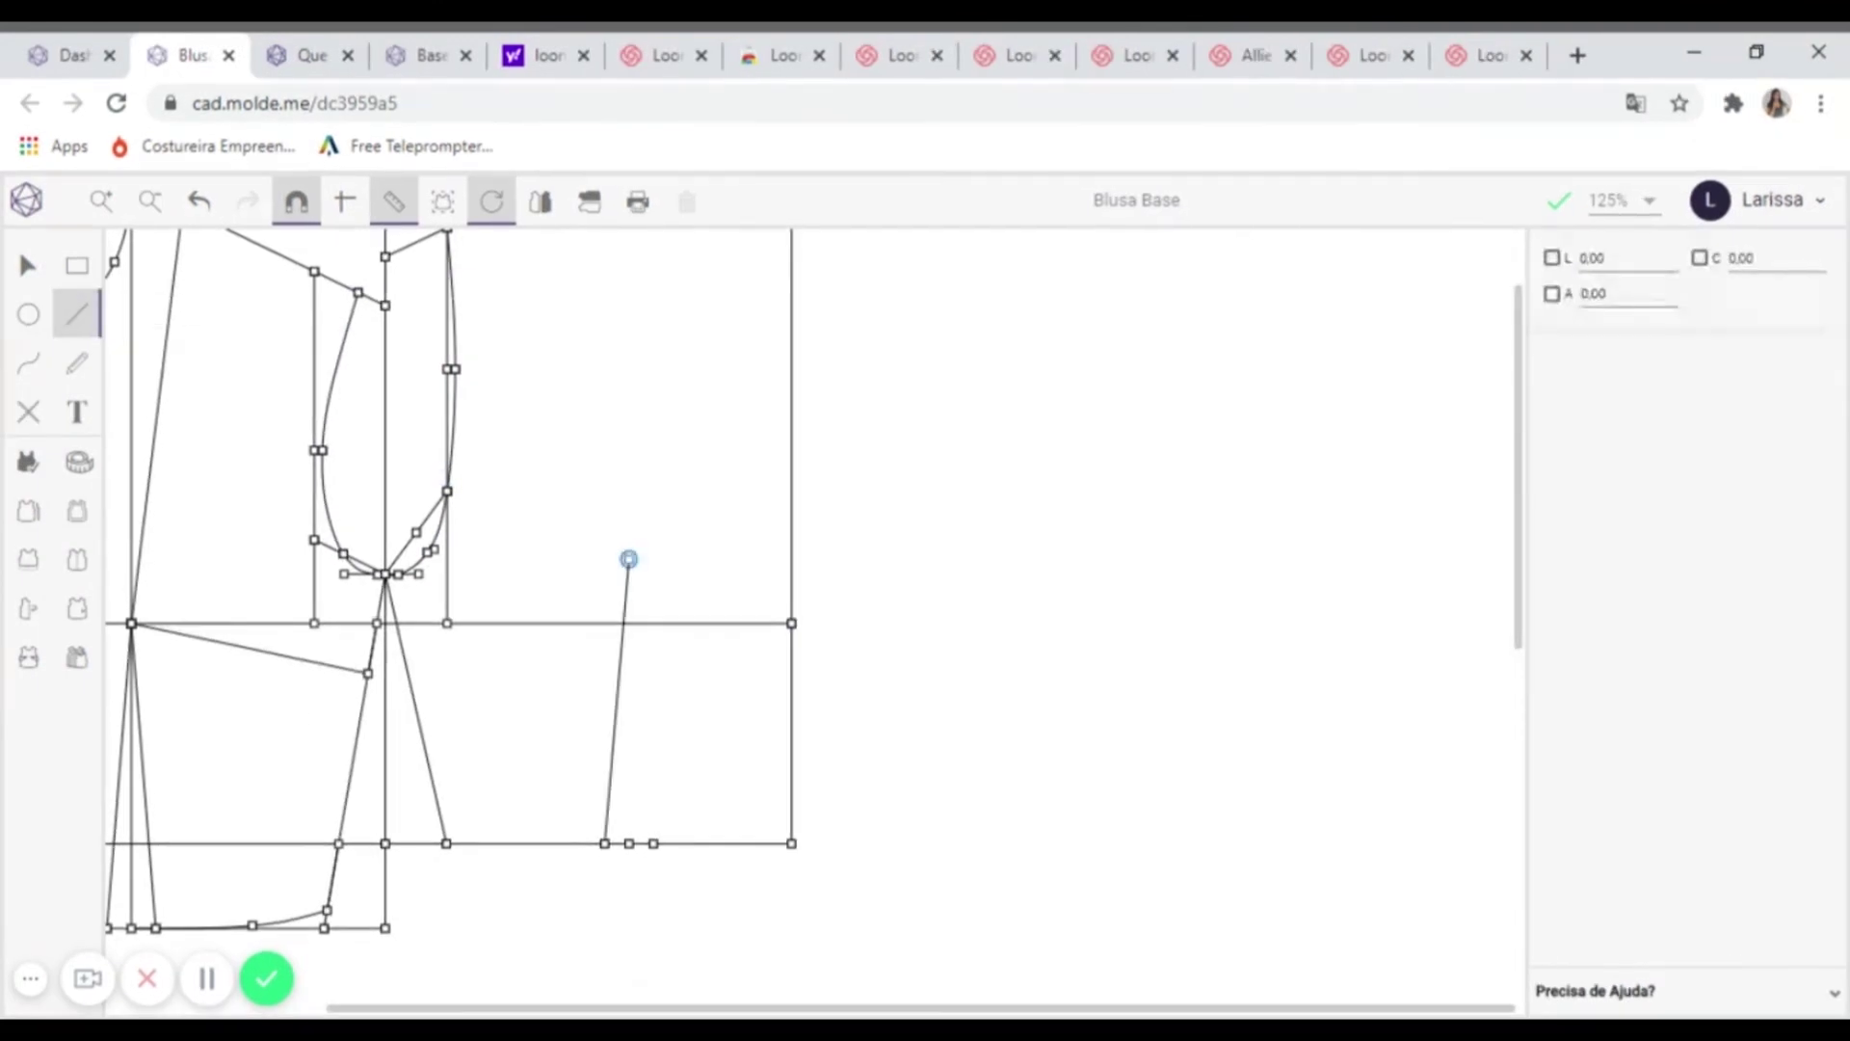
click(654, 843)
click(629, 843)
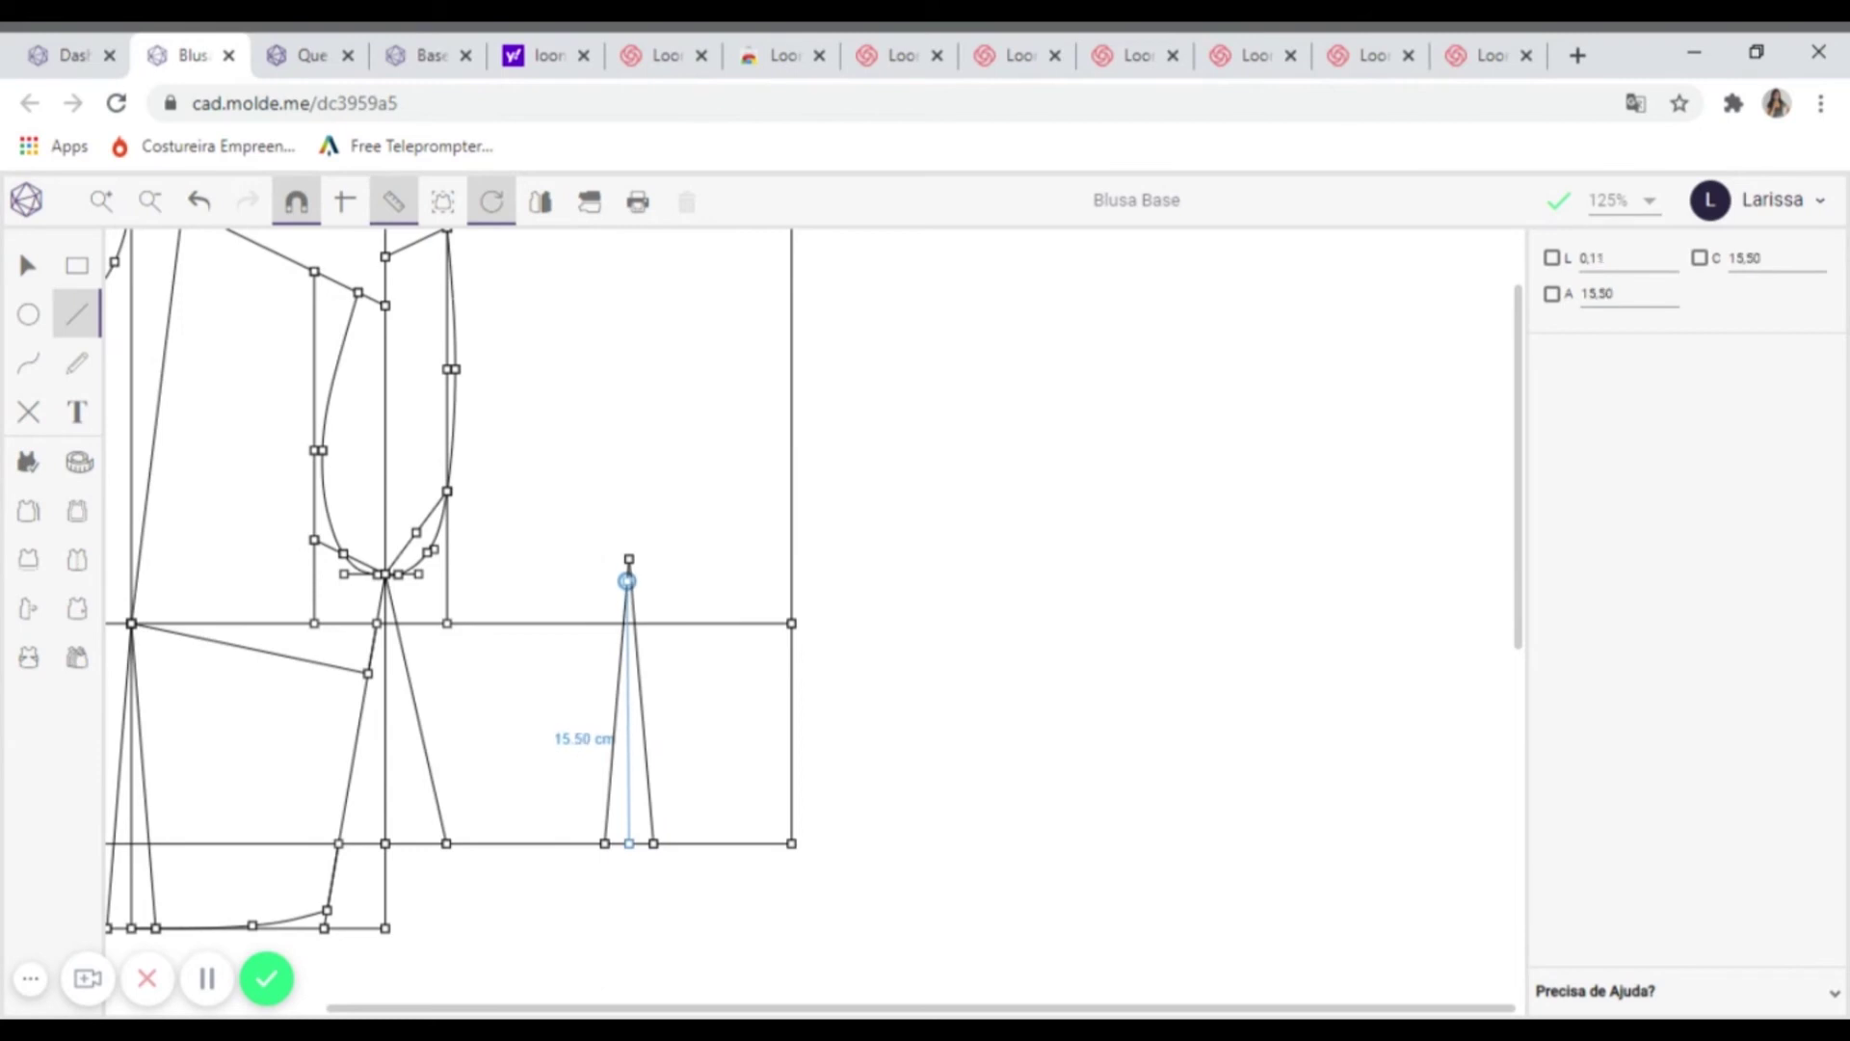
click(629, 559)
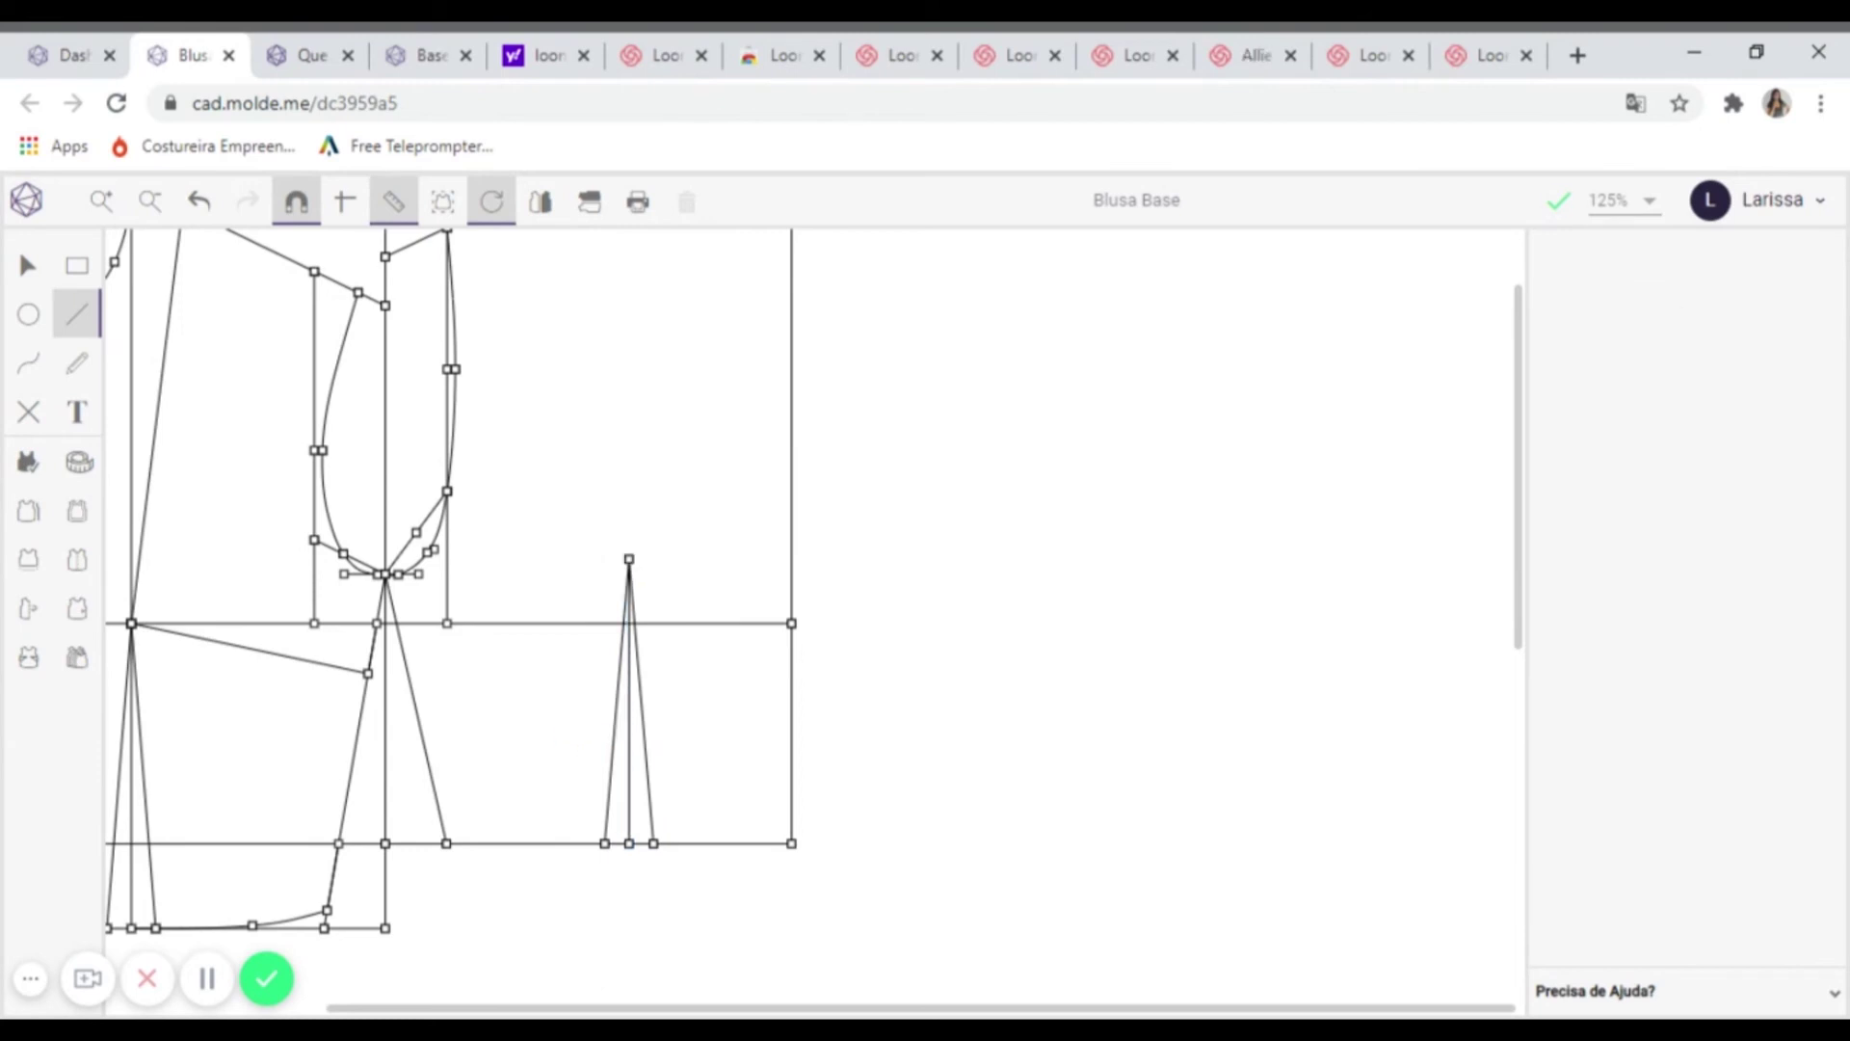
- Mark a point 1 cm straight below the bottom end of the back side line, with 0 horizontal offset
click(29, 411)
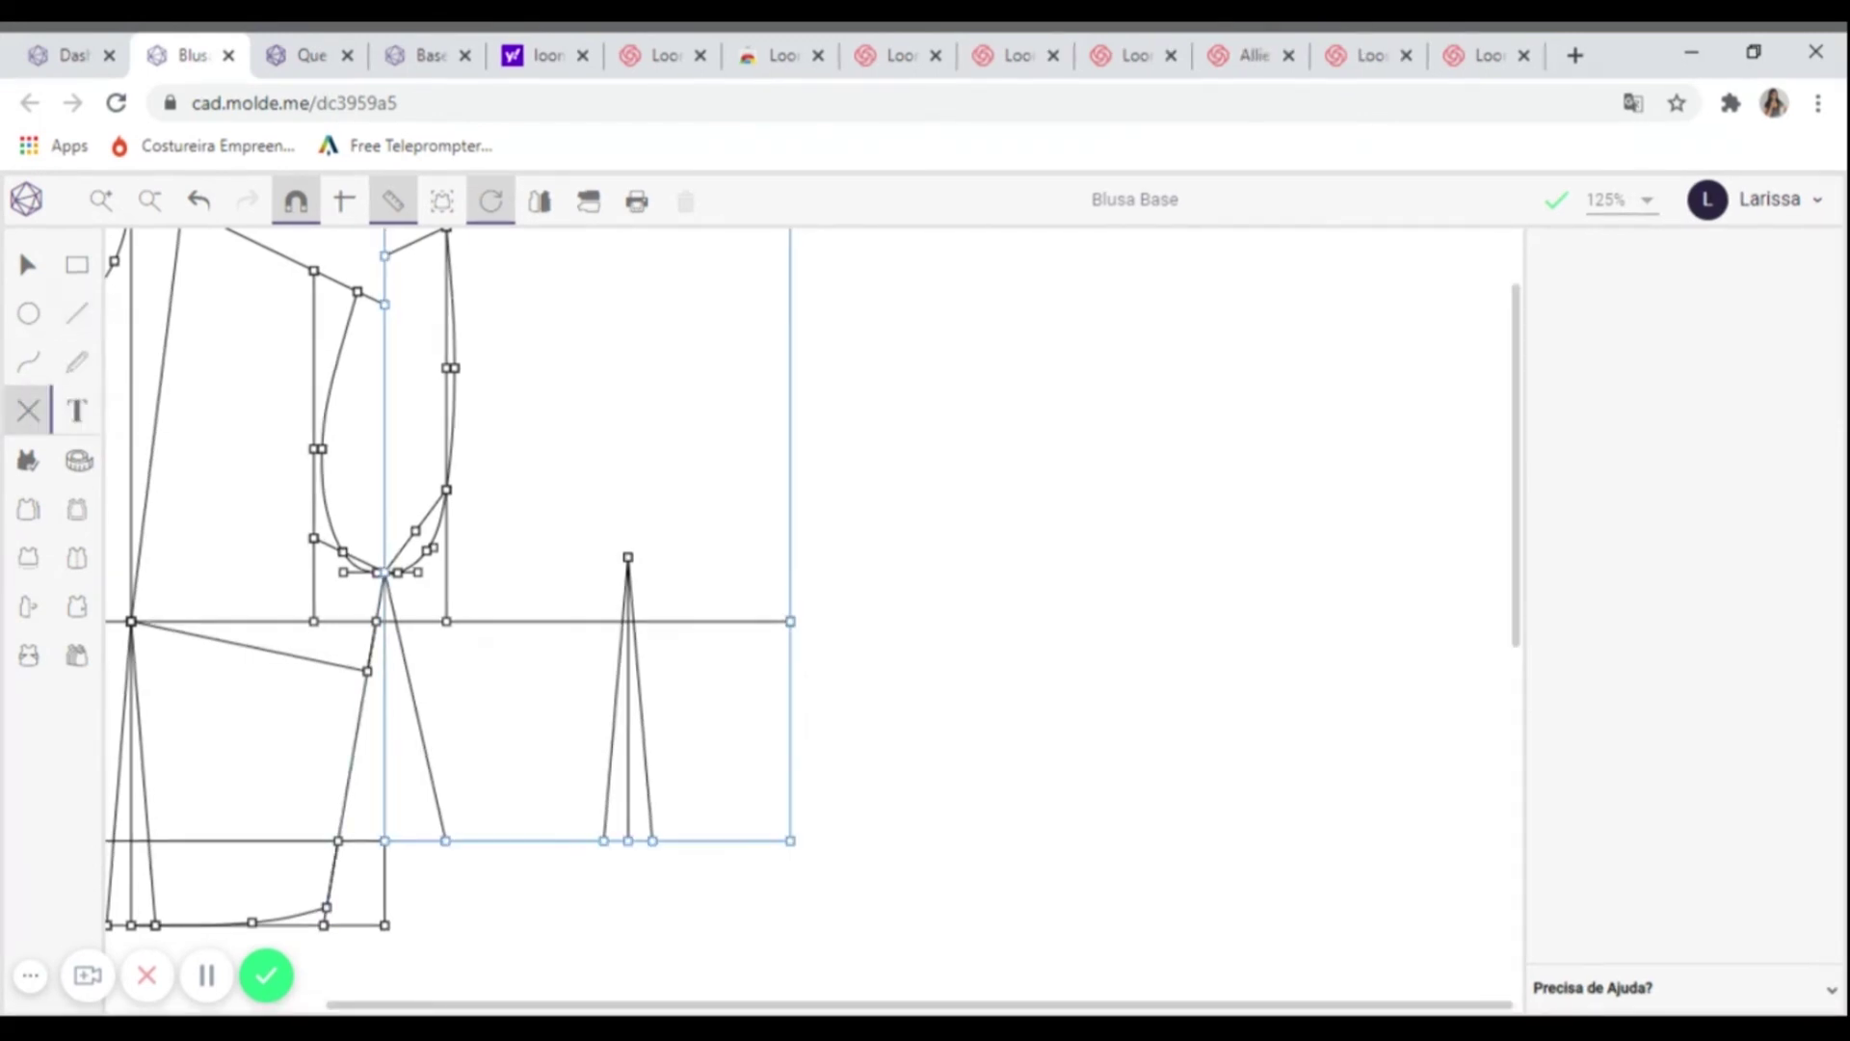
click(447, 843)
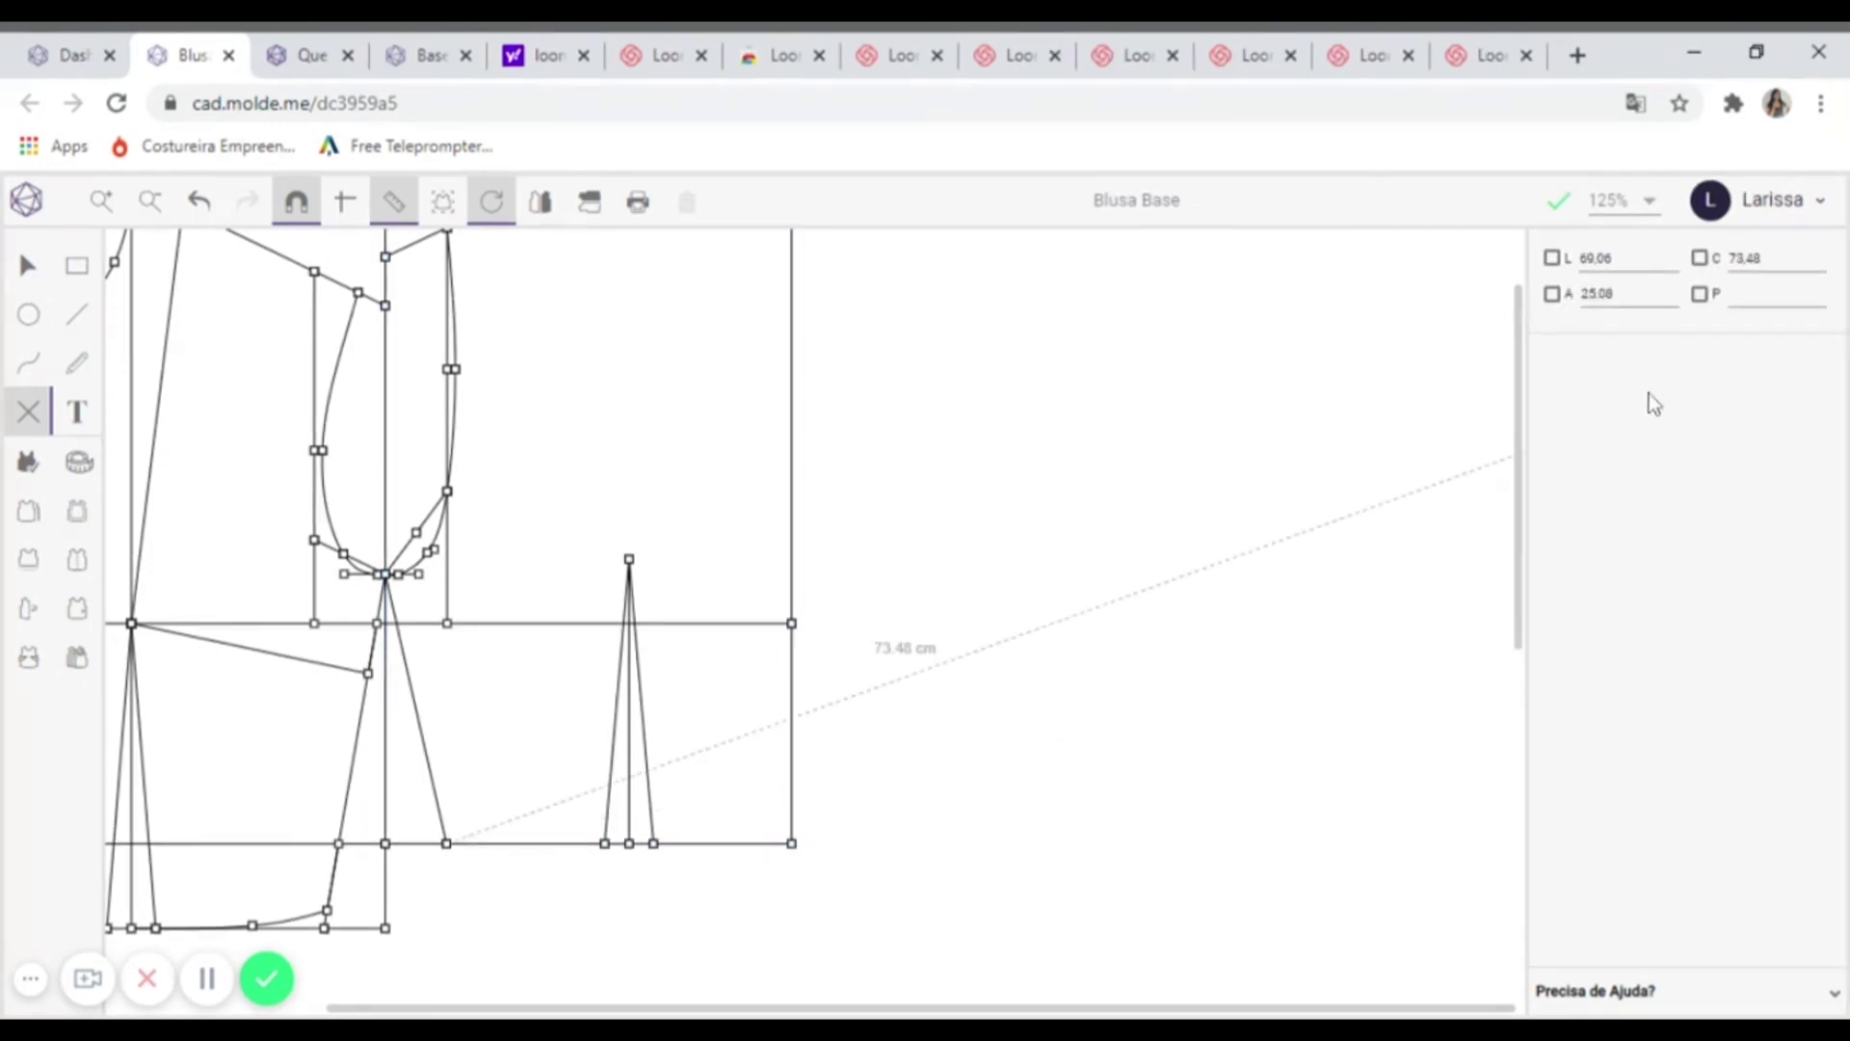
click(1605, 294)
text(1)
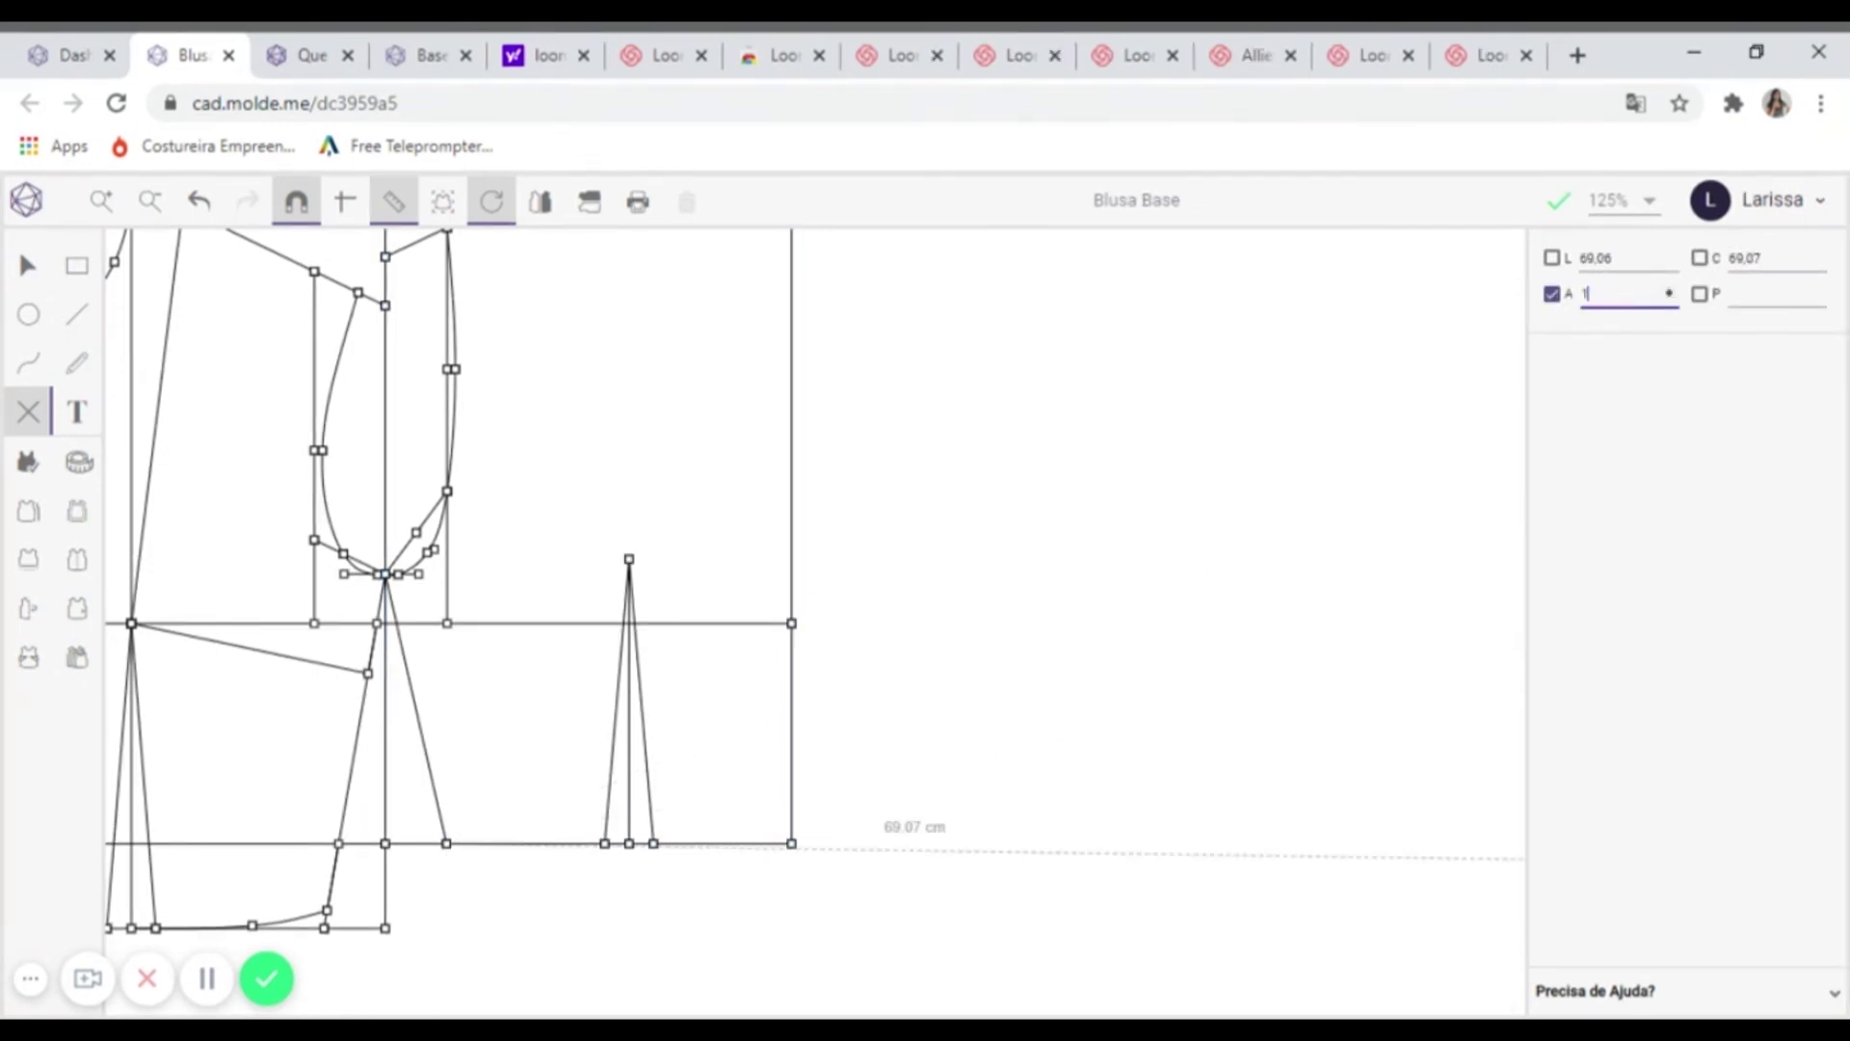
click(1604, 258)
text(0)
key(Return)
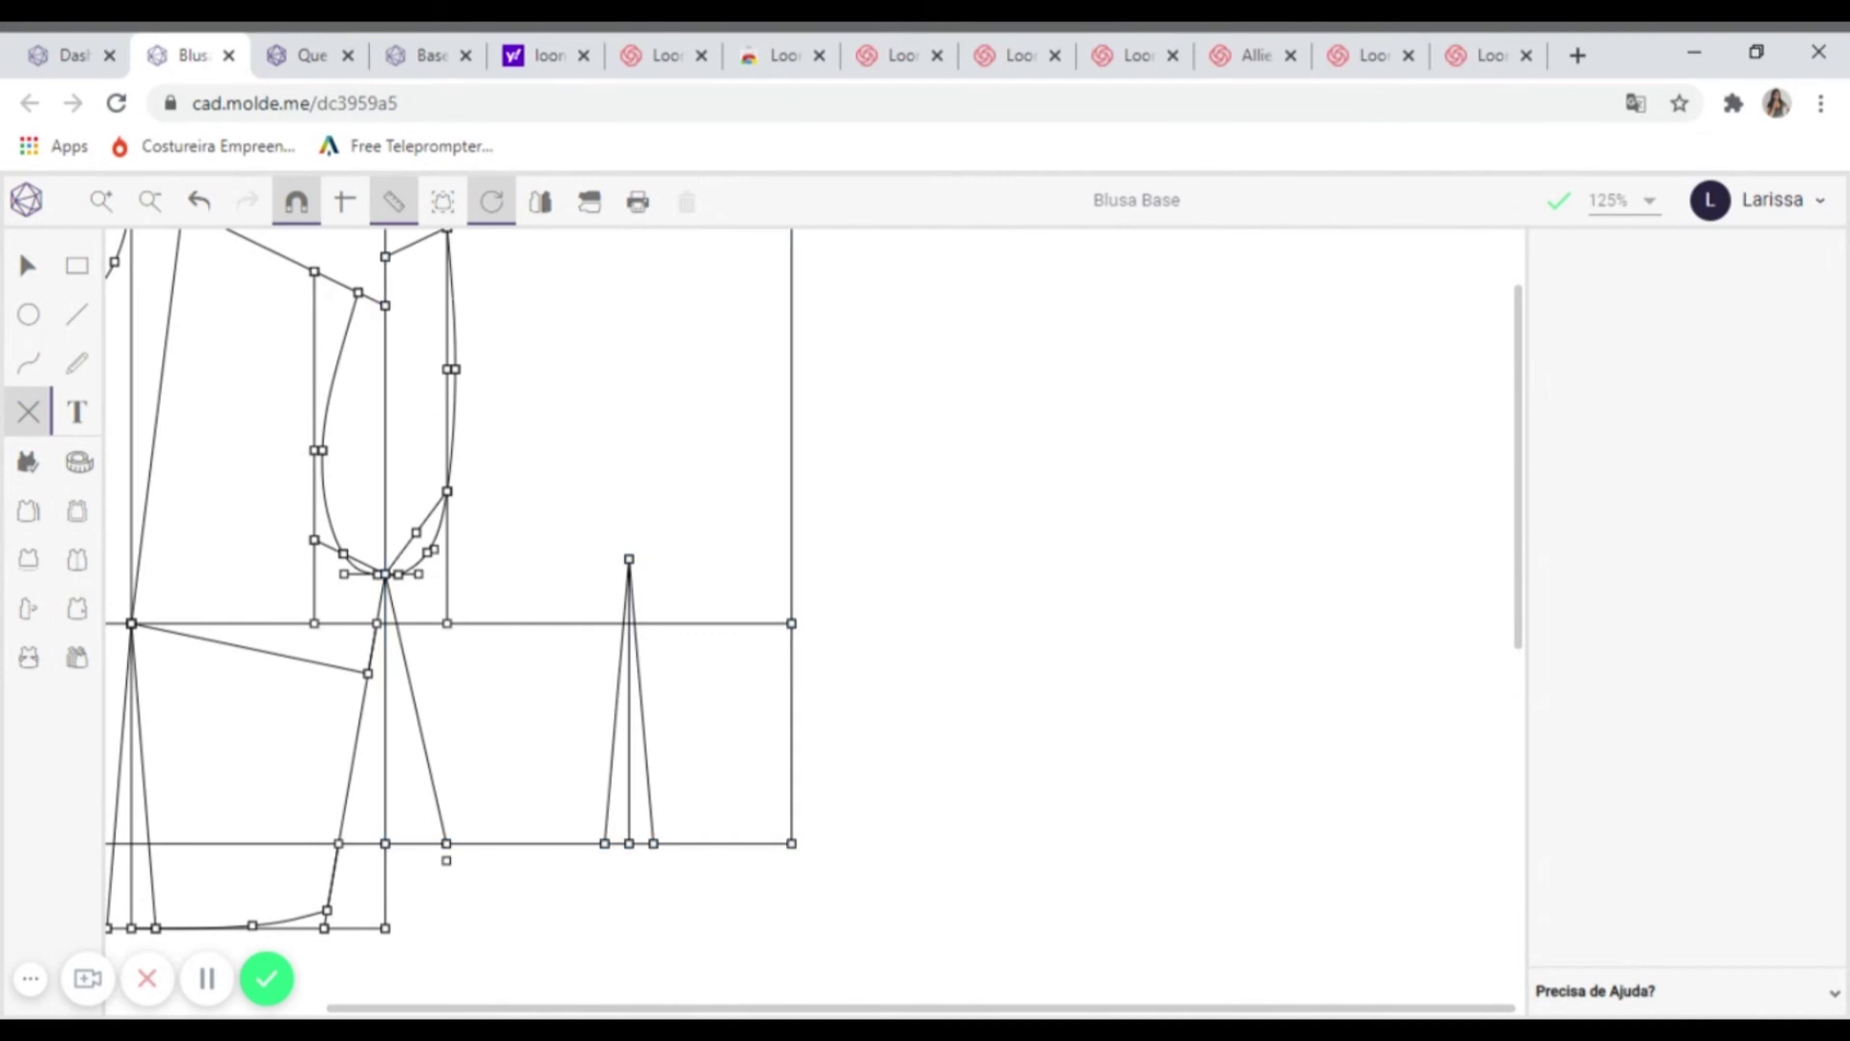
- Draw the back hem curve from the dart's centre point to the lowered side point and adjust its bend slightly
click(28, 362)
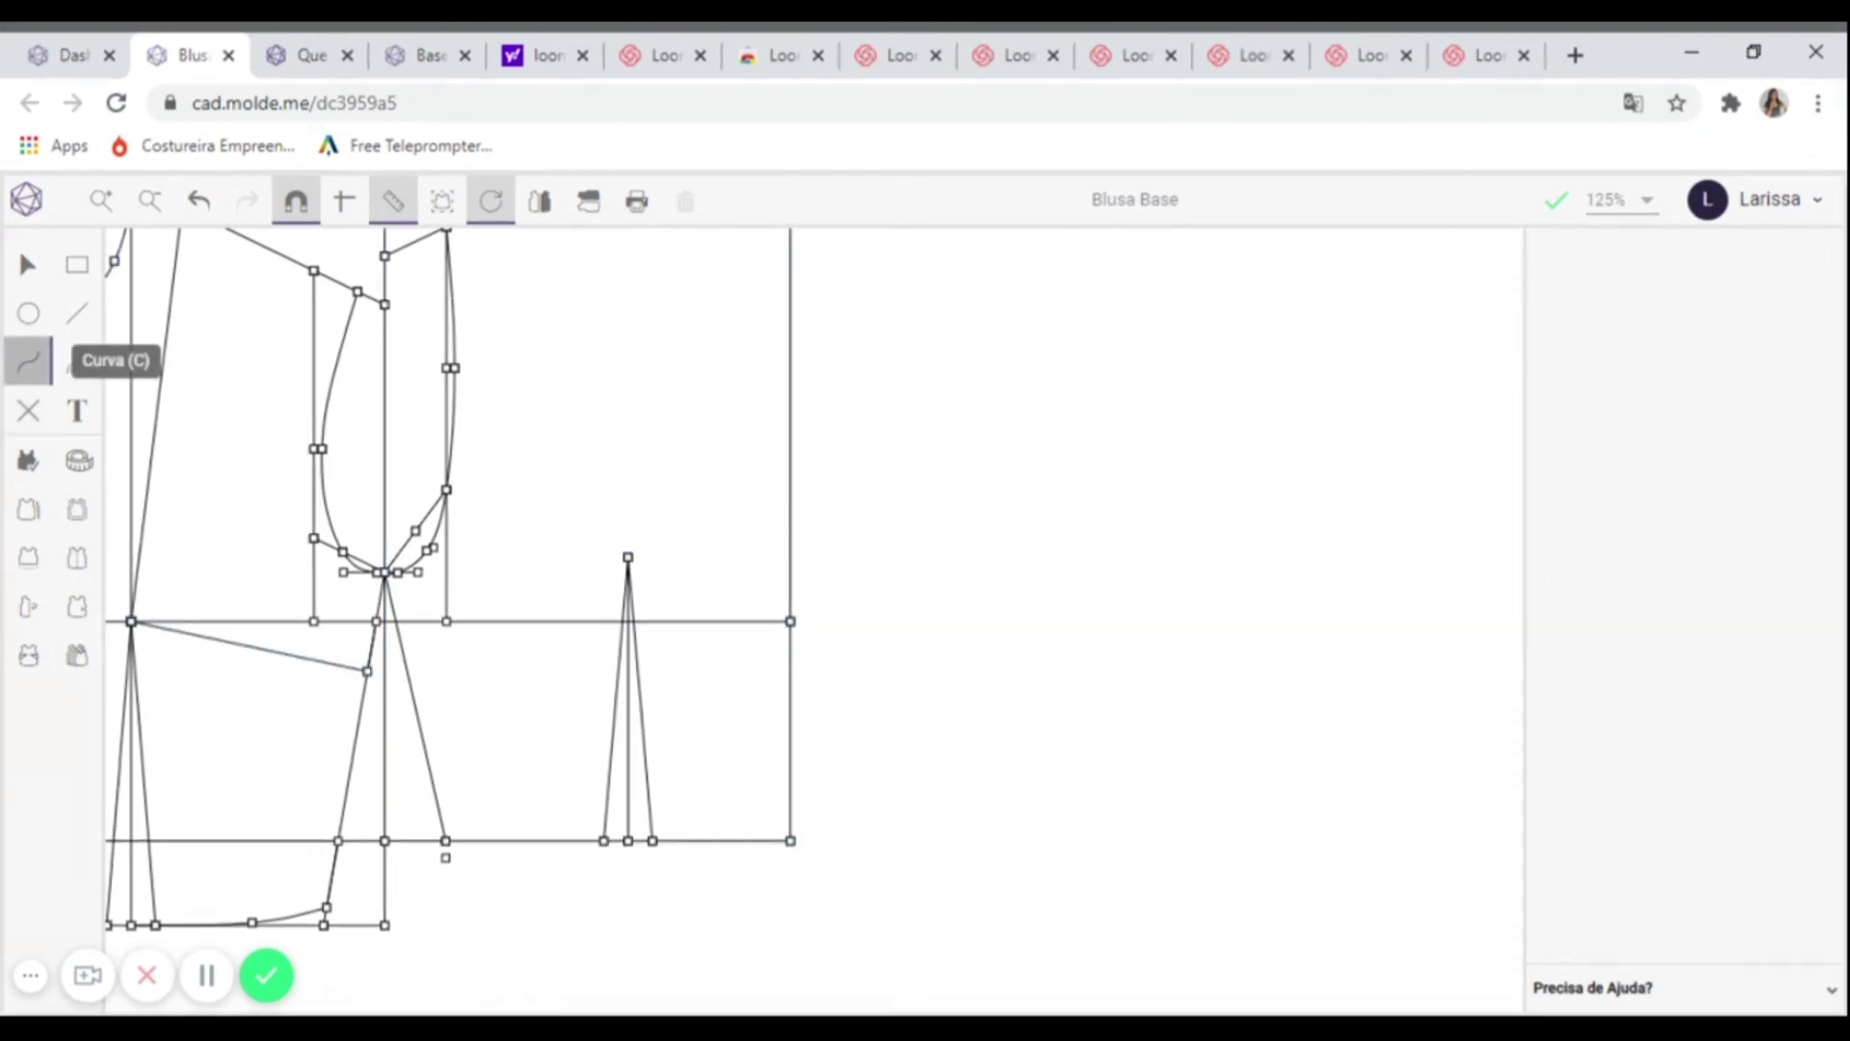
click(628, 840)
click(446, 858)
key(Escape)
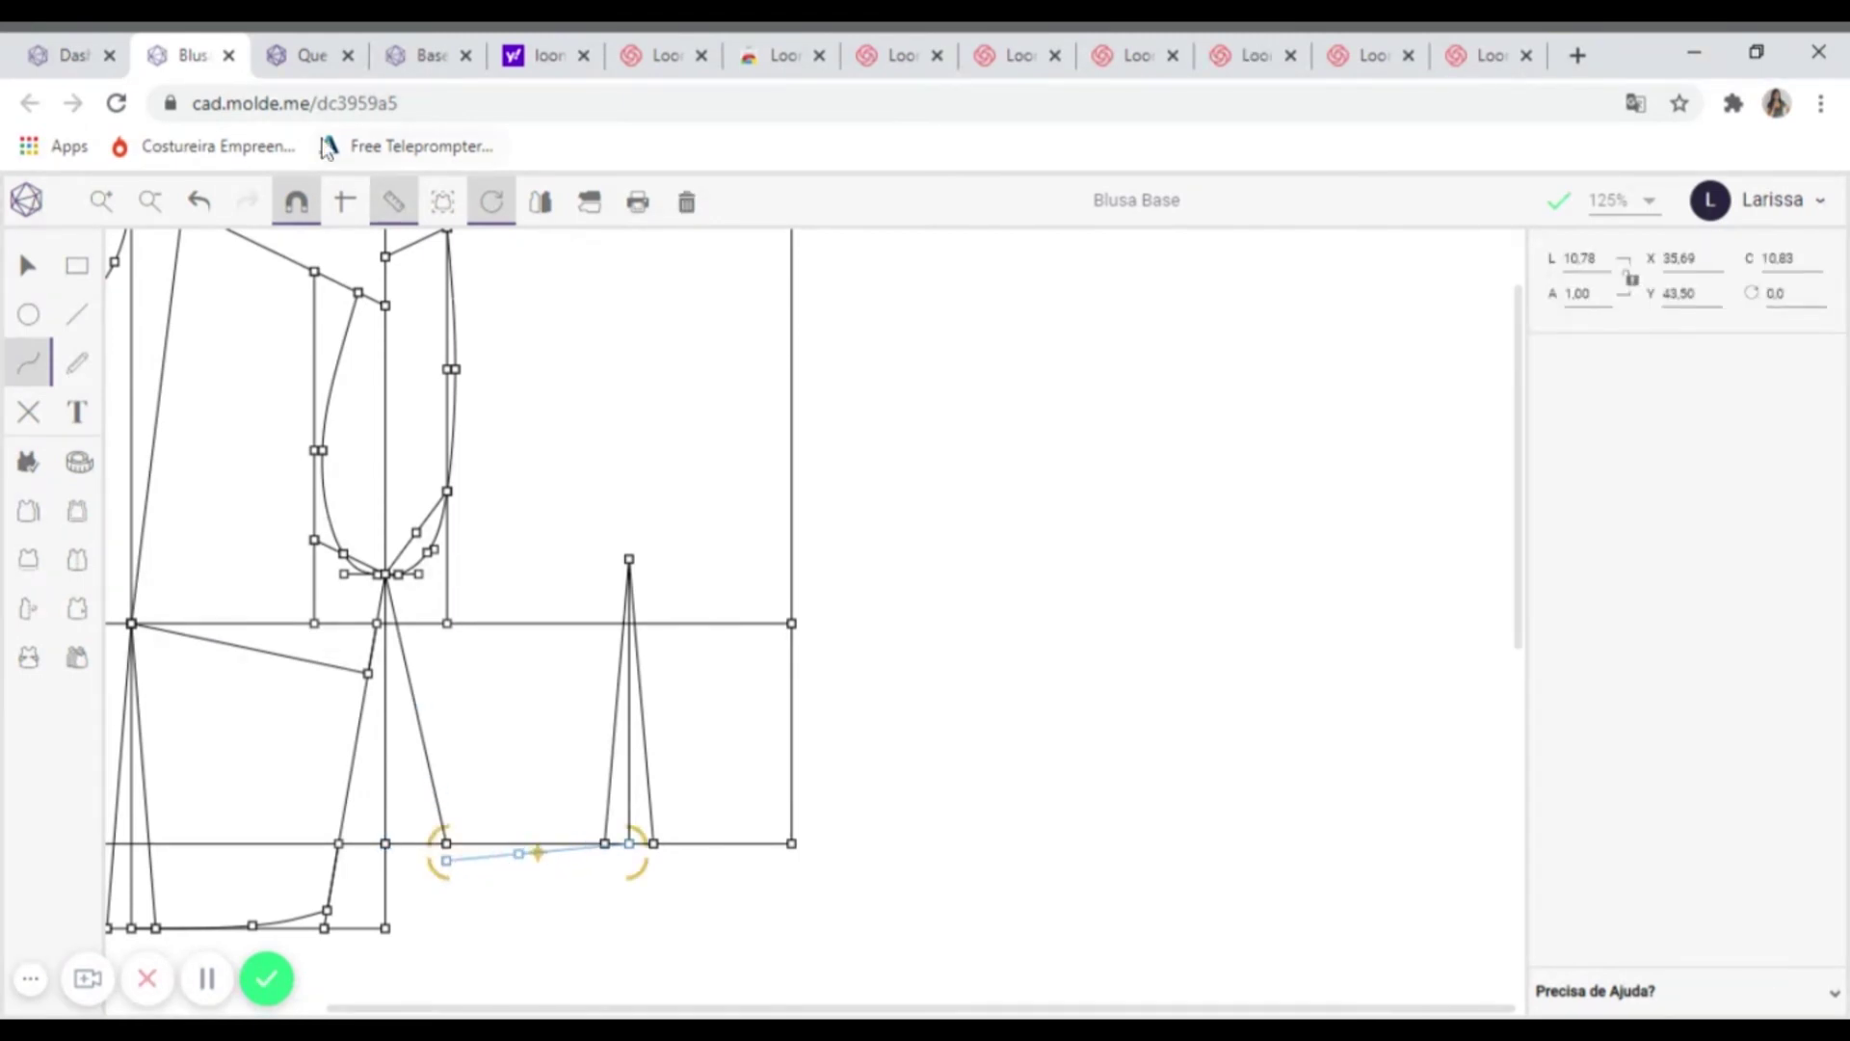
click(28, 265)
click(535, 851)
drag(536, 849, 526, 849)
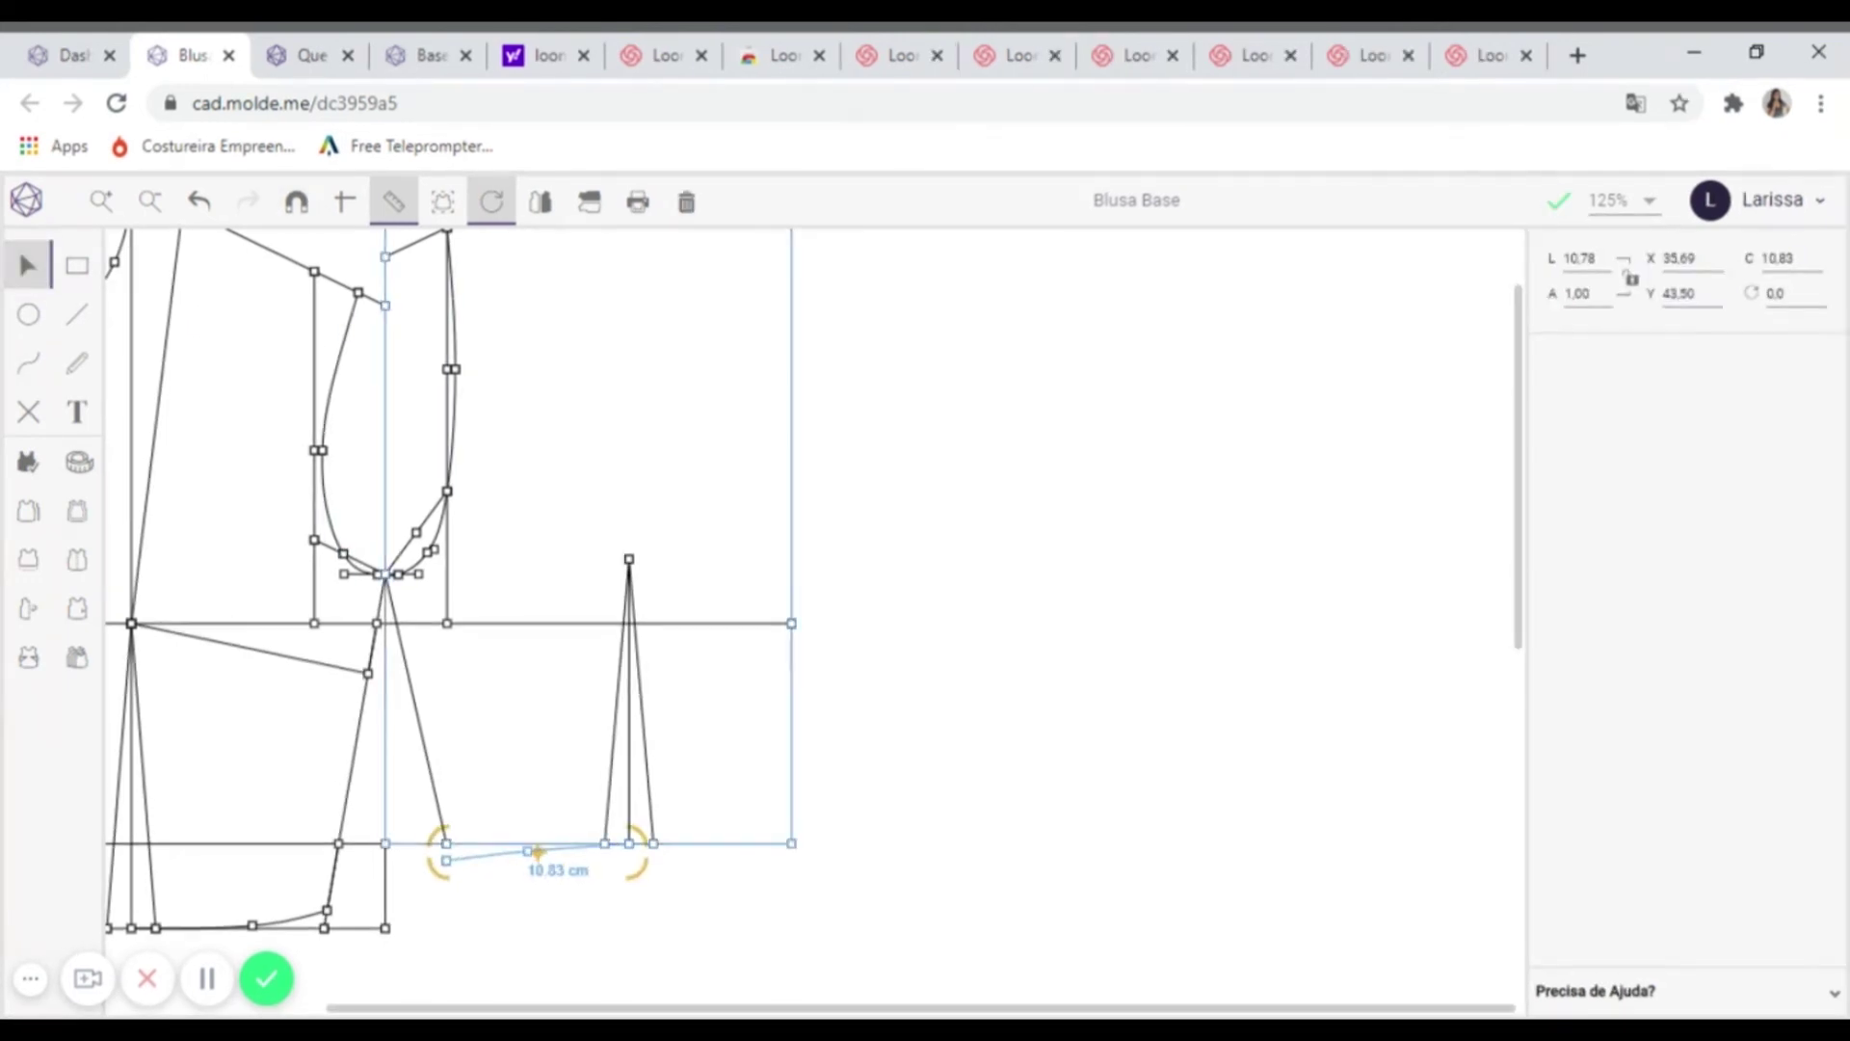
- Turn snapping back on and draw a new back side line from the armhole's base to the lowered side point at the hem
click(78, 313)
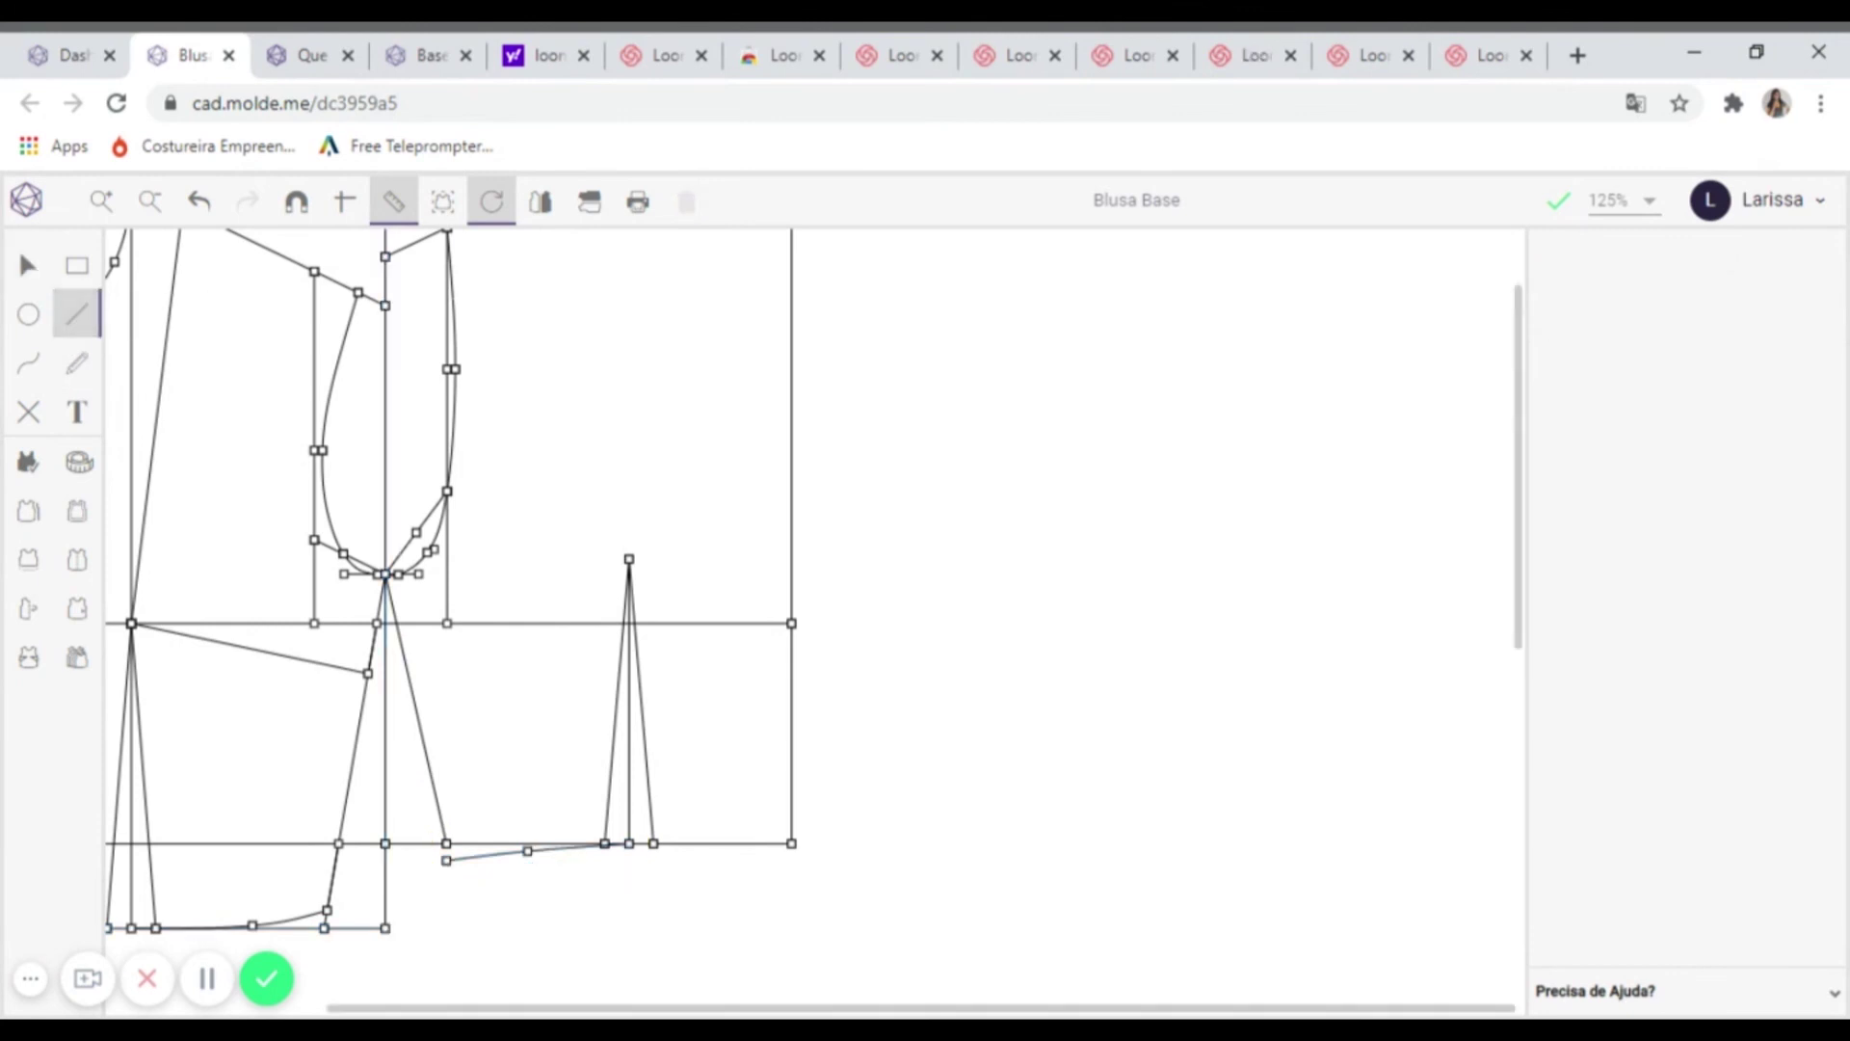
click(385, 575)
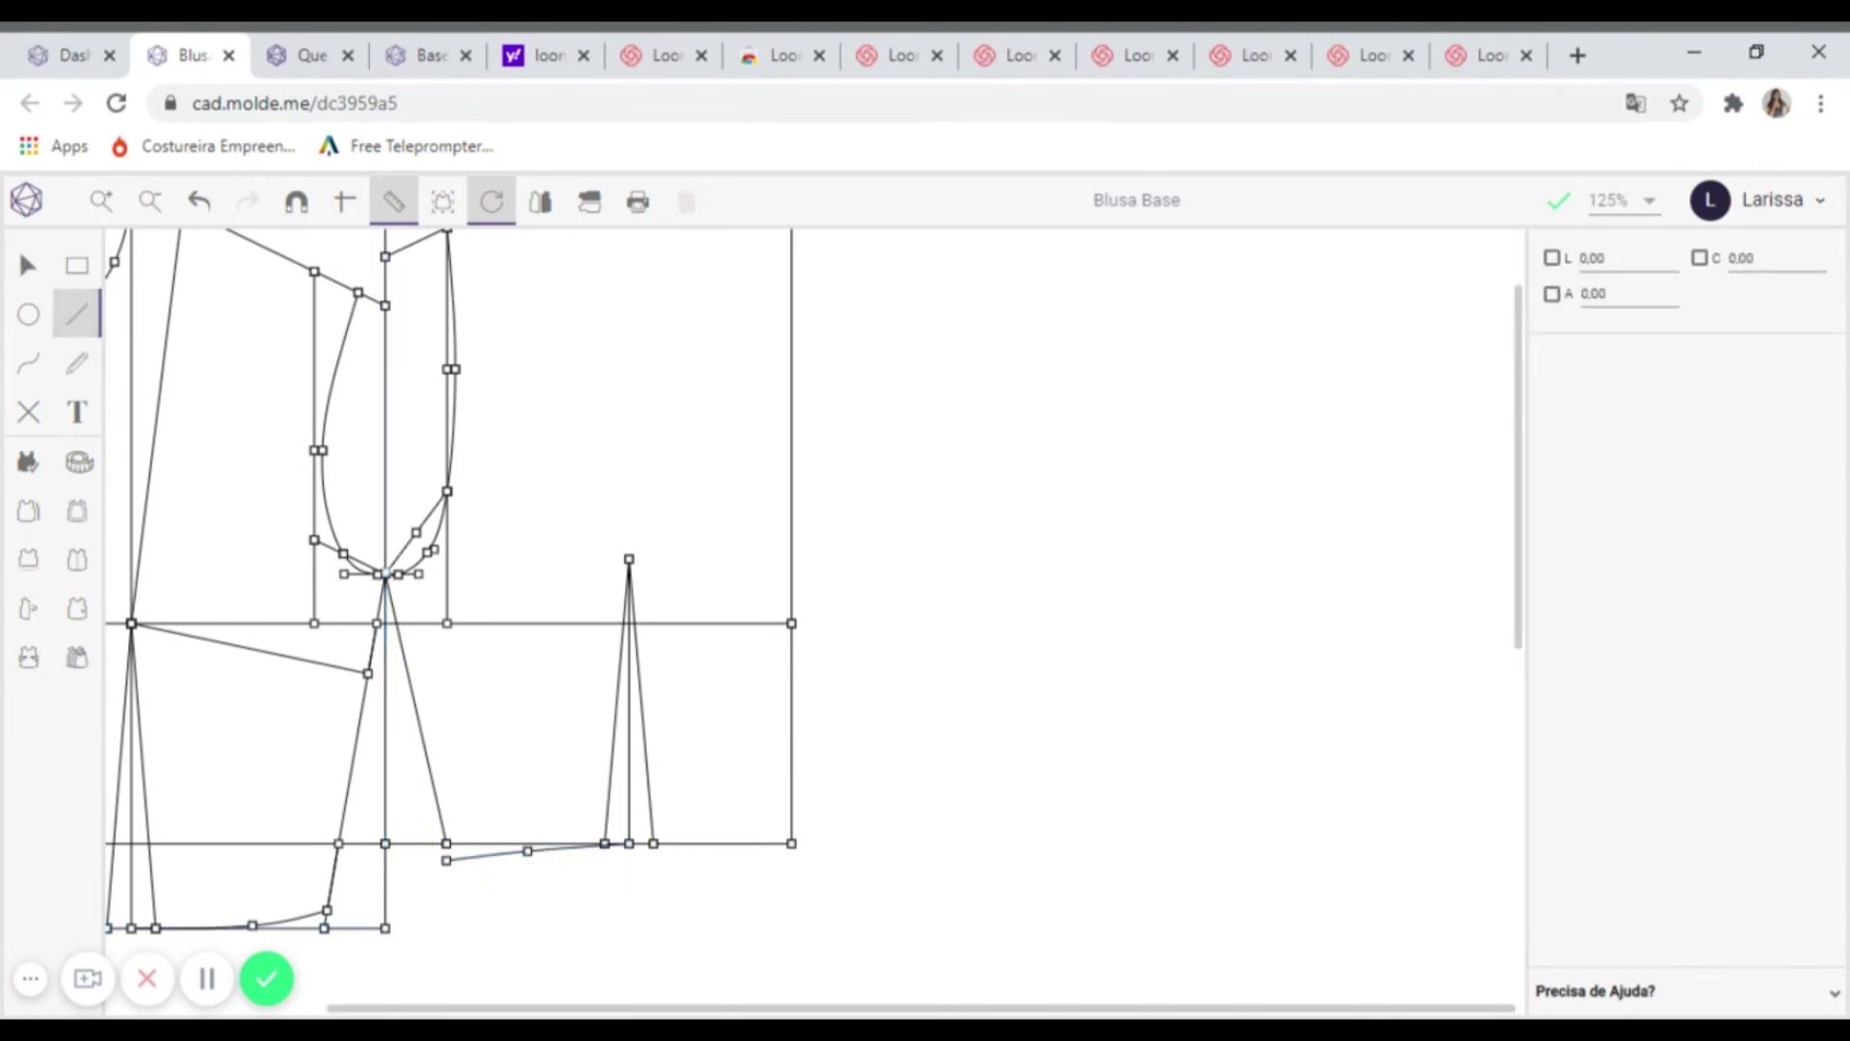
click(298, 204)
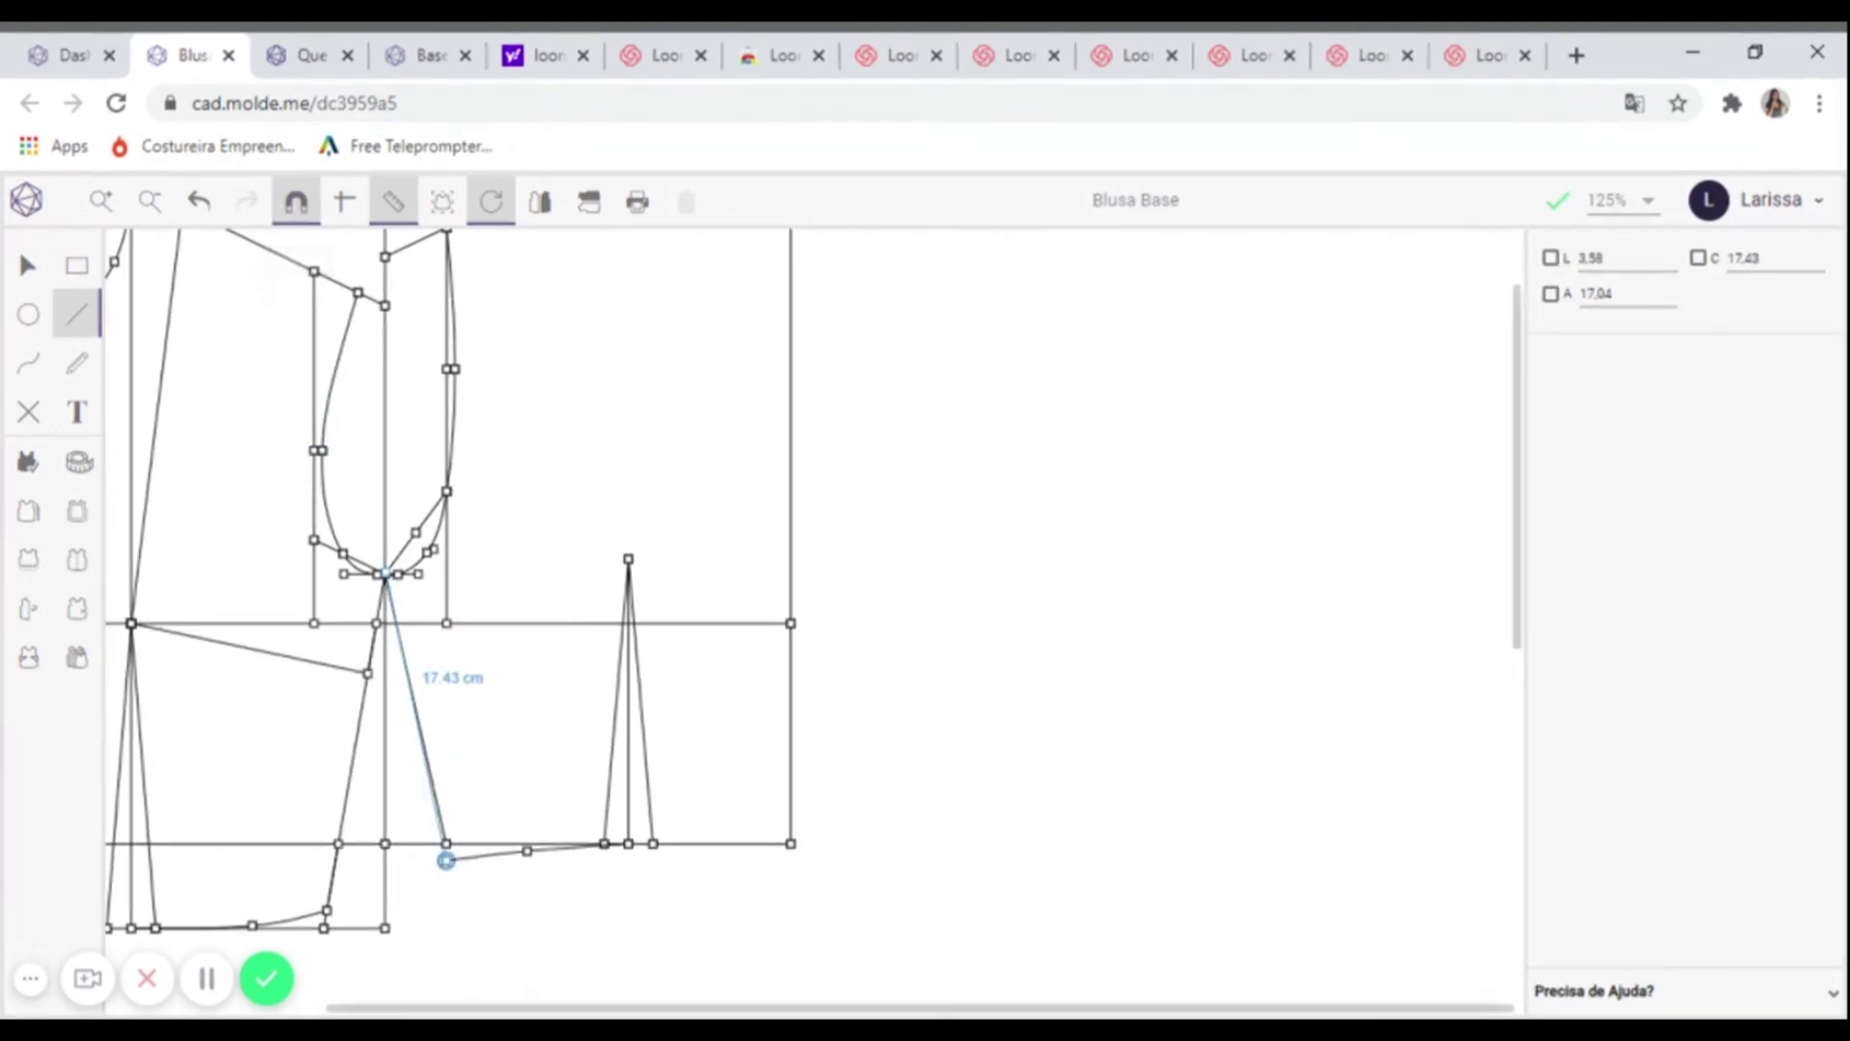
click(446, 844)
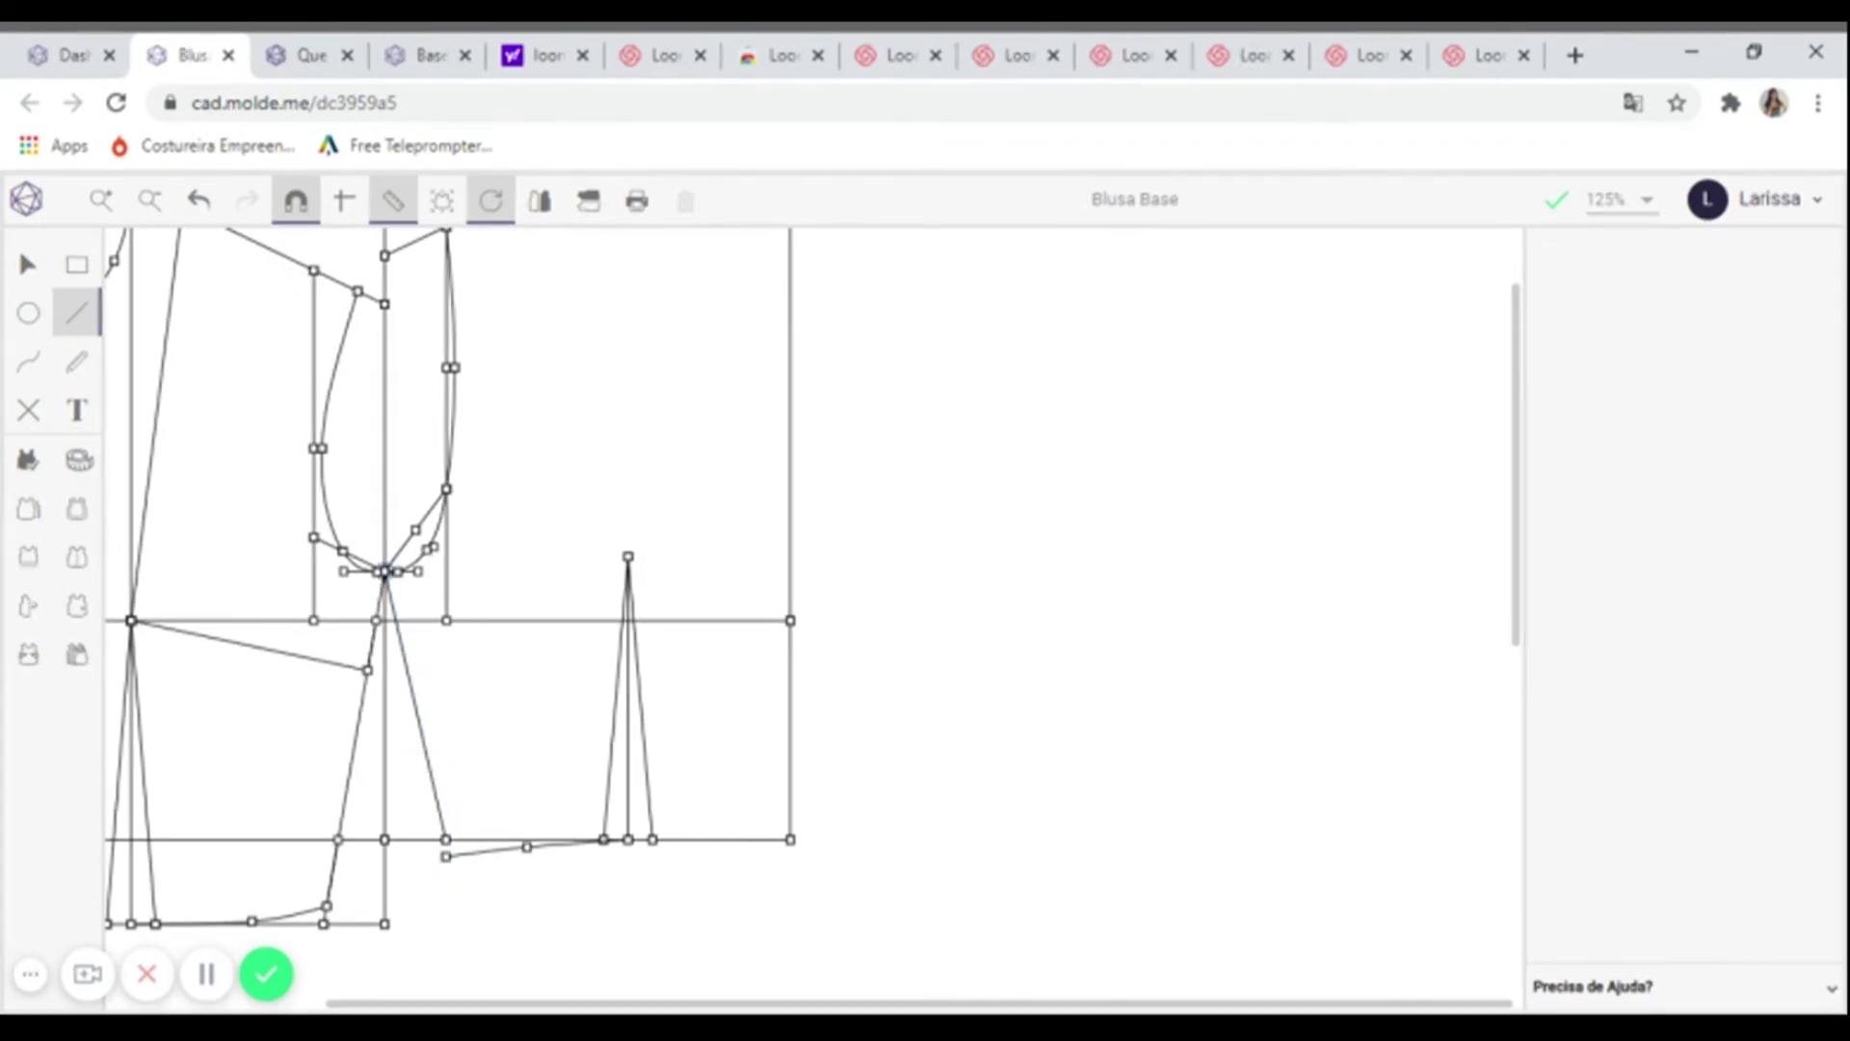
scroll(385, 571, up, 4)
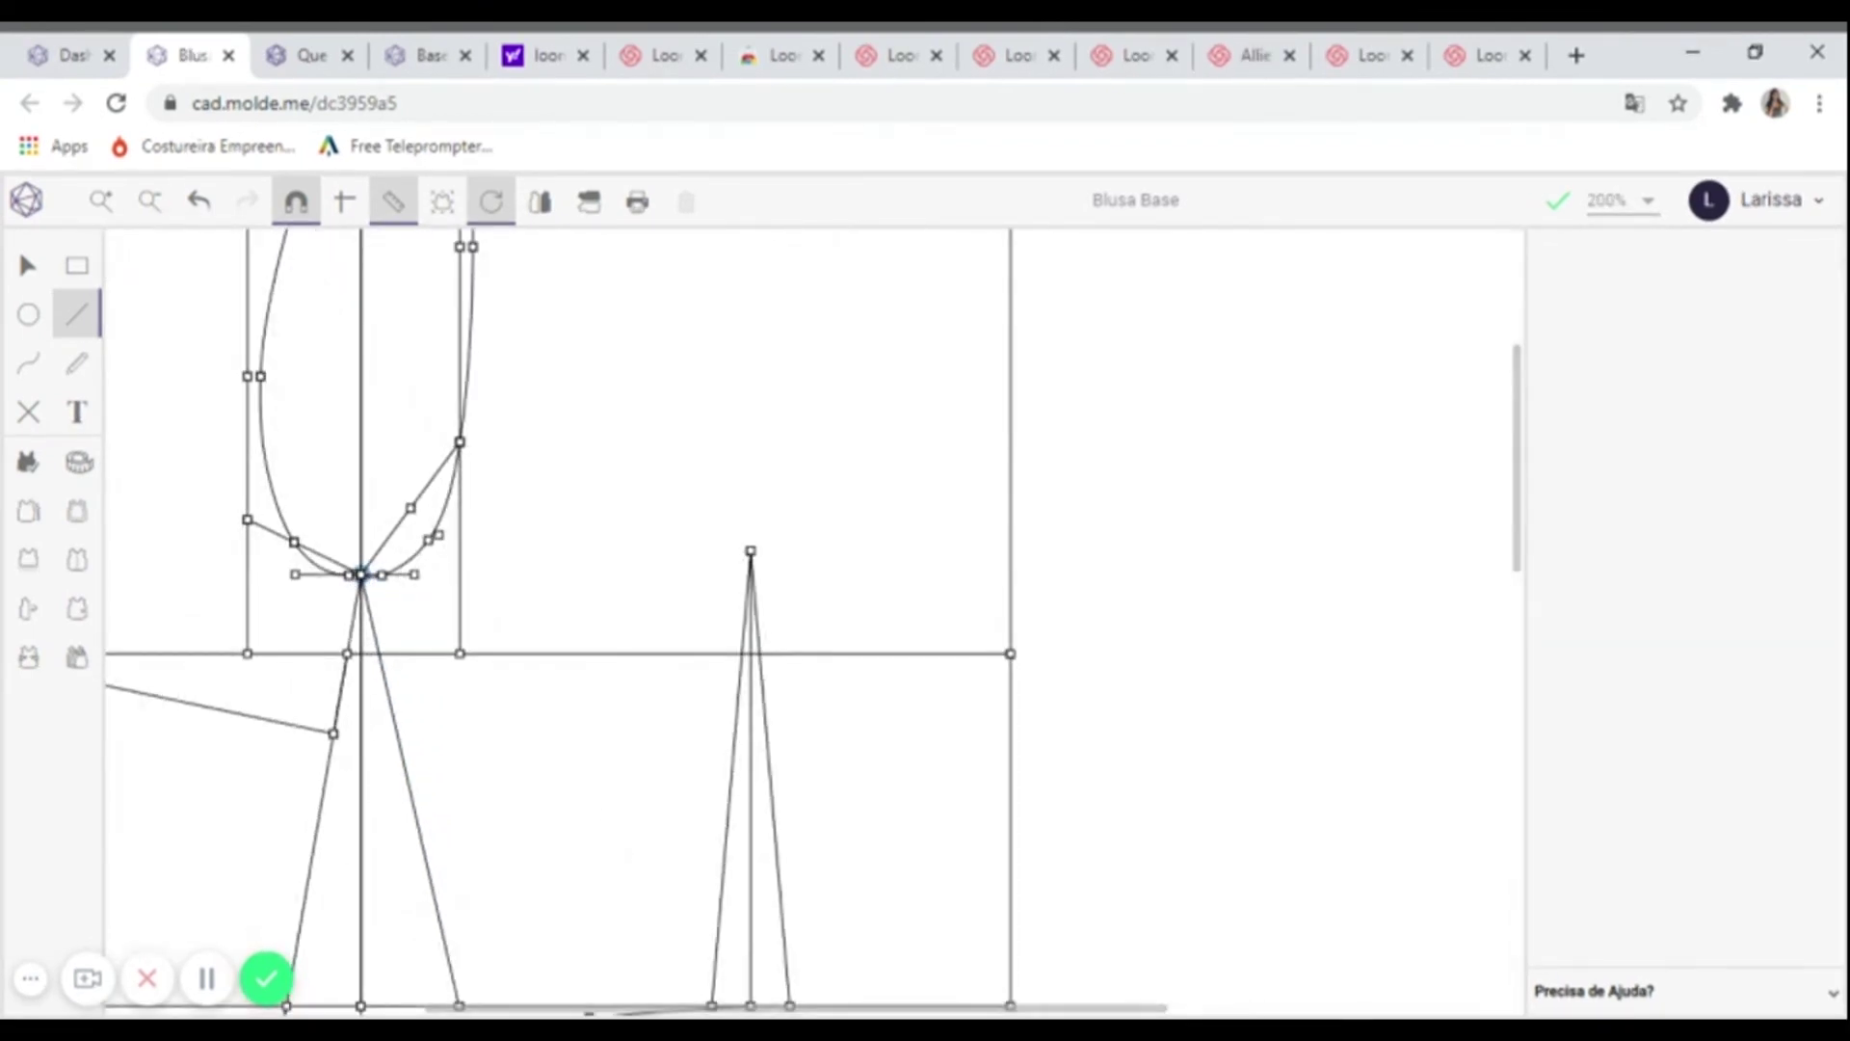
click(360, 574)
scroll(360, 574, down, 3)
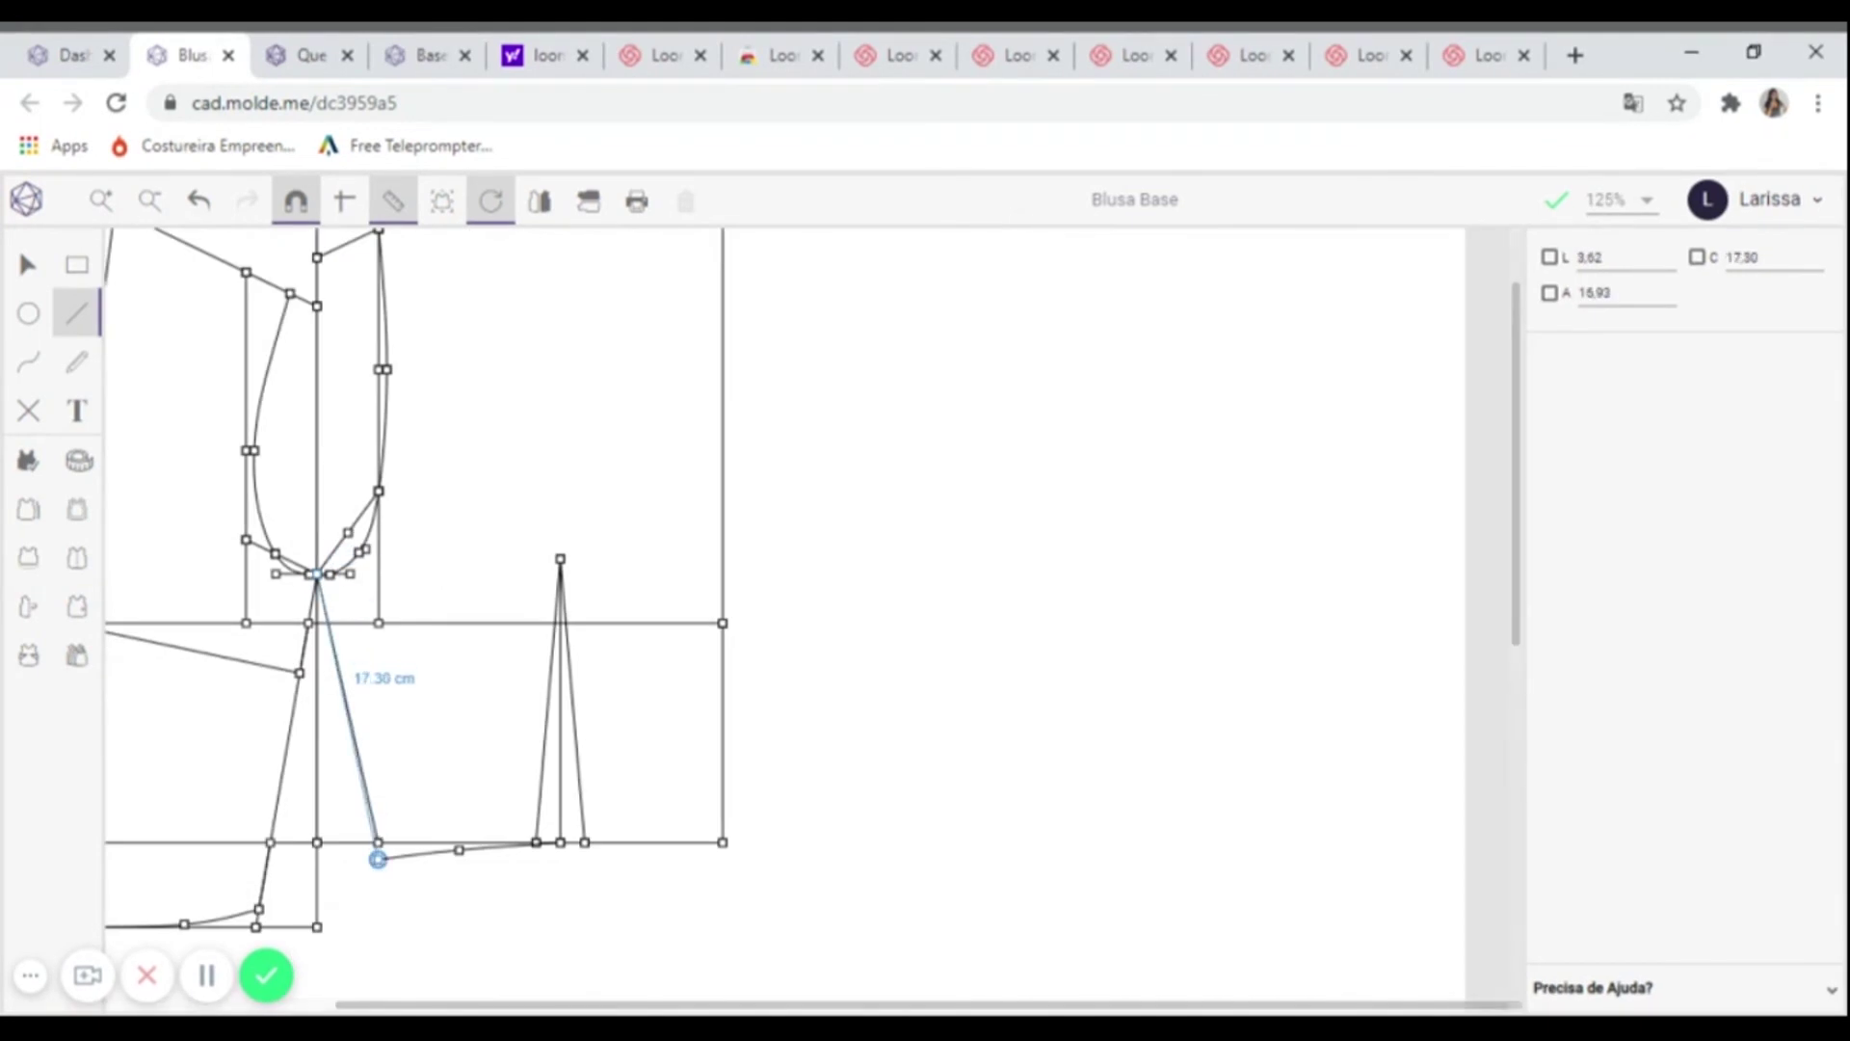
click(378, 845)
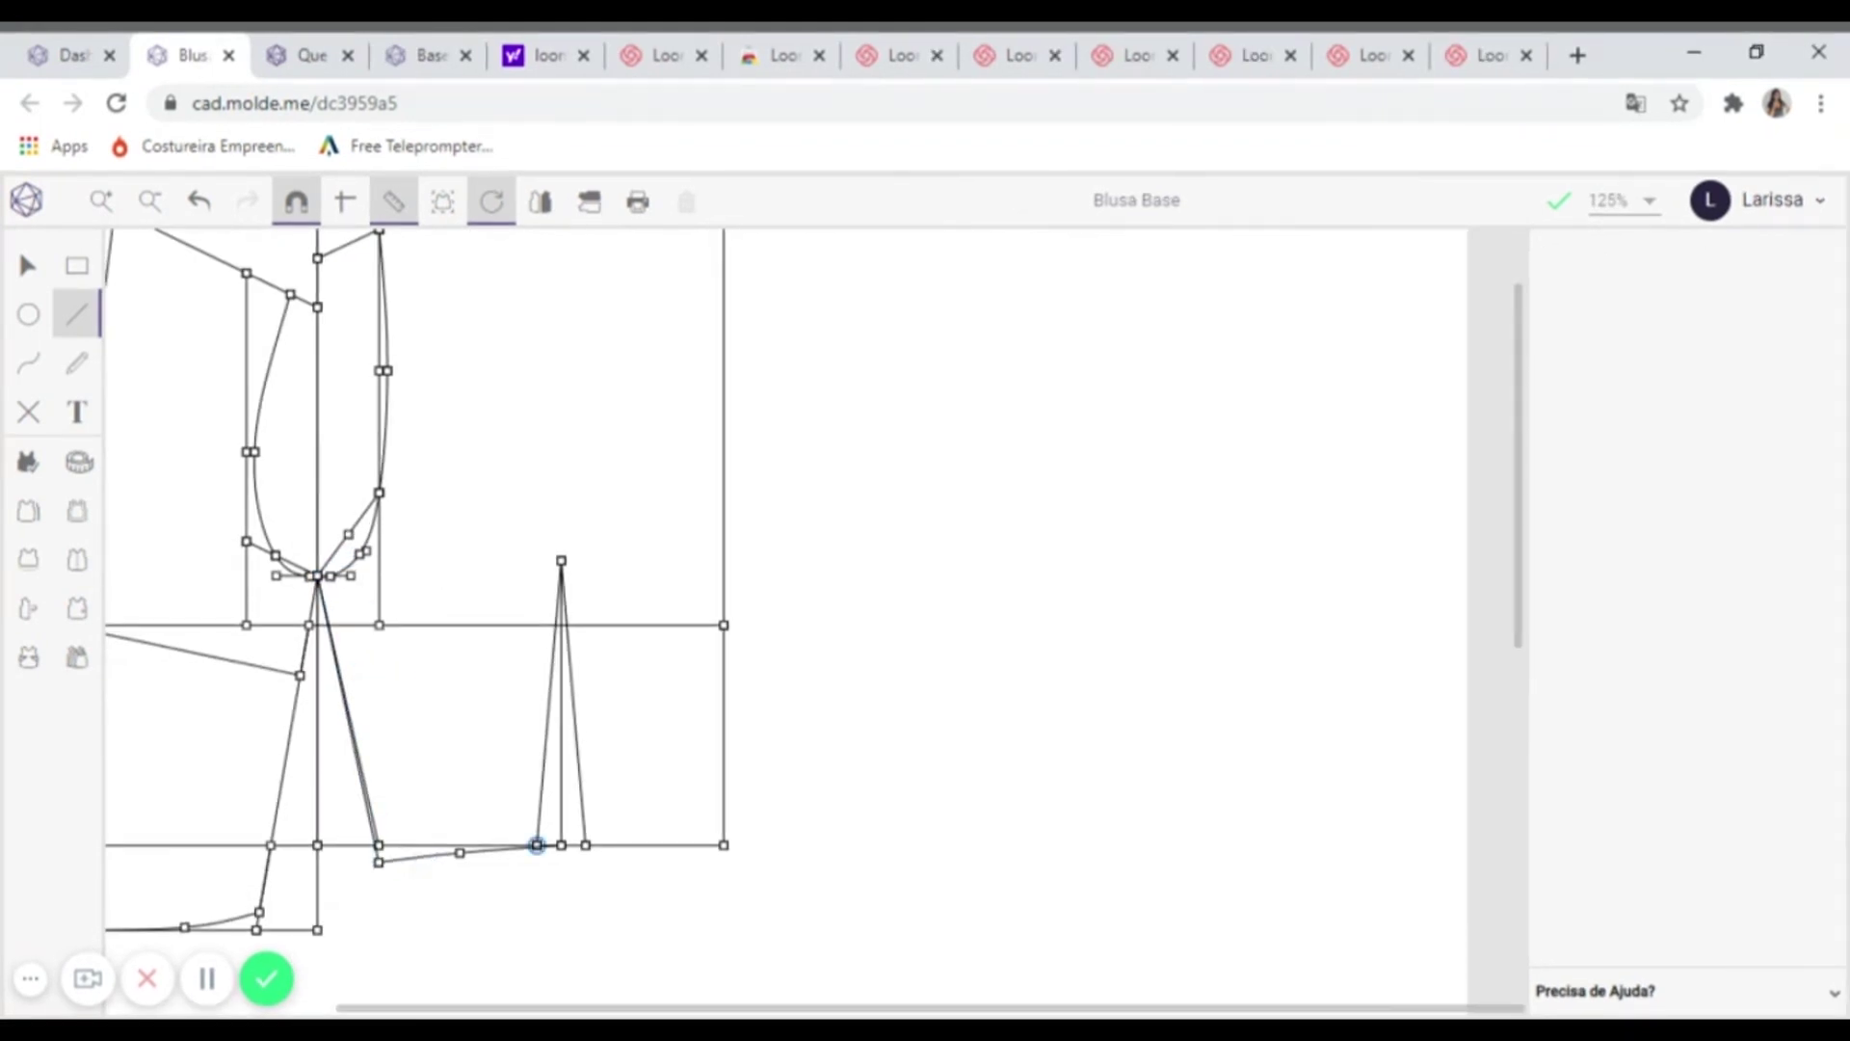
- Set up a new pattern piece named Frente with a vertical grainline and existing pattern pieces used as reference
scroll(537, 845, down, 1)
drag(425, 669, 667, 637)
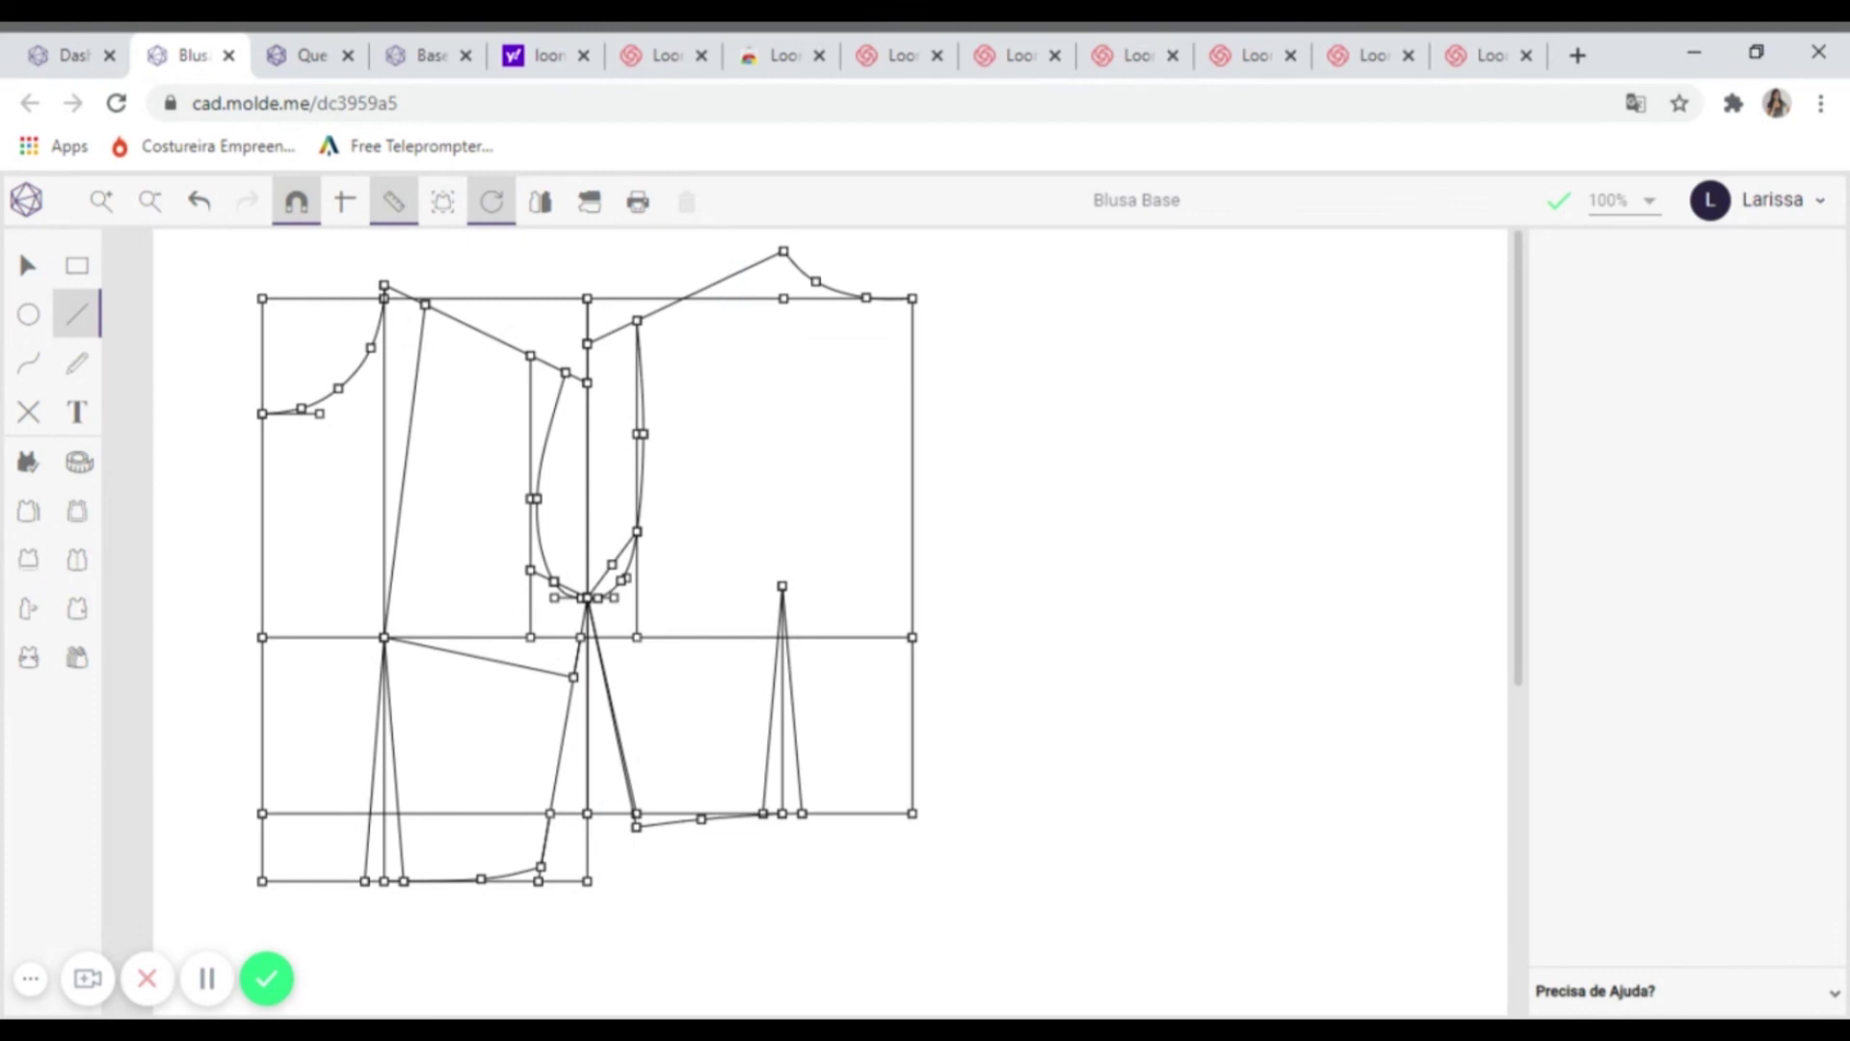
click(25, 466)
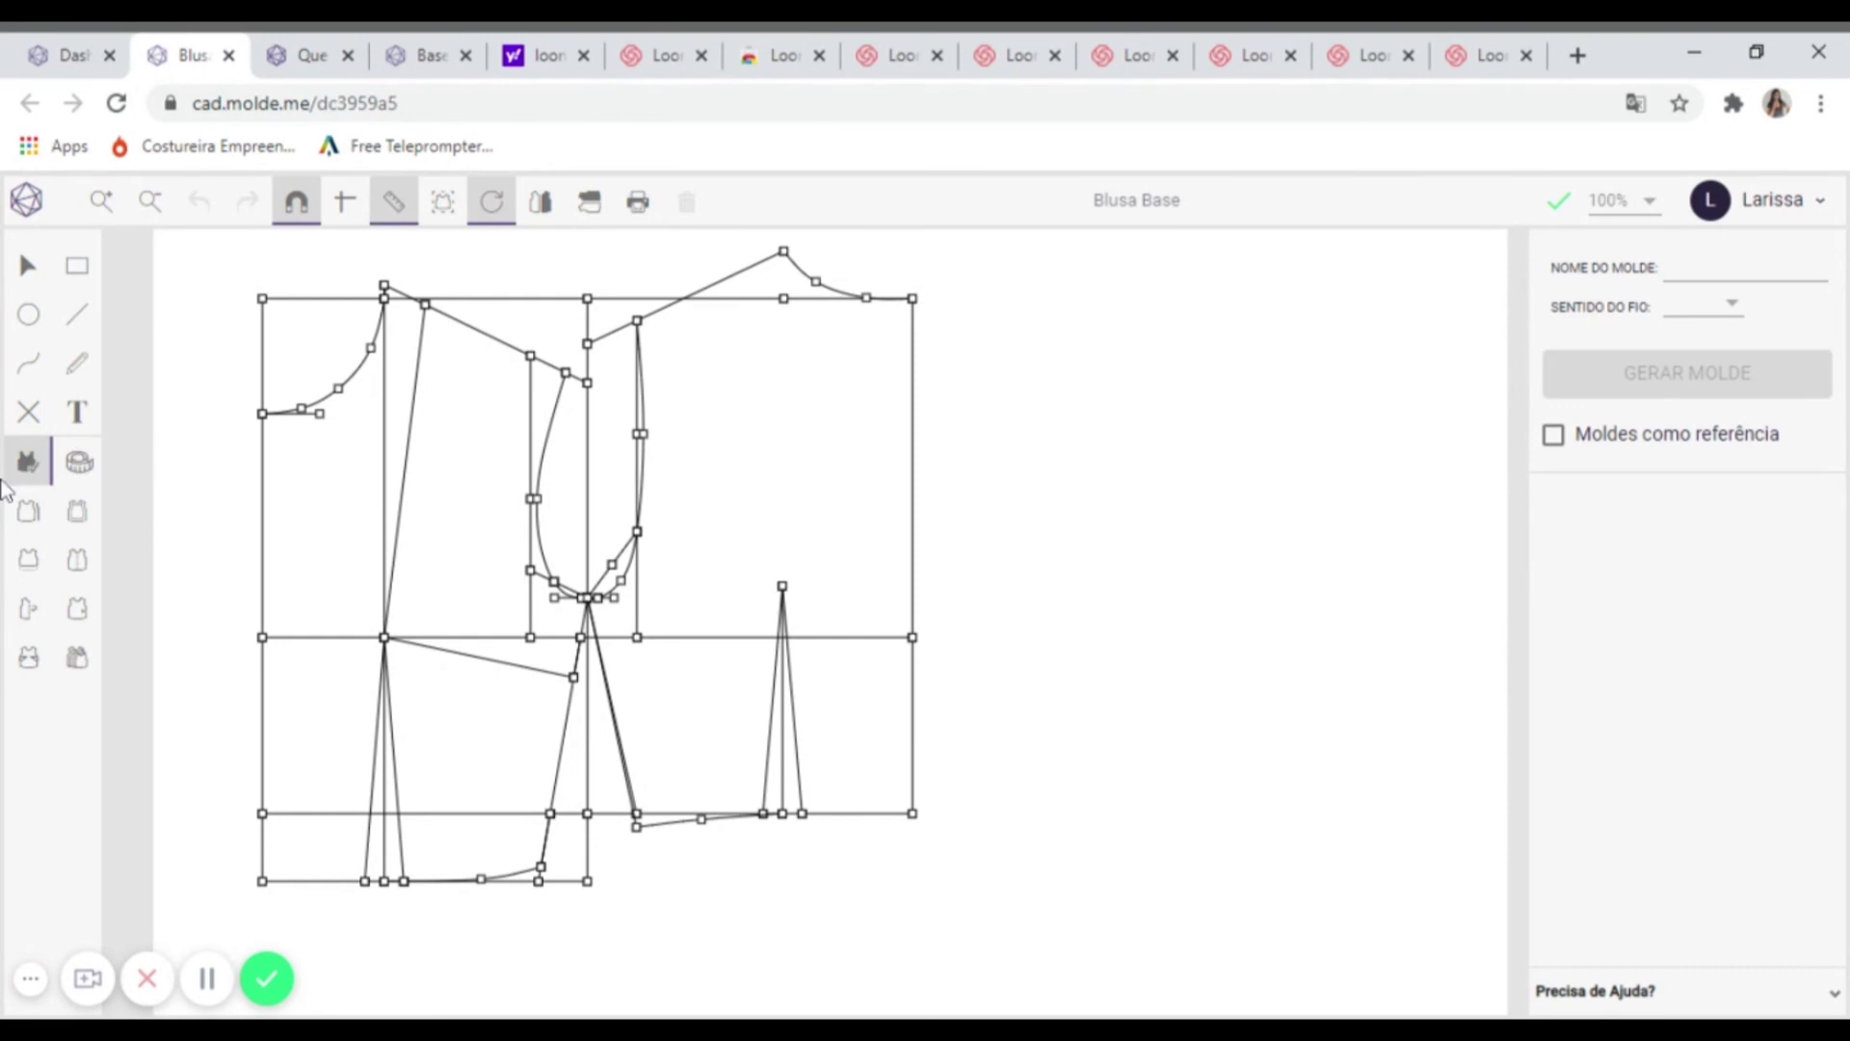
click(1551, 435)
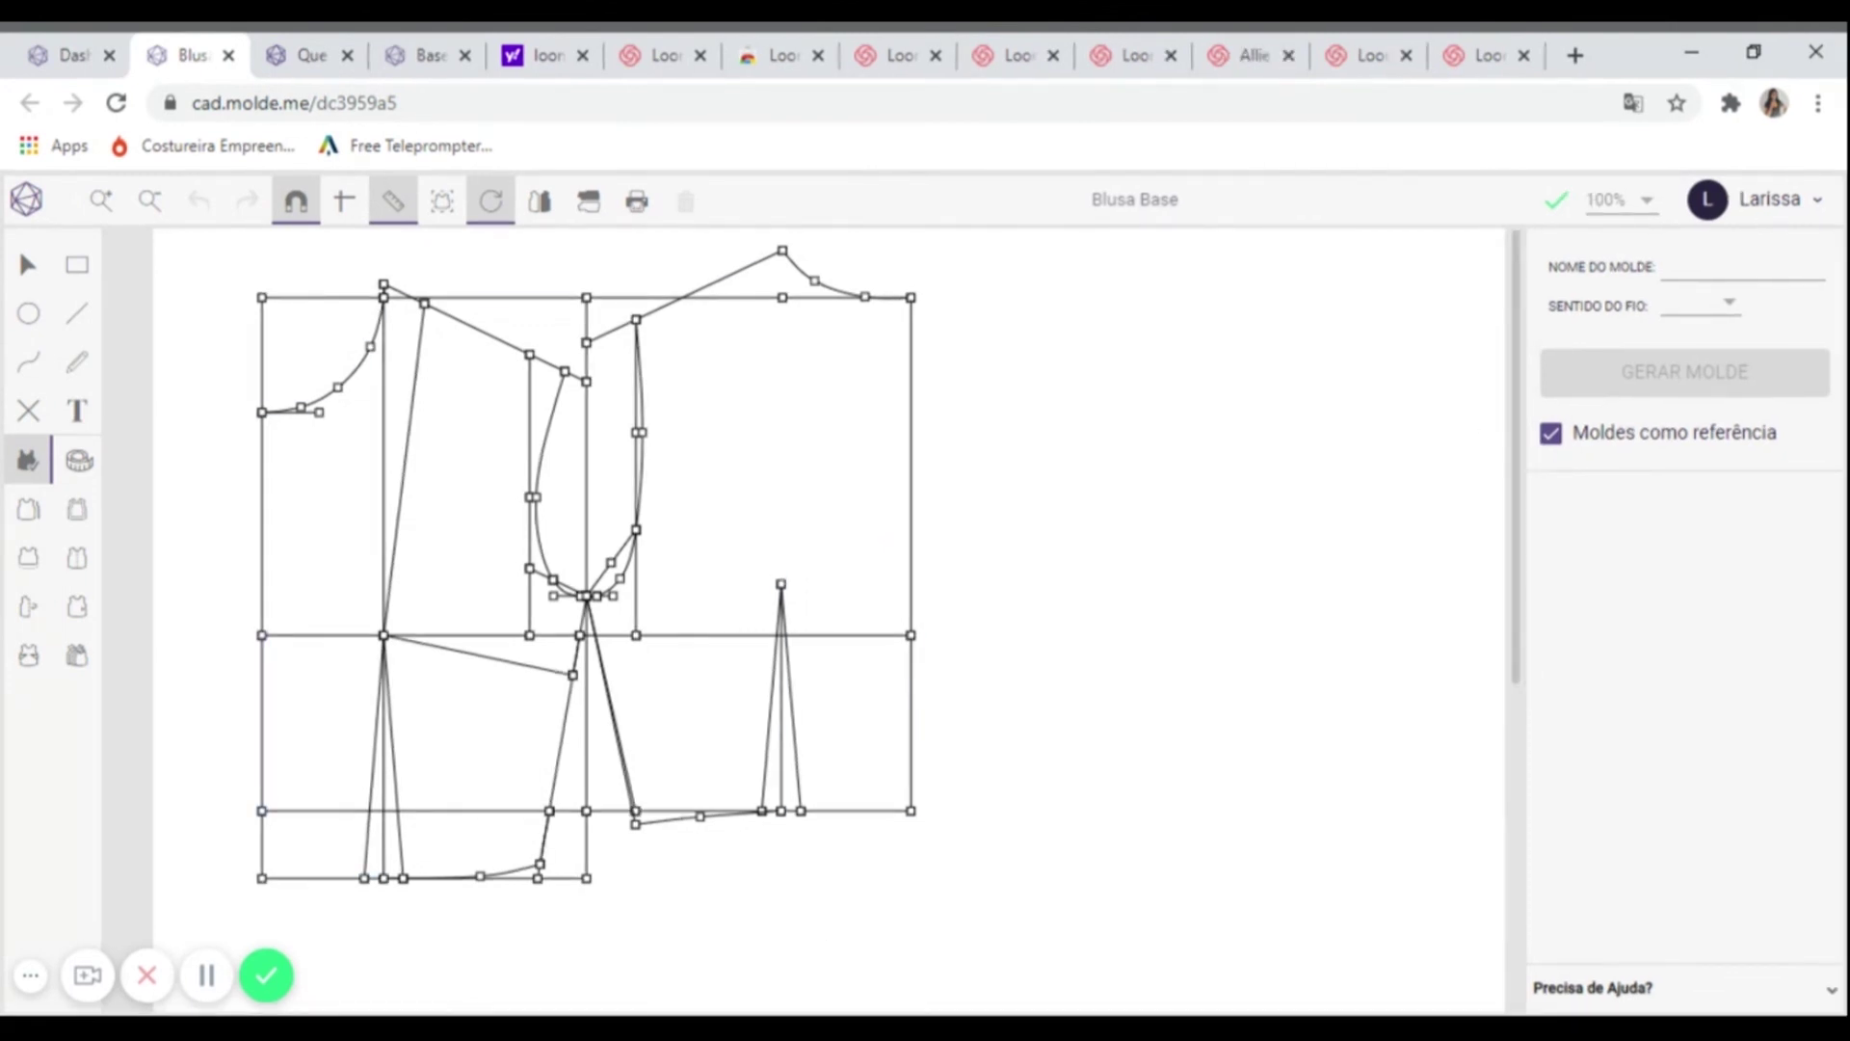
click(1742, 268)
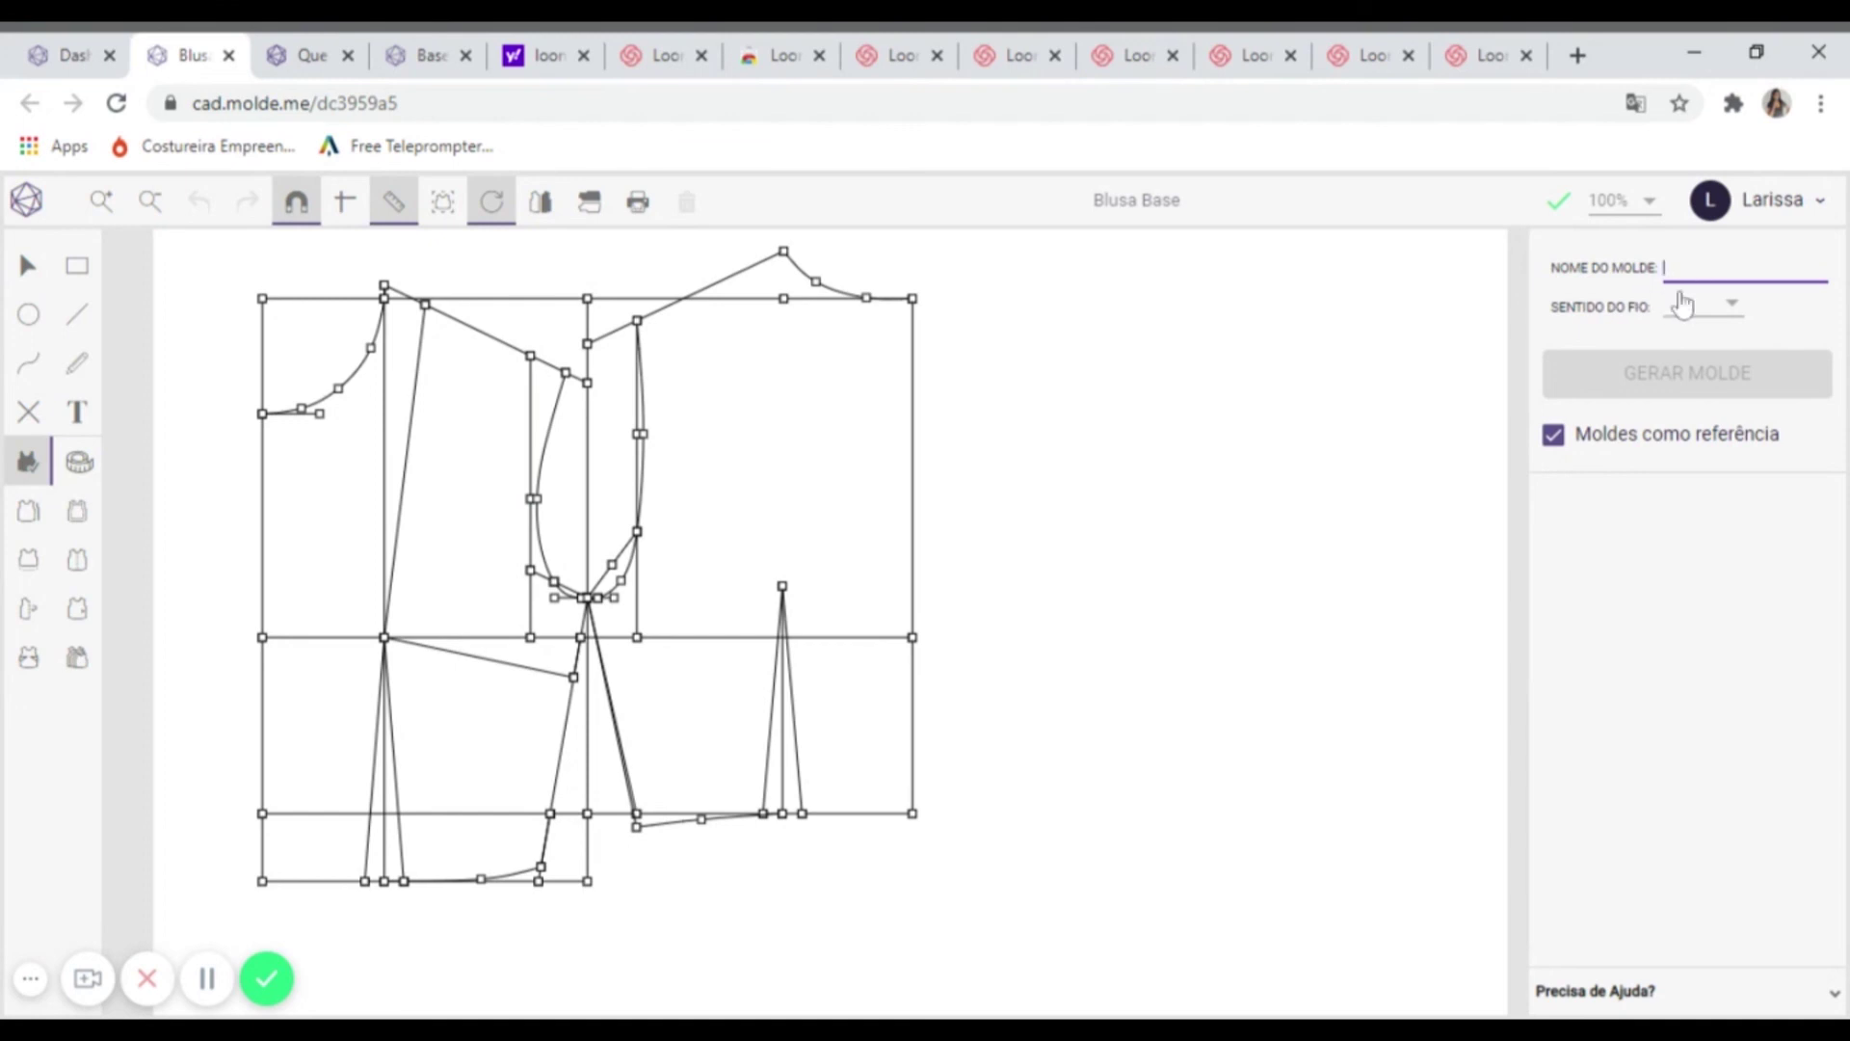
text(Frente)
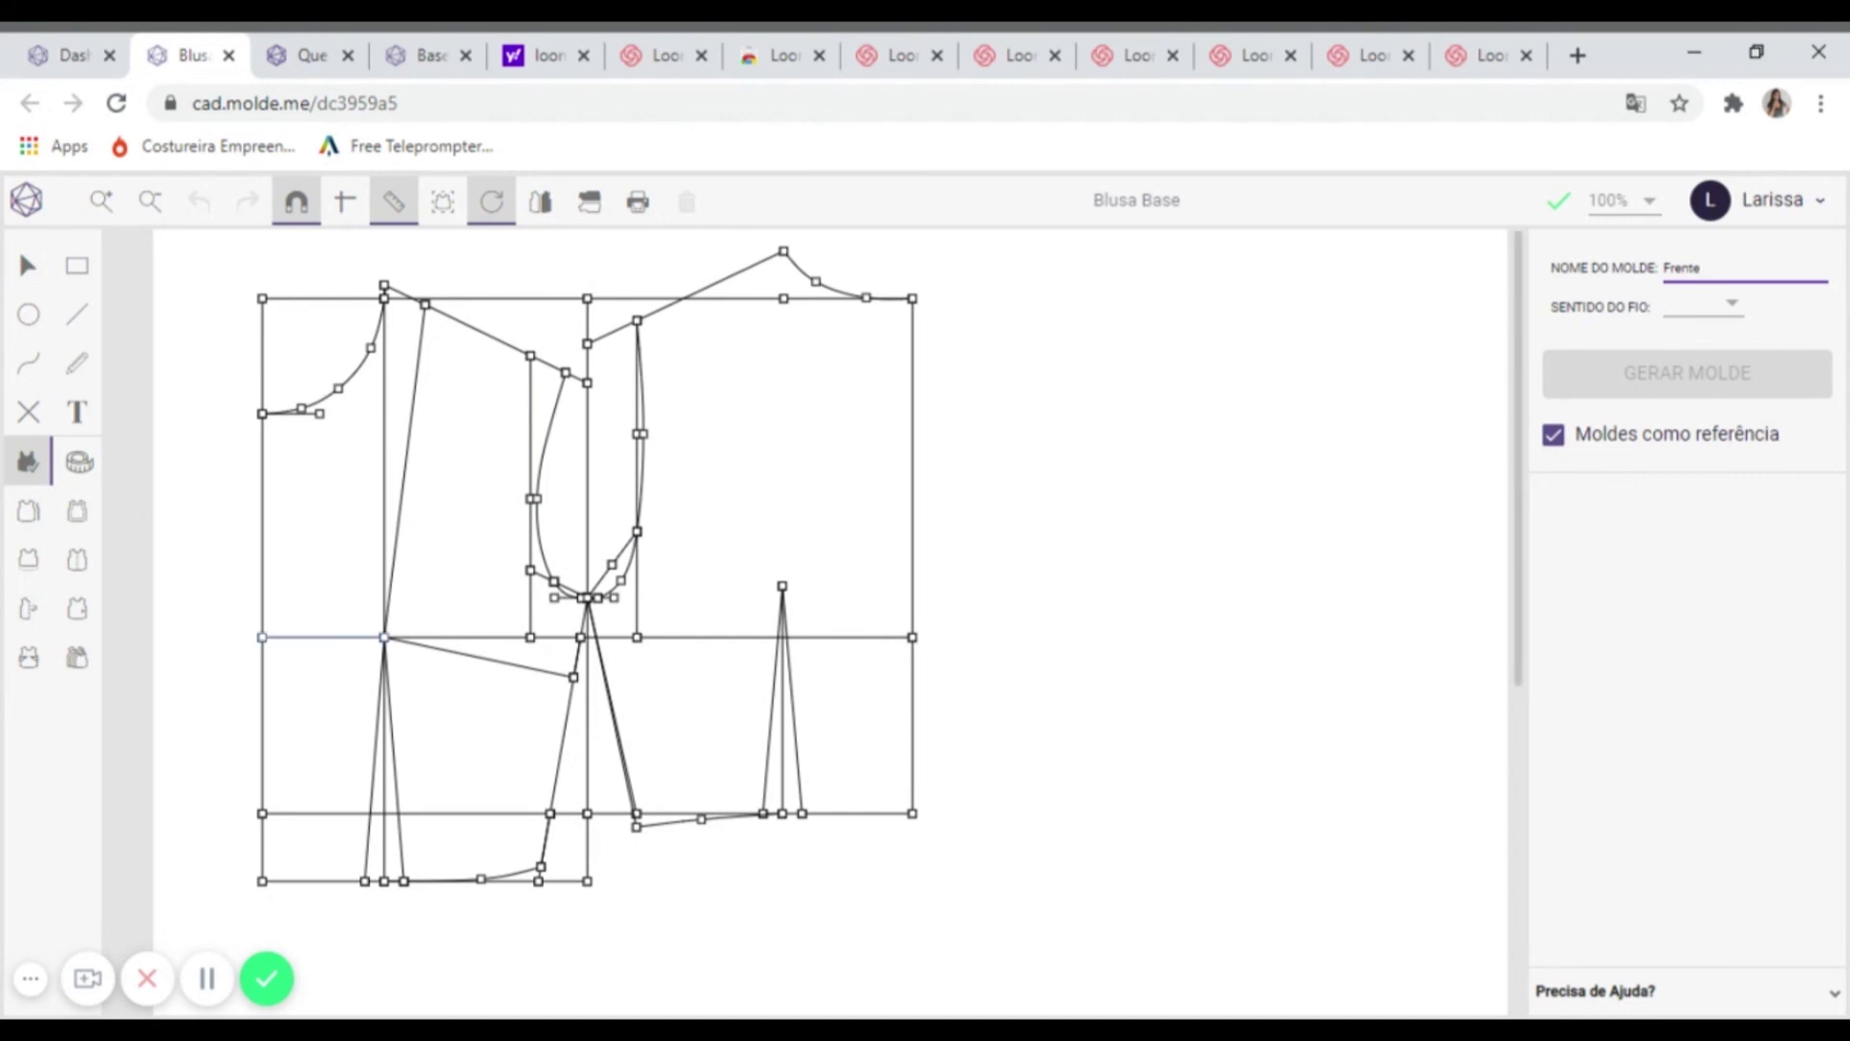
click(1693, 310)
click(1691, 305)
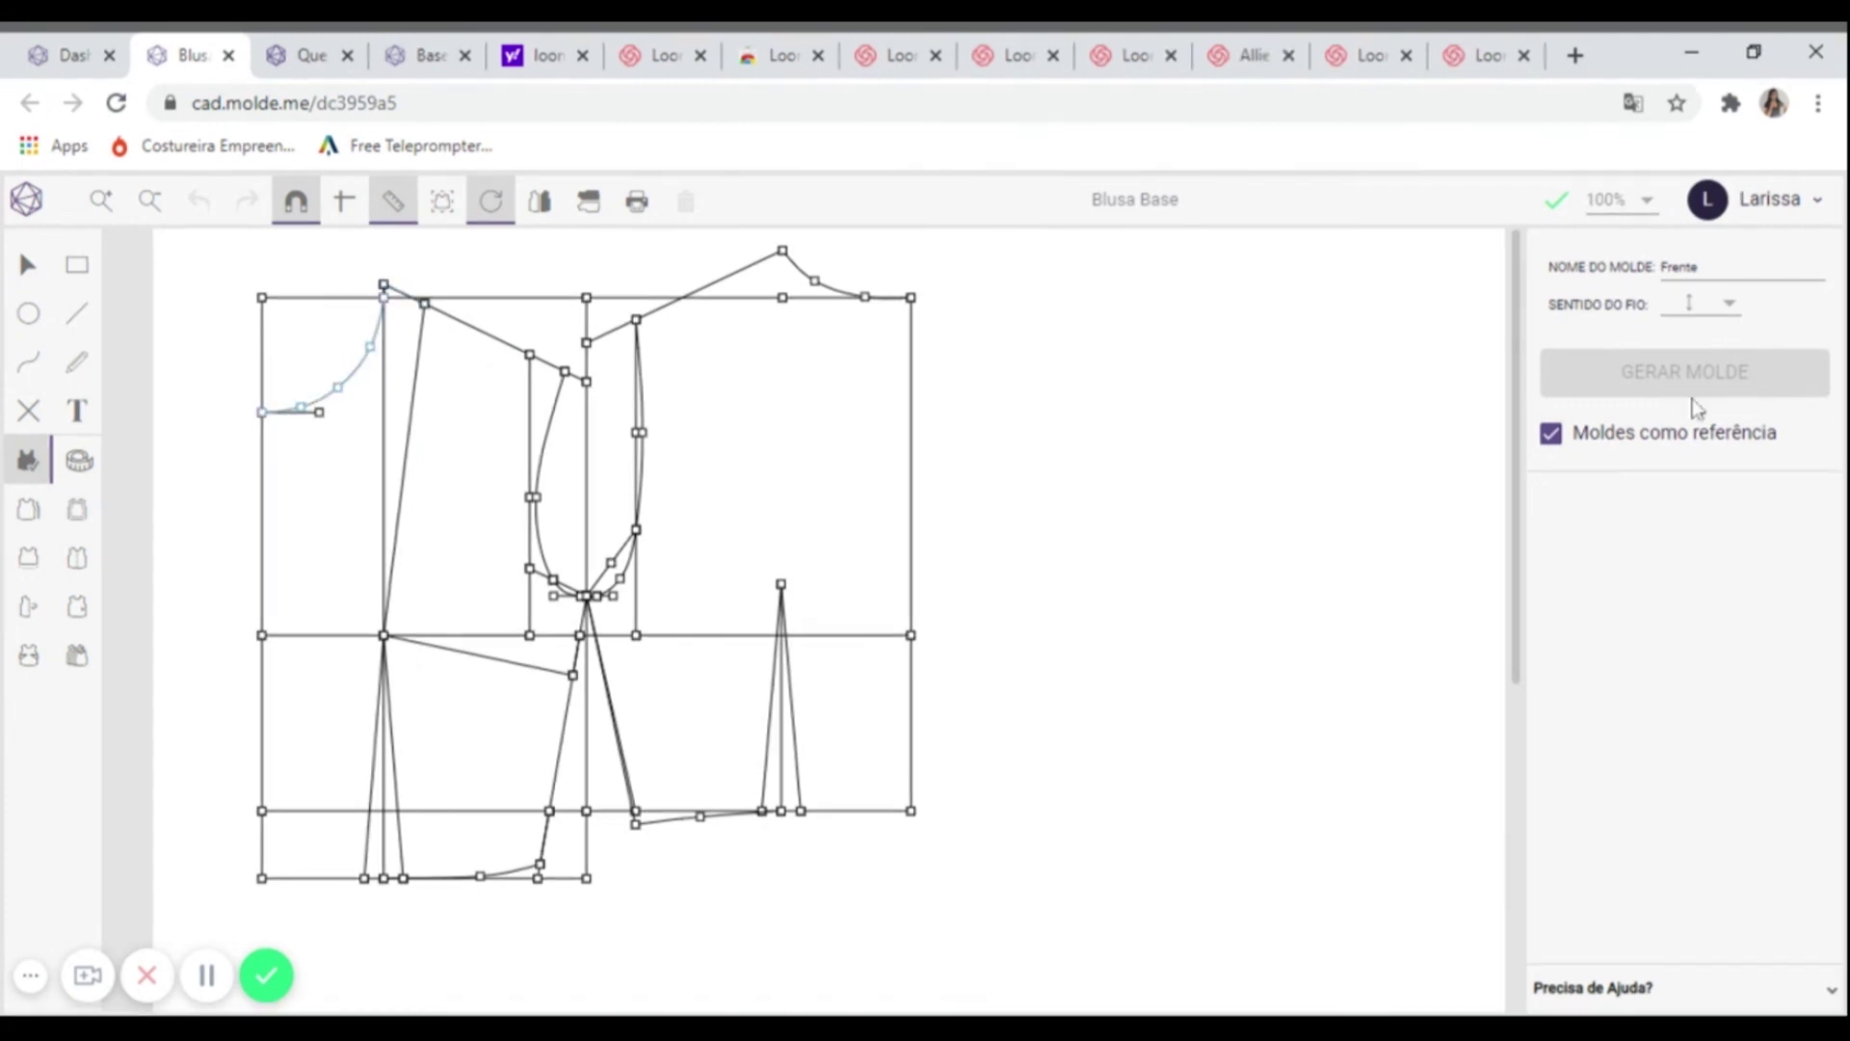
- Select the front neckline, shoulder and front armhole segments for the piece's outline, leaving the back armhole curve out
scroll(395, 356, up, 2)
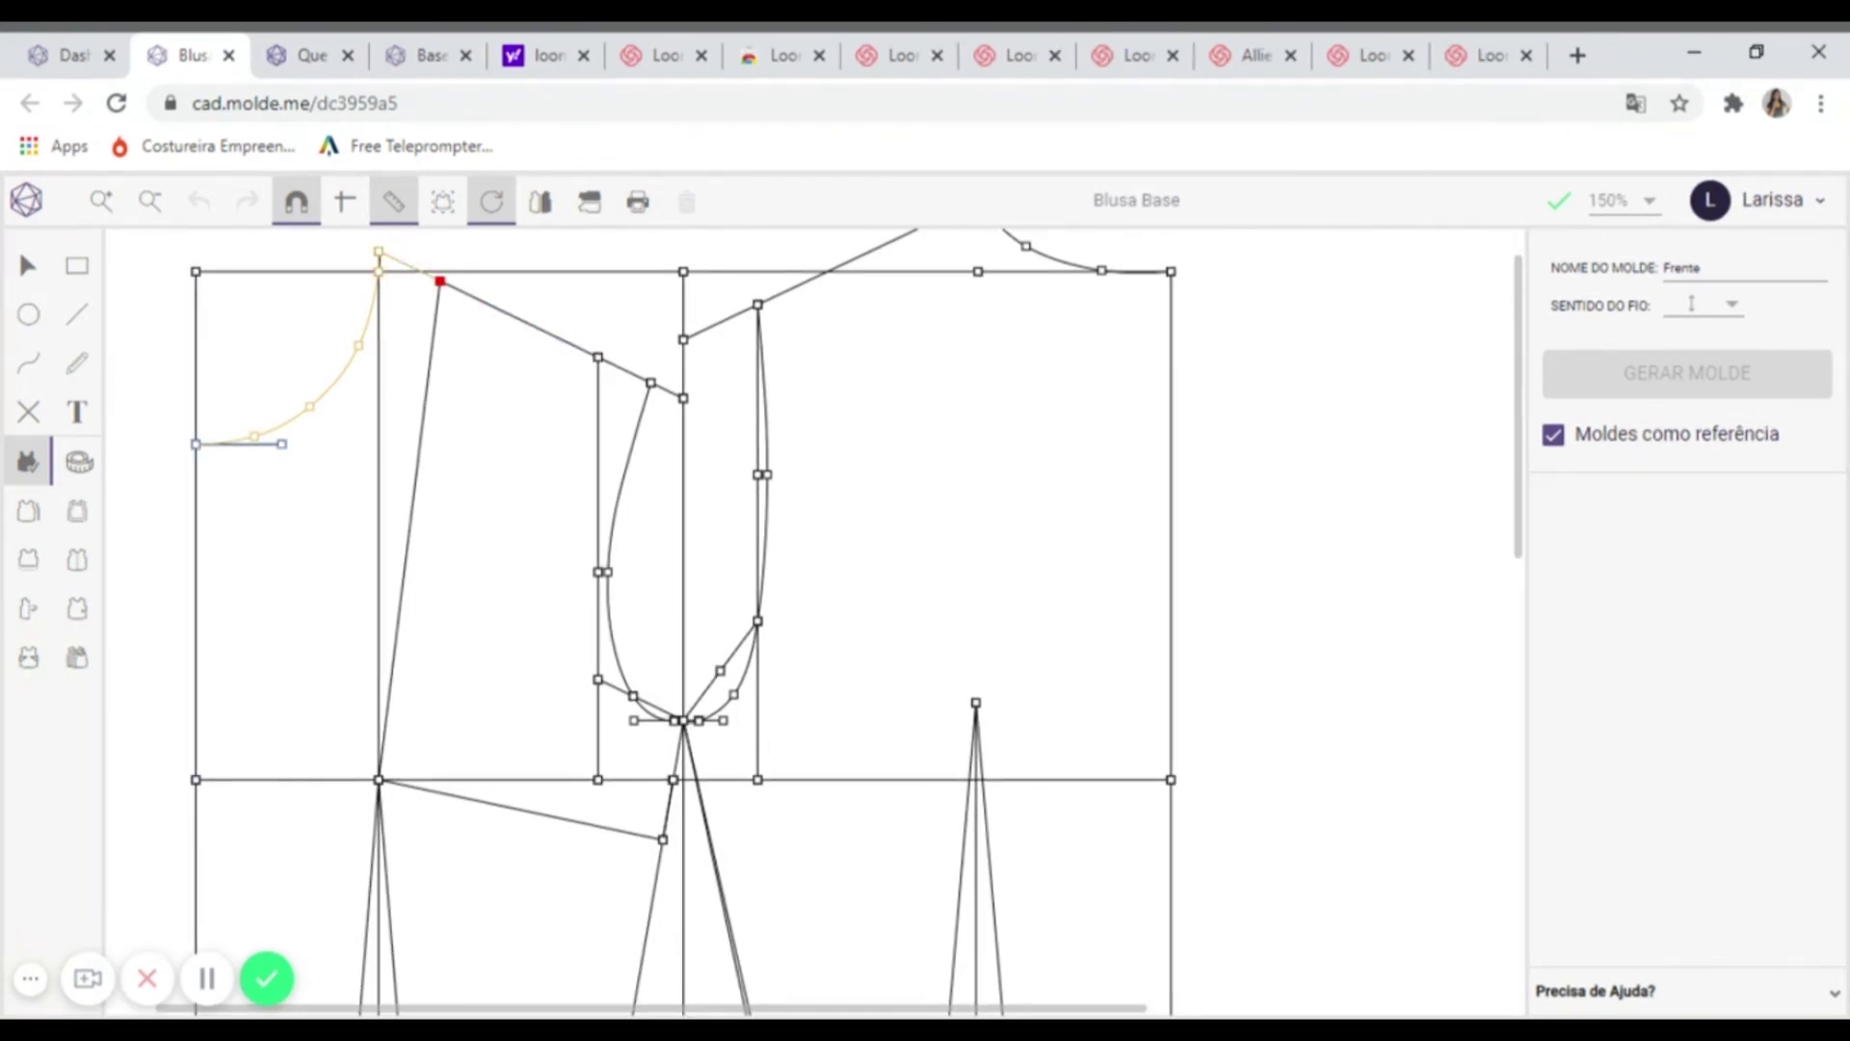
click(518, 318)
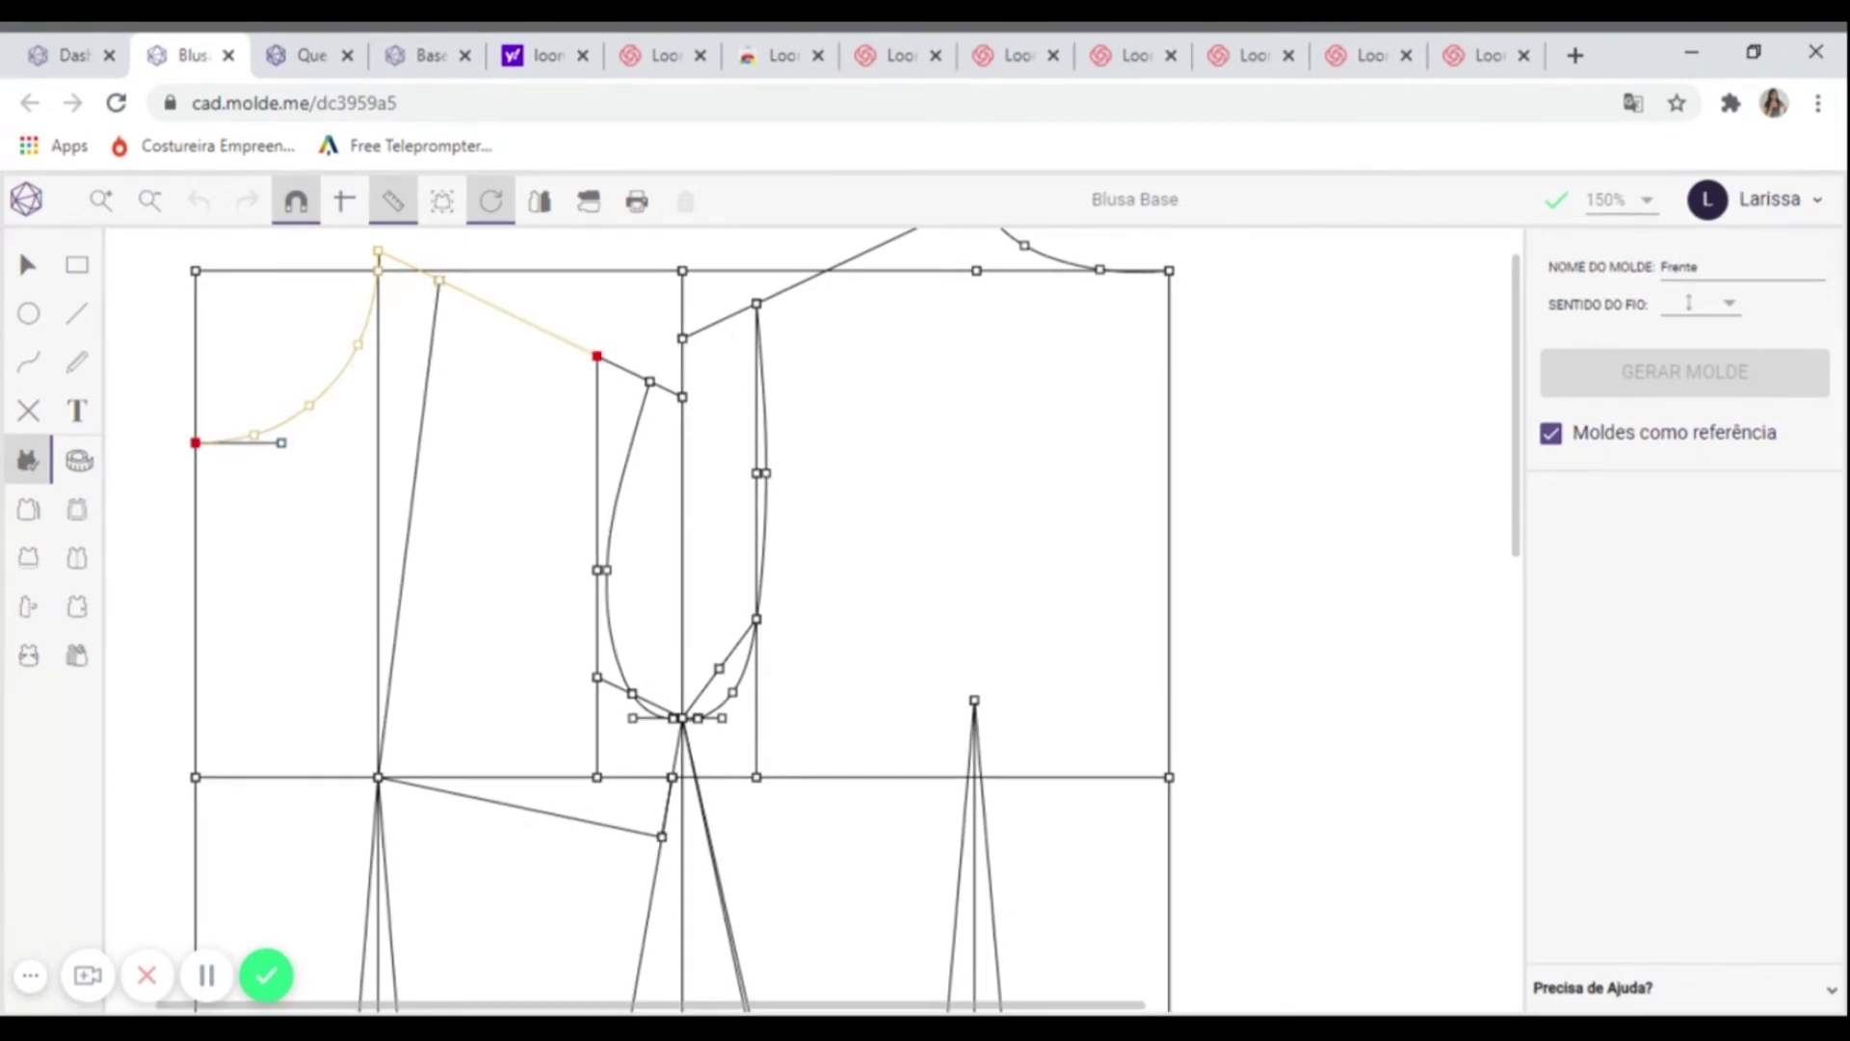
click(623, 369)
click(605, 540)
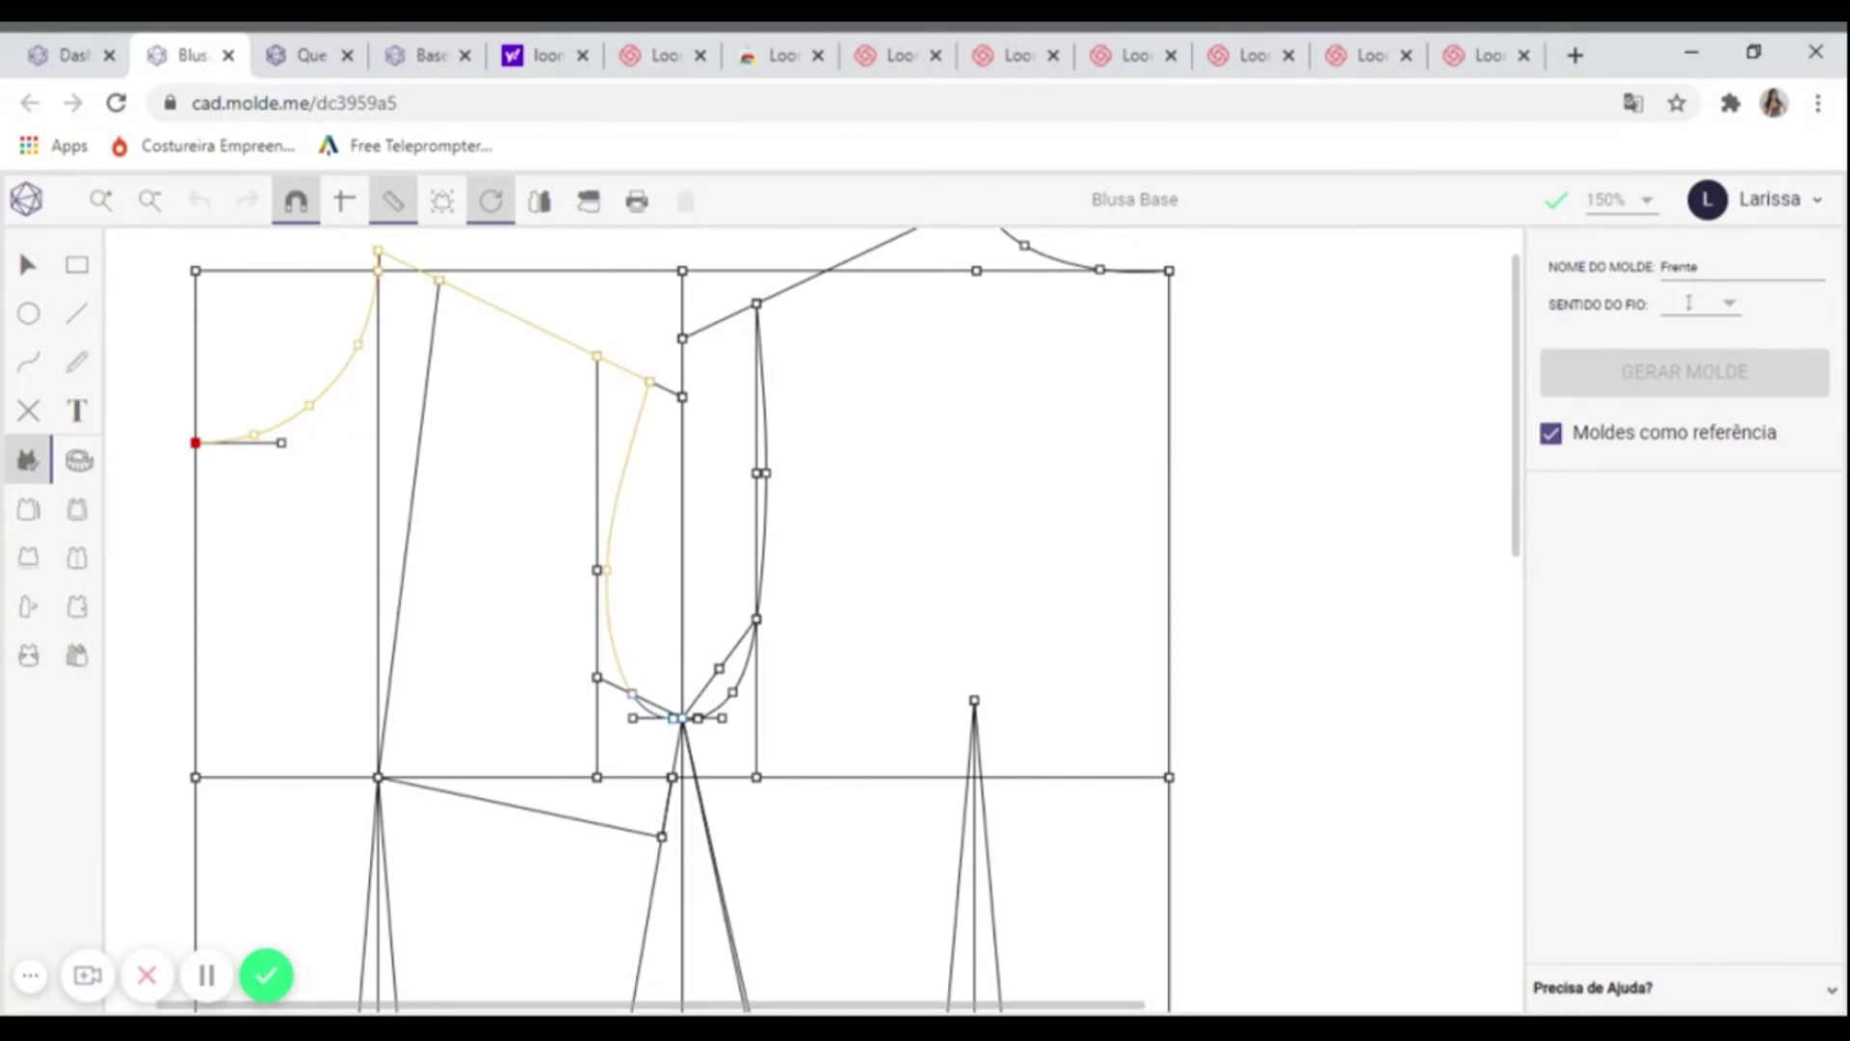
click(655, 711)
click(717, 697)
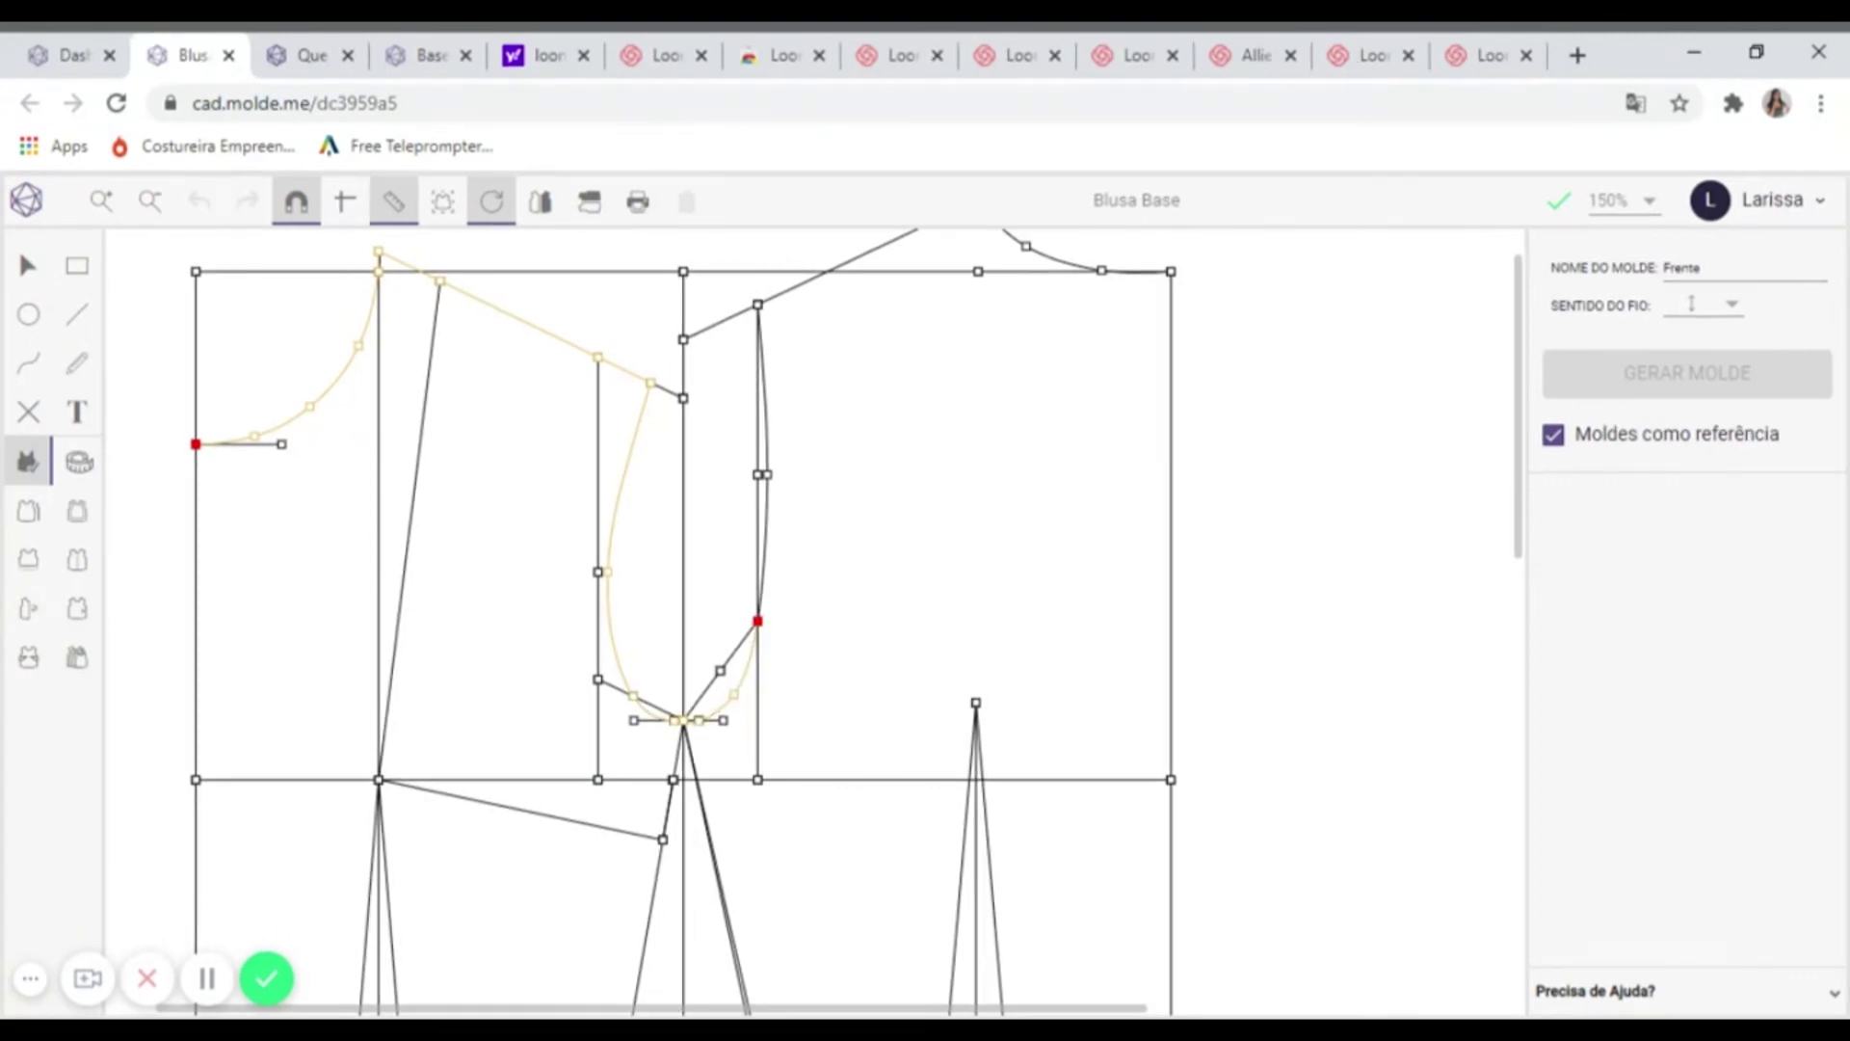
click(736, 691)
- Add the front side seam segments and the curved front hem to the piece's outline
click(667, 810)
drag(558, 917, 587, 631)
click(674, 655)
click(649, 796)
click(584, 852)
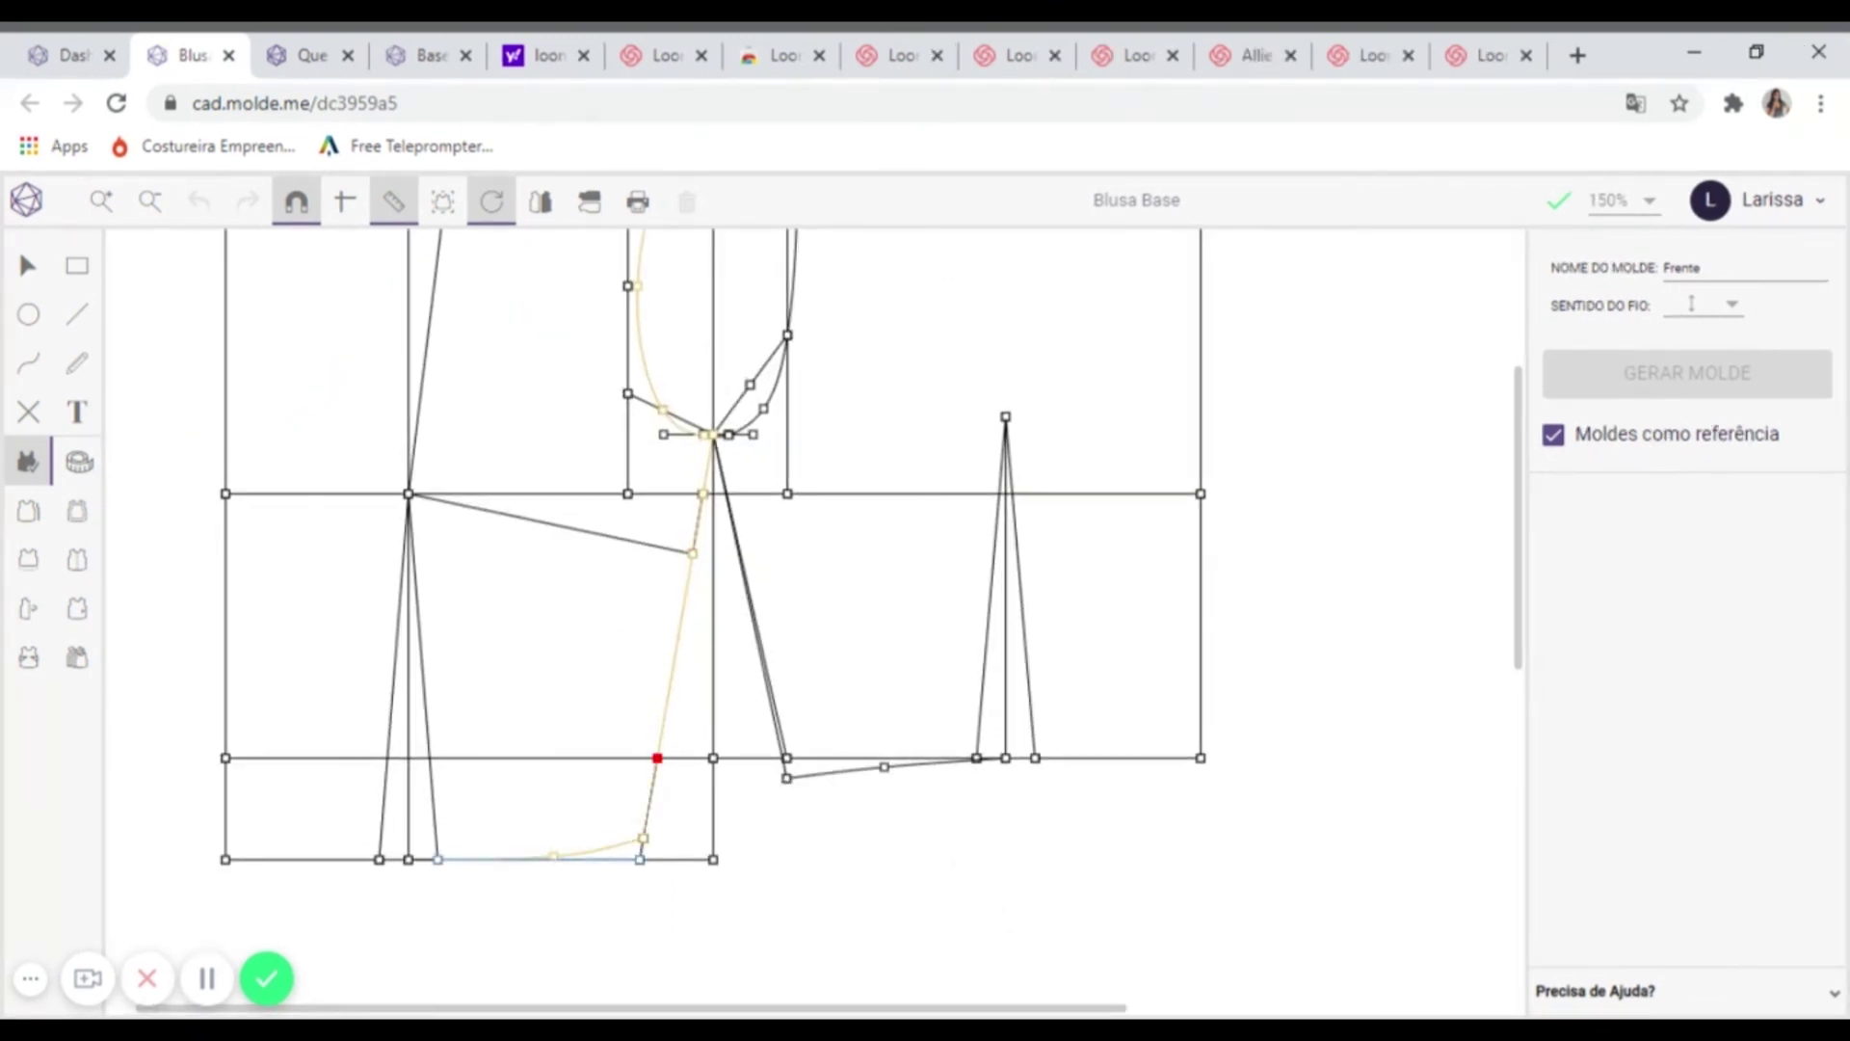
- Add the straight bottom segments across the front dart and the centre front edge to the outline
click(423, 860)
click(394, 859)
click(300, 859)
click(226, 810)
- Close the gap in the piece's outline where the front side seam crosses the lower horizontal line
scroll(514, 464, down, 1)
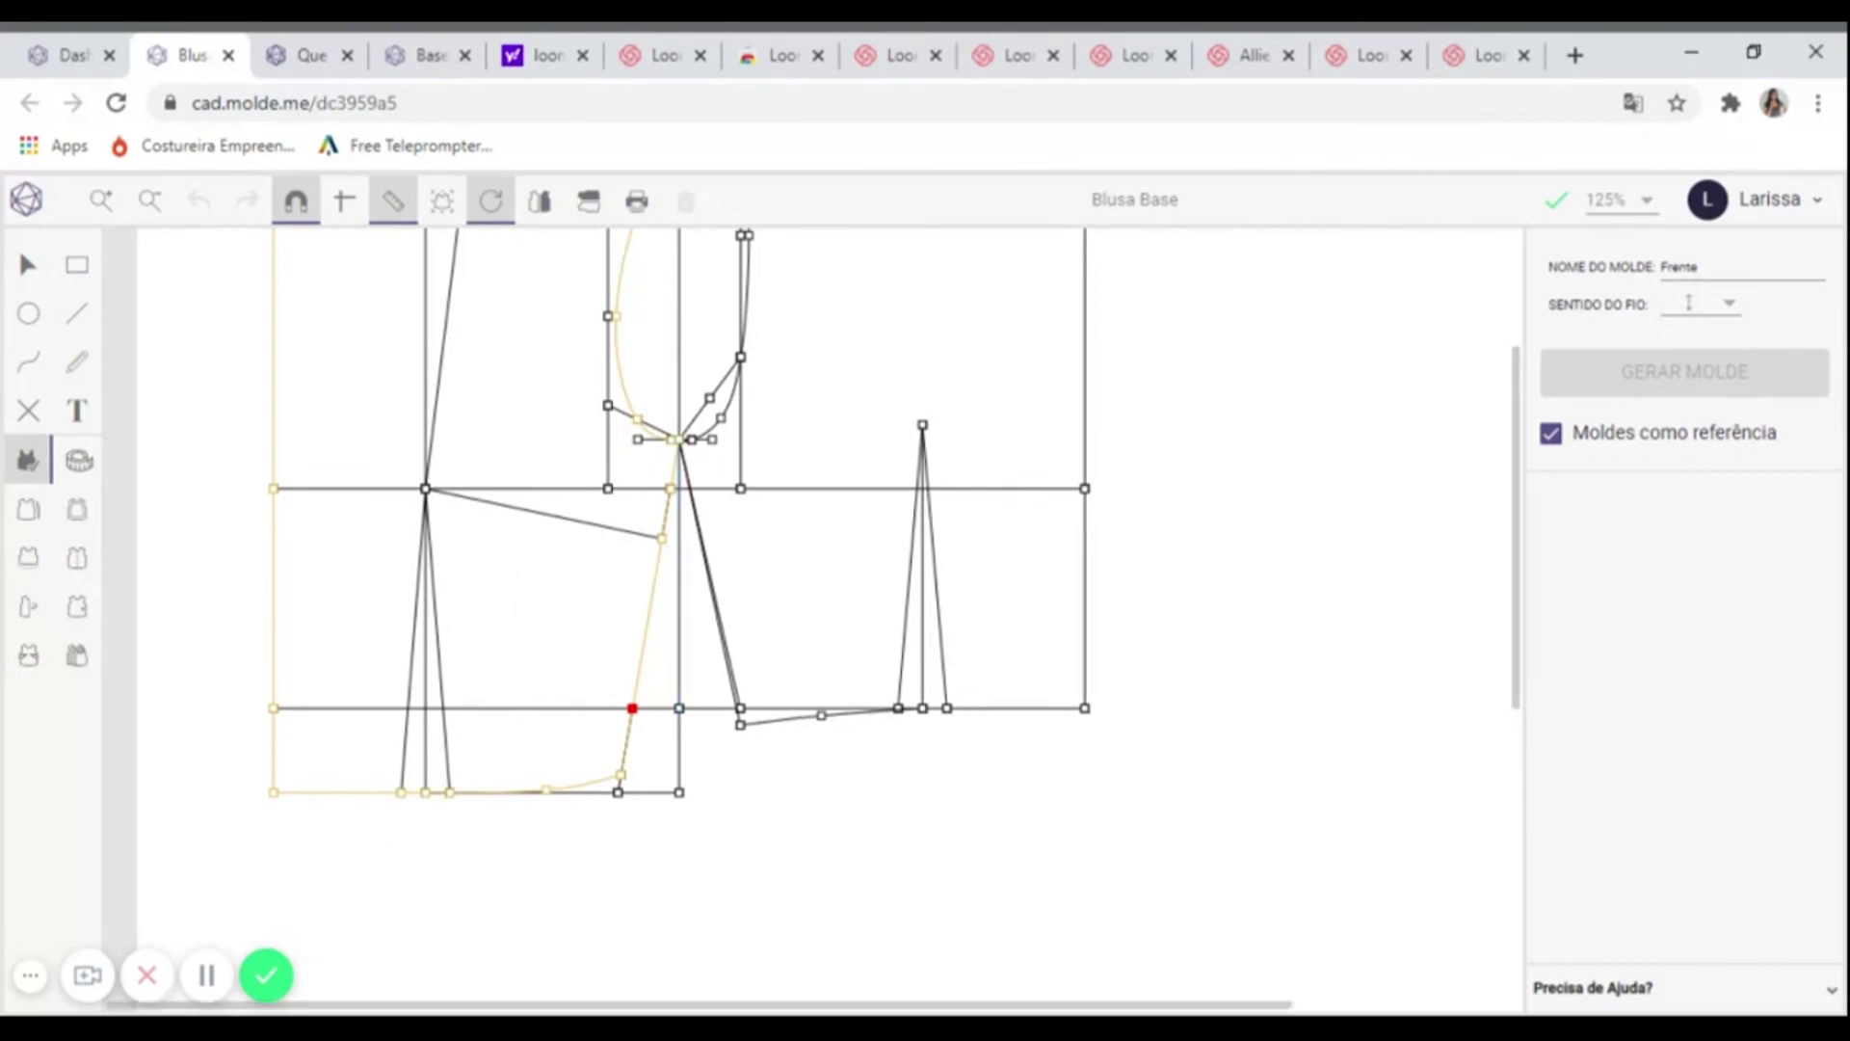
scroll(662, 691, up, 5)
scroll(621, 756, up, 8)
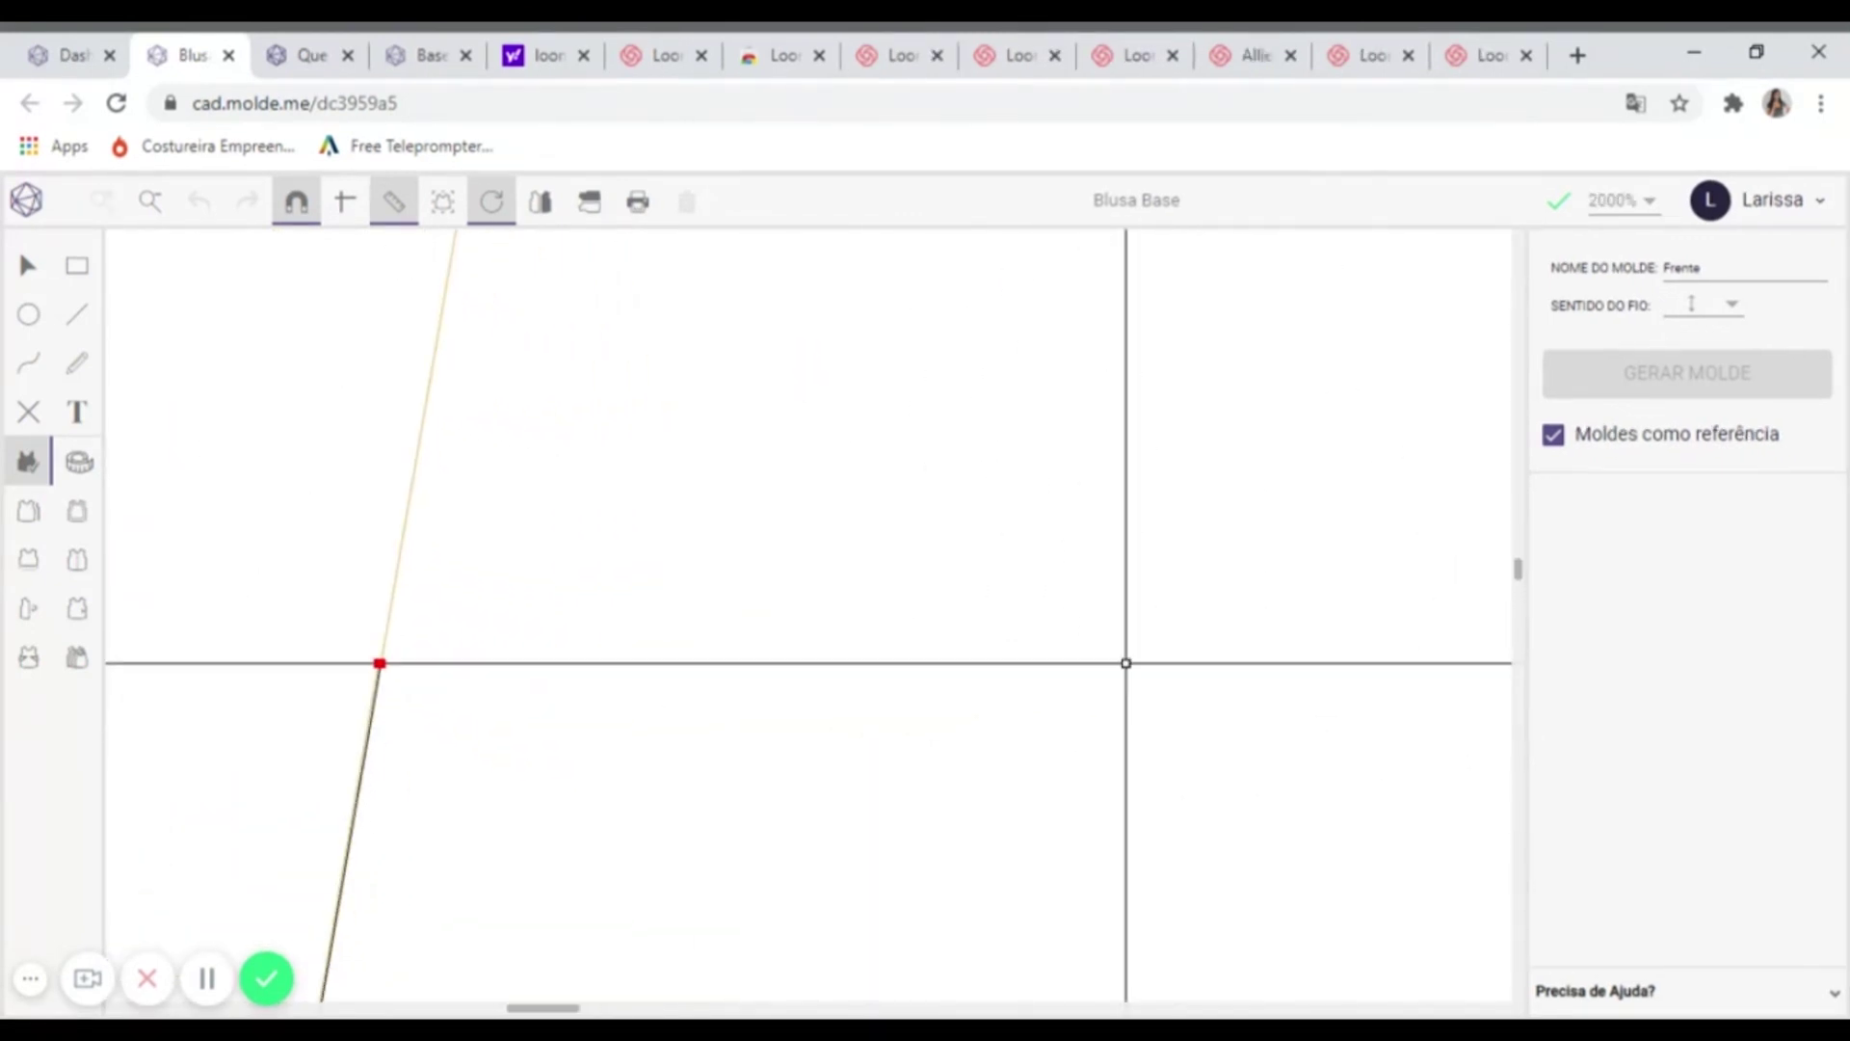
drag(438, 760, 584, 341)
drag(606, 786, 658, 992)
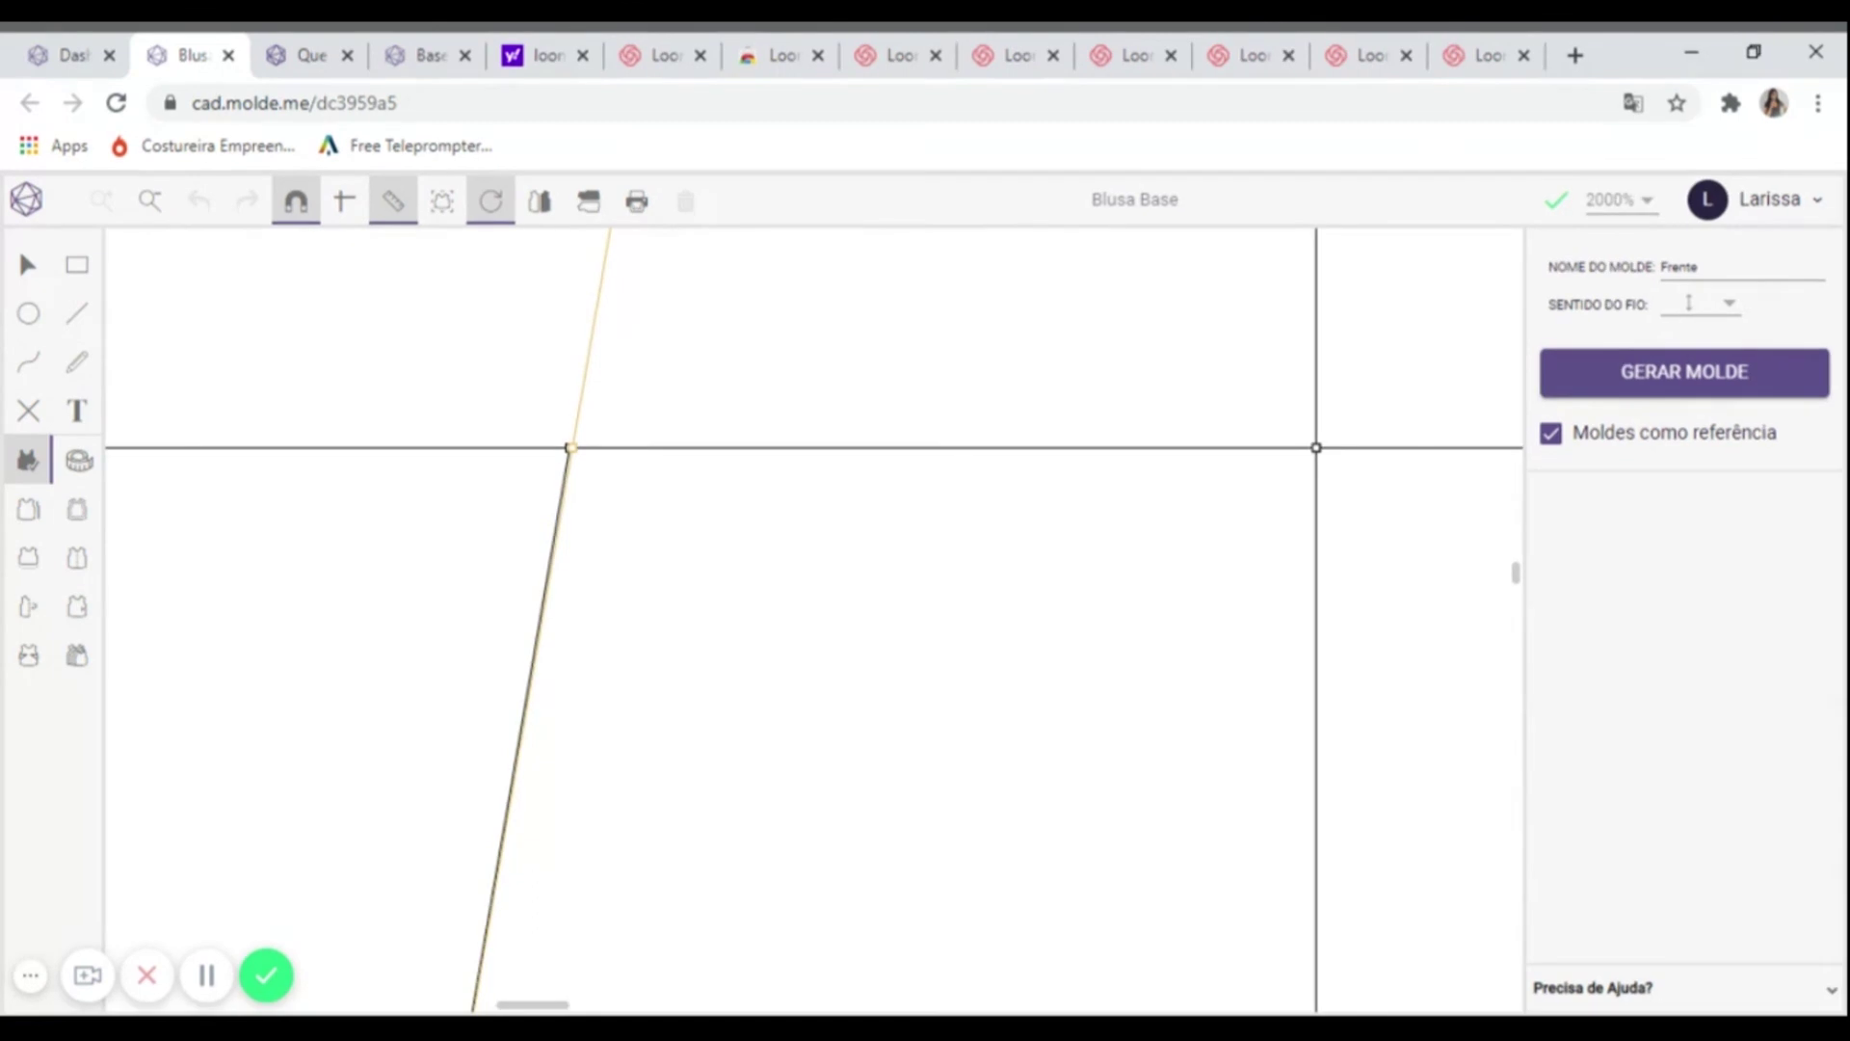
scroll(508, 637, down, 2)
scroll(490, 583, down, 4)
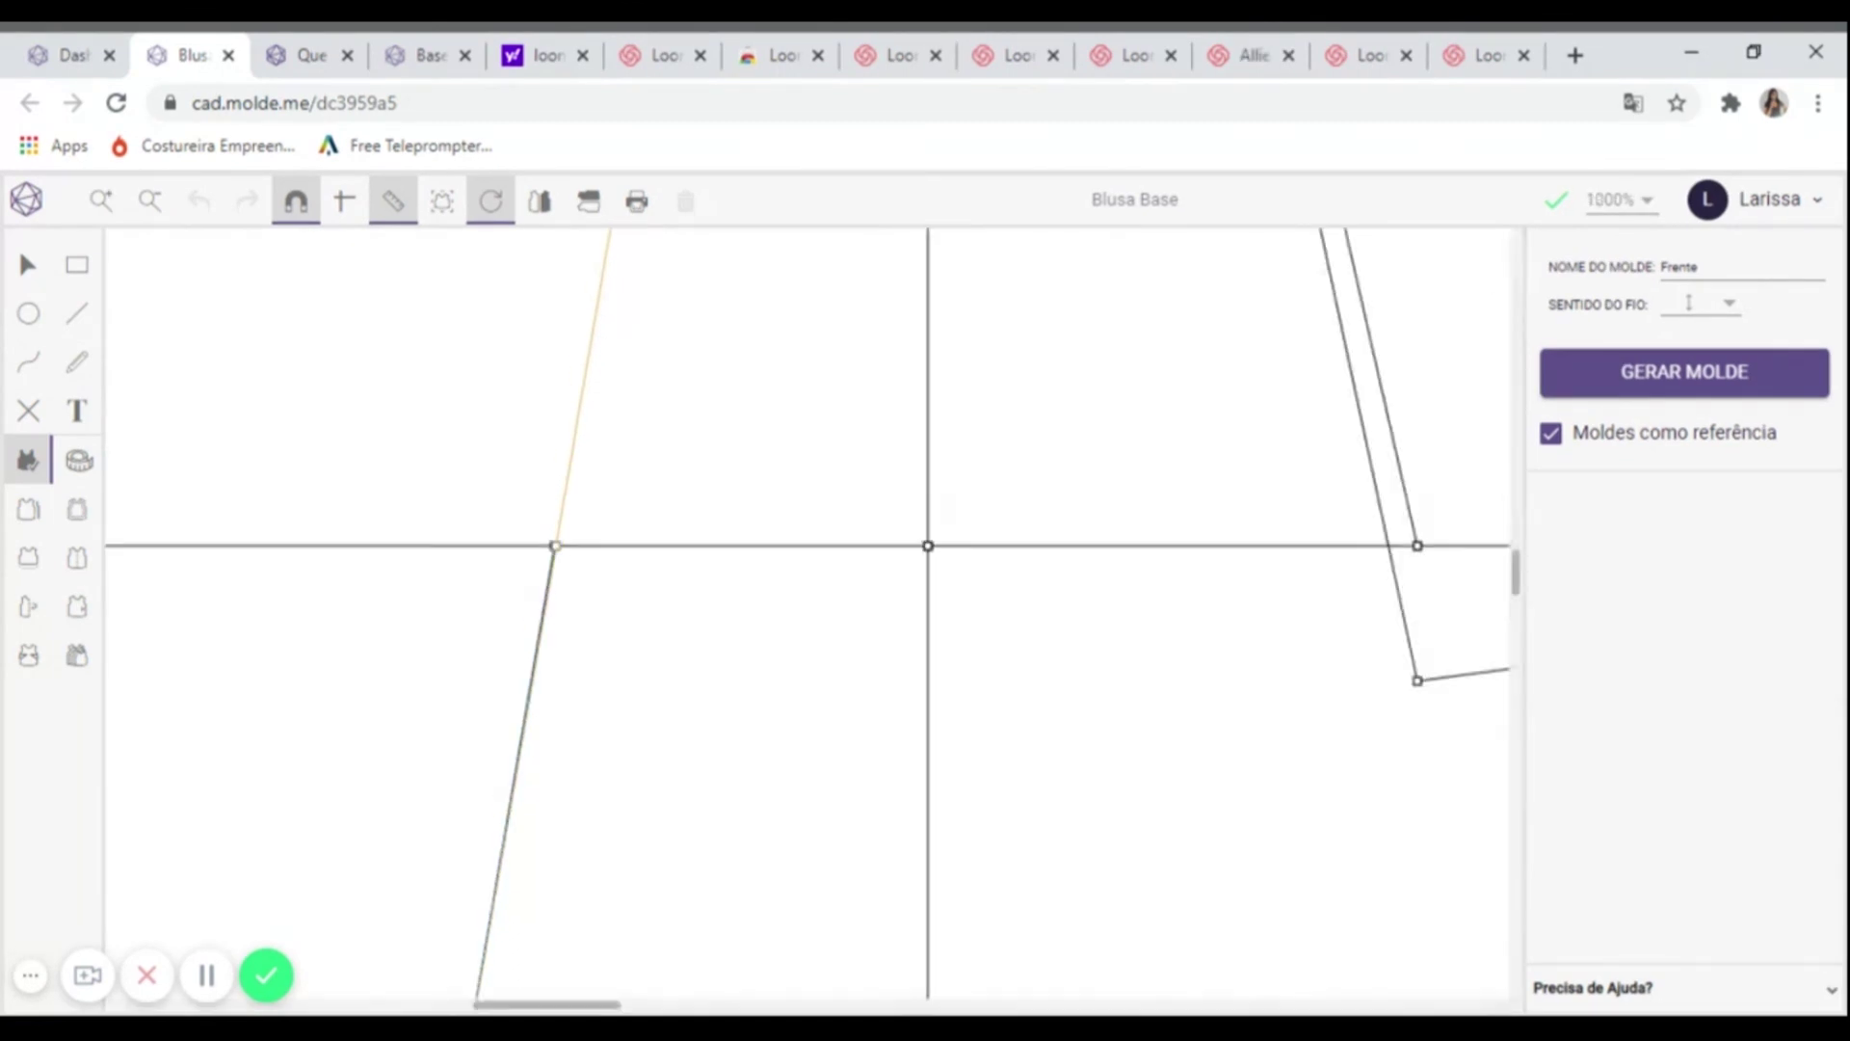
scroll(333, 578, down, 1)
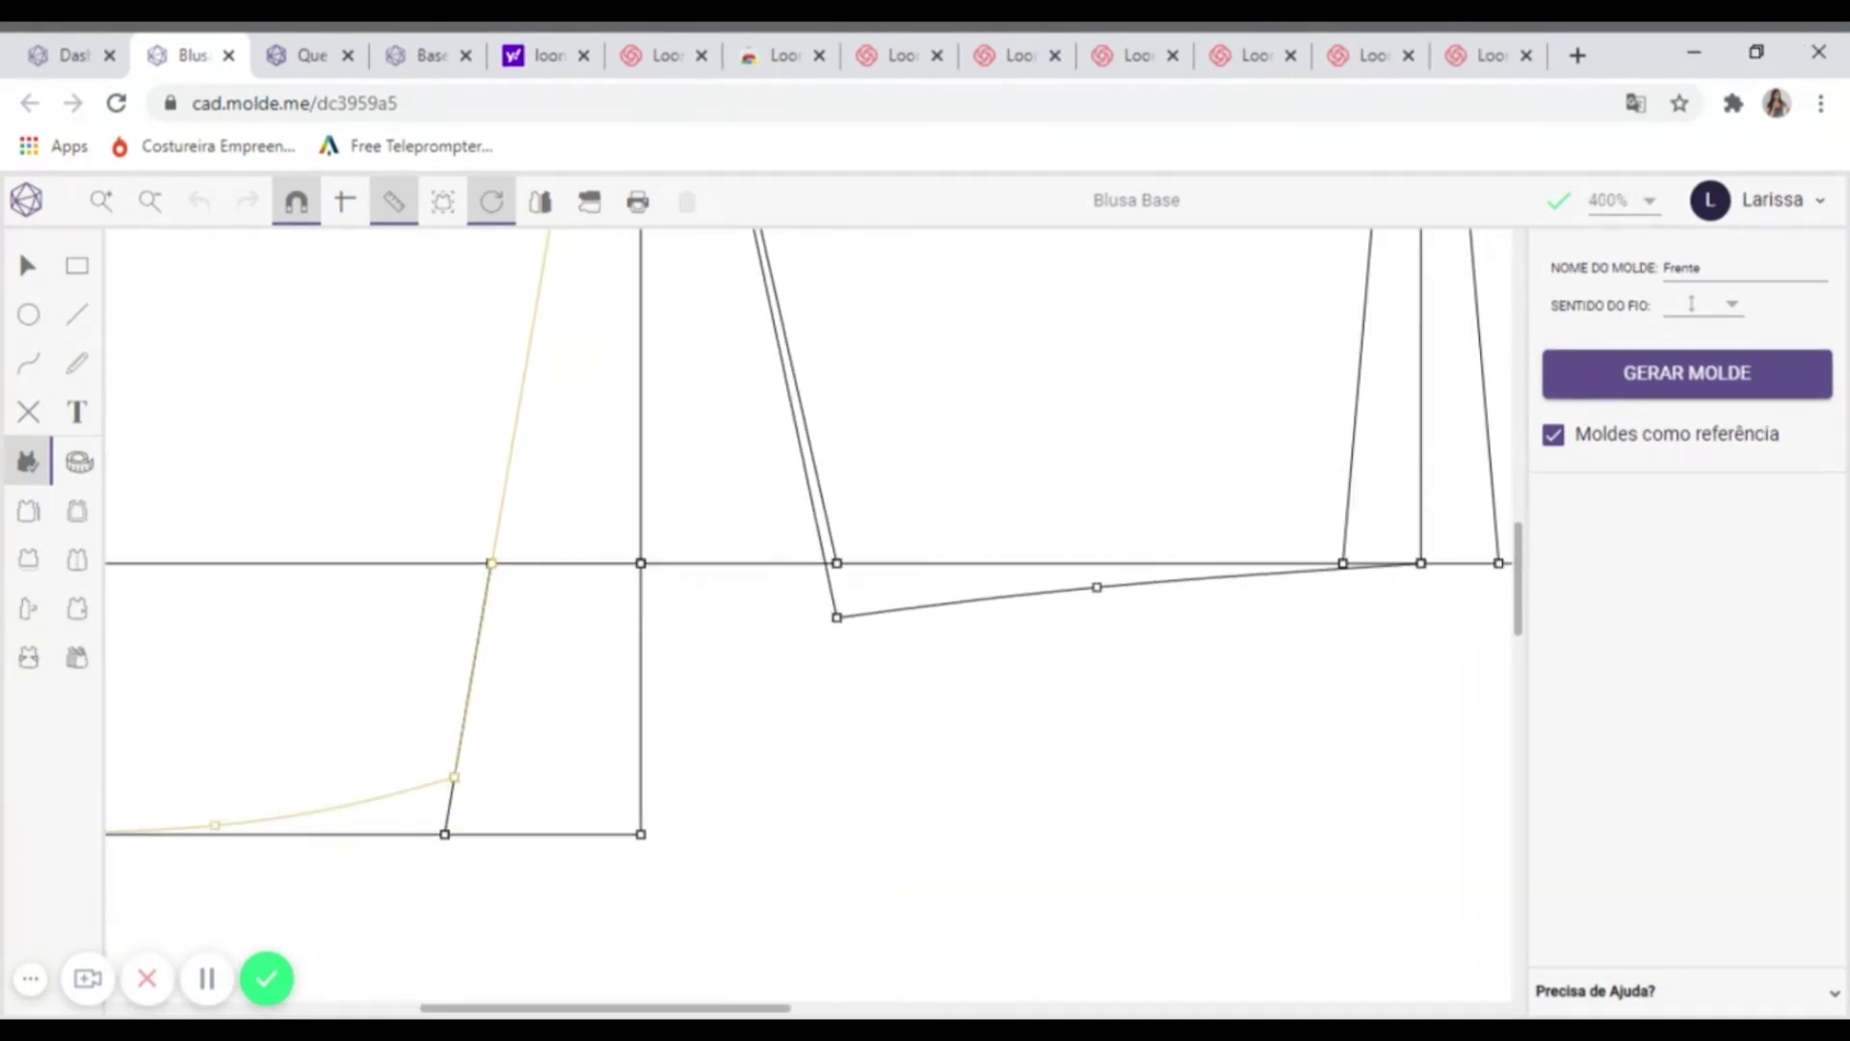
scroll(661, 696, down, 3)
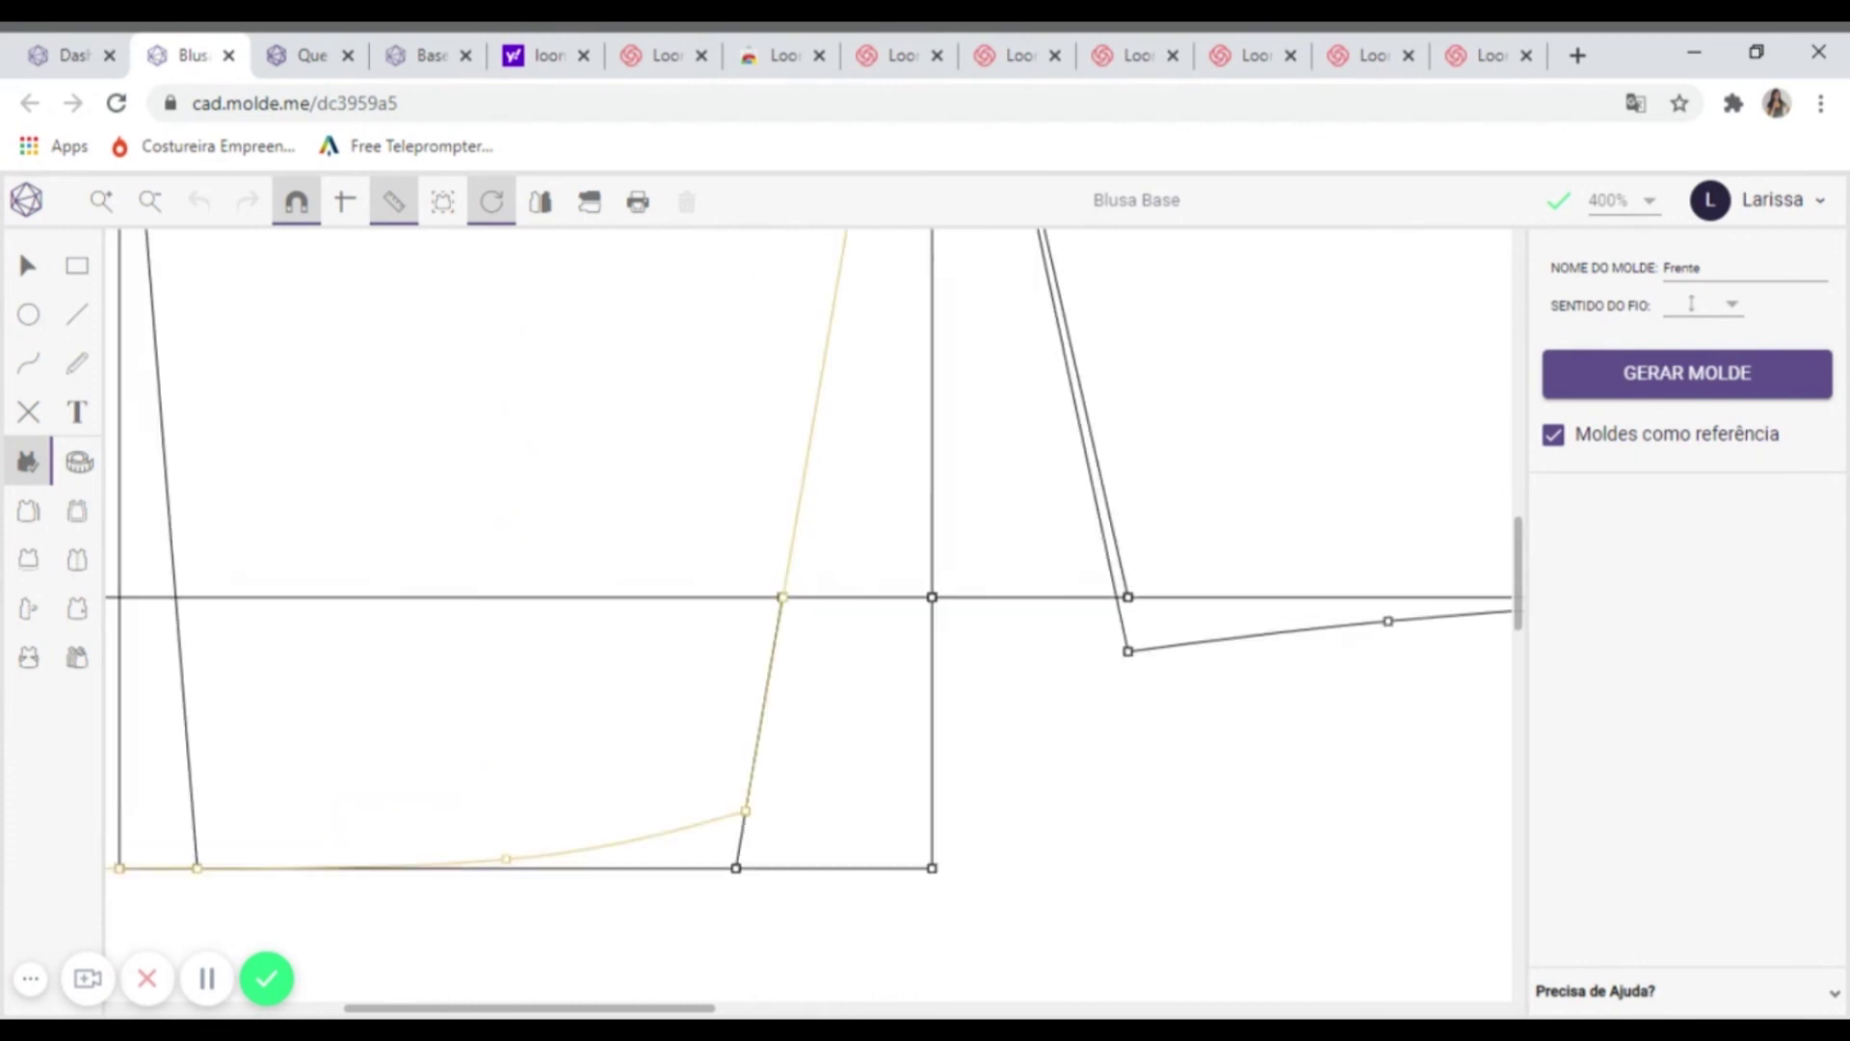
scroll(640, 669, down, 3)
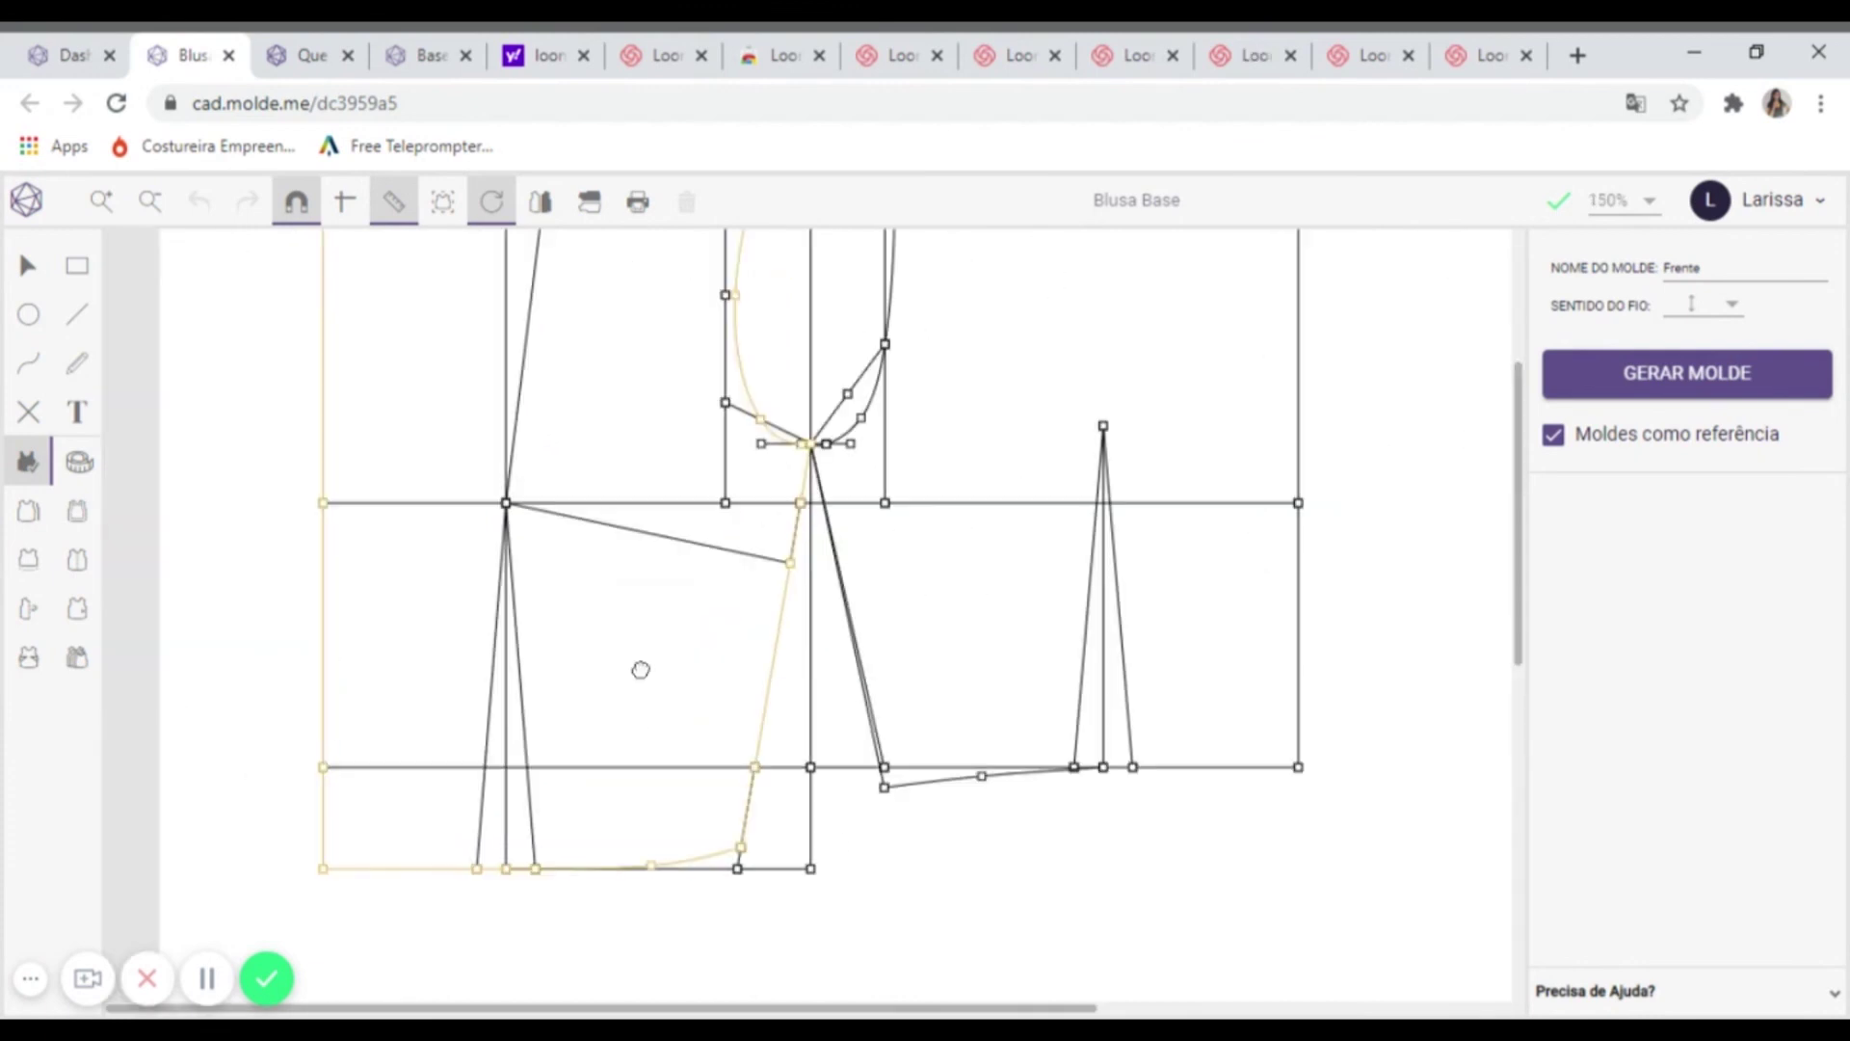
- Add the front shoulder dart legs, side dart legs and waist dart legs, all meeting at the bust point, to the front piece's selection
drag(641, 504, 627, 600)
scroll(627, 601, down, 1)
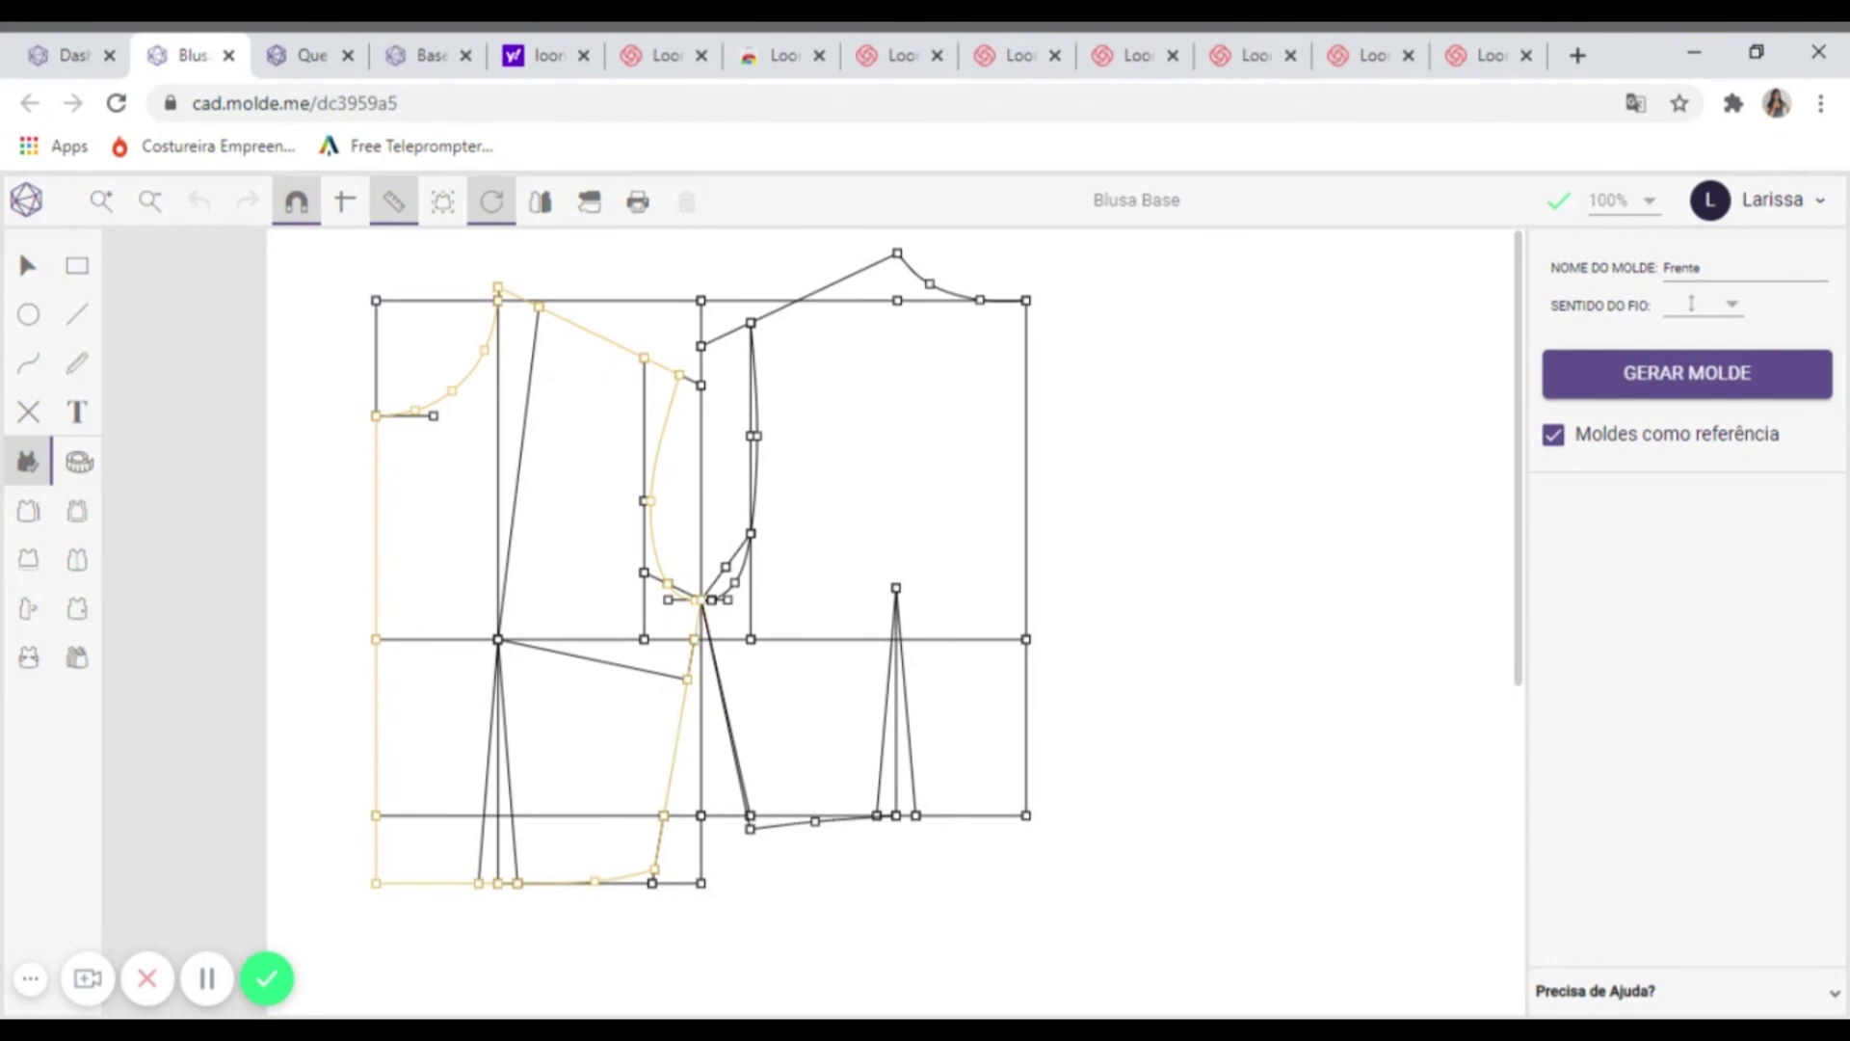
click(518, 472)
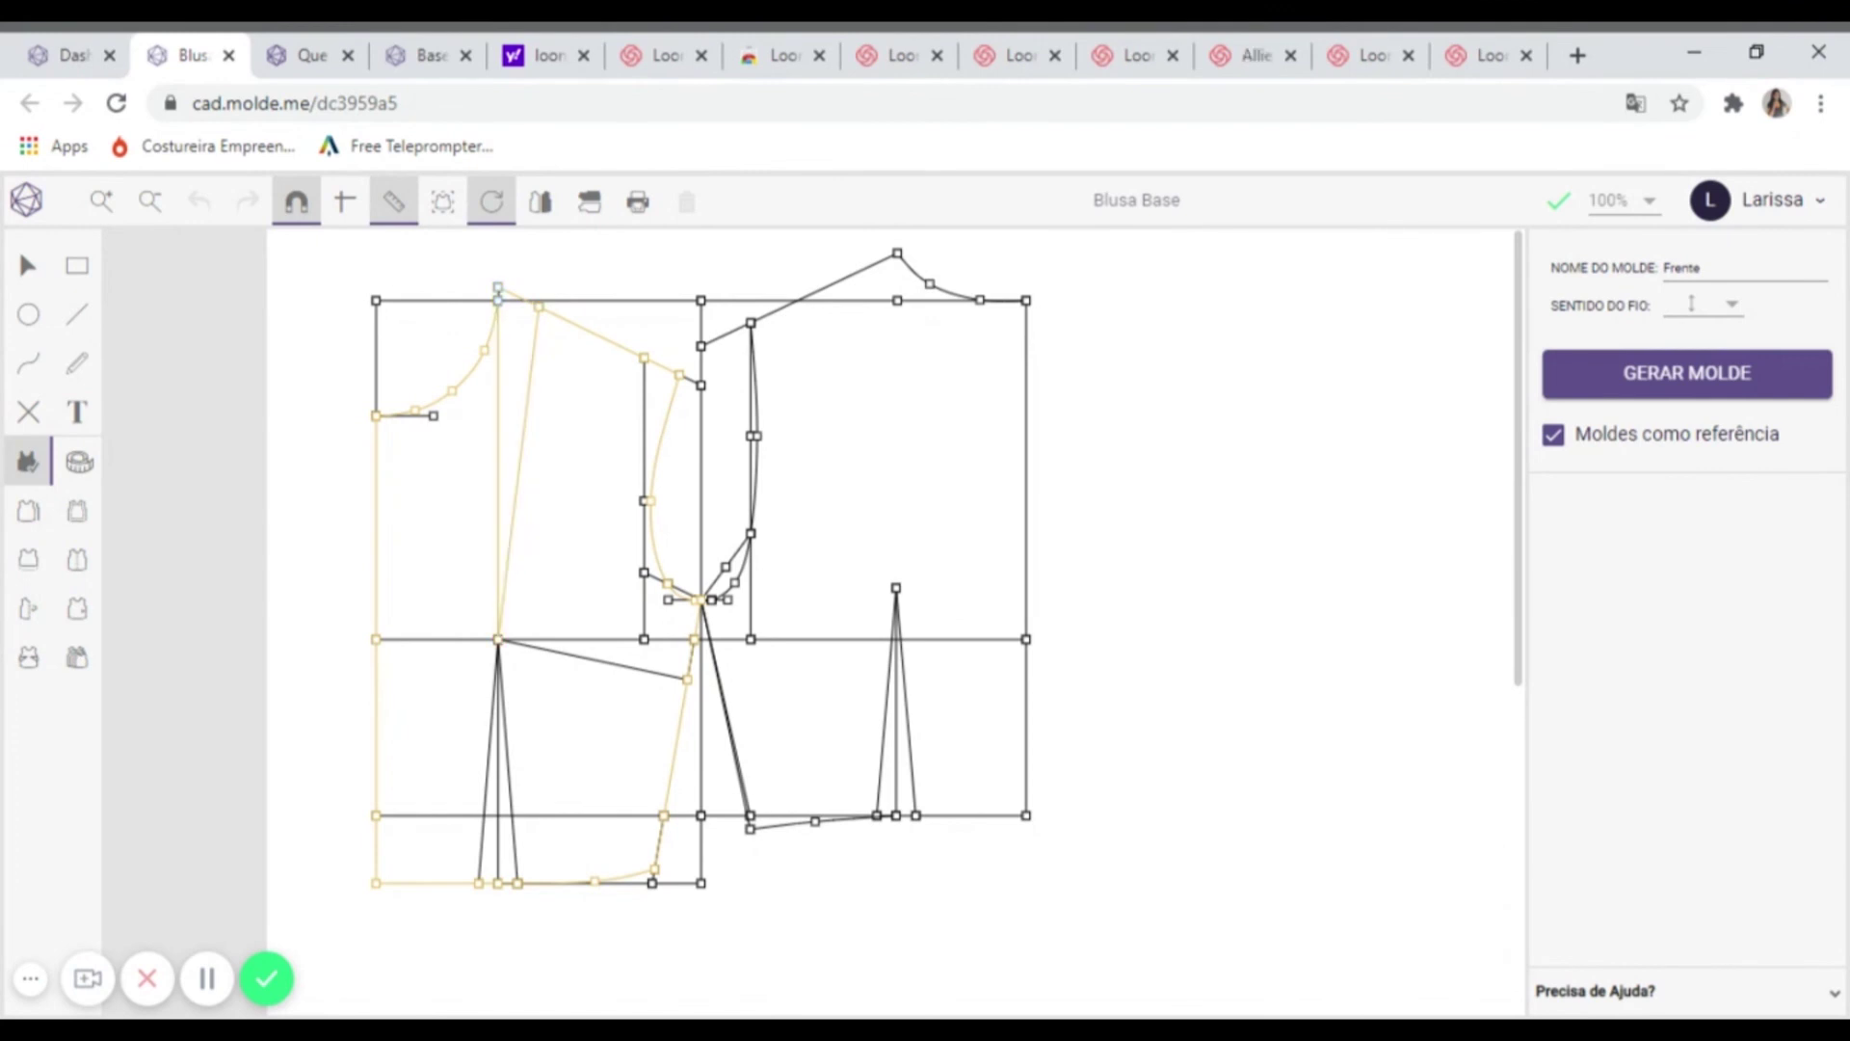
click(593, 659)
click(578, 639)
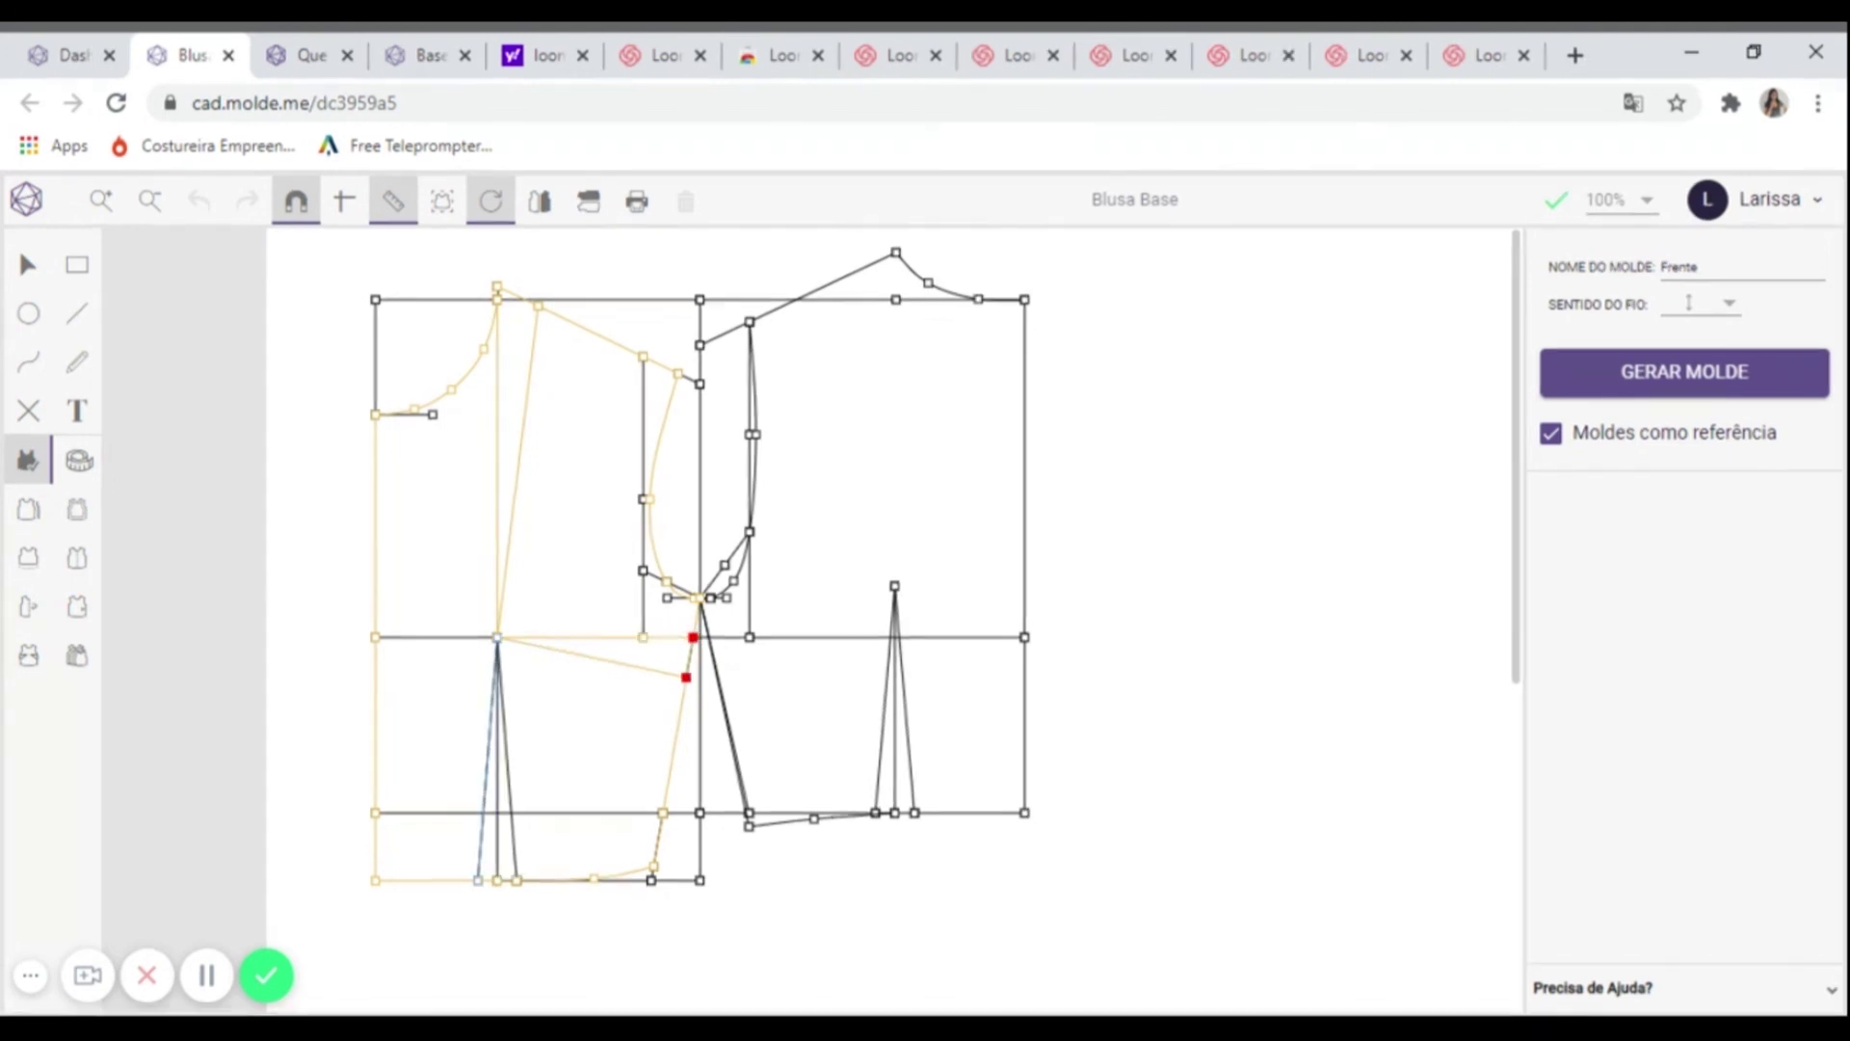
click(488, 758)
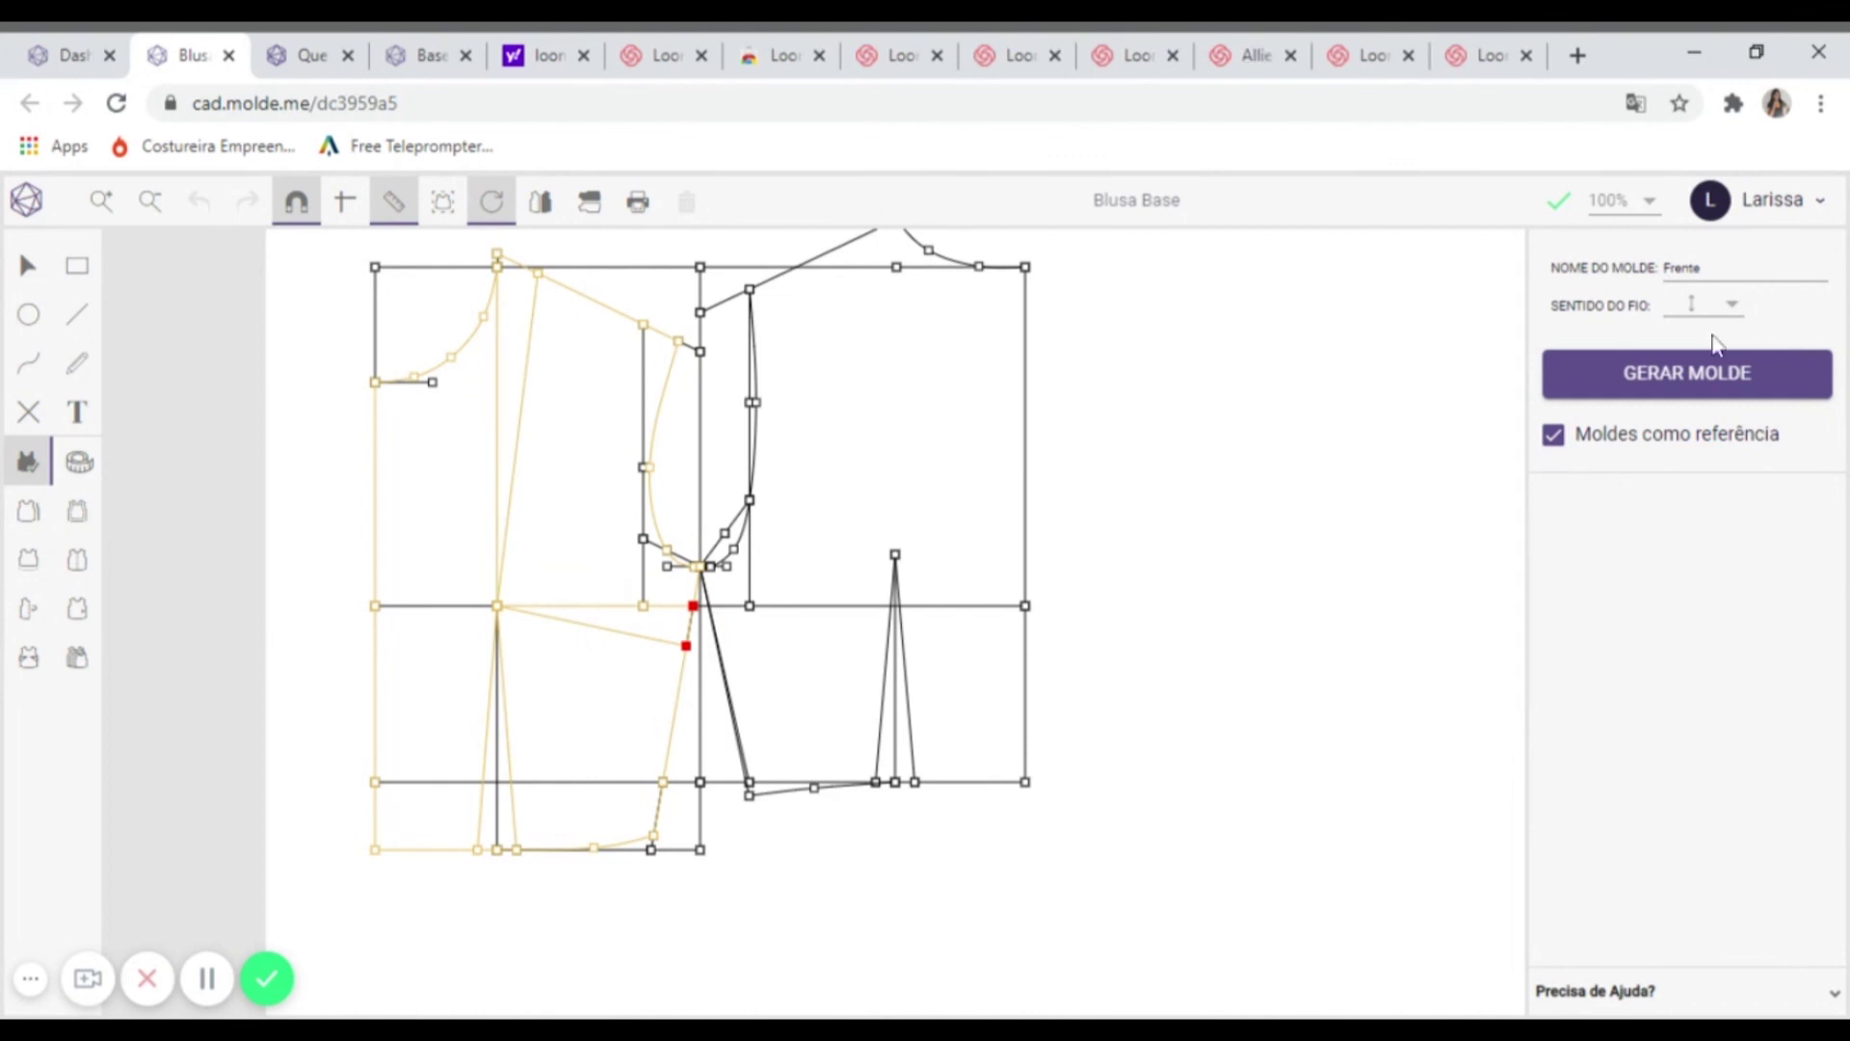
- Generate the Frente pattern piece and place it on the empty area beside the back half of the draft
click(1690, 378)
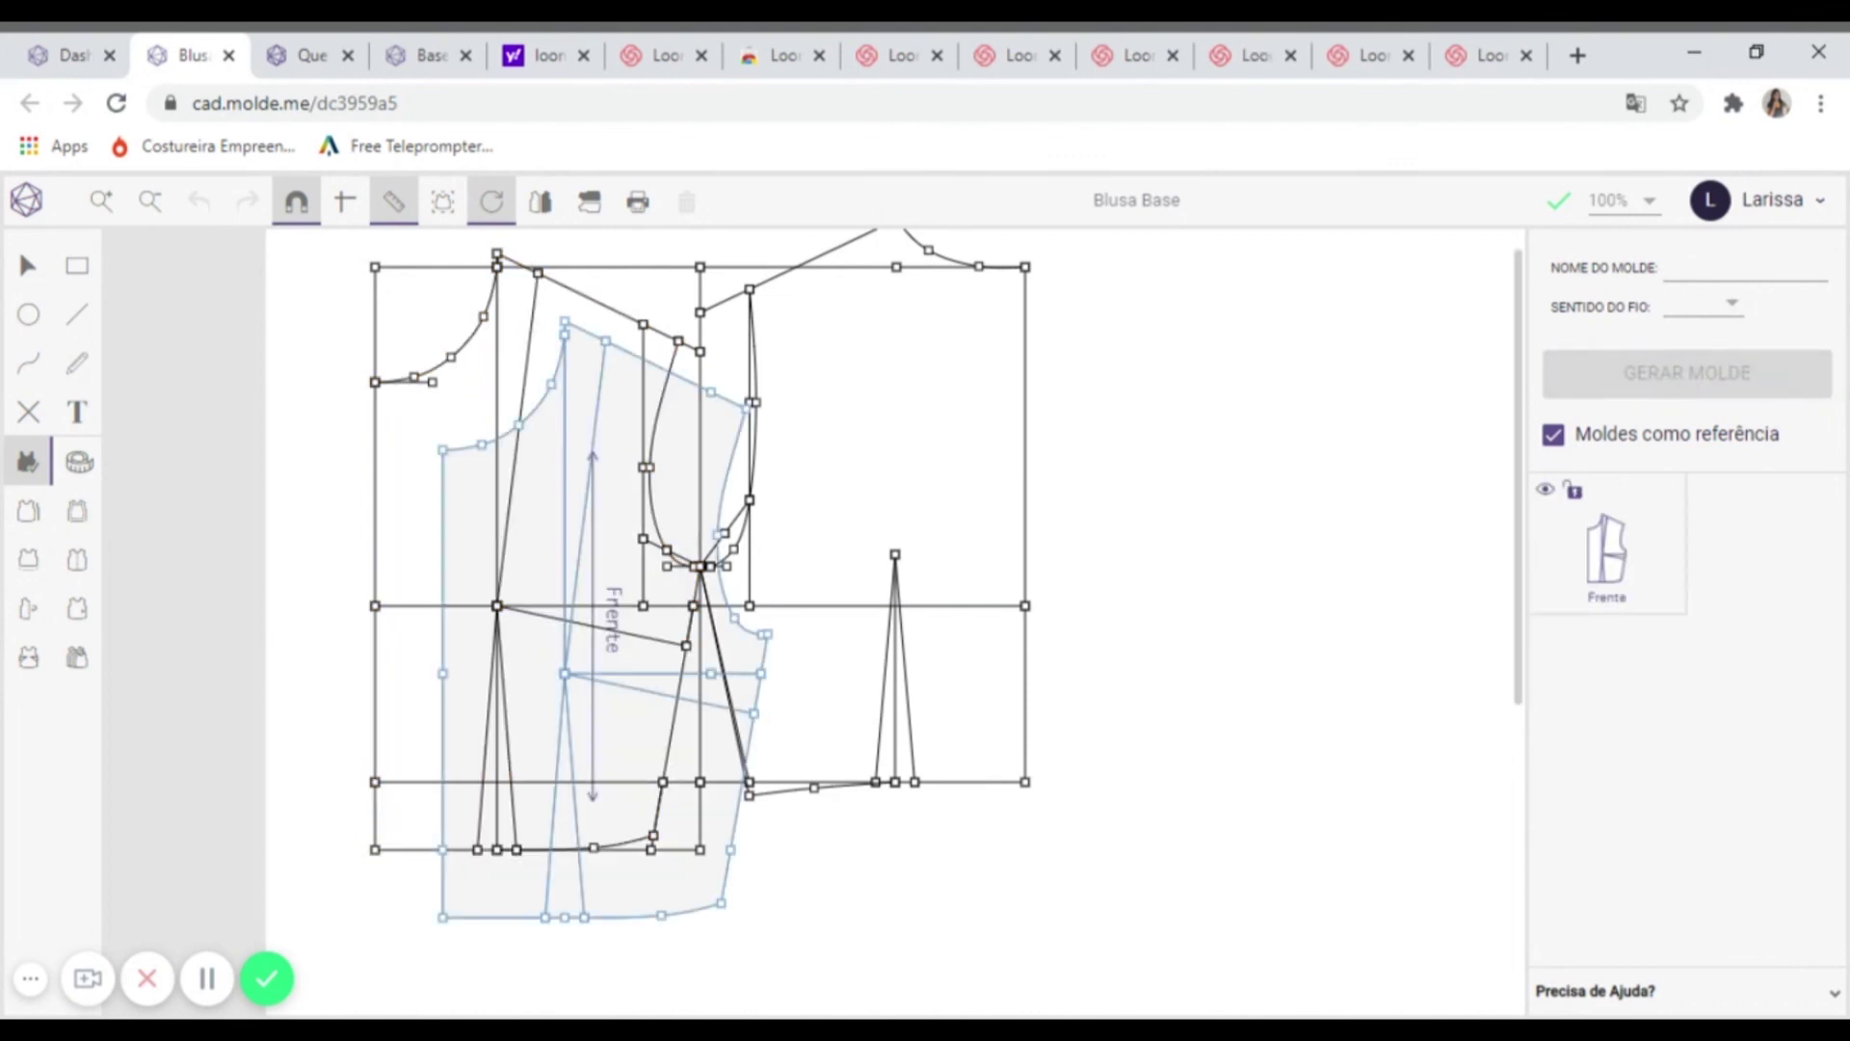
drag(627, 578, 1300, 496)
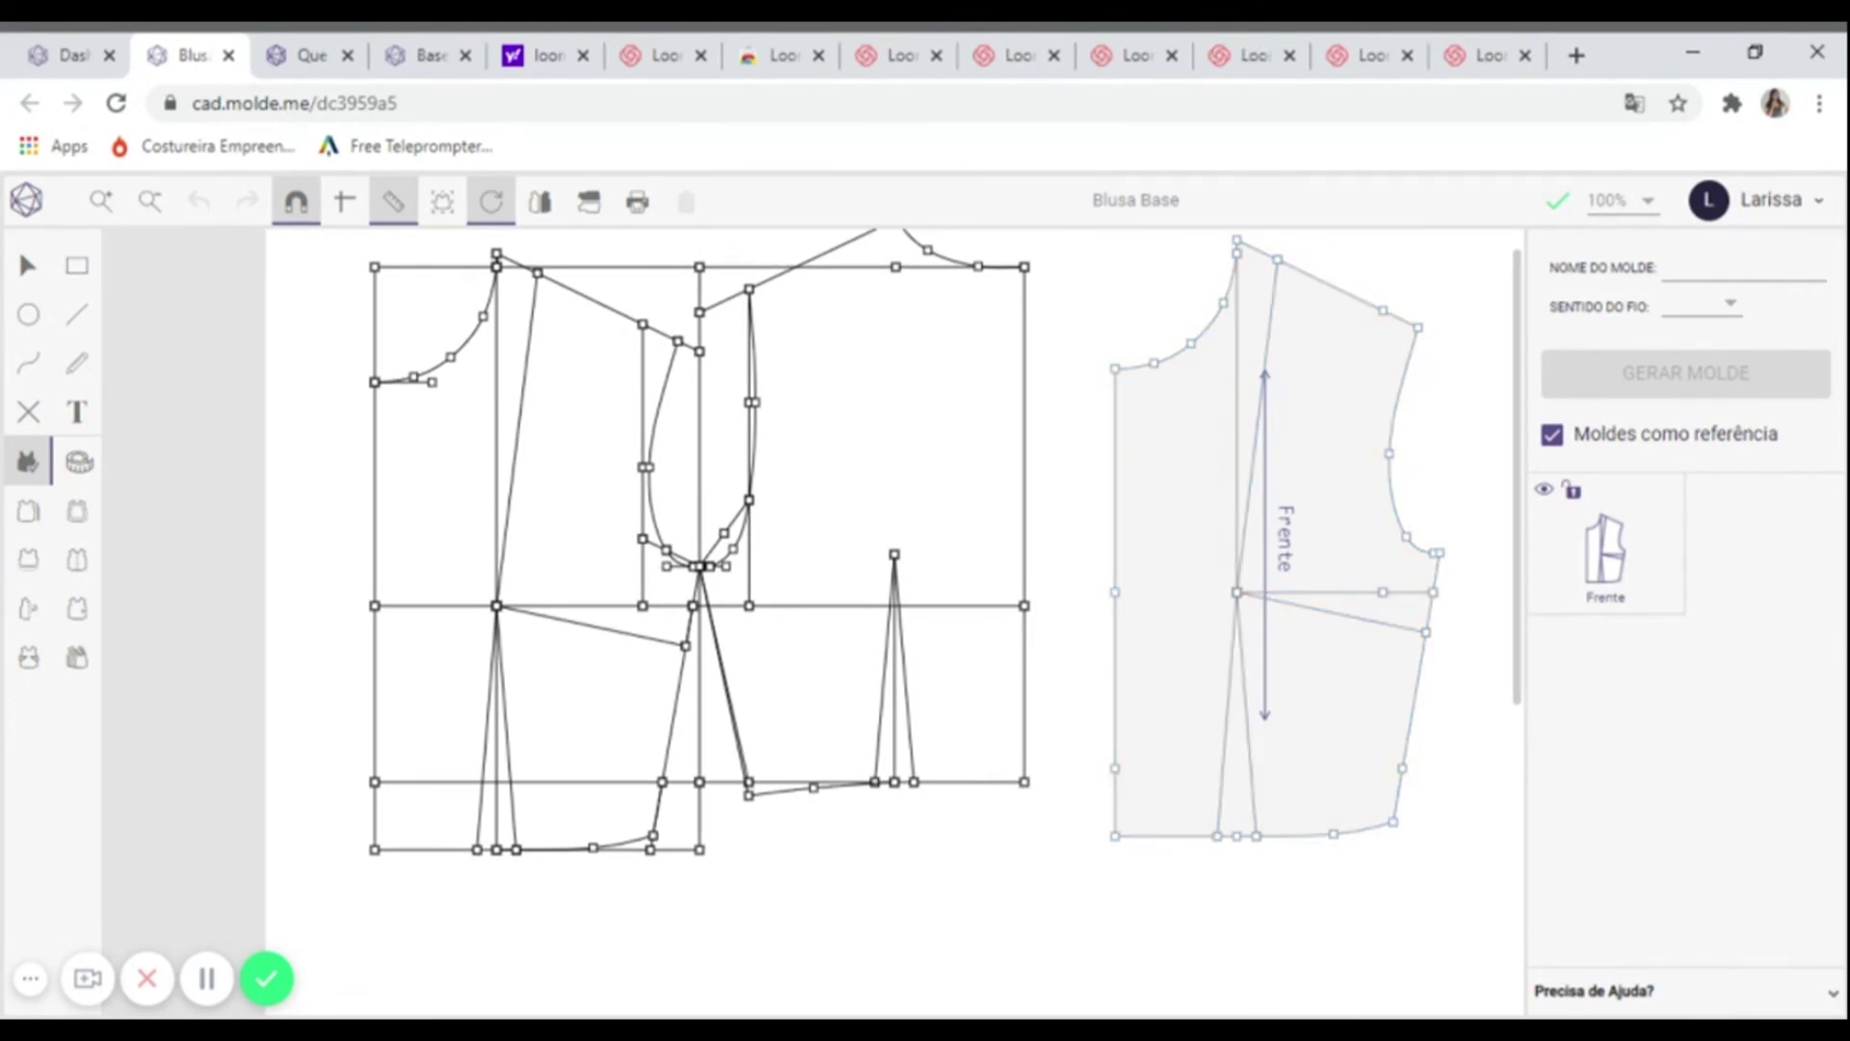
- Name the next pattern piece Costas and set its grain direction to vertical
drag(868, 445, 791, 570)
drag(846, 443, 834, 459)
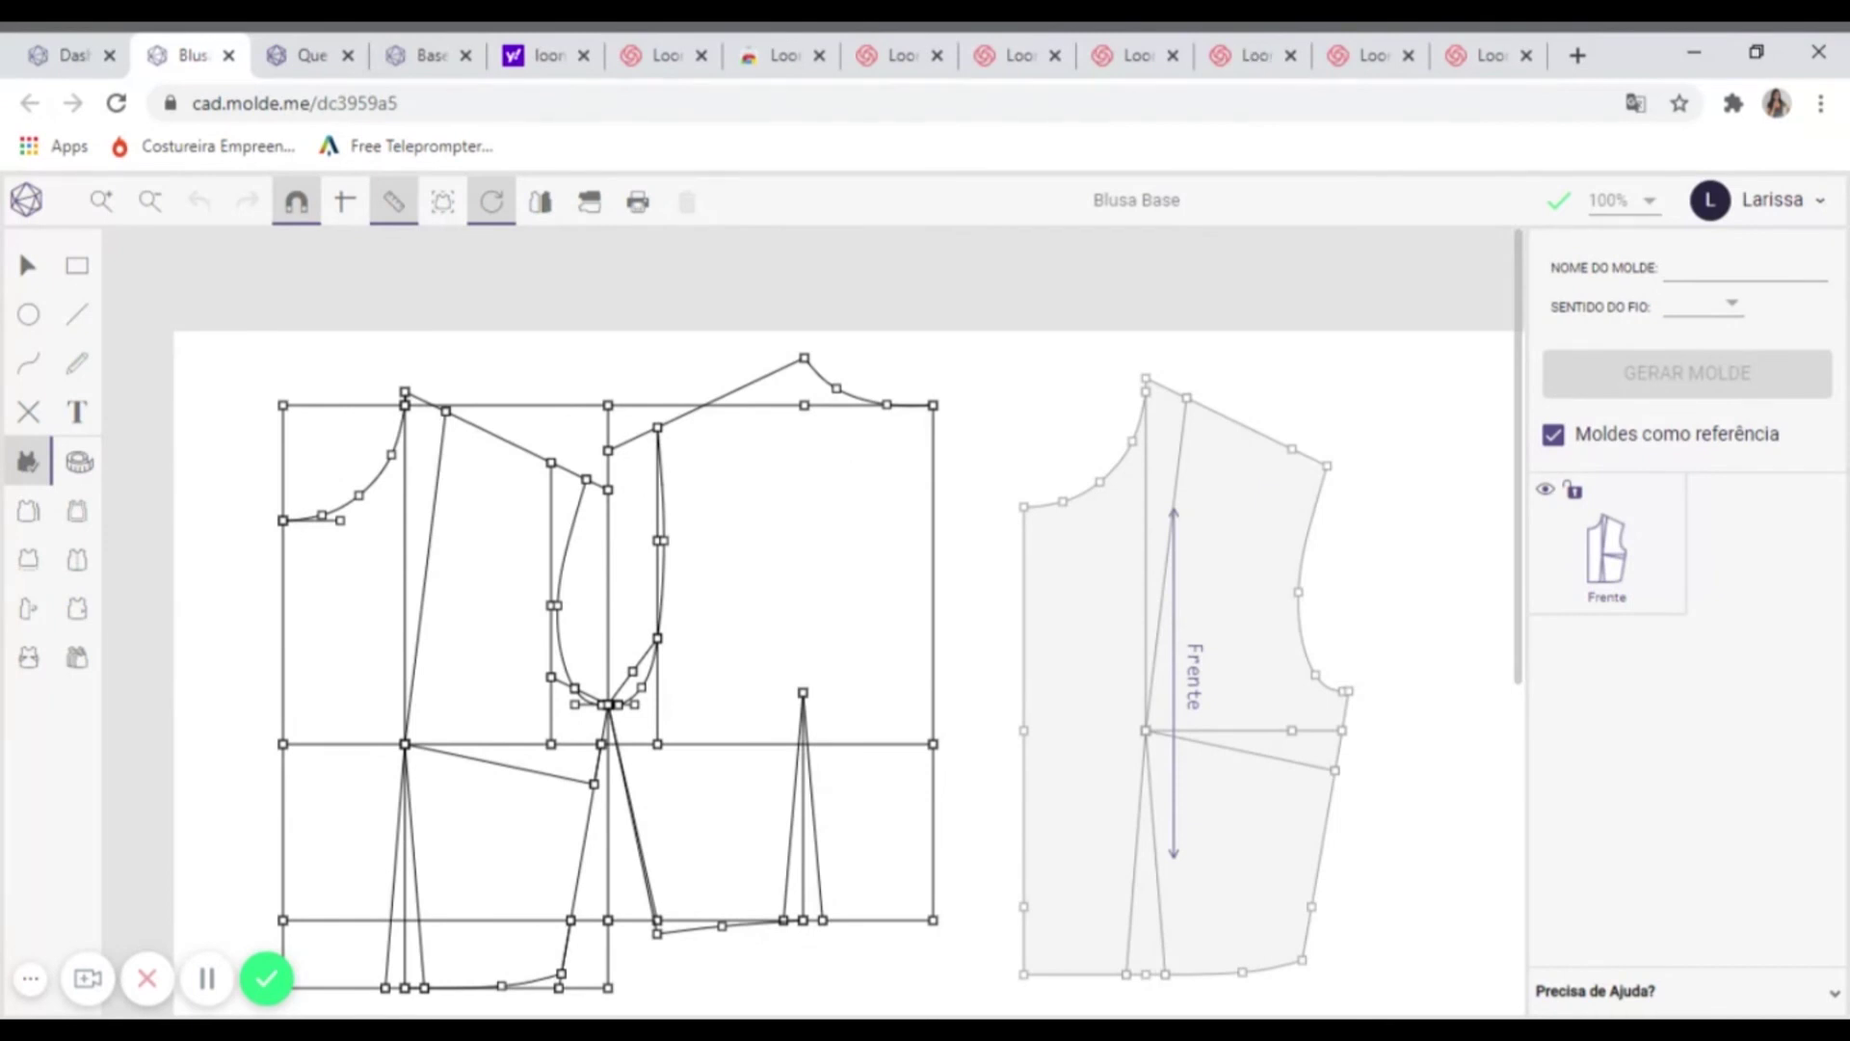
click(1733, 270)
text(Costas)
click(1693, 305)
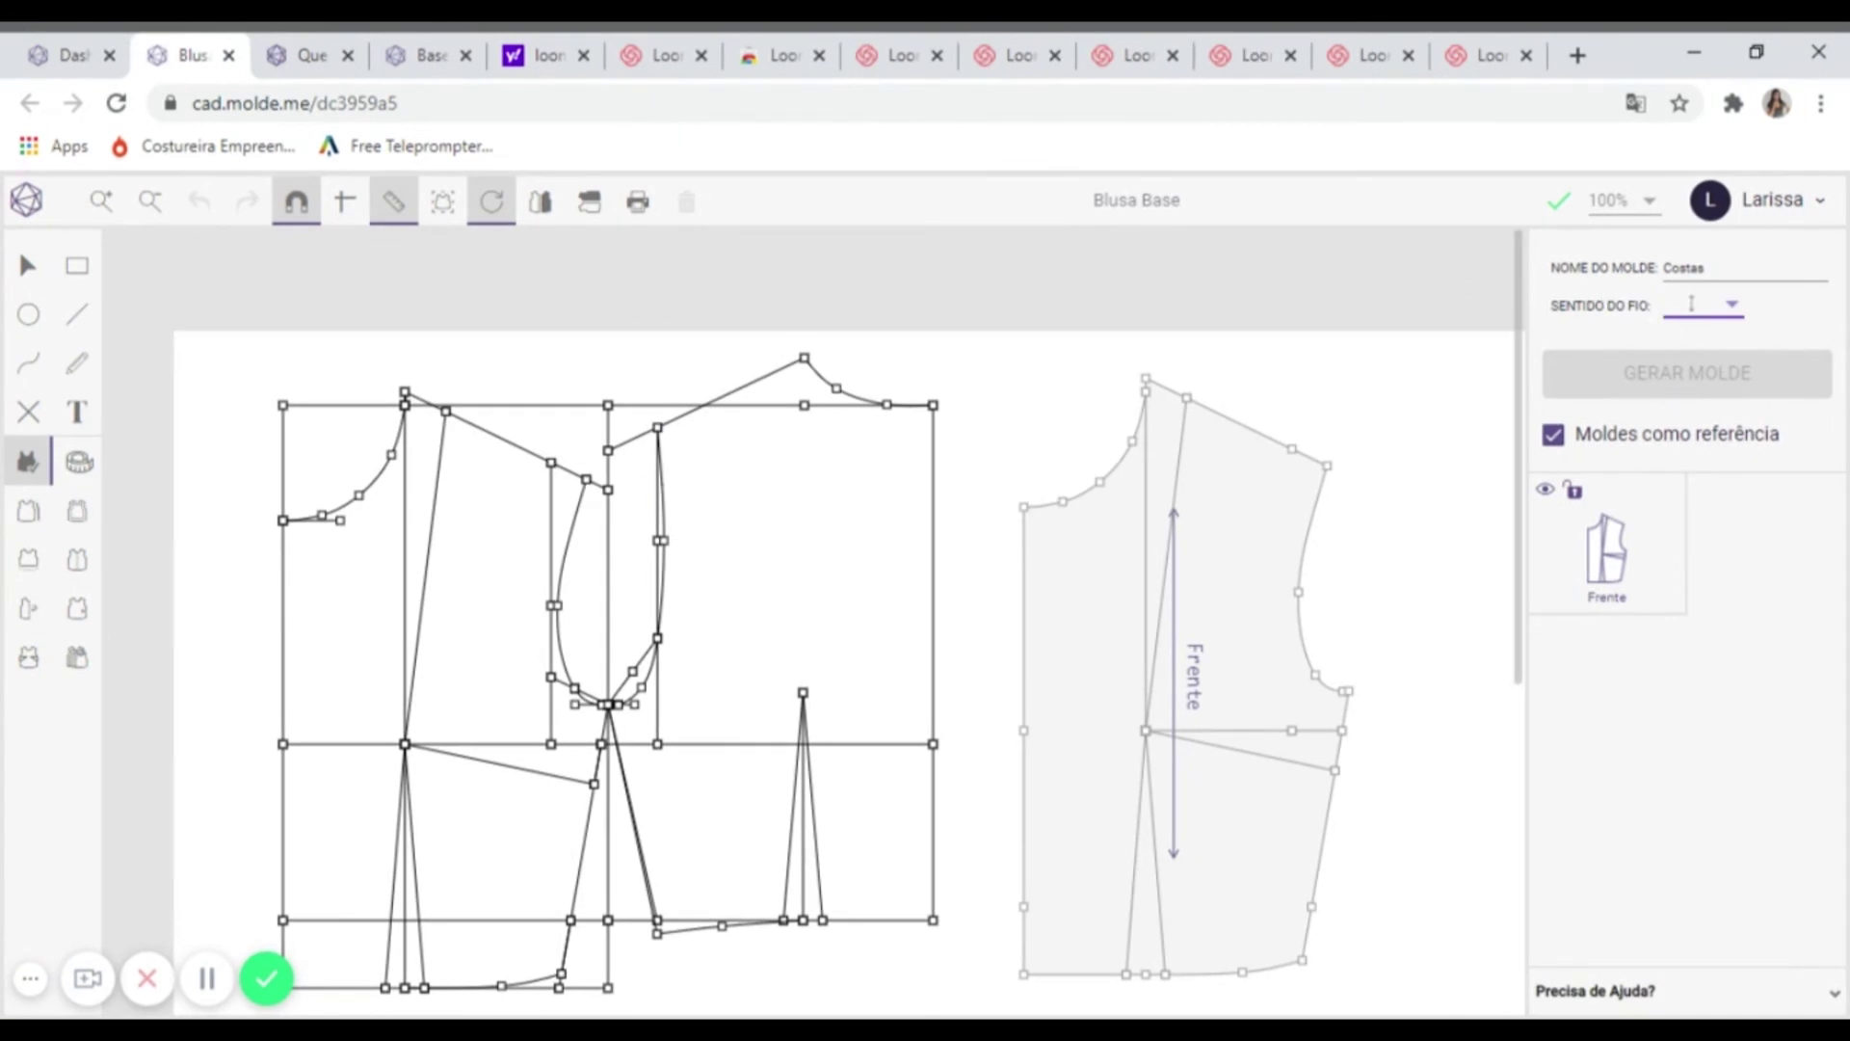
- Select the back shoulder, neckline, centre back, hem, side seam and back armhole as the outline, plus both back waist dart legs
click(747, 384)
click(848, 393)
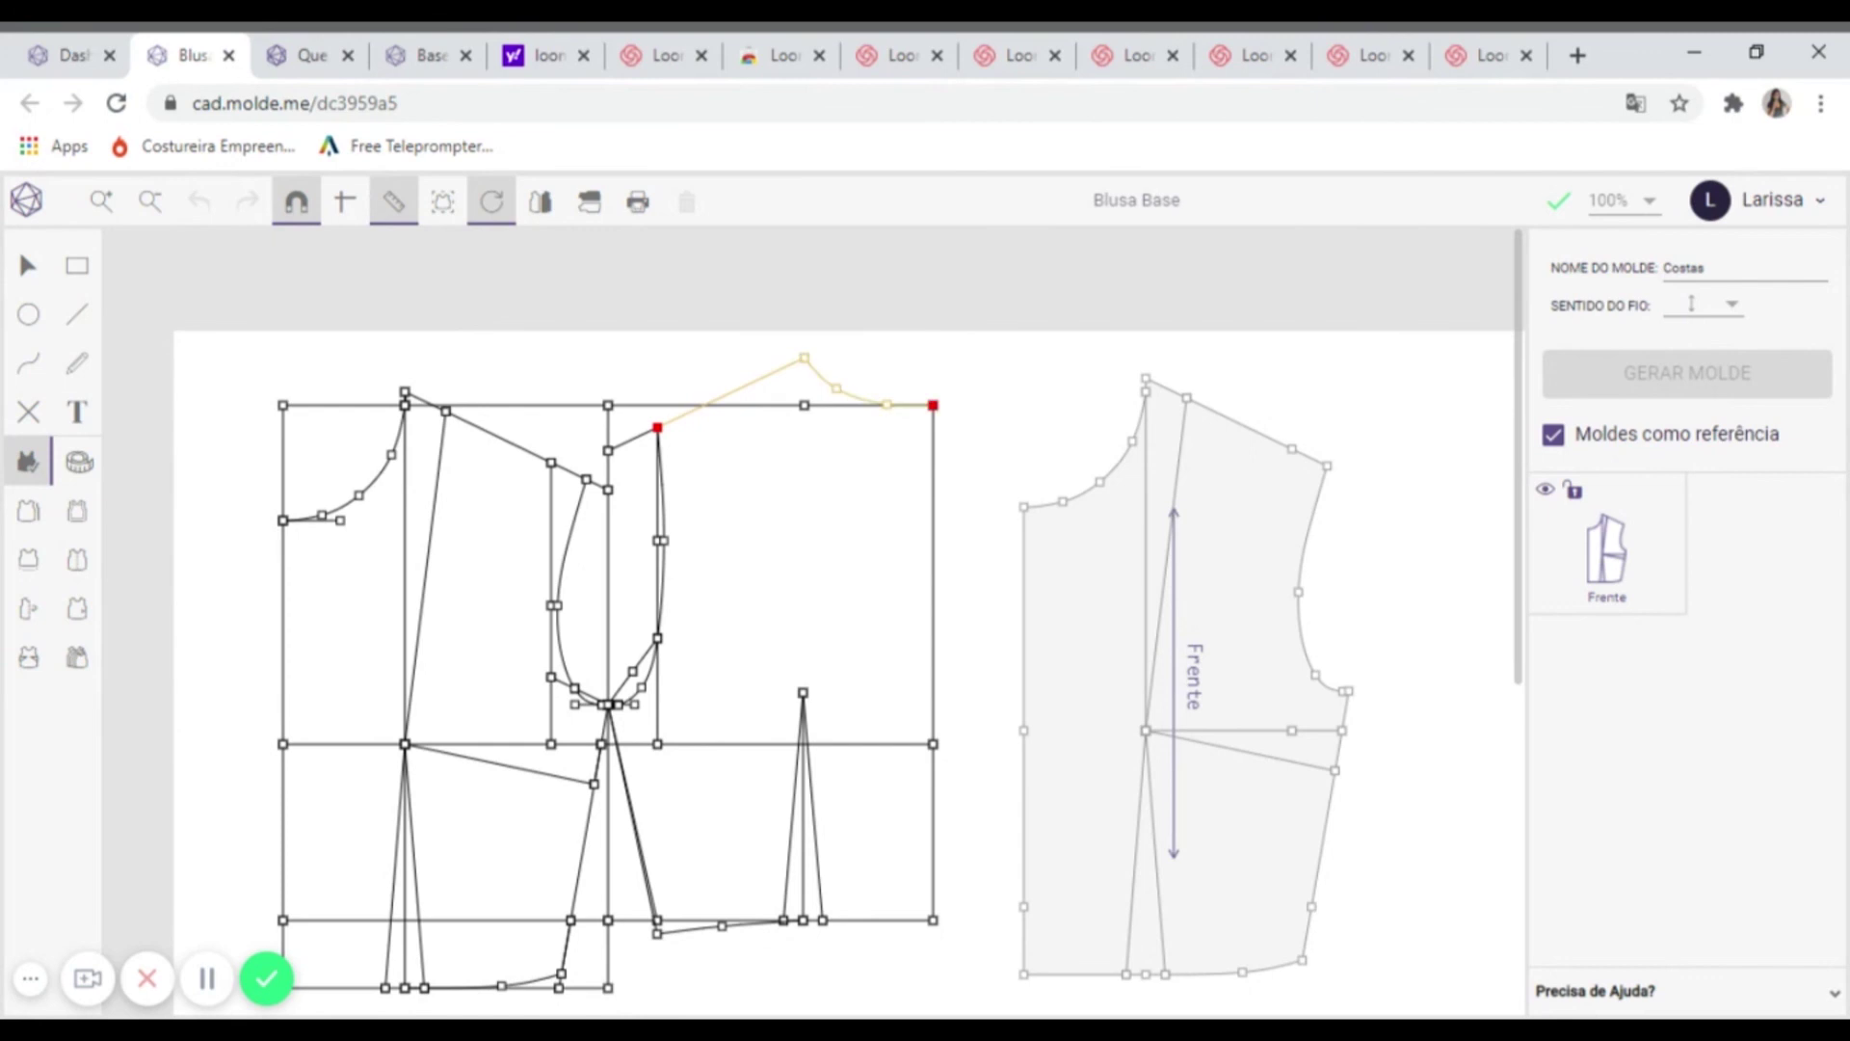
click(933, 675)
click(933, 830)
scroll(1097, 867, up, 3)
click(484, 800)
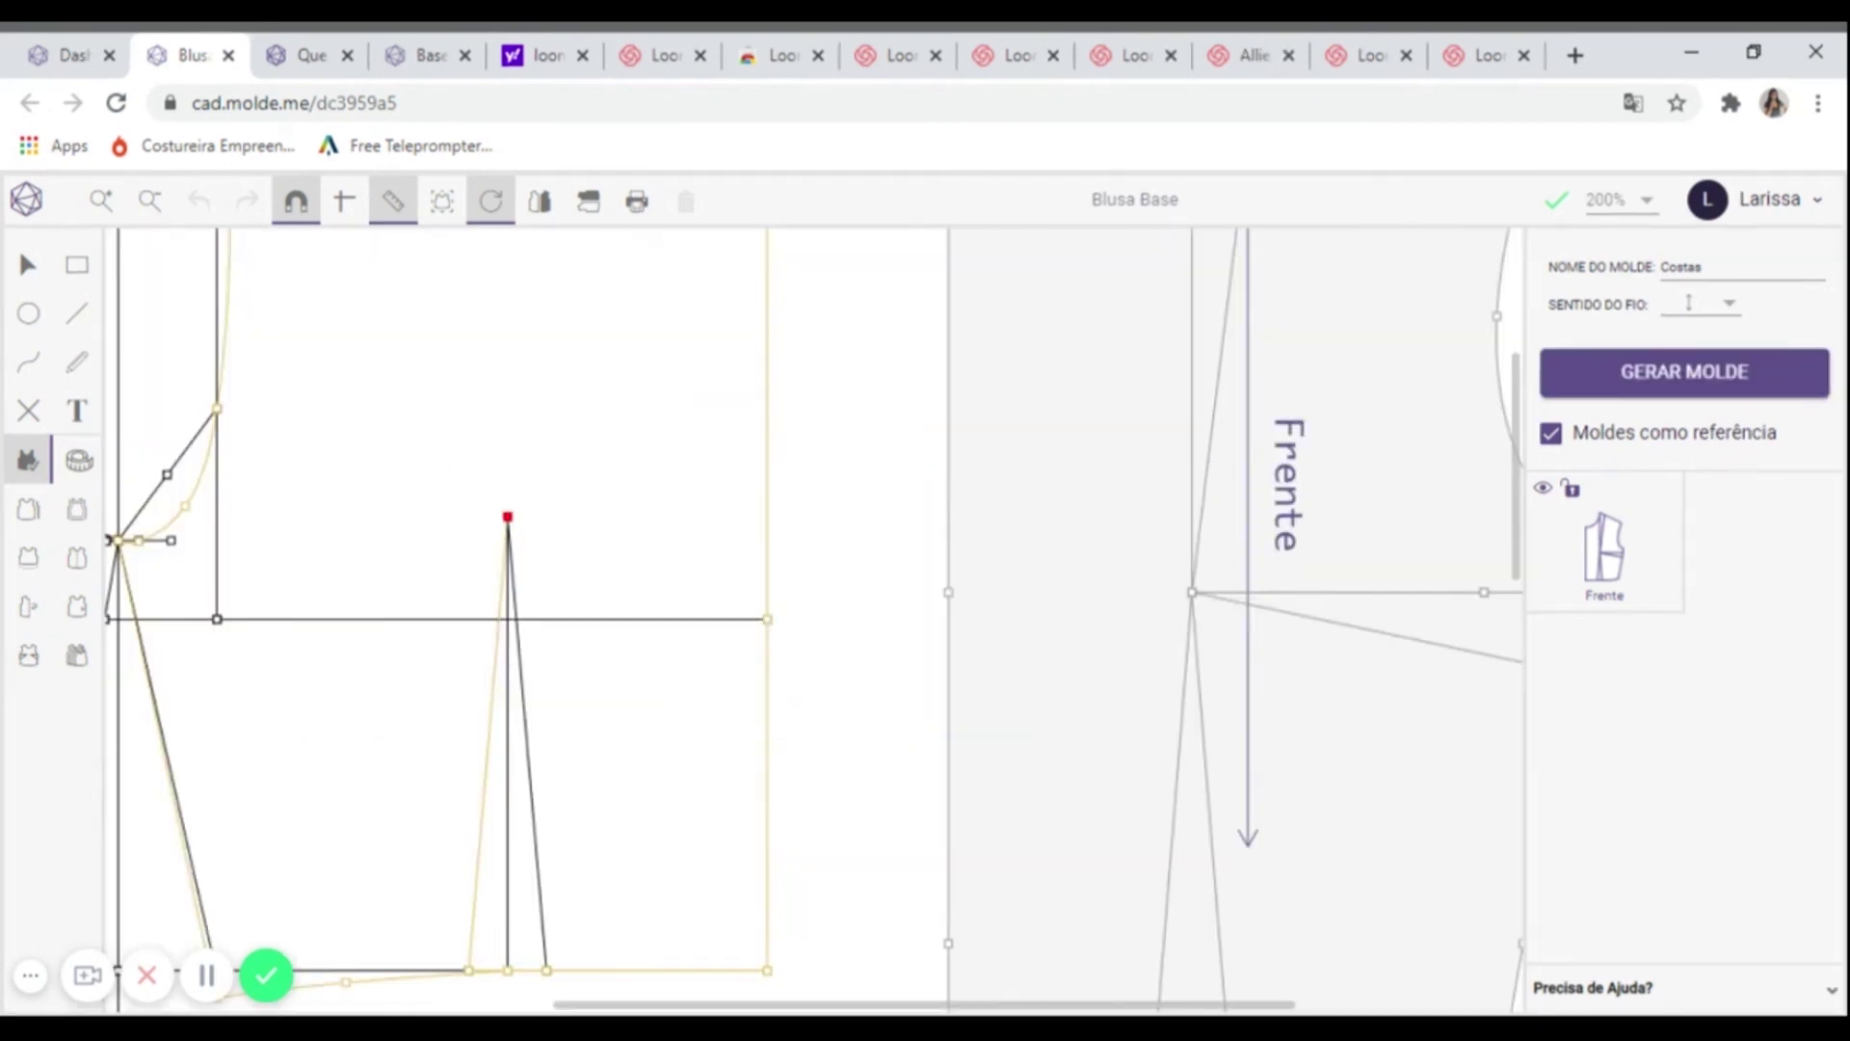
click(527, 742)
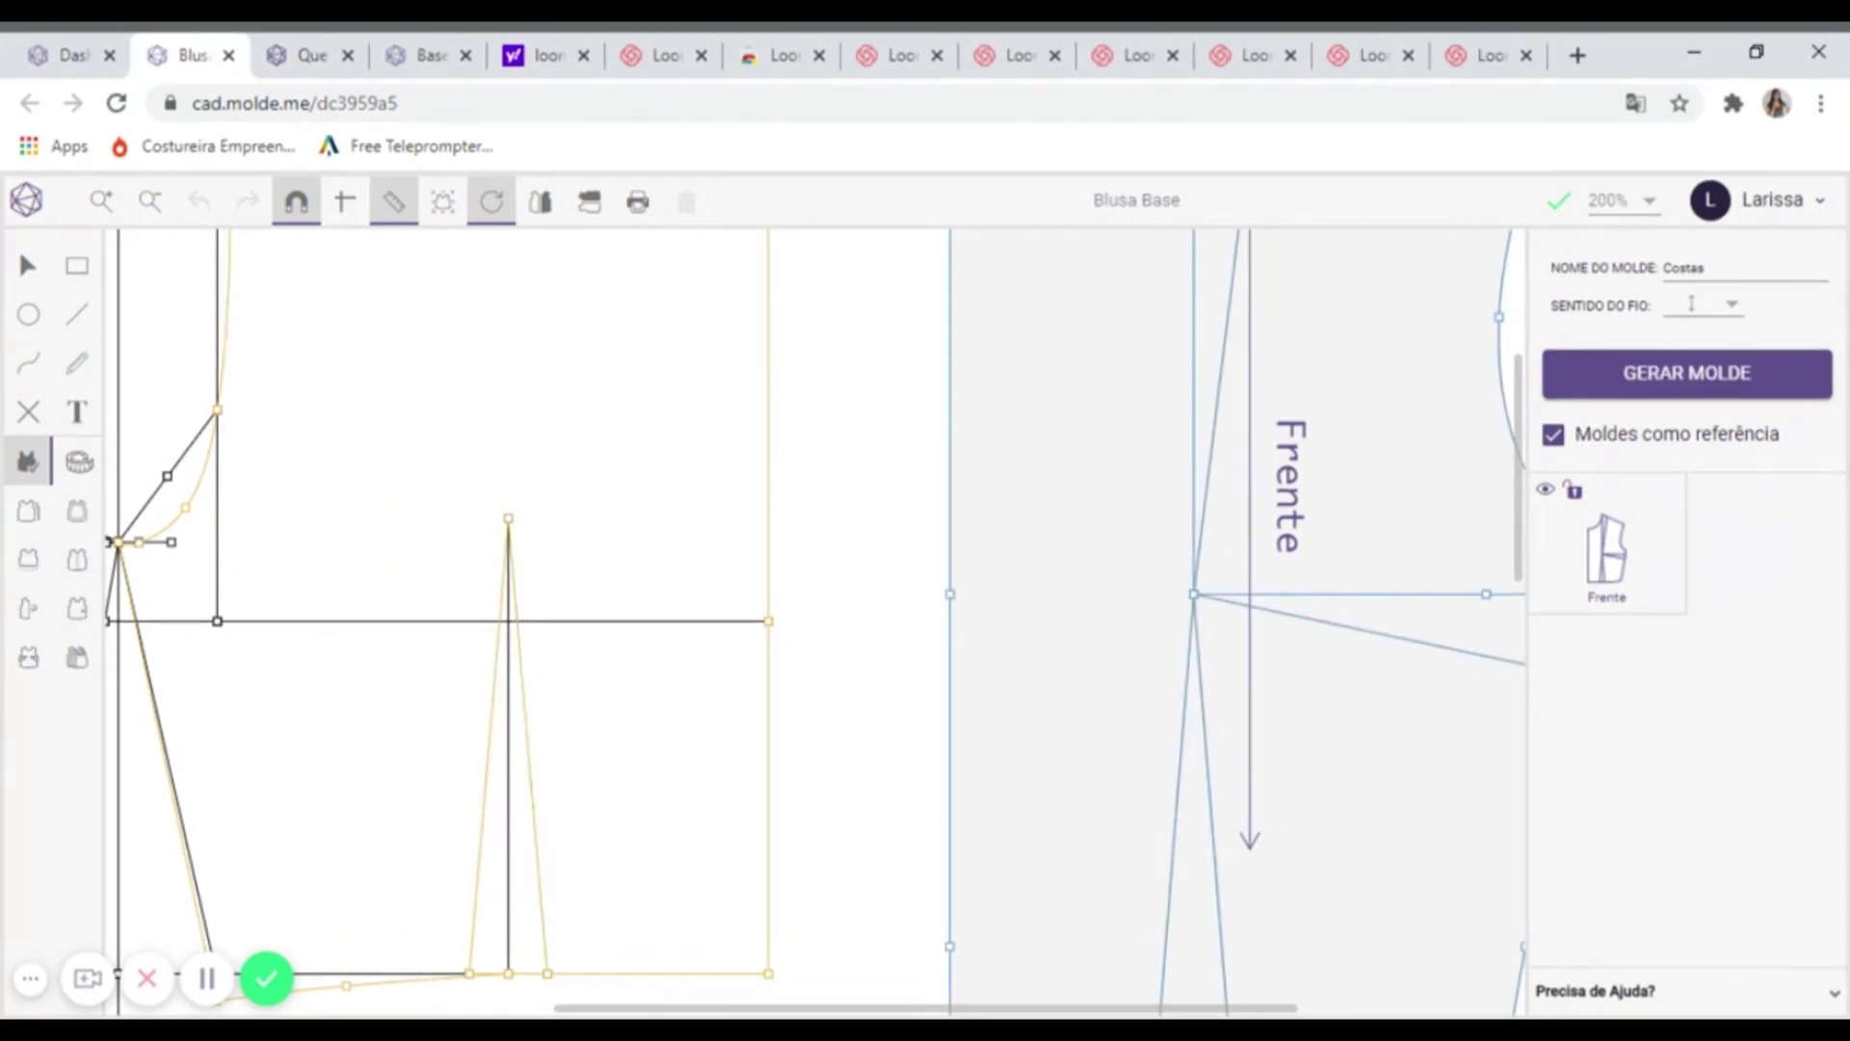
- Generate the Costas pattern piece and arrange it side by side with the Frente piece below the base draft
click(1653, 378)
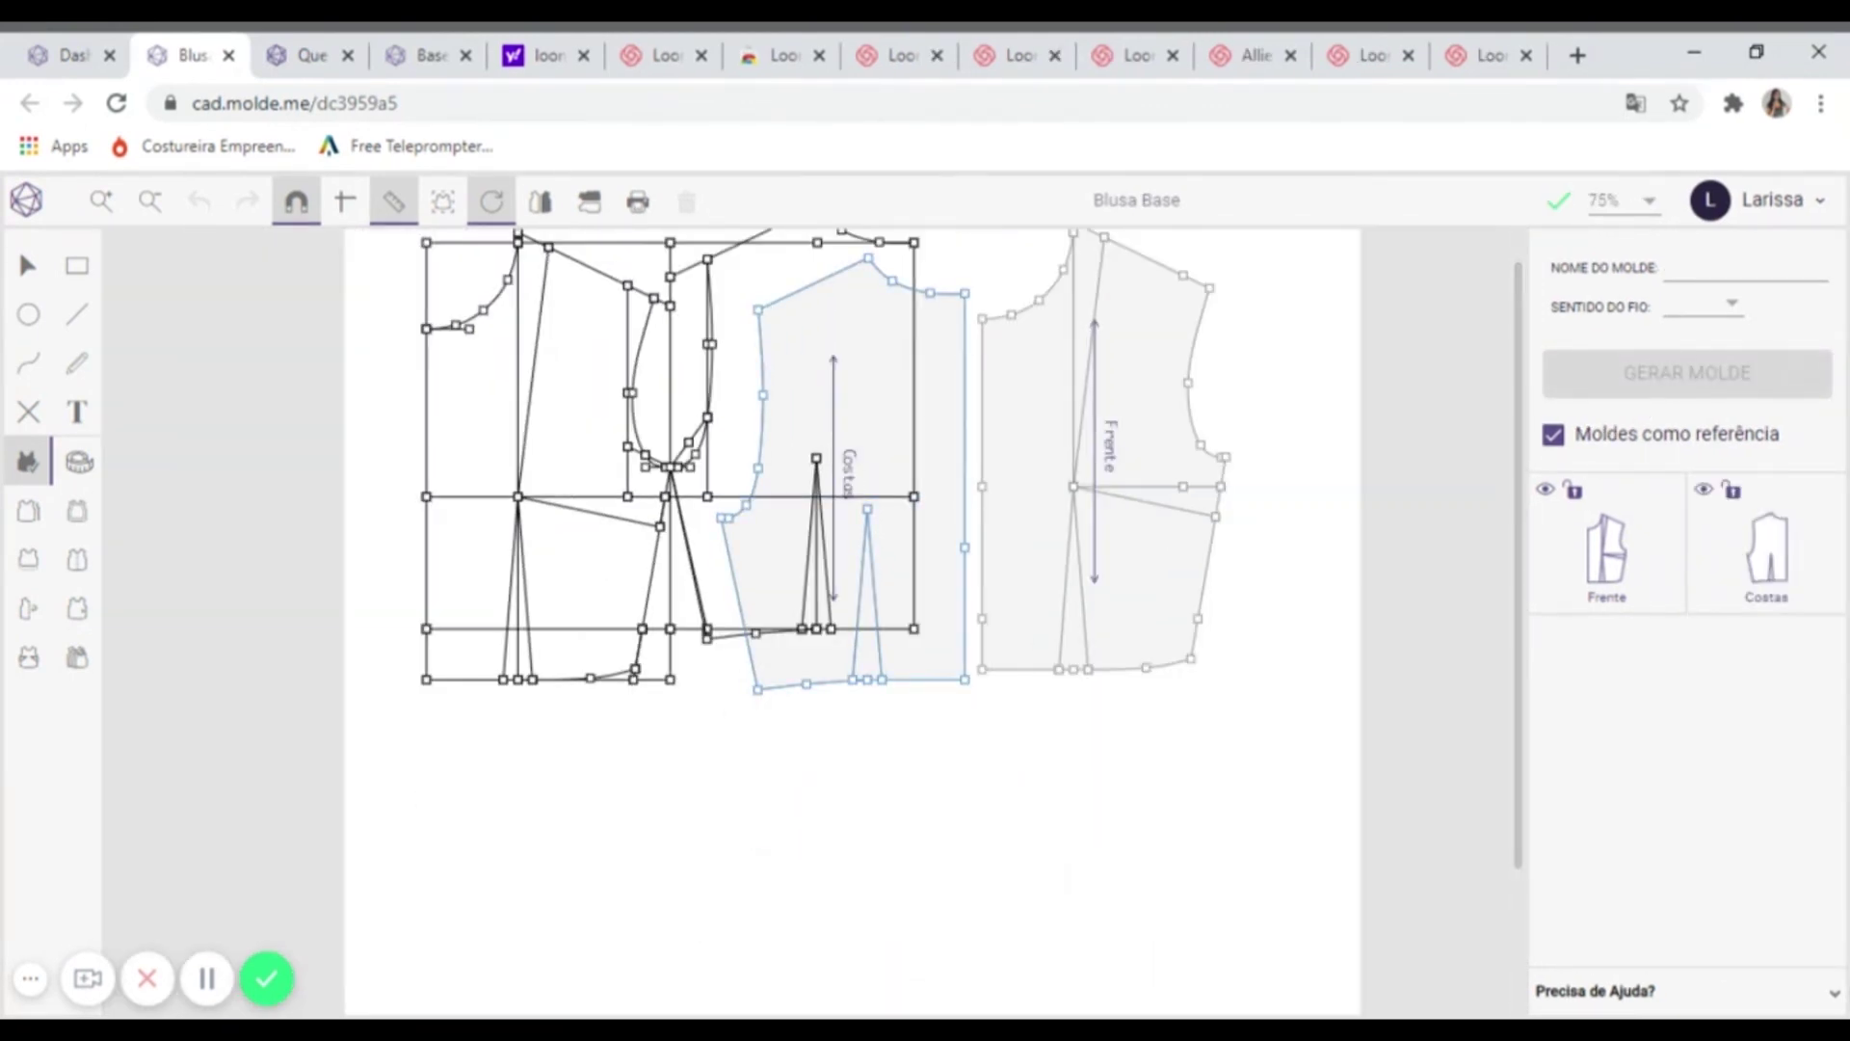
drag(886, 443, 843, 731)
drag(1031, 463, 637, 786)
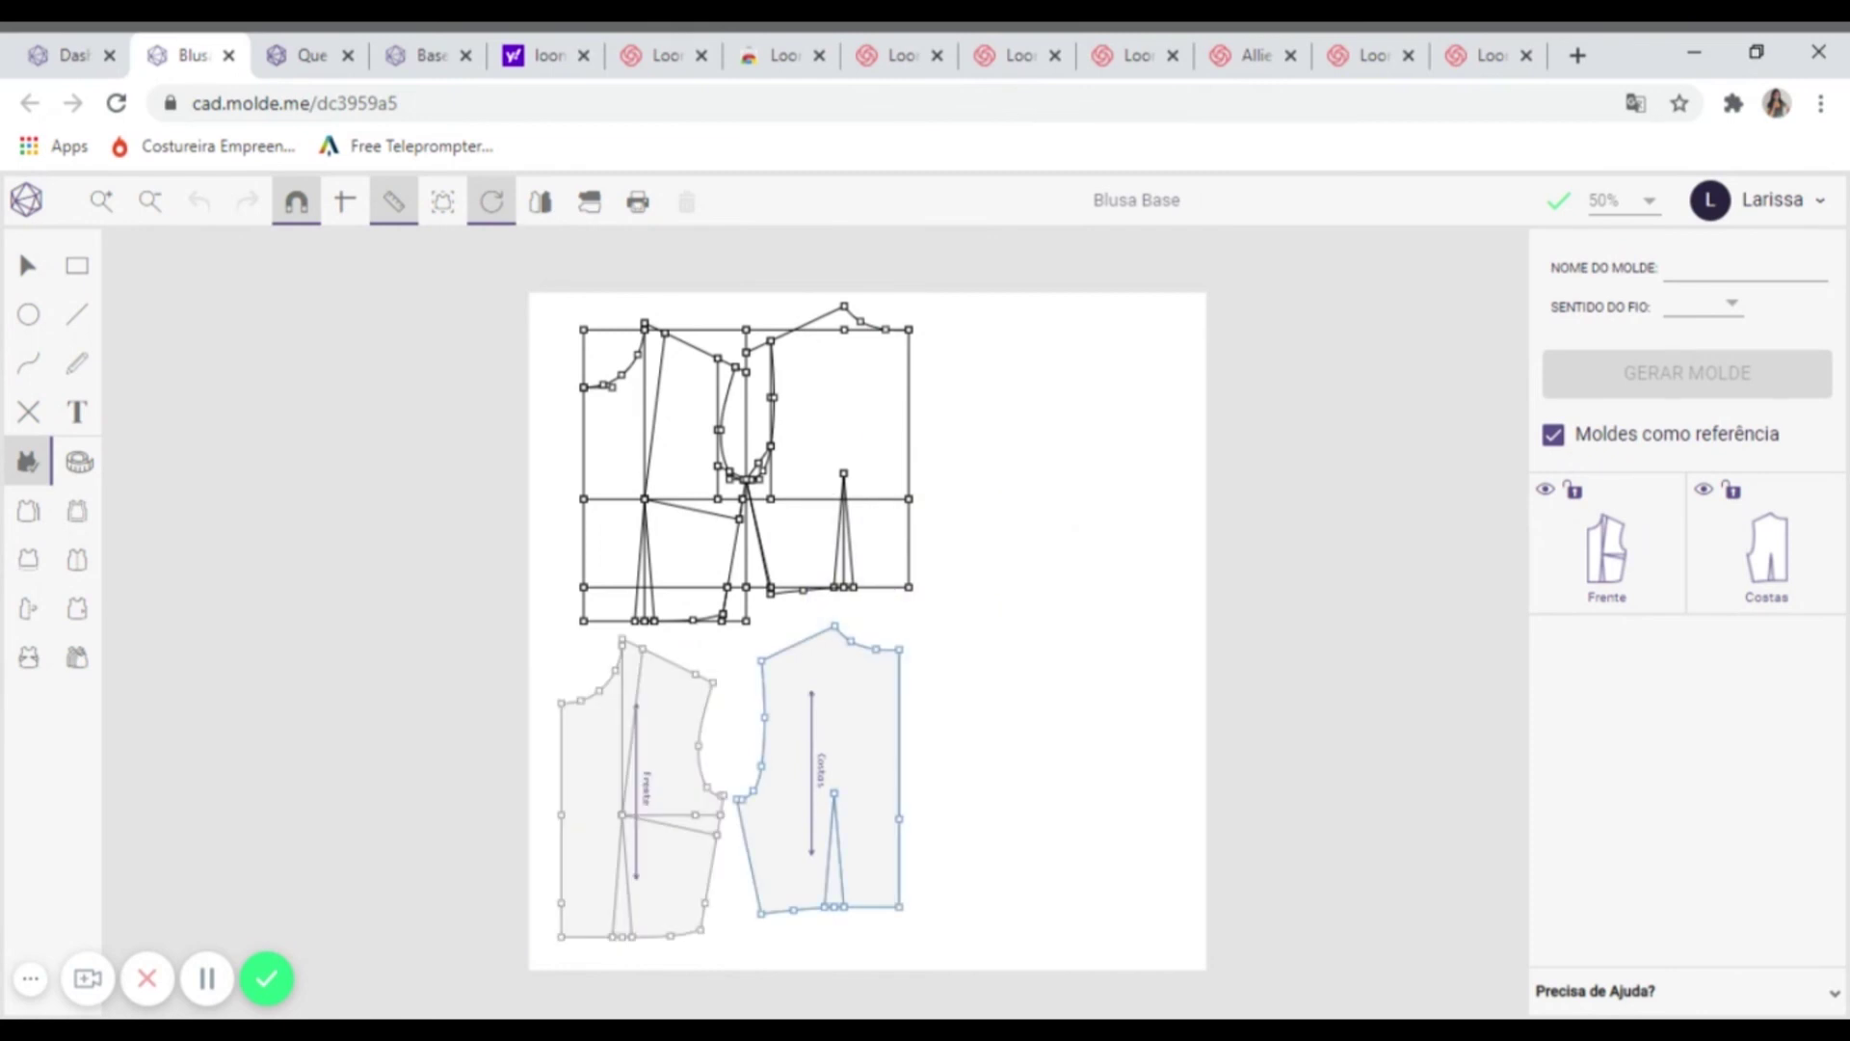